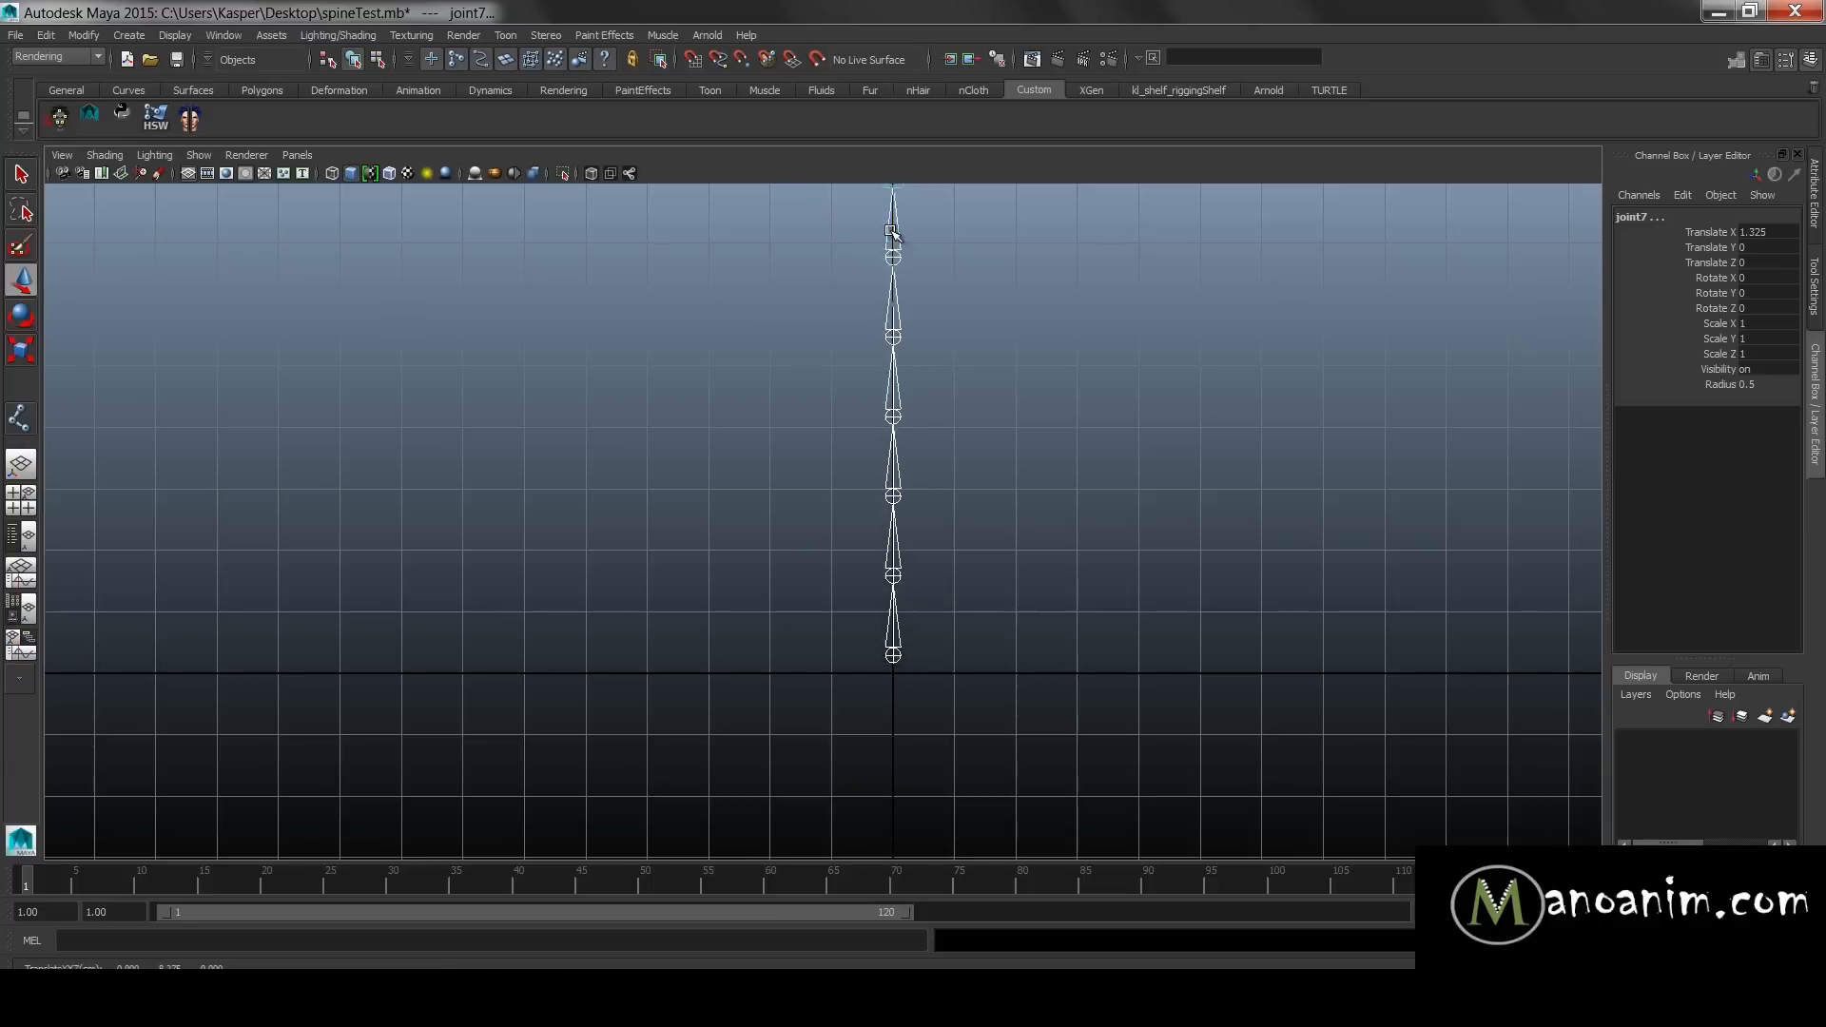
- Clear the joint selection and cycle the viewport background to plain grey
key(ctrl+z)
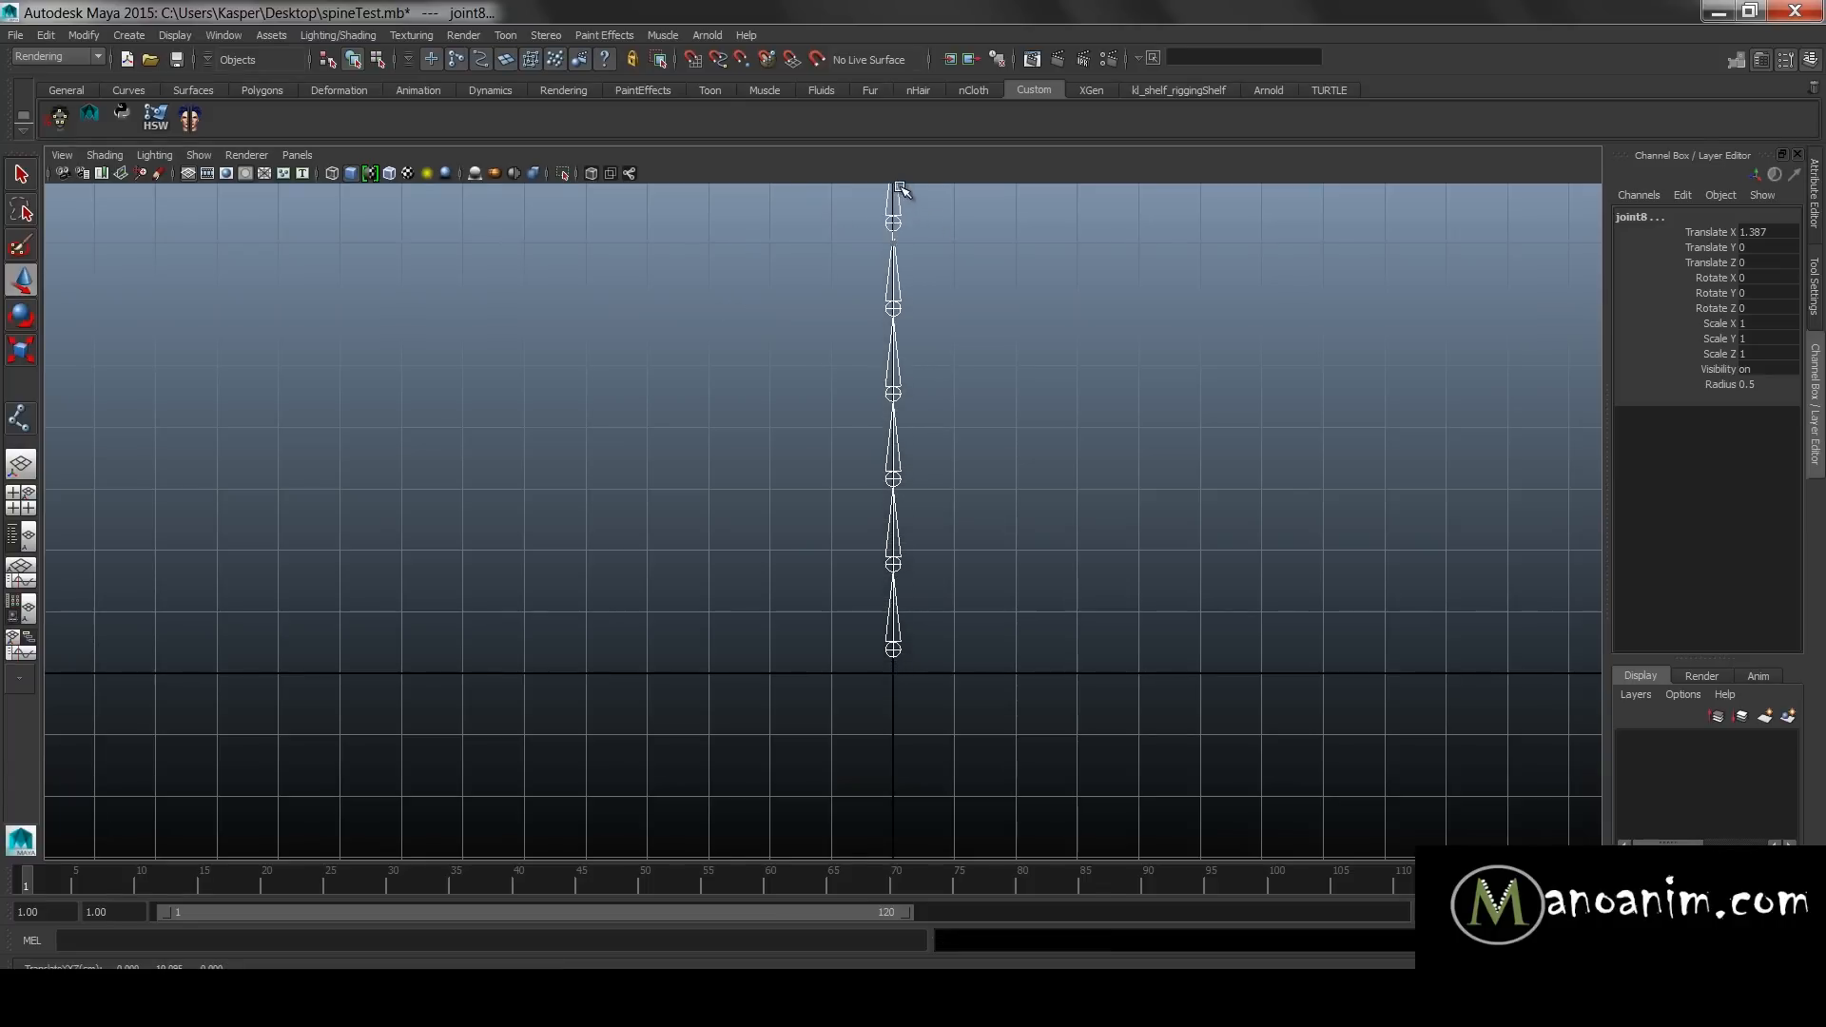
key(f)
click(997, 462)
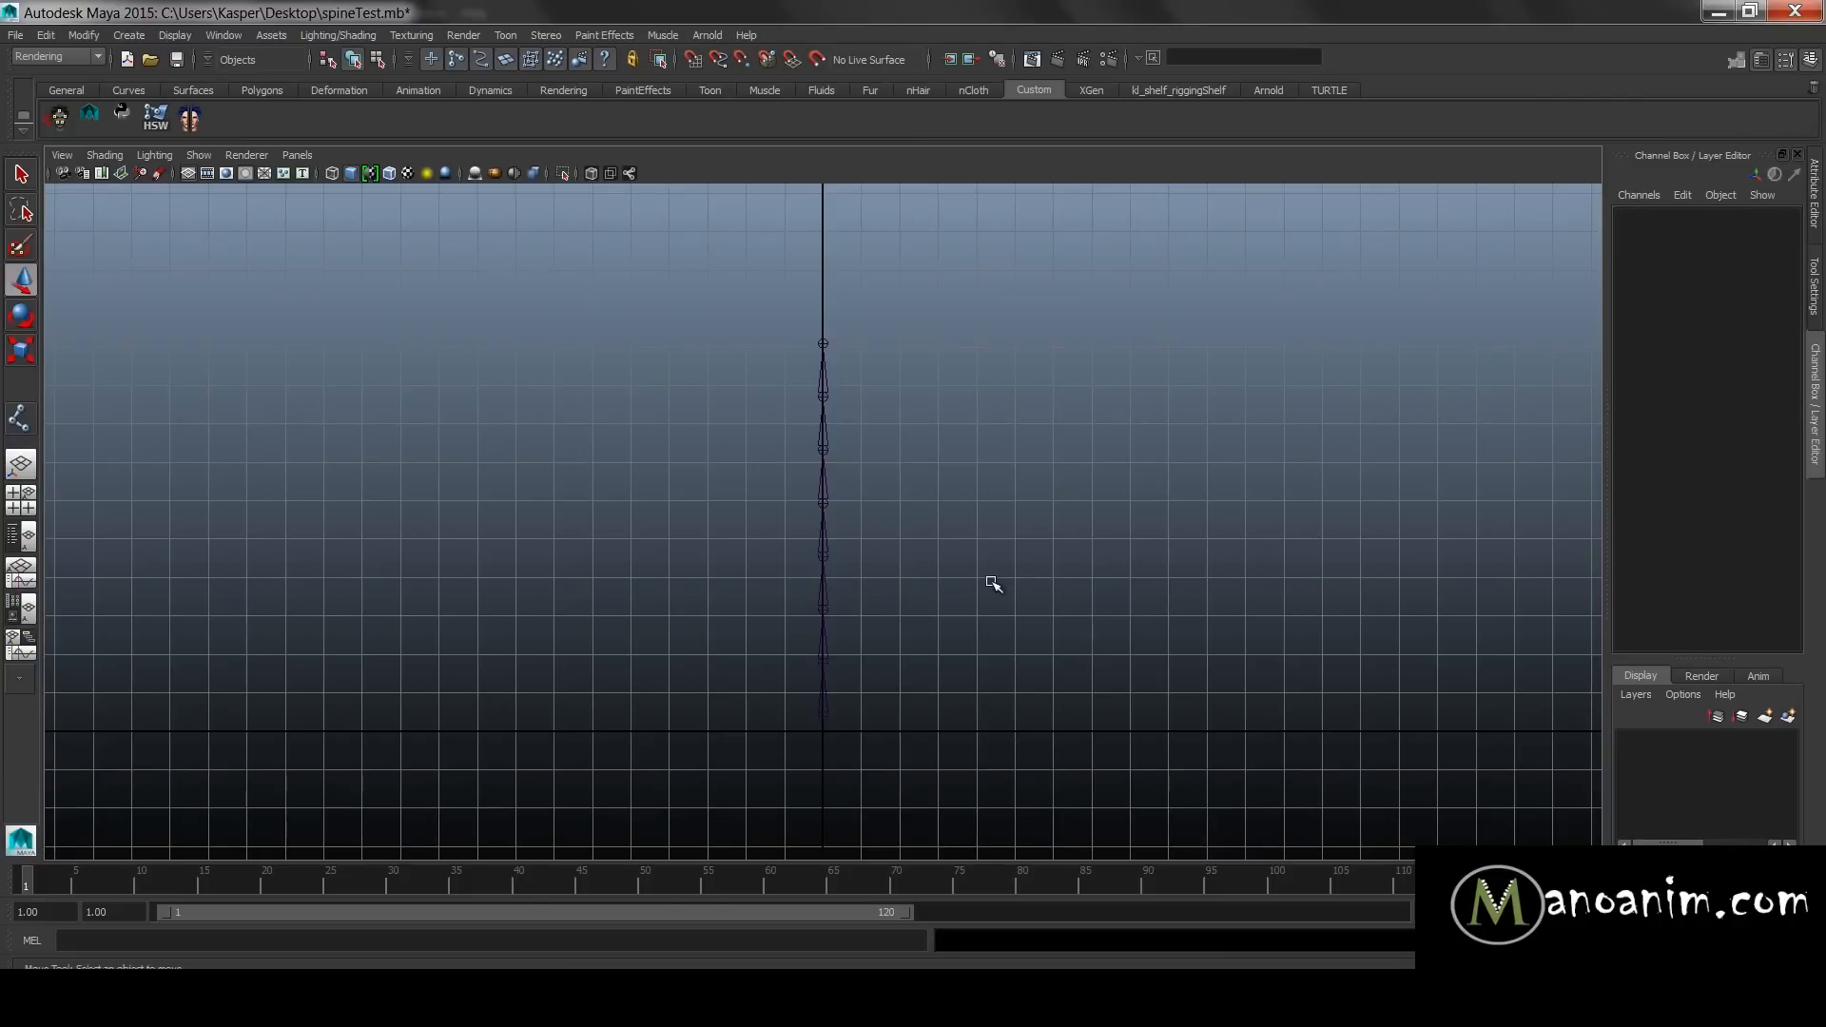
alt+middle_drag(815, 526, 773, 423)
scroll(959, 502, up, 2)
key(alt+b)
key(alt+b)
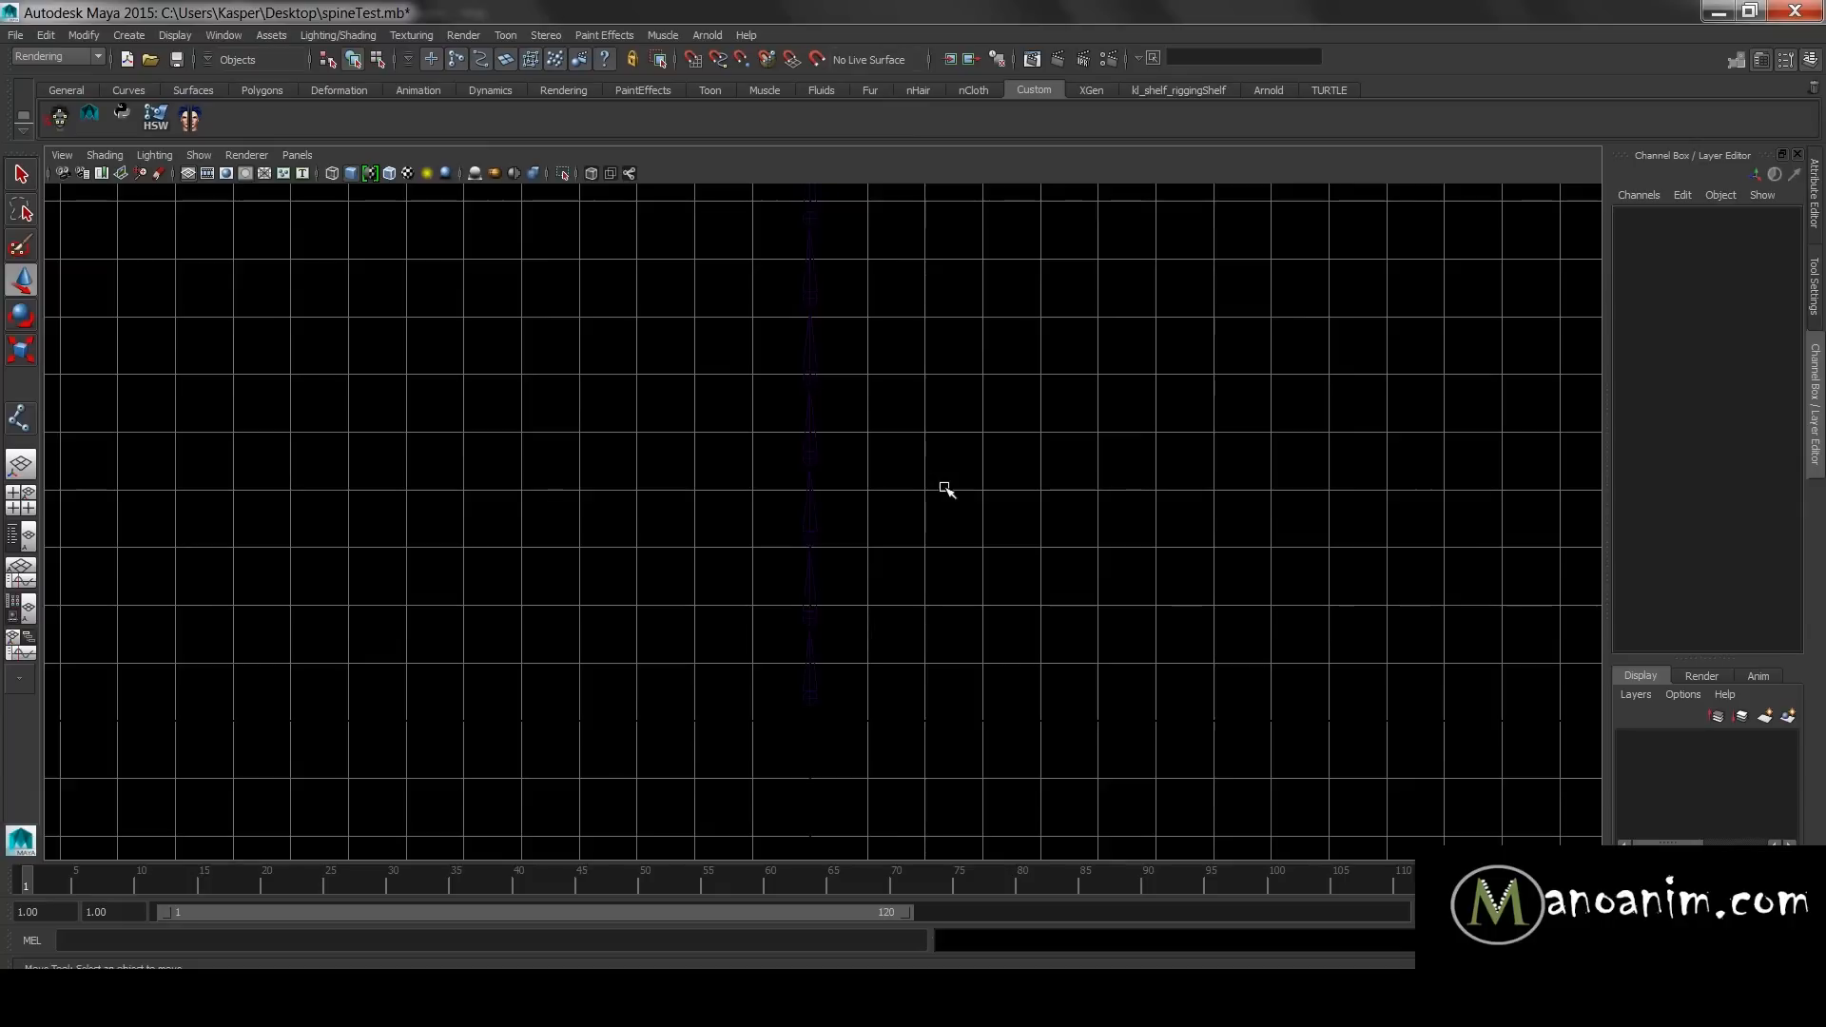
- Create an IK spline handle from the root joint to the top joint of the spine chain
alt+drag(956, 575, 1051, 571)
key(space)
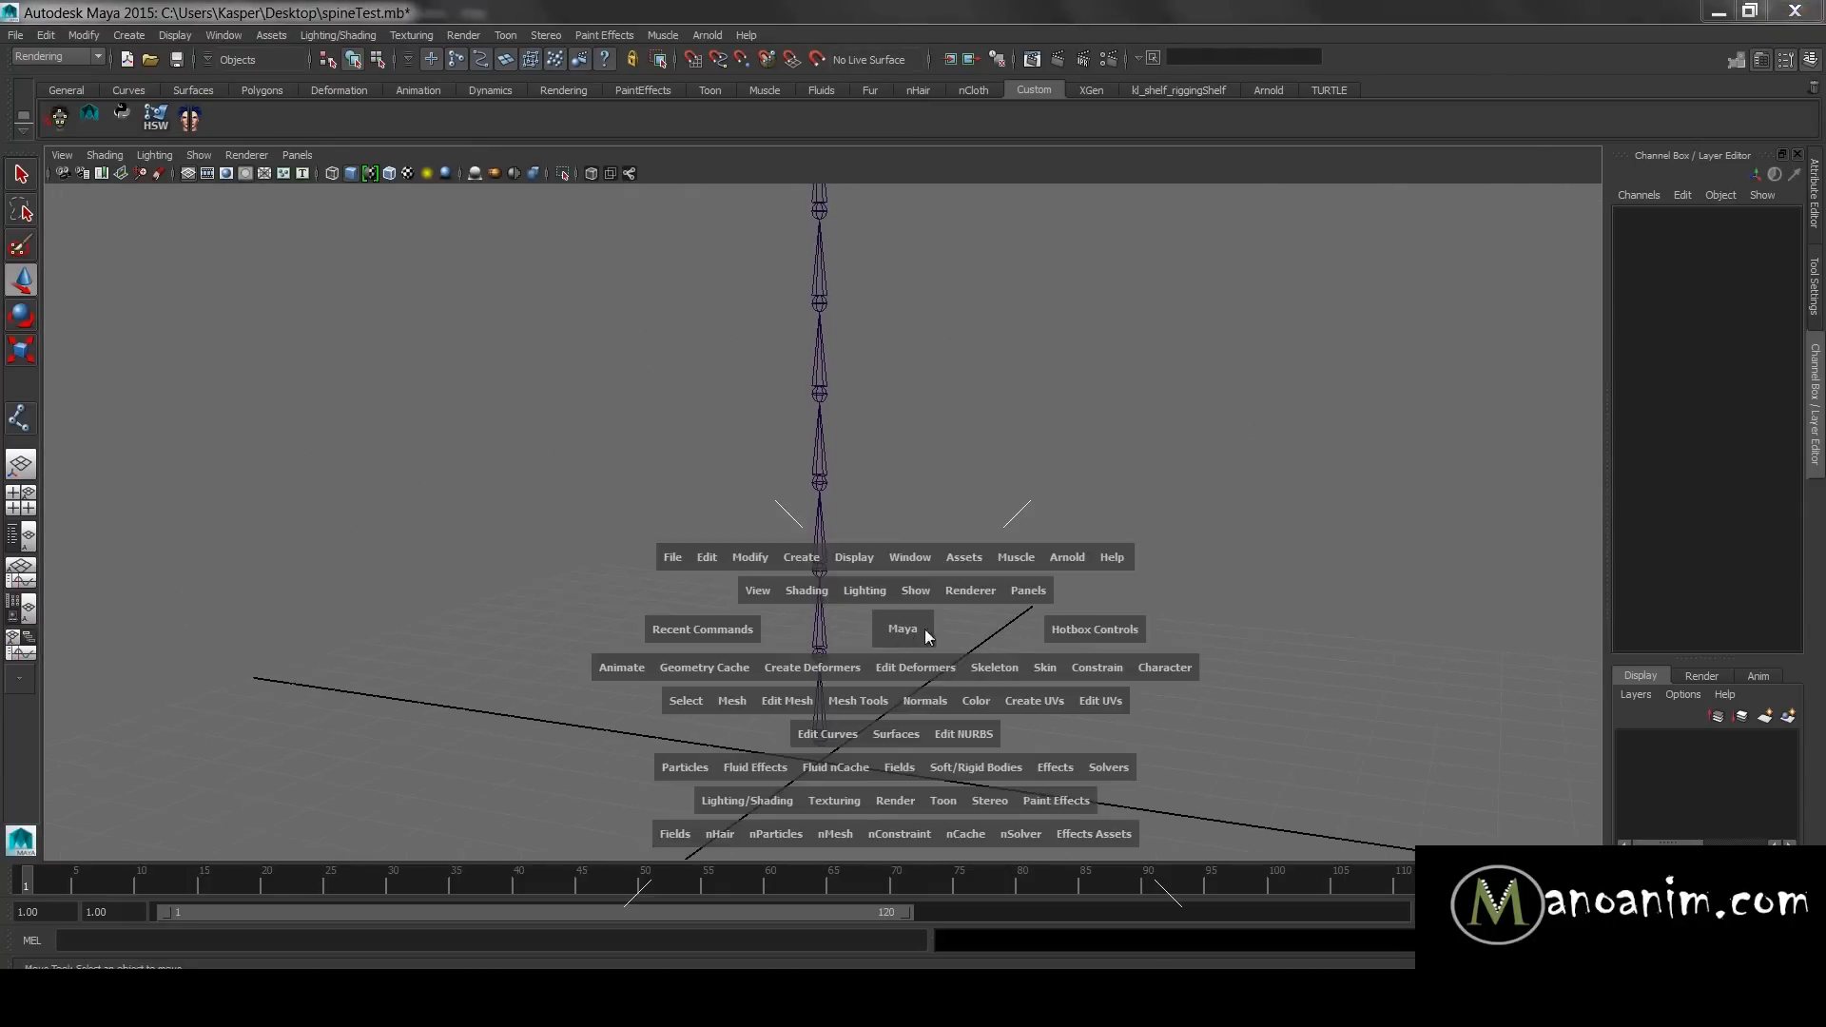
click(995, 667)
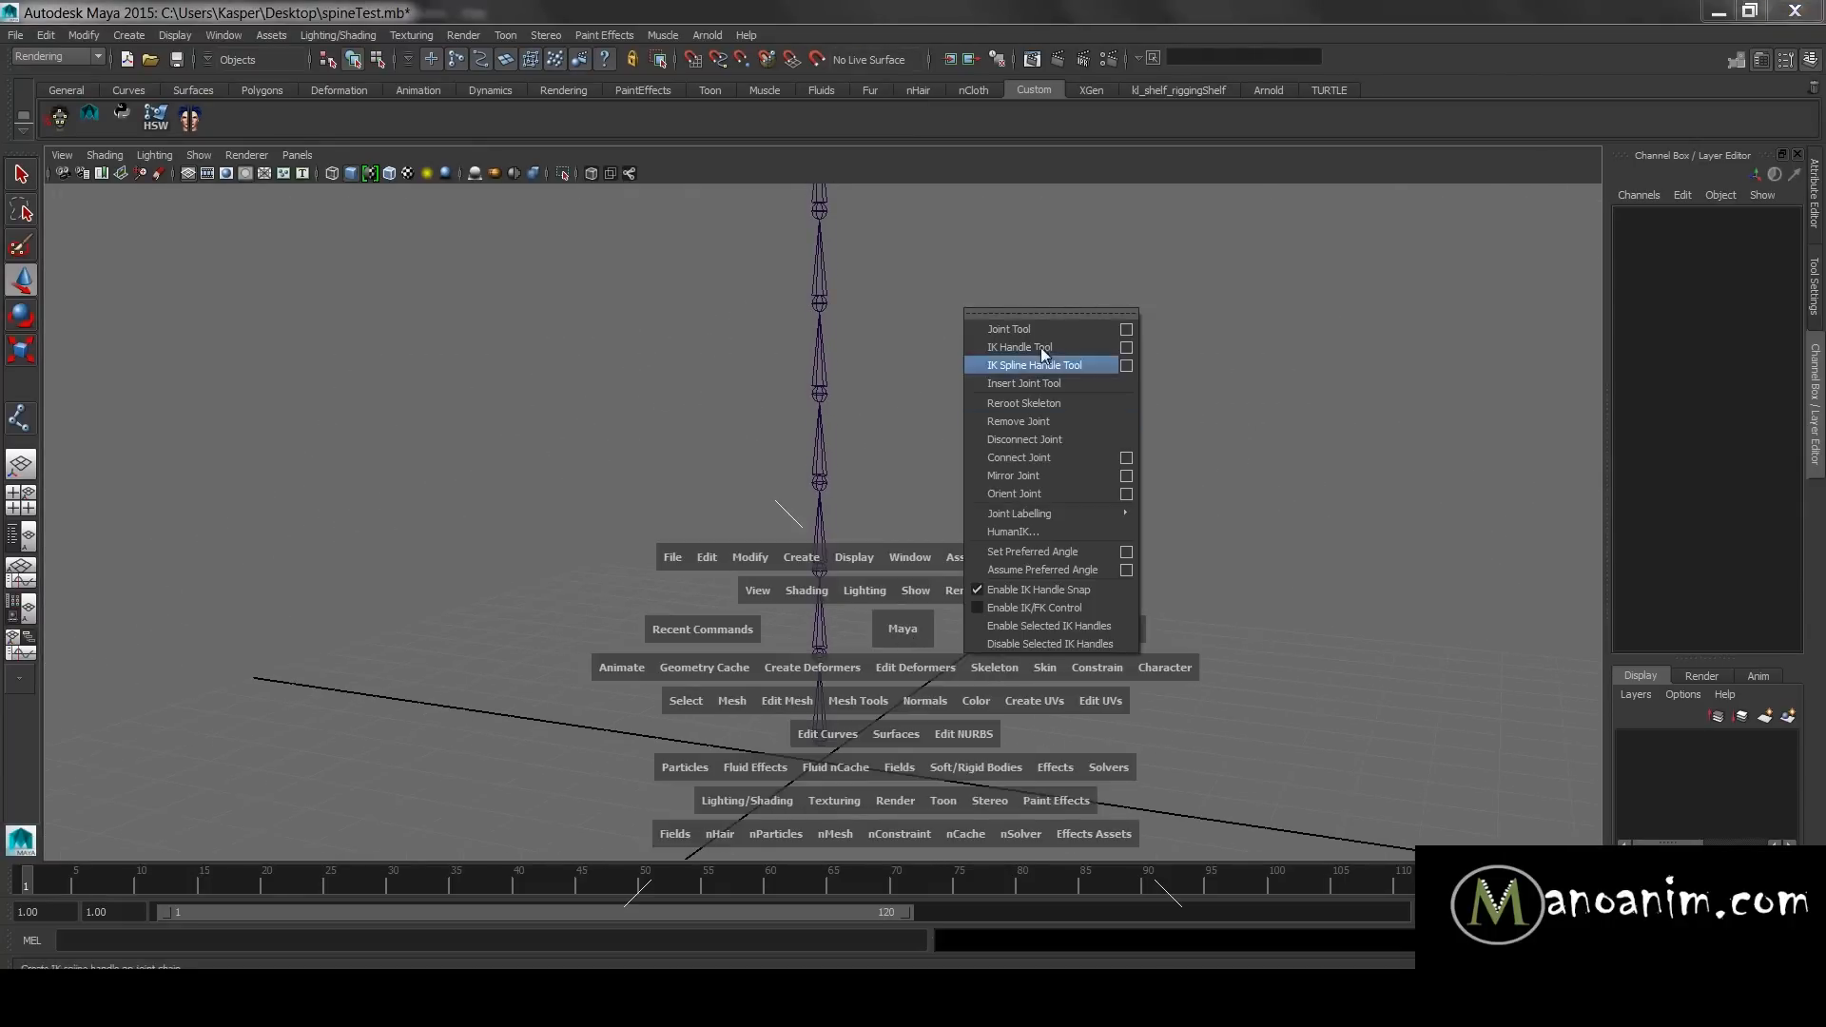
click(1130, 365)
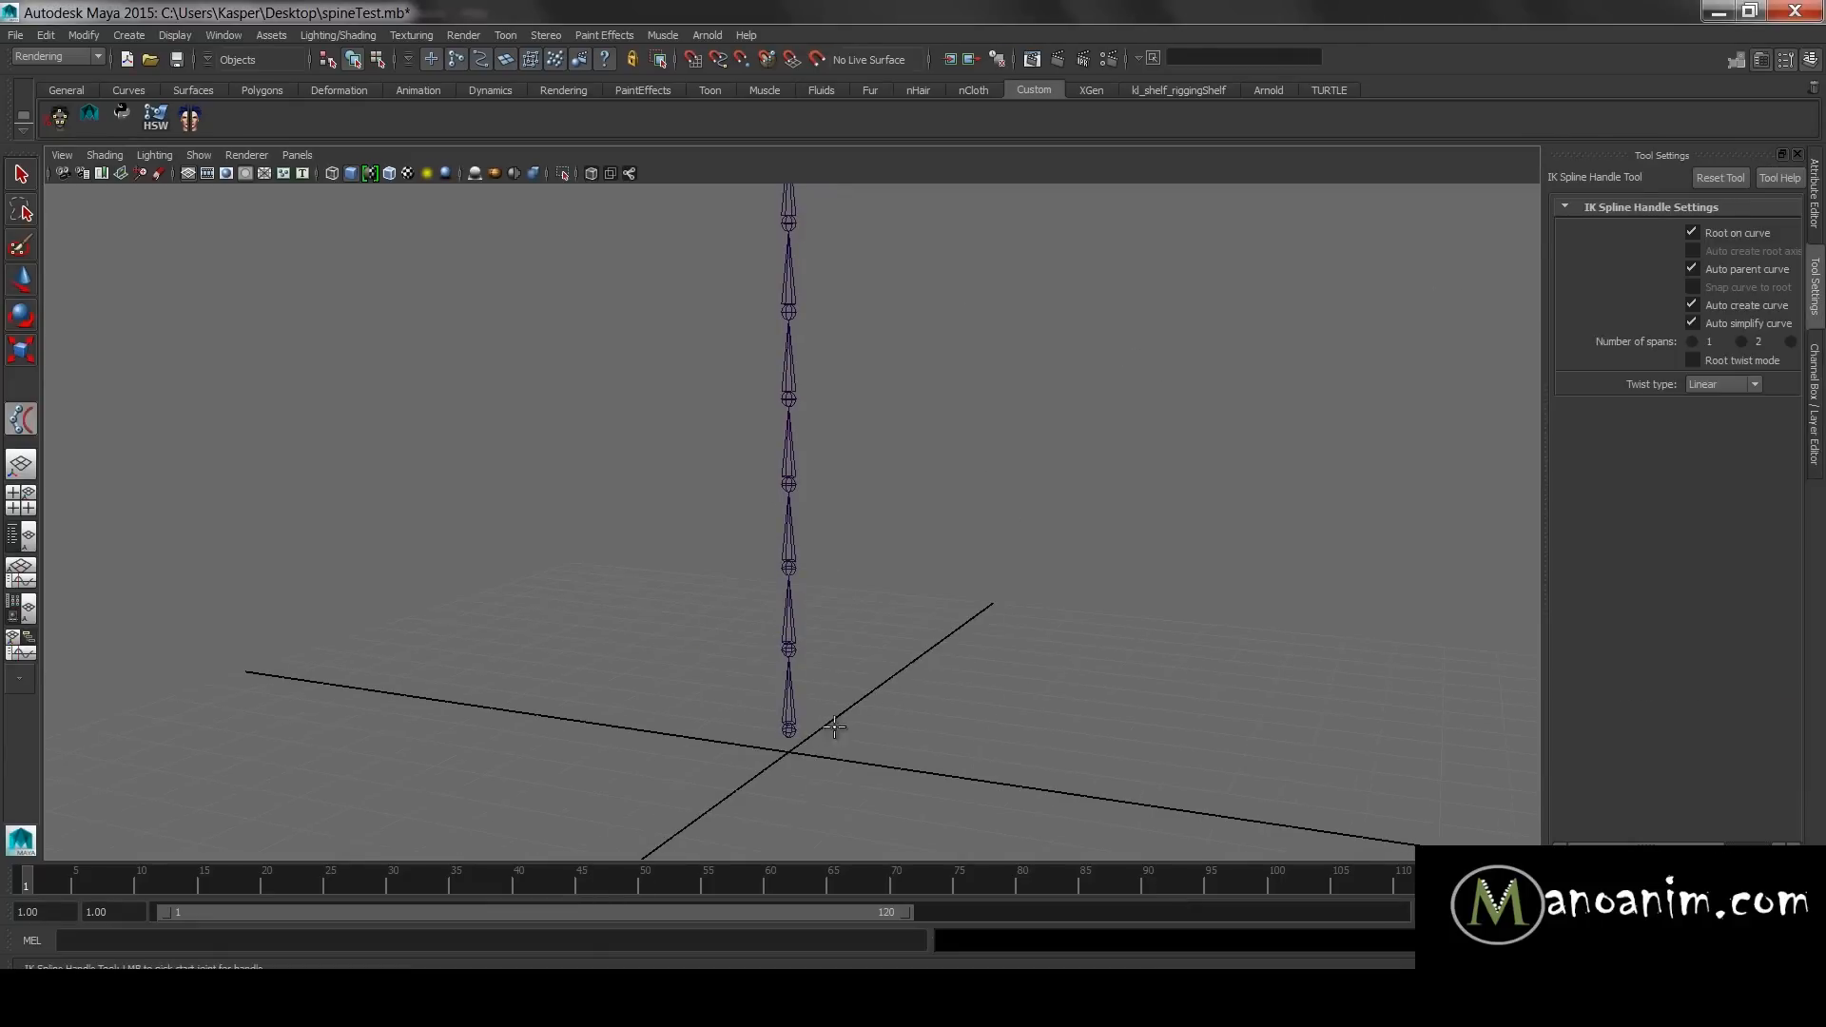
click(789, 730)
scroll(986, 546, down, 3)
alt+middle_drag(987, 546, 1013, 686)
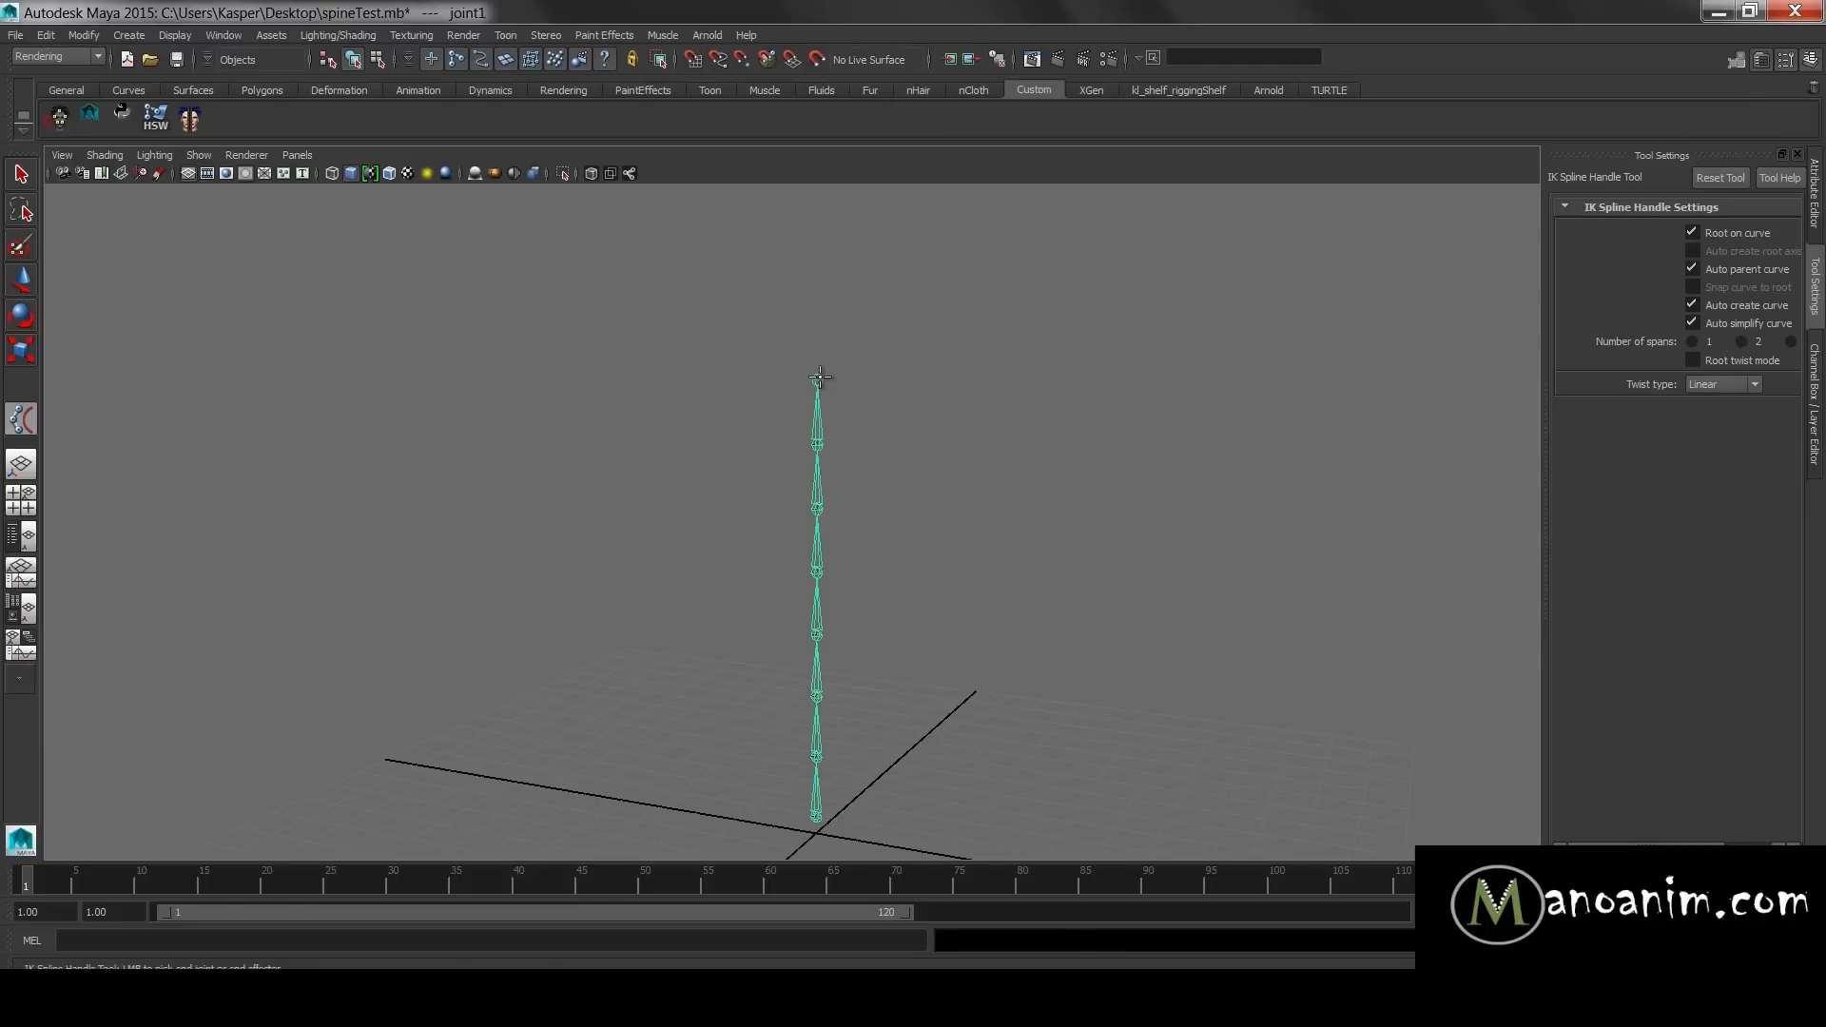
click(820, 378)
alt+drag(1091, 391, 853, 426)
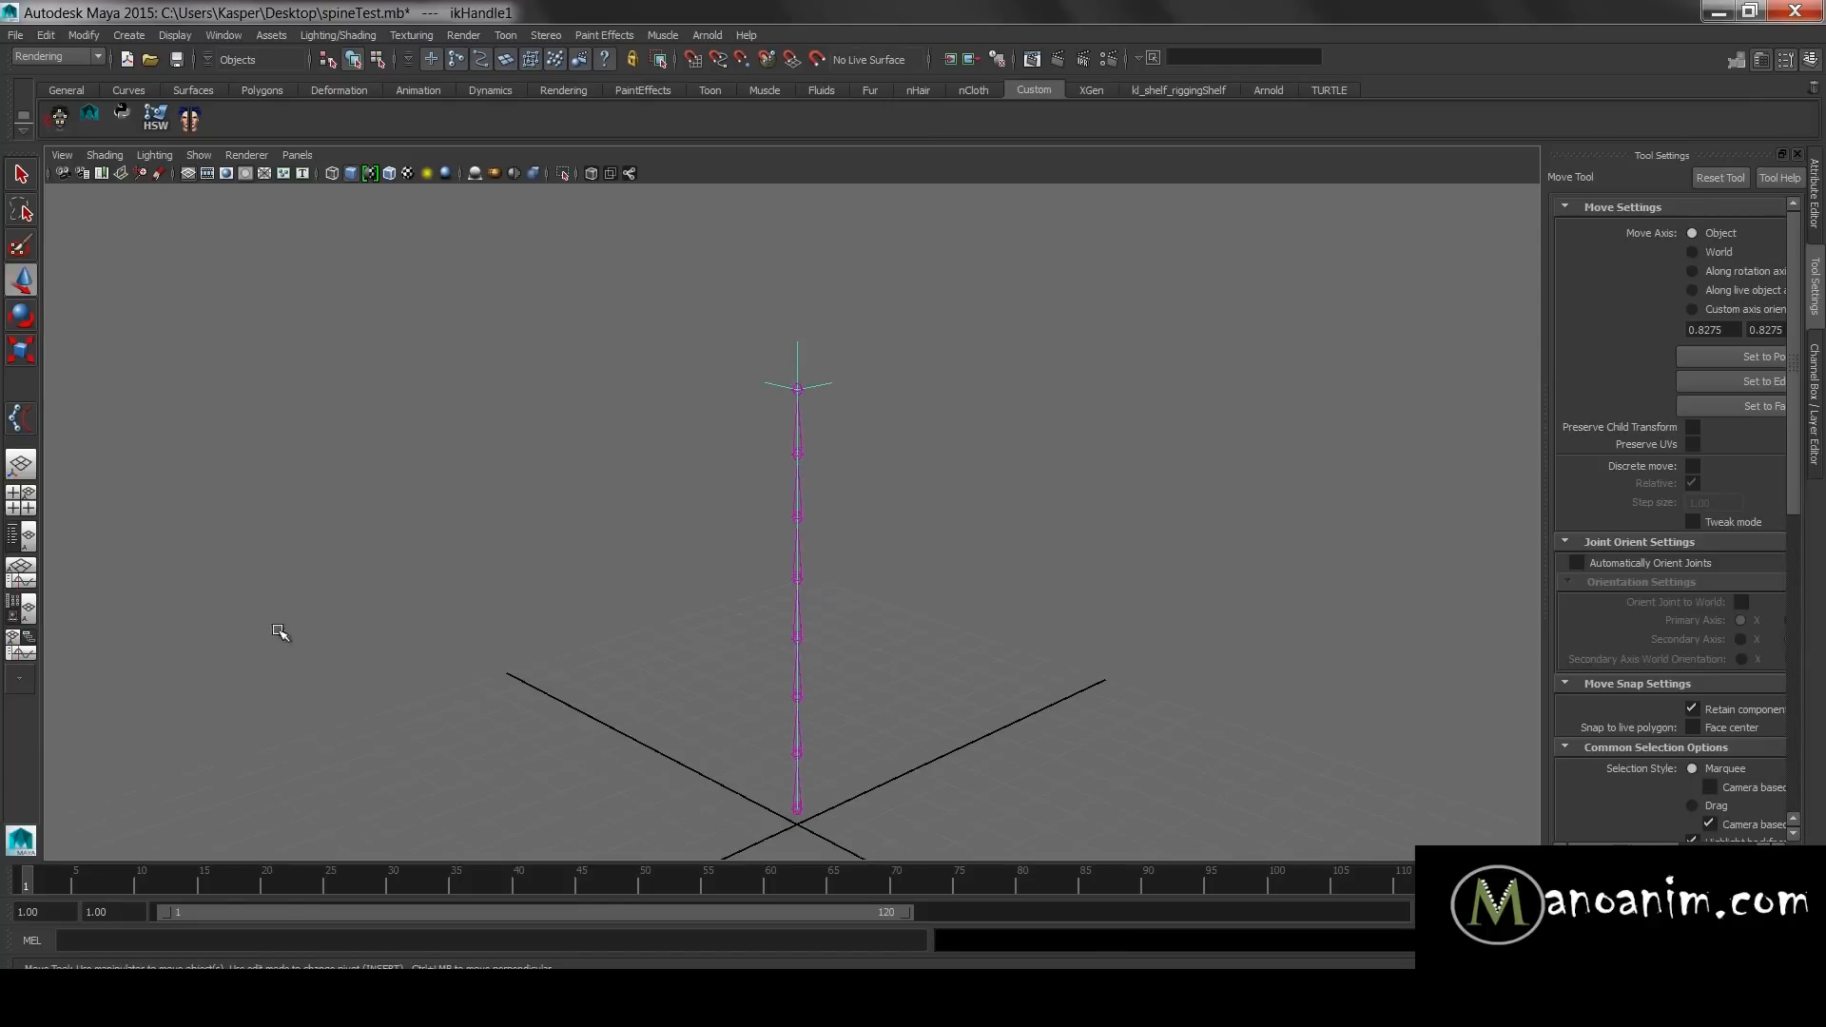
- Show the Outliner beside the viewport and duplicate the whole joint chain starting at joint1
click(21, 535)
click(152, 314)
key(f)
click(122, 294)
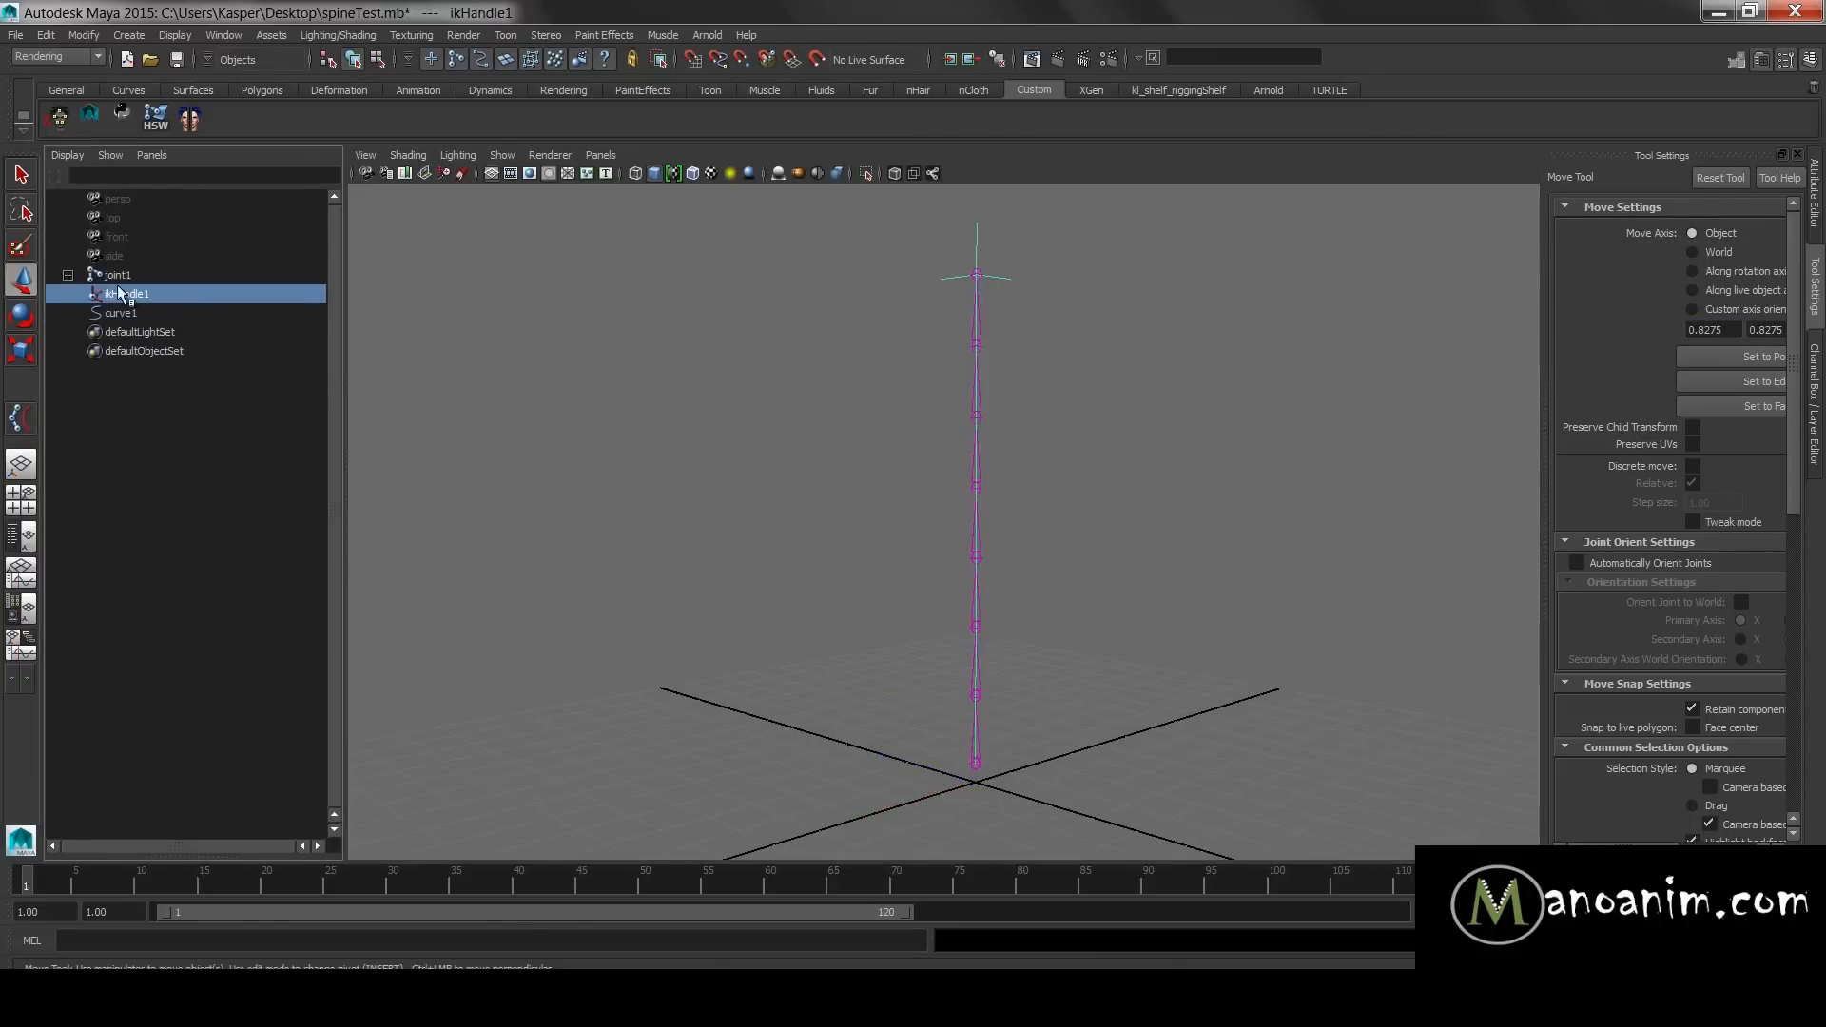
shift+click(68, 275)
click(141, 278)
key(ctrl+d)
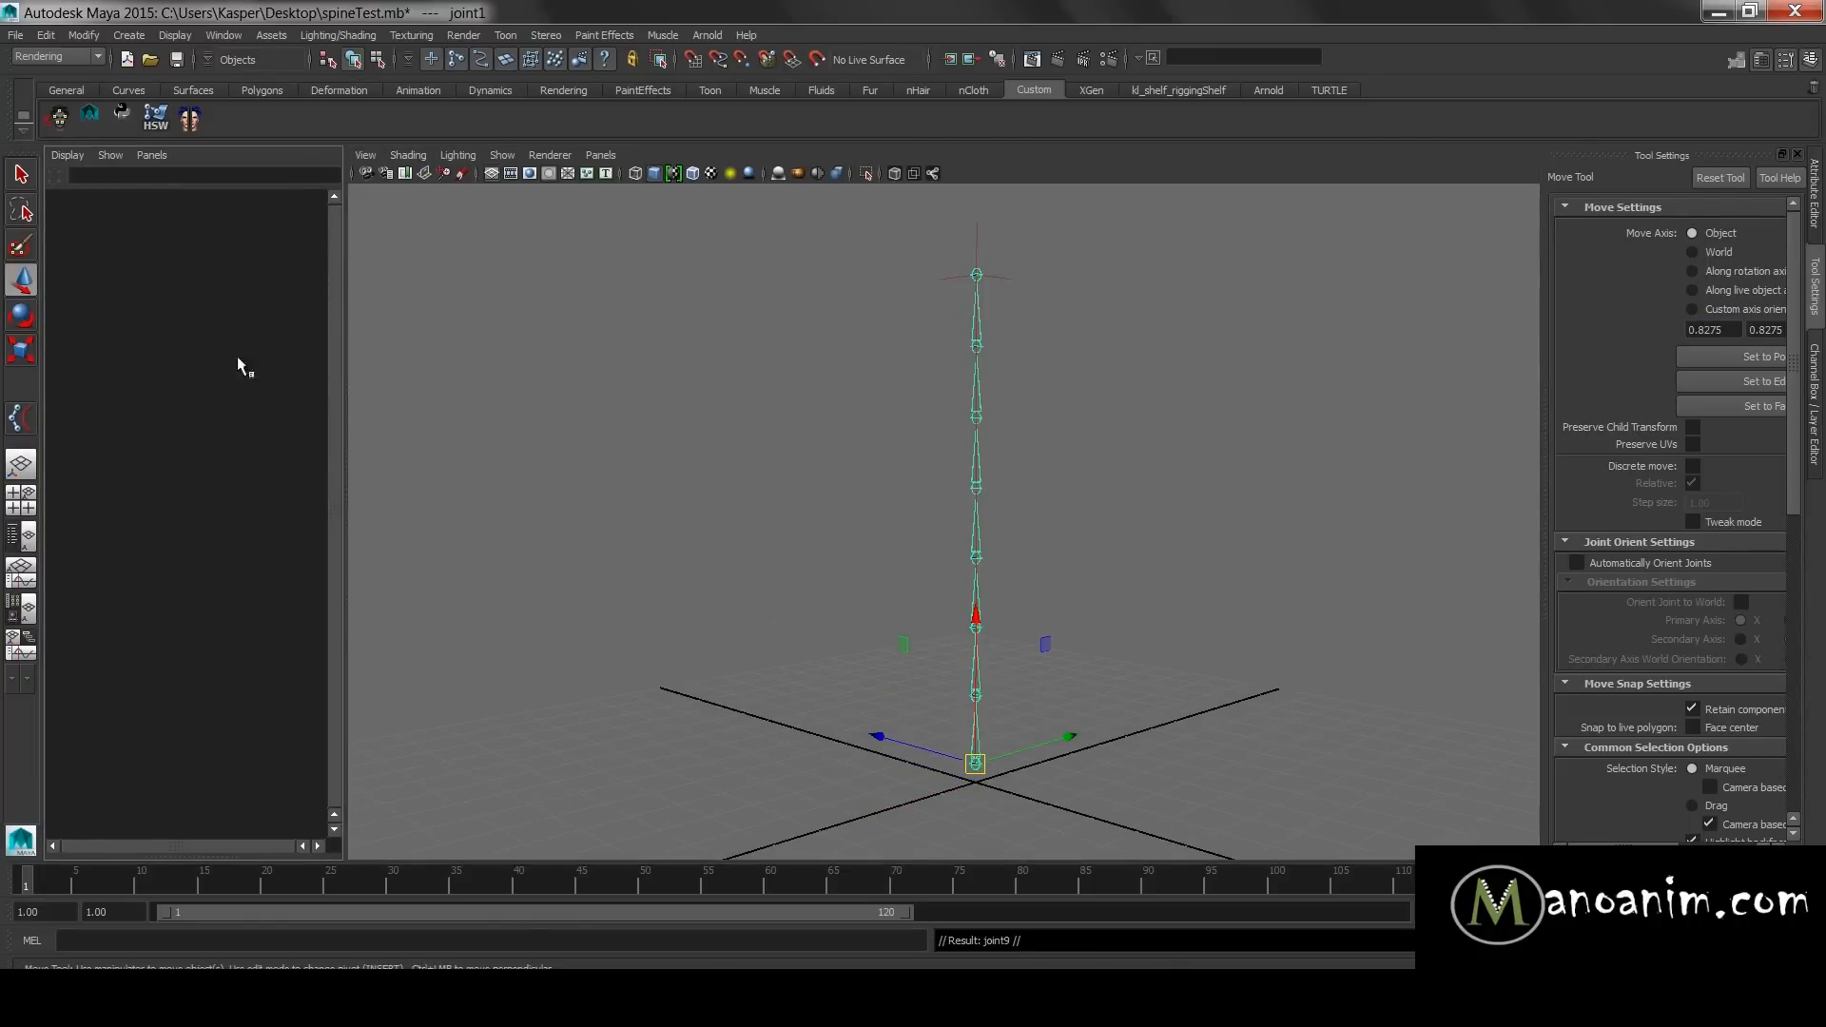
- Unparent joint2 from the duplicated root and the end joint8 from the duplicated chain
shift+click(70, 484)
click(176, 472)
click(157, 500)
key(shift+p)
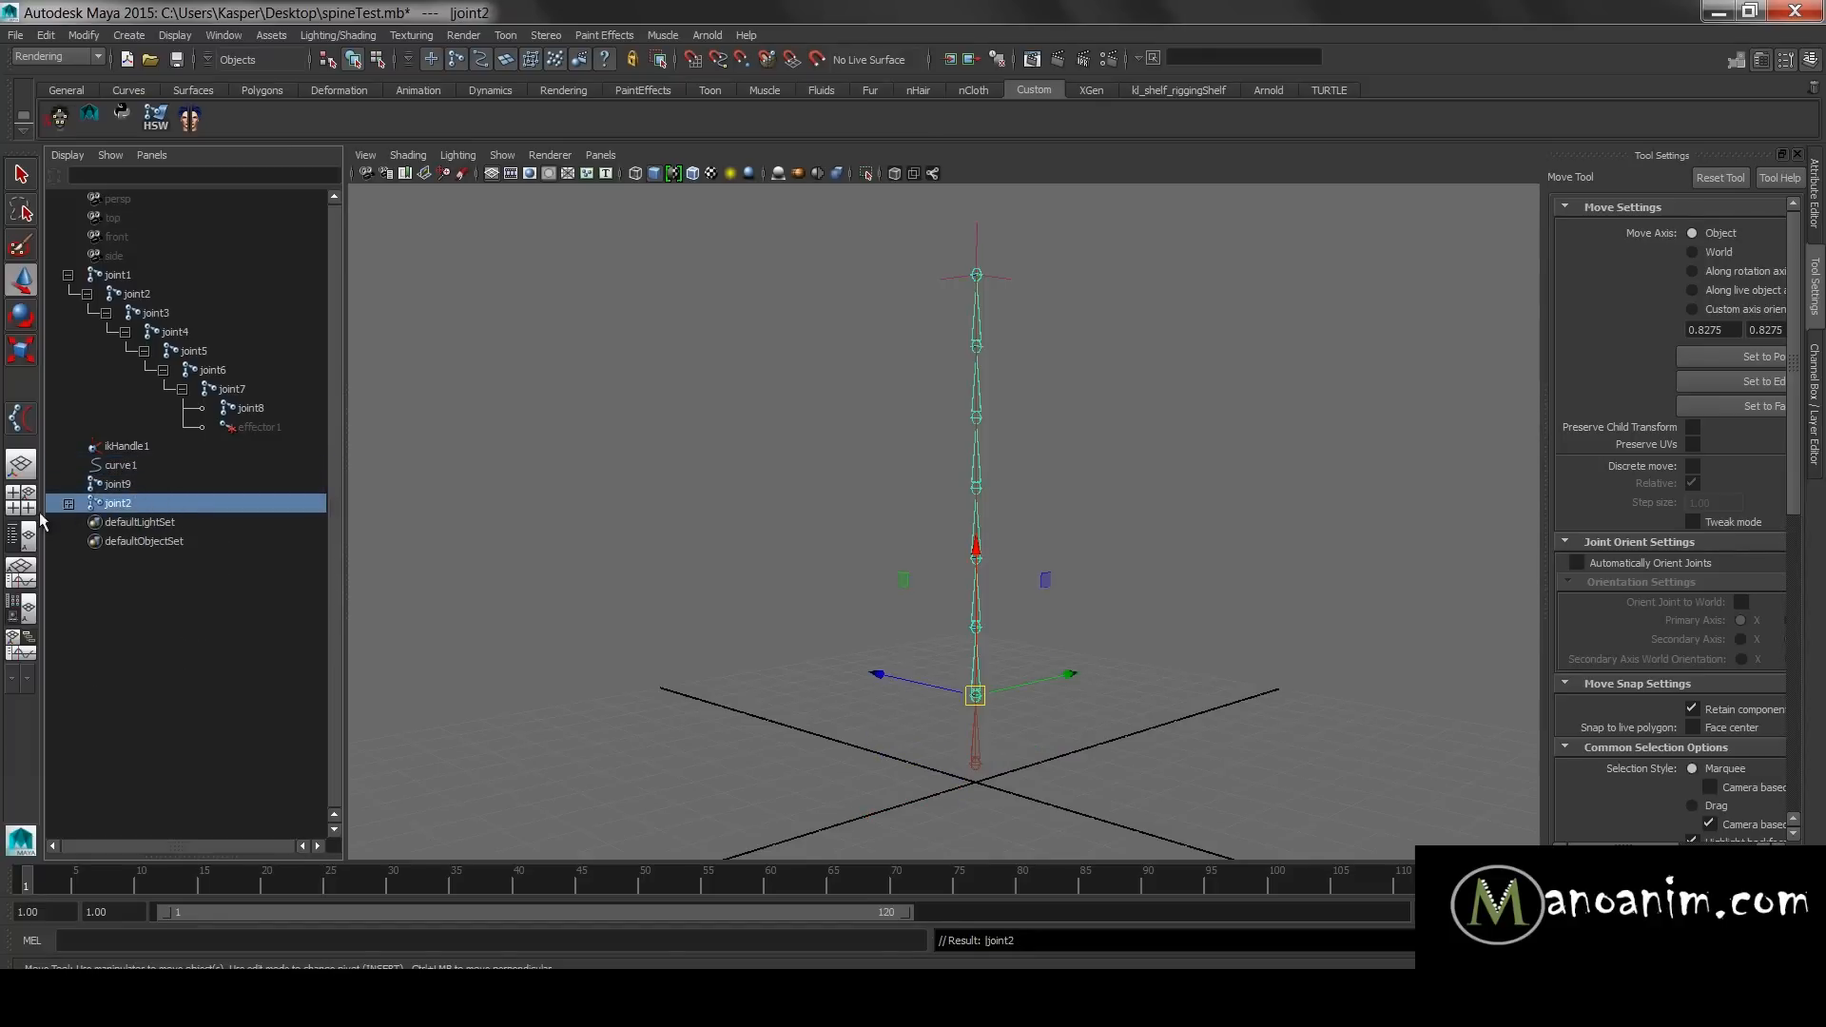
click(69, 504)
shift+click(87, 522)
click(232, 618)
key(shift+p)
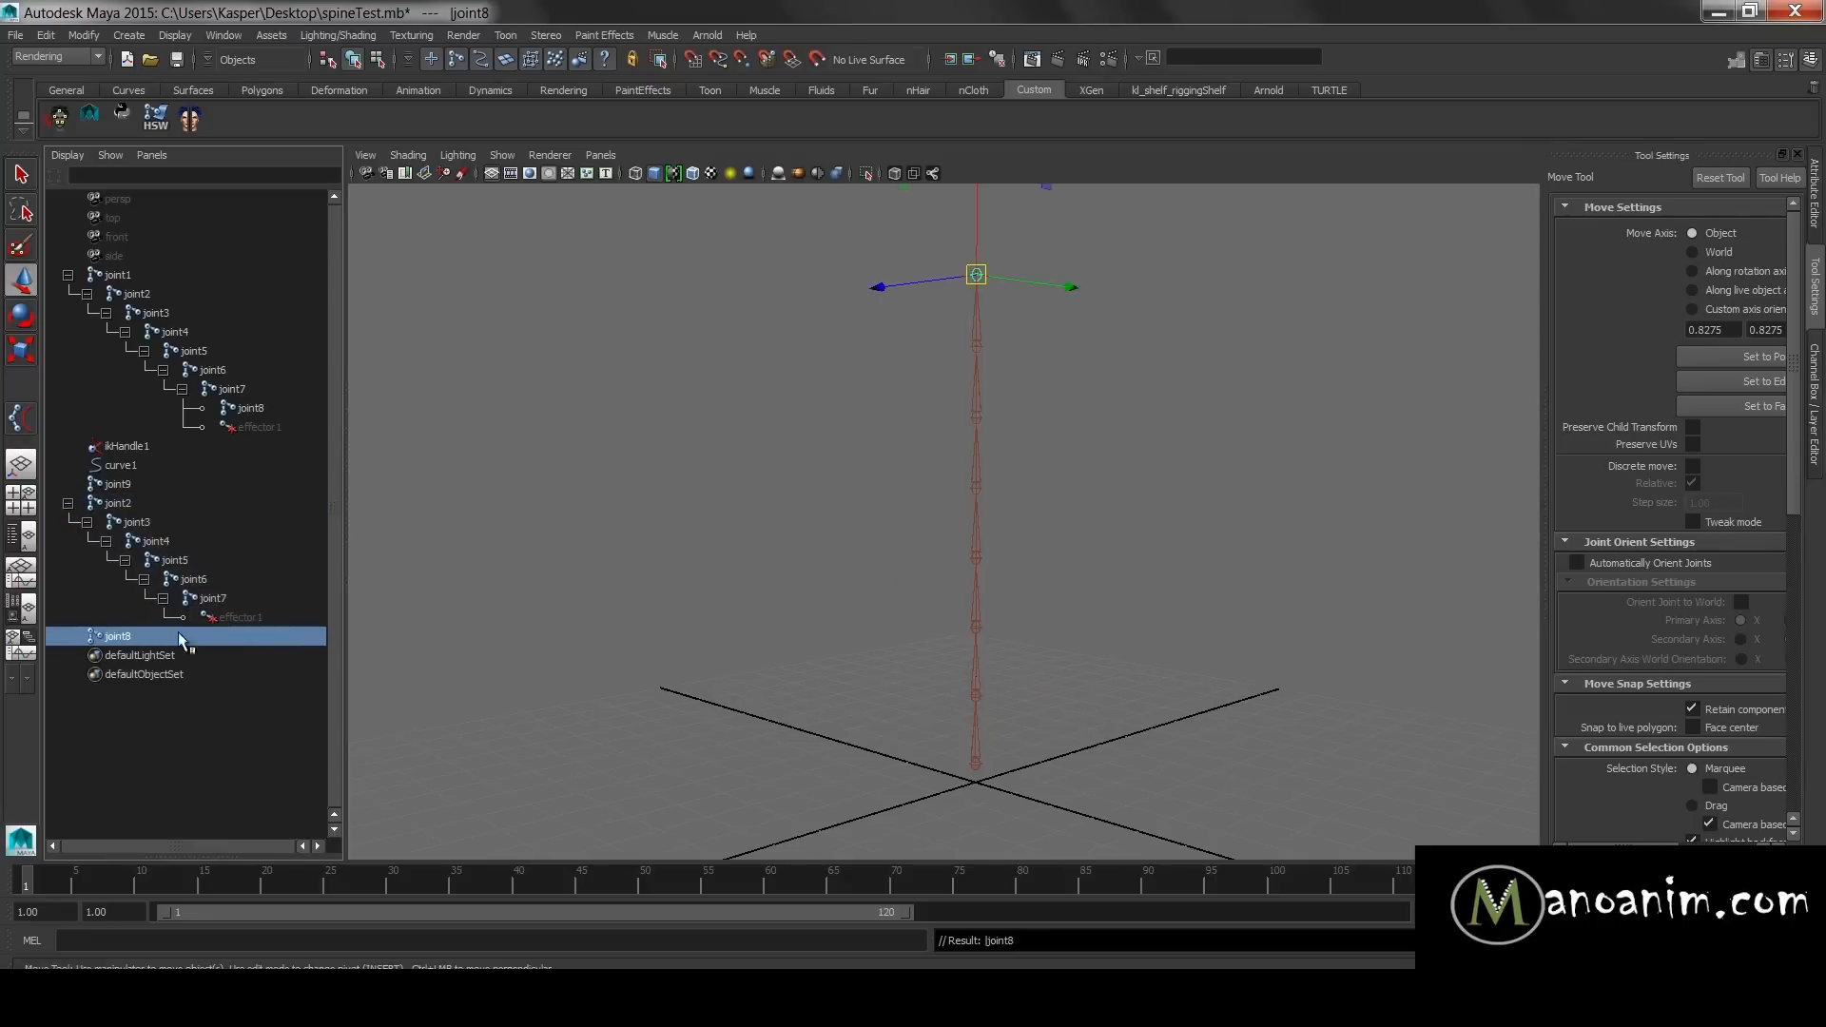
- Delete the leftover duplicate chain under the unparented joint2, keeping only joint9 and joint8
click(116, 484)
click(118, 503)
key(Delete)
click(140, 504)
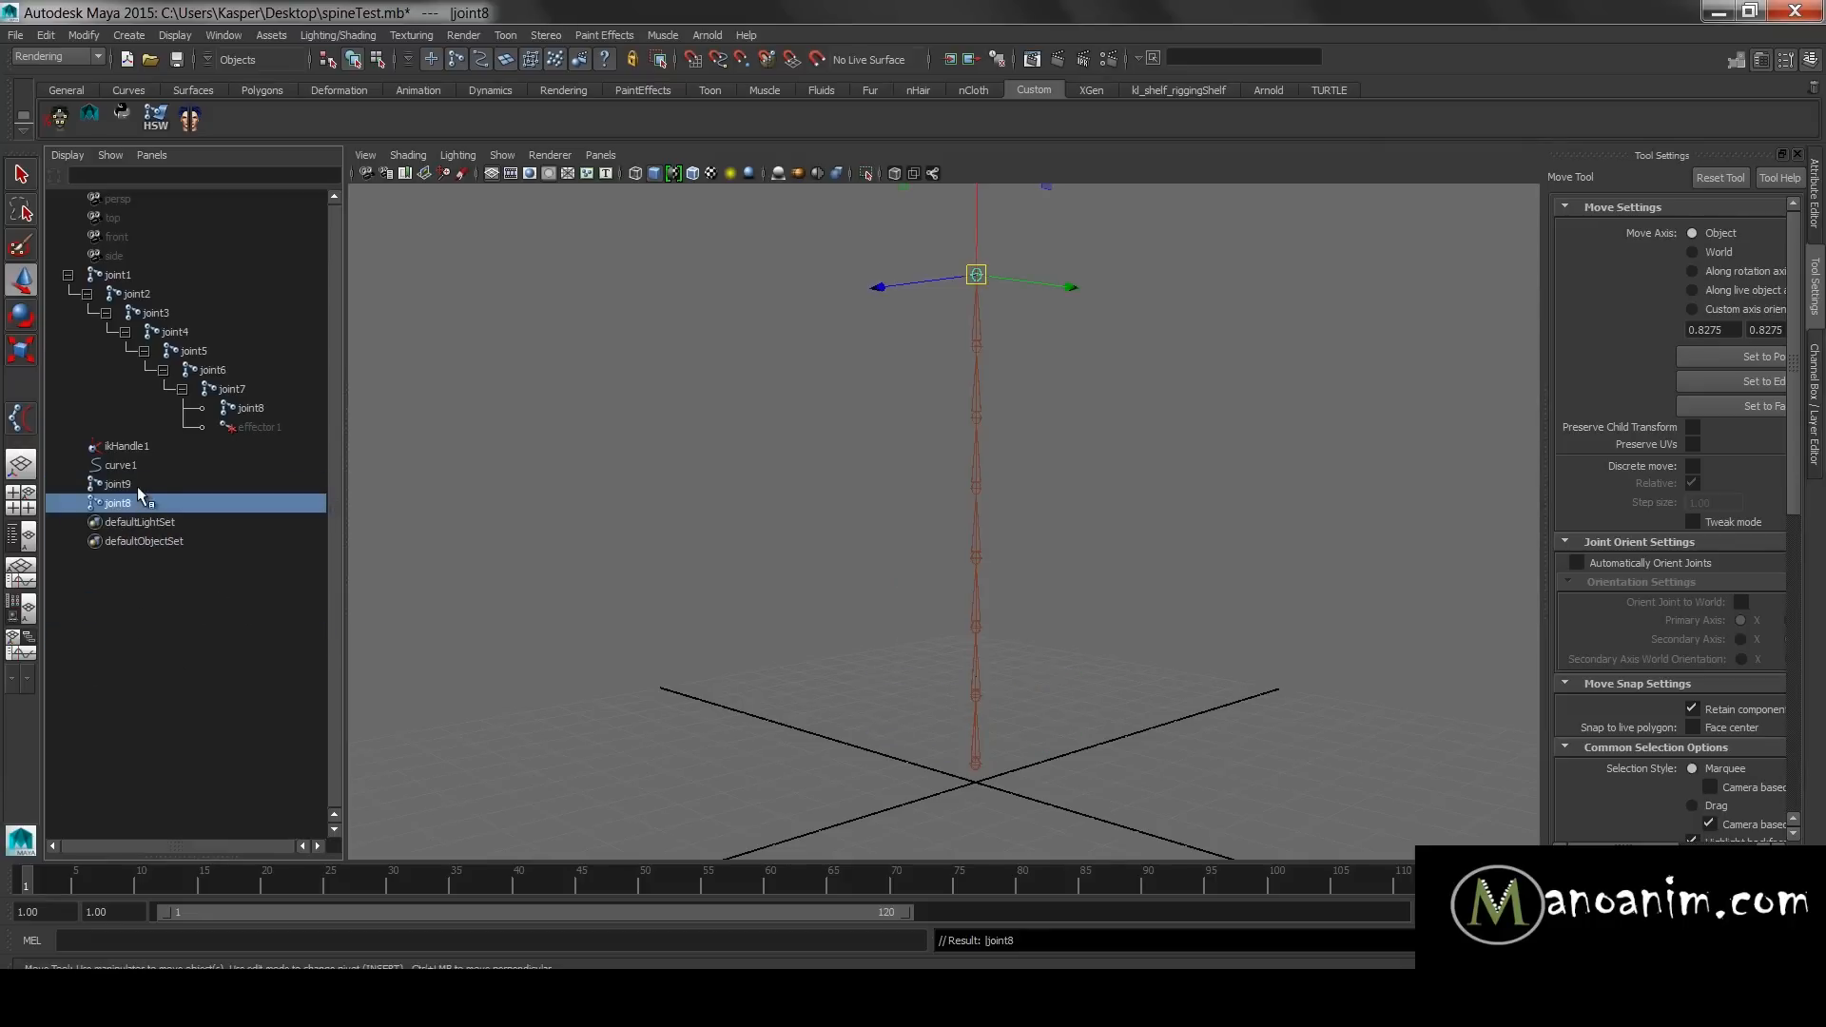
- Bind the spline curve curve1 as skin to the two loose joints, joint9 and joint8
ctrl+click(141, 486)
alt+drag(1120, 448, 1024, 468)
ctrl+click(140, 469)
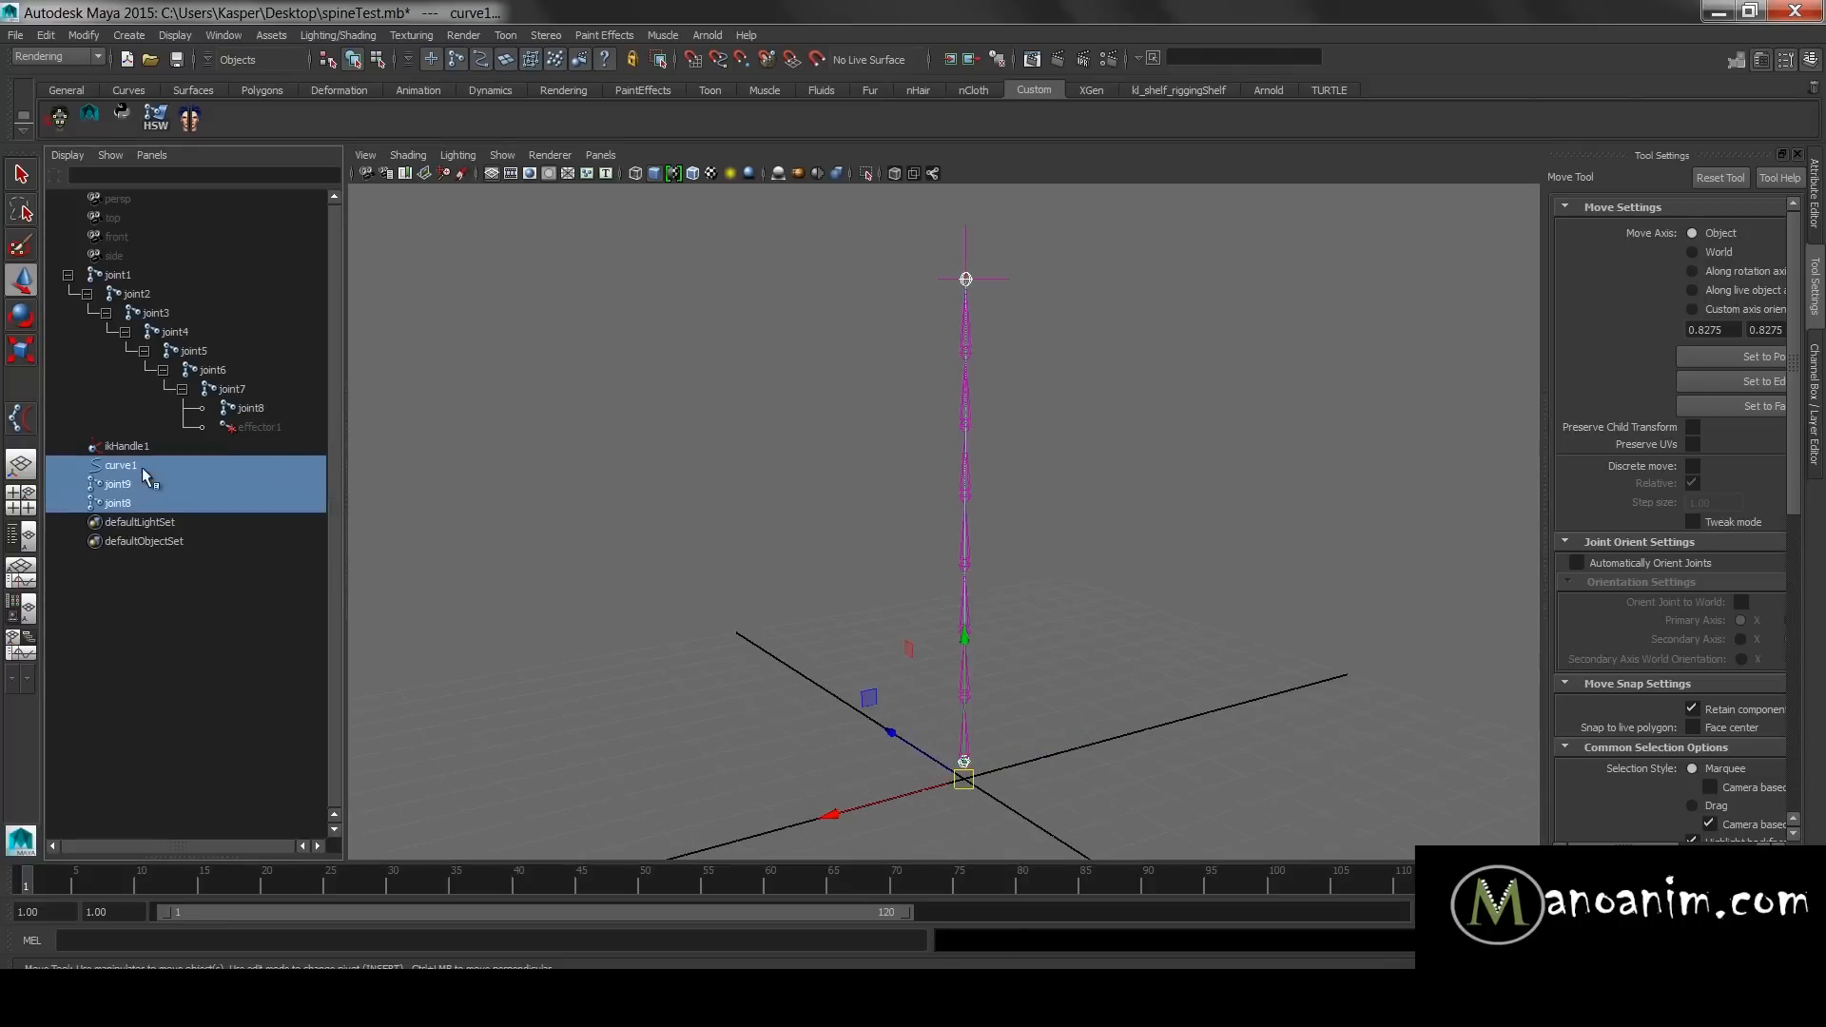
key(space)
click(1109, 421)
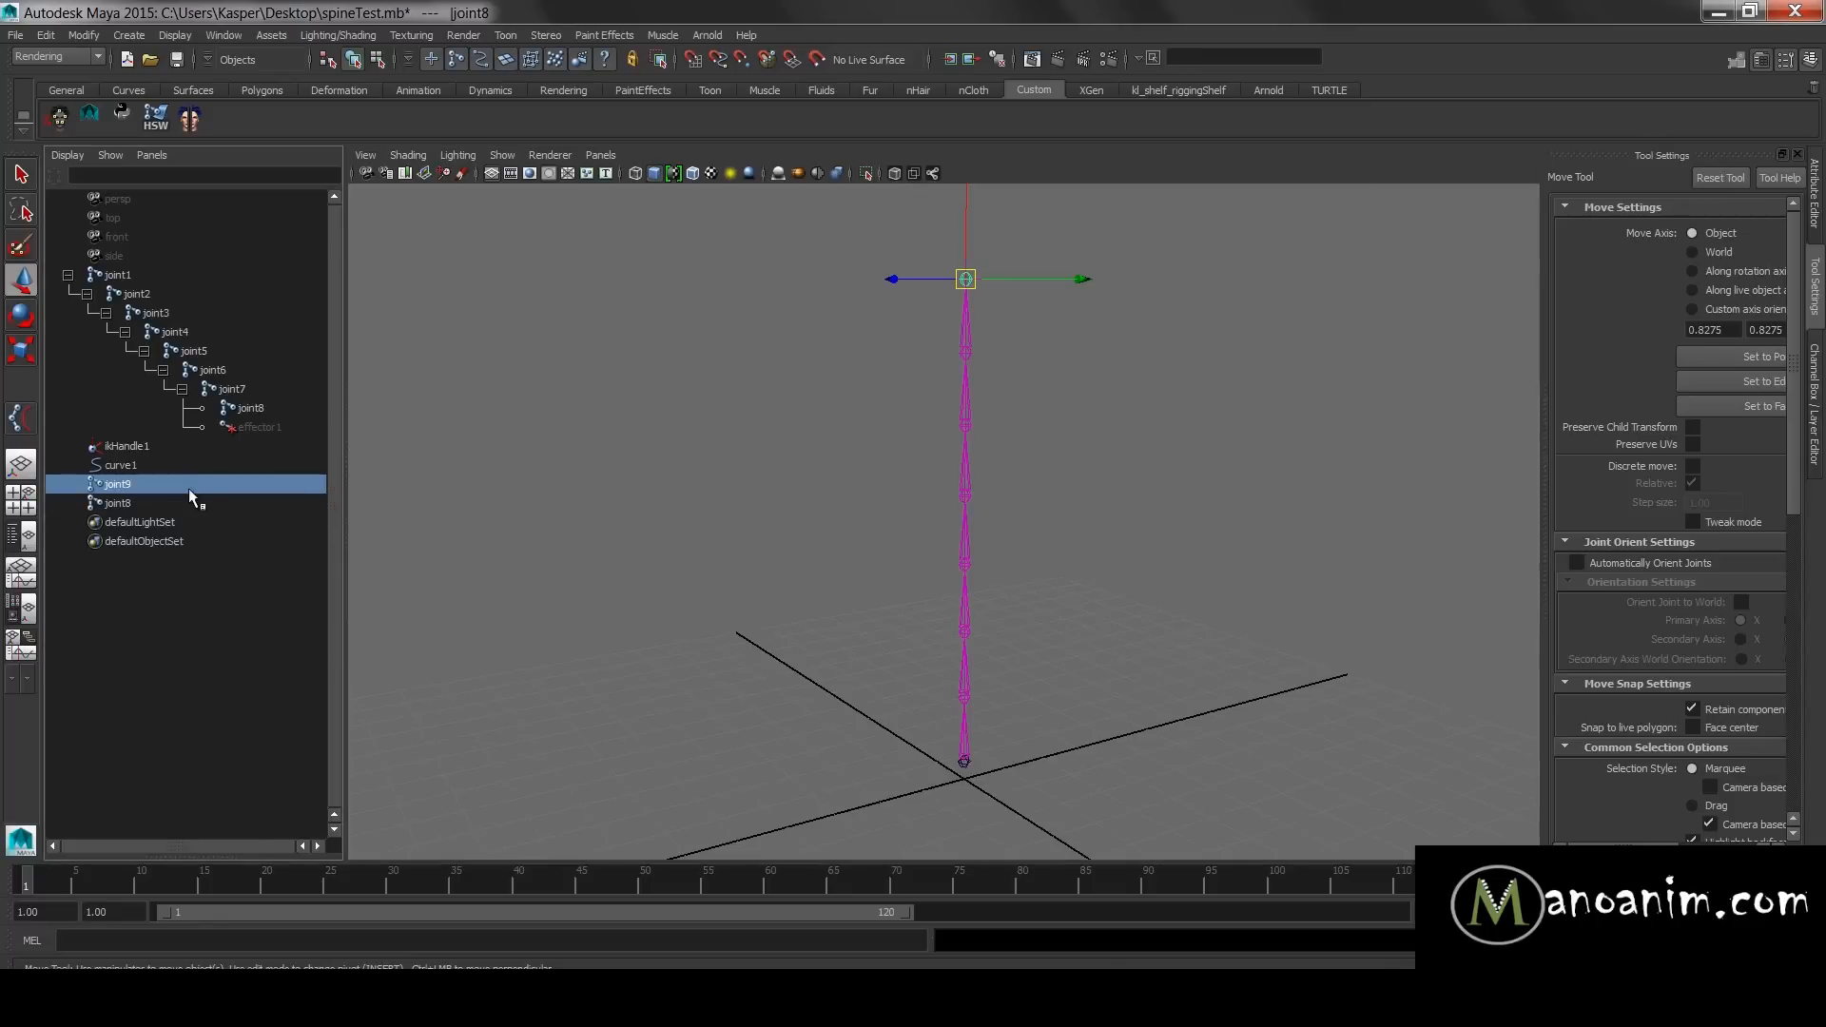
- Set the radius of the loose joints joint9 and joint8 to 2.7
ctrl+click(192, 504)
key(ctrl+a)
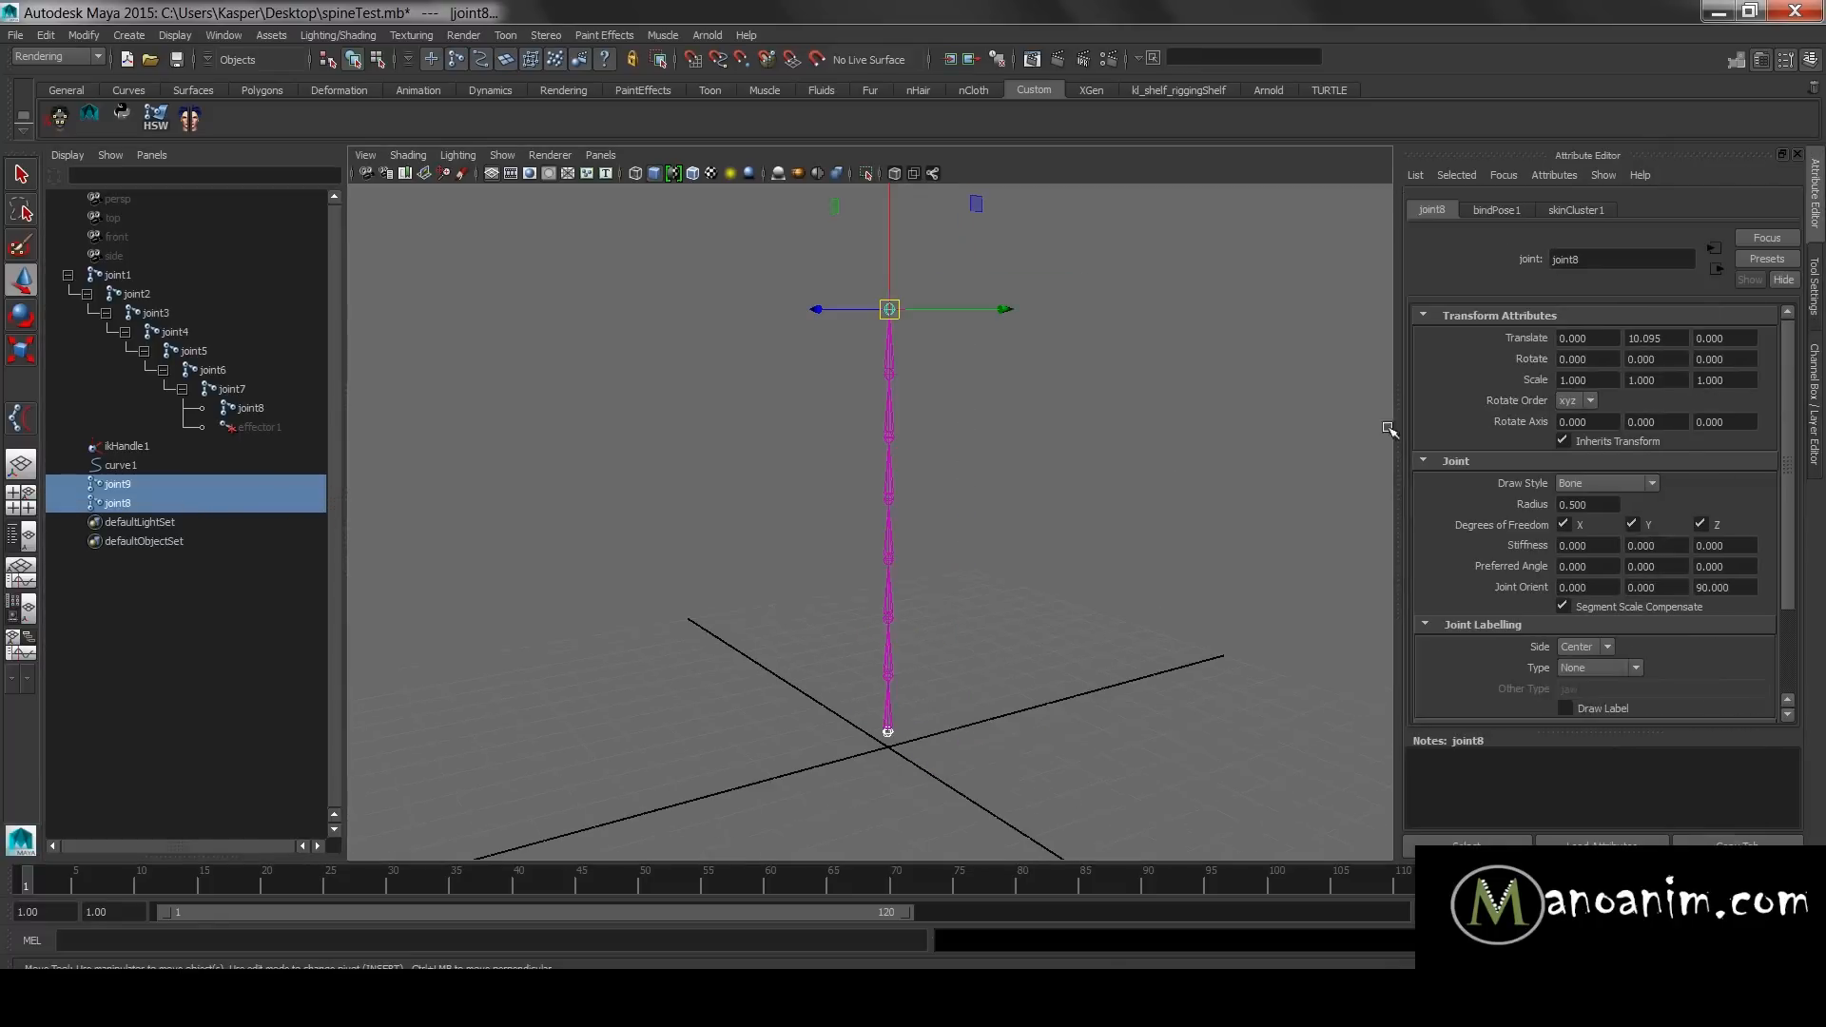
key(ctrl+a)
click(1717, 384)
middle_drag(1214, 383, 1088, 318)
click(1027, 252)
middle_drag(1027, 252, 1179, 368)
key(ctrl+z)
click(1304, 374)
alt+drag(1027, 306, 1147, 367)
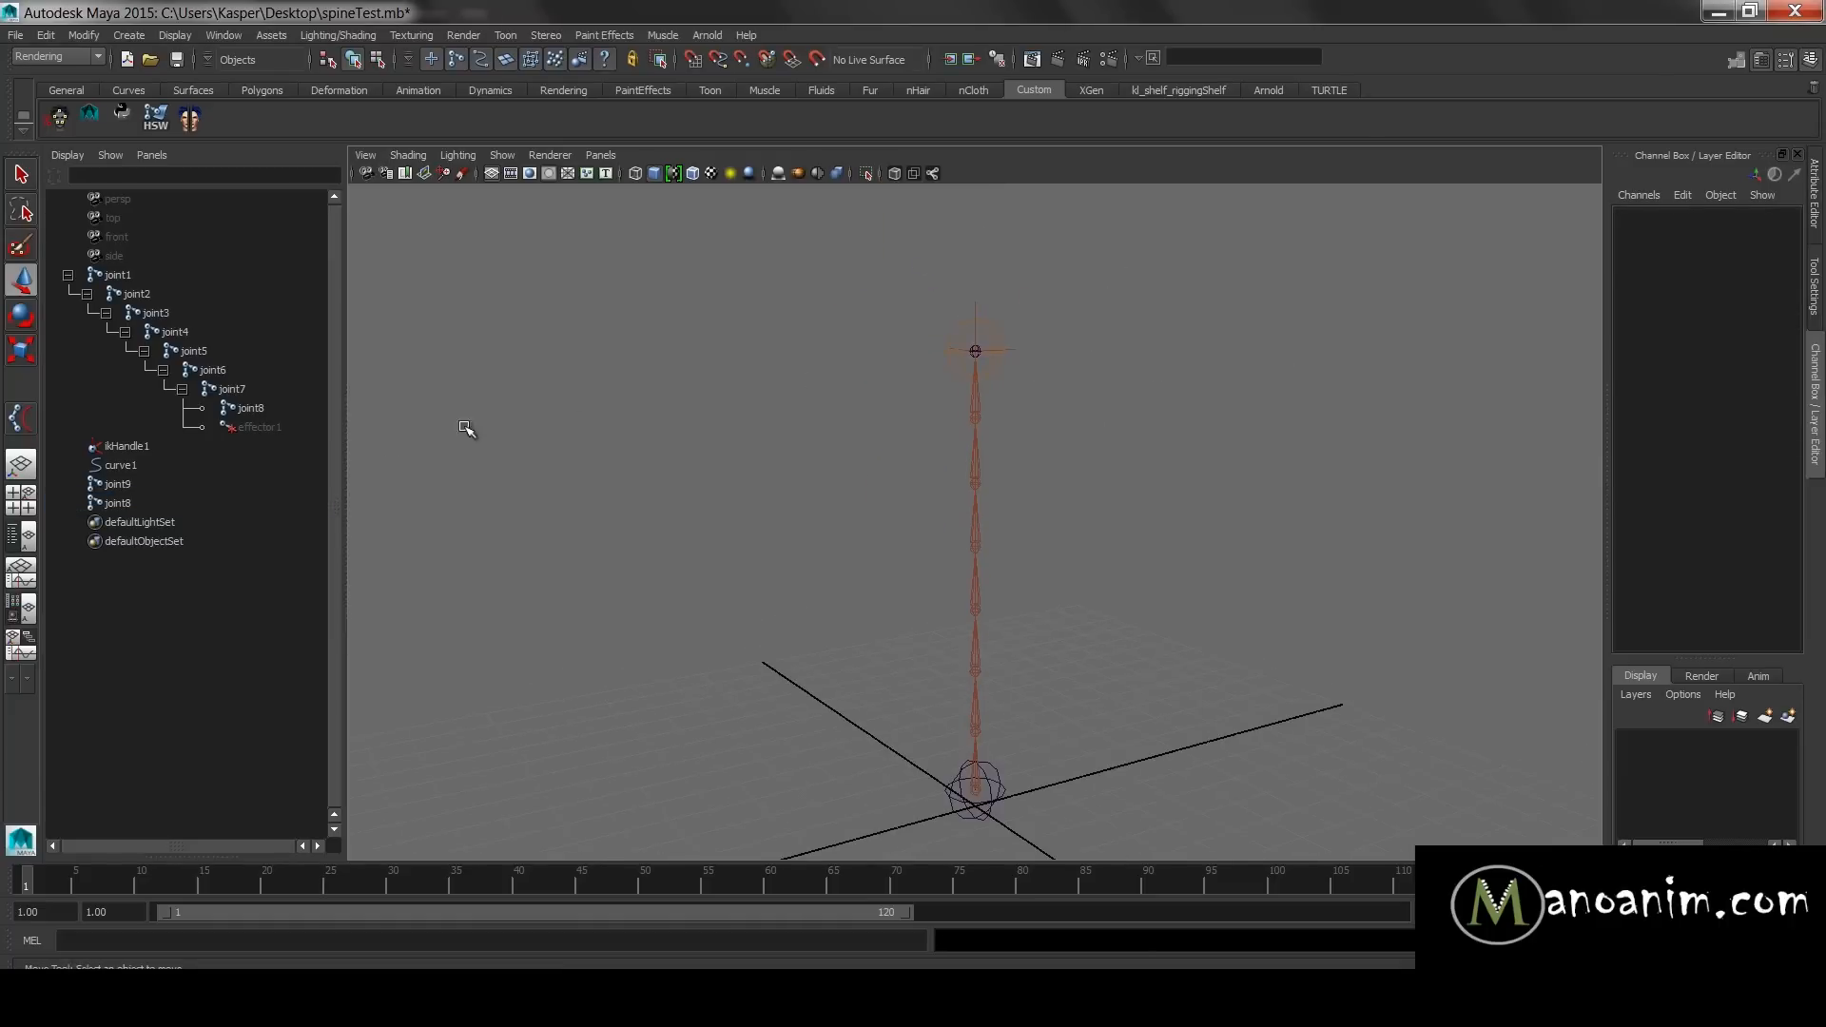
- Rename joint9 as top and the loose joint8 as bot
double_click(210, 485)
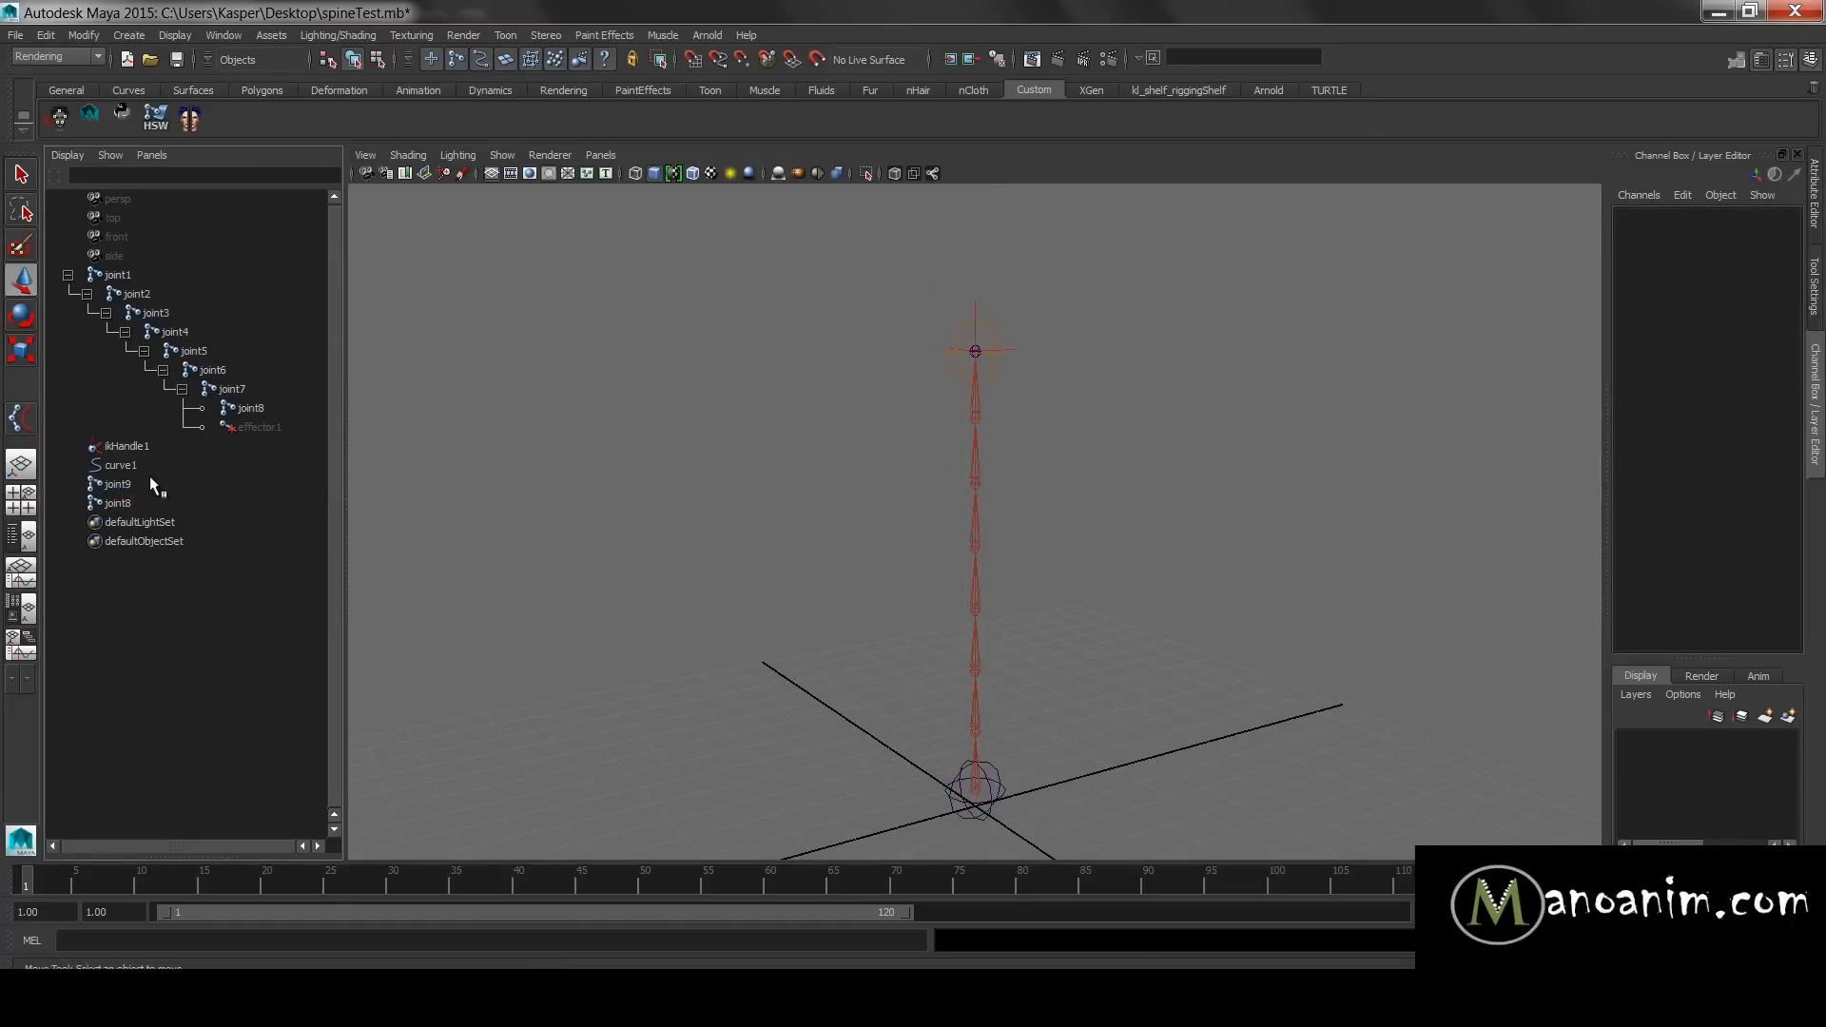
text(top)
key(Return)
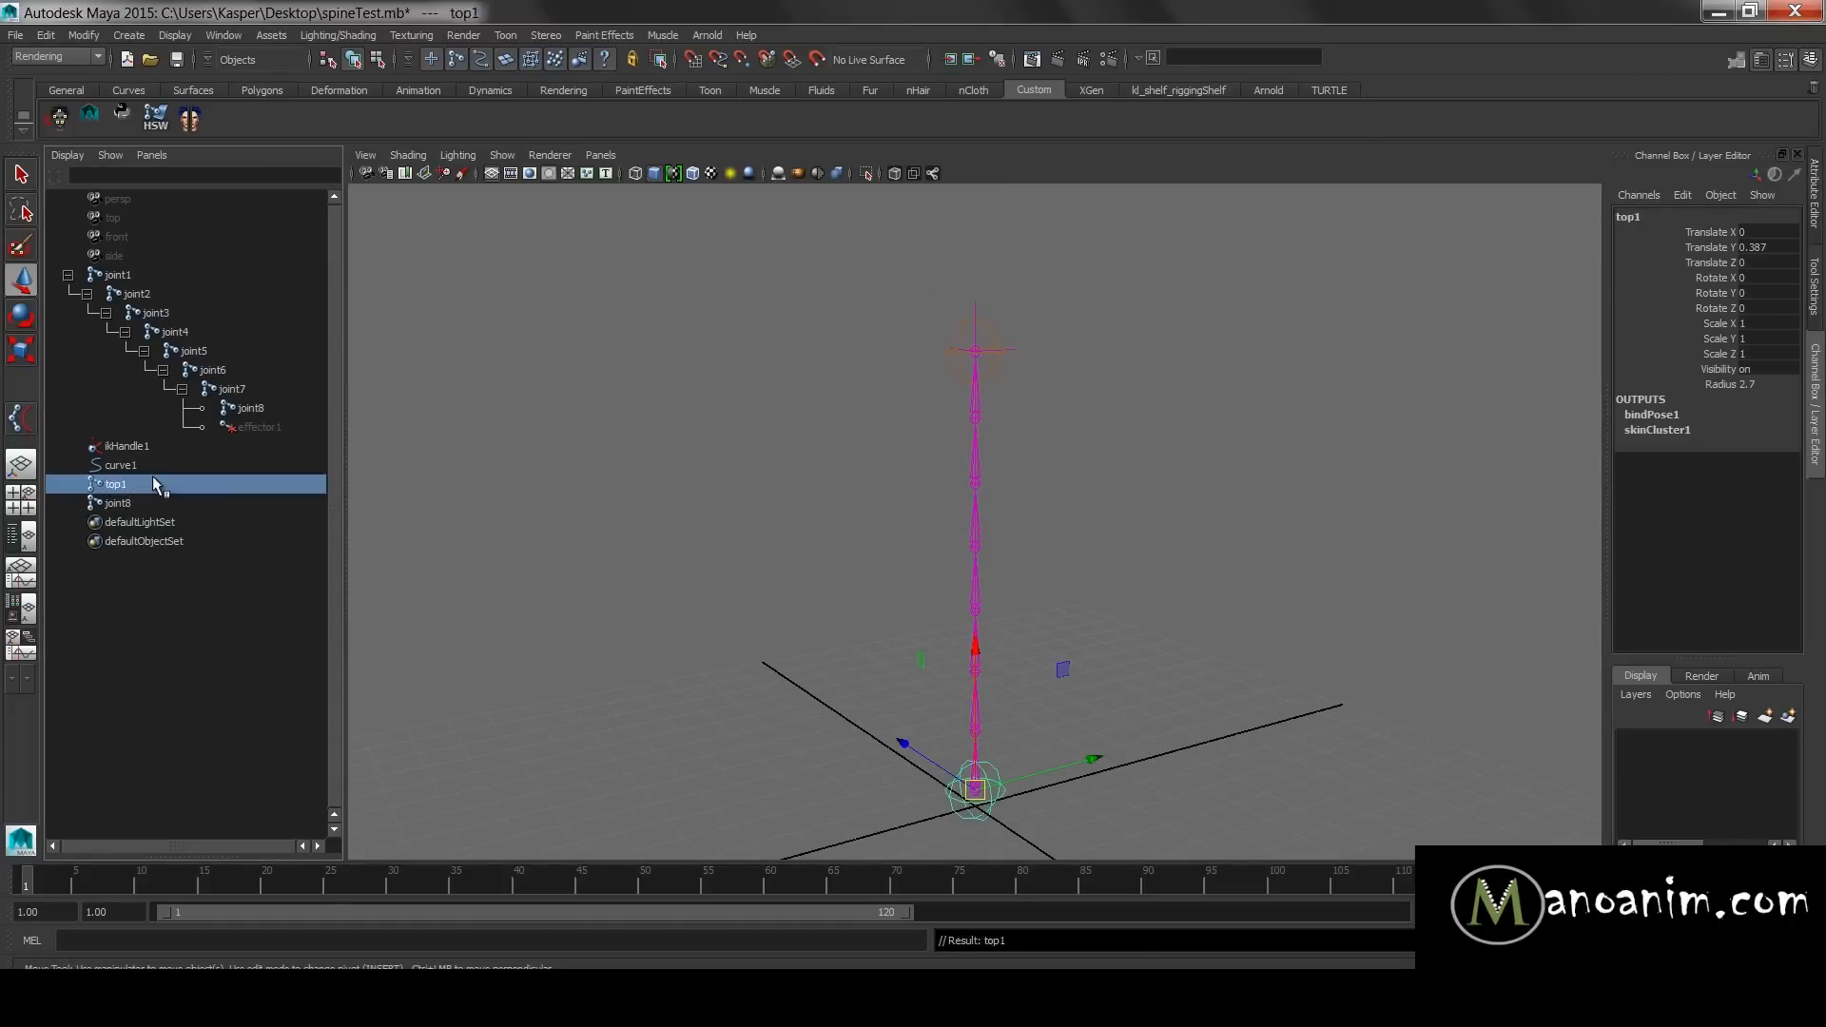
double_click(178, 502)
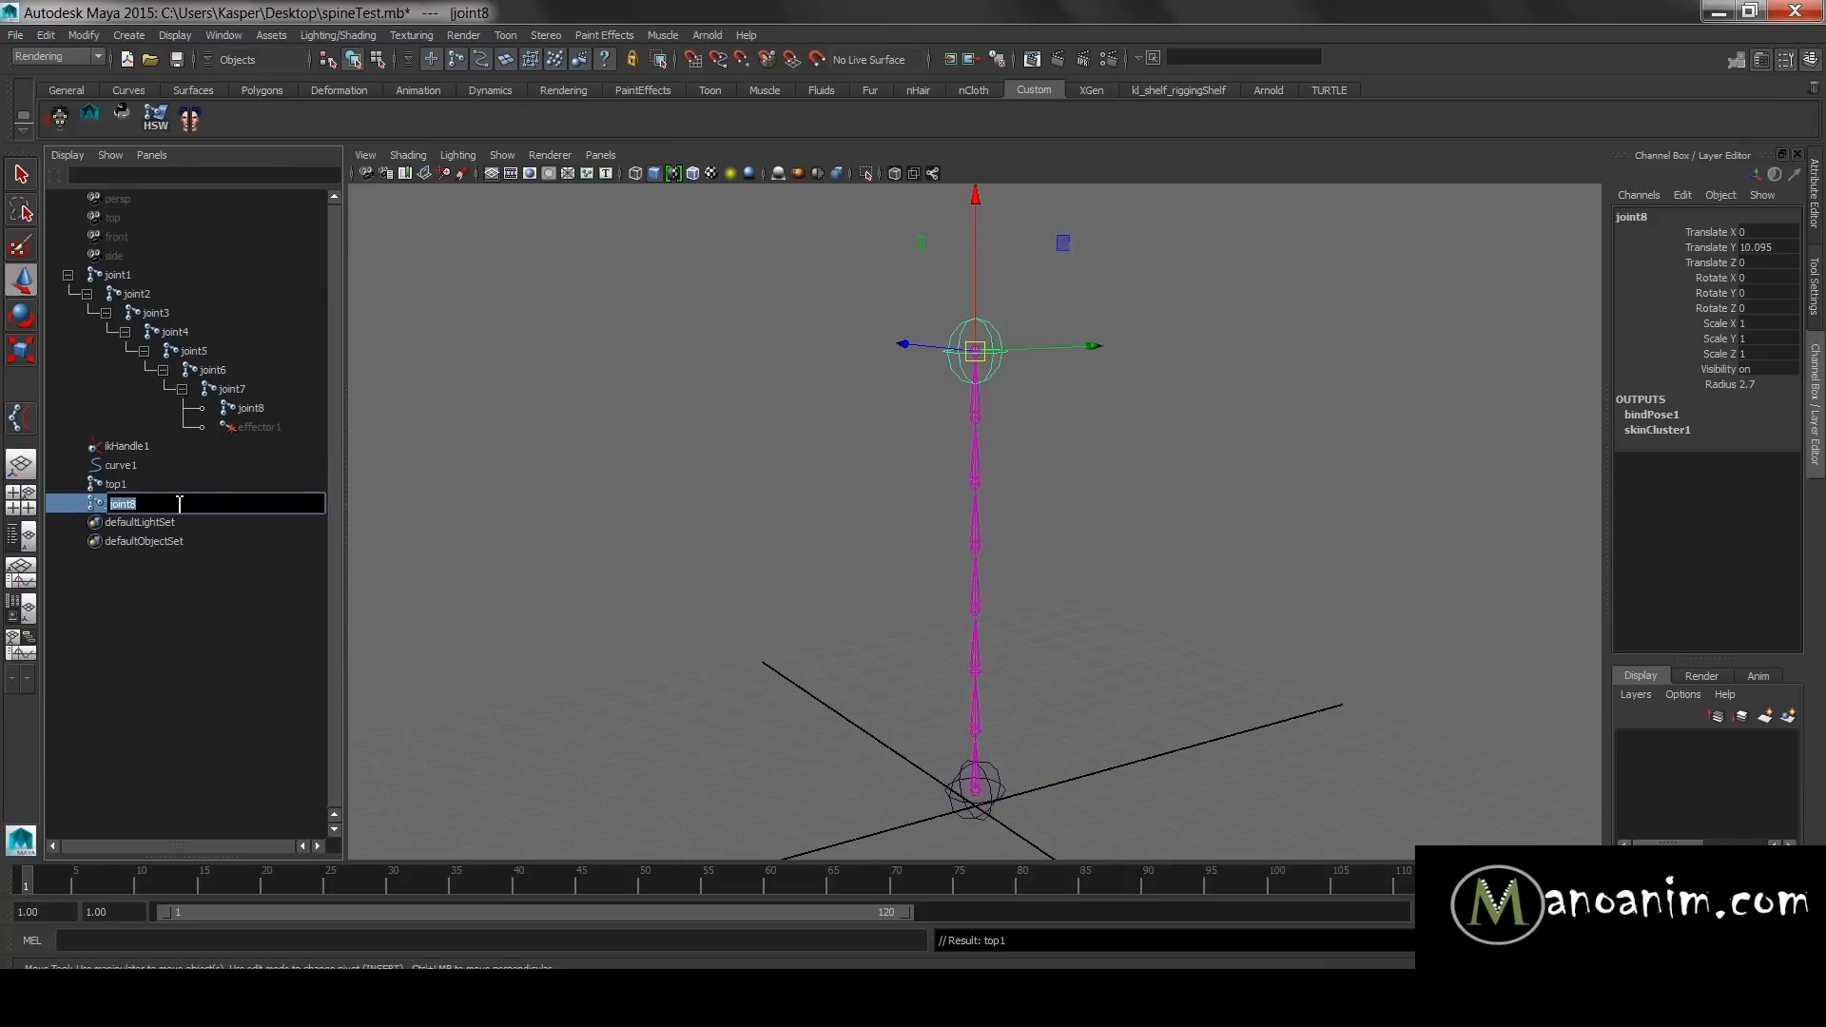
text(bot)
key(Return)
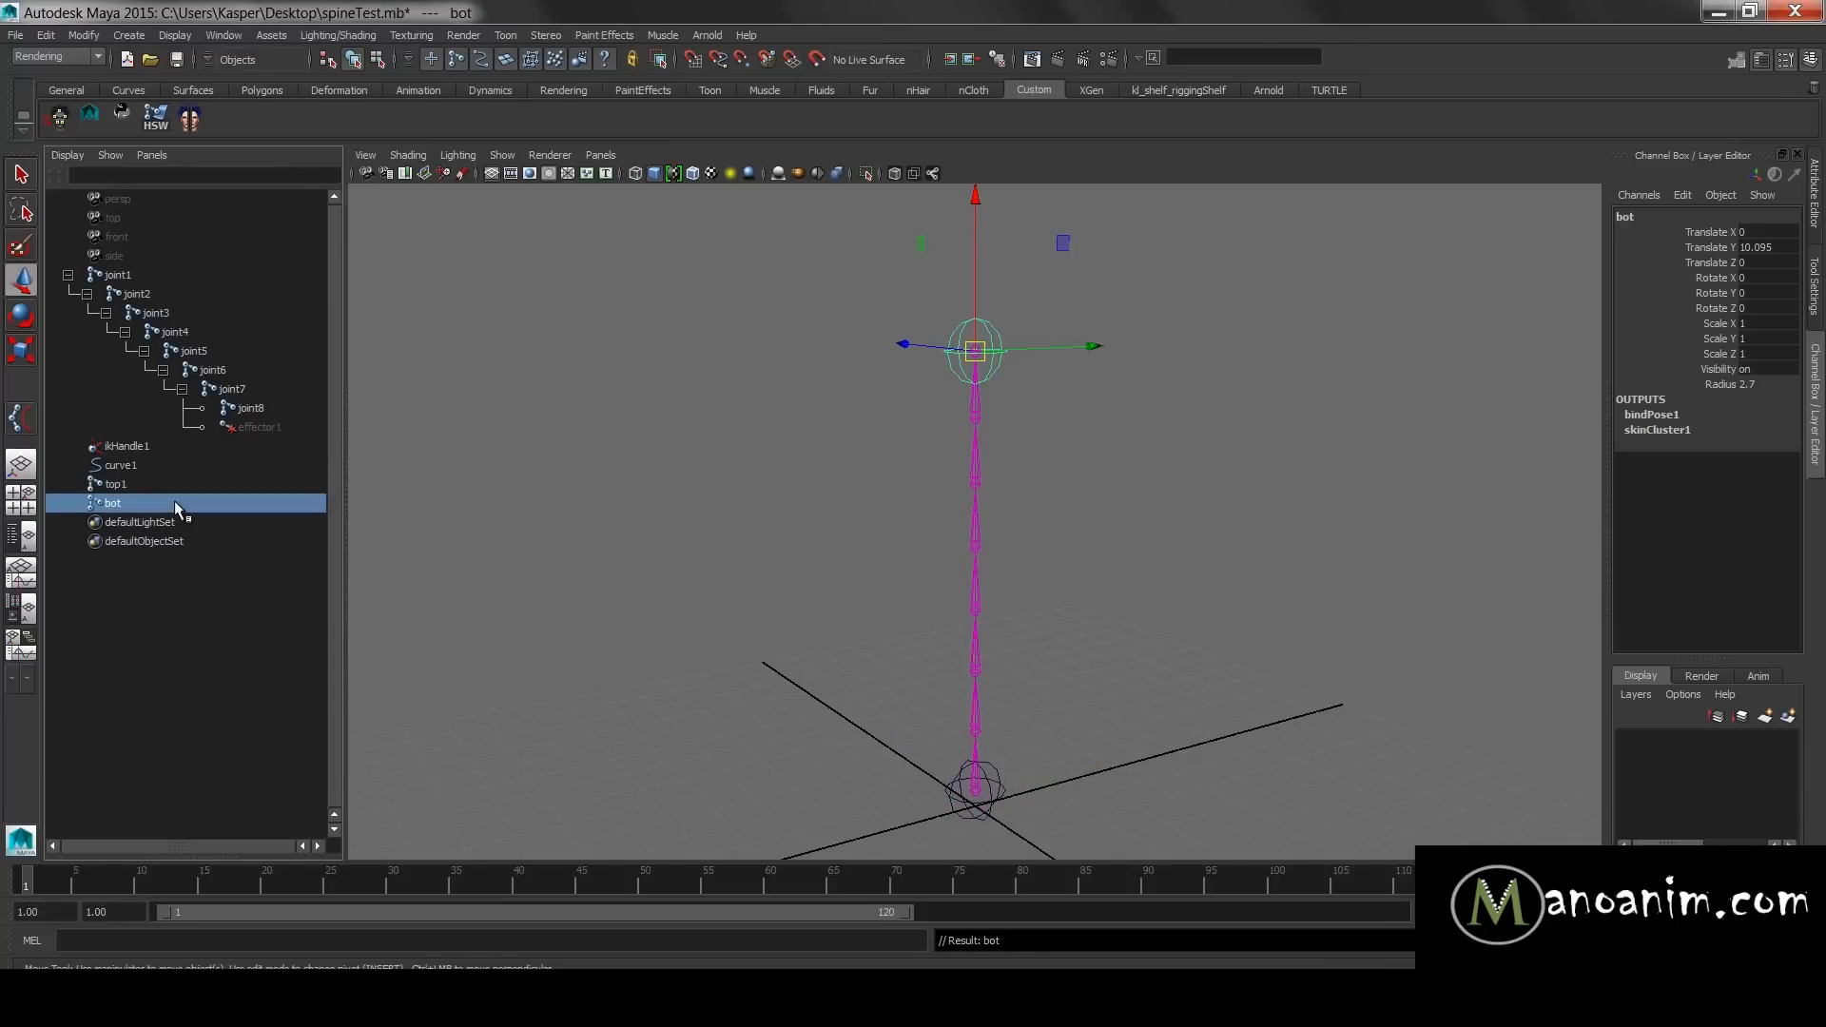
- Swap the two control joint names so the lower one is bot and the upper one top1
double_click(164, 485)
key(ctrl+c)
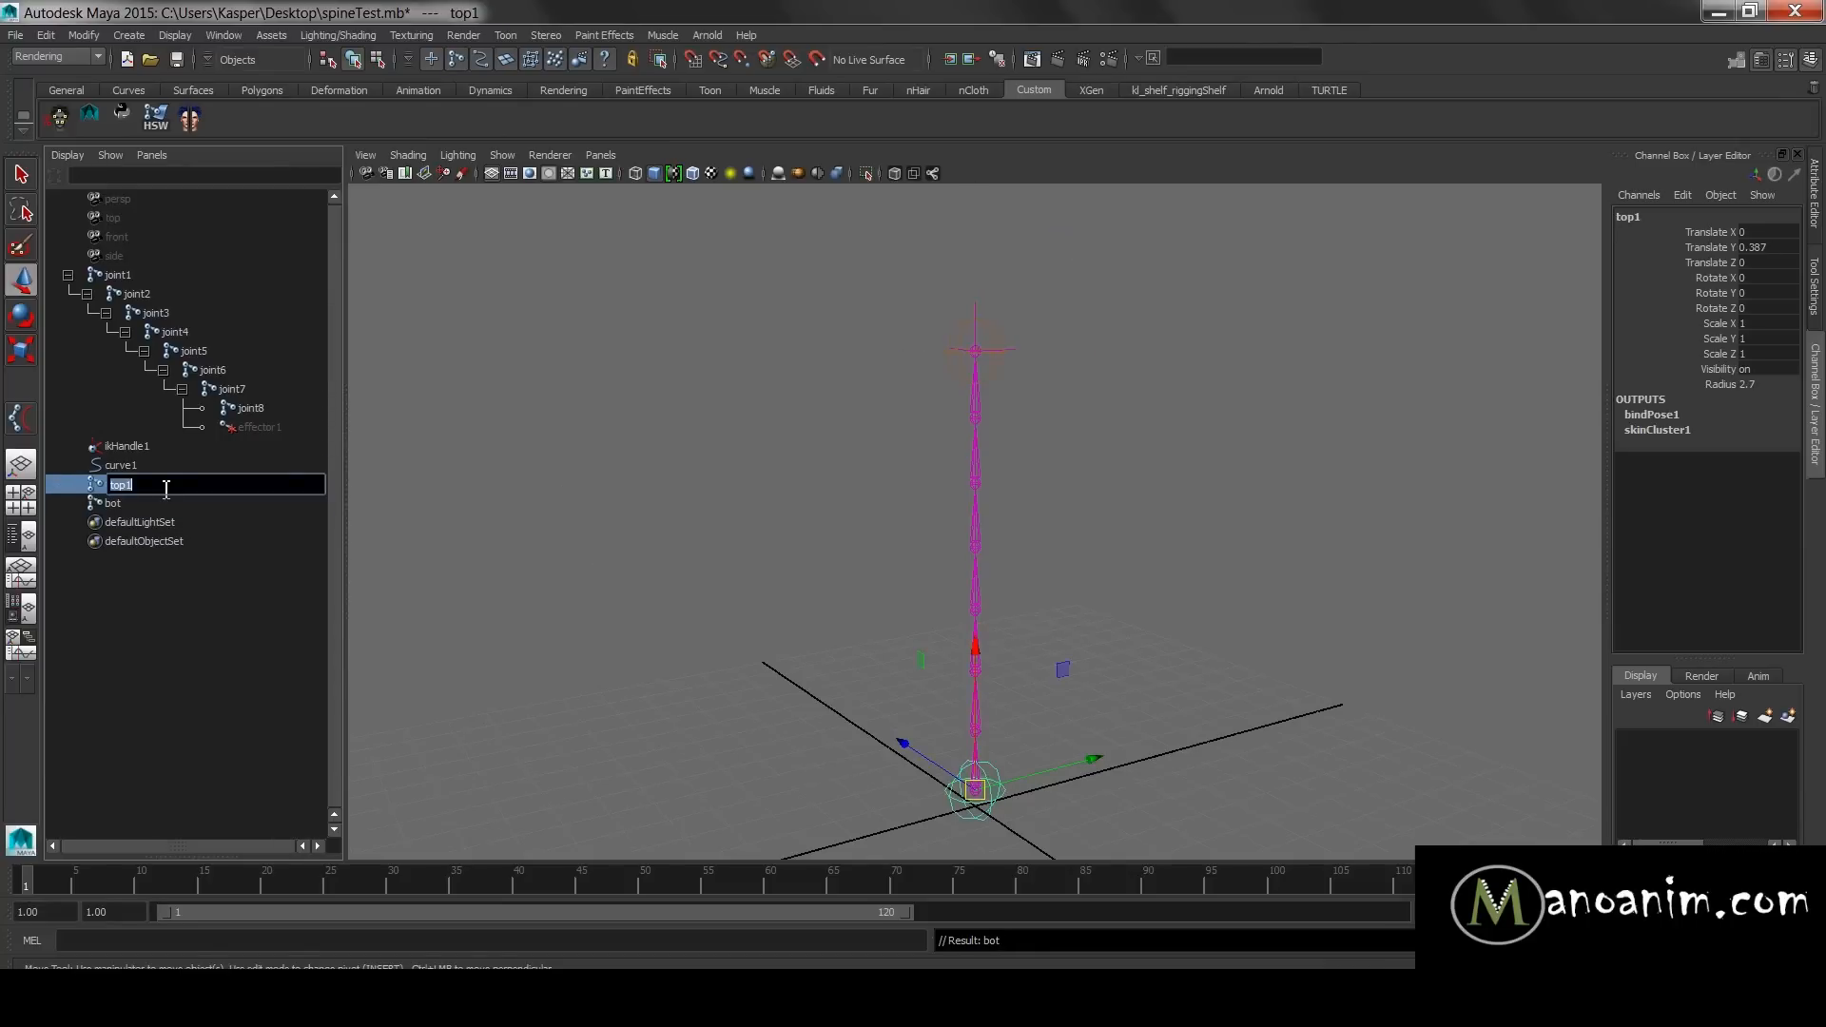
double_click(156, 500)
key(ctrl+v)
double_click(150, 484)
click(150, 484)
key(Return)
double_click(173, 501)
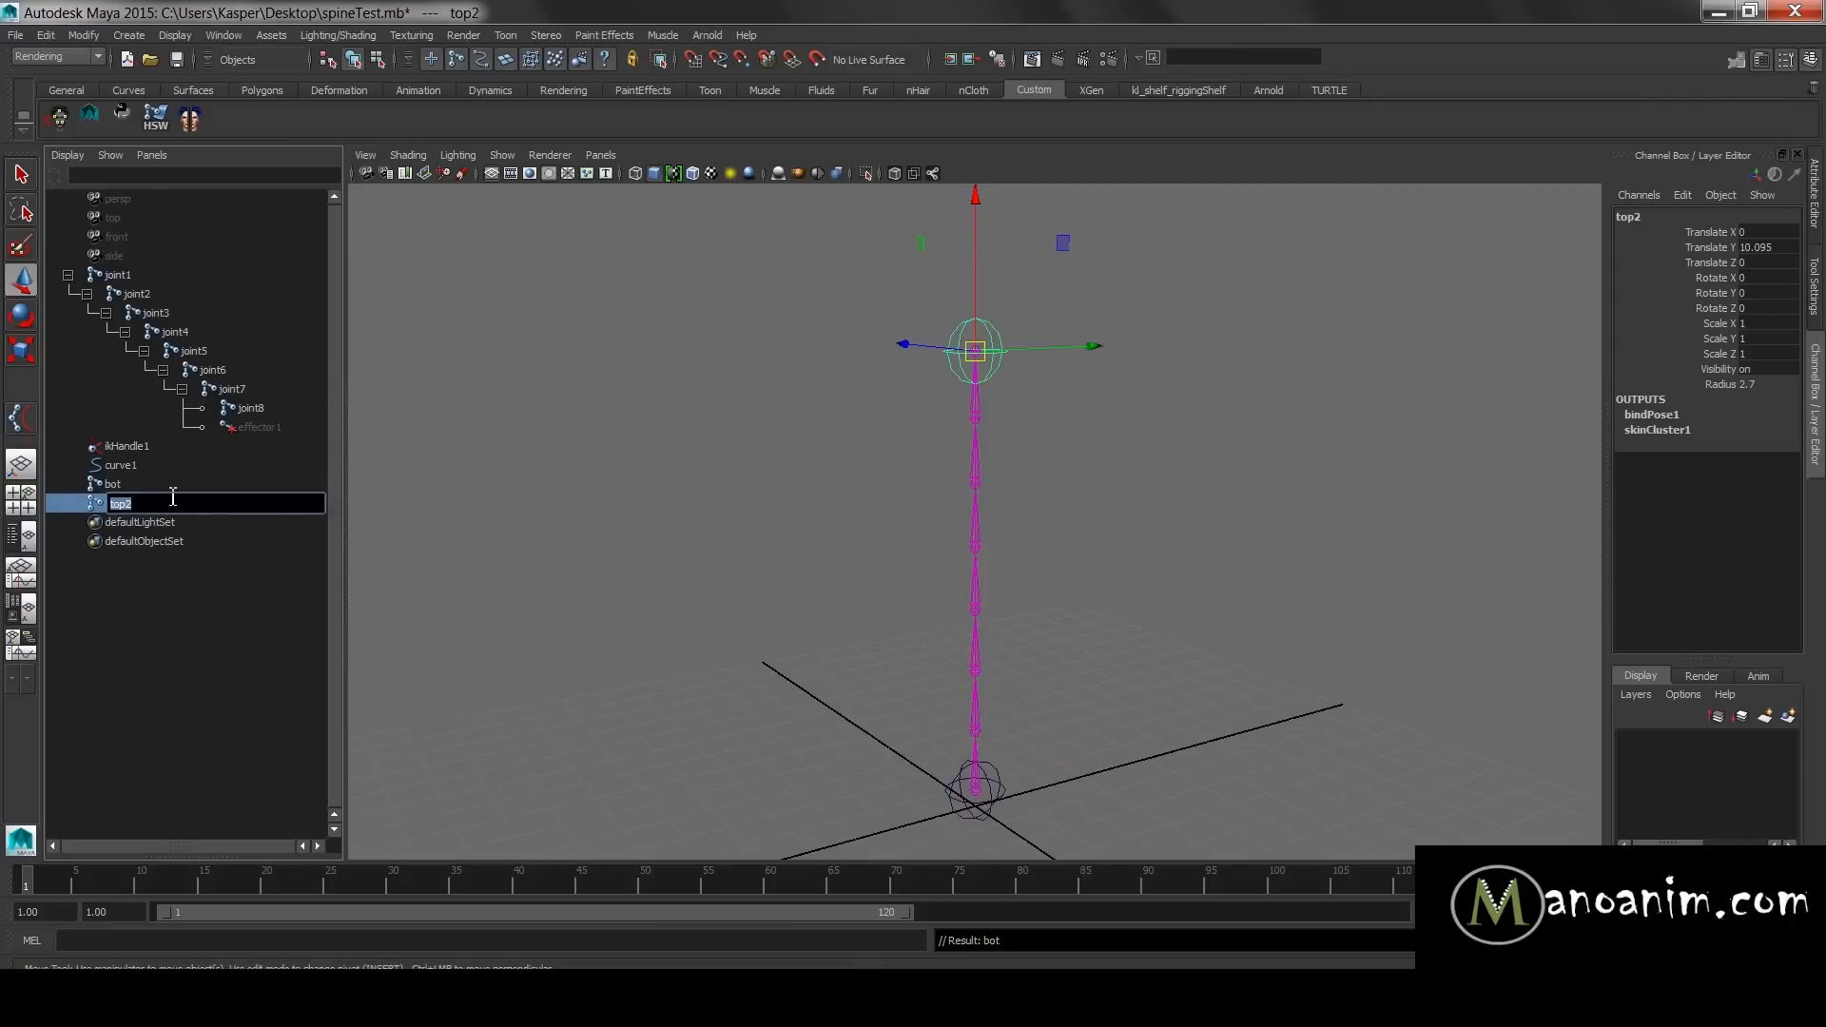
key(BackSpace)
text(1)
key(Return)
- Test the spine by moving the bottom and top control joints, undoing each move
click(583, 444)
alt+drag(1130, 422, 1132, 480)
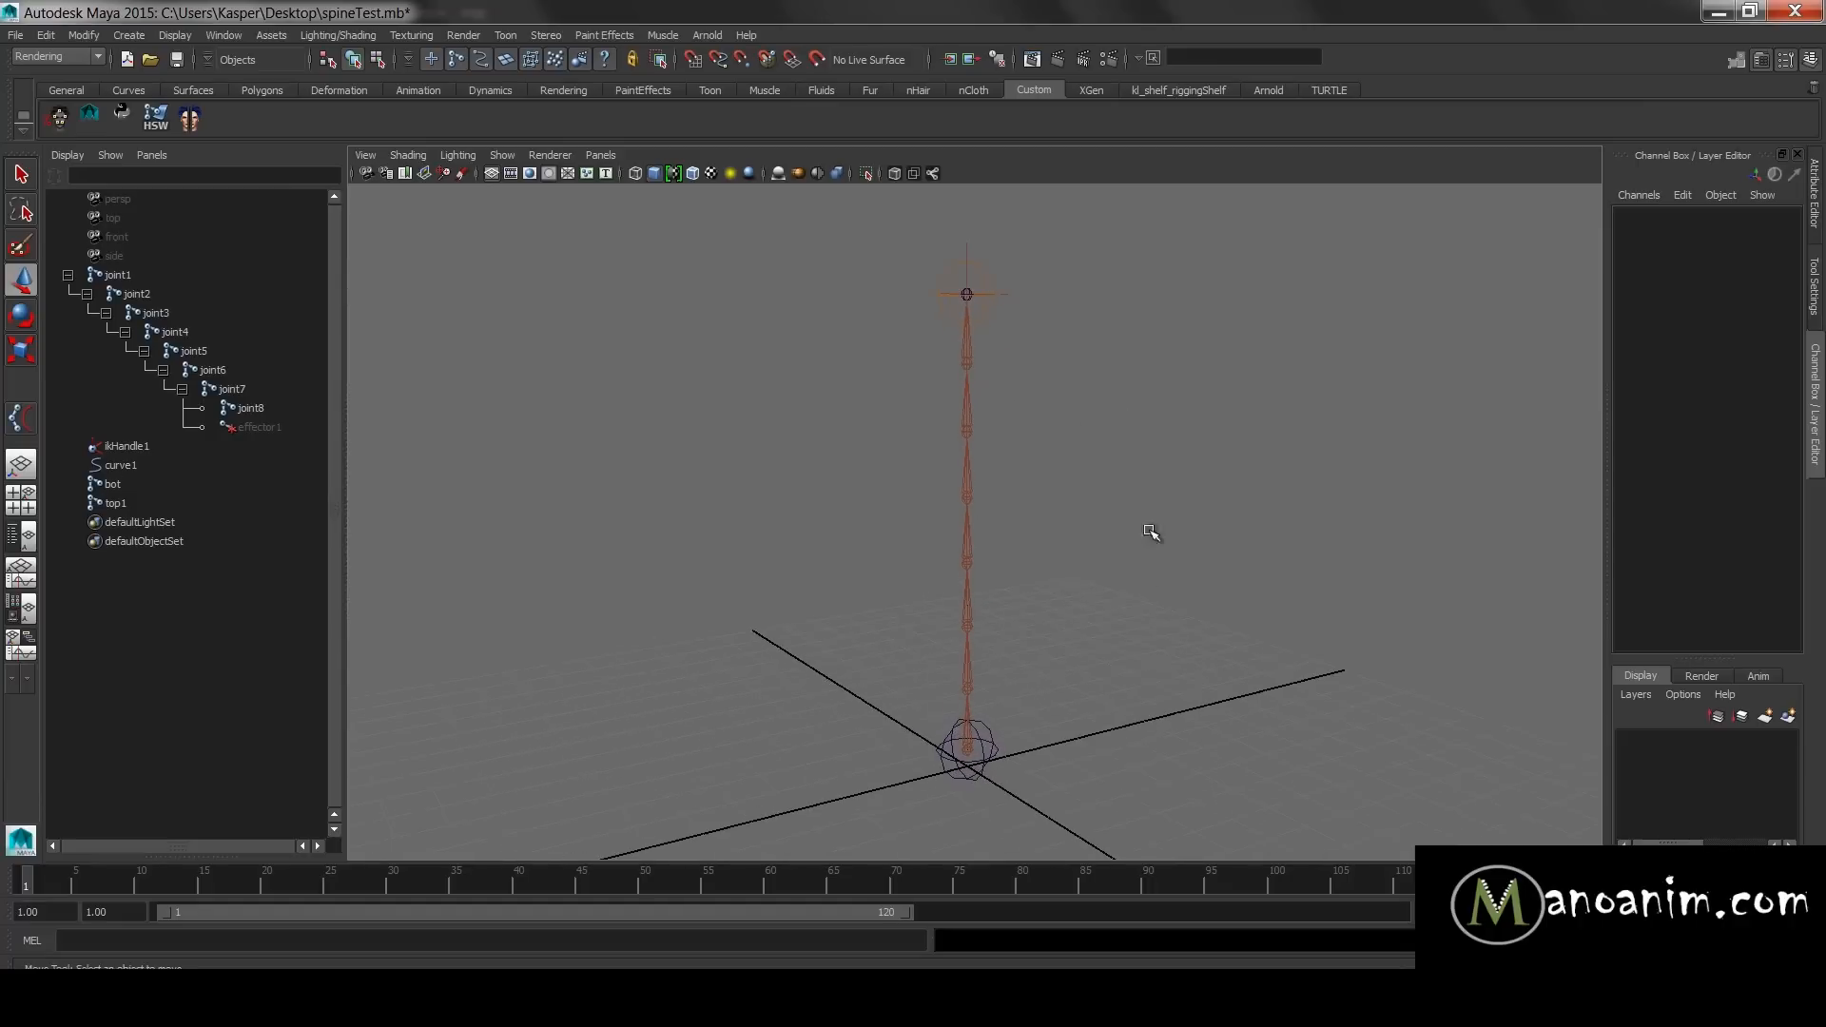
click(993, 752)
drag(967, 750, 796, 732)
key(ctrl+z)
click(1298, 434)
alt+drag(1298, 433, 951, 190)
click(978, 234)
key(ctrl+z)
click(1072, 493)
- Create a polygon cylinder in the side view and move it up to about 5.22 in Y
key(space)
drag(1021, 476, 1141, 463)
scroll(1153, 495, down, 5)
alt+middle_drag(1117, 563, 1060, 587)
scroll(1055, 588, up, 1)
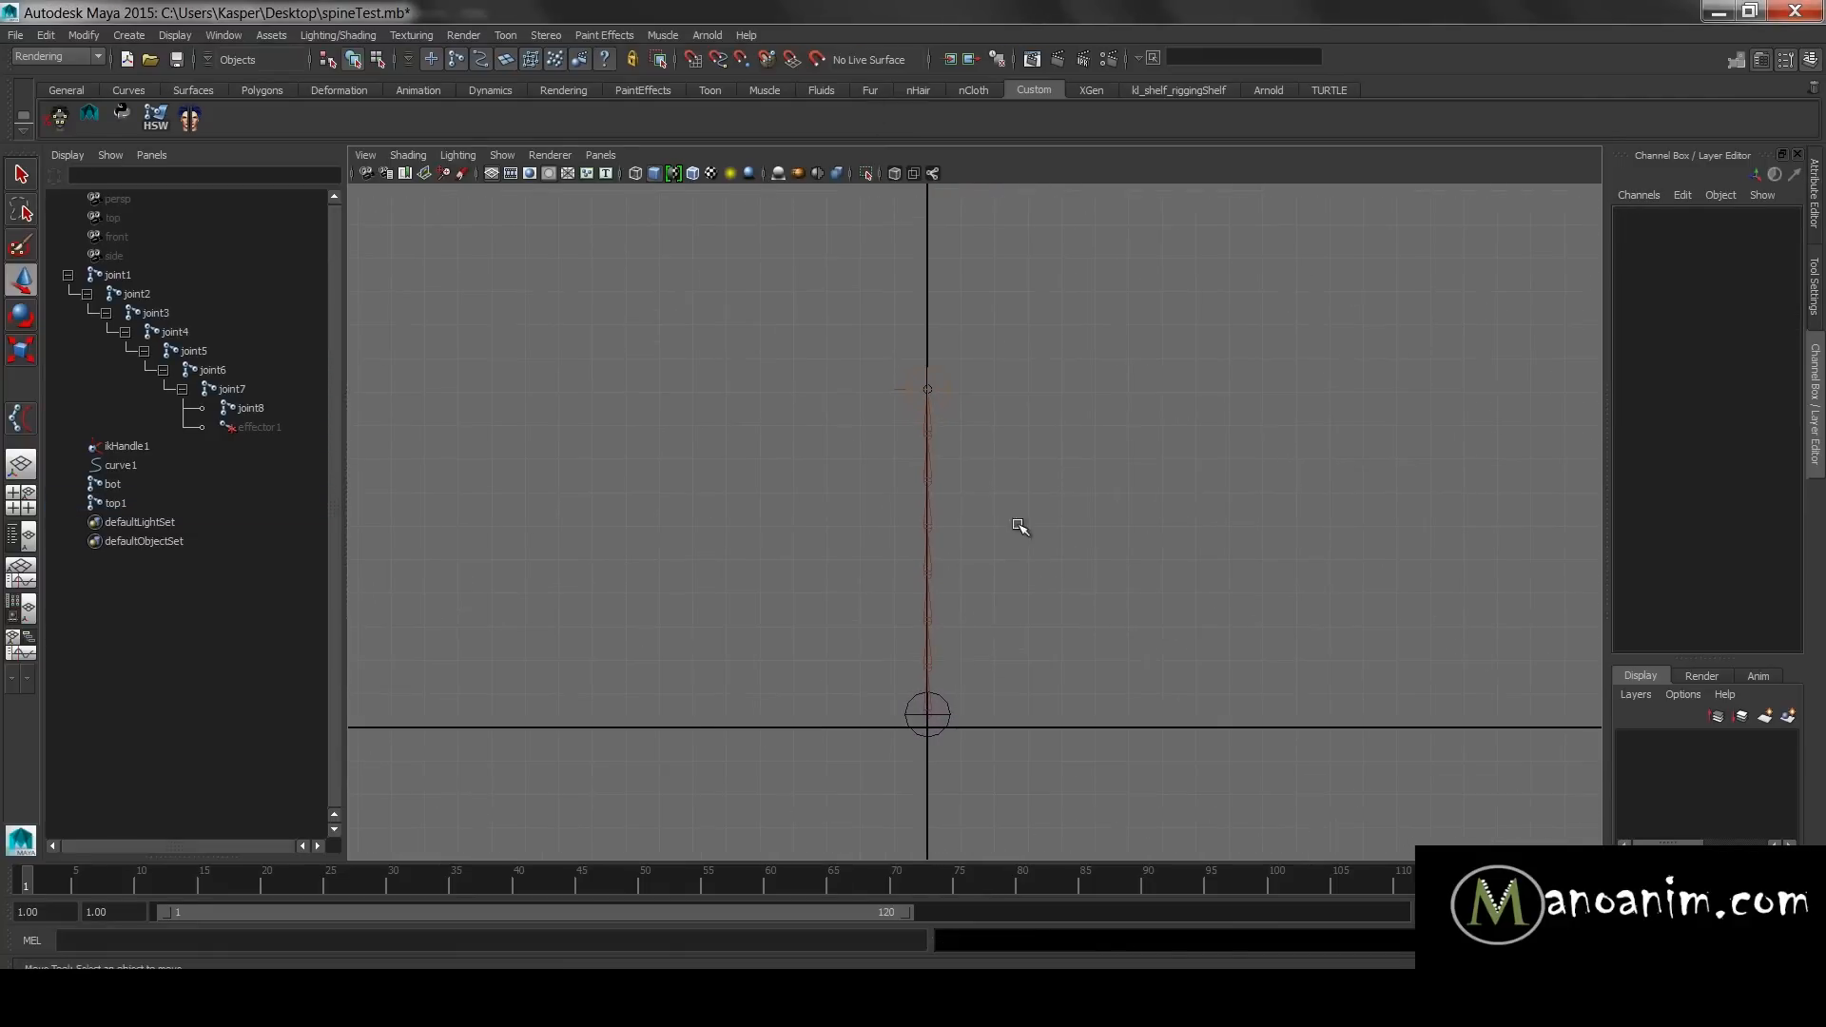
shift+right_drag(781, 537, 826, 622)
click(929, 580)
click(928, 581)
key(ctrl+z)
drag(927, 579, 930, 403)
- Scale the cylinder to about 4.77 in Y so it spans the joint chain
key(e)
key(r)
drag(931, 251, 931, 249)
key(ctrl+z)
drag(930, 404, 966, 11)
key(ctrl+z)
drag(929, 409, 929, 371)
key(w)
- Split the cylinder's side edge ring at mid-height and duplicate the edge loop to both sides
click(953, 521)
click(952, 520)
ctrl+right_drag(1085, 419, 1007, 805)
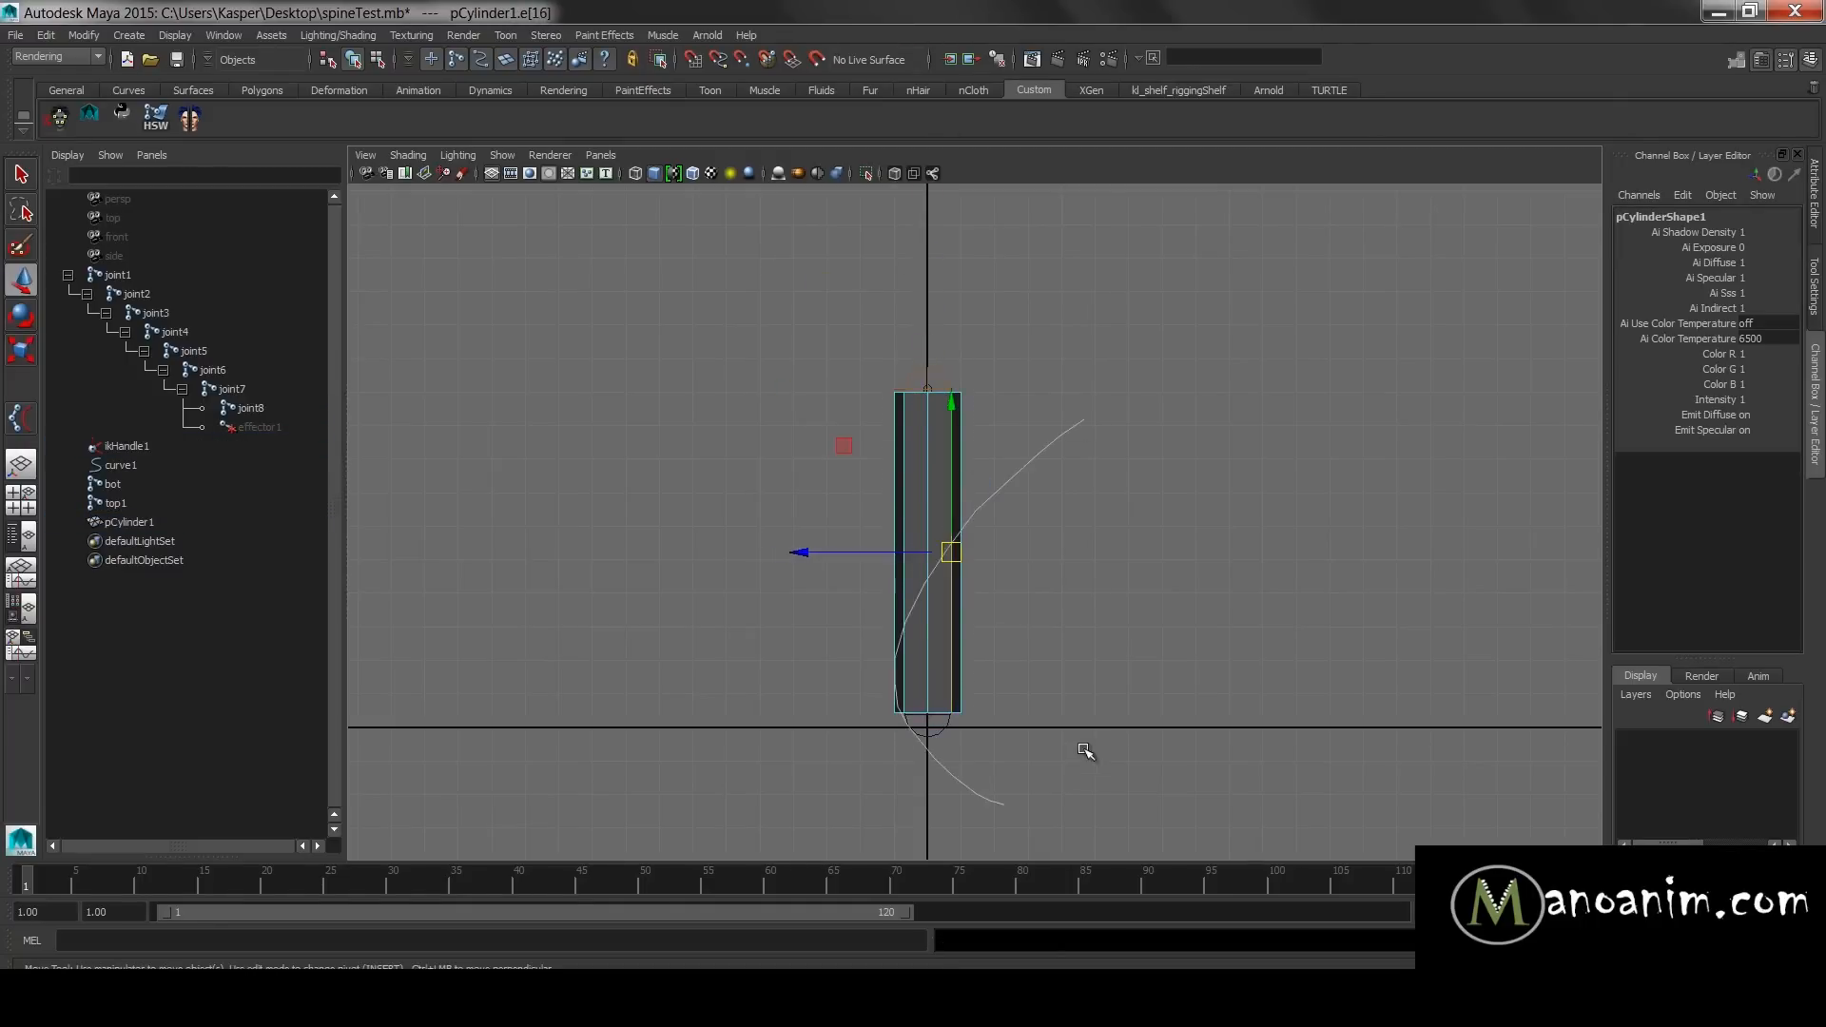
alt+middle_drag(1054, 543, 1039, 517)
ctrl+right_drag(998, 428, 1003, 679)
alt+middle_drag(1094, 544, 1094, 519)
alt+right_drag(1094, 518, 1370, 761)
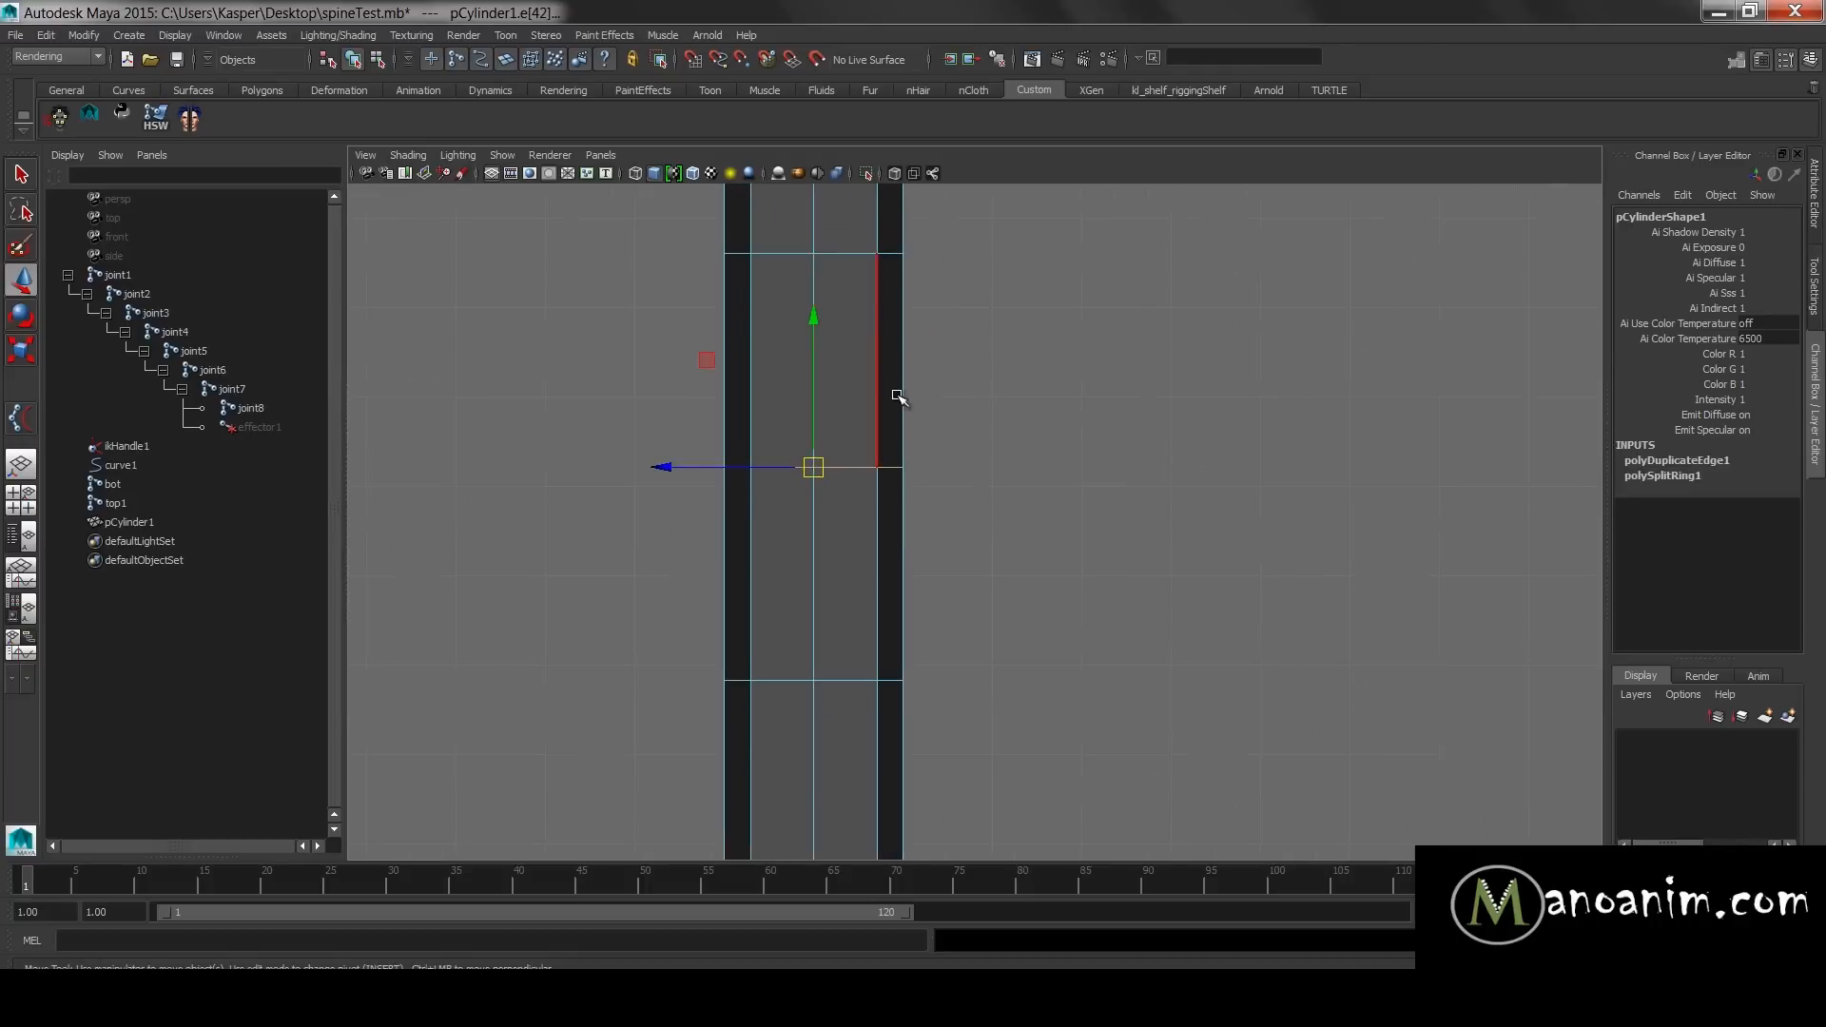
- Split the remaining edge rings to divide the cylinder's height into eight sections, and return to object selection
ctrl+right_drag(913, 424, 1022, 680)
alt+middle_drag(905, 739, 928, 671)
click(897, 681)
ctrl+right_drag(932, 700, 1157, 815)
alt+middle_drag(1024, 491, 1020, 656)
click(914, 270)
ctrl+right_drag(932, 271, 961, 381)
right_drag(898, 474, 933, 427)
click(928, 427)
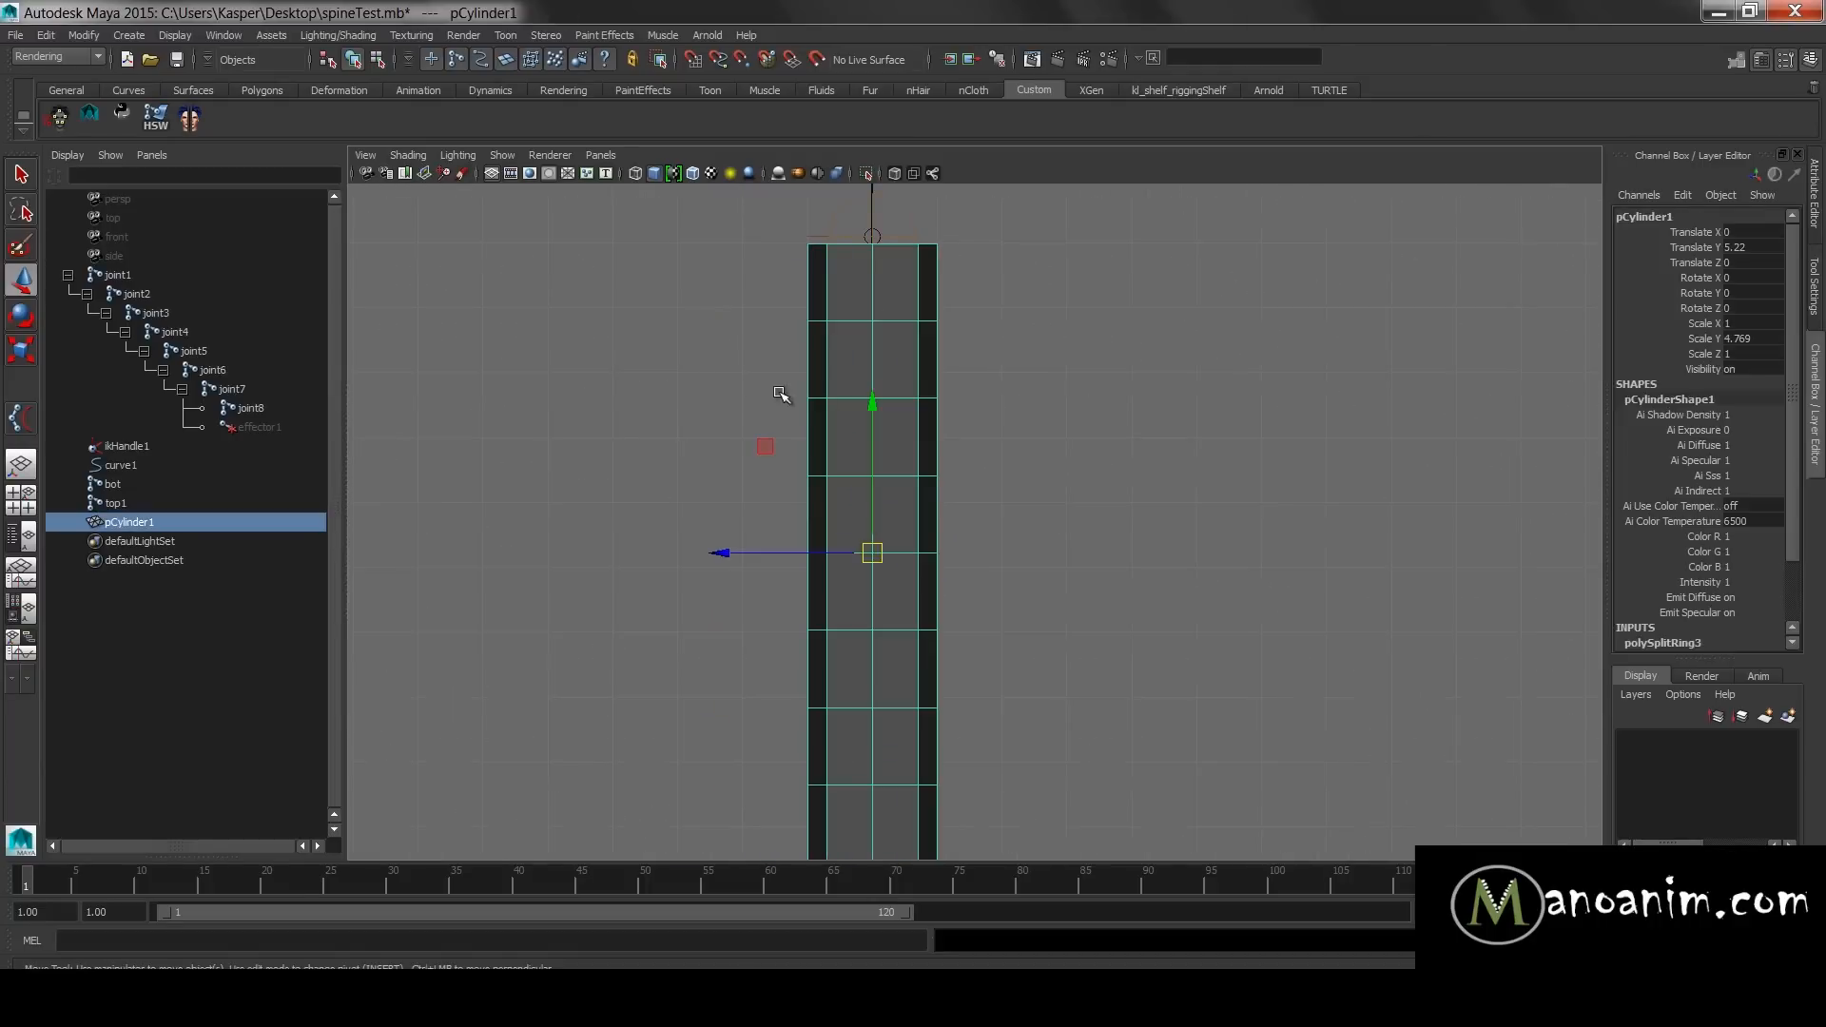
- Delete the cylinder's construction history and freeze its transformations
key(space)
click(653, 339)
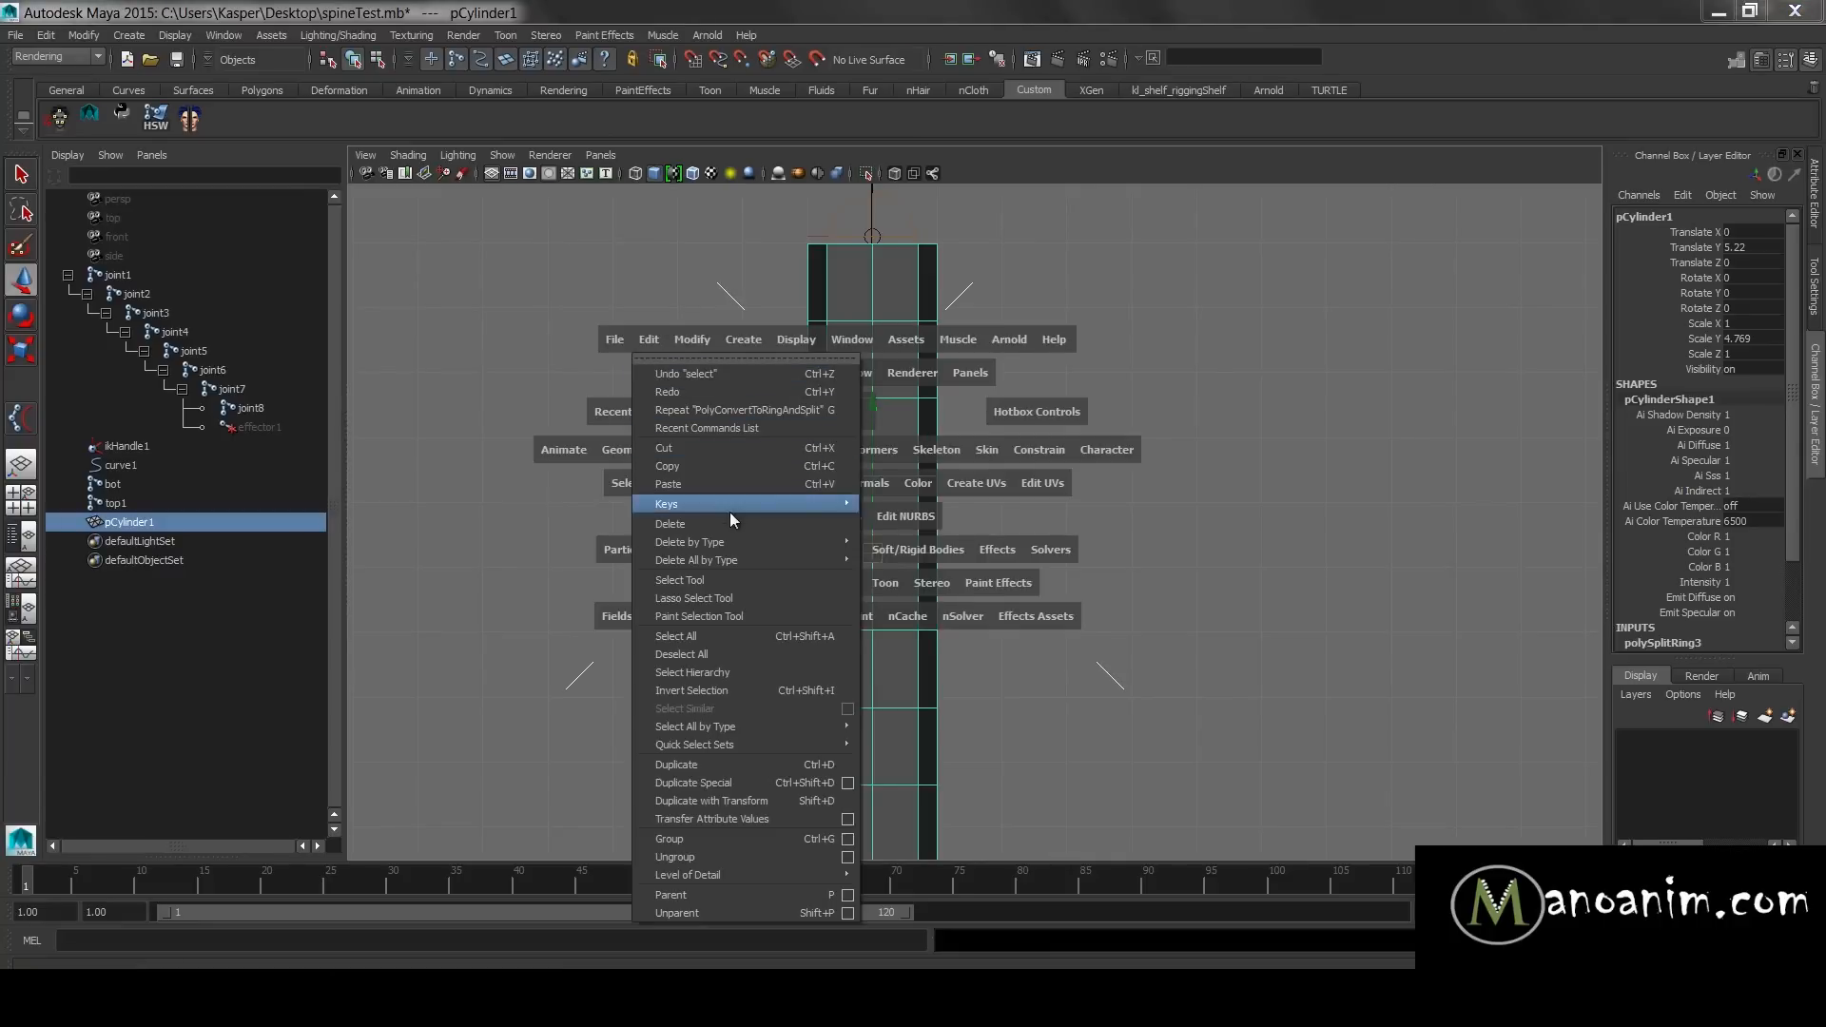
mouse_move(713, 541)
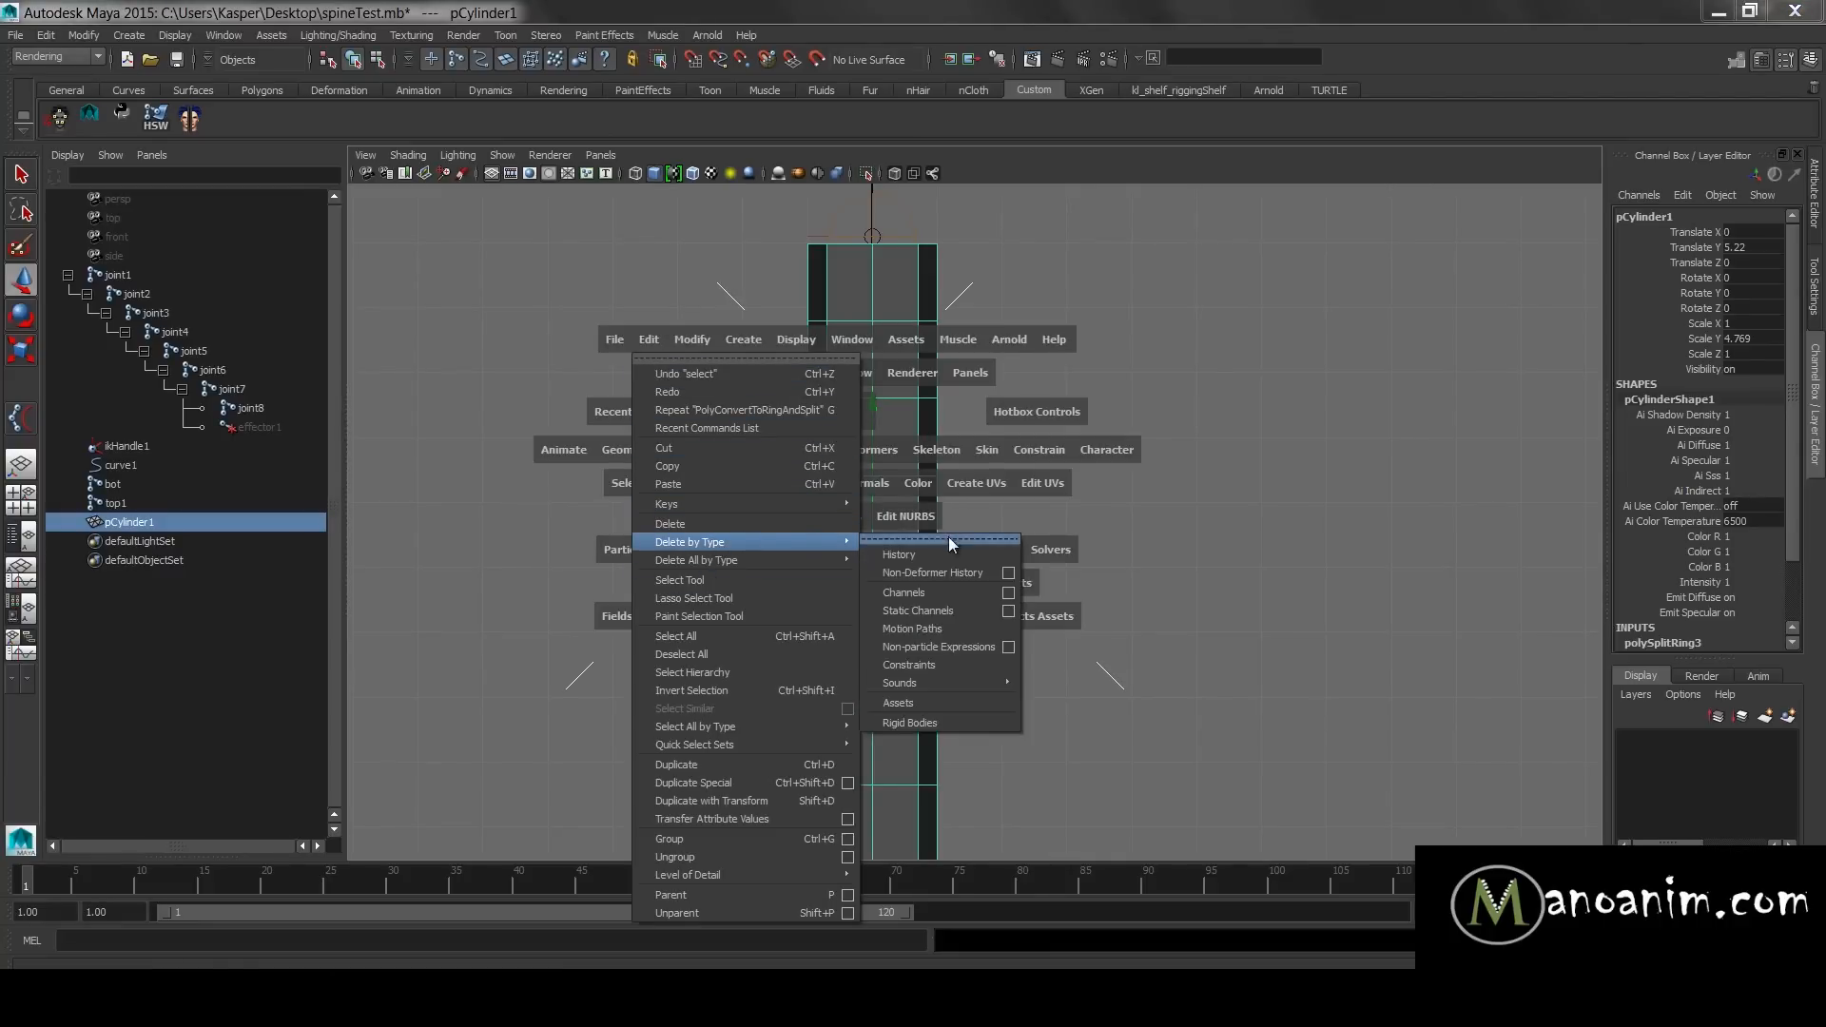
click(903, 553)
key(space)
click(536, 258)
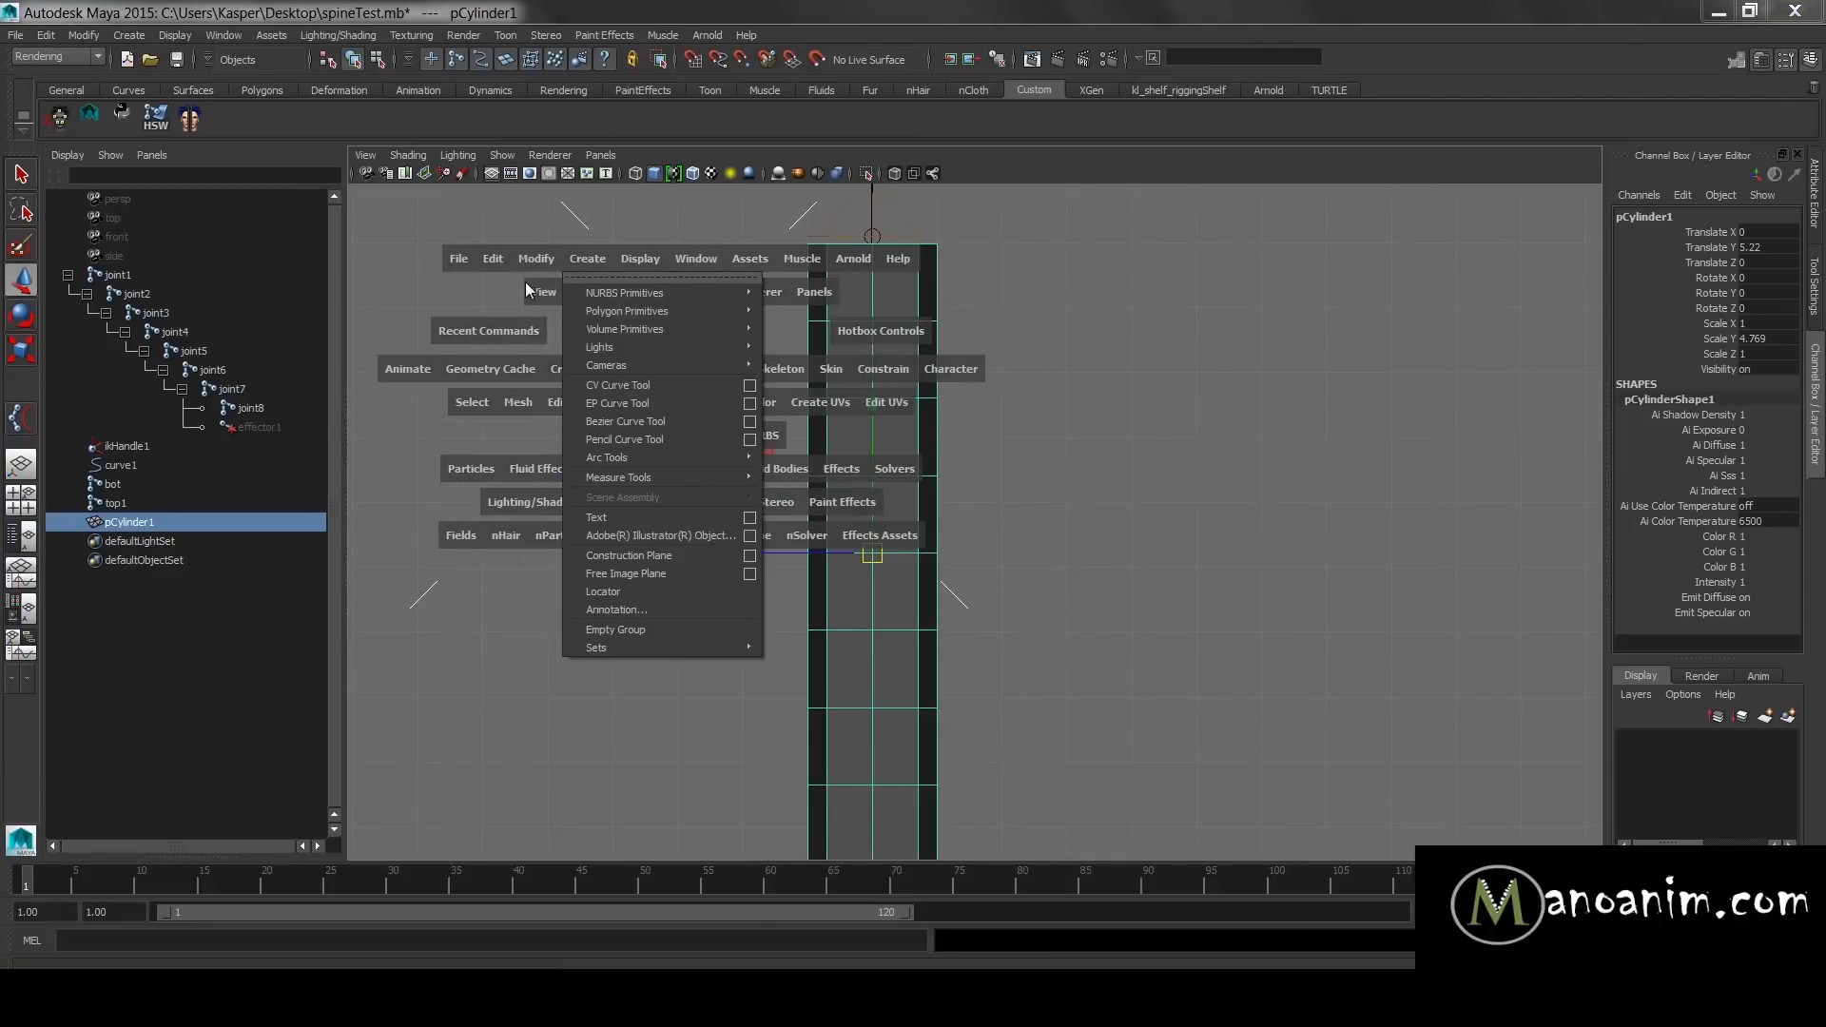
click(561, 326)
click(1271, 381)
- Switch to the perspective view and rename the cylinder as base
key(space)
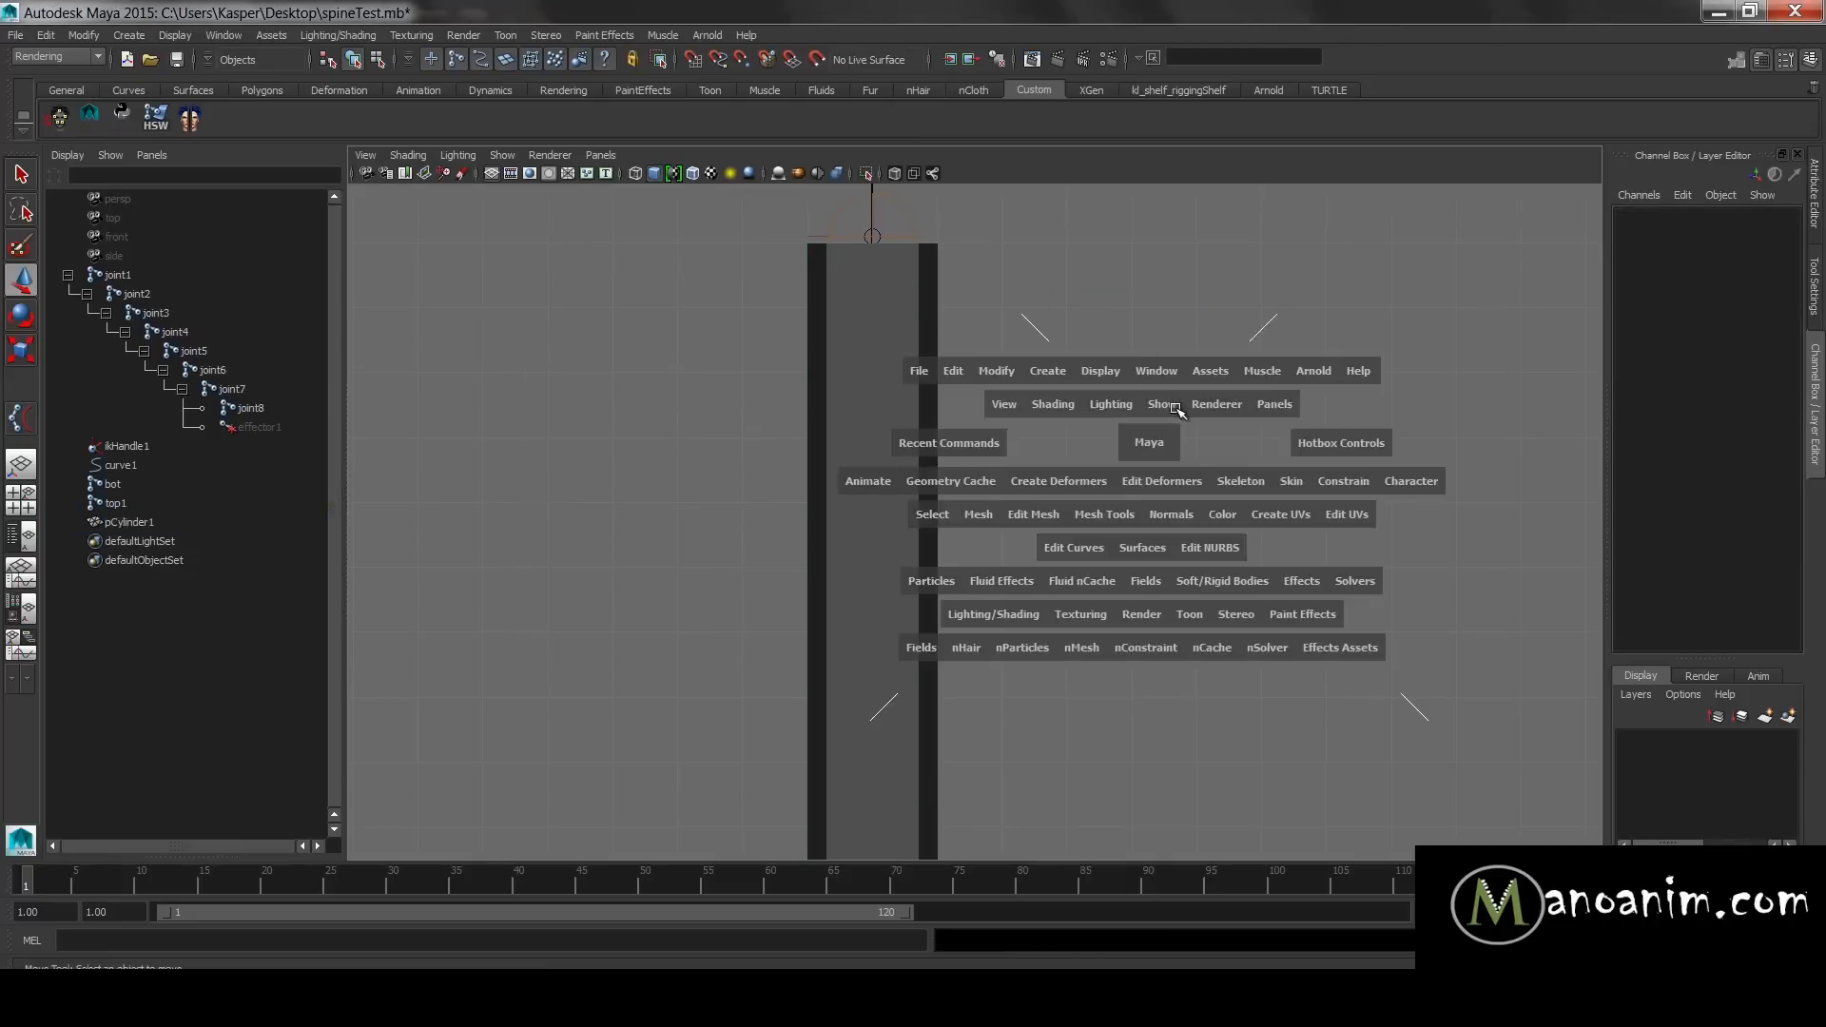
drag(1150, 440, 1179, 407)
alt+drag(972, 465, 995, 470)
click(996, 472)
alt+right_drag(996, 475, 1001, 550)
alt+middle_drag(1002, 550, 952, 699)
alt+right_drag(952, 699, 1114, 612)
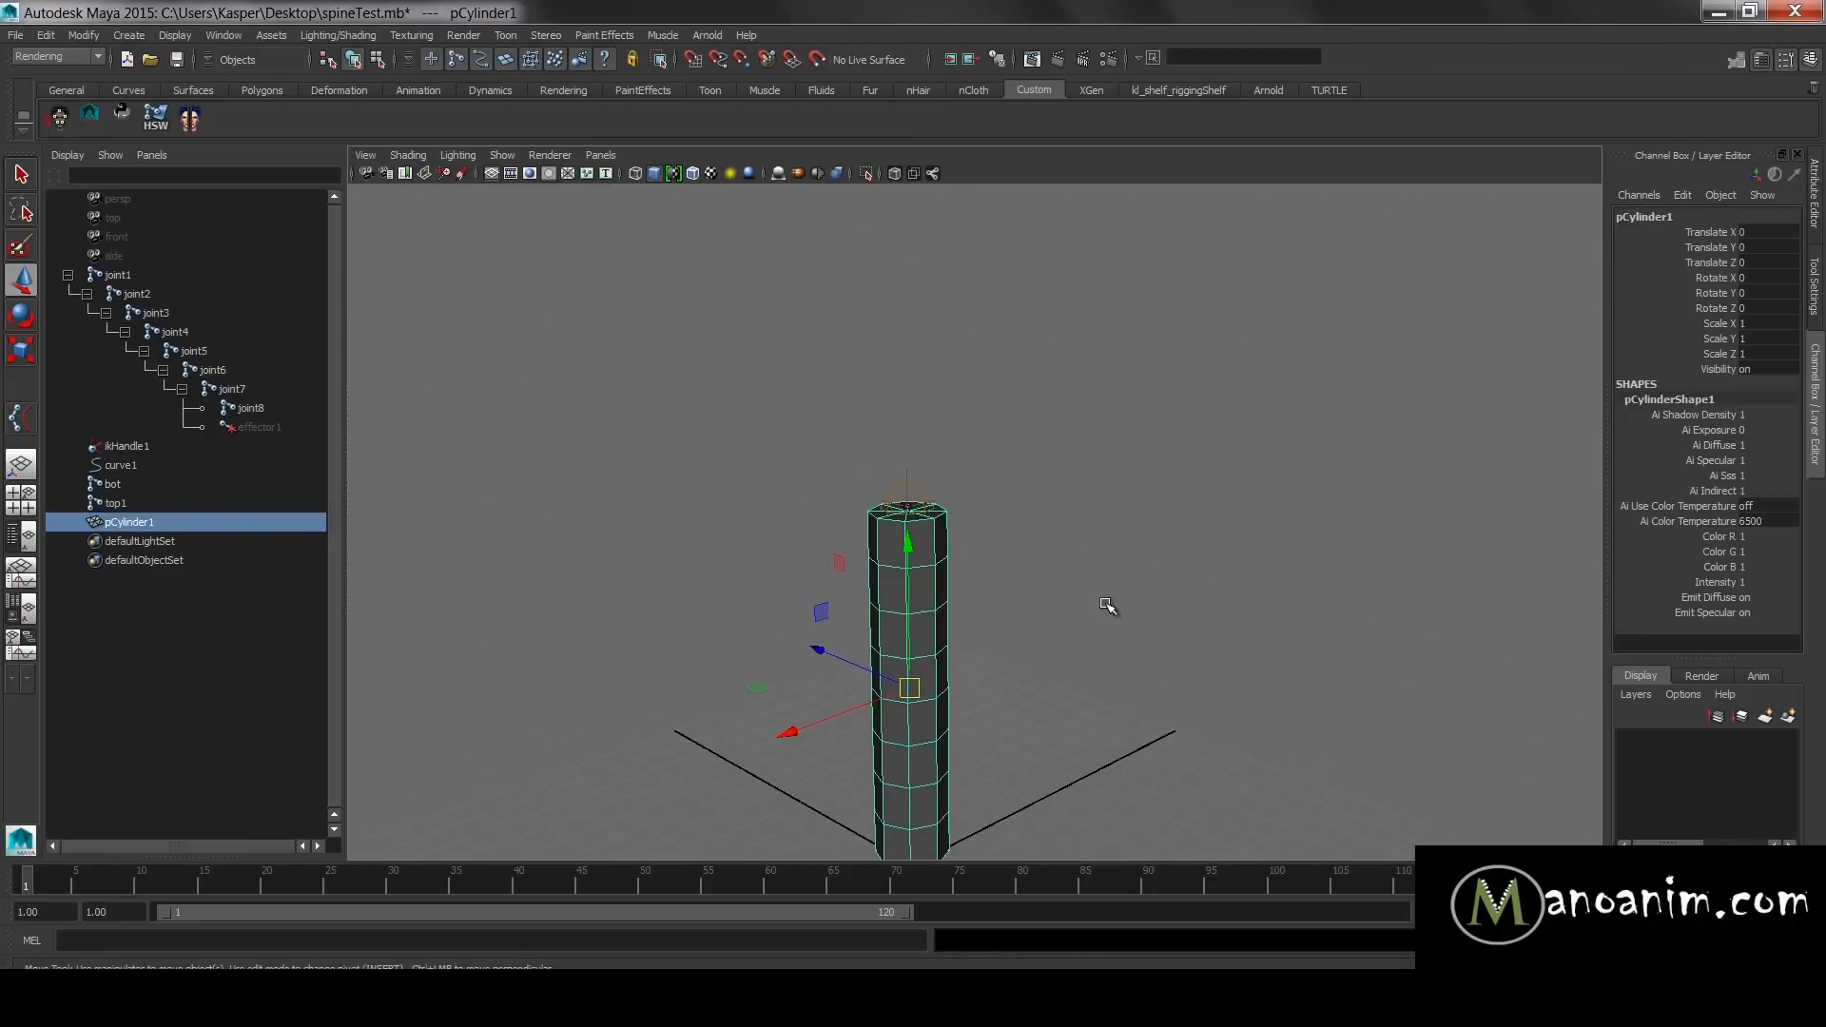
double_click(190, 520)
text(base)
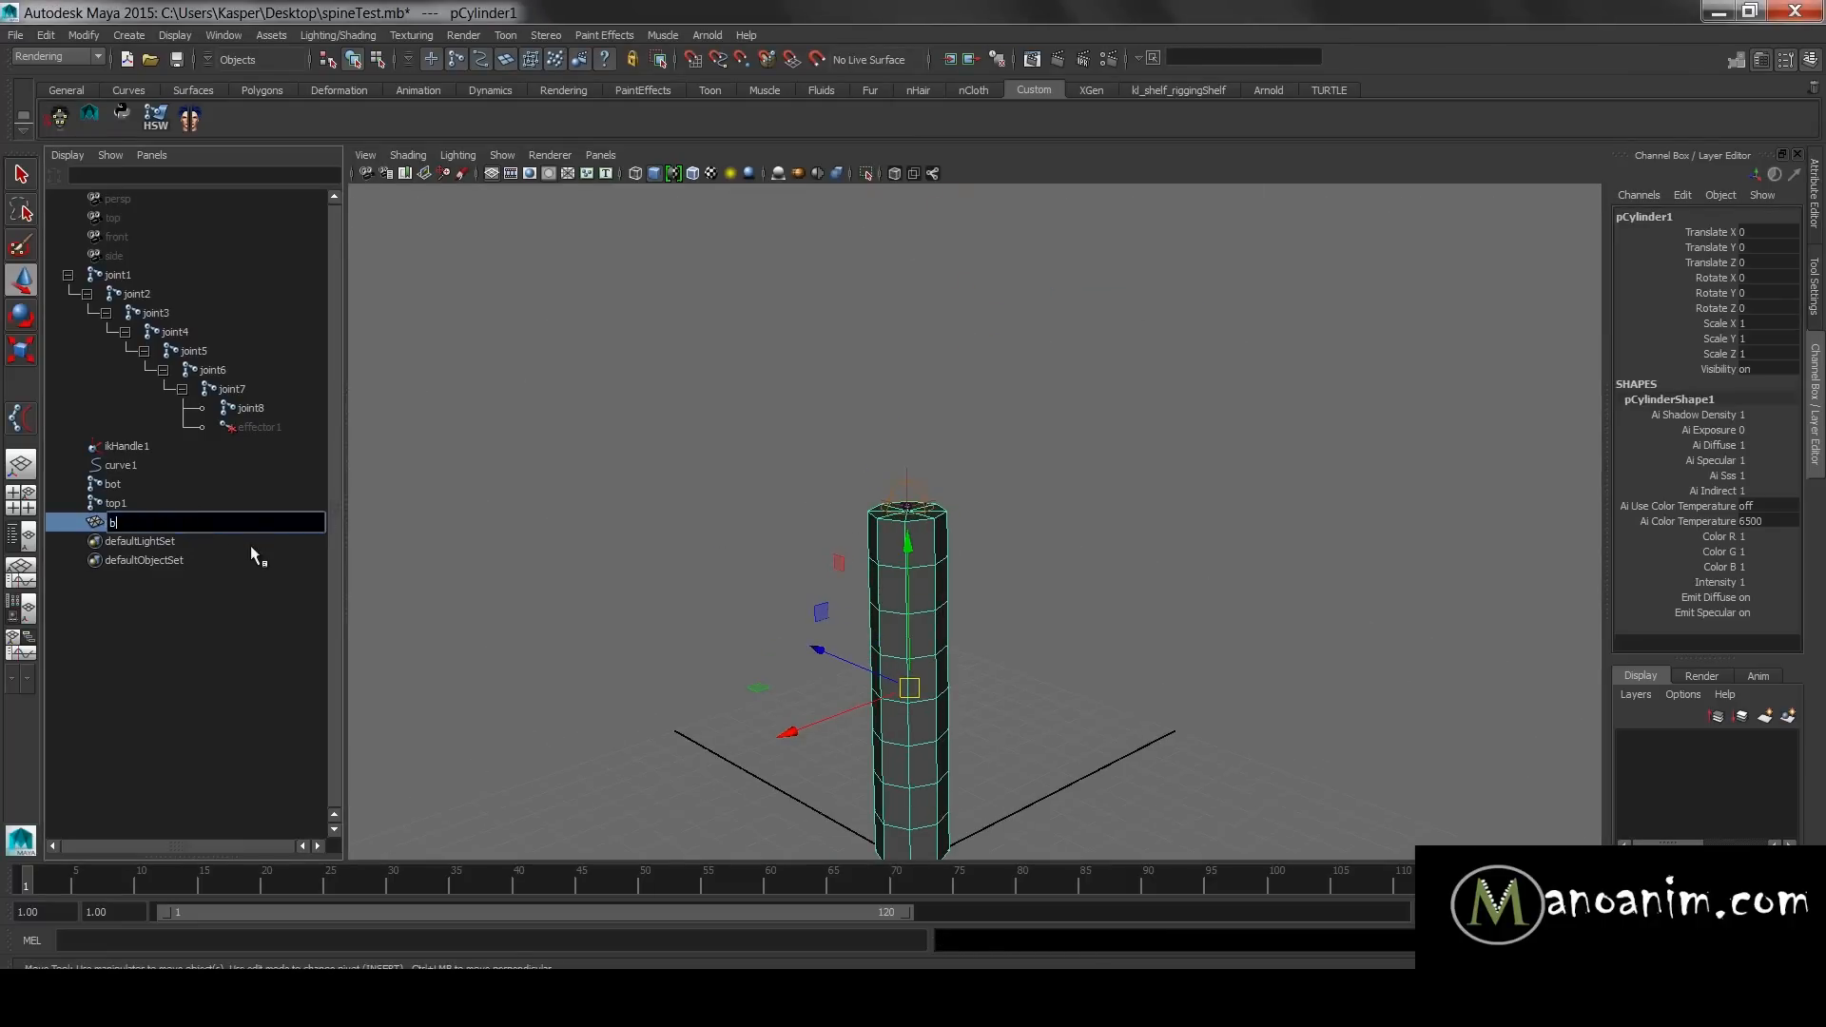
key(Return)
click(1020, 590)
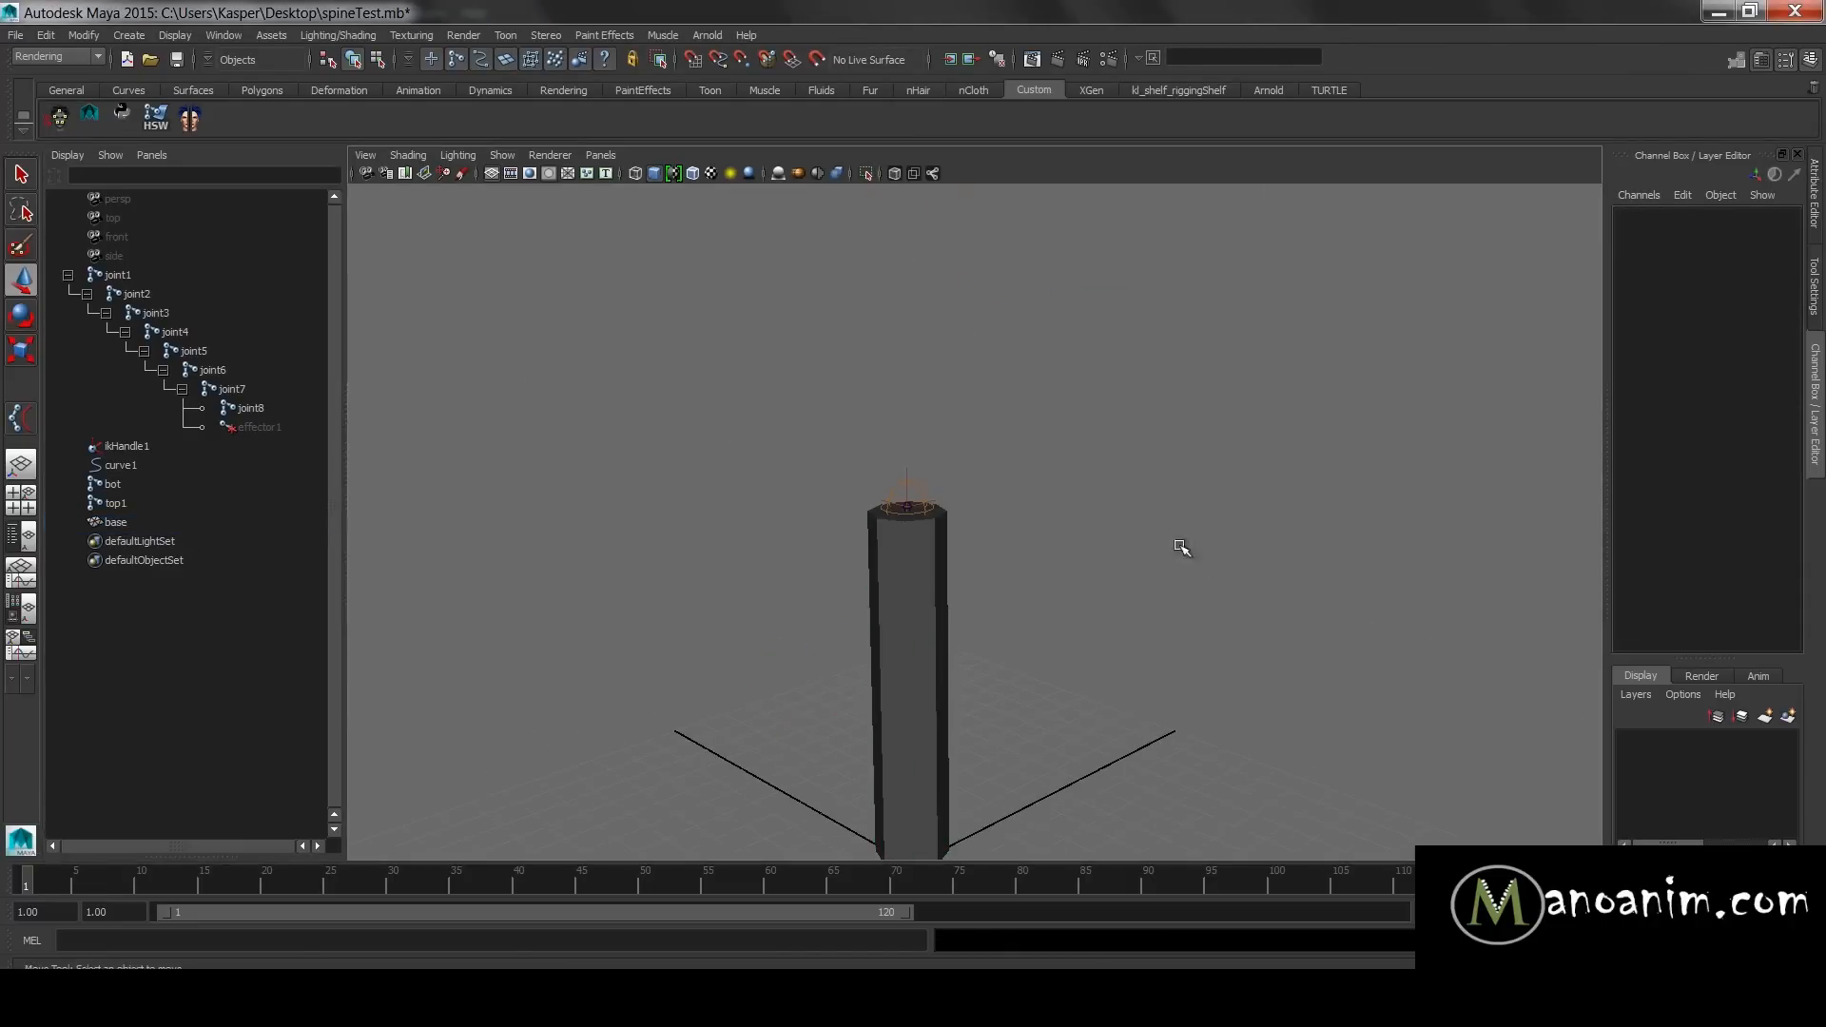
alt+right_drag(1179, 546, 968, 479)
alt+middle_drag(1149, 609, 1153, 490)
alt+right_drag(1154, 490, 1070, 542)
click(918, 449)
click(1109, 351)
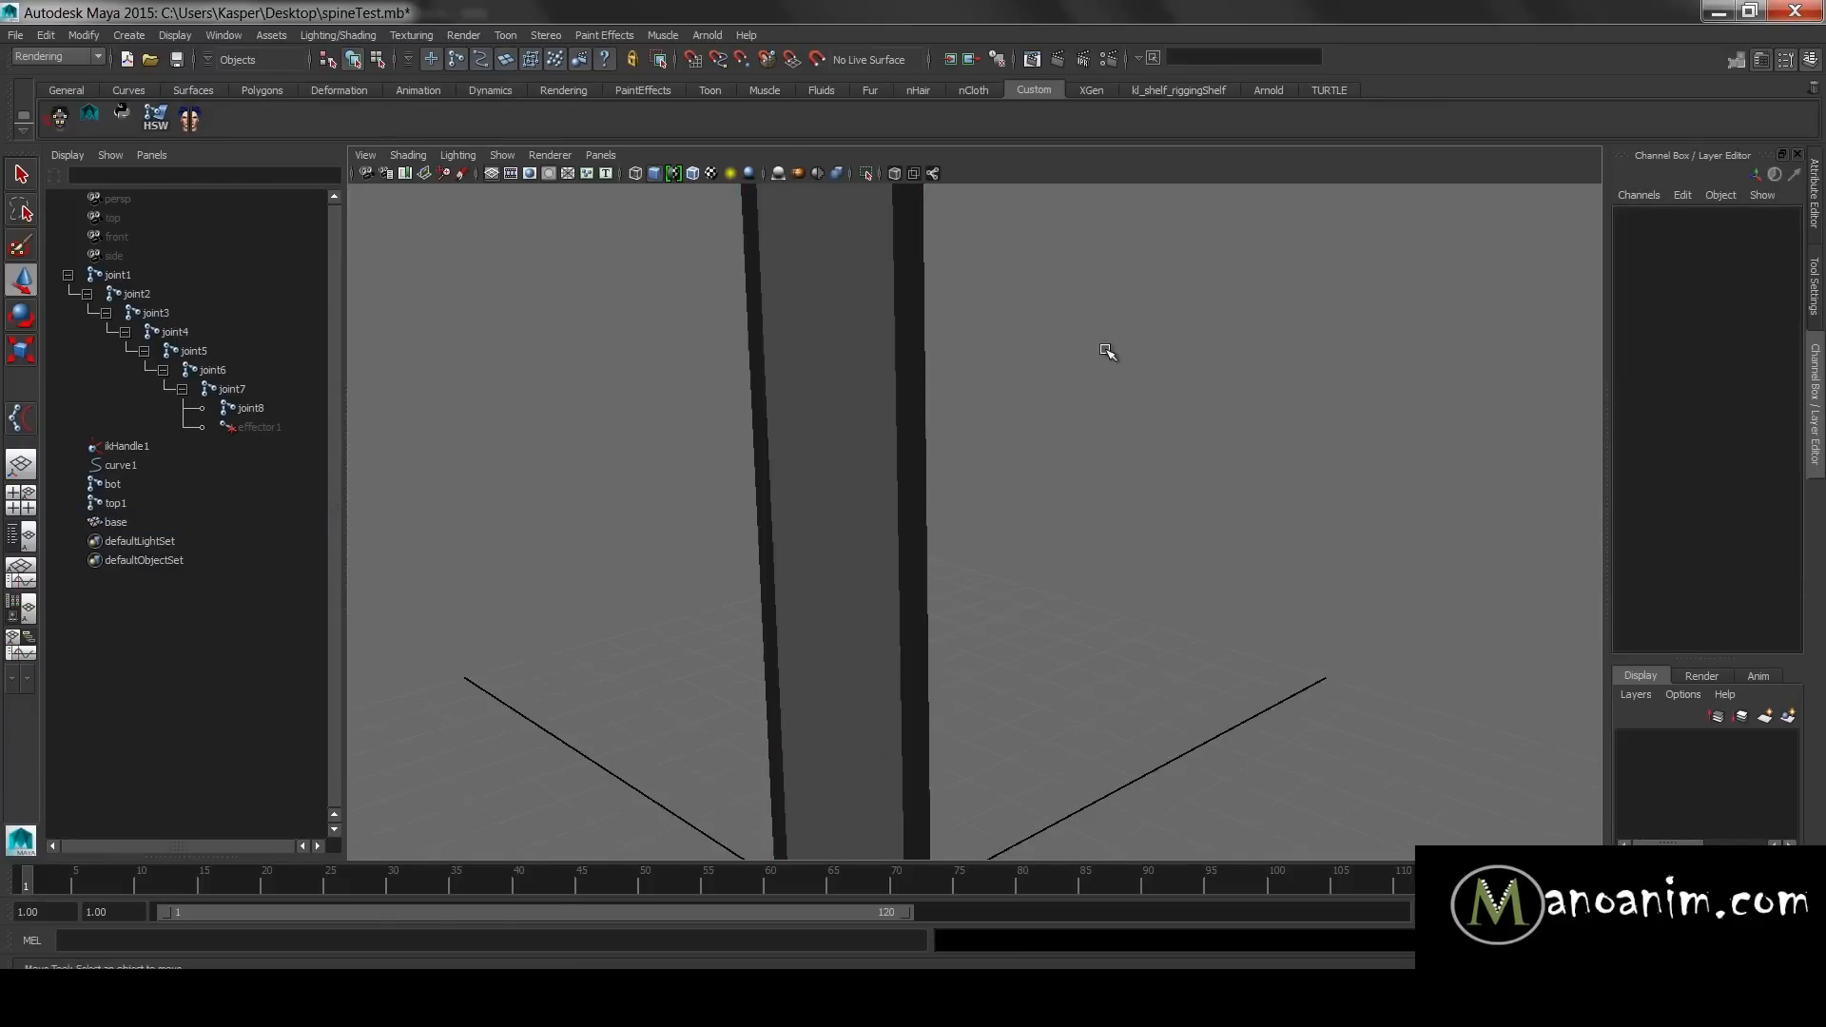
alt+right_drag(1130, 322, 925, 329)
alt+middle_drag(925, 329, 938, 395)
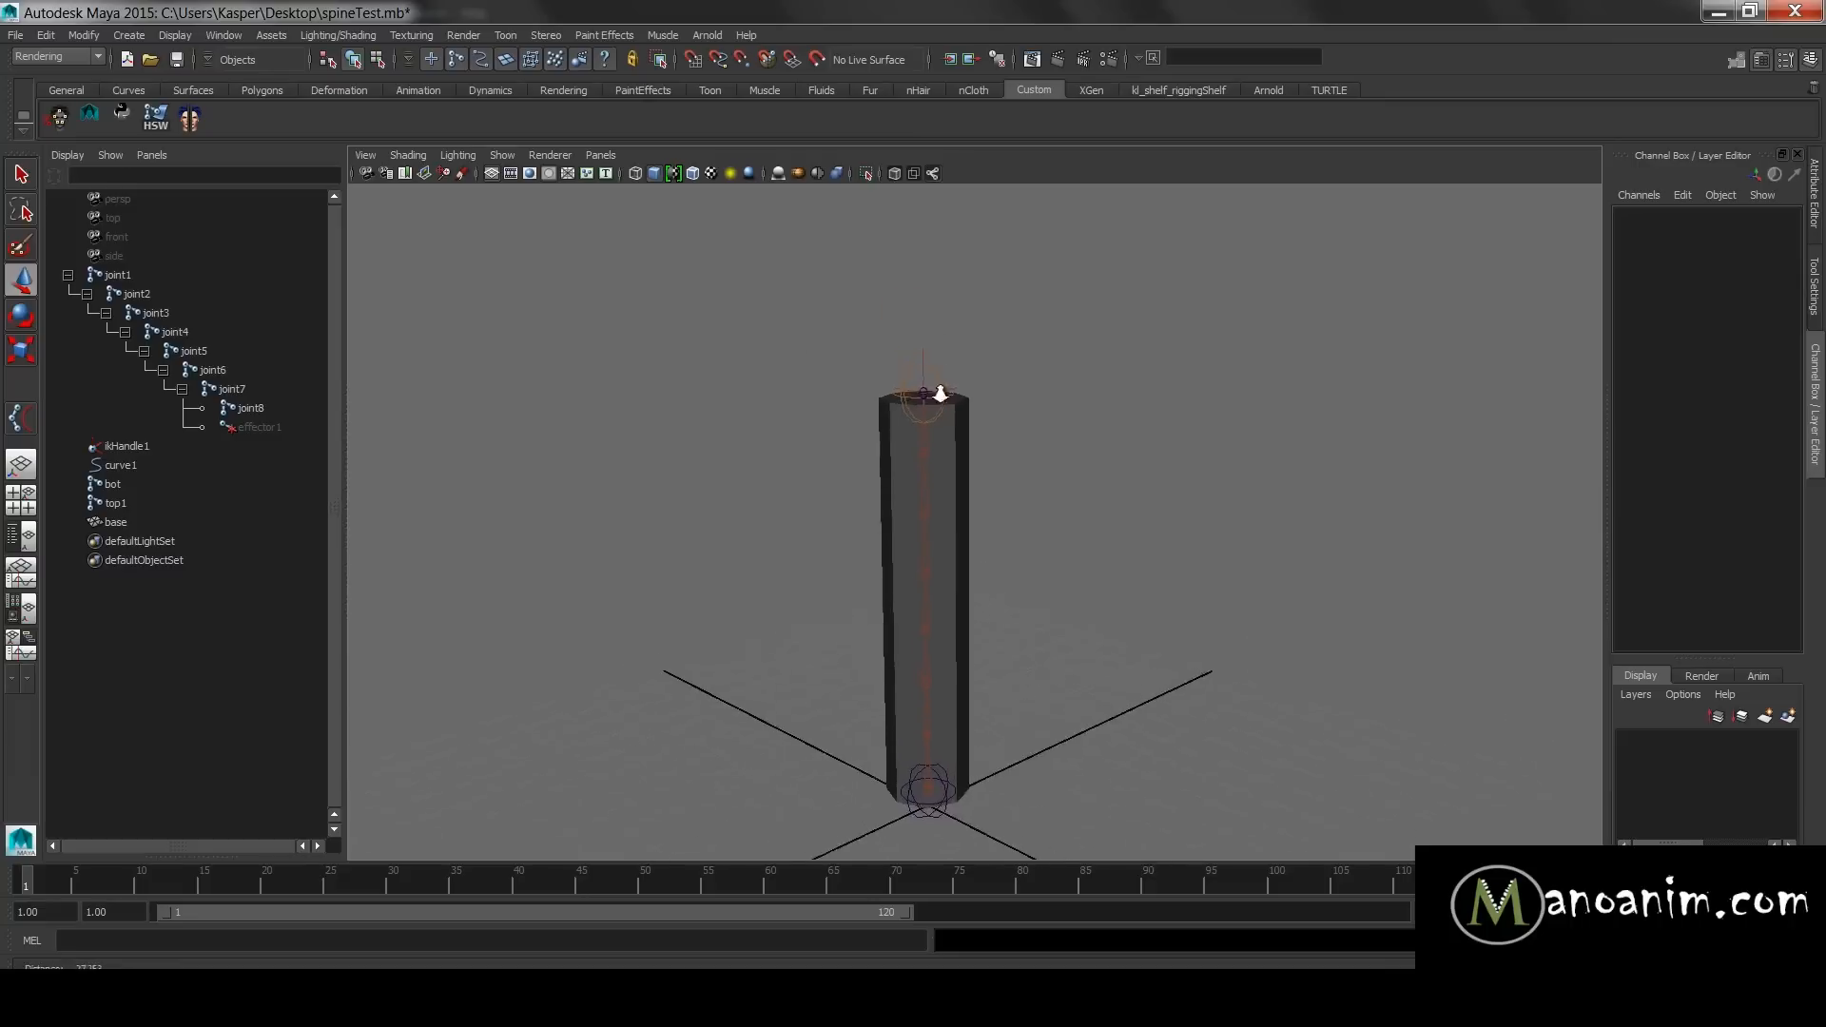
alt+right_drag(937, 395, 1000, 370)
click(925, 304)
click(312, 462)
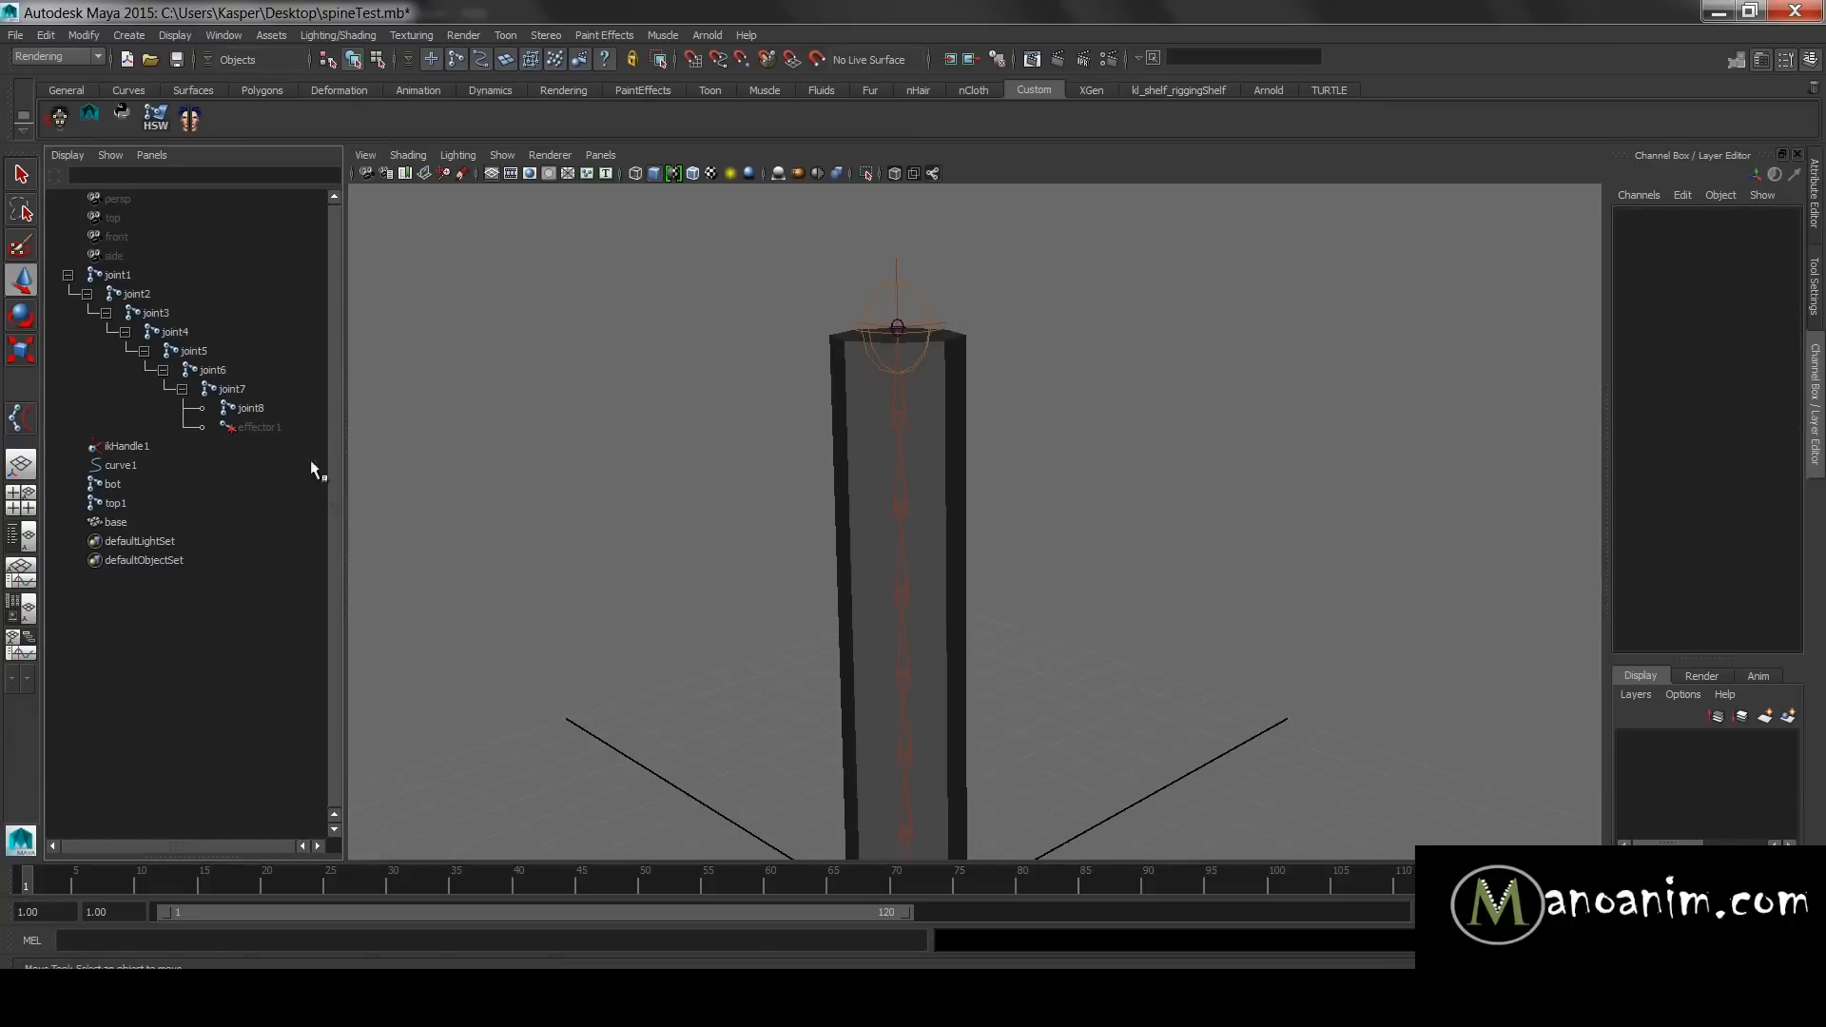
alt+right_drag(608, 422, 493, 416)
alt+middle_drag(493, 415, 518, 332)
alt+right_drag(767, 421, 959, 350)
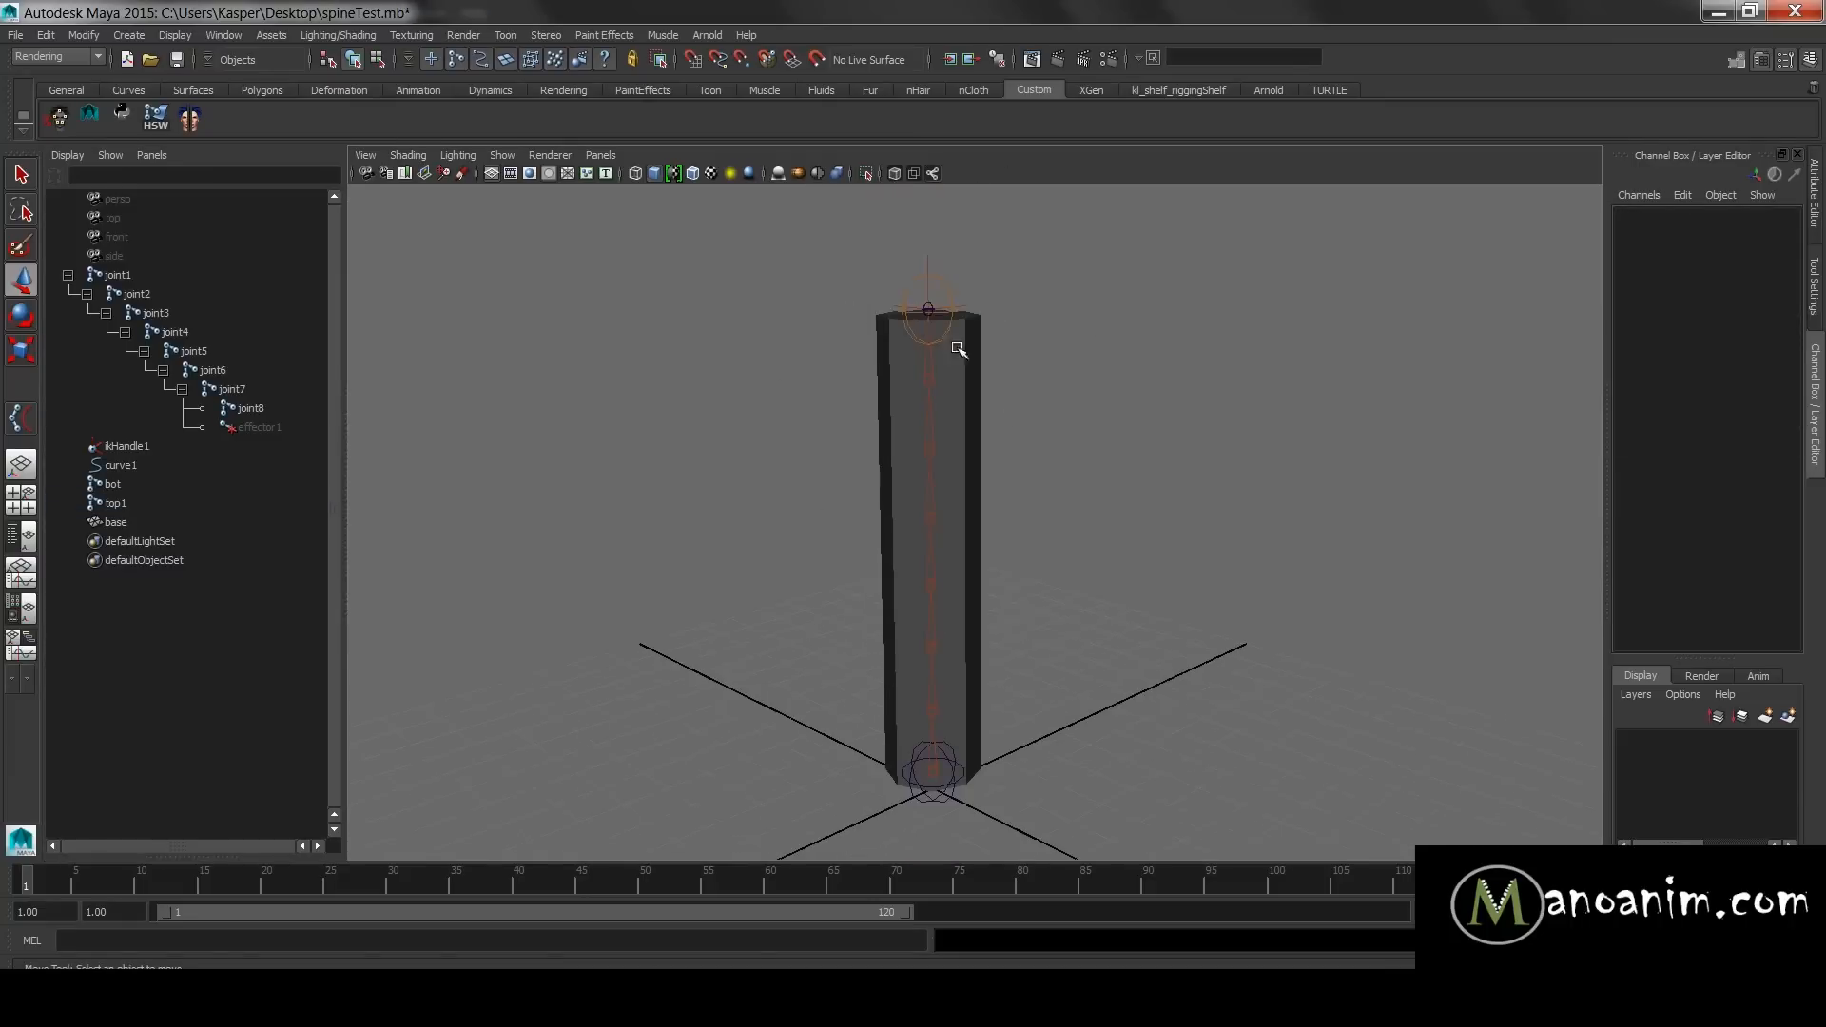
- Bind the base cylinder to the spine joints joint1 through joint7 with Smooth Bind
click(930, 376)
shift+click(936, 449)
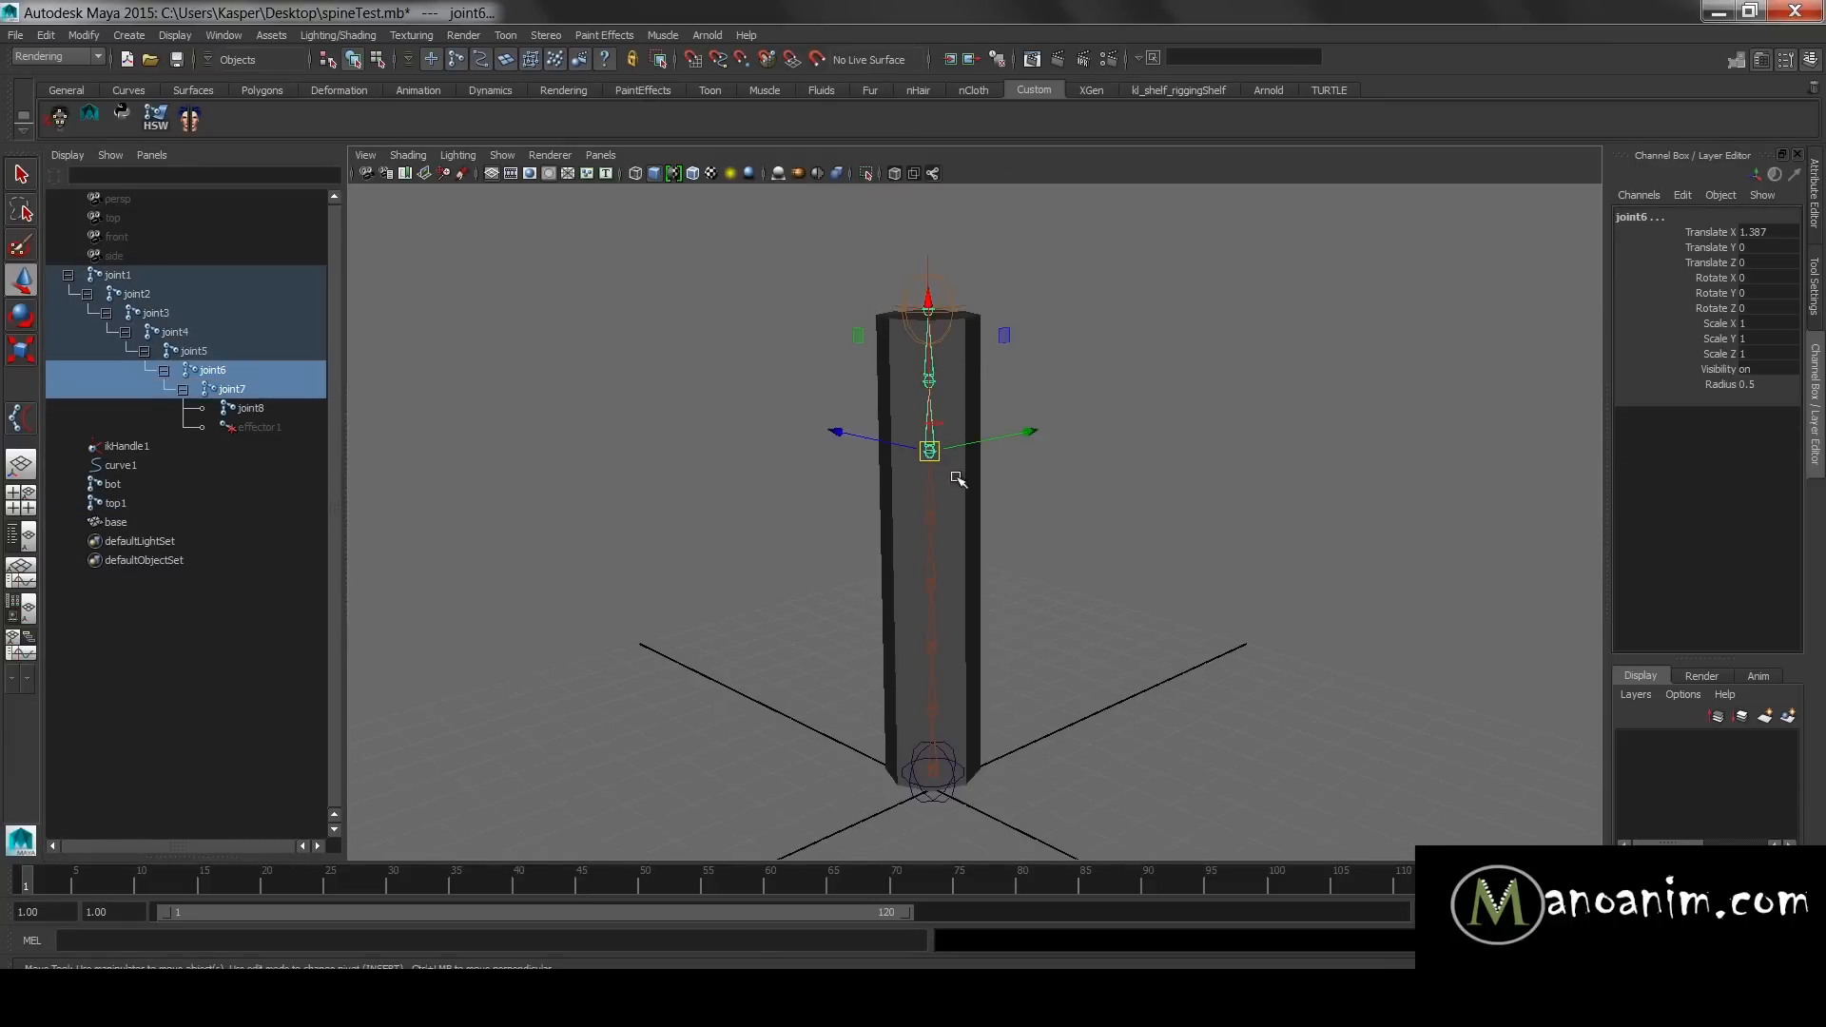
shift+click(932, 515)
shift+click(928, 576)
shift+click(908, 633)
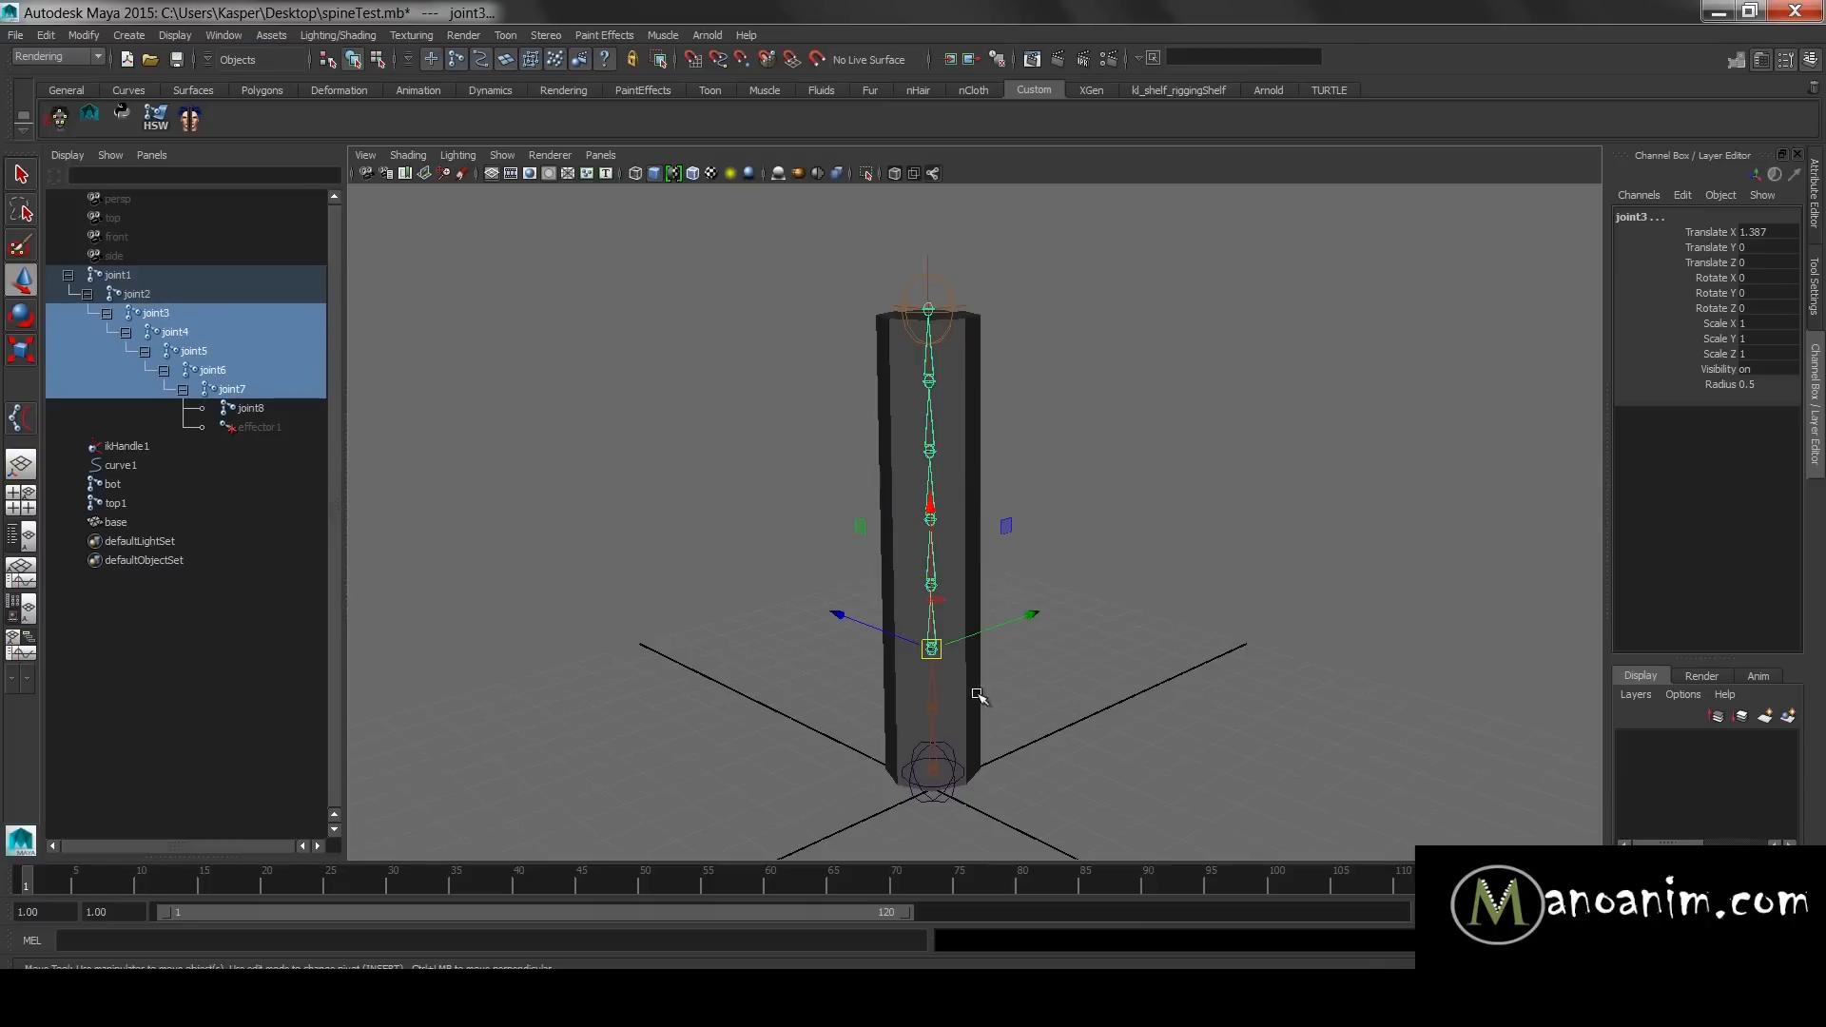
shift+click(932, 708)
shift+click(935, 746)
key(space)
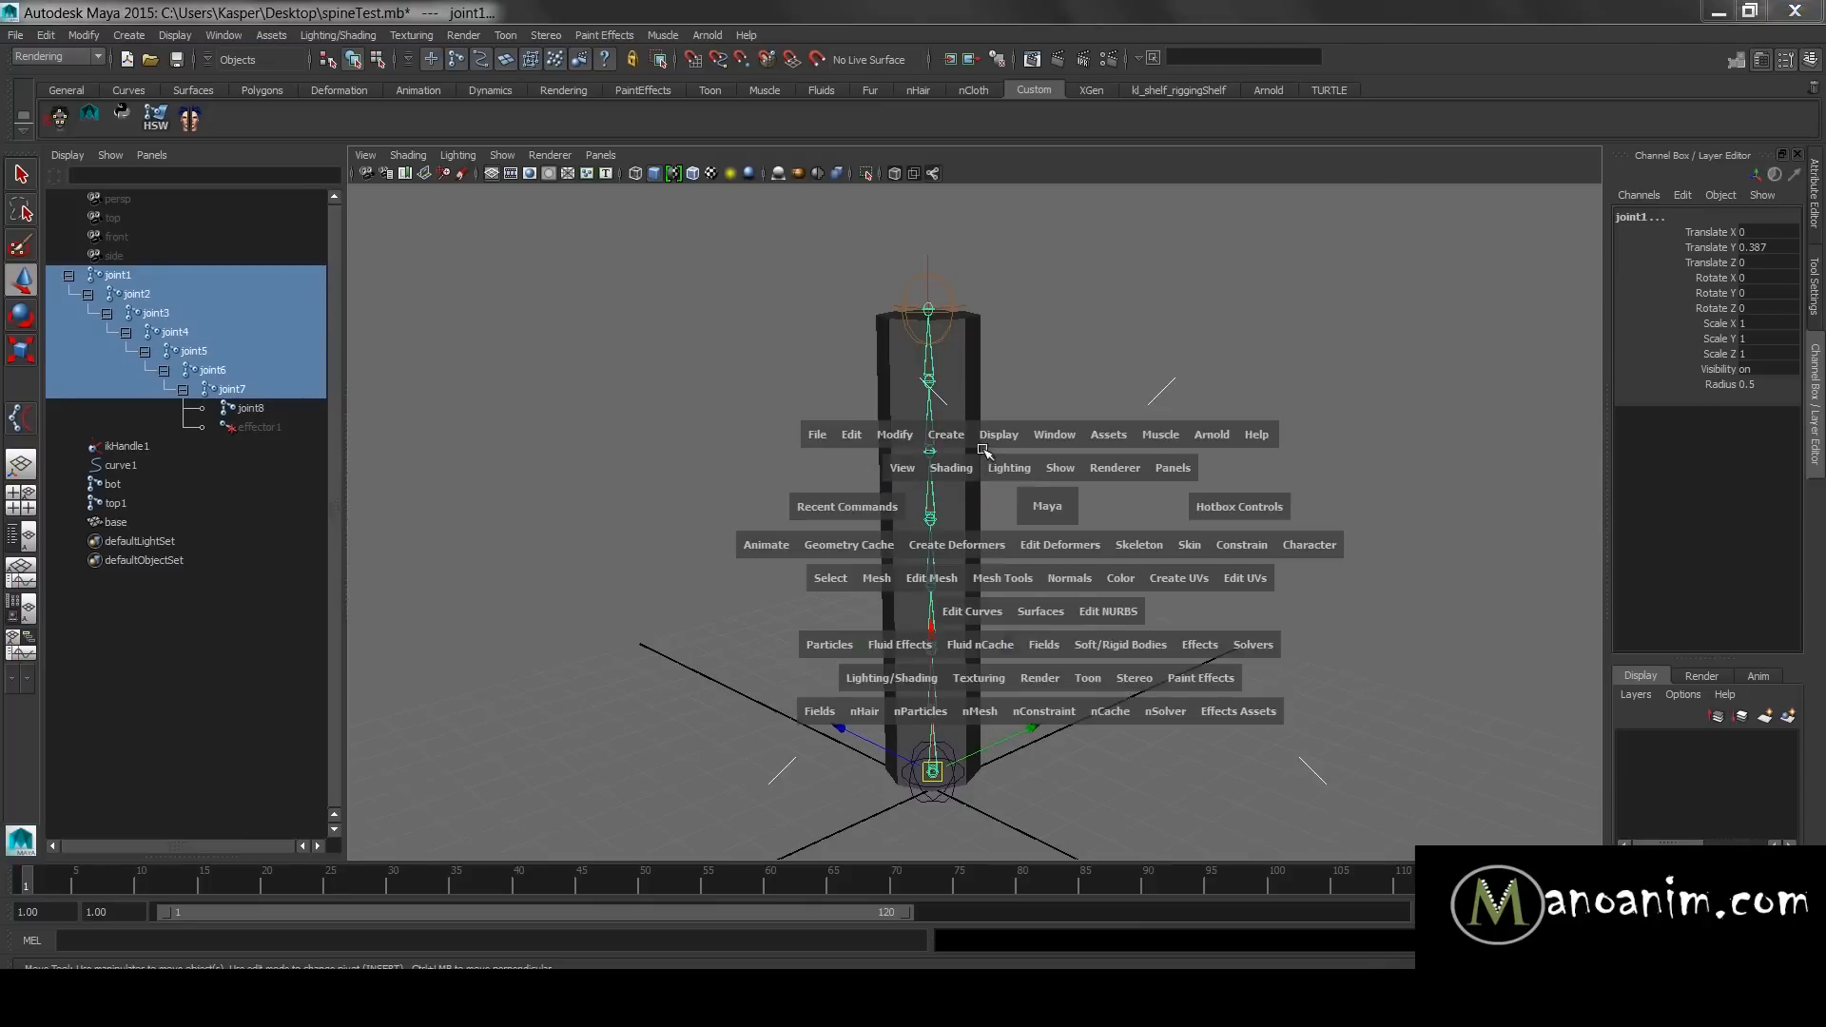
shift+click(979, 449)
key(space)
click(1326, 497)
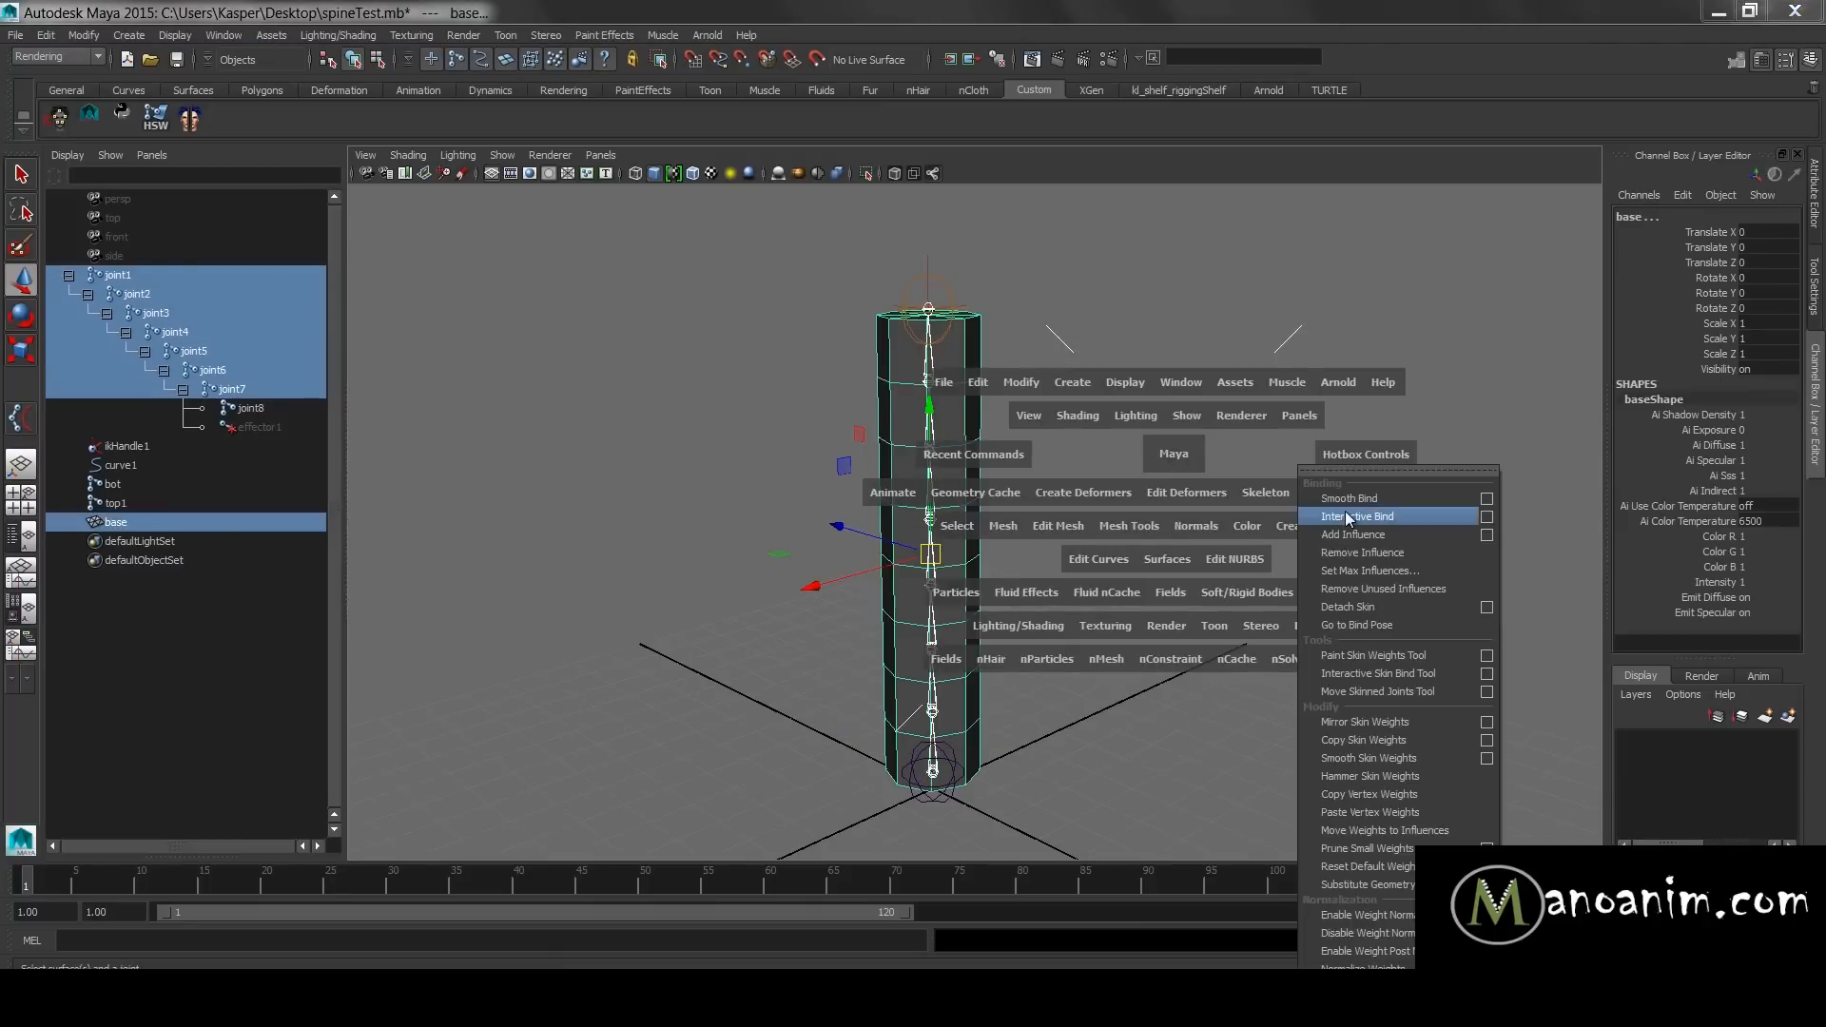
click(1356, 489)
- Test the cylinder's deformation by pulling the top1 control joint far aside, and undo the move
click(946, 293)
drag(946, 293, 547, 166)
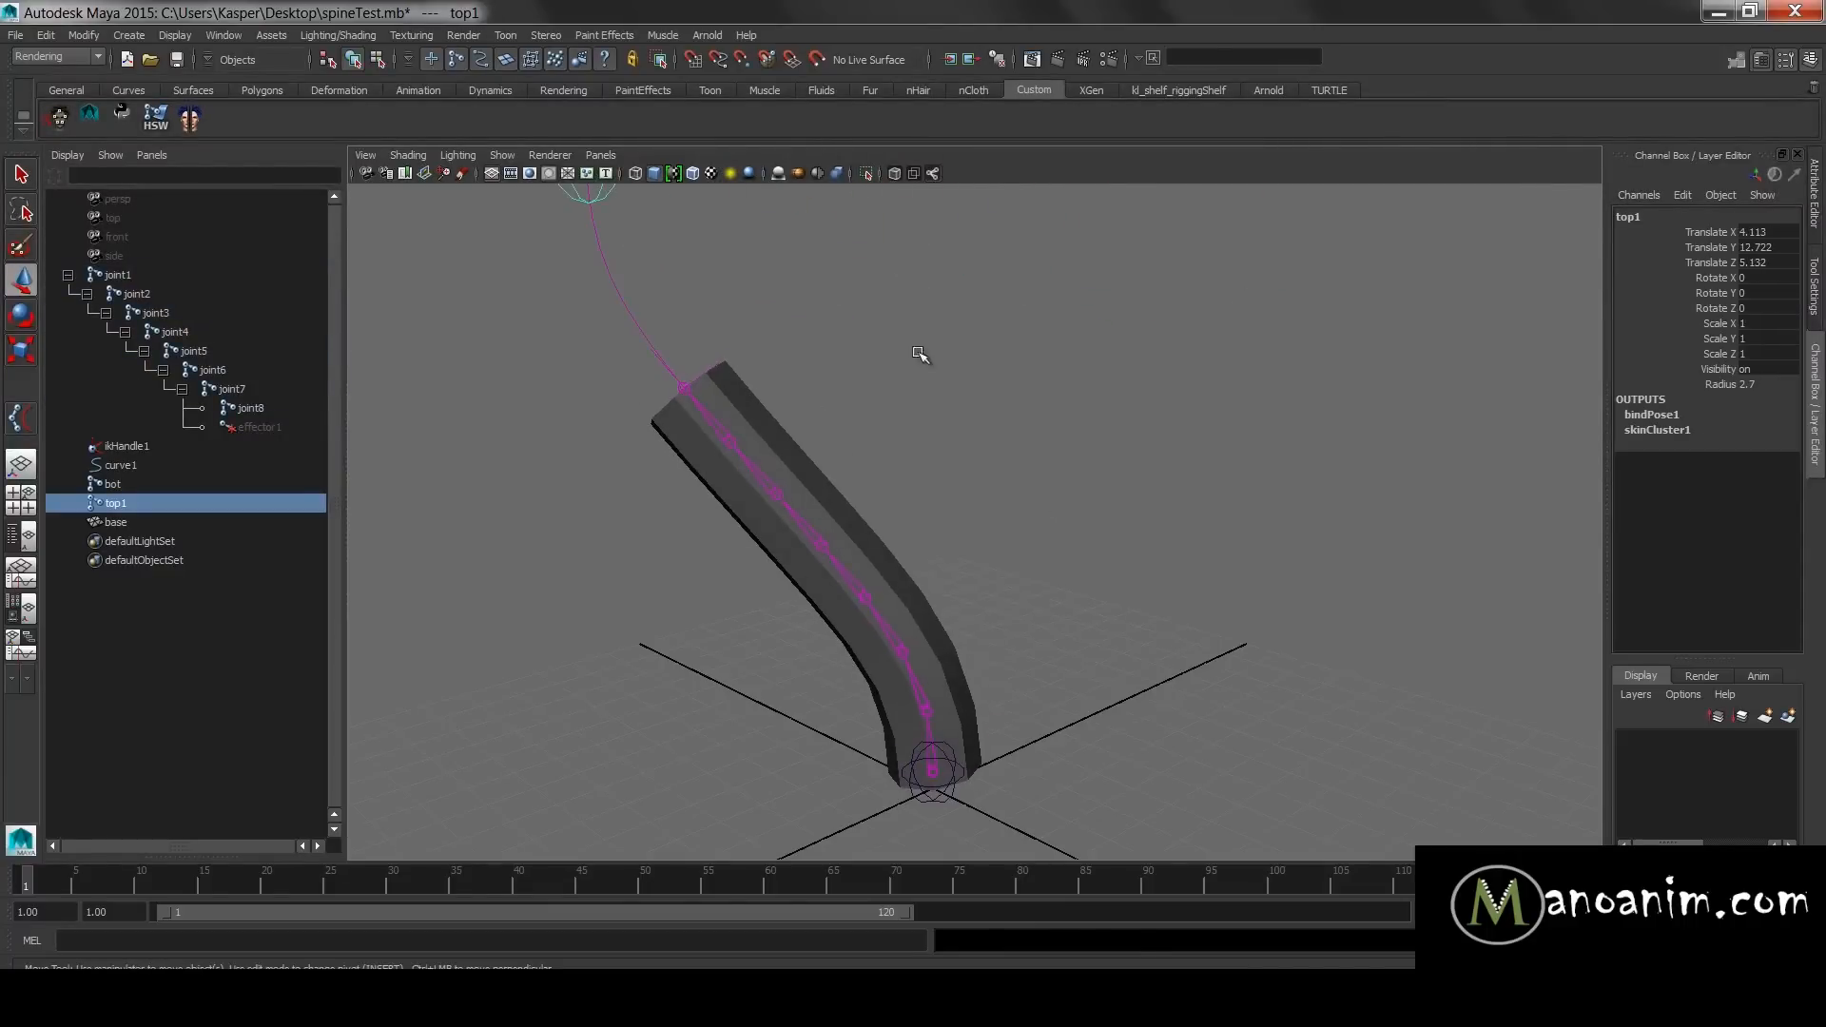
key(ctrl+z)
click(1280, 339)
- Create a NURBS circle and snap it up to the bottom control joint at the cylinder's base
alt+right_drag(1093, 312, 1047, 306)
alt+drag(1047, 305, 1140, 389)
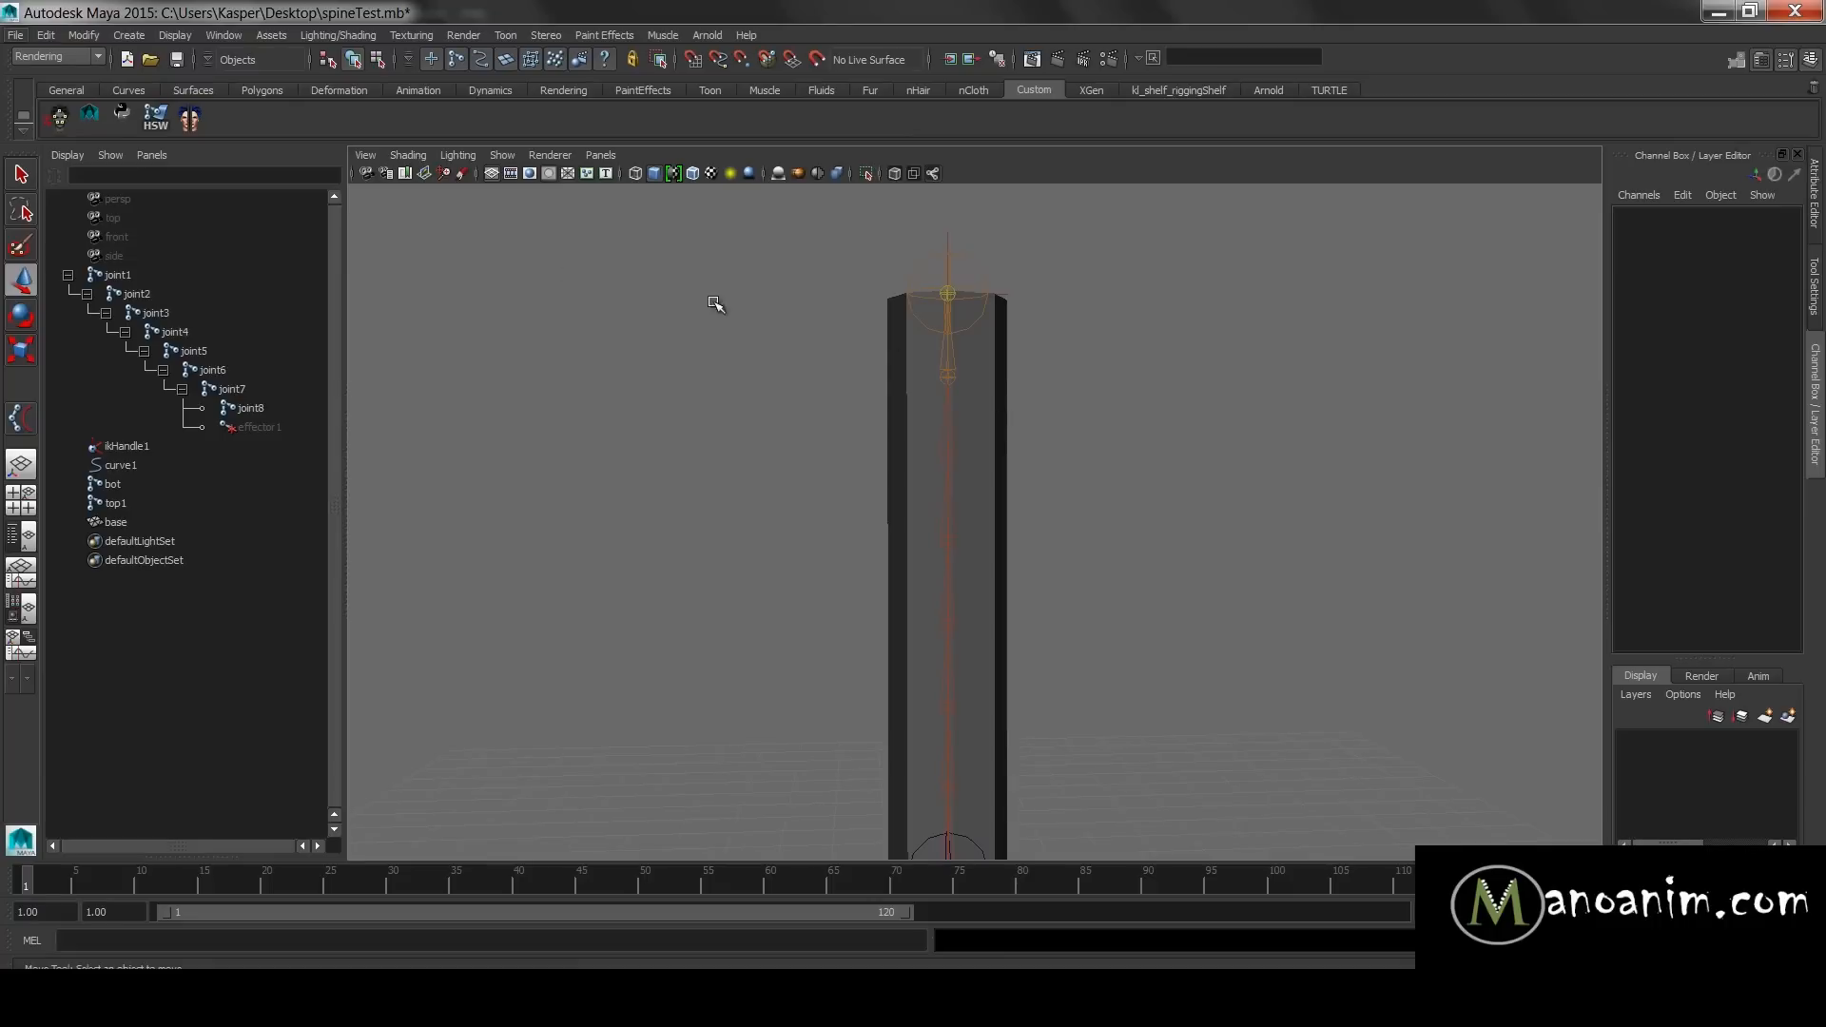
alt+right_drag(1126, 444, 999, 418)
alt+drag(999, 419, 963, 445)
key(space)
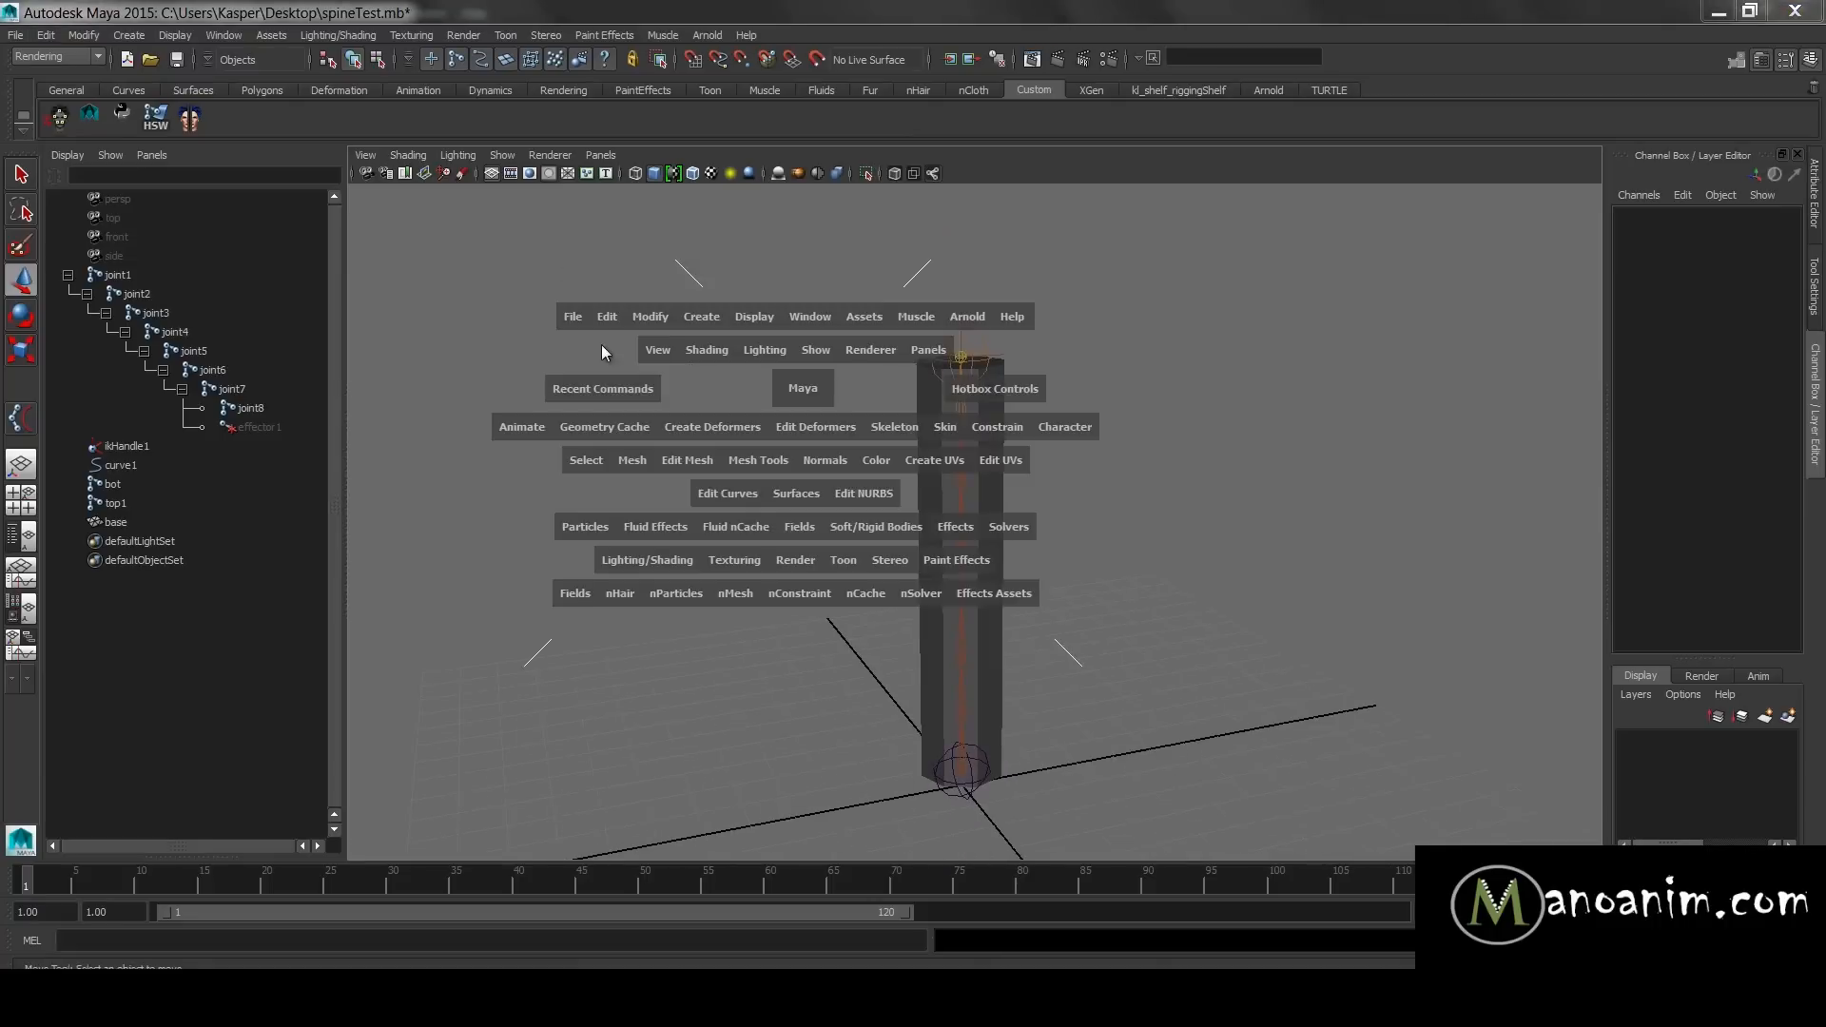
click(722, 314)
mouse_move(829, 355)
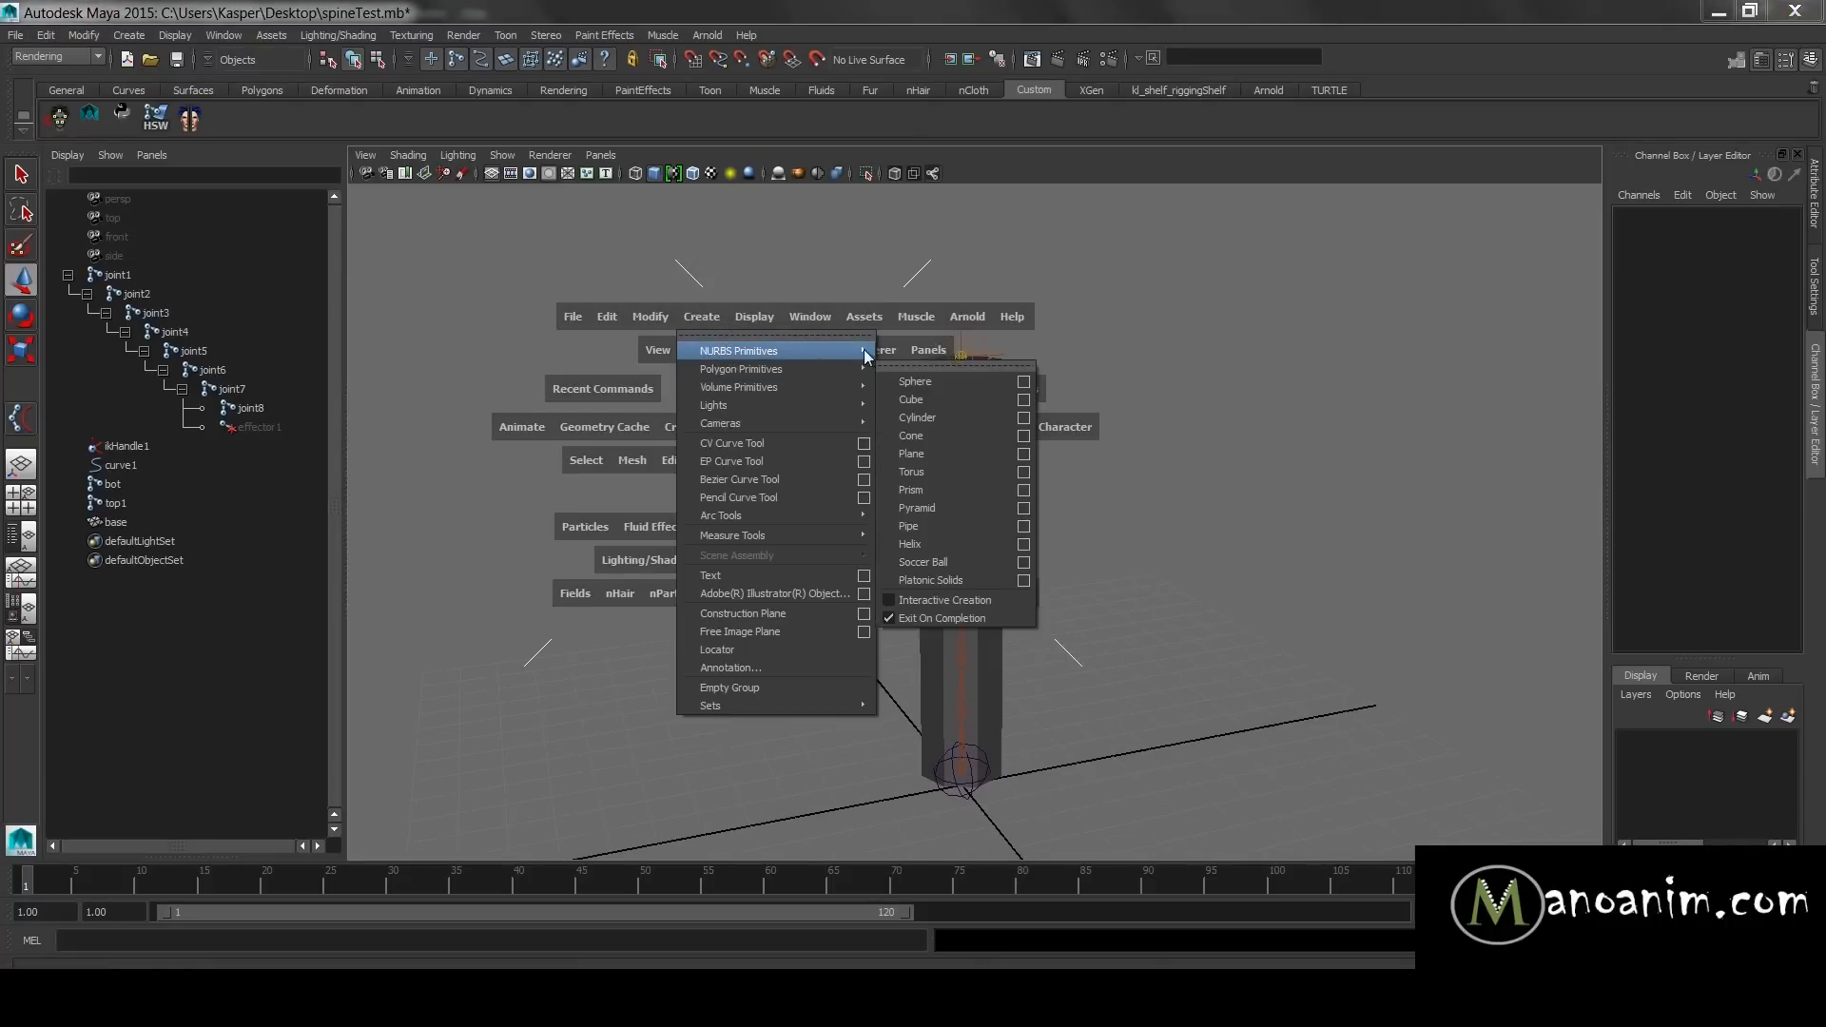
click(955, 465)
alt+right_drag(1048, 481, 1055, 709)
drag(952, 751, 960, 734)
- Duplicate the NURBS circle and snap the copy onto the top control joint
alt+right_drag(1098, 622, 990, 604)
alt+middle_drag(990, 604, 981, 644)
key(ctrl+d)
alt+middle_drag(1133, 460, 1151, 594)
key(v)
middle_drag(982, 322, 965, 315)
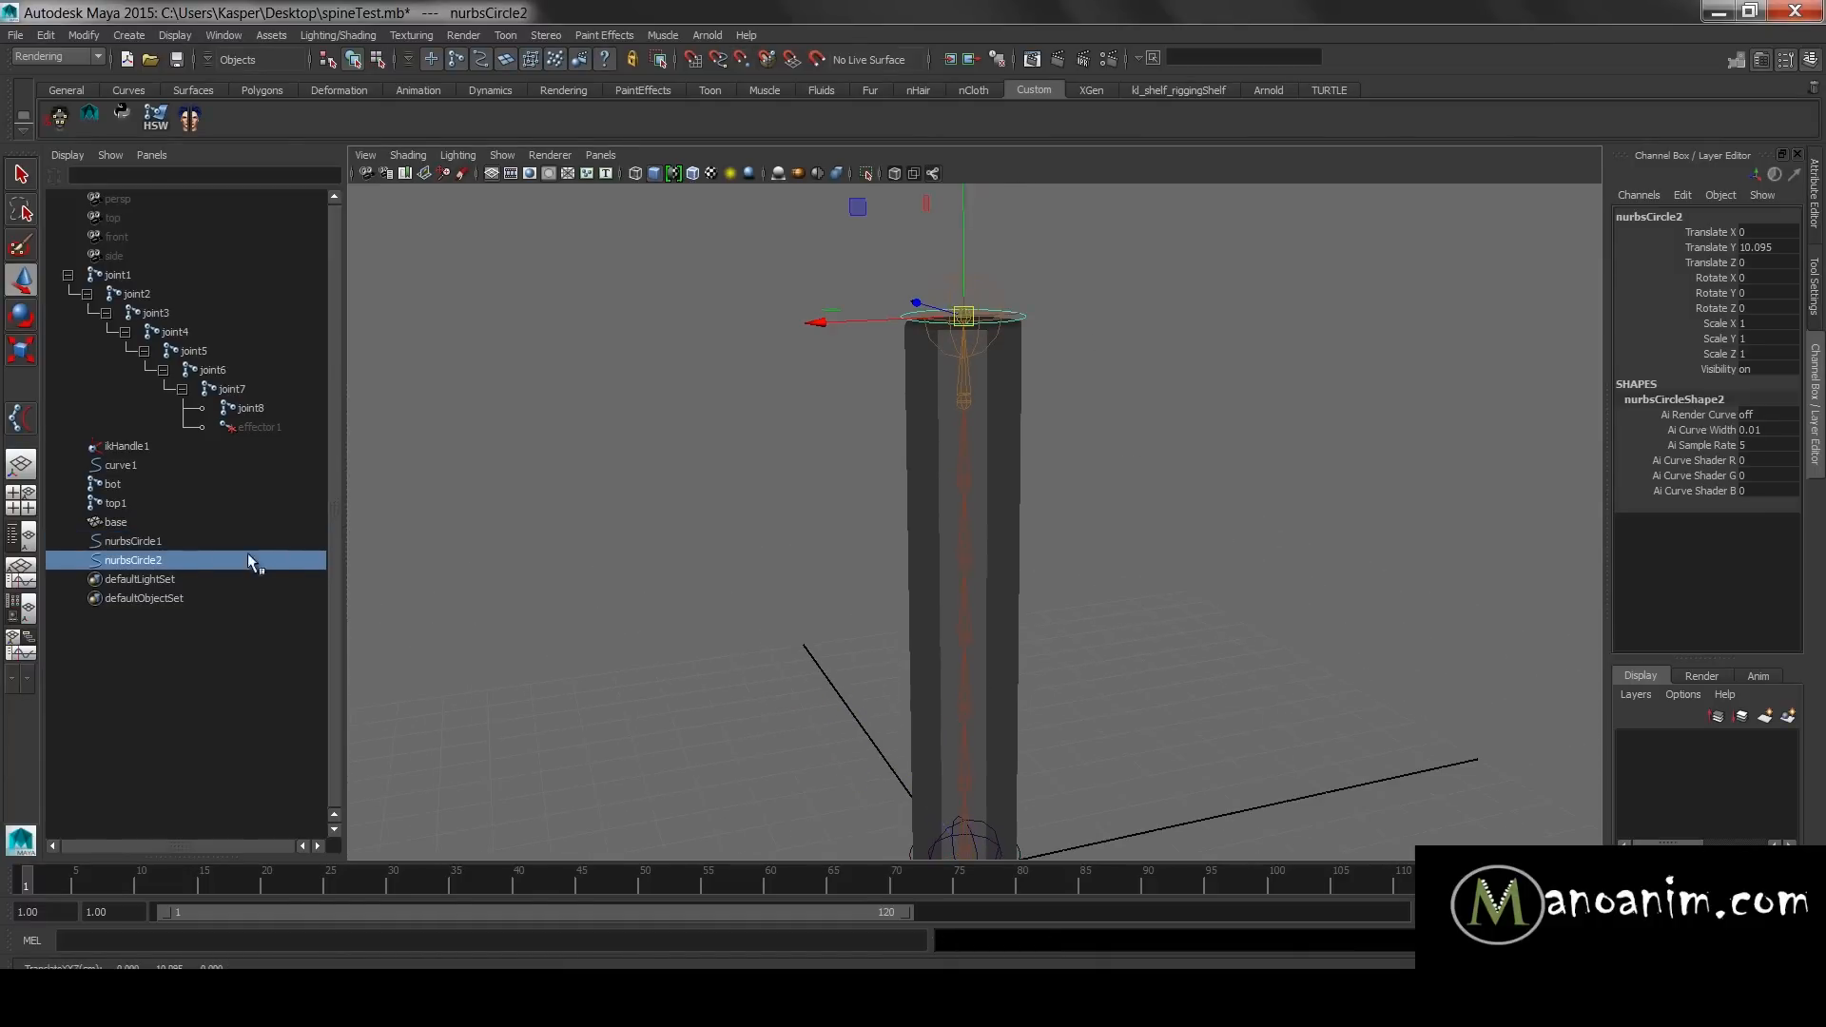
- Scale up the control vertices of both circles so they extend well outside the cylinder, and return to object selection
ctrl+click(118, 540)
key(F8)
drag(733, 291, 1308, 856)
alt+middle_drag(1288, 742, 1304, 631)
key(e)
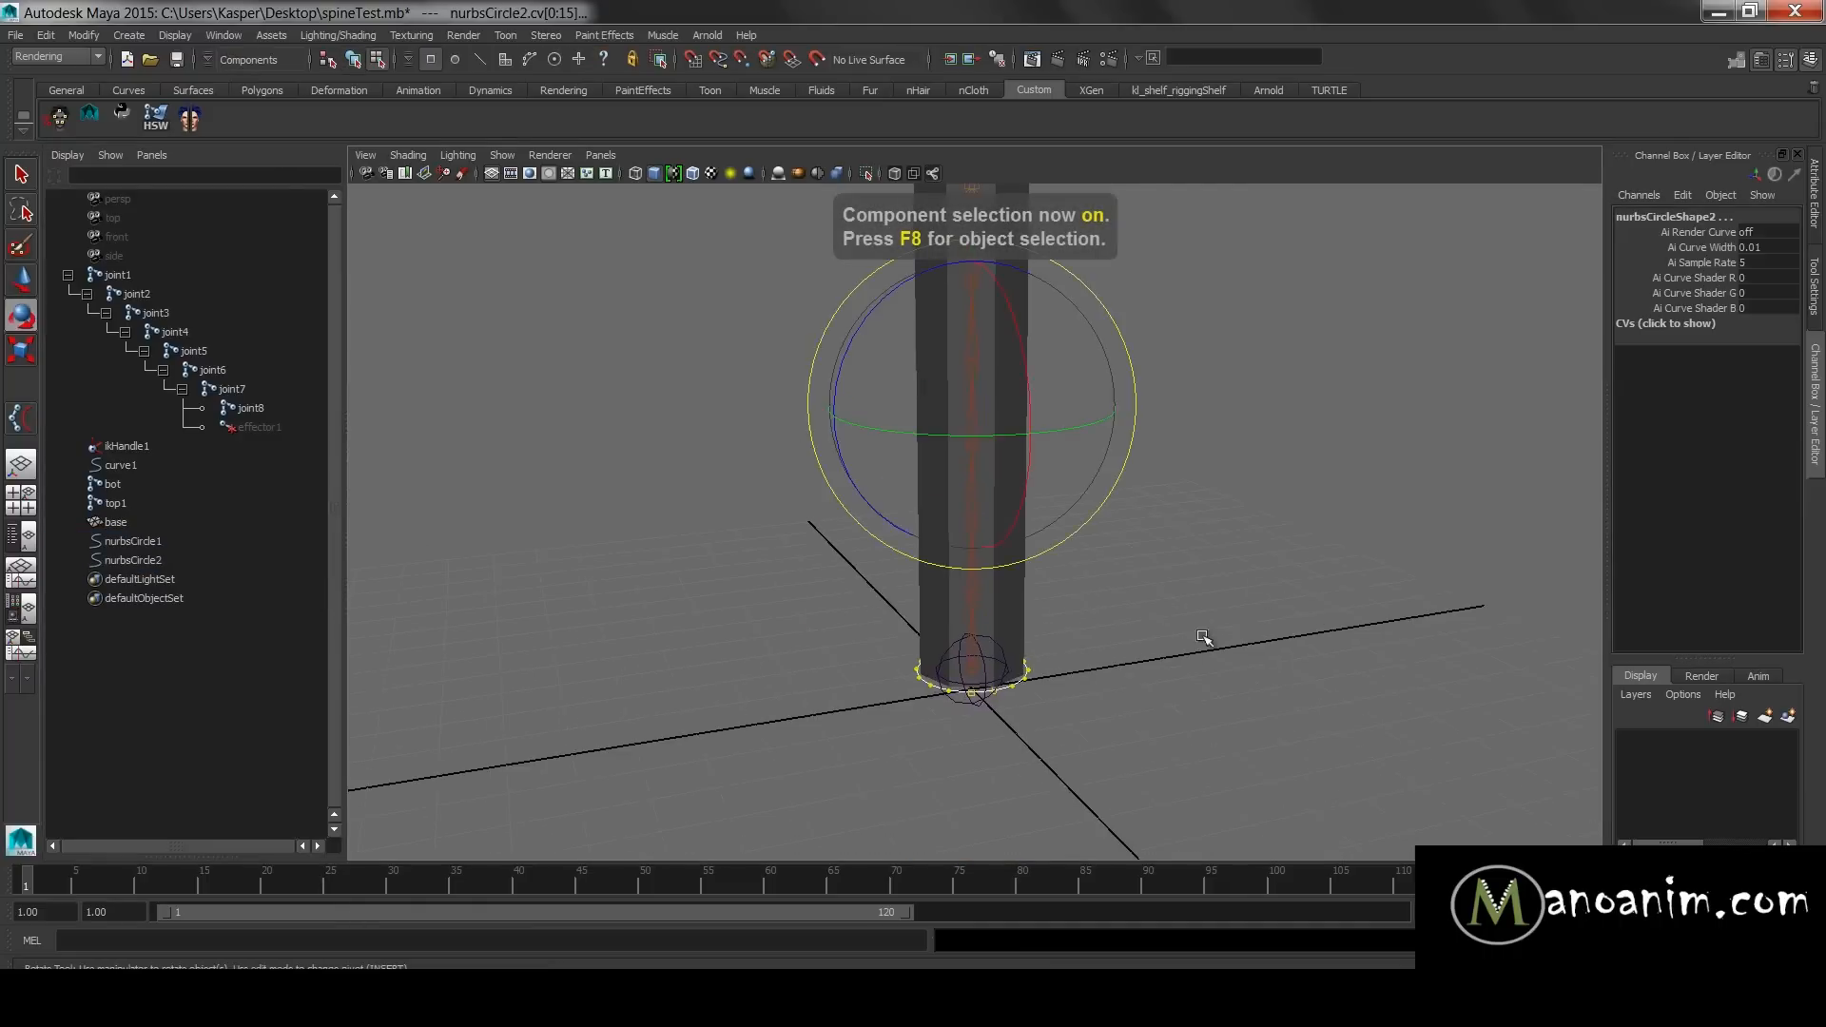
key(r)
alt+right_drag(1032, 493, 993, 570)
alt+middle_drag(993, 571, 1002, 713)
drag(986, 415, 1491, 440)
key(F8)
click(1188, 420)
- Freeze the transformations of both control circles
click(1033, 403)
shift+click(1057, 768)
key(space)
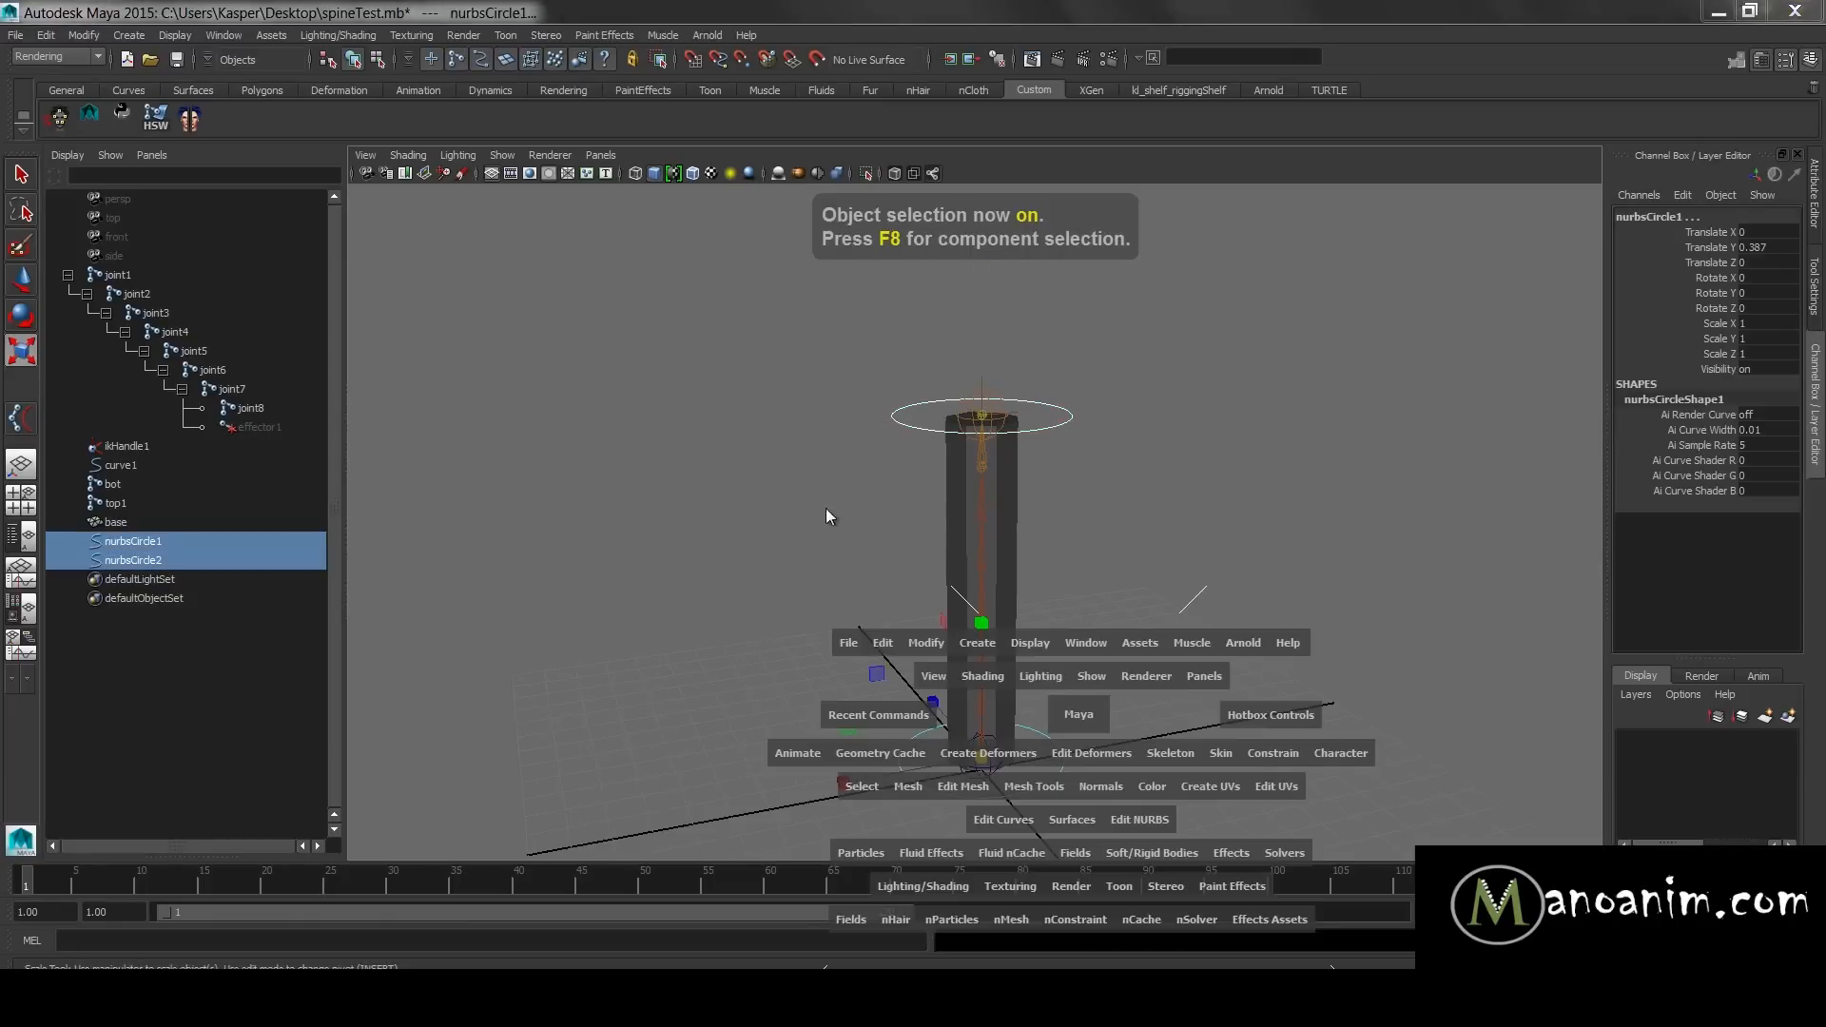
click(941, 644)
click(1008, 338)
click(854, 451)
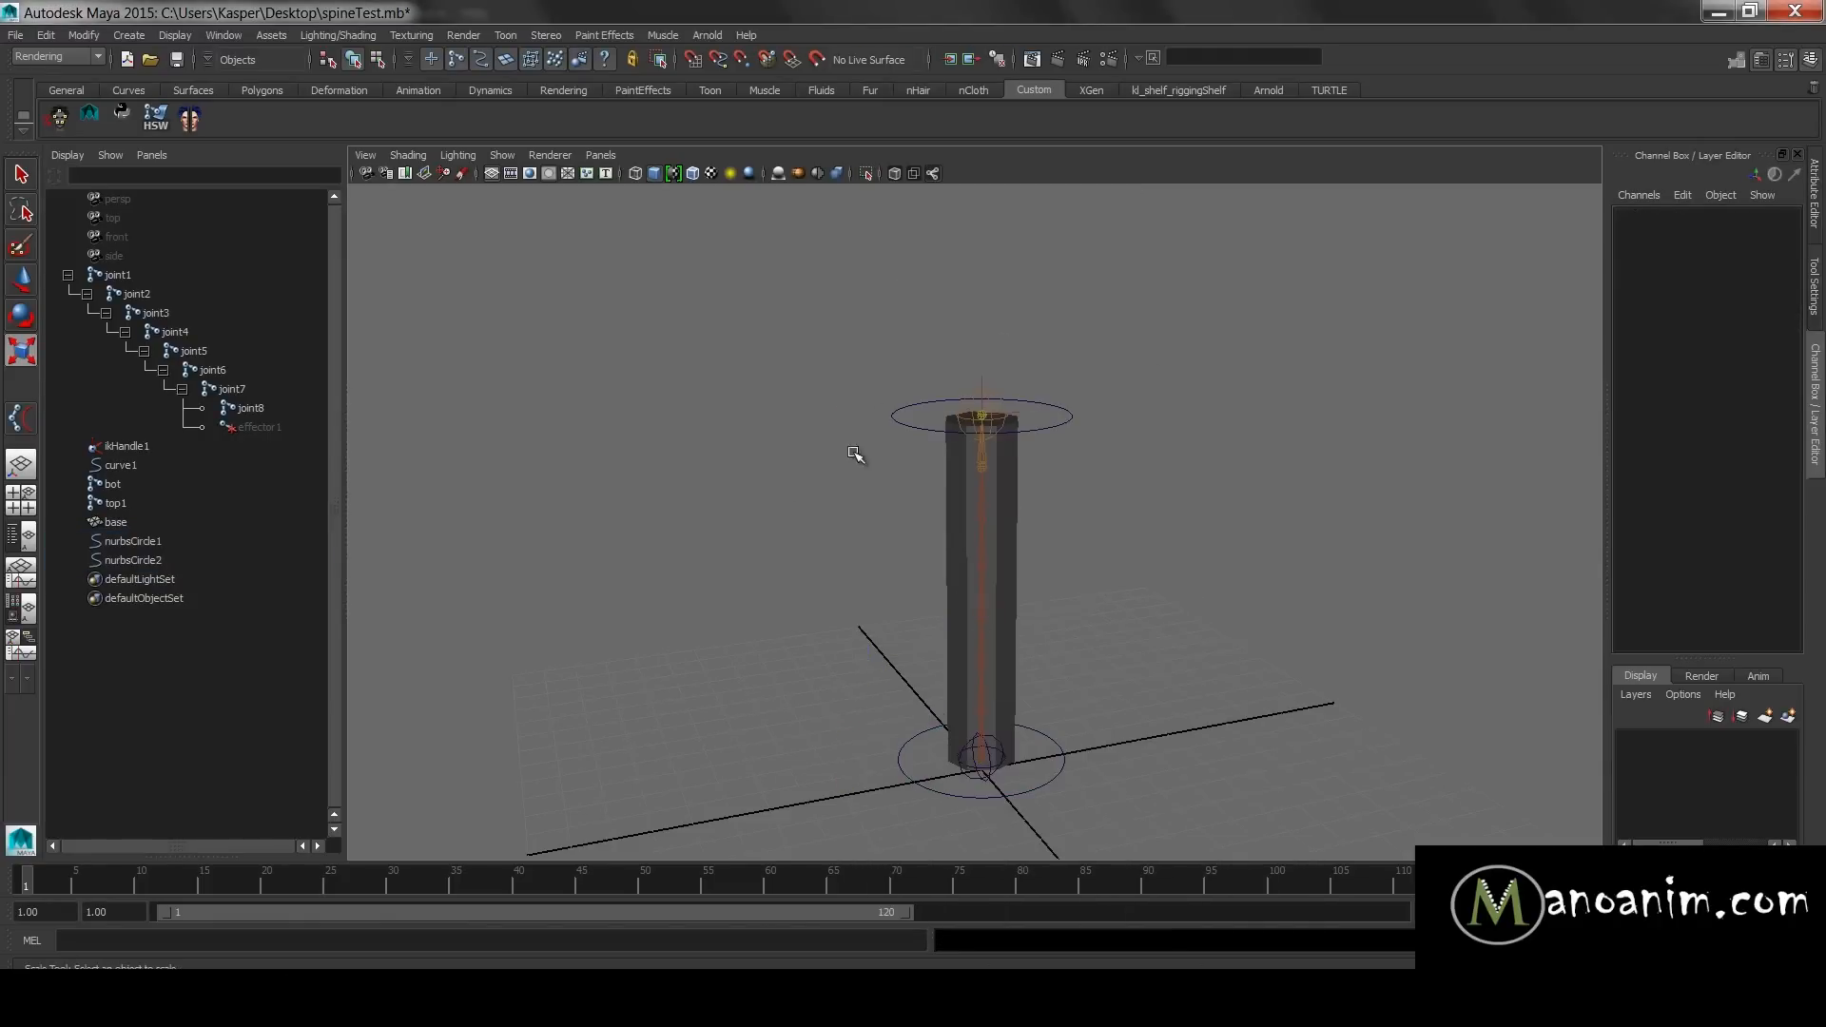
- Constrain the top1 joint to the upper circle with a parent constraint
click(1045, 428)
click(1070, 445)
click(1042, 398)
key(w)
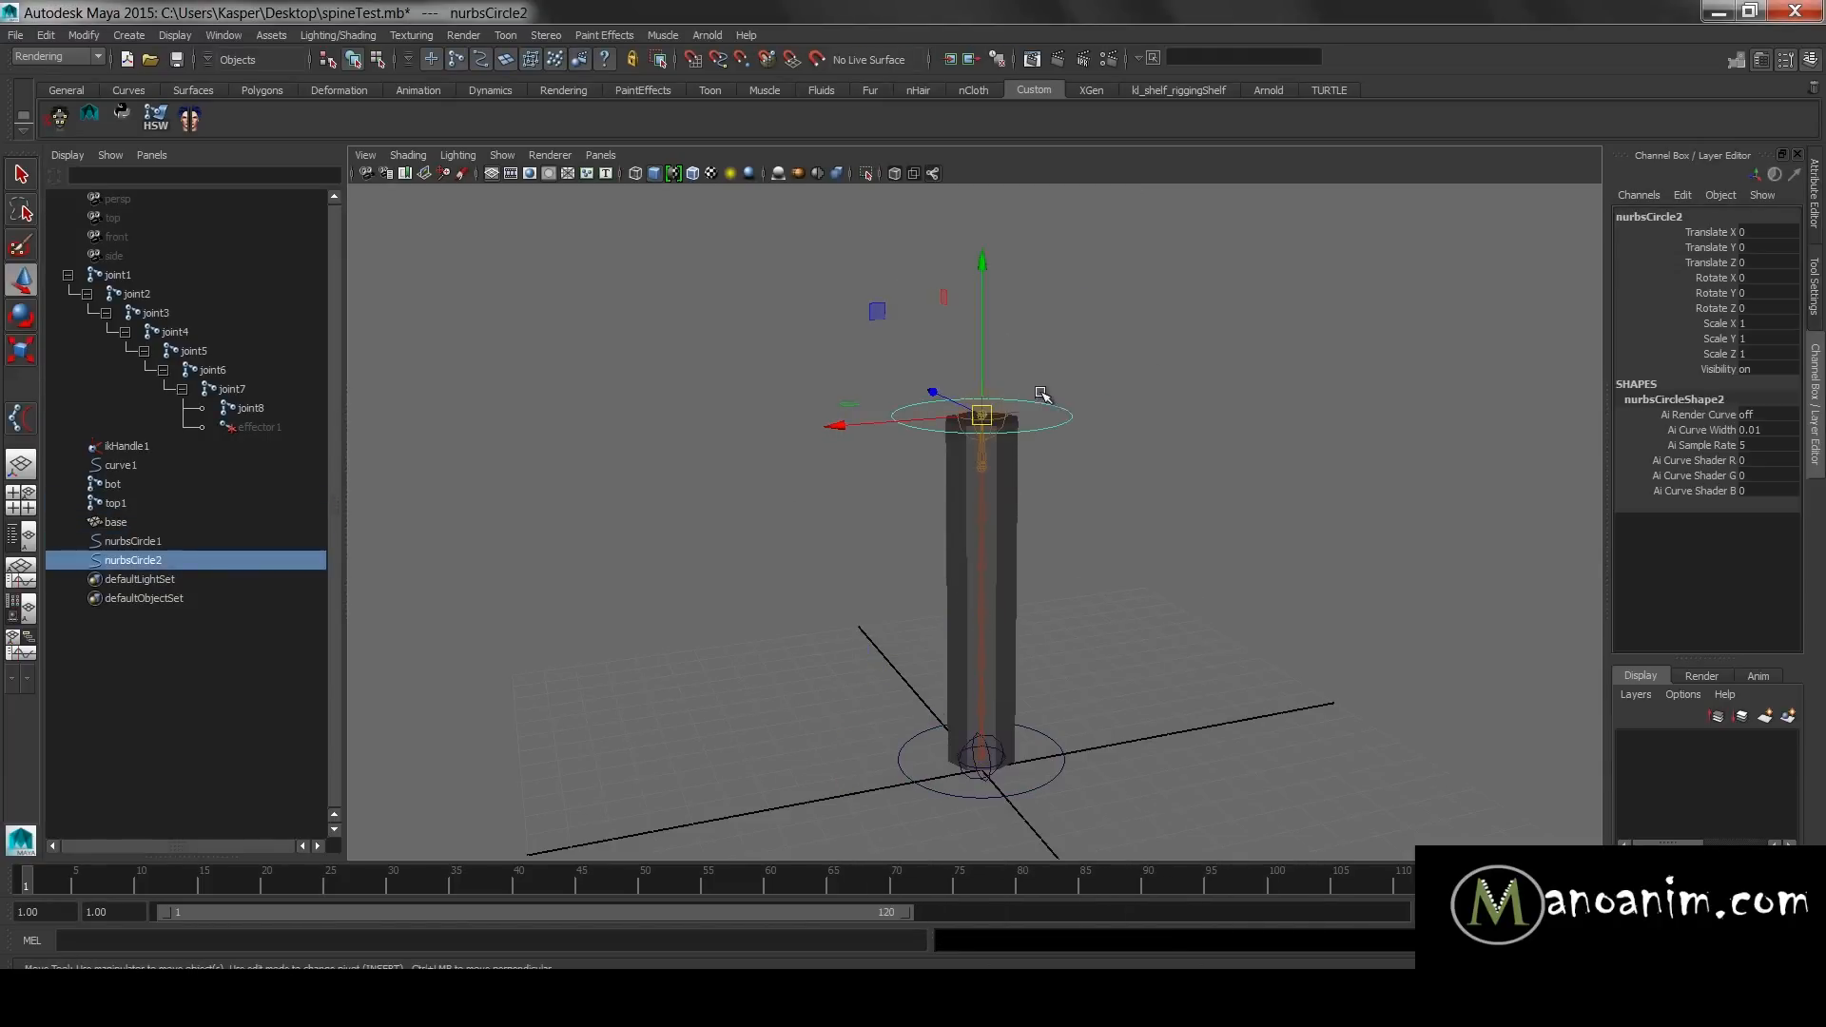
shift+click(1042, 418)
key(space)
click(1236, 455)
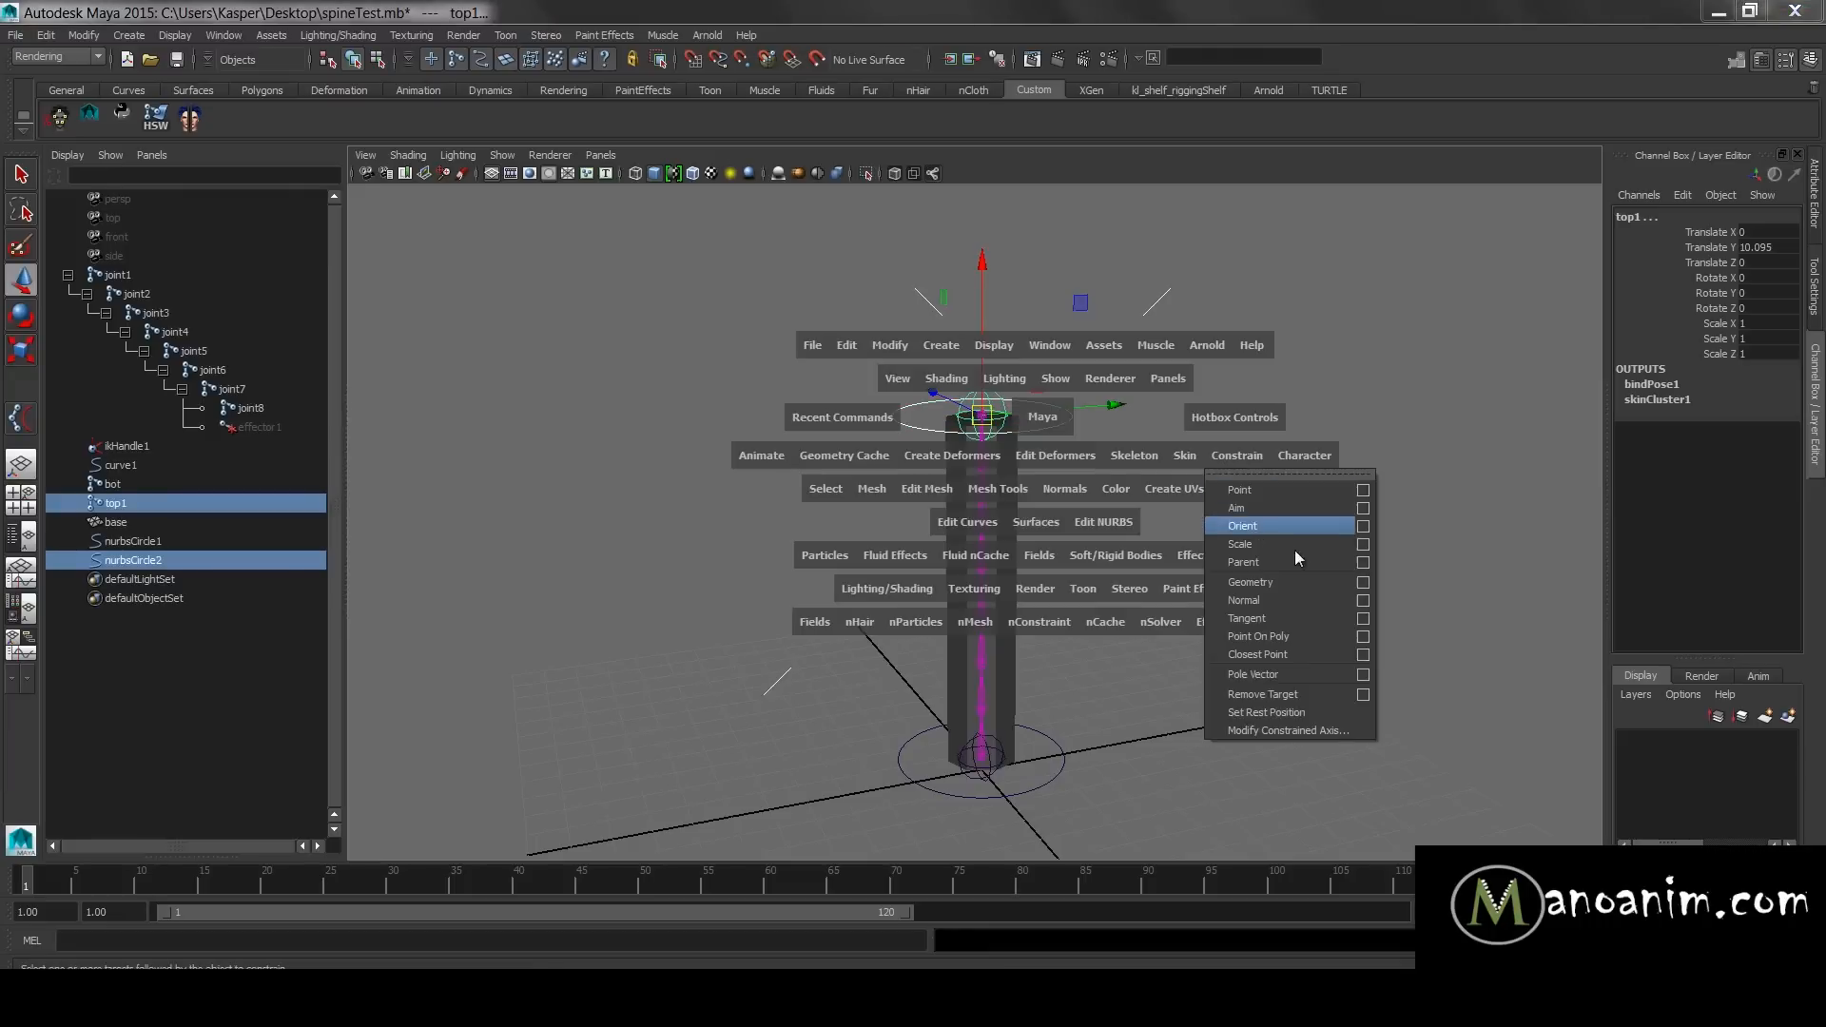
click(1297, 569)
- Constrain the bot joint to the lower circle with a parent constraint
click(1013, 778)
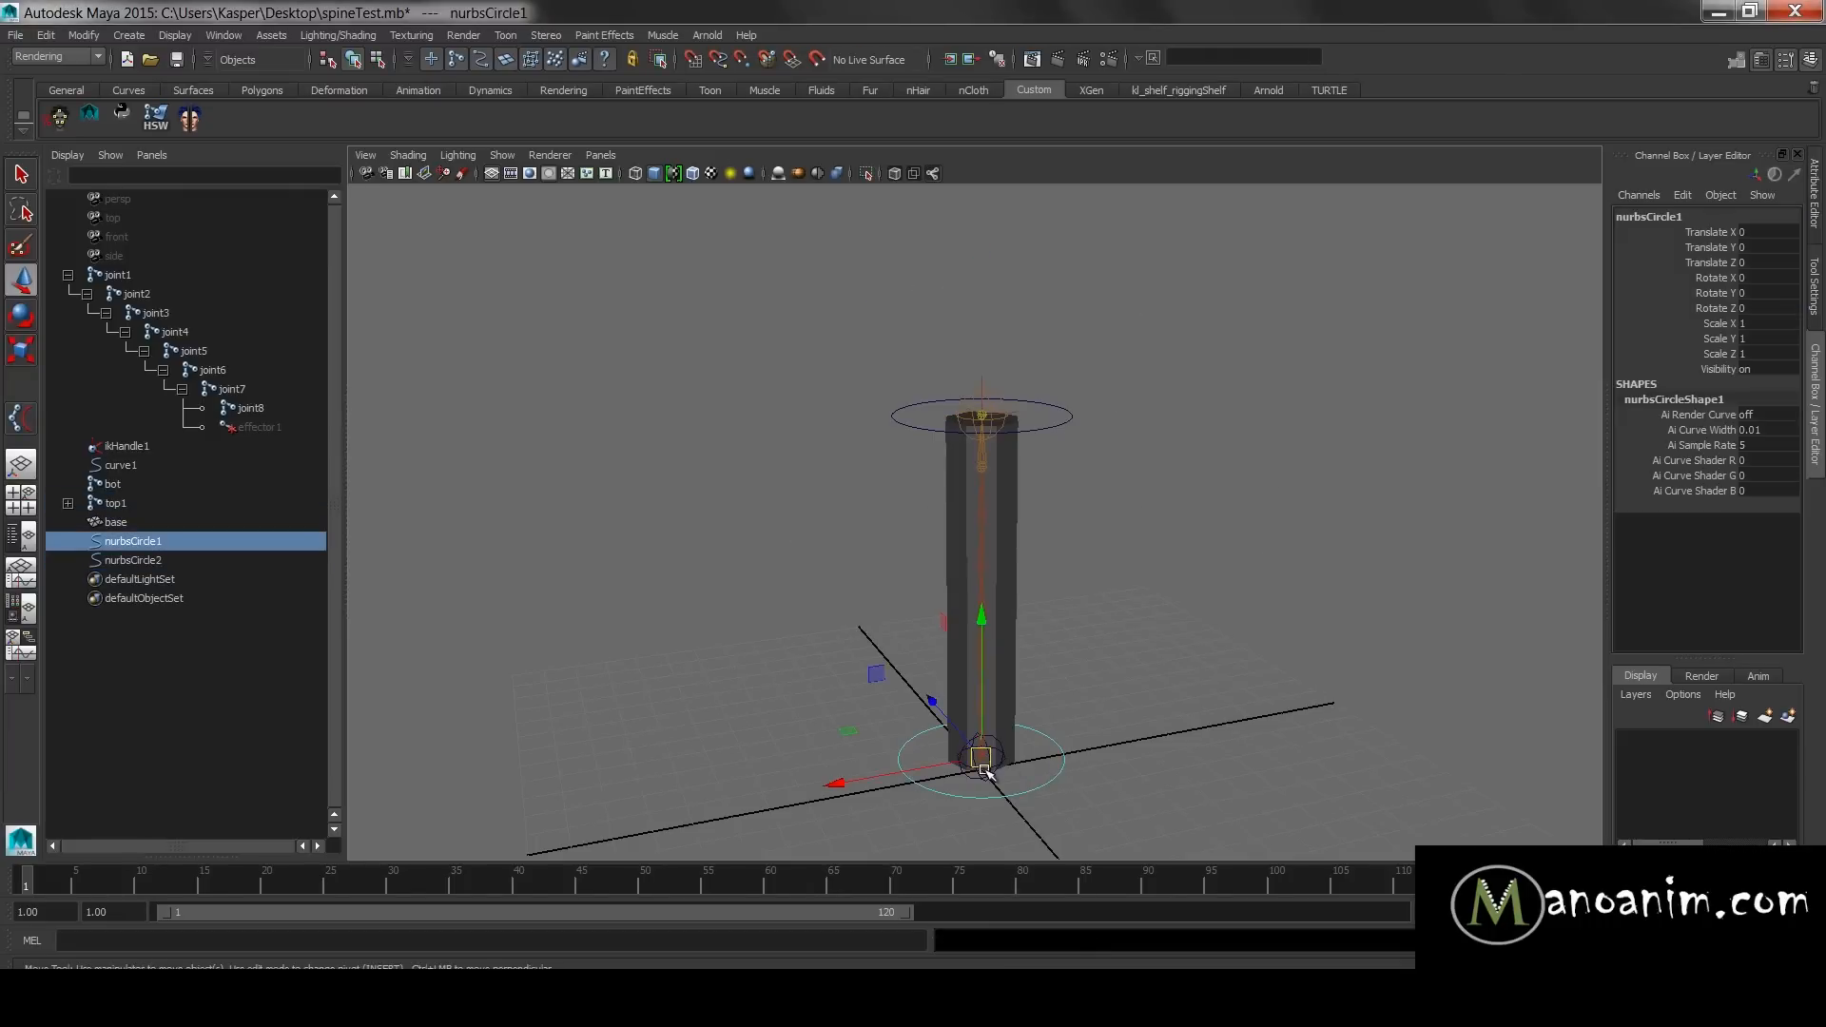
shift+click(990, 774)
key(g)
click(1197, 603)
- Test the lower circle's control by moving it sideways, and undo the move
click(1063, 763)
drag(989, 767, 733, 755)
key(ctrl+z)
click(1252, 589)
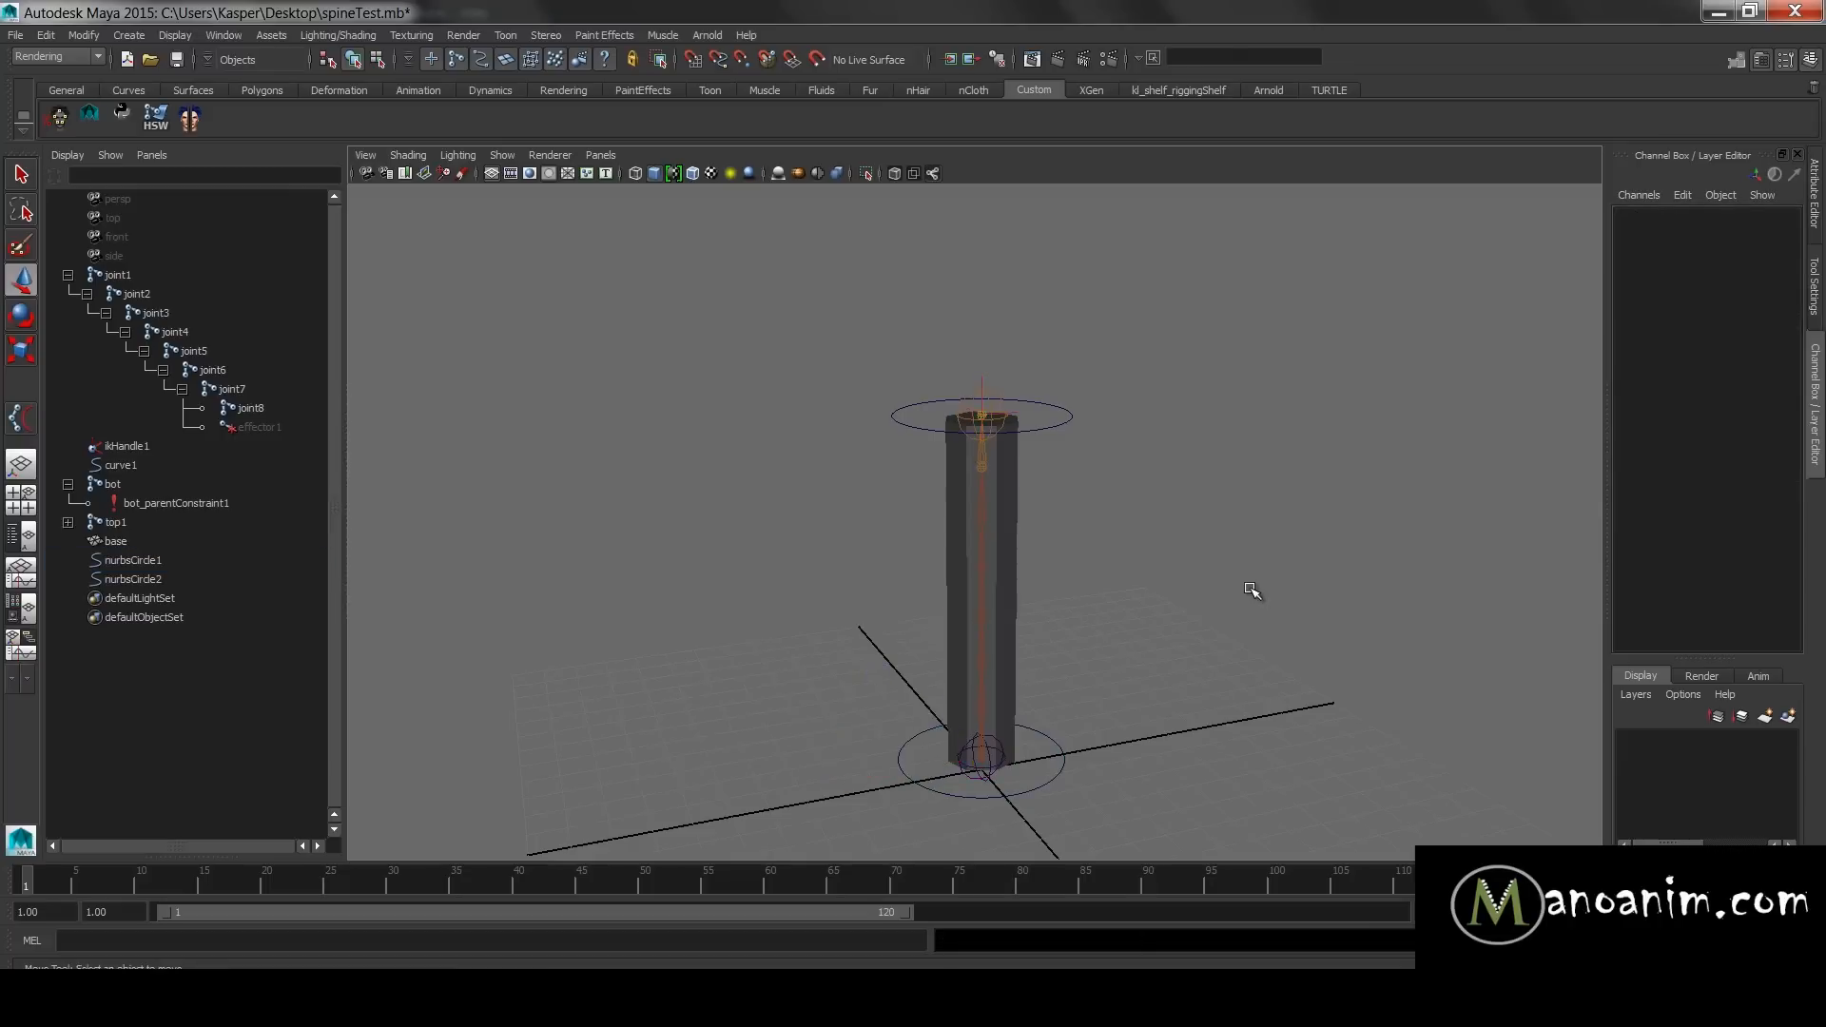
- Rename the lower circle as botCTRL and the upper circle as topCTRL1
alt+right_drag(1042, 456, 1190, 415)
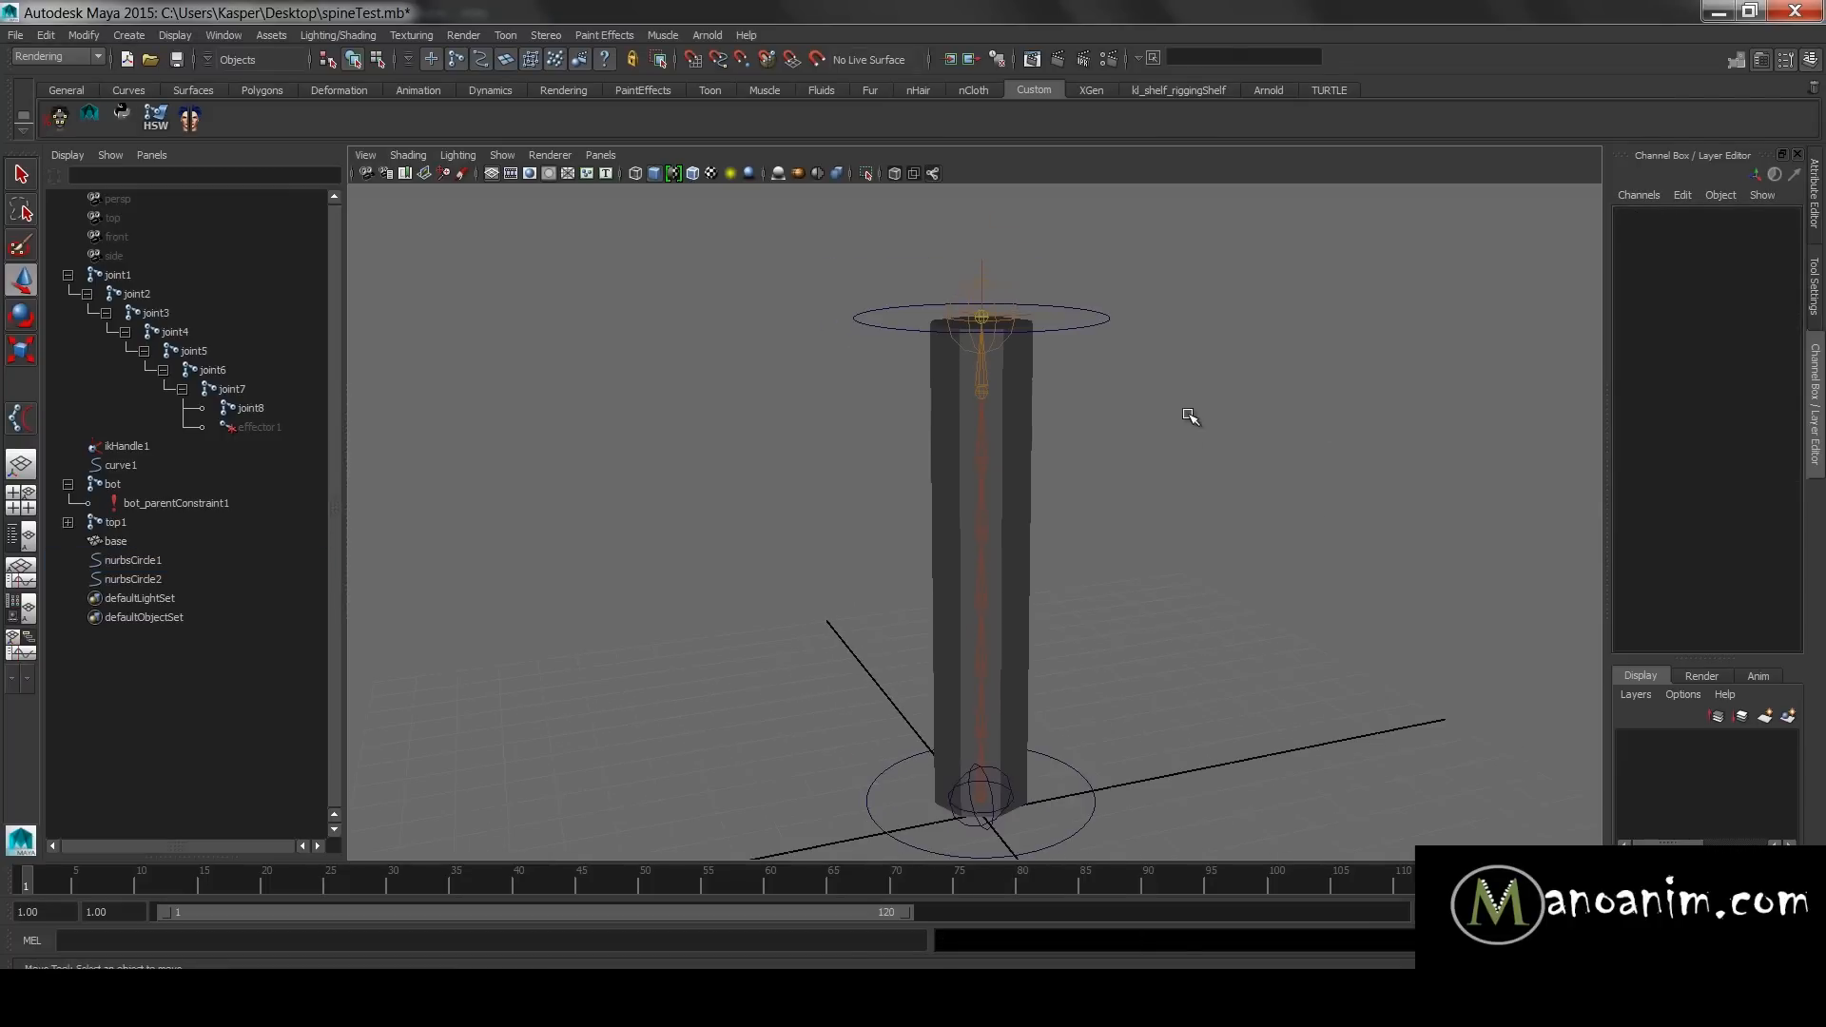
drag(132, 562, 134, 580)
double_click(157, 562)
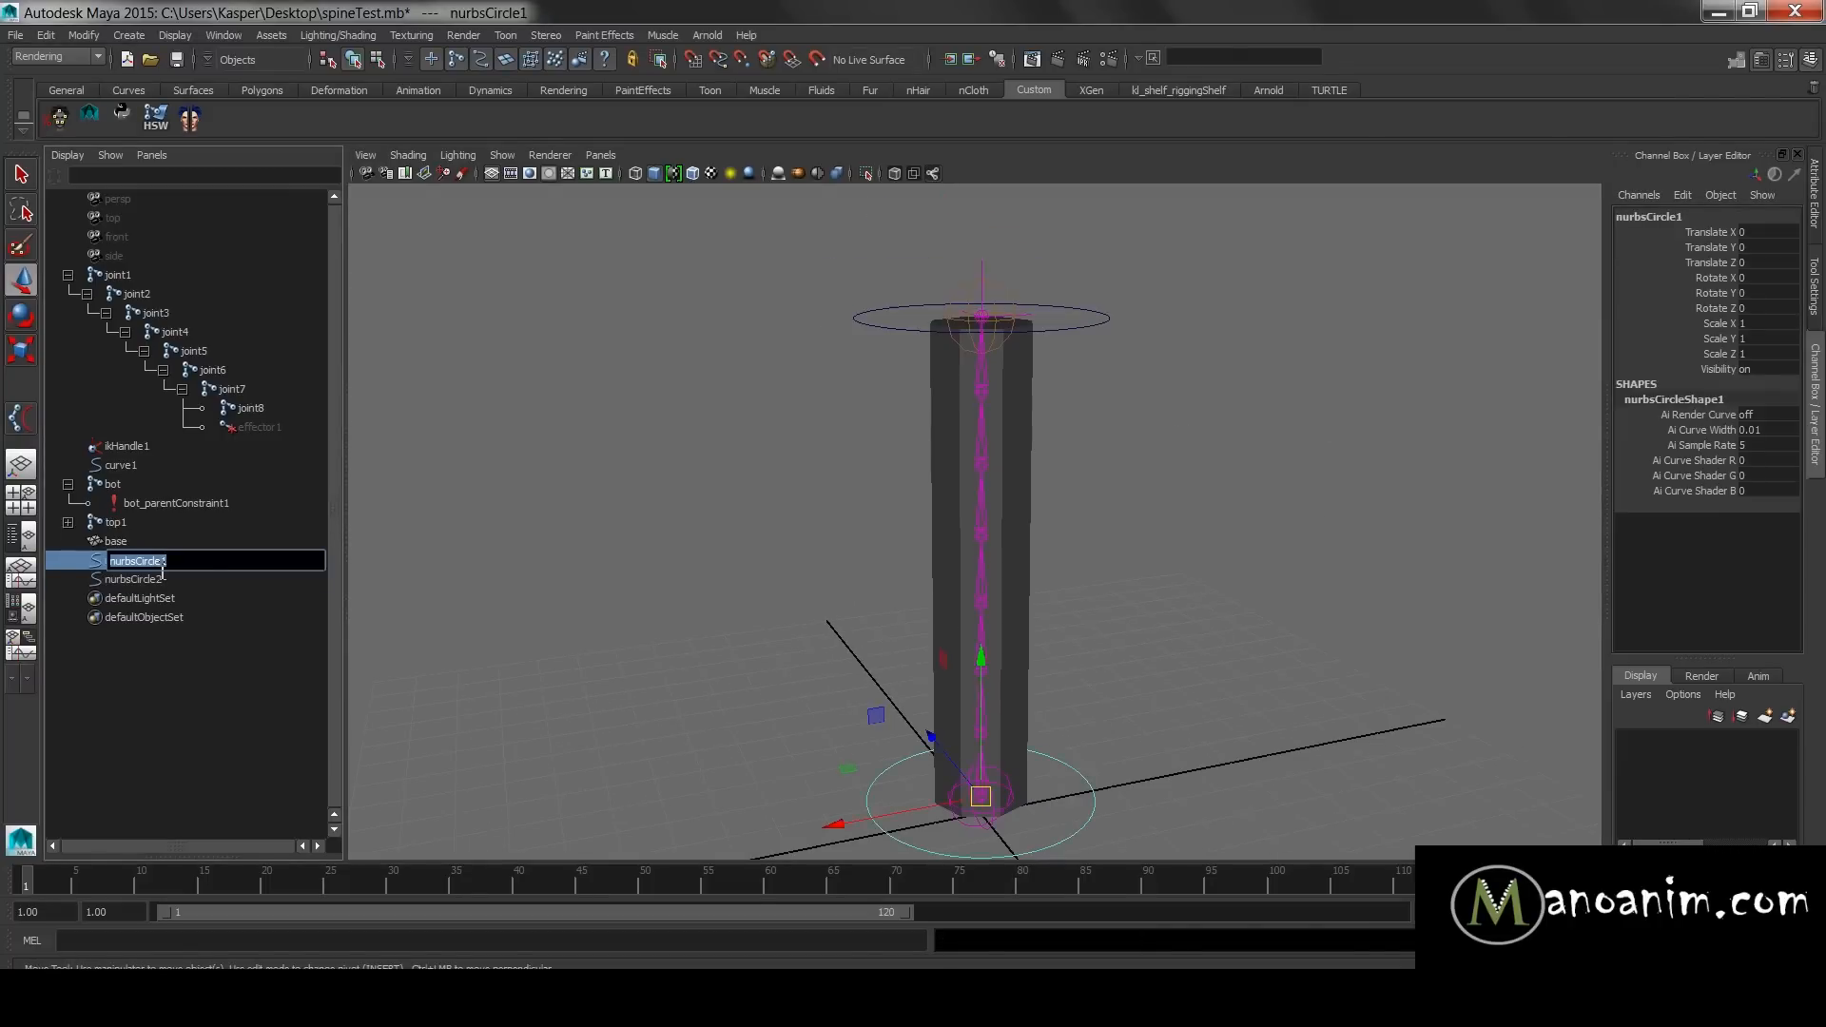
text(topCTRL)
key(Return)
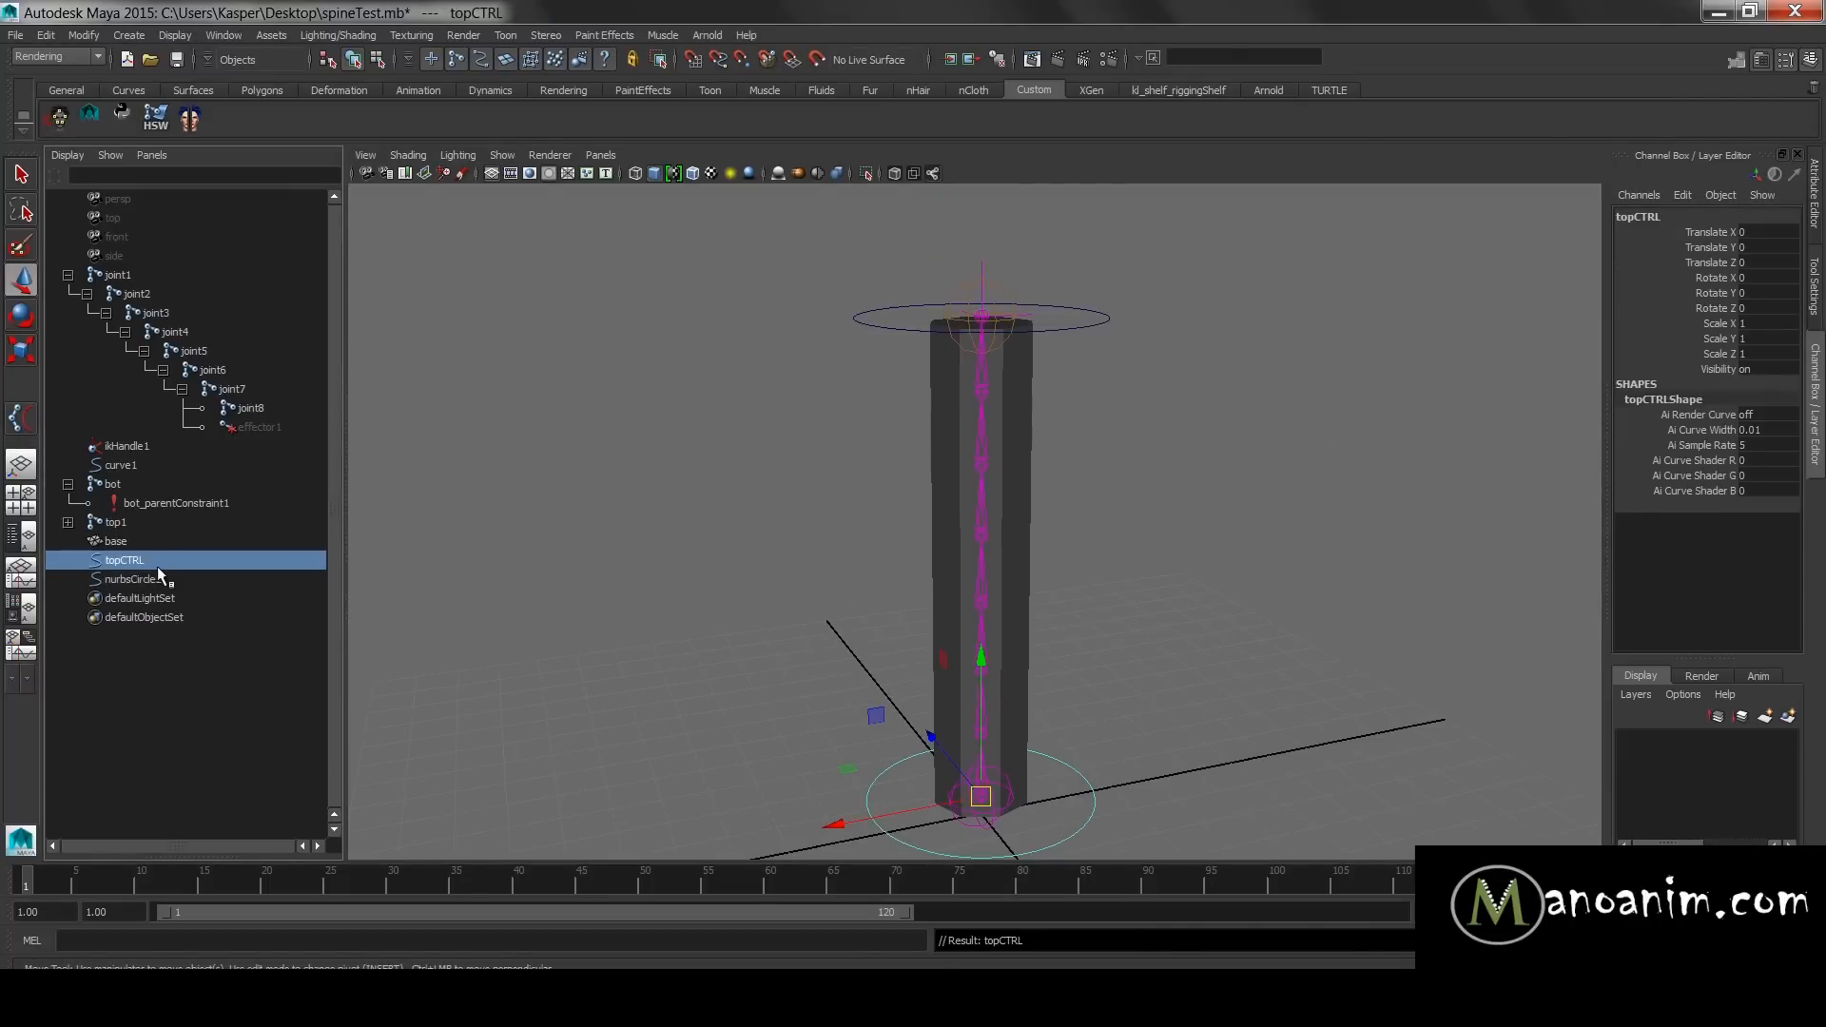
double_click(190, 562)
key(ctrl+c)
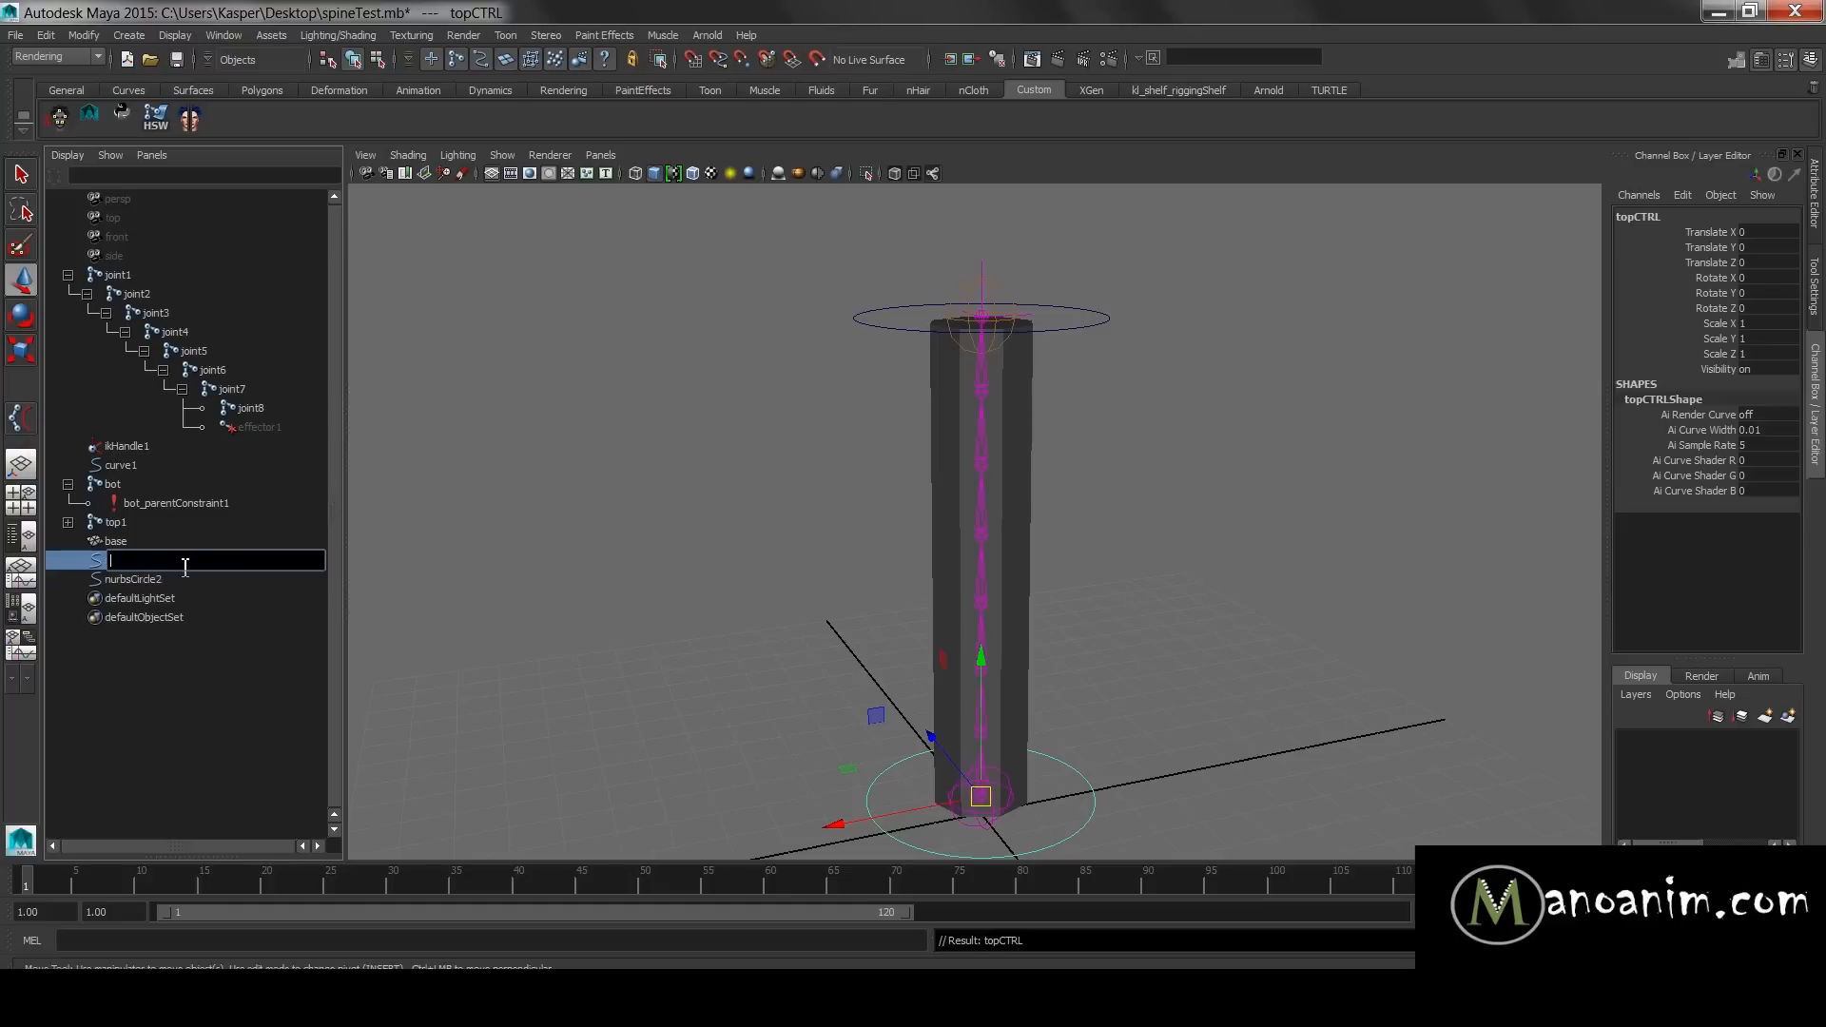
double_click(179, 574)
key(ctrl+v)
double_click(172, 561)
key(Return)
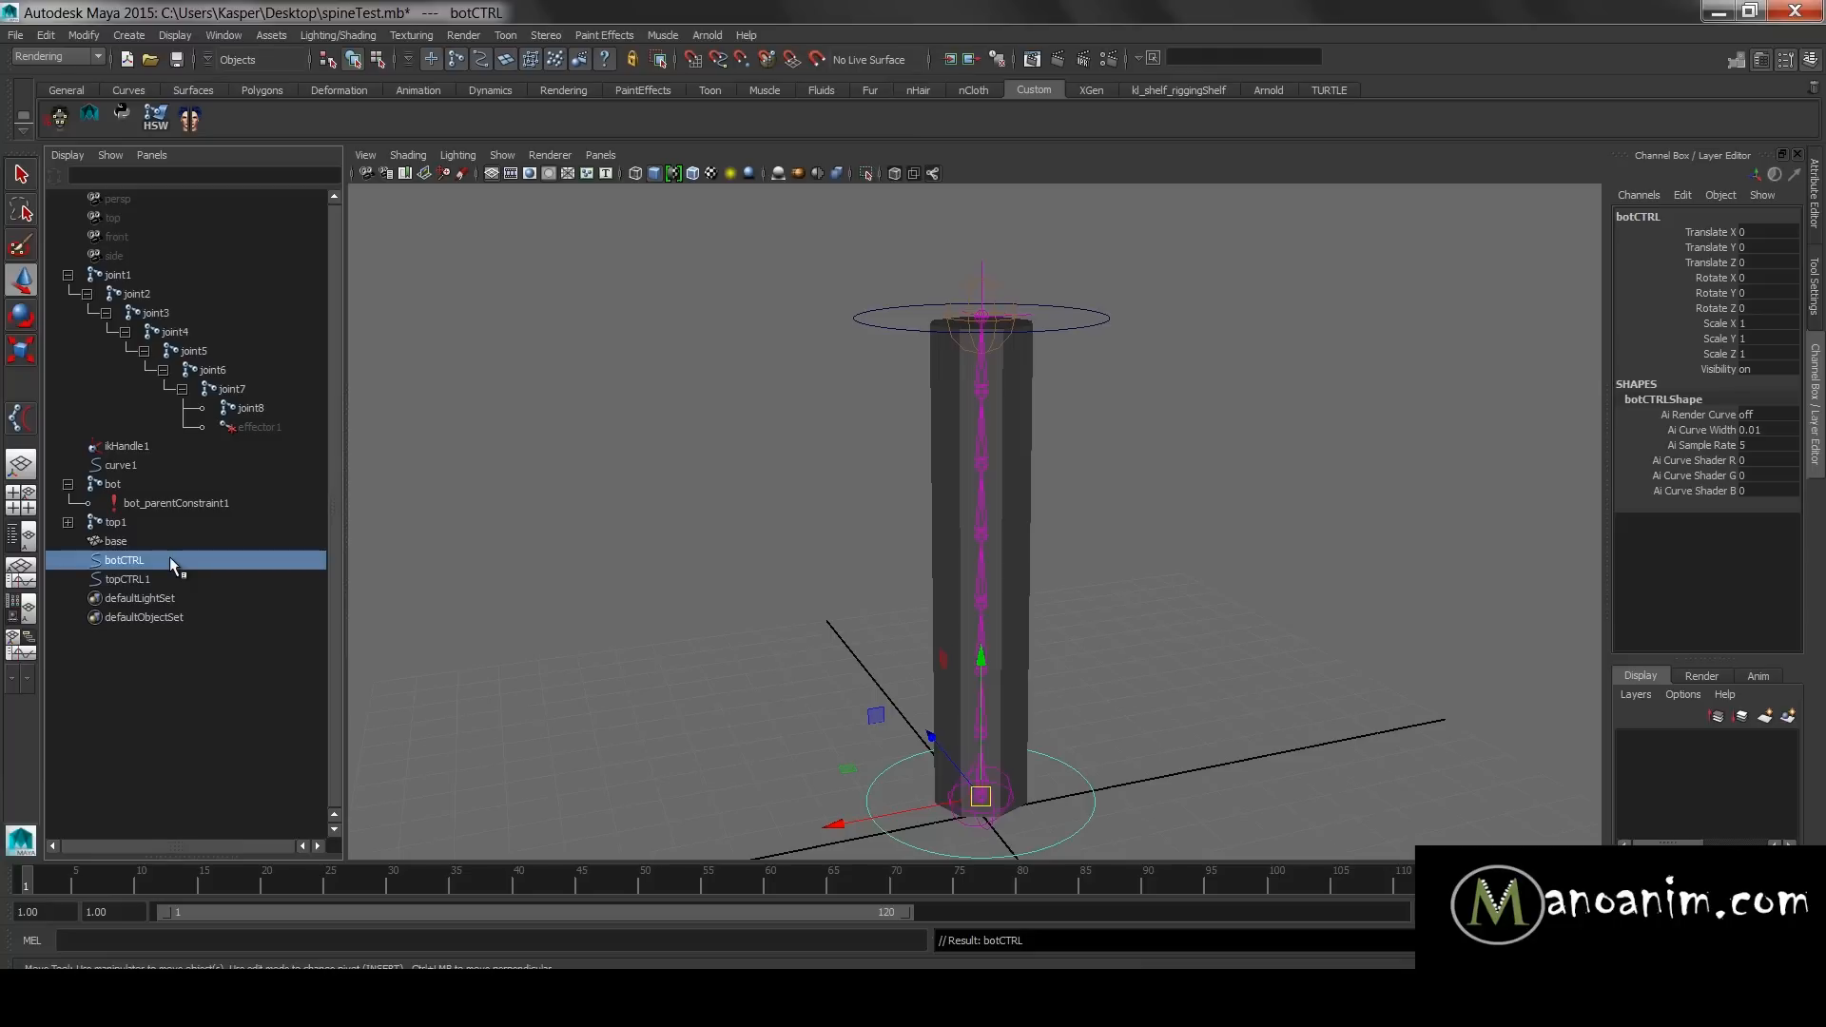
- Collapse the joint1 and bot hierarchies in the object list and select botCTRL
click(69, 275)
click(67, 332)
drag(121, 333, 133, 348)
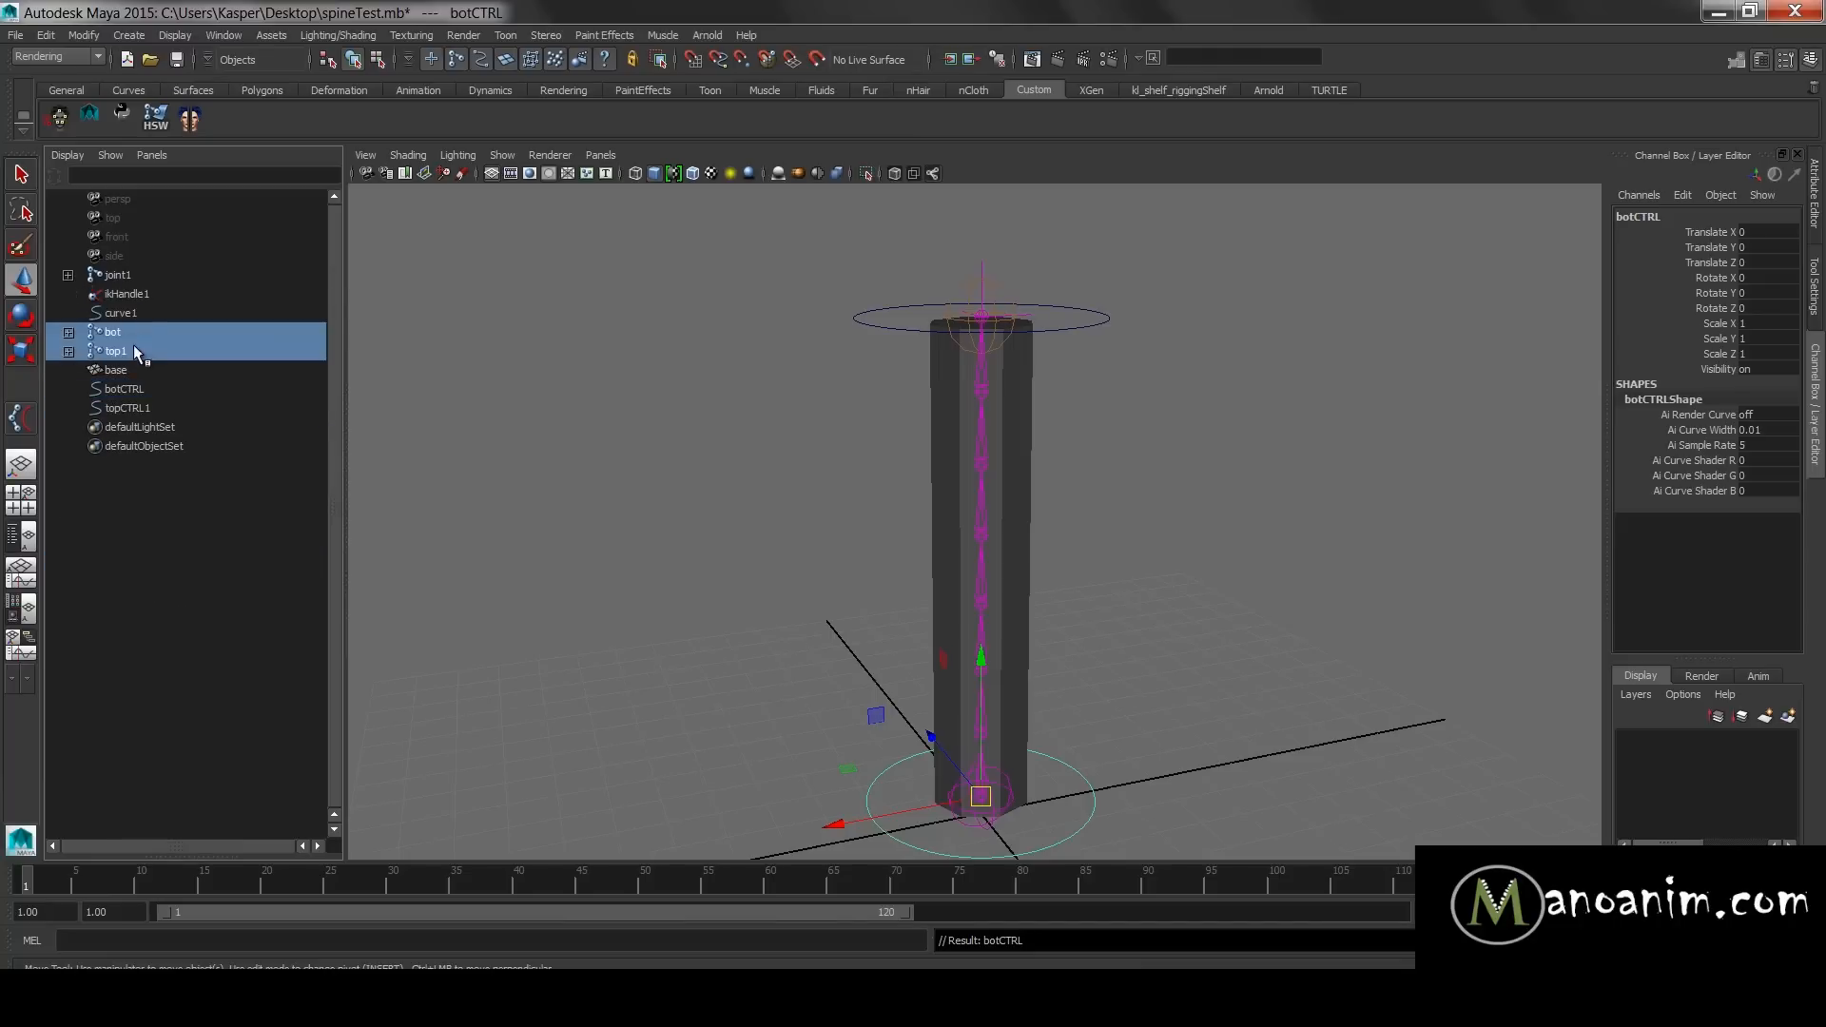
click(140, 392)
- Test the upper control circle by moving it sideways, and undo the move
click(1098, 320)
drag(984, 315, 889, 328)
key(ctrl+z)
click(1223, 404)
- Try raising the upper control circle well above the cylinder to check whether the spine stretches, and undo the change
alt+right_drag(1295, 425, 1136, 461)
drag(1063, 355, 960, 369)
drag(908, 217, 985, 238)
scroll(1132, 352, down, 2)
alt+middle_drag(1132, 352, 1125, 437)
alt+right_drag(1126, 437, 1215, 496)
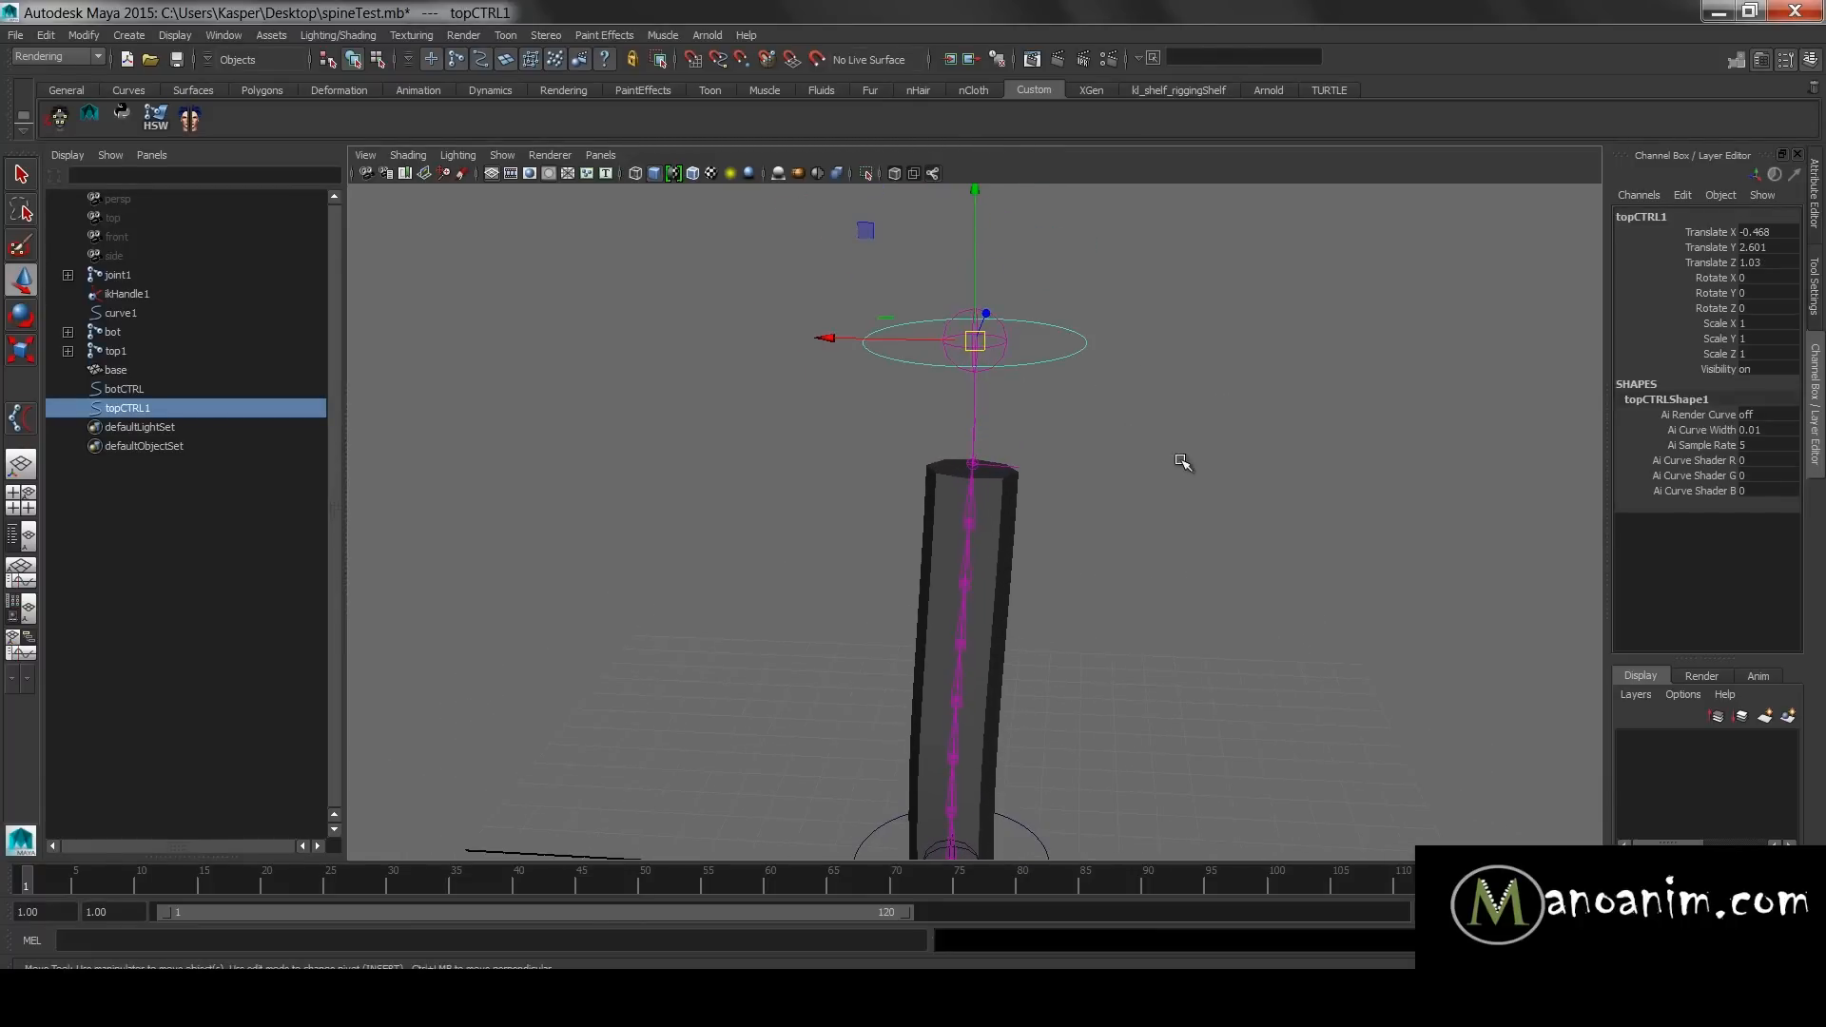
click(980, 388)
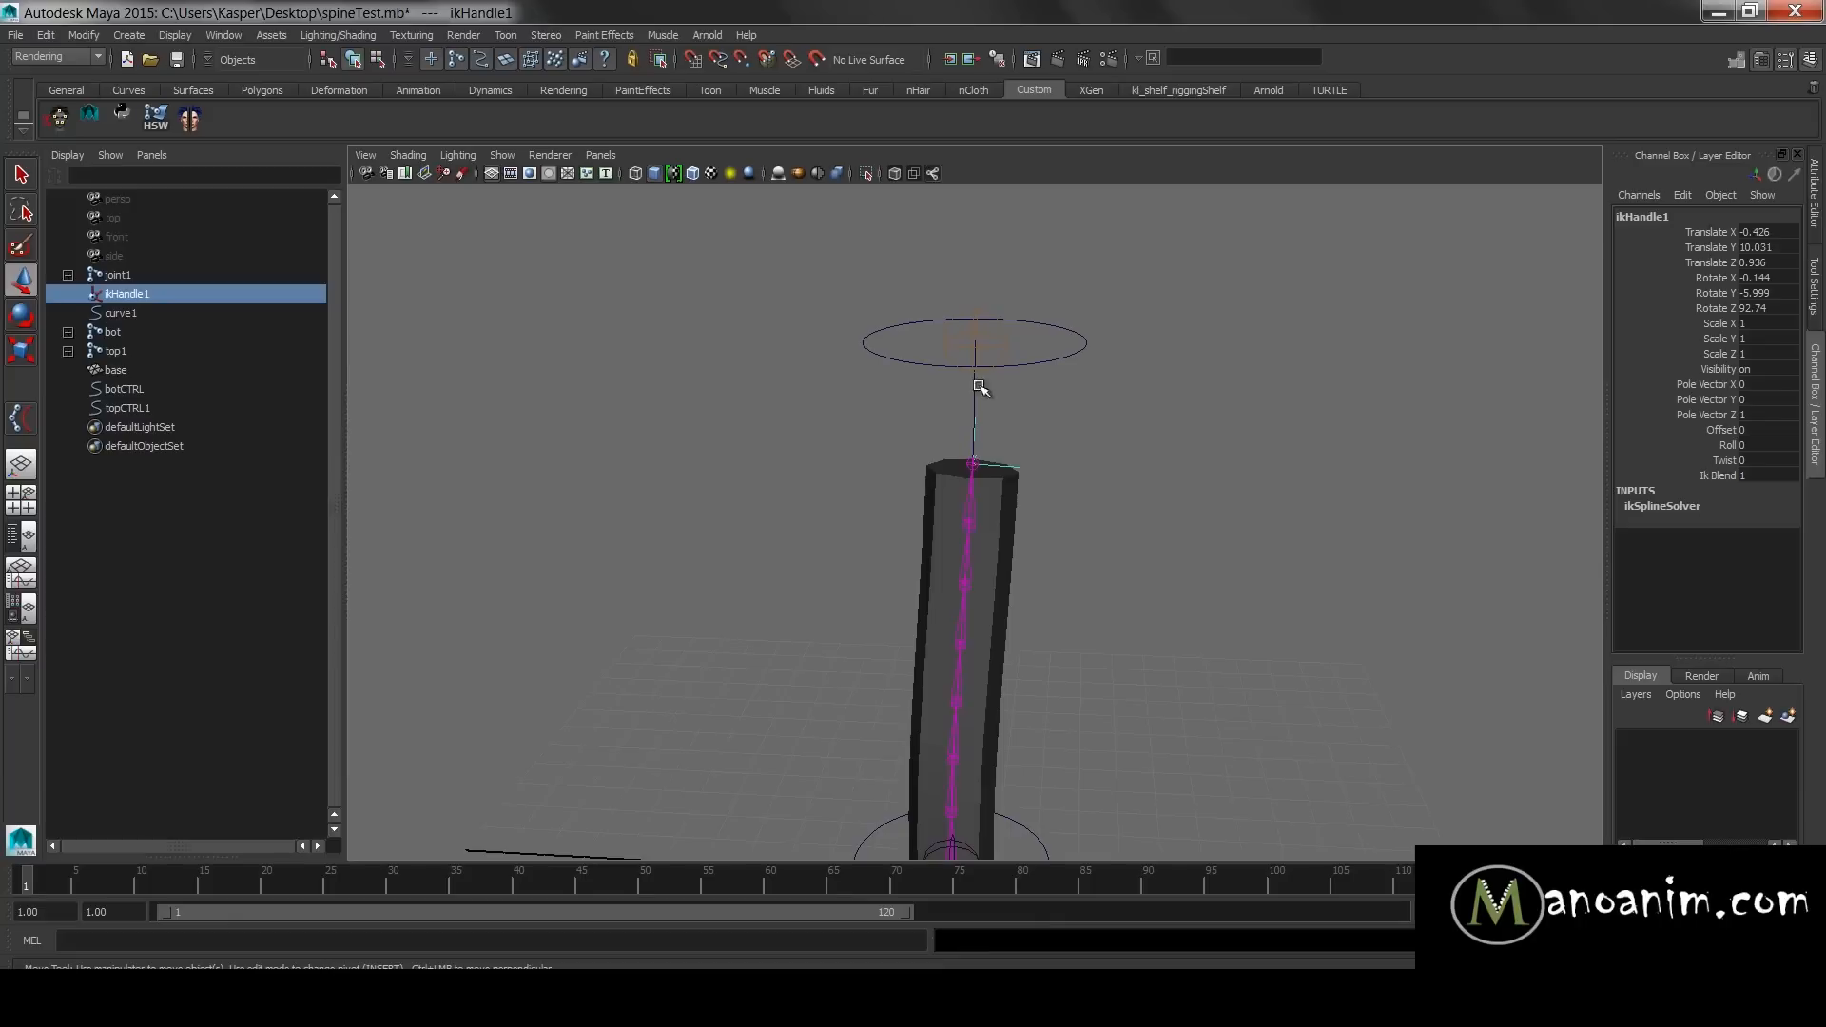
key(ctrl+z)
key(ctrl+z)
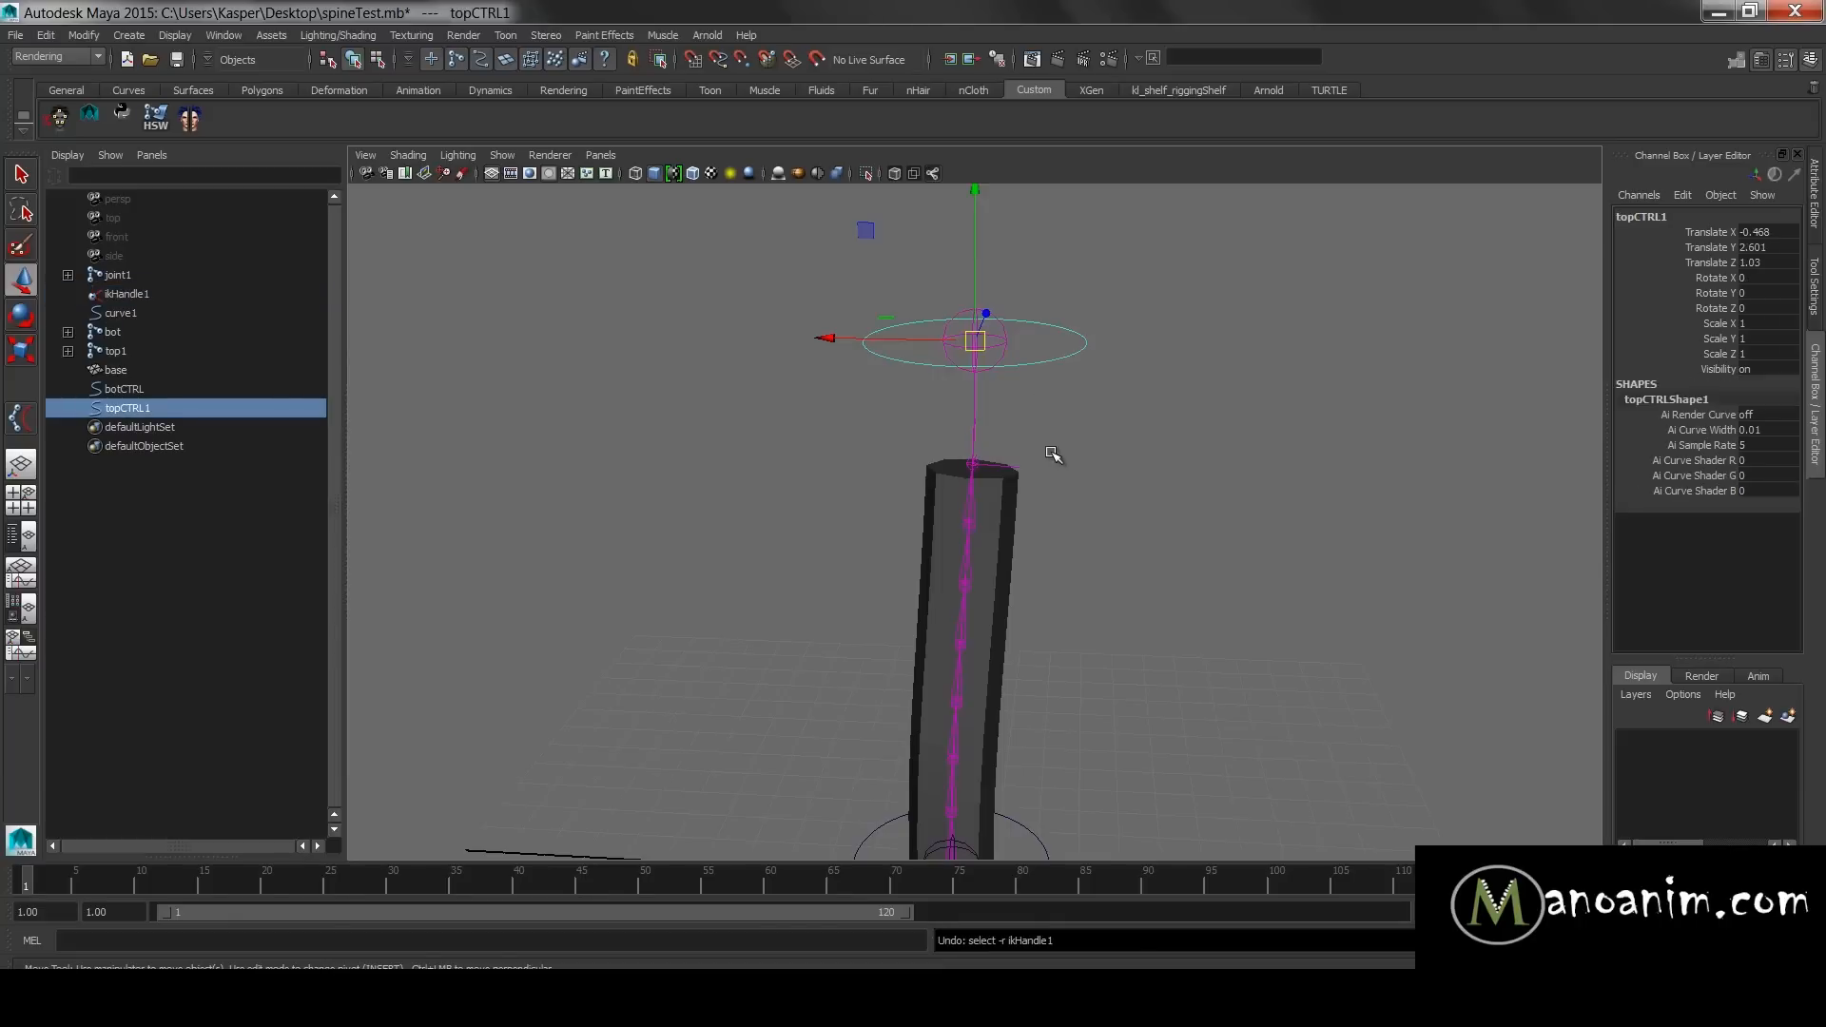
alt+right_drag(1137, 481, 1013, 461)
alt+middle_drag(1013, 461, 1003, 349)
alt+right_drag(1003, 349, 988, 586)
- Examine joint2's Scale X, Y and Z channels and those of joint5 in the spine chain
drag(912, 613, 1002, 643)
alt+drag(1070, 323, 1262, 326)
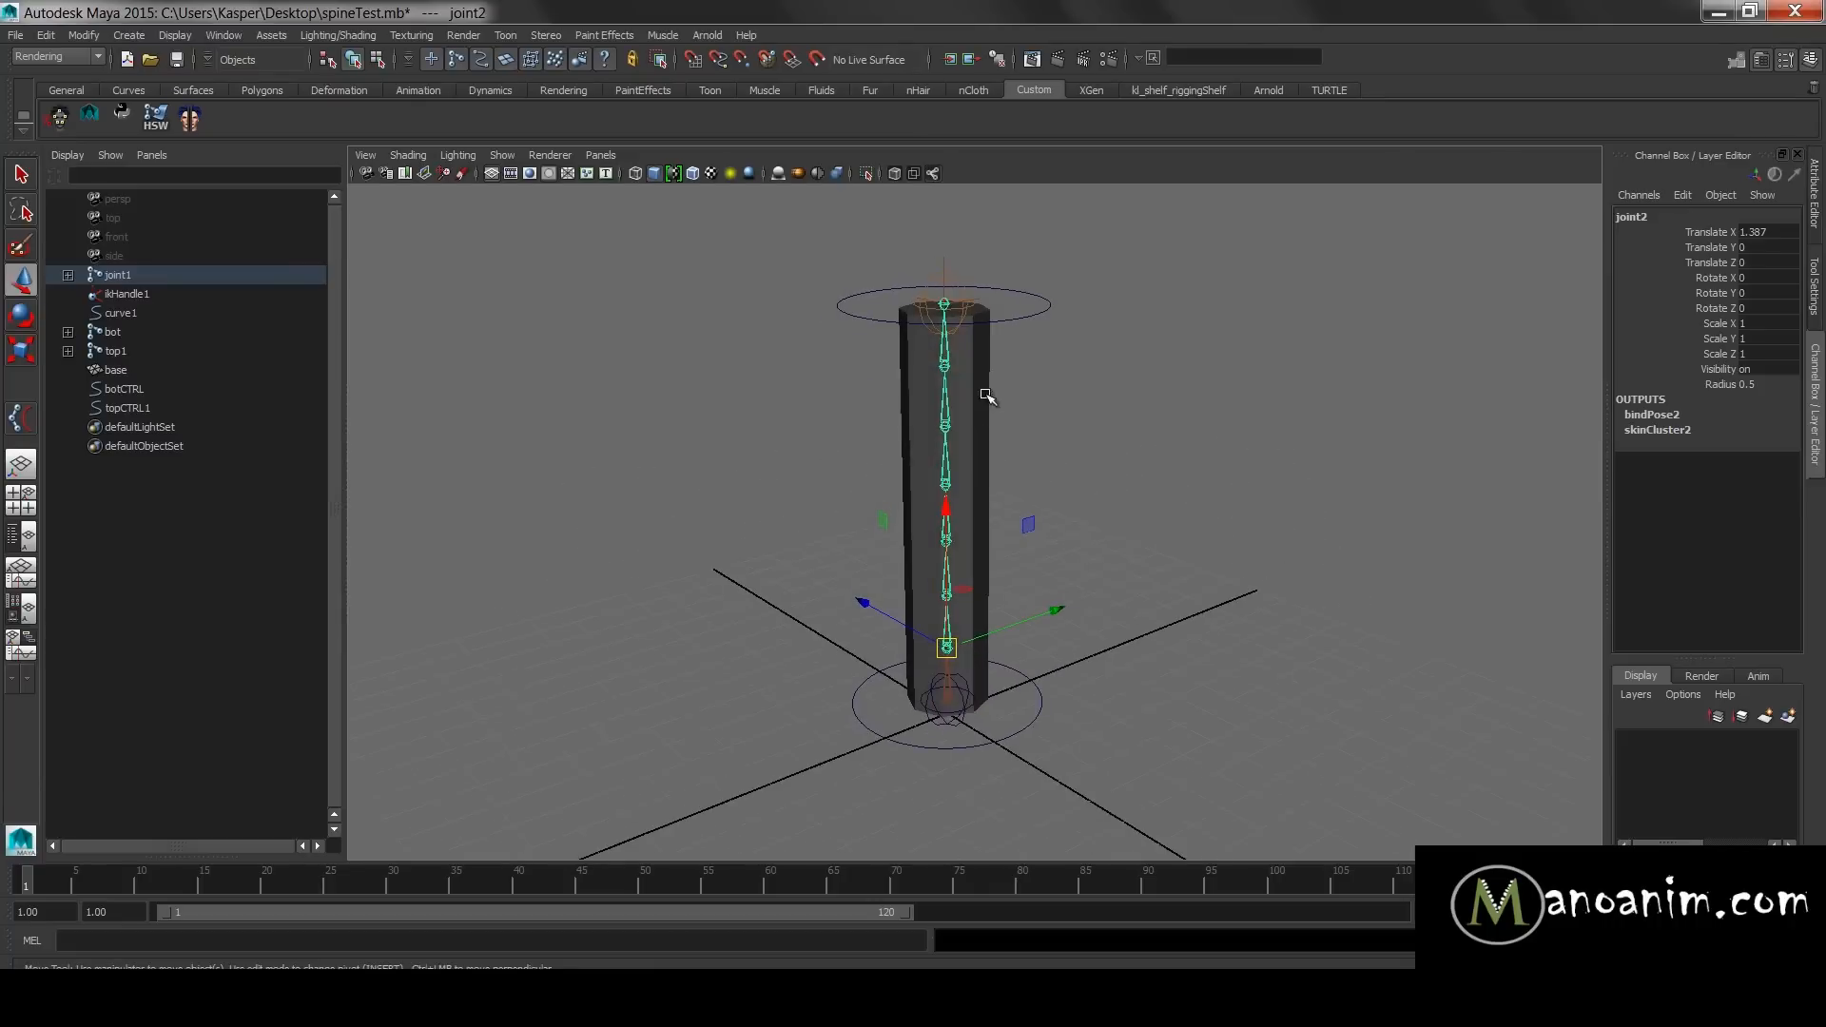
drag(1785, 331, 1765, 357)
scroll(1288, 469, up, 3)
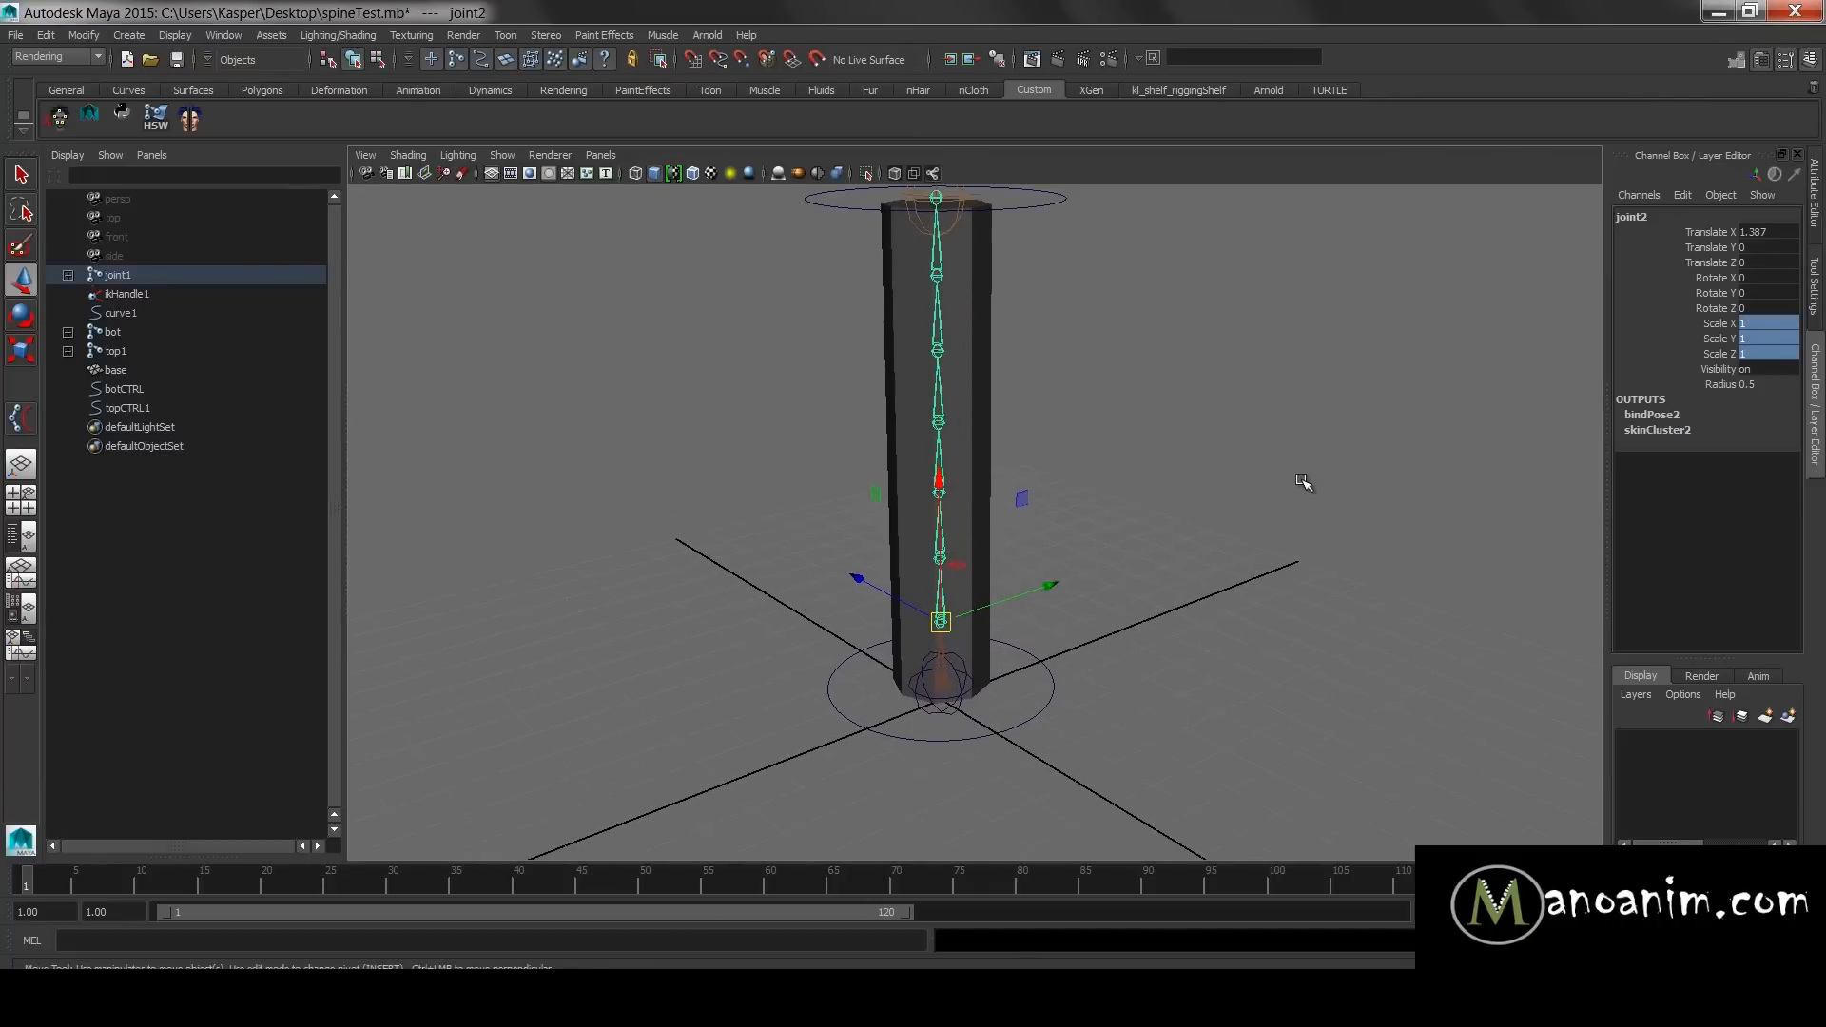
alt+middle_drag(1074, 417, 1090, 472)
drag(915, 450, 1008, 471)
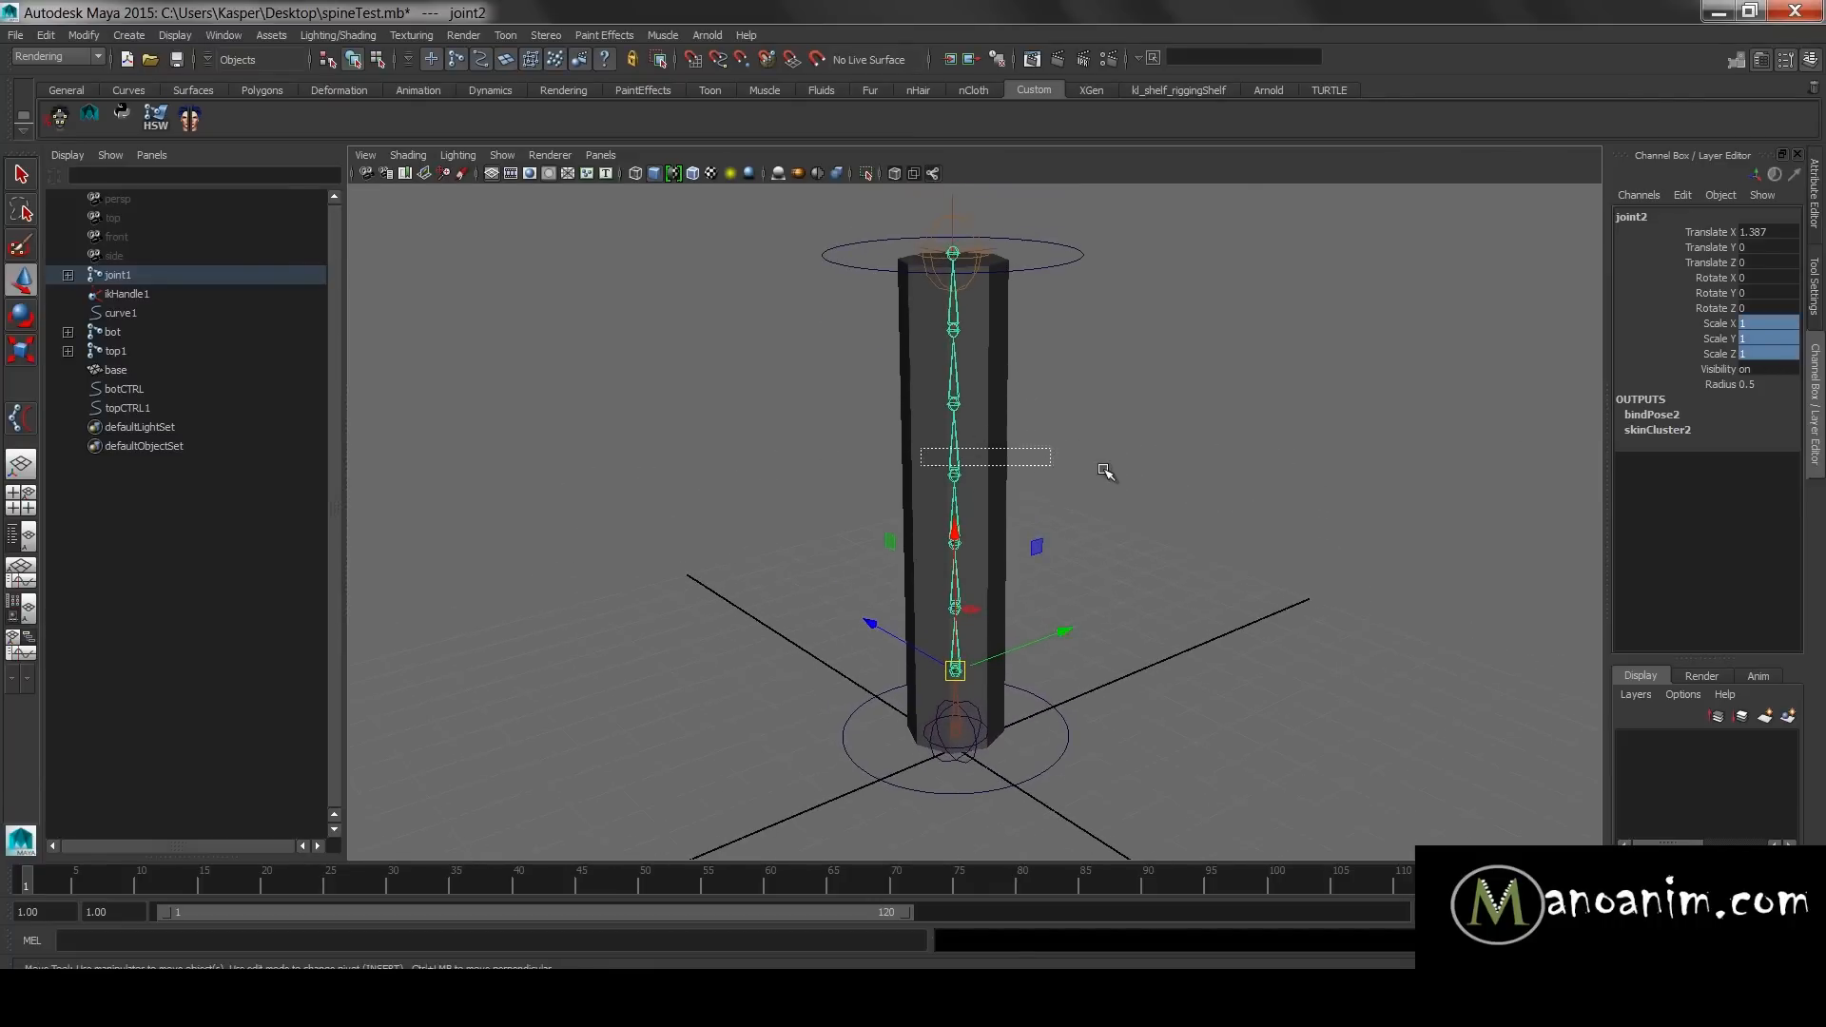
alt+middle_drag(1109, 342, 1223, 497)
alt+right_drag(1223, 497, 1315, 498)
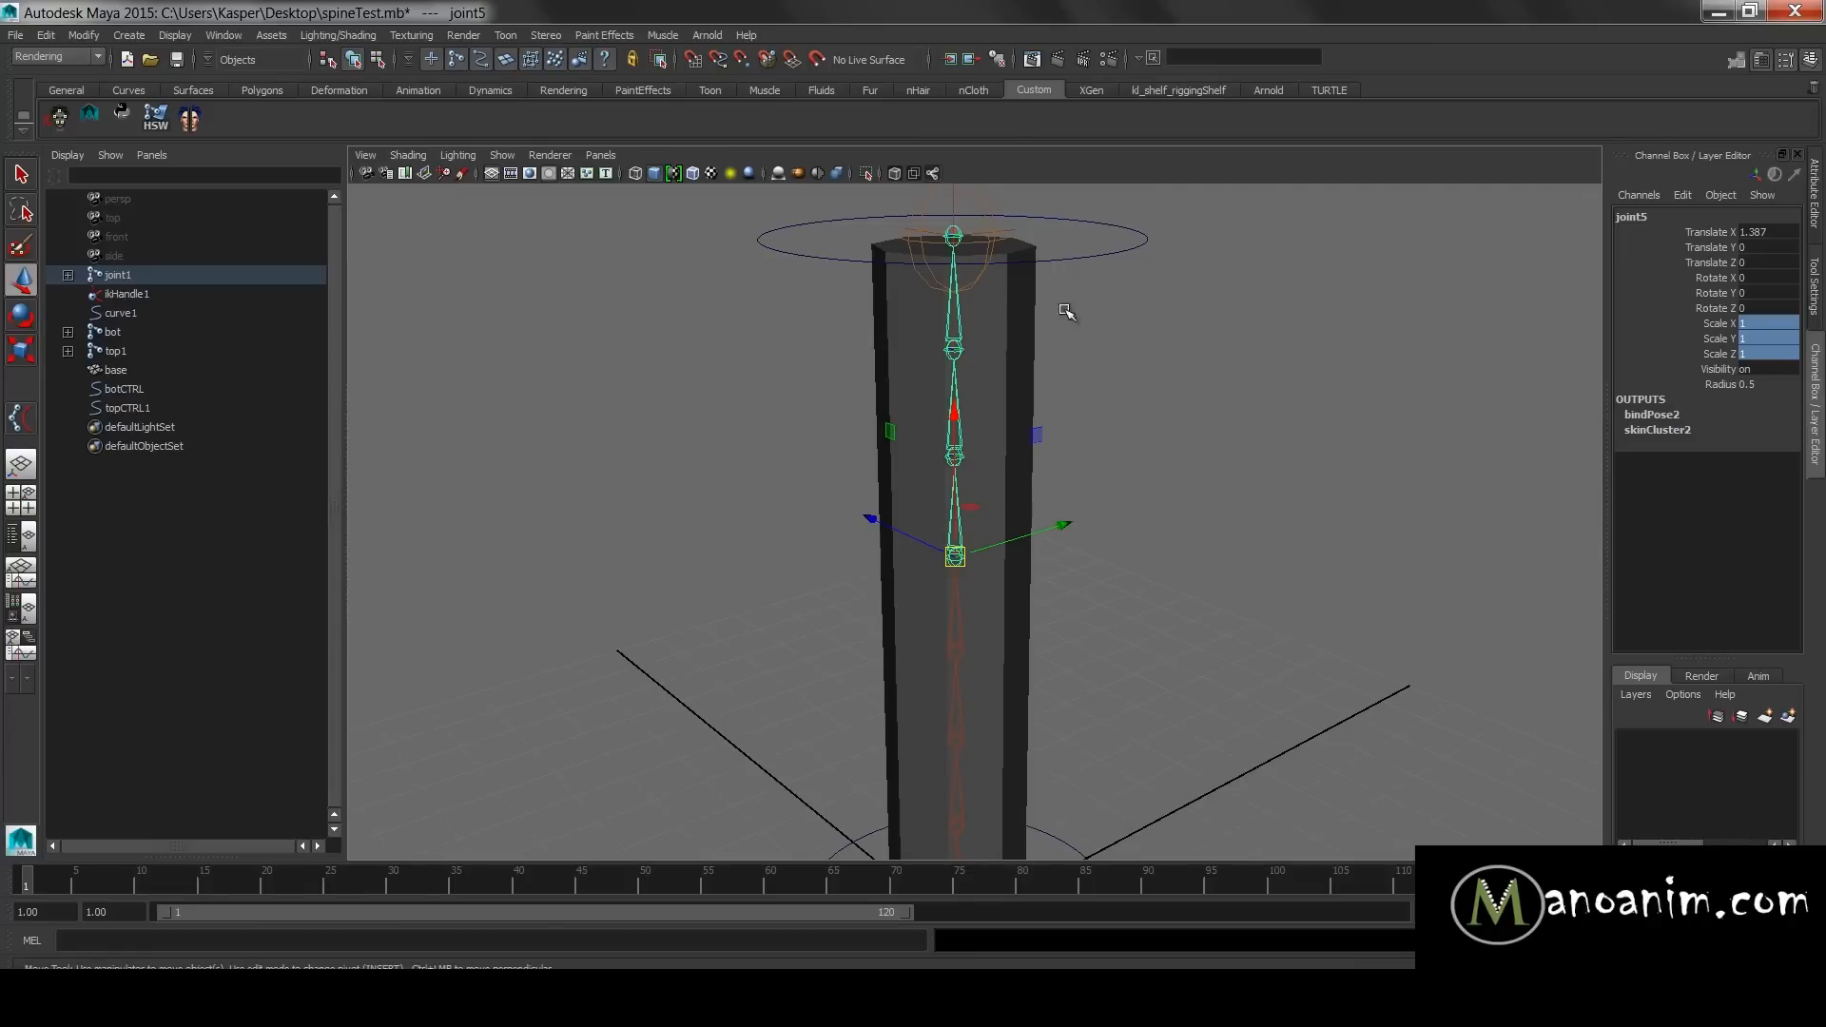
- Raise topCTRL1 above the cylinder and select the stretched spline curve, curve1
click(1084, 222)
alt+right_drag(1090, 285, 1020, 325)
drag(958, 321, 959, 162)
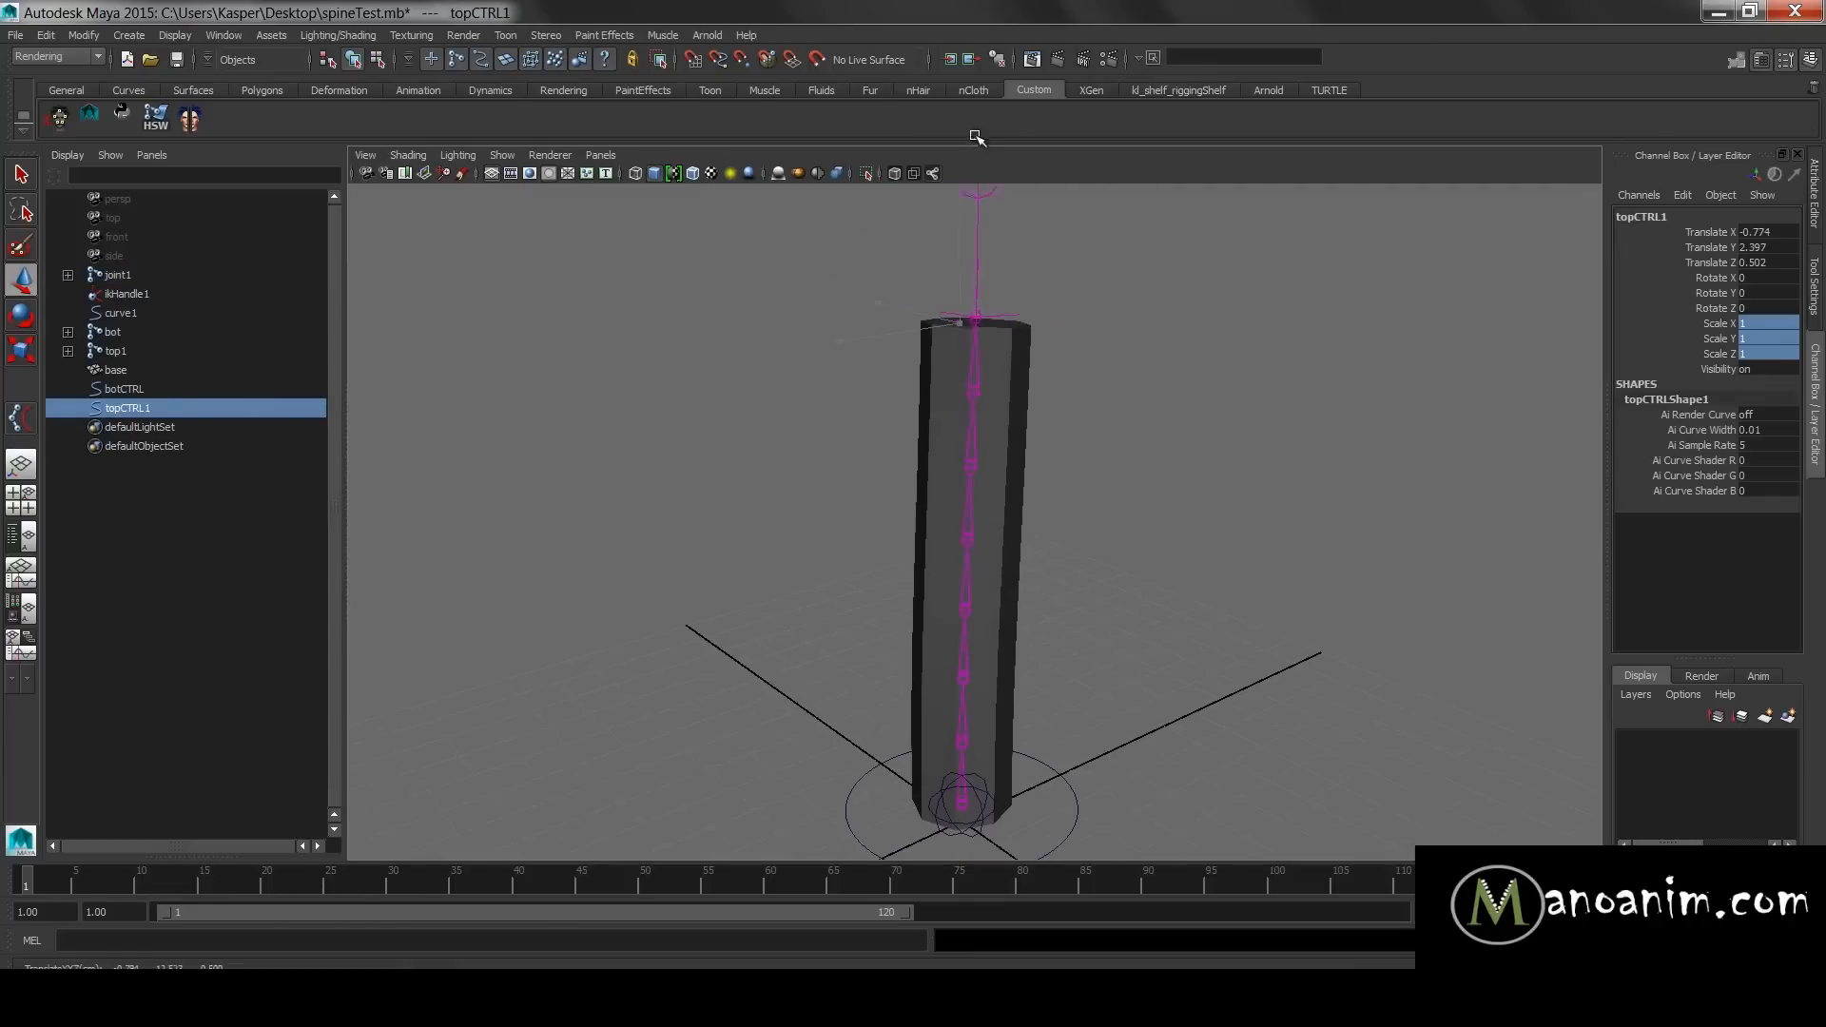
drag(919, 261, 1141, 240)
key(f)
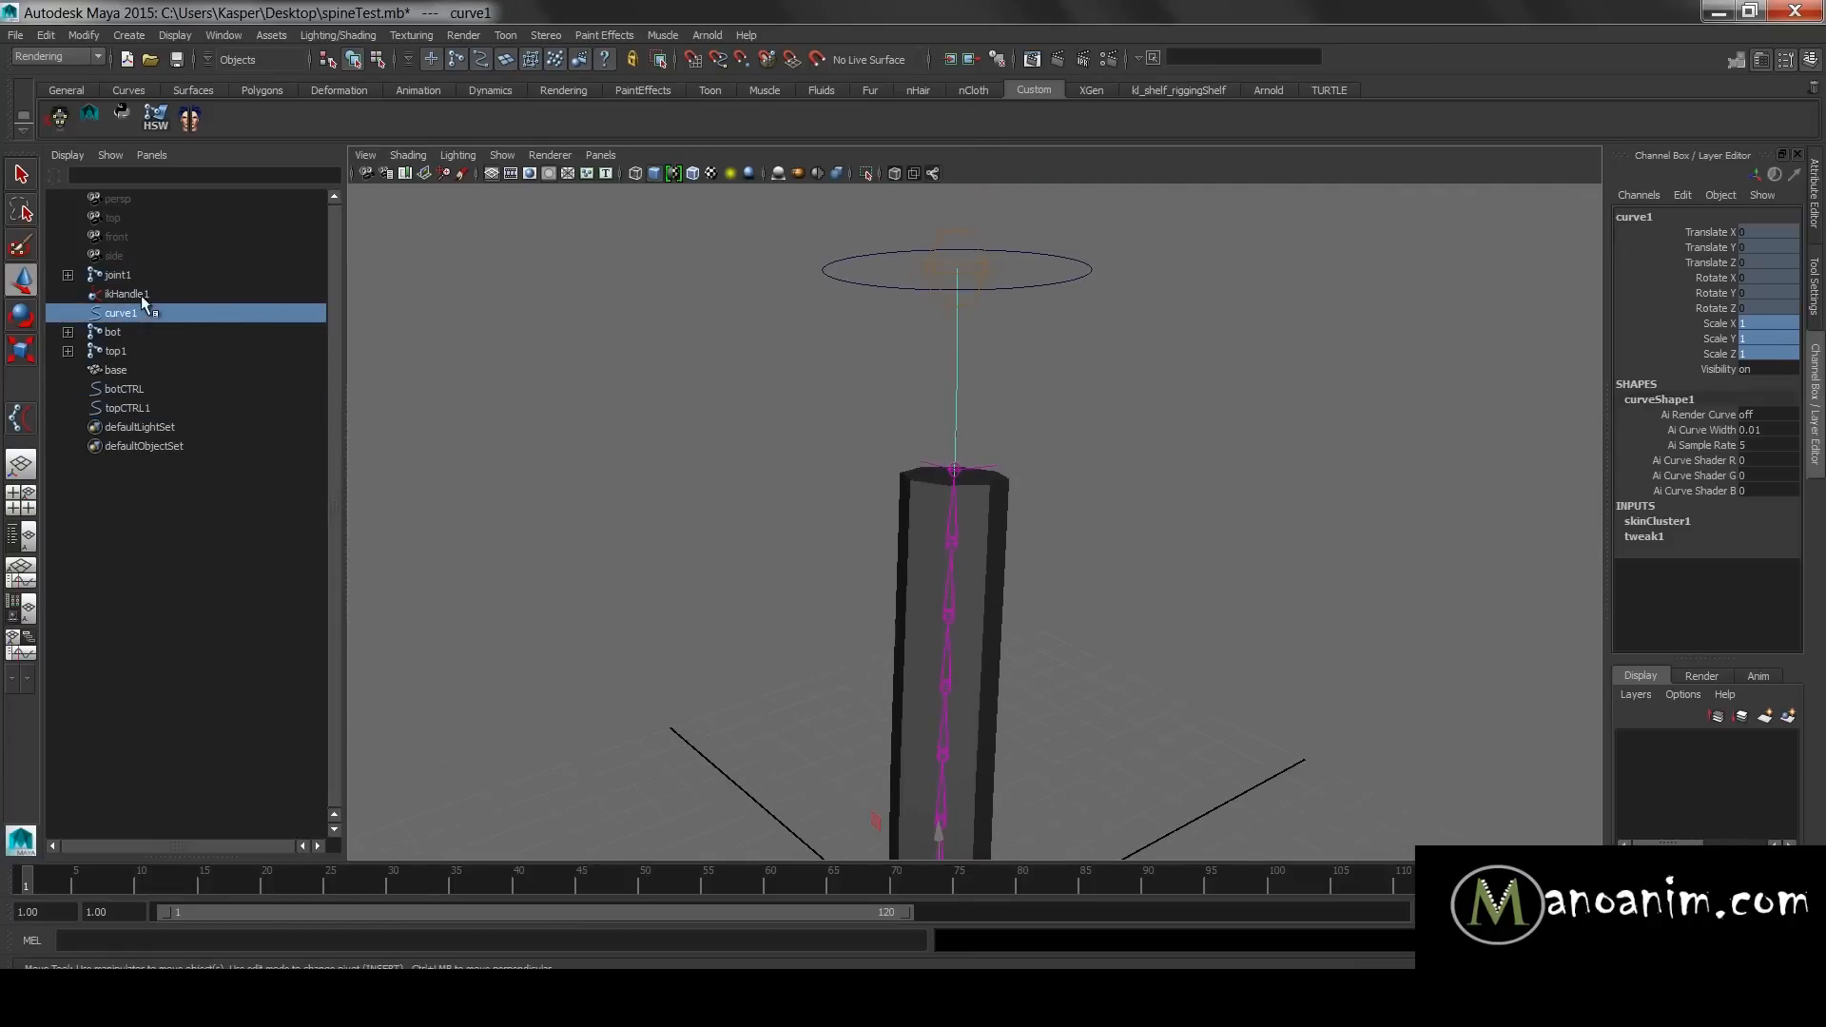
- Examine the Scale X channel of joint7 and the joints just below it in the spine chain, and clear the selection
alt+drag(1089, 463, 1021, 388)
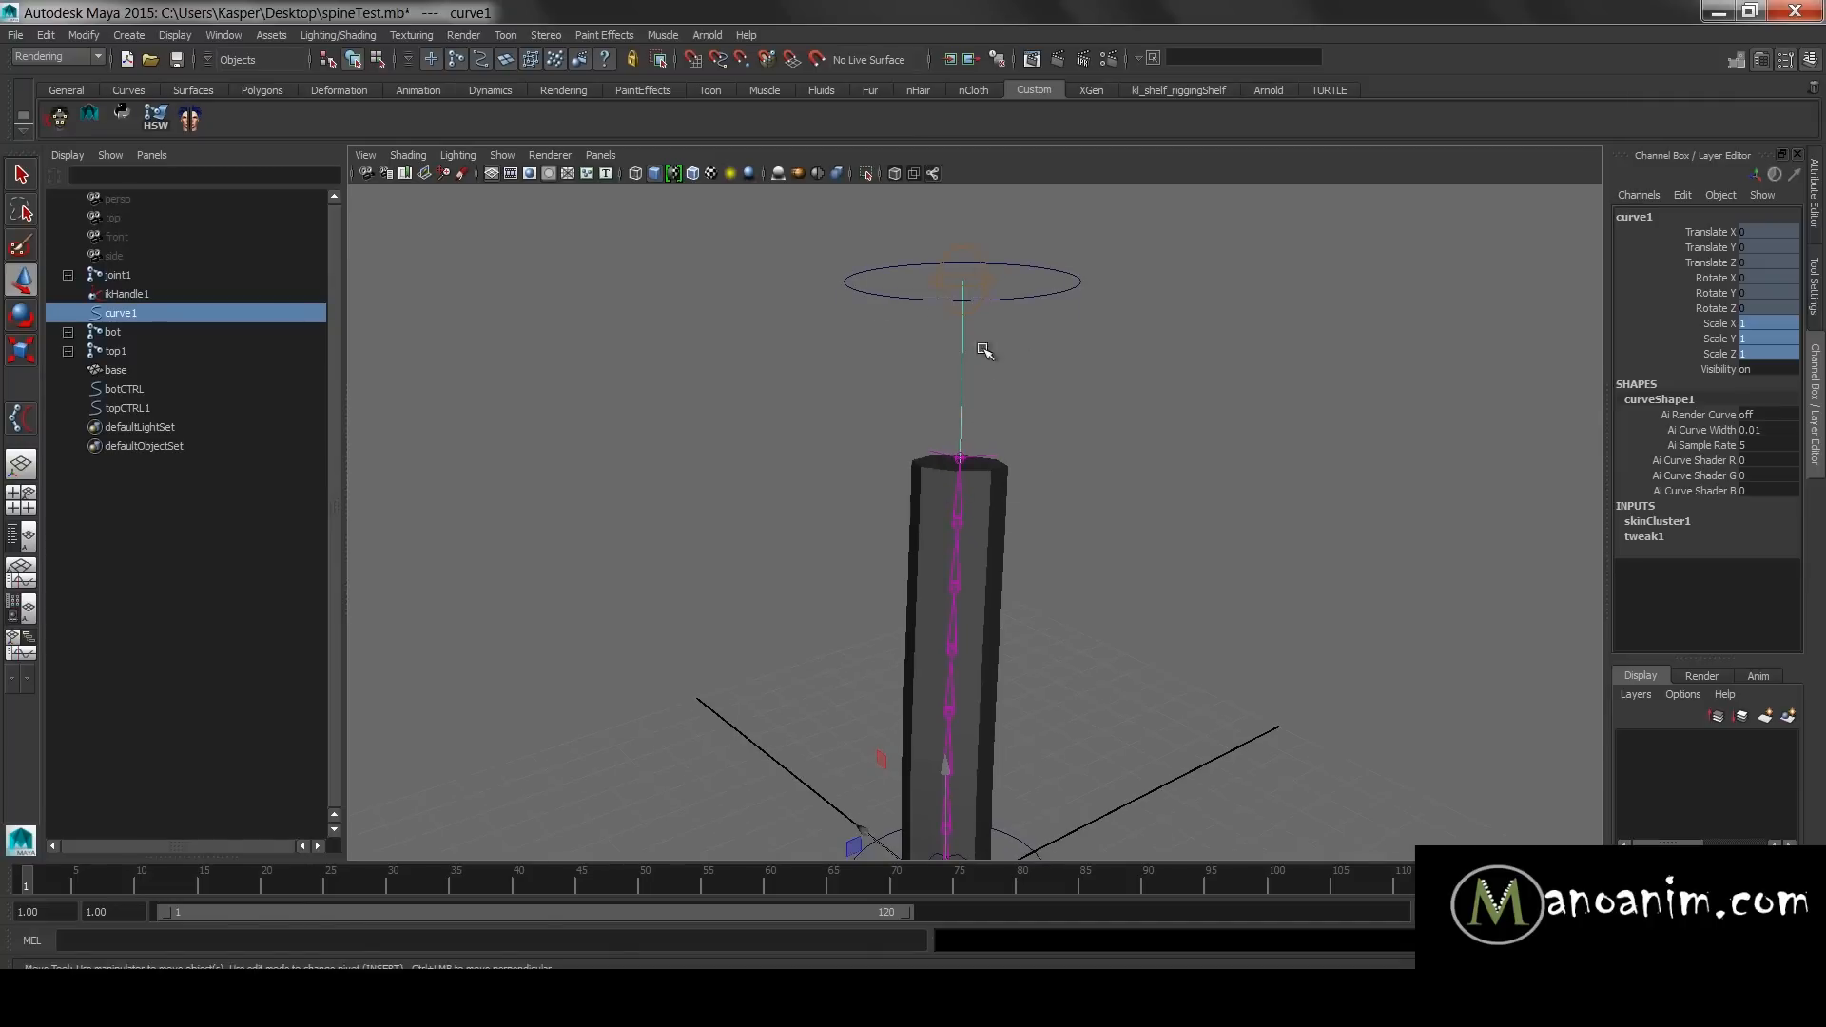
click(956, 521)
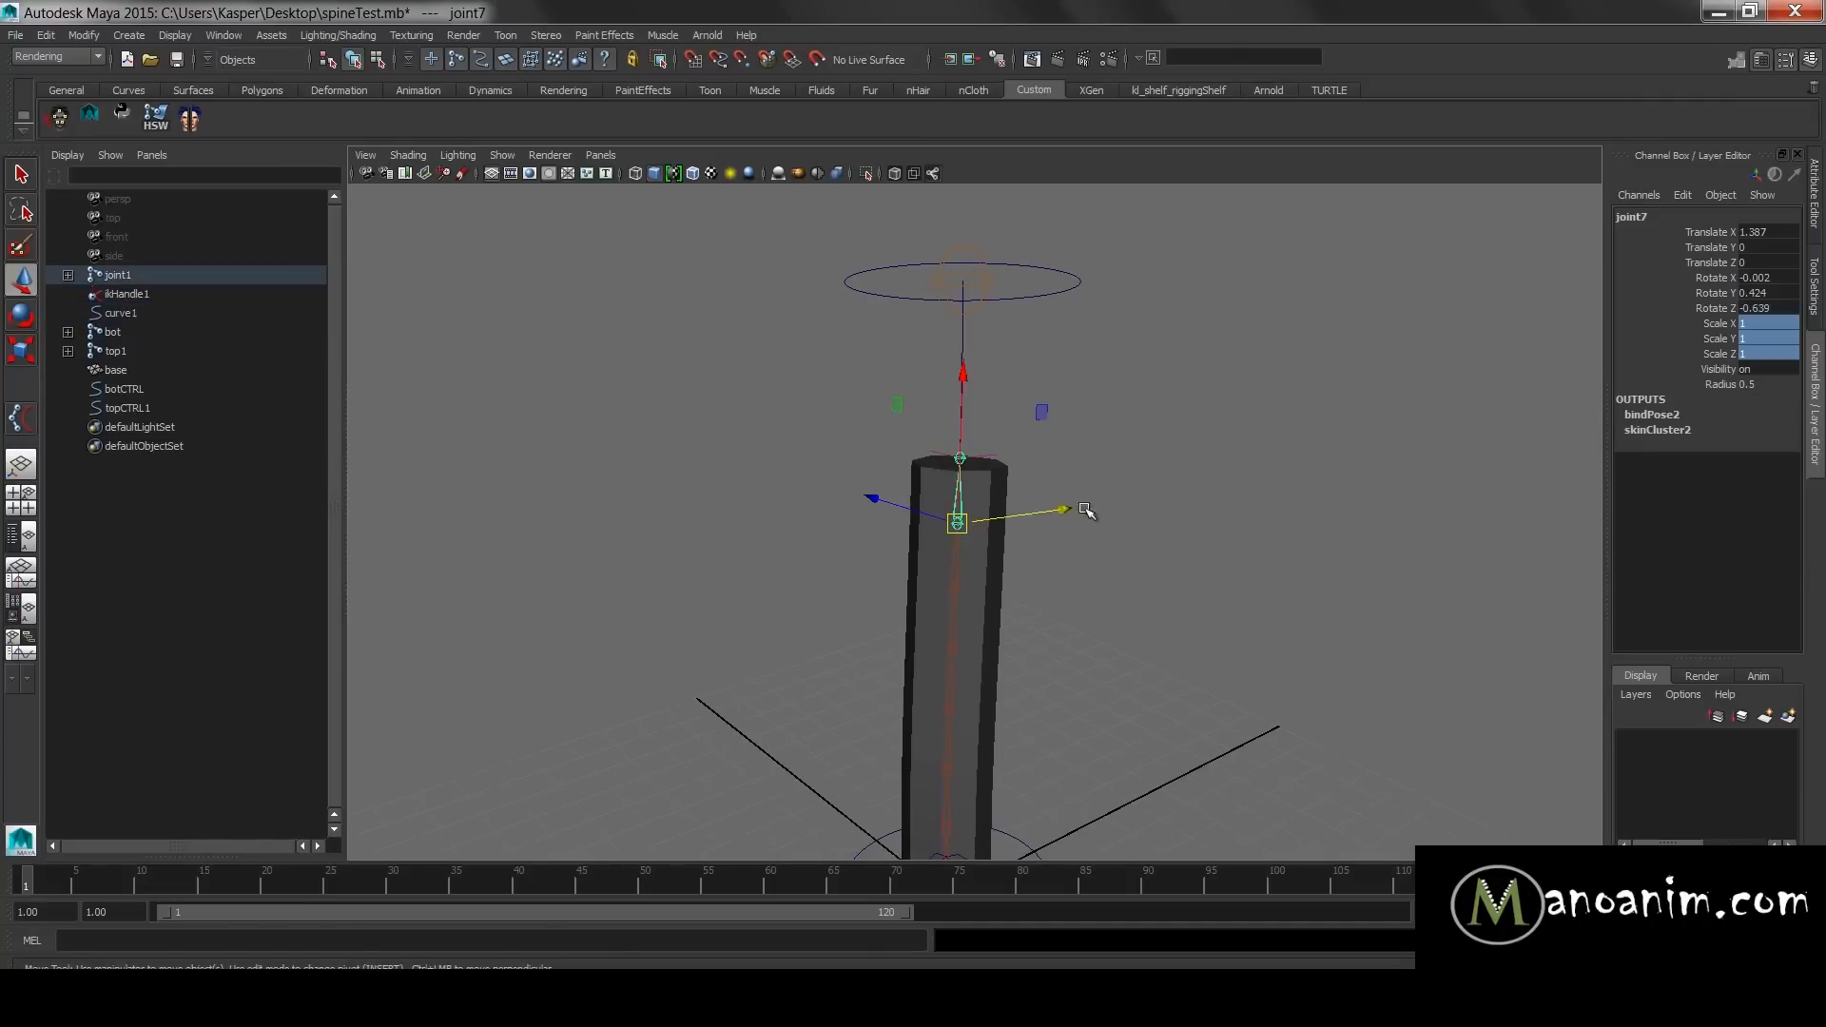
click(1729, 327)
key(r)
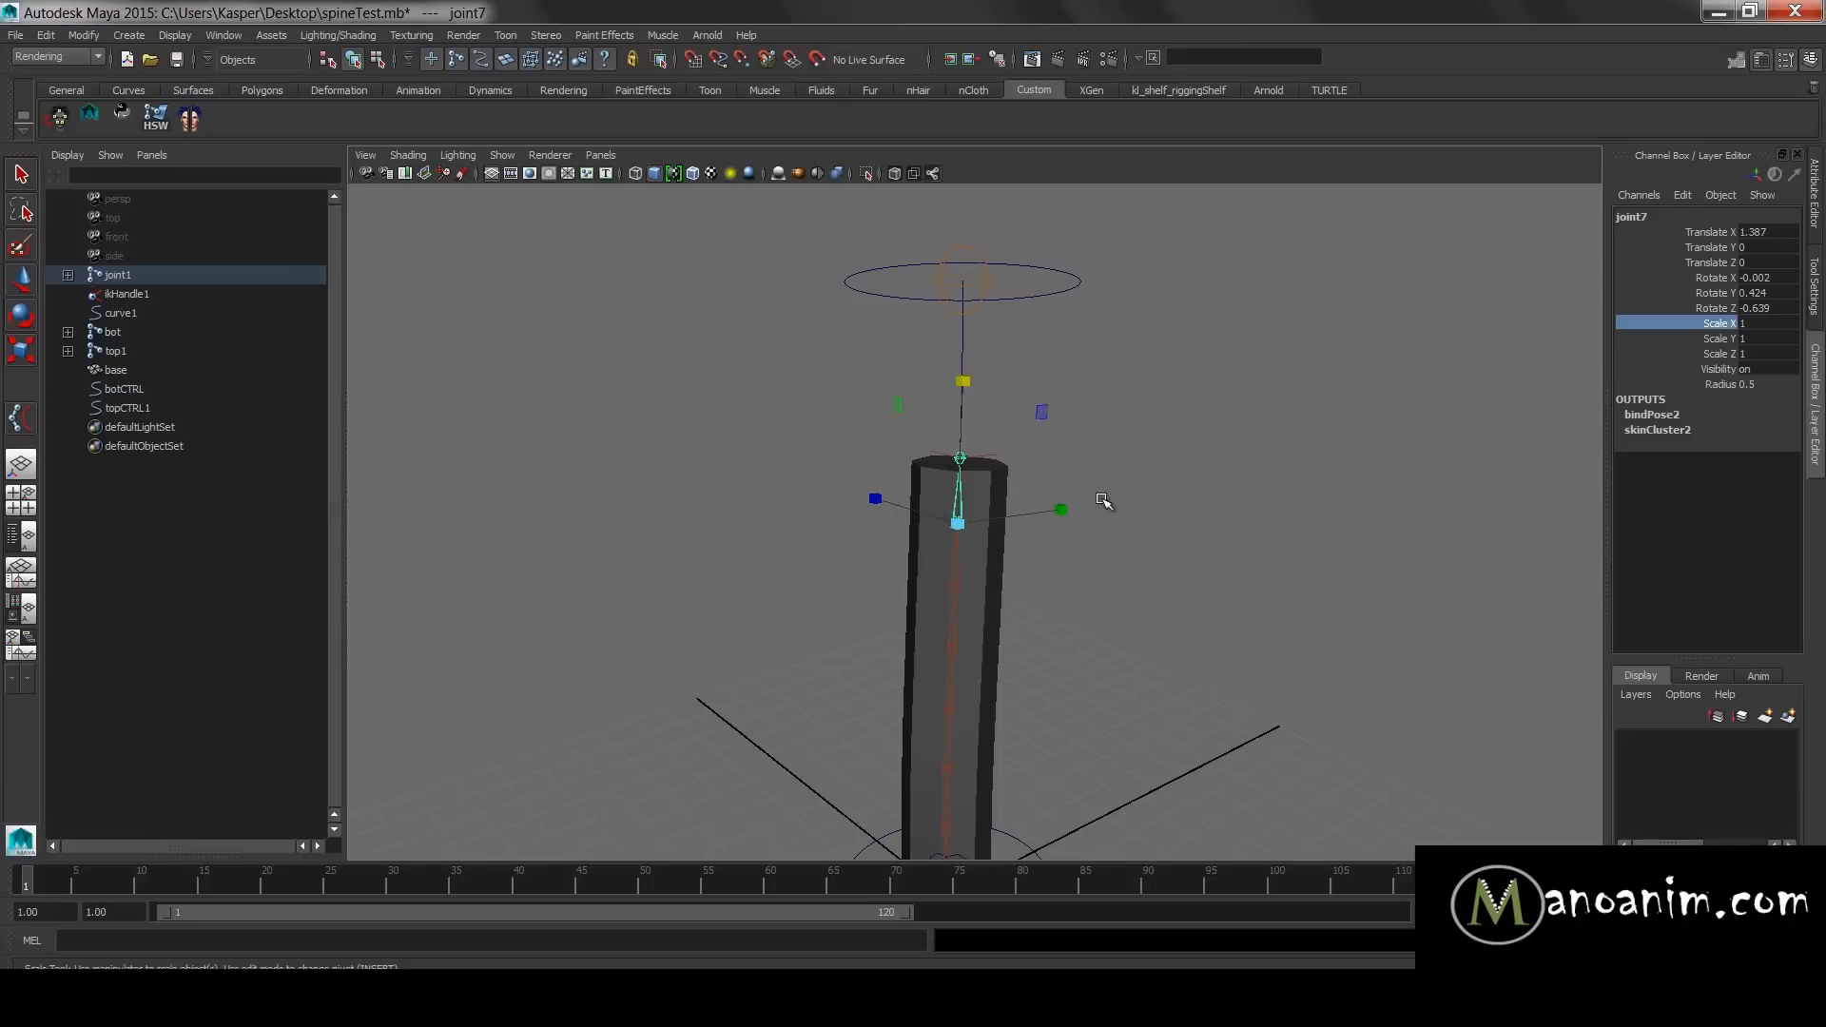
shift+drag(885, 594, 991, 561)
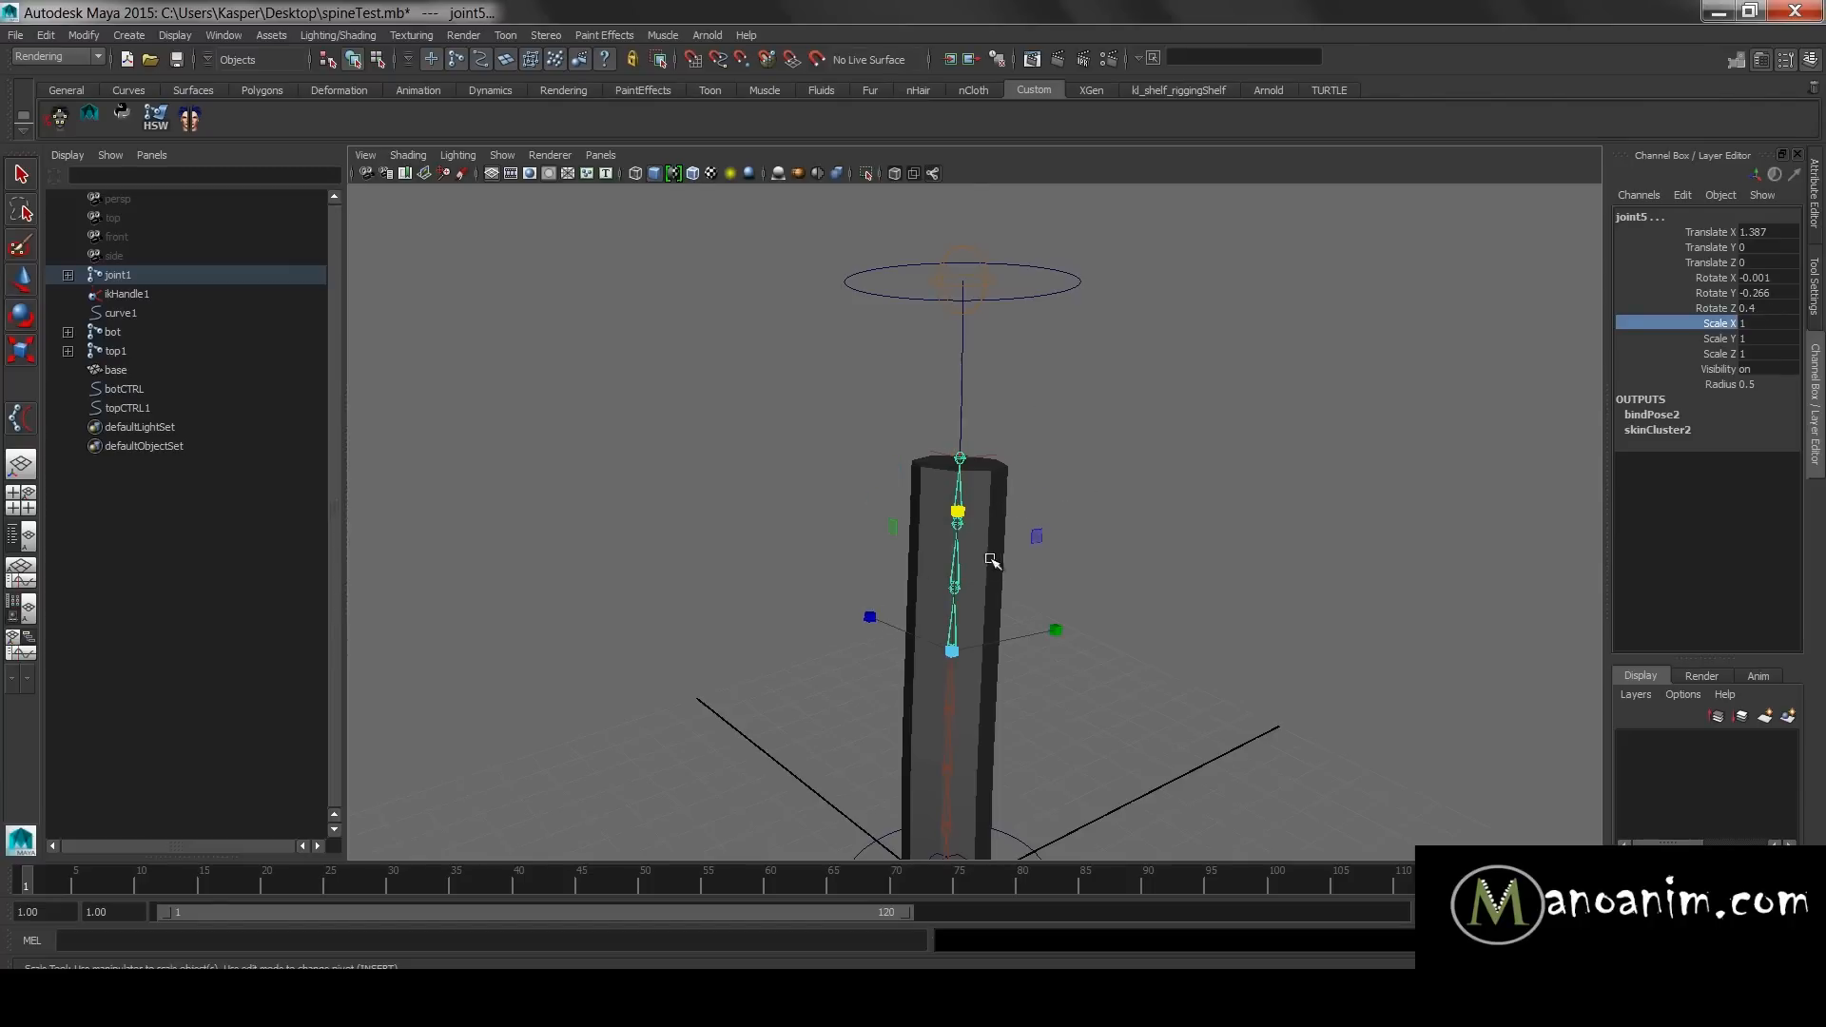
key(ctrl+z)
key(ctrl+z)
key(ctrl+z)
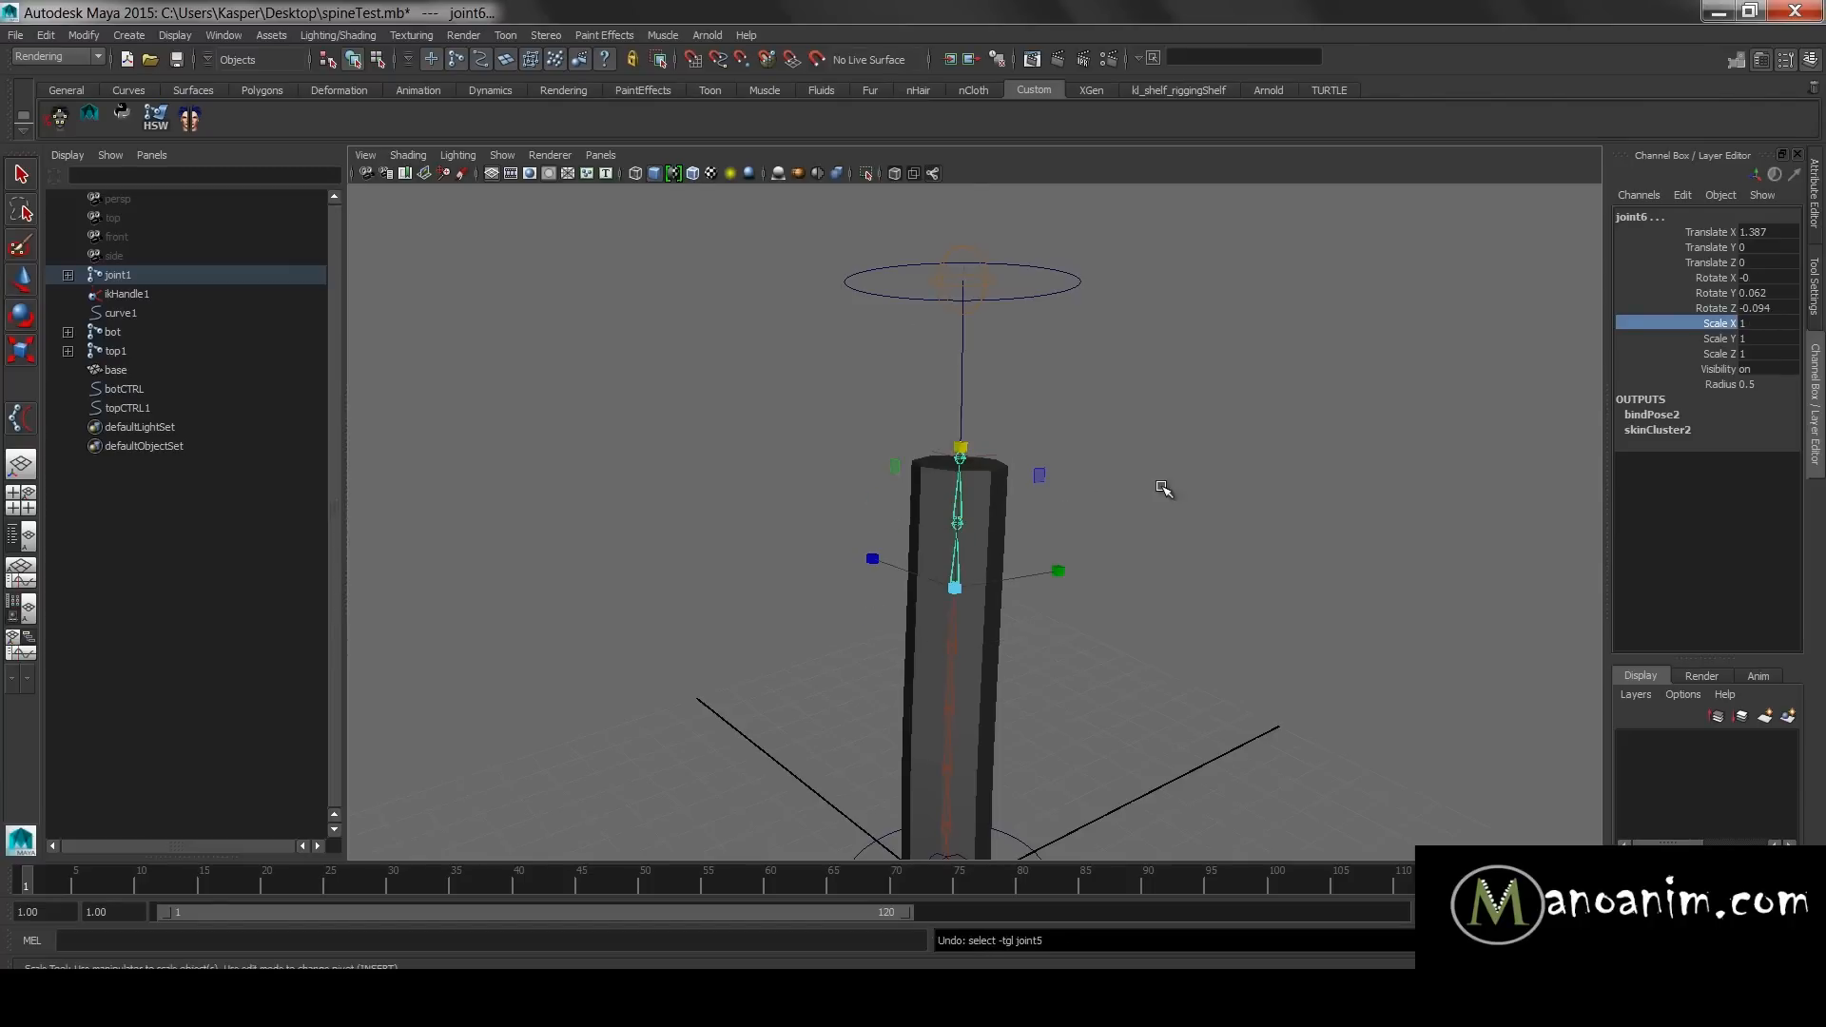
click(1231, 422)
key(w)
- Select topCTRL1 and reset its Translate X, Y and Z to 0
alt+right_drag(1111, 411, 1063, 416)
alt+middle_drag(1063, 417, 1074, 358)
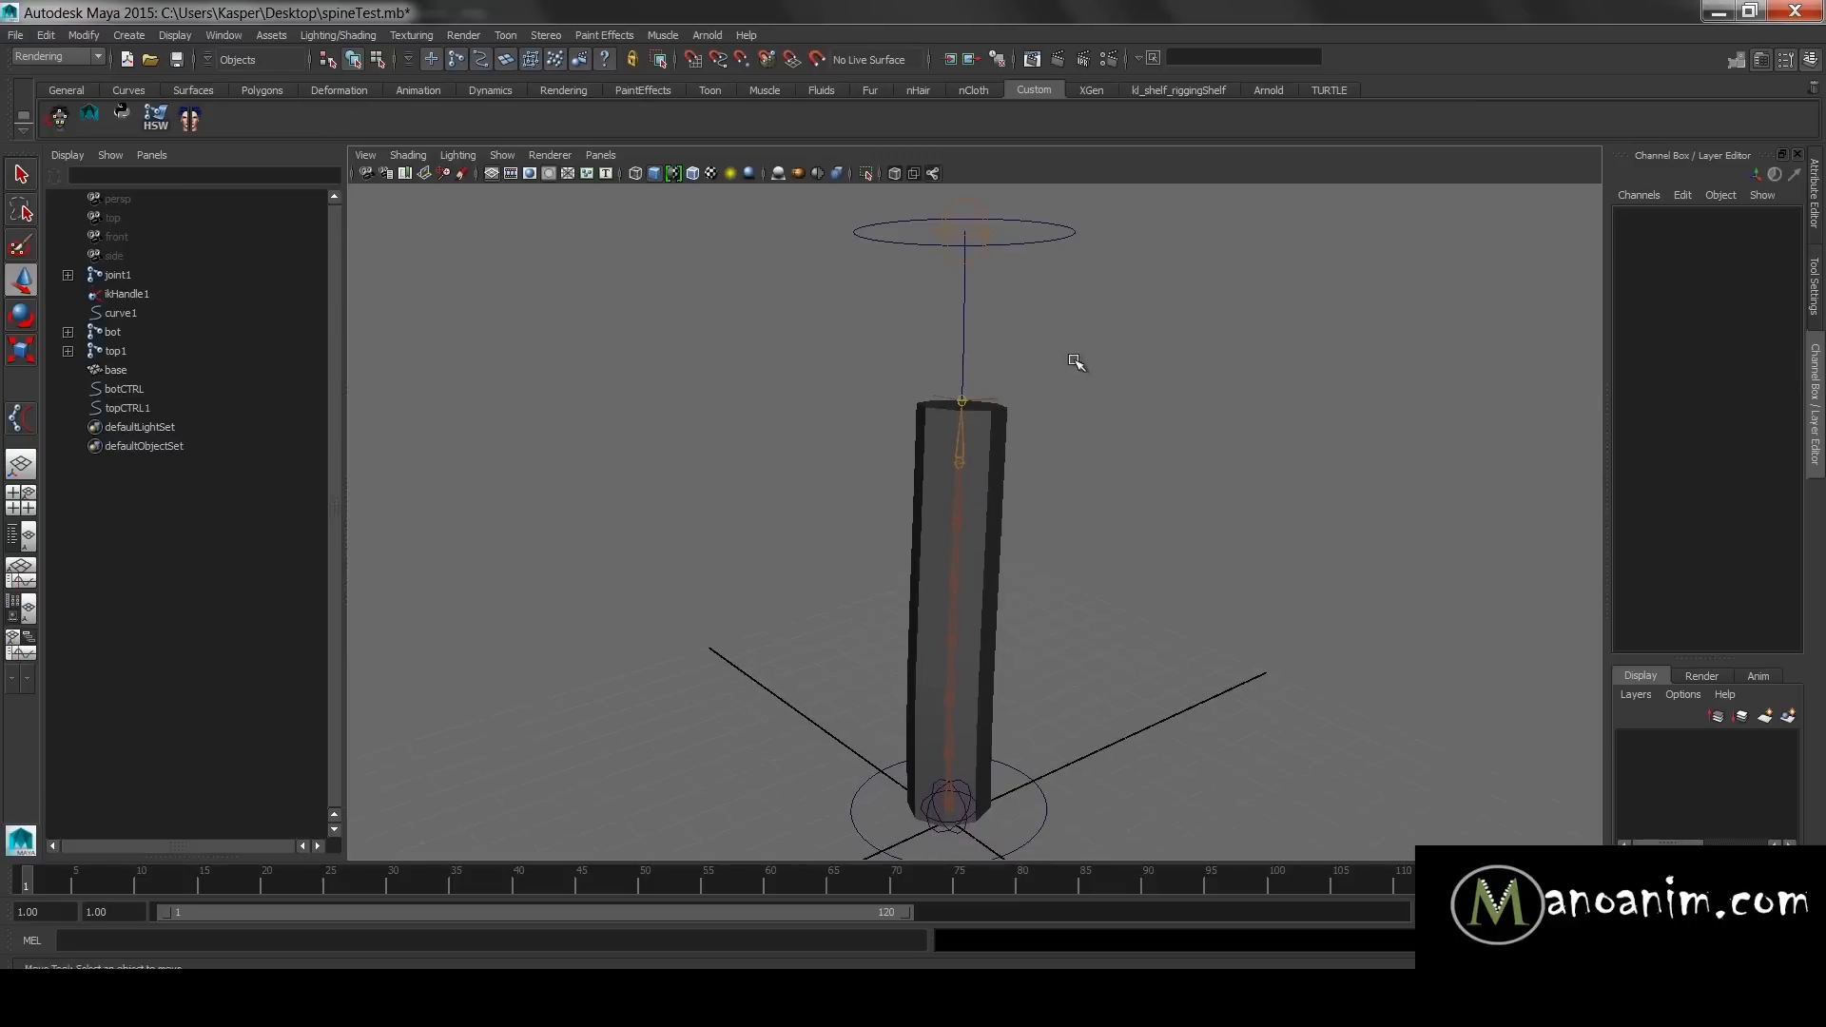
drag(1050, 286, 1095, 195)
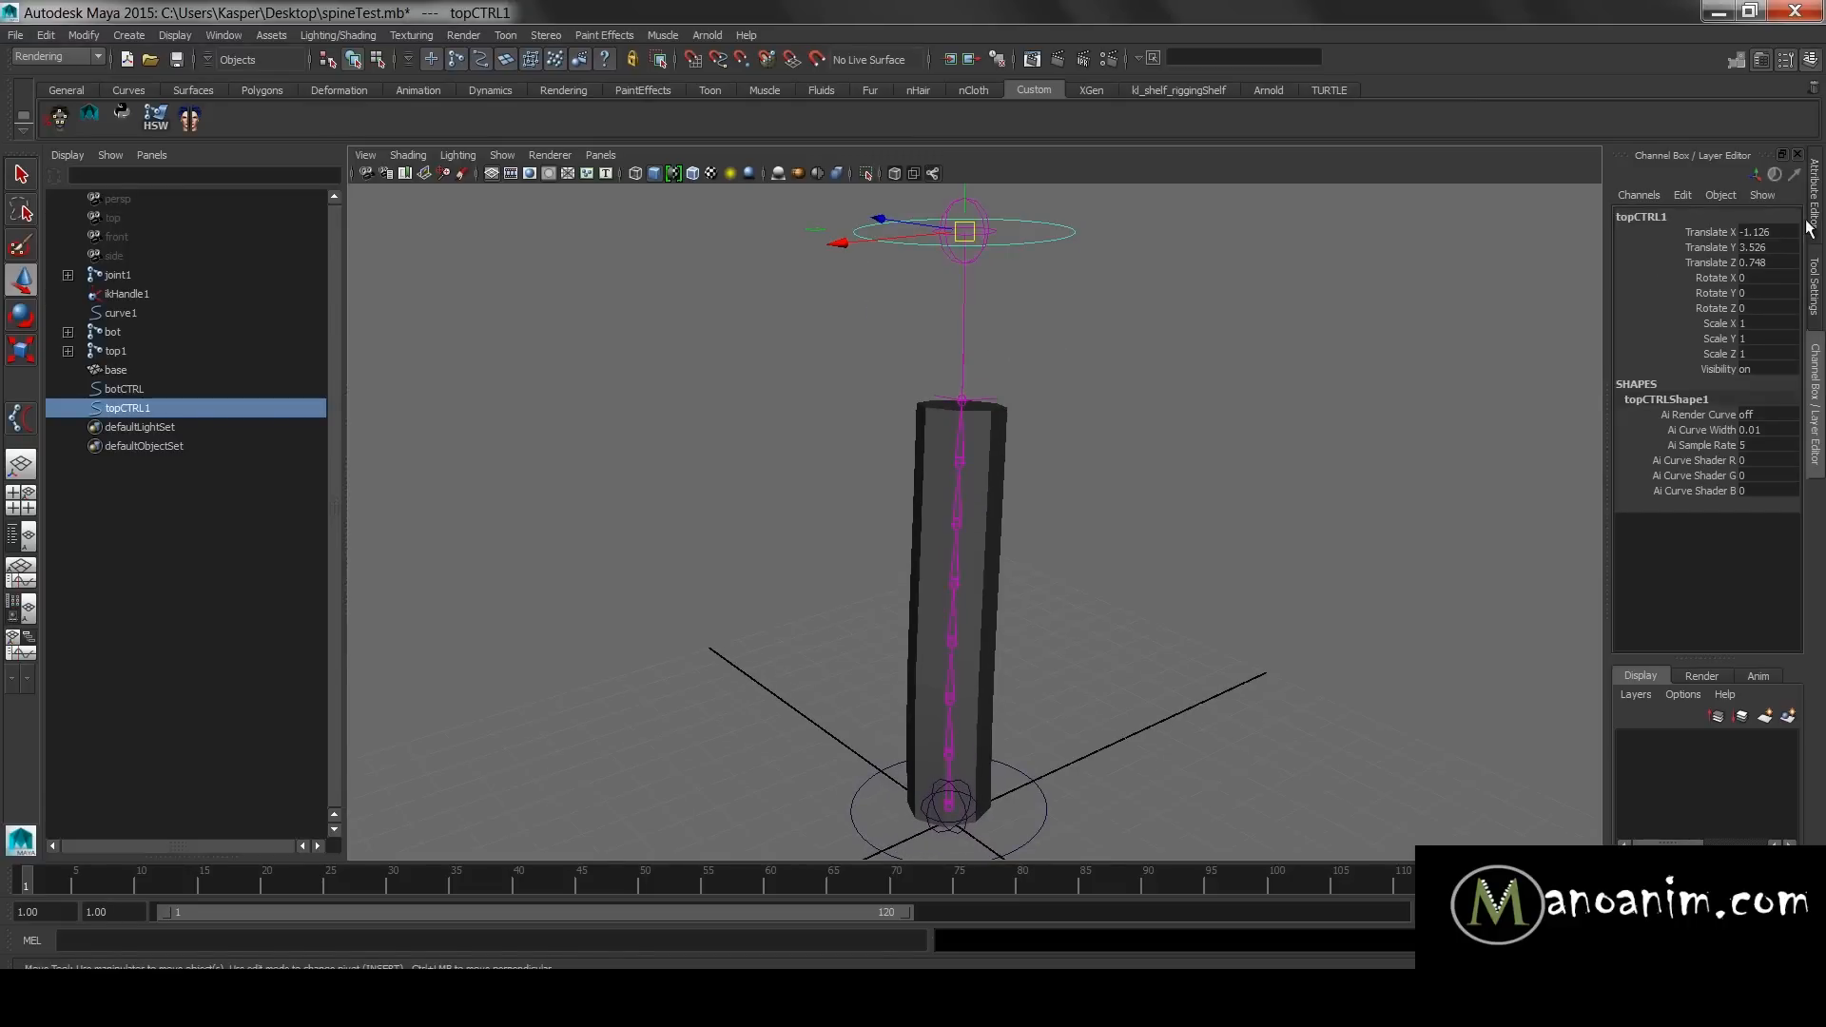
drag(1788, 232, 1775, 255)
shift+click(1765, 263)
text(0)
key(Return)
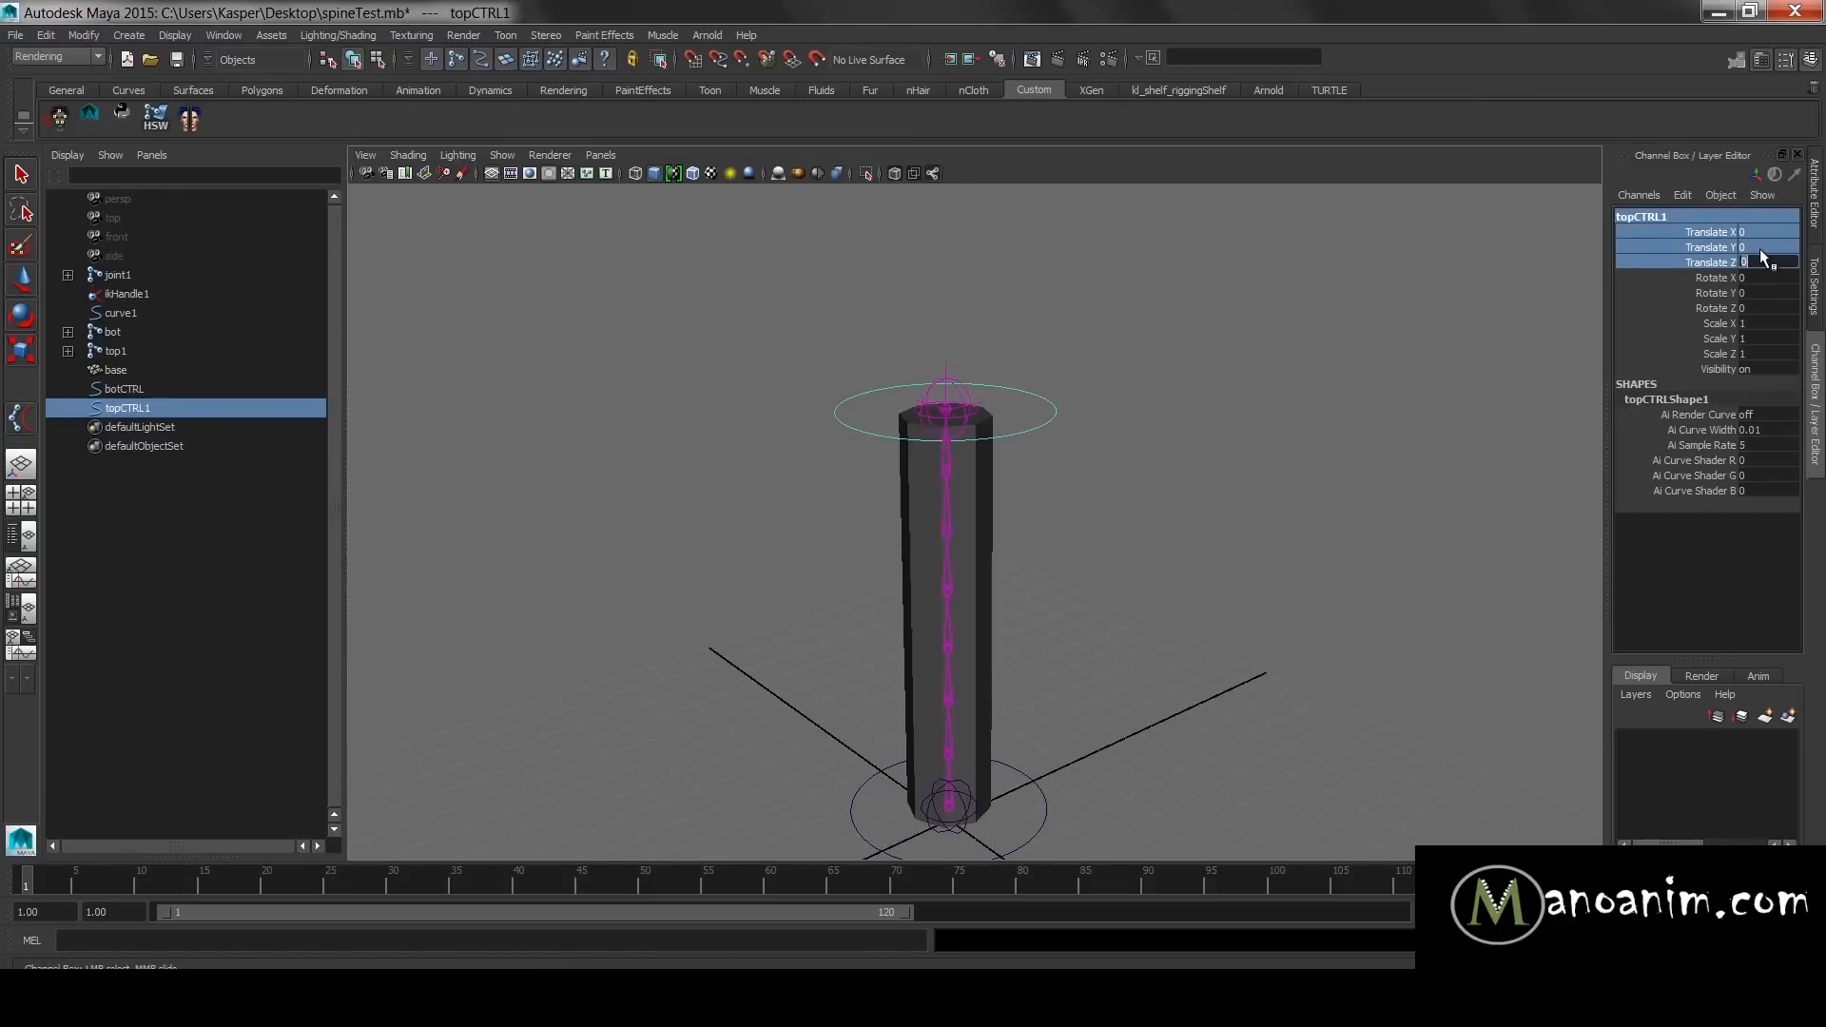
- Deselect the upper control circle and open the Node Editor, keeping the whole spine in view
click(821, 291)
key(w)
alt+right_drag(1084, 534, 1035, 456)
alt+middle_drag(1088, 540, 1084, 494)
alt+right_drag(1084, 494, 1021, 364)
key(space)
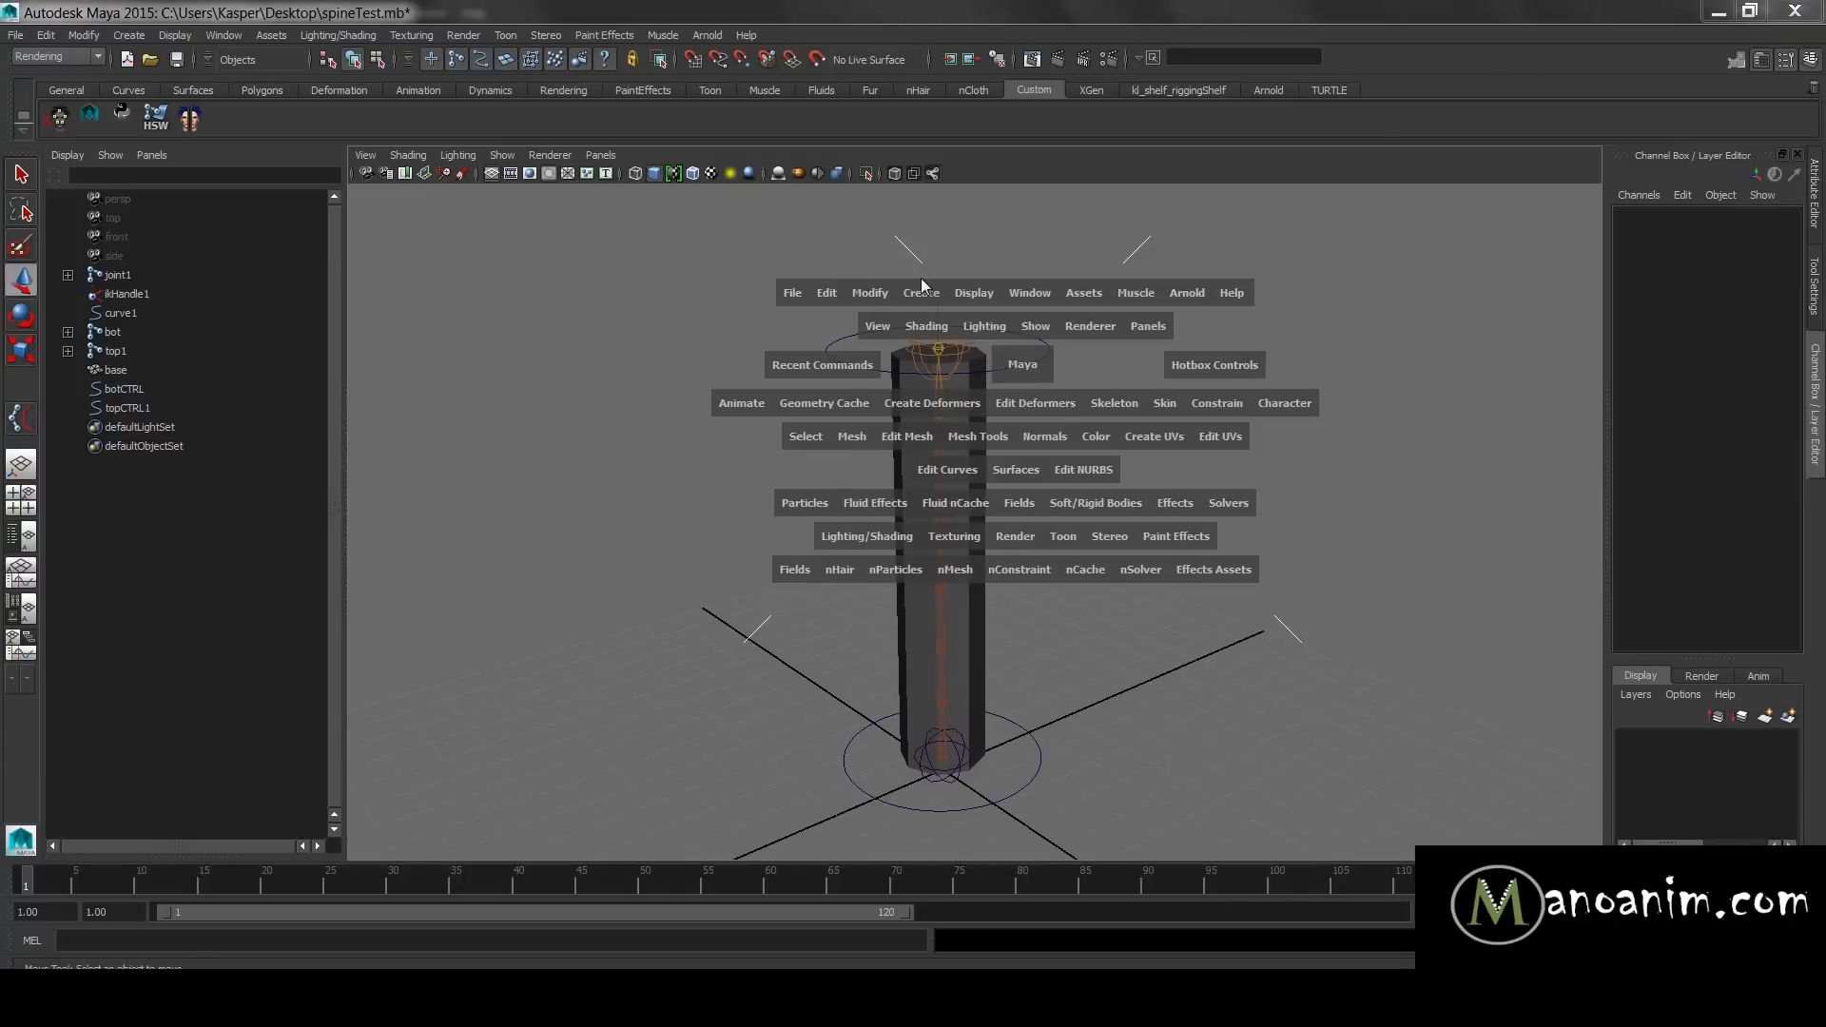
click(1010, 290)
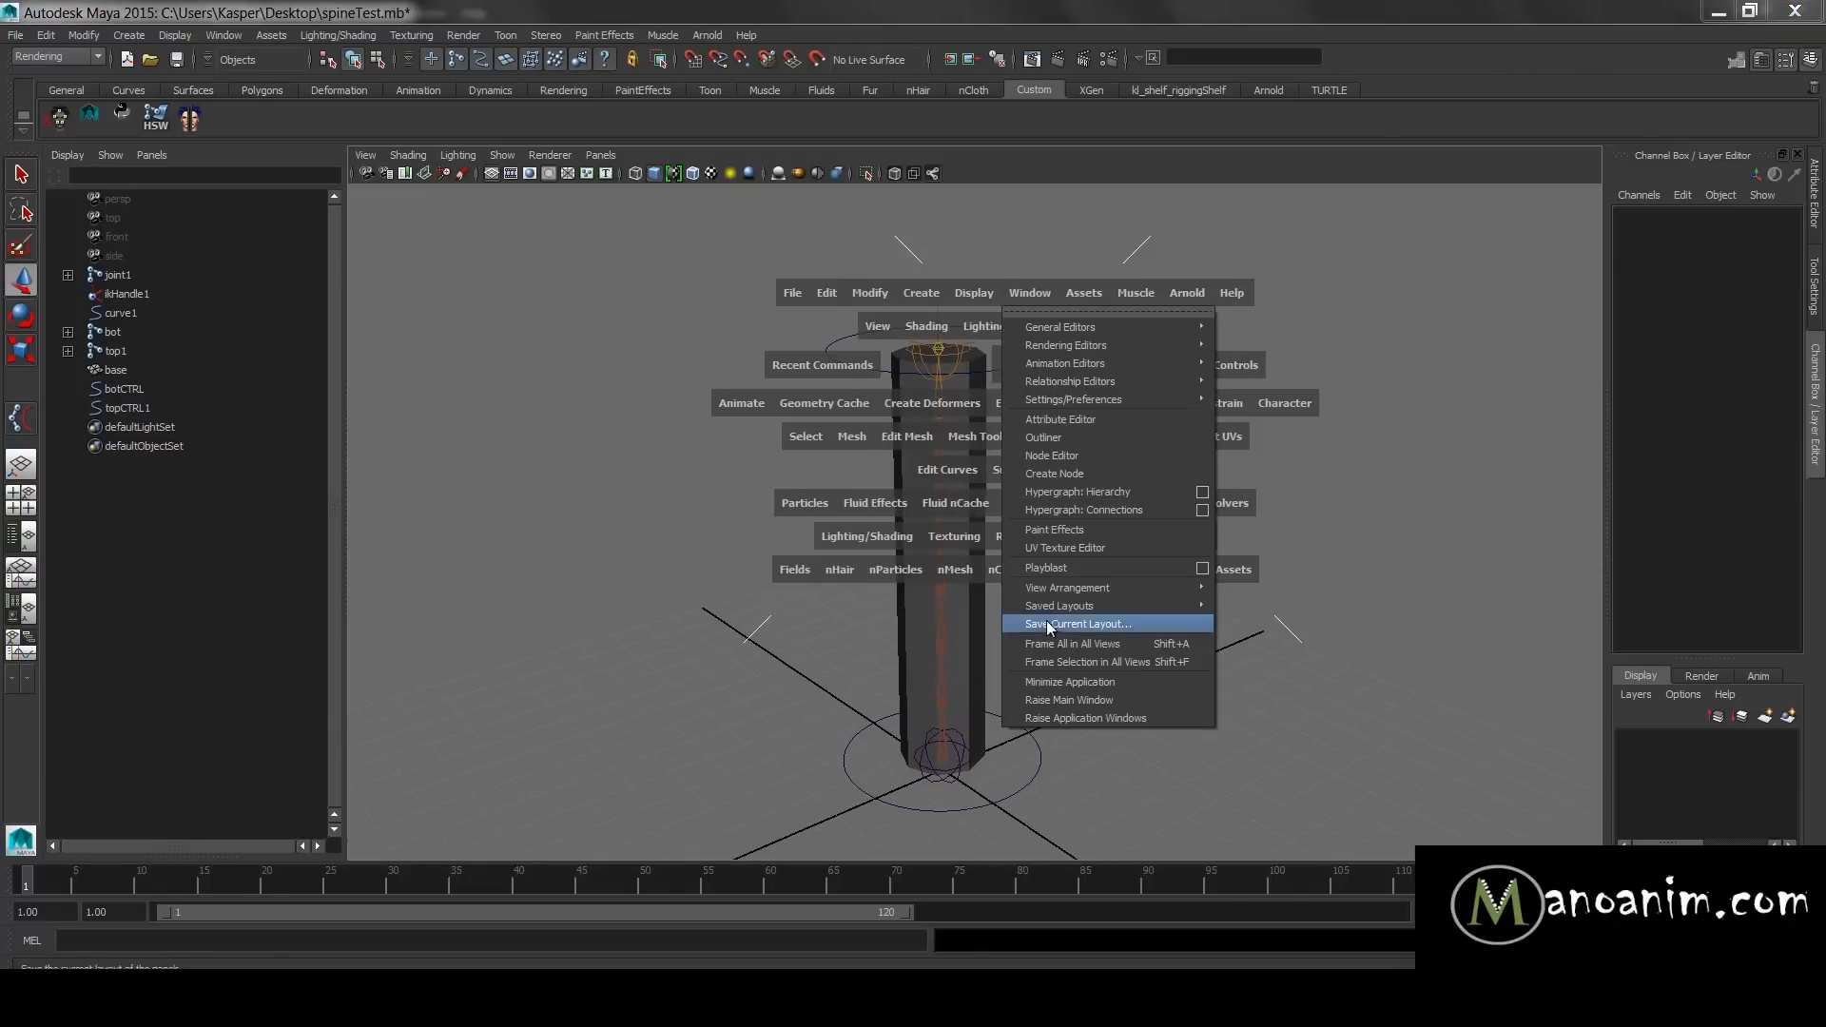
click(1059, 457)
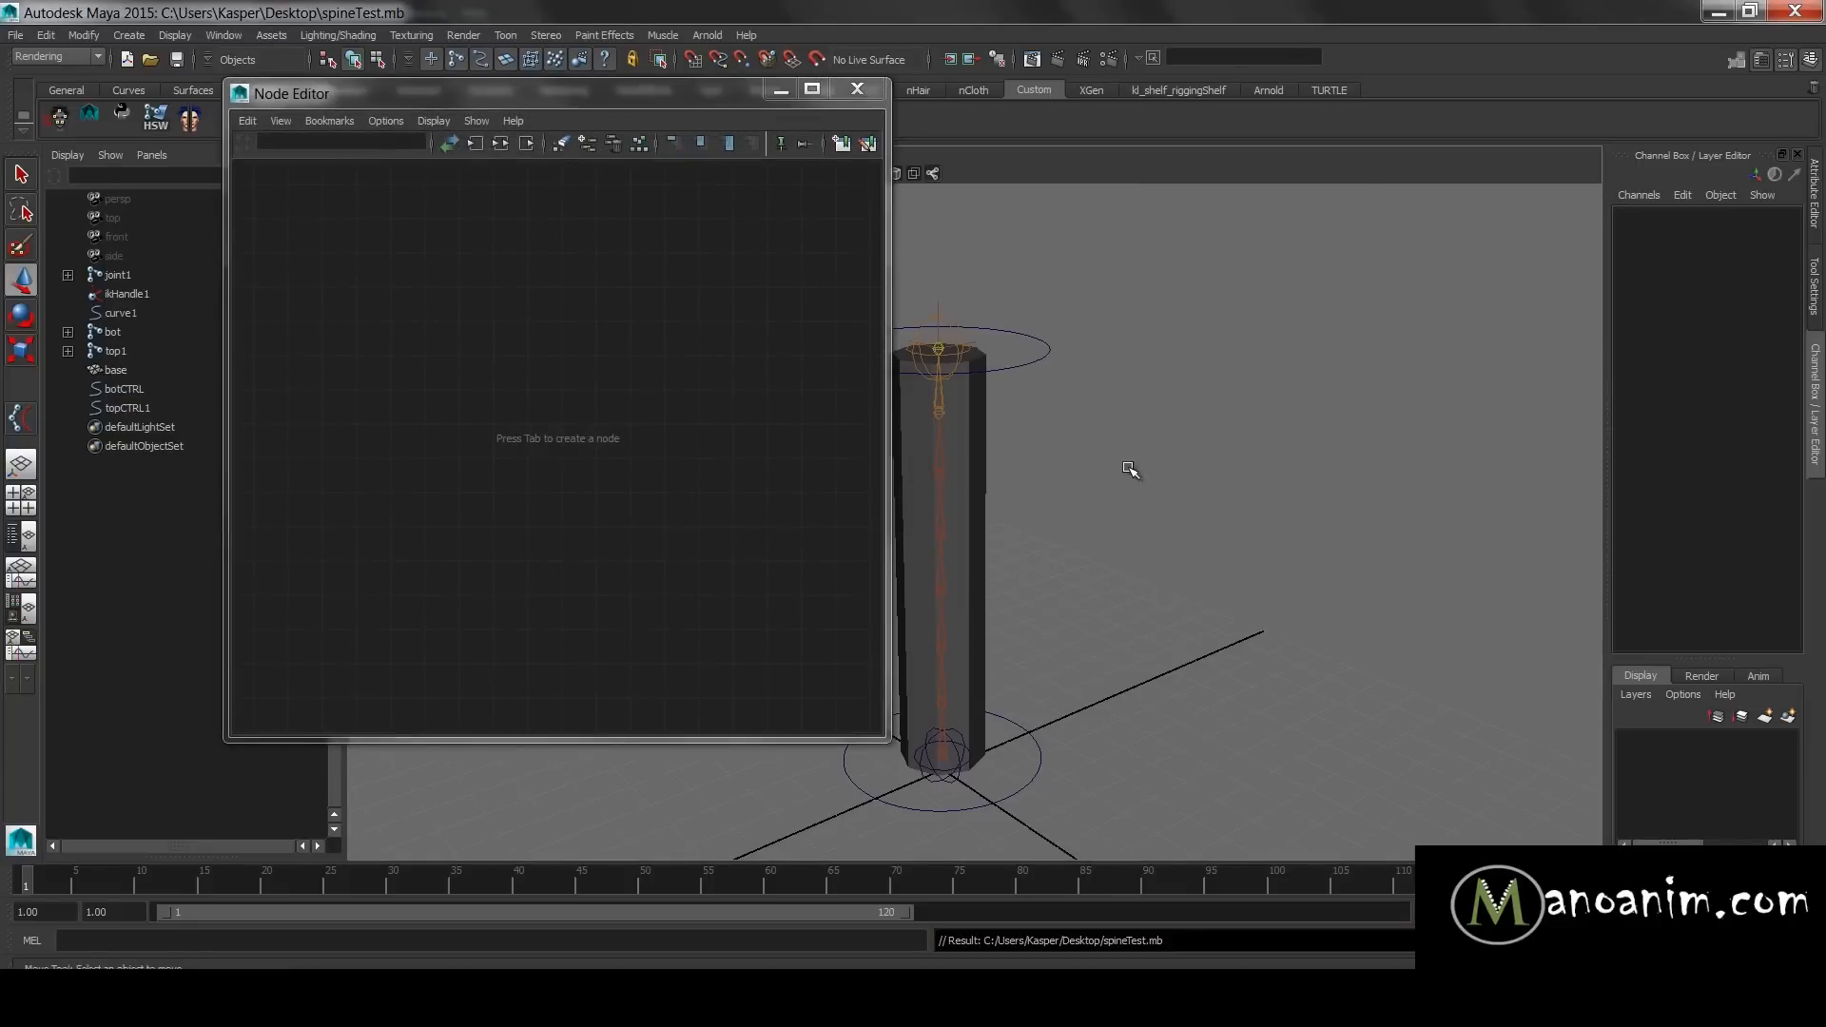
alt+right_drag(1109, 448, 1316, 498)
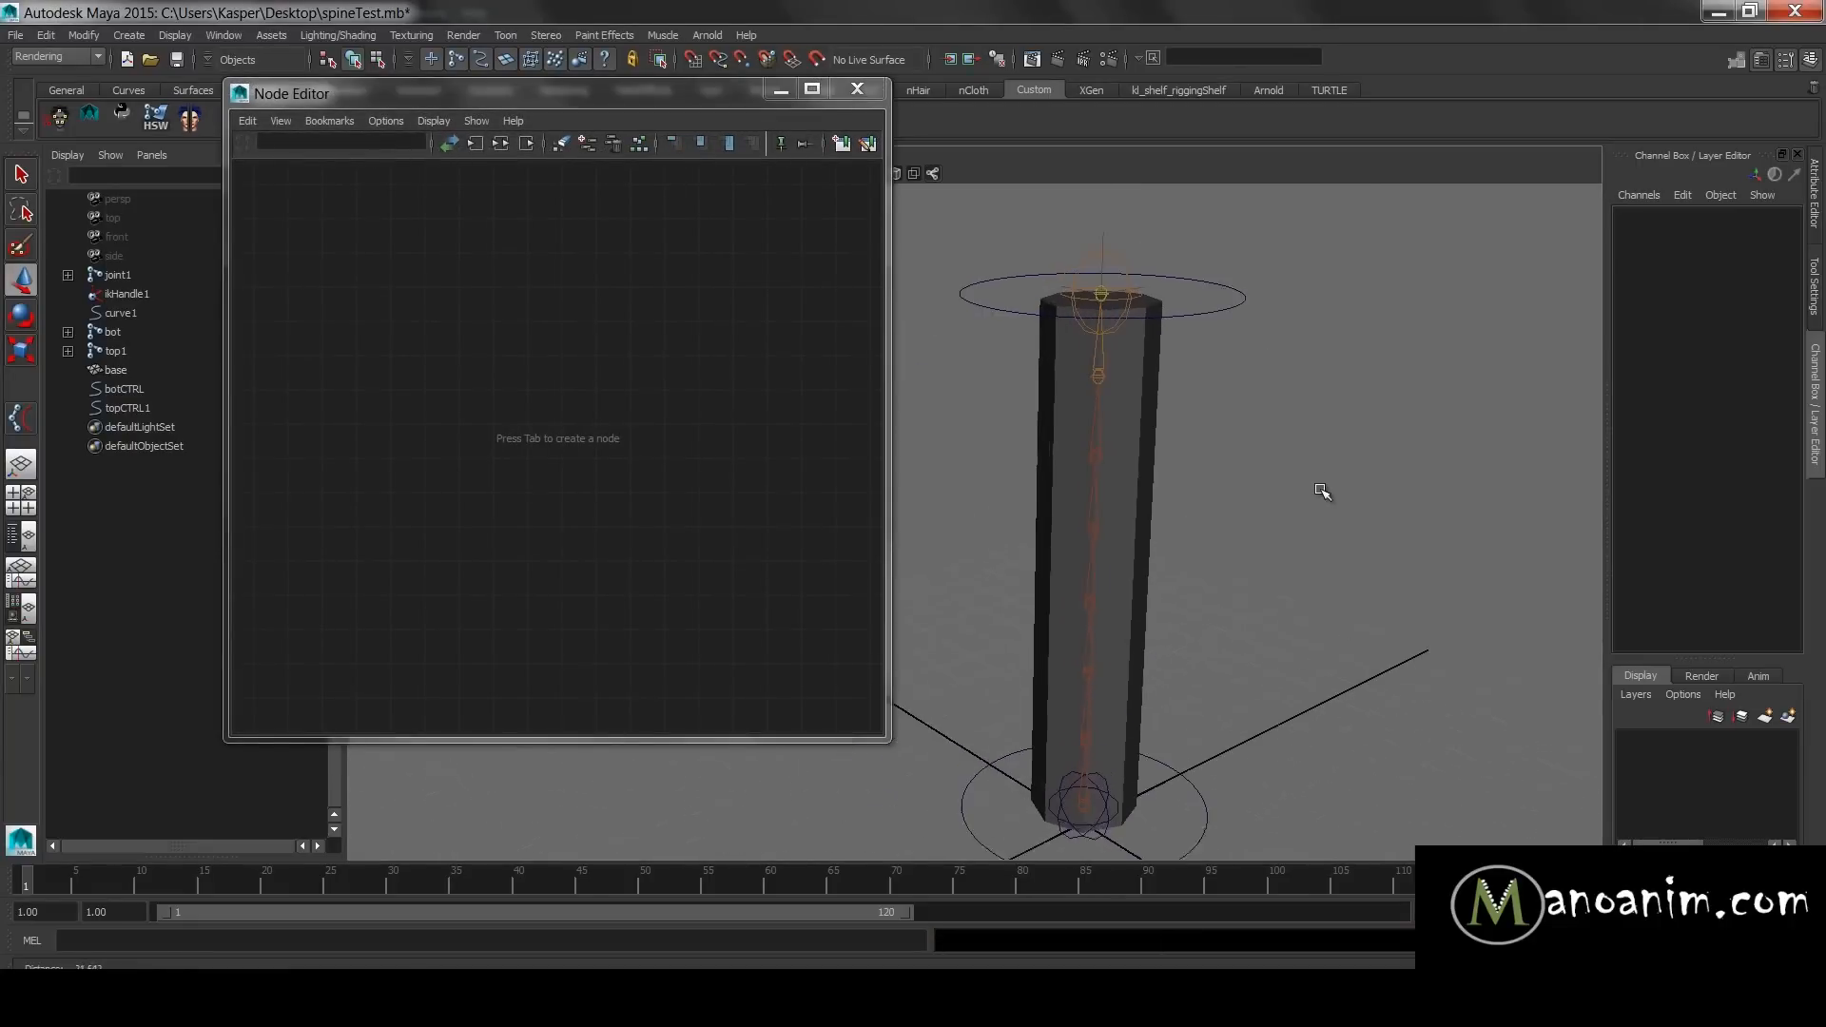
- Rename the spline spine curve, curve1, as ik_CRV
click(159, 390)
click(152, 408)
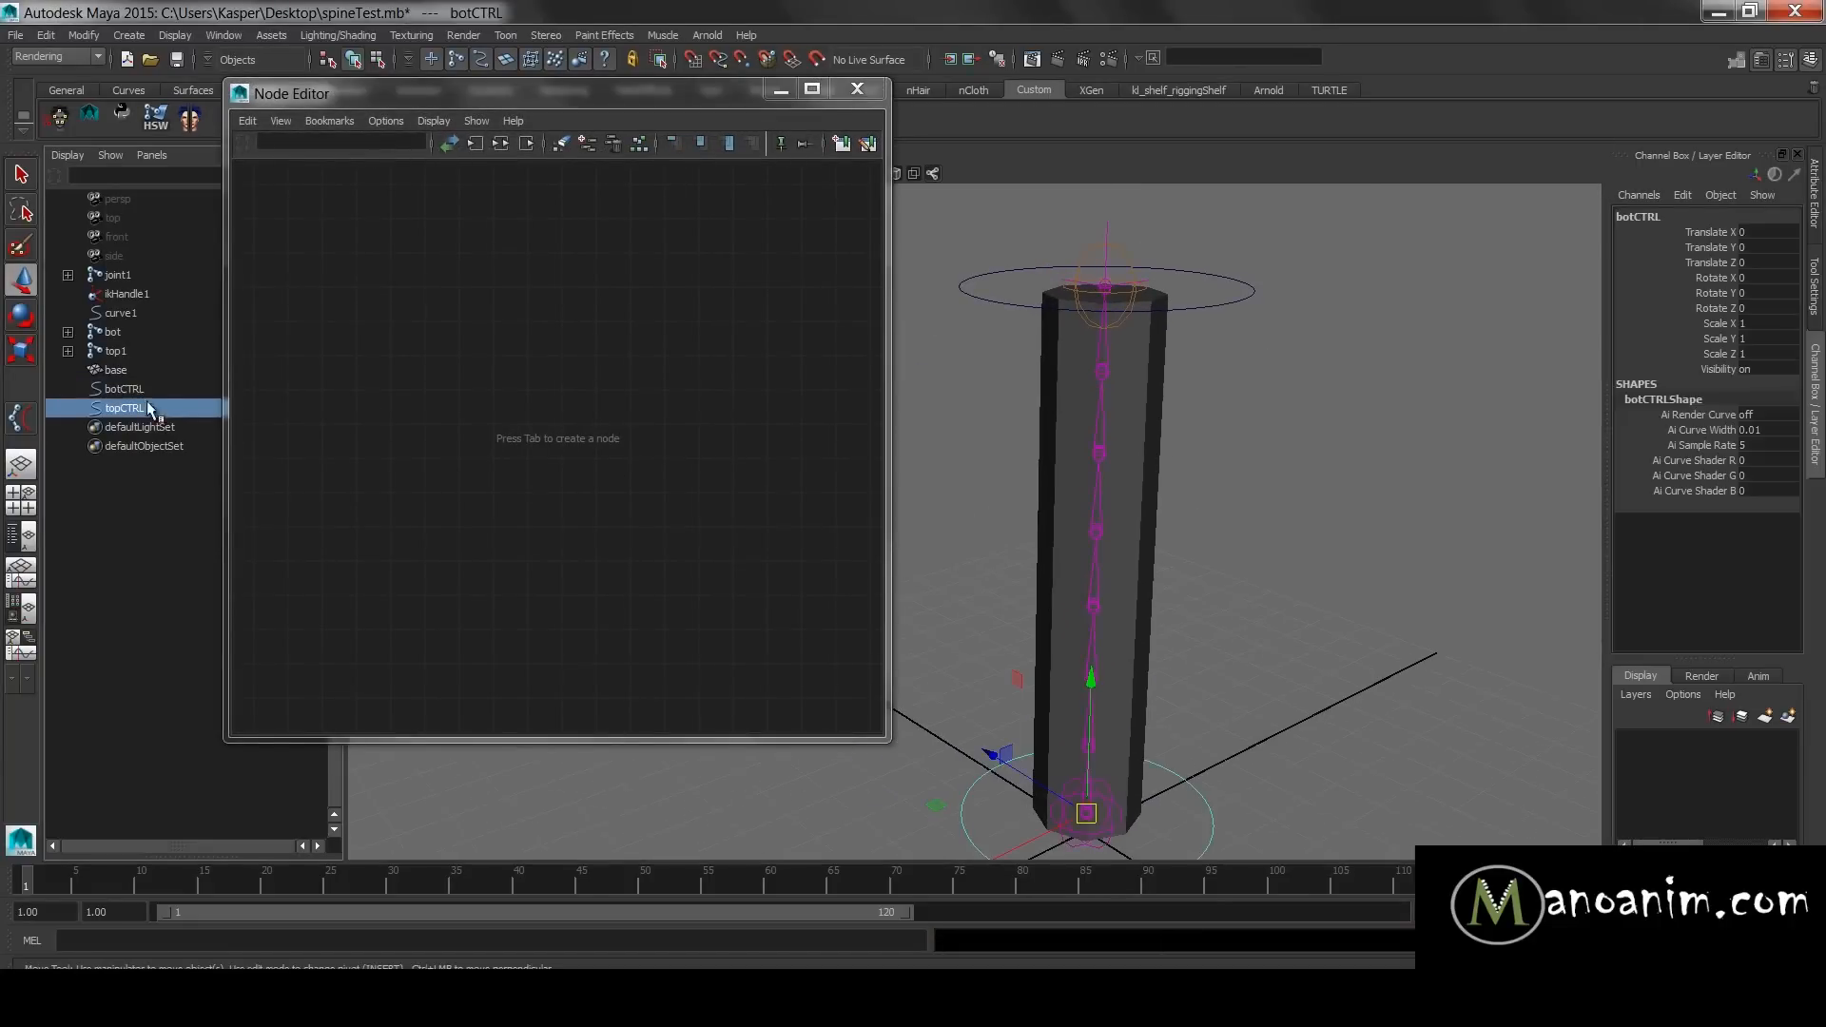
click(140, 327)
double_click(155, 313)
key(ctrl+a)
text(ik)
key(Return)
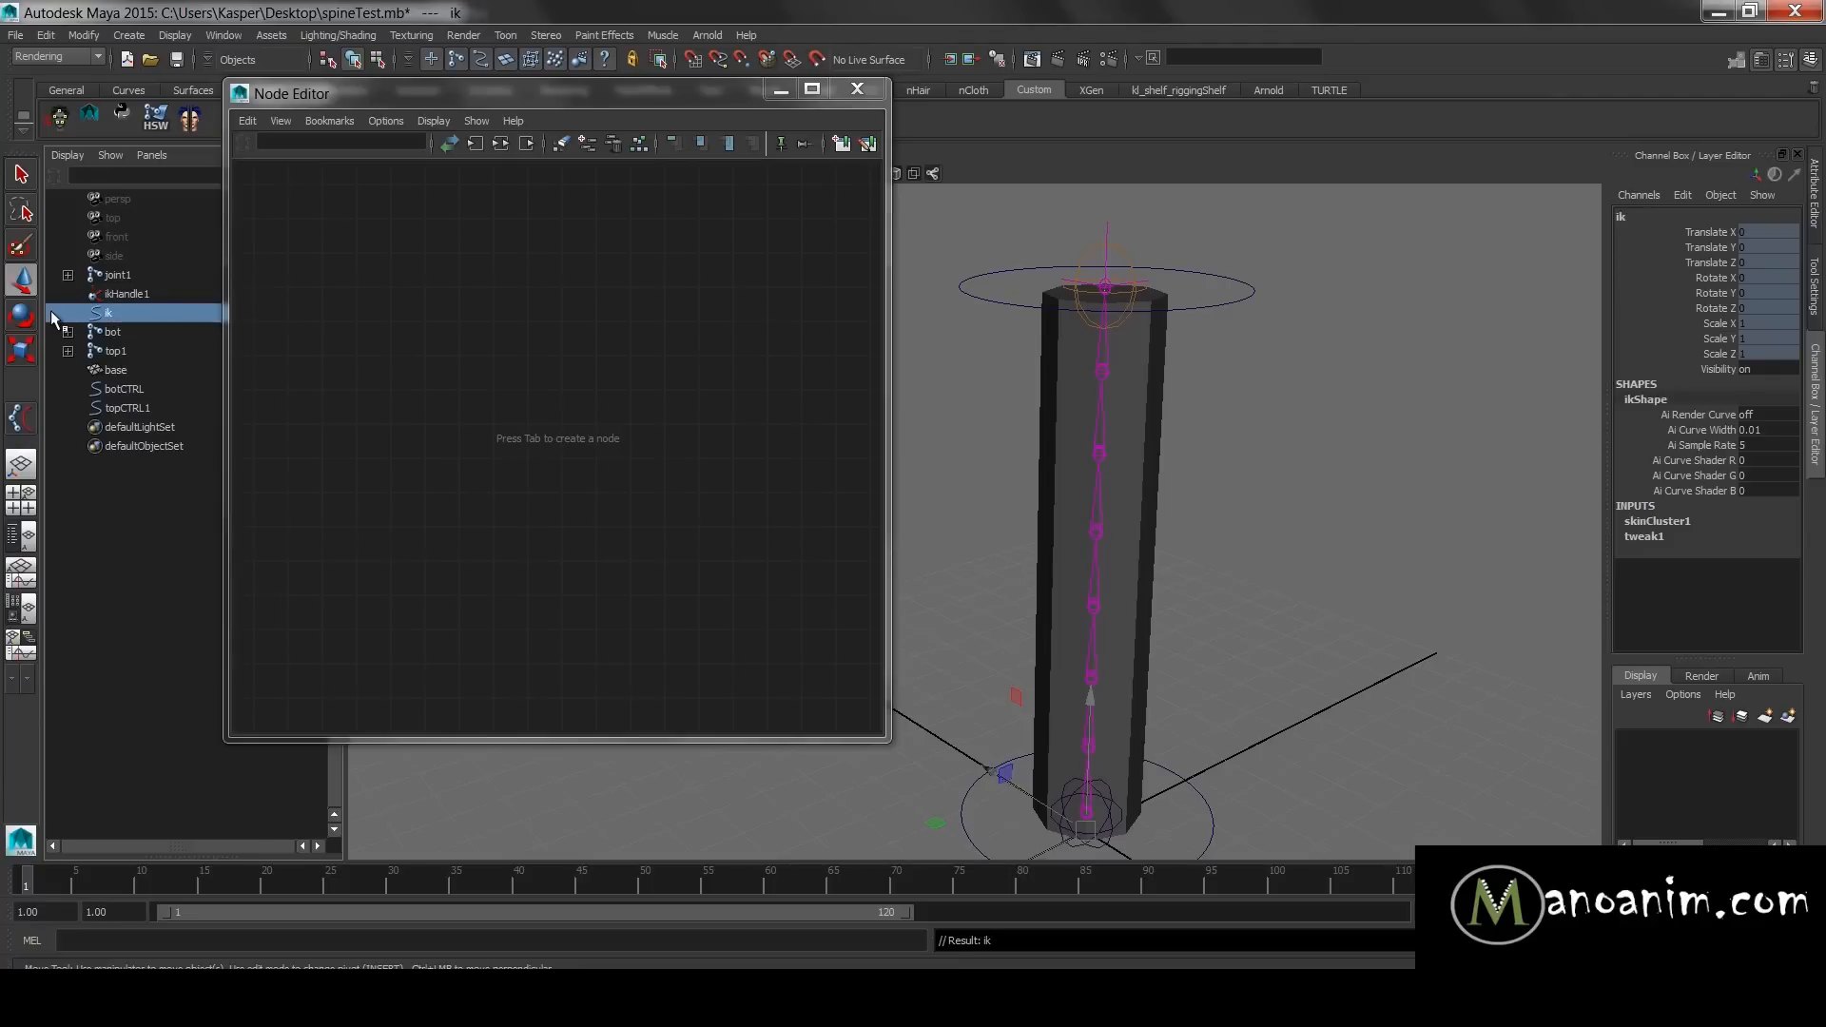
double_click(164, 313)
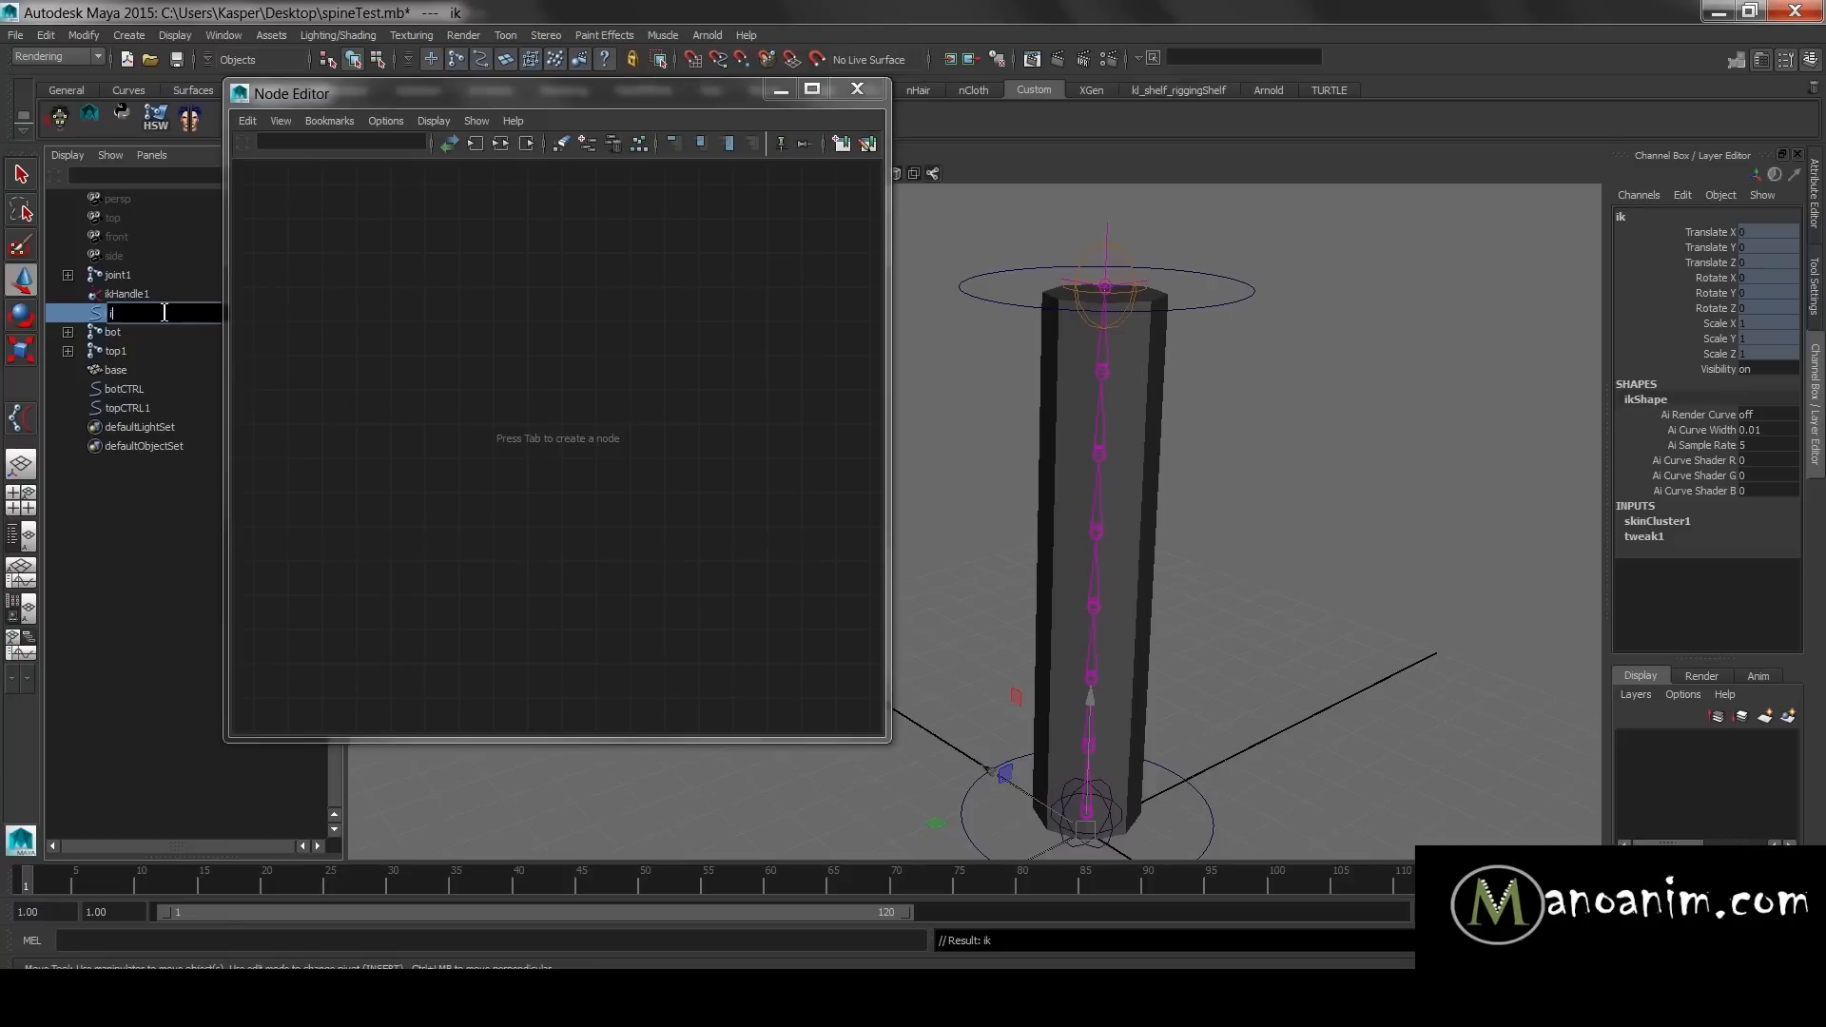
text(ik_CRV)
key(Return)
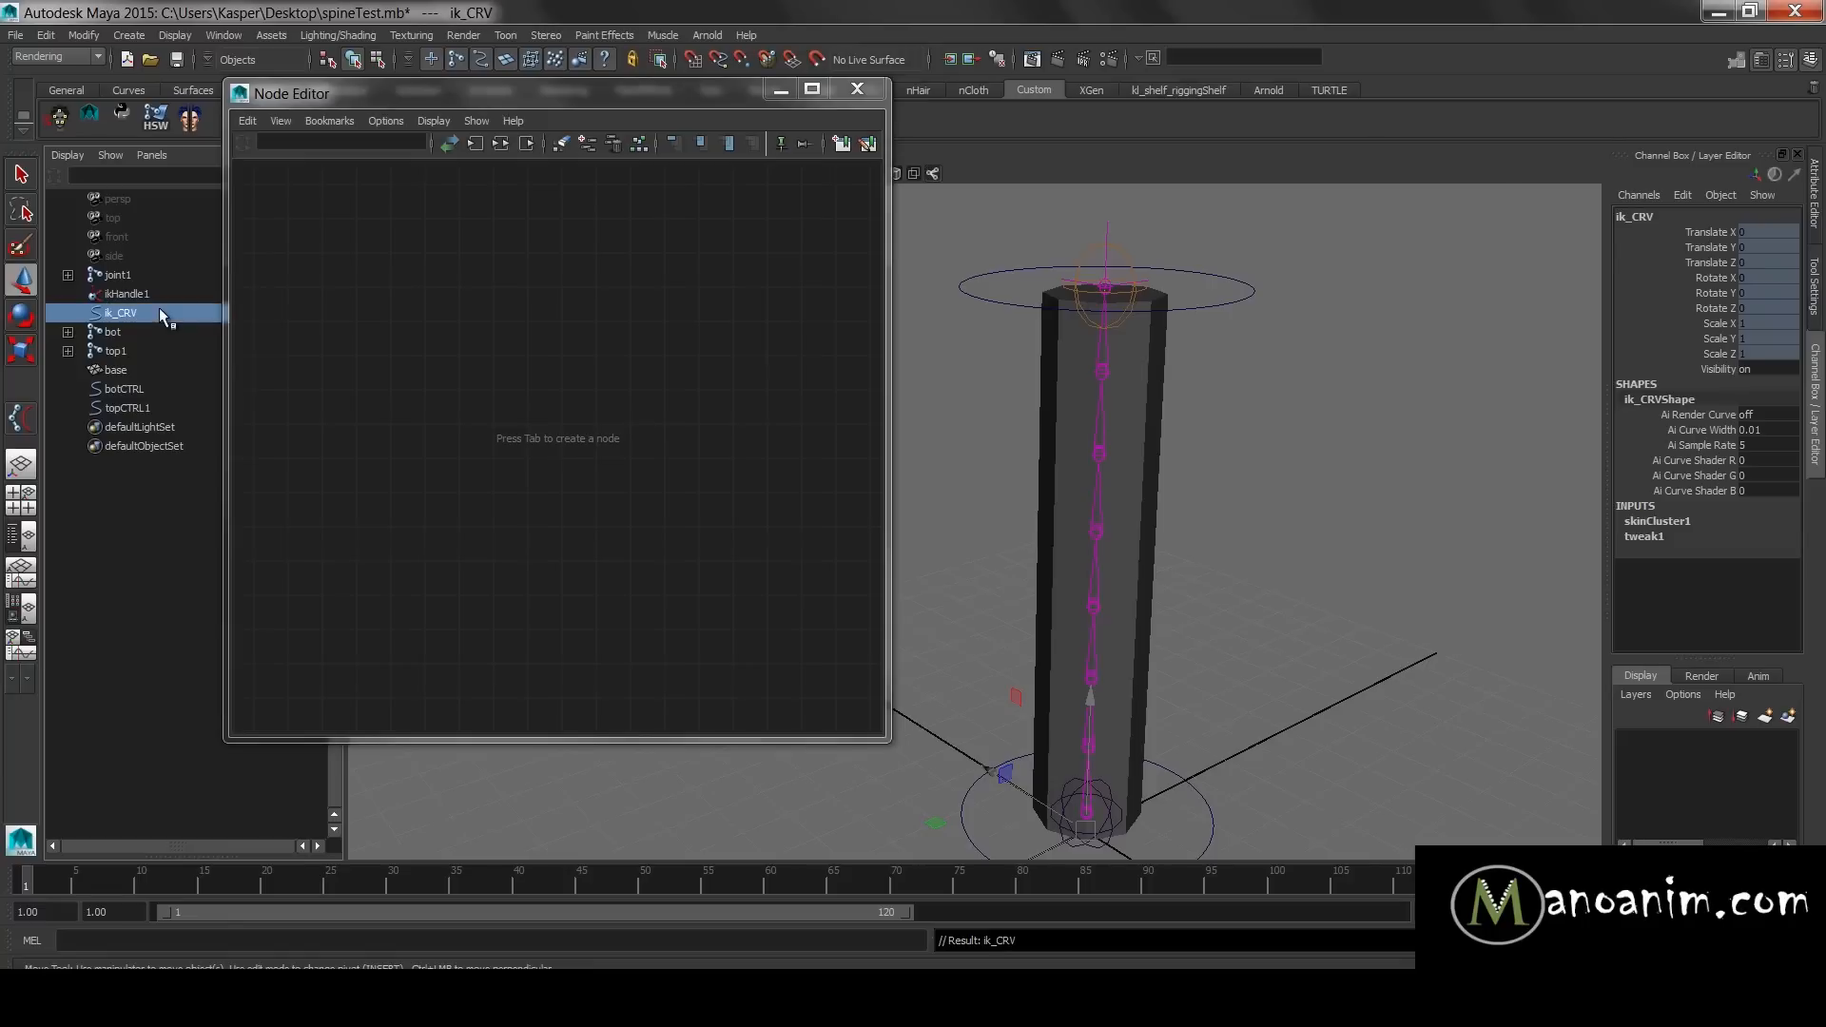
- Add ik_CRV to the node graph and examine its input and output connections
middle_drag(179, 311, 405, 296)
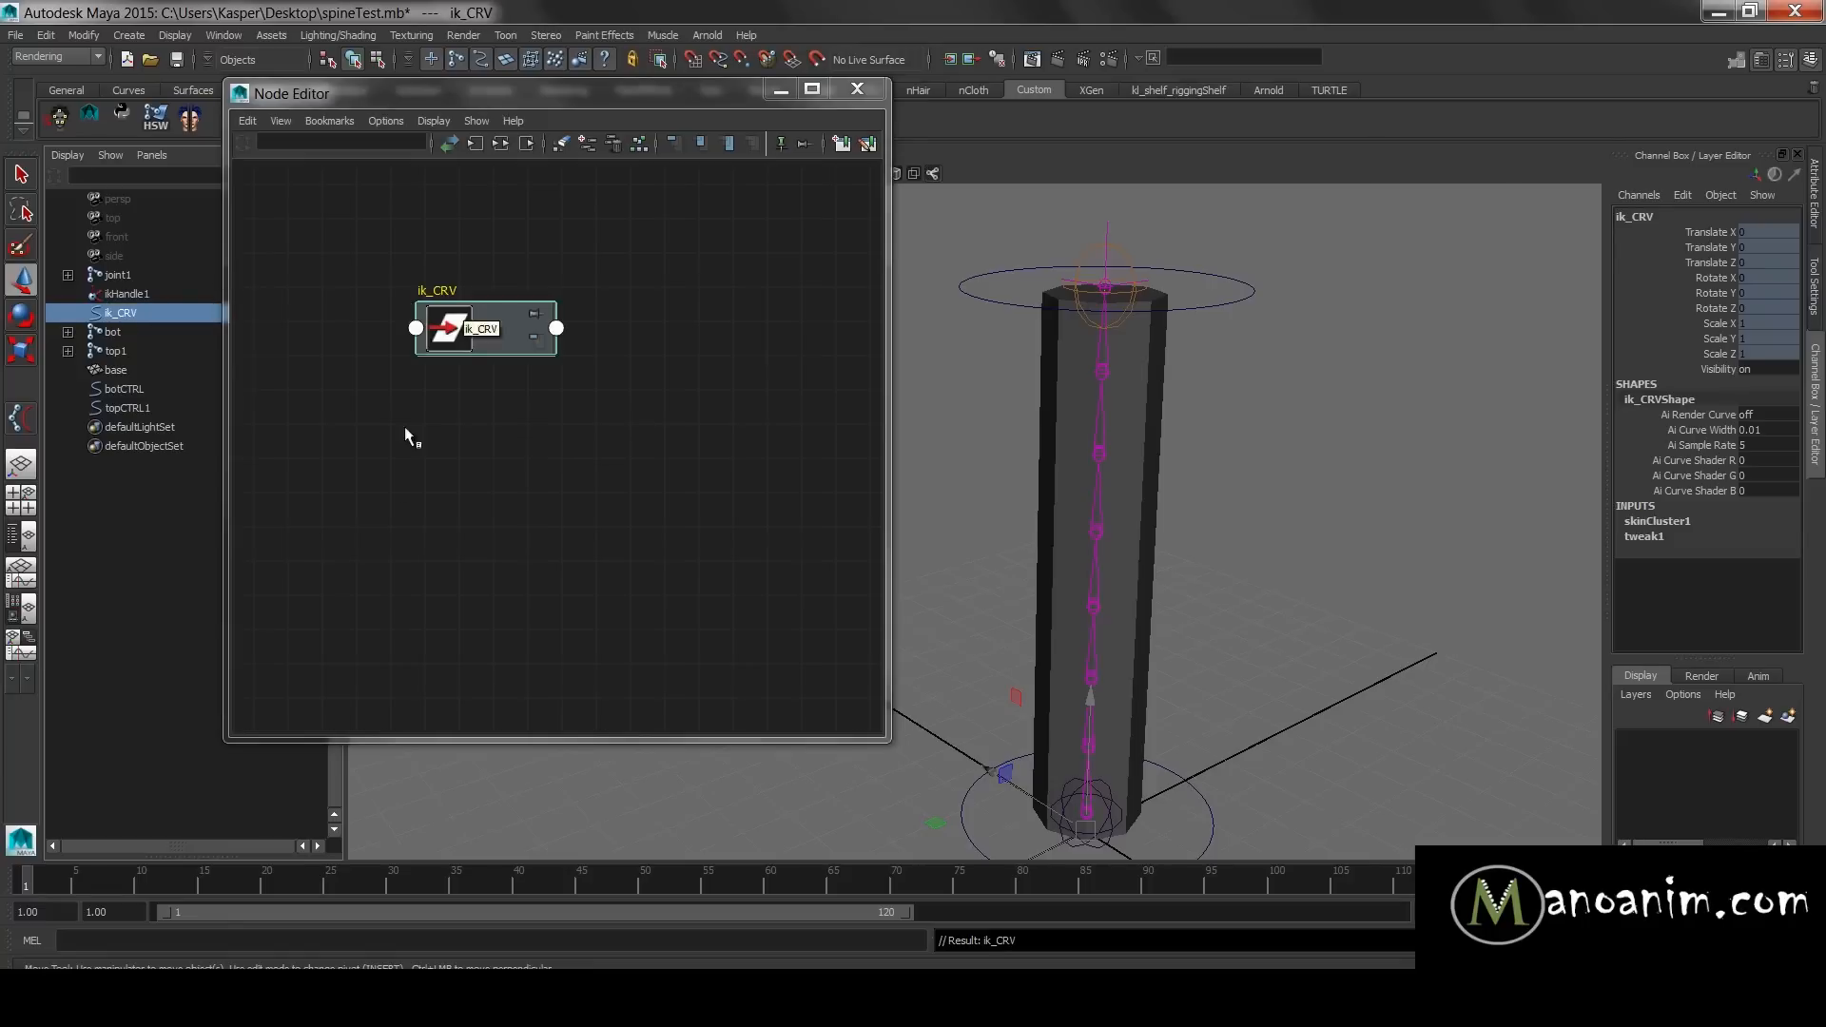
click(449, 352)
drag(447, 345, 461, 345)
middle_drag(118, 313, 119, 315)
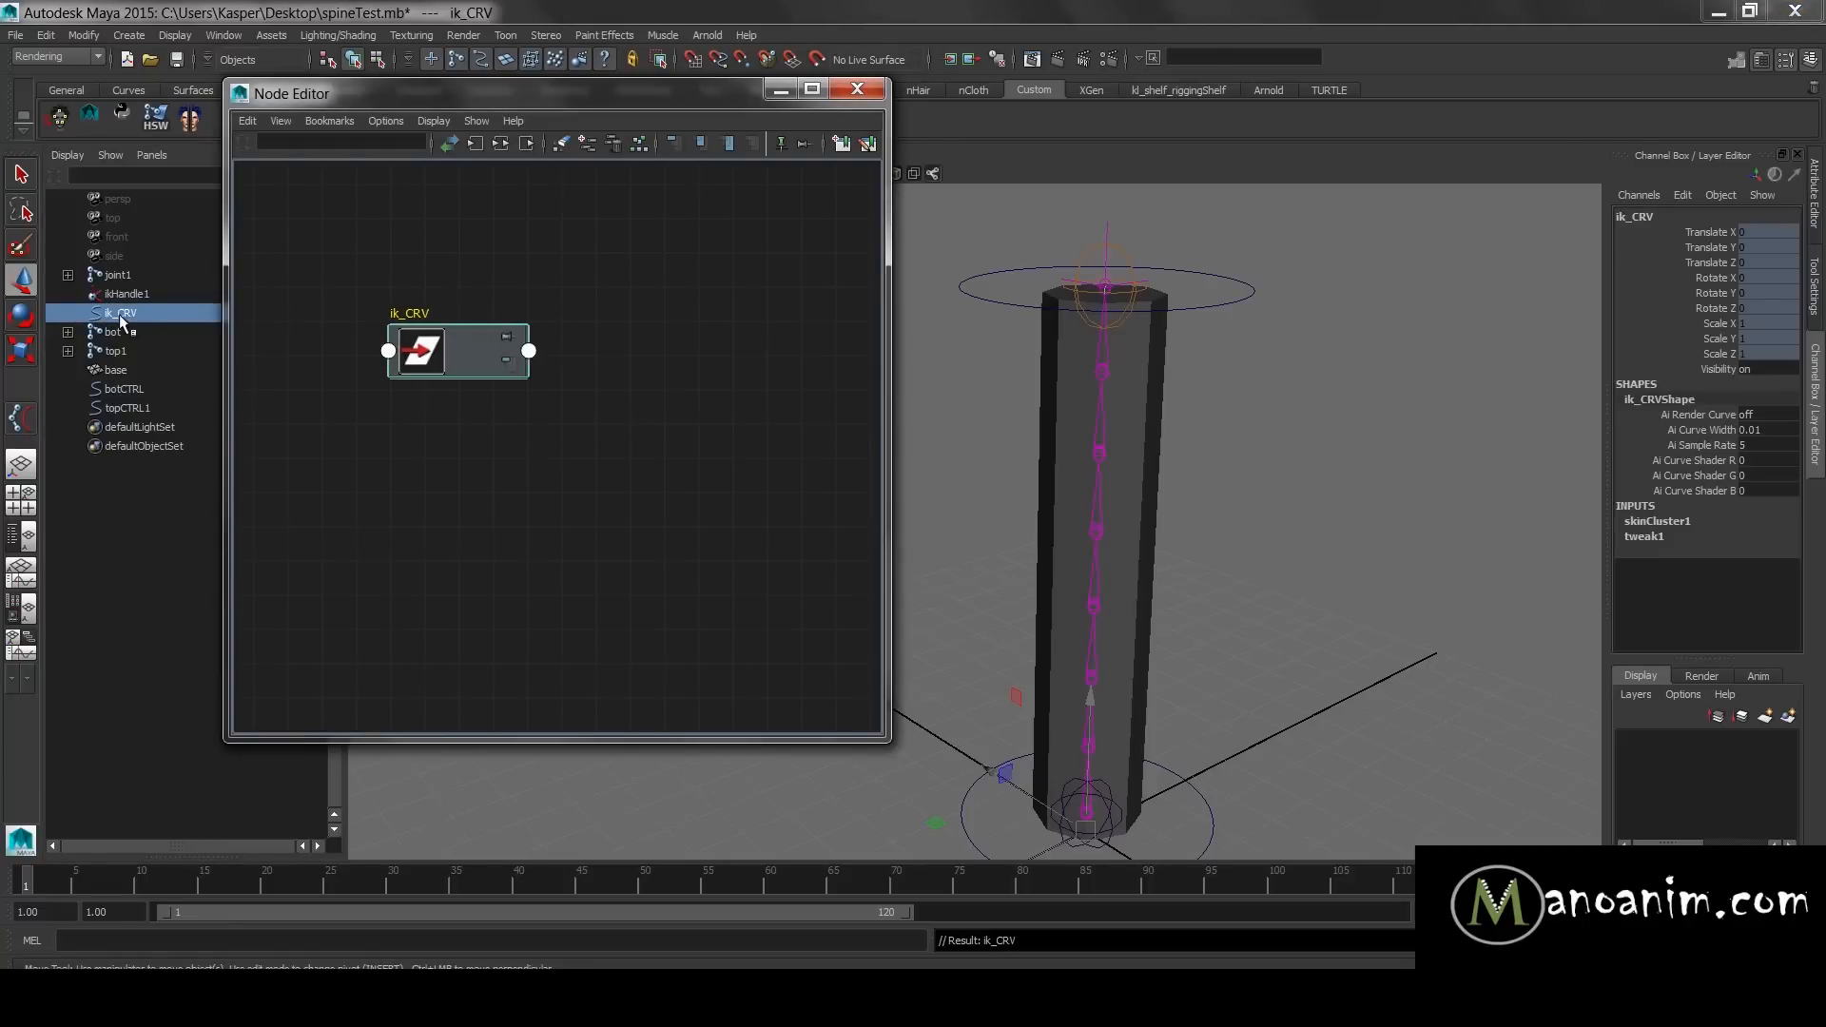
click(500, 144)
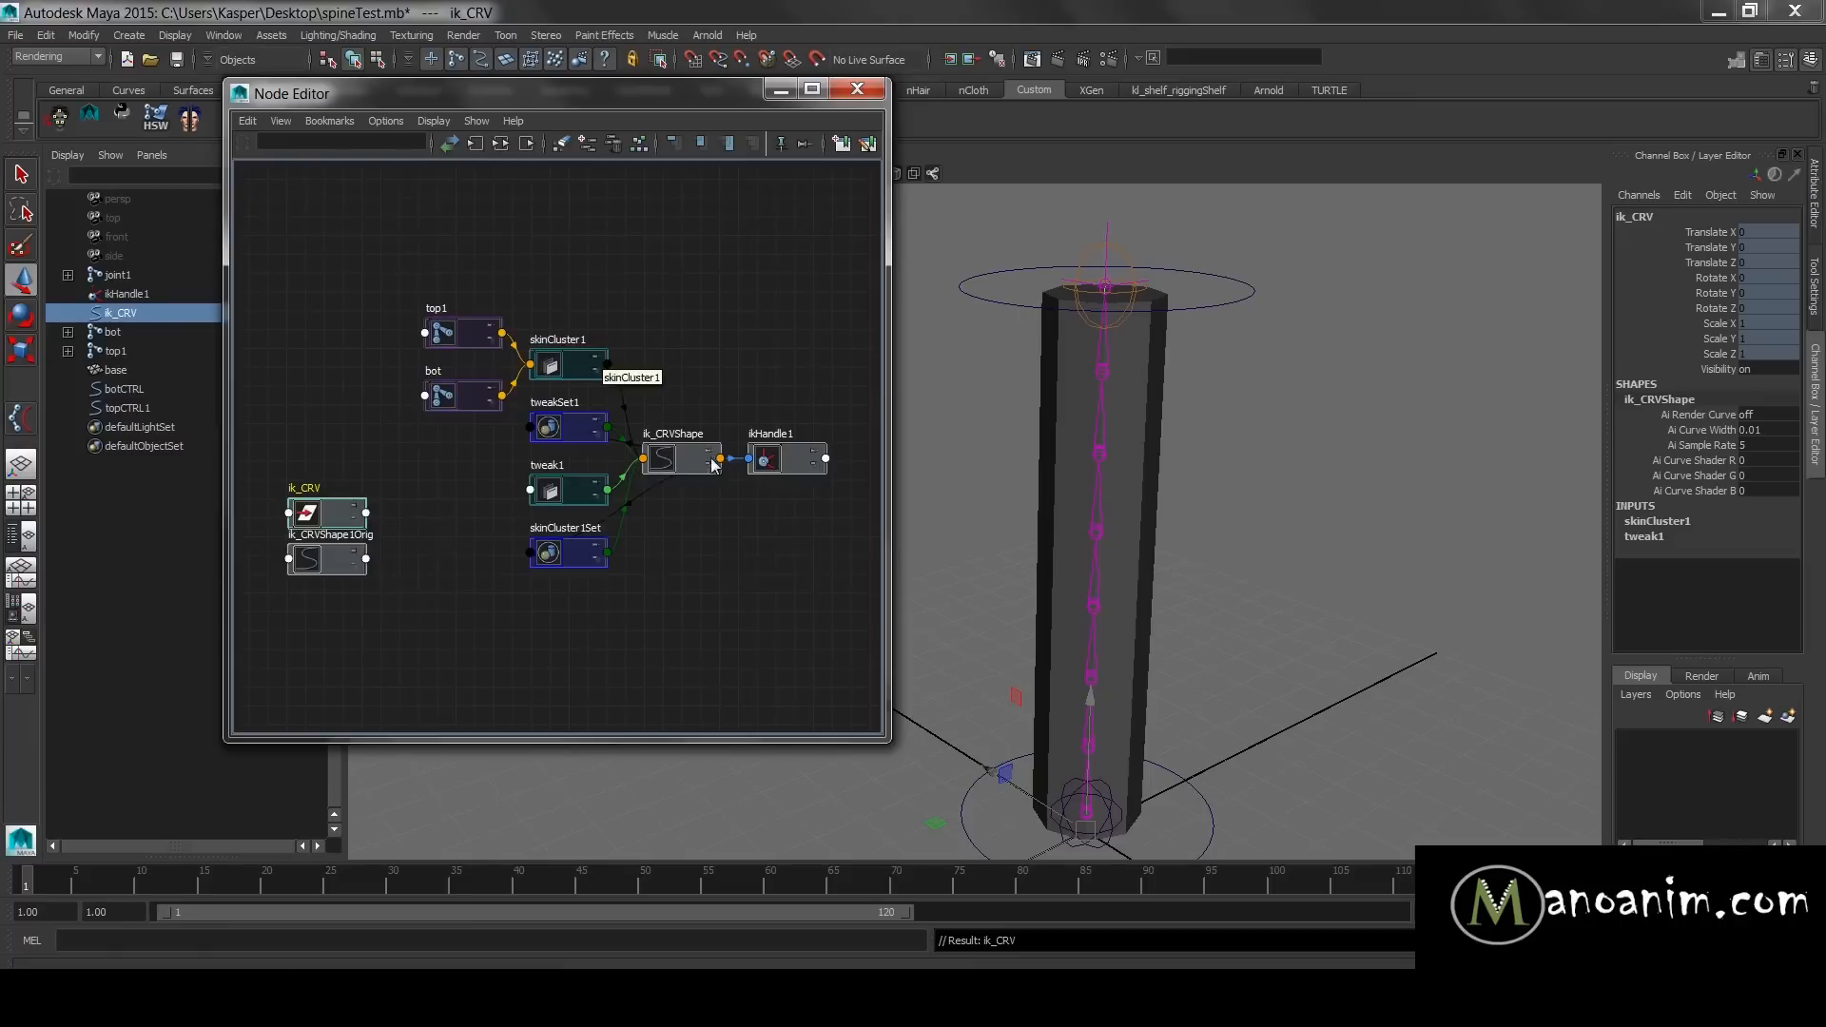
- Clear the node graph, add ik_CRV with its shape nodes but no connections, and move ik_CRV and ik_CRVShape1Orig apart
click(562, 146)
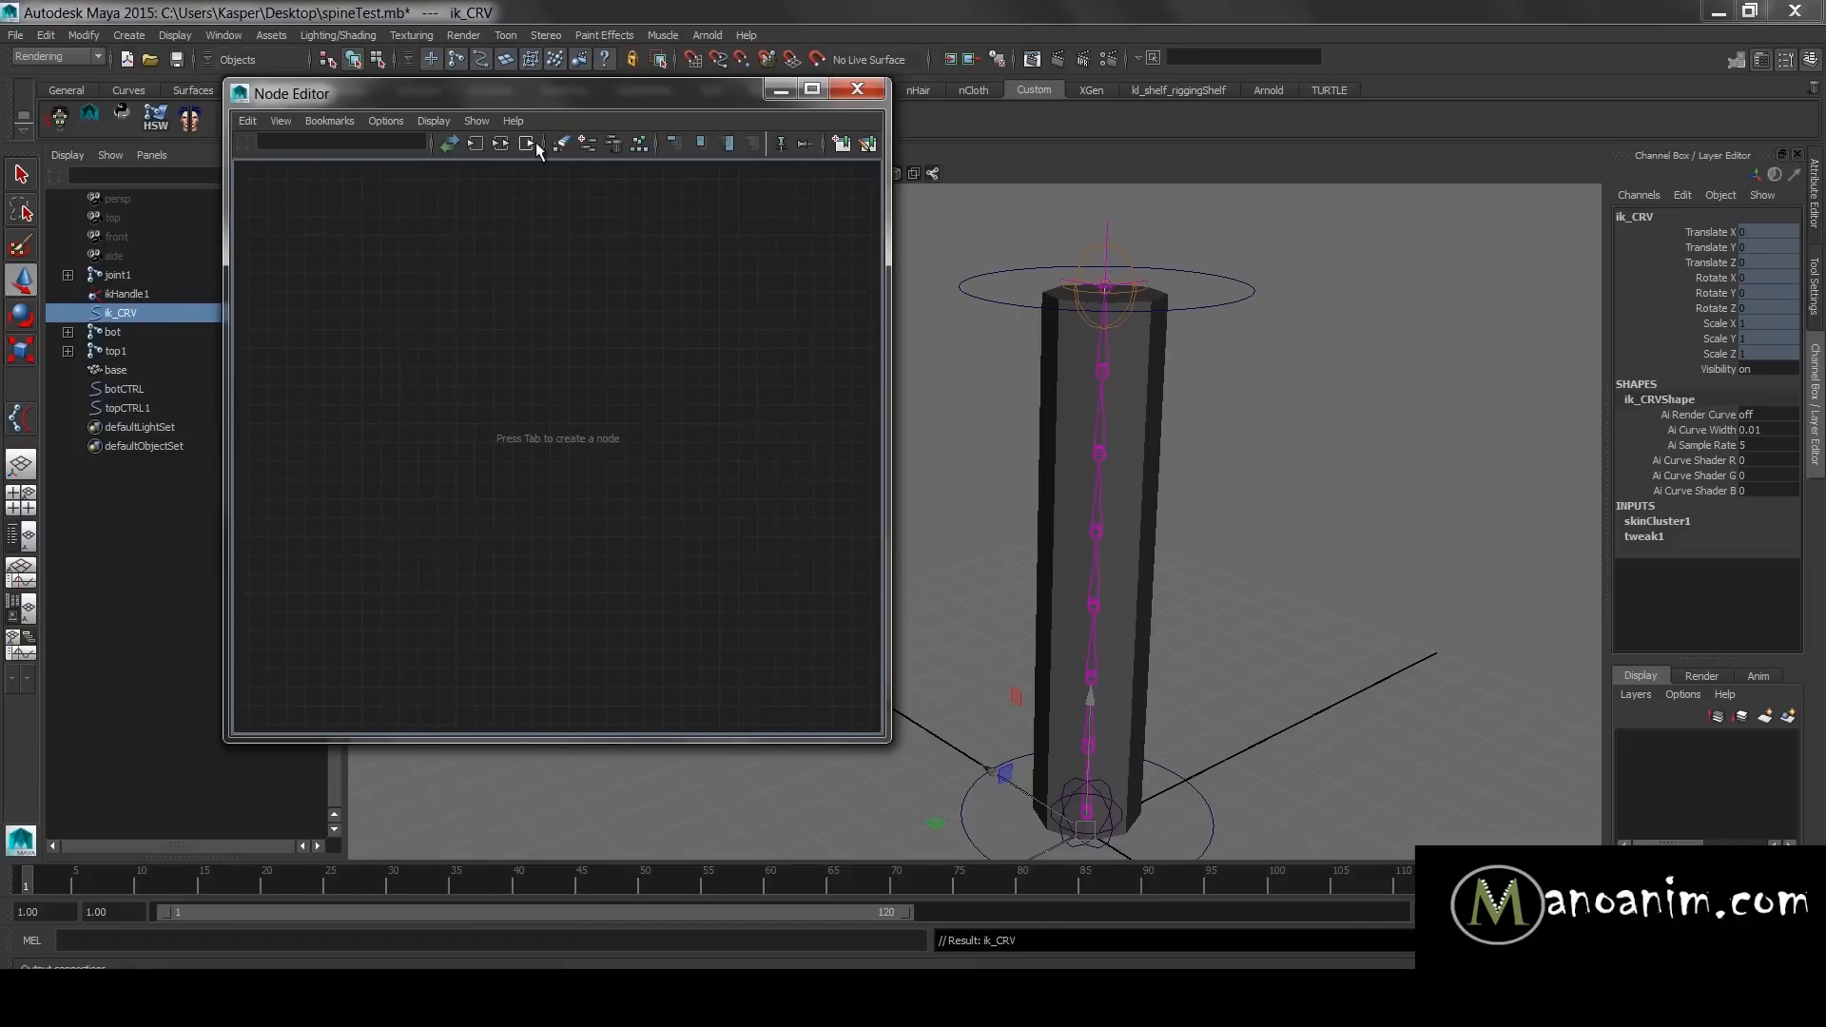
click(587, 145)
drag(421, 382, 340, 536)
drag(318, 362, 502, 423)
click(501, 312)
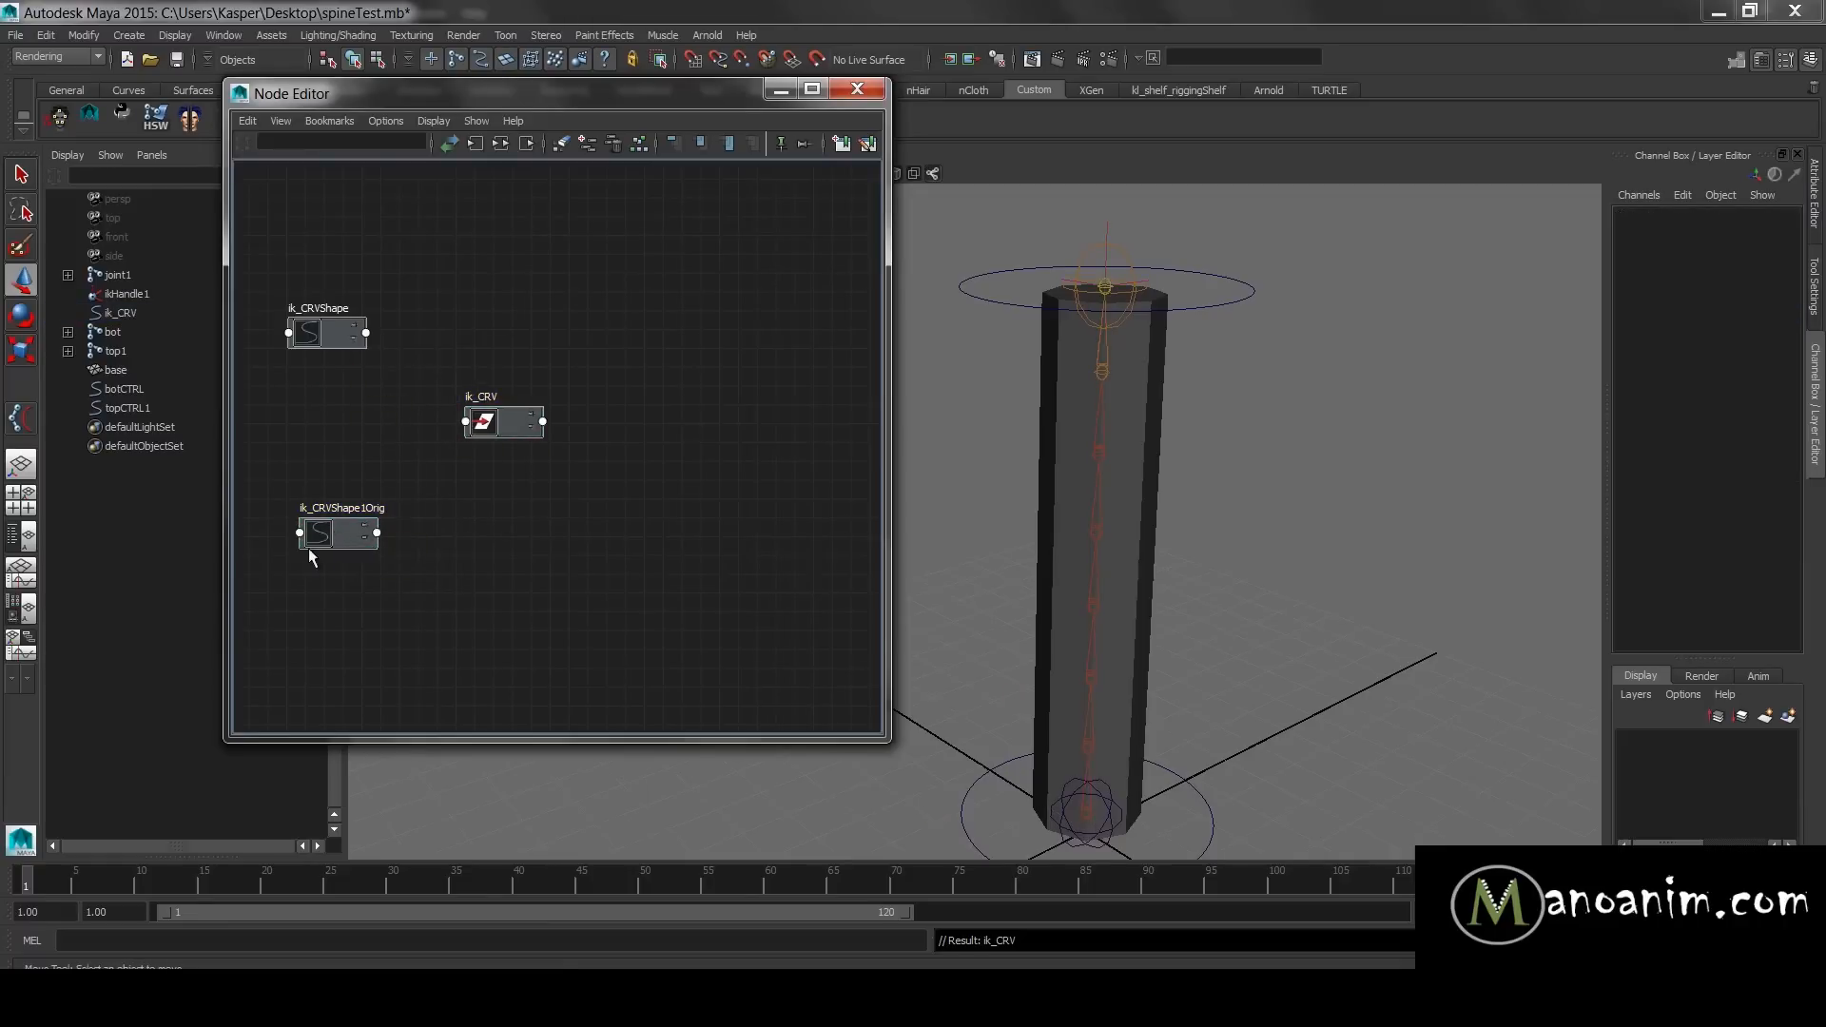
- Spread out the nodes so ik_CRVShape sits above ik_CRV, with ik_CRVShape1Orig out of the way below them
drag(342, 528, 304, 585)
click(341, 474)
drag(333, 328, 459, 335)
click(420, 366)
alt+right_drag(330, 334, 537, 355)
alt+middle_drag(537, 354, 498, 375)
scroll(575, 367, down, 1)
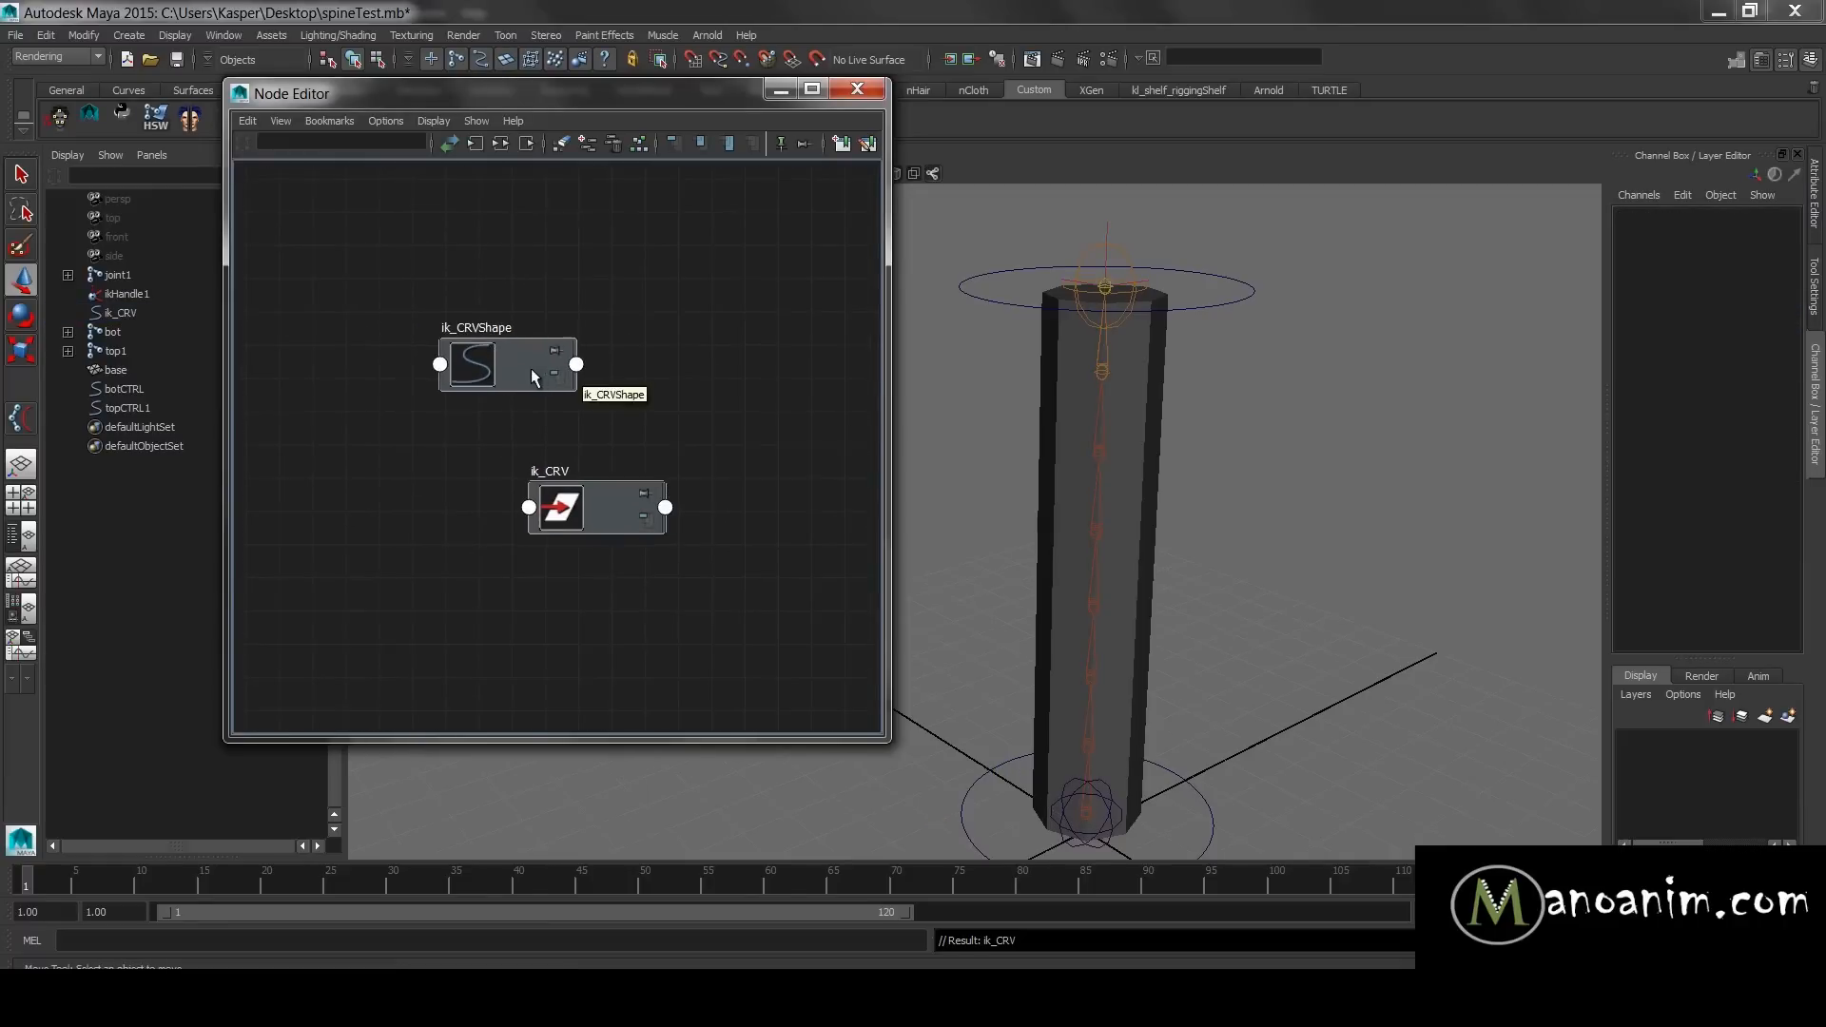
click(530, 368)
scroll(565, 352, down, 3)
drag(581, 471, 443, 551)
click(609, 403)
click(548, 354)
- Create a curveInfo node and place it beside ik_CRVShape
click(785, 341)
key(Tab)
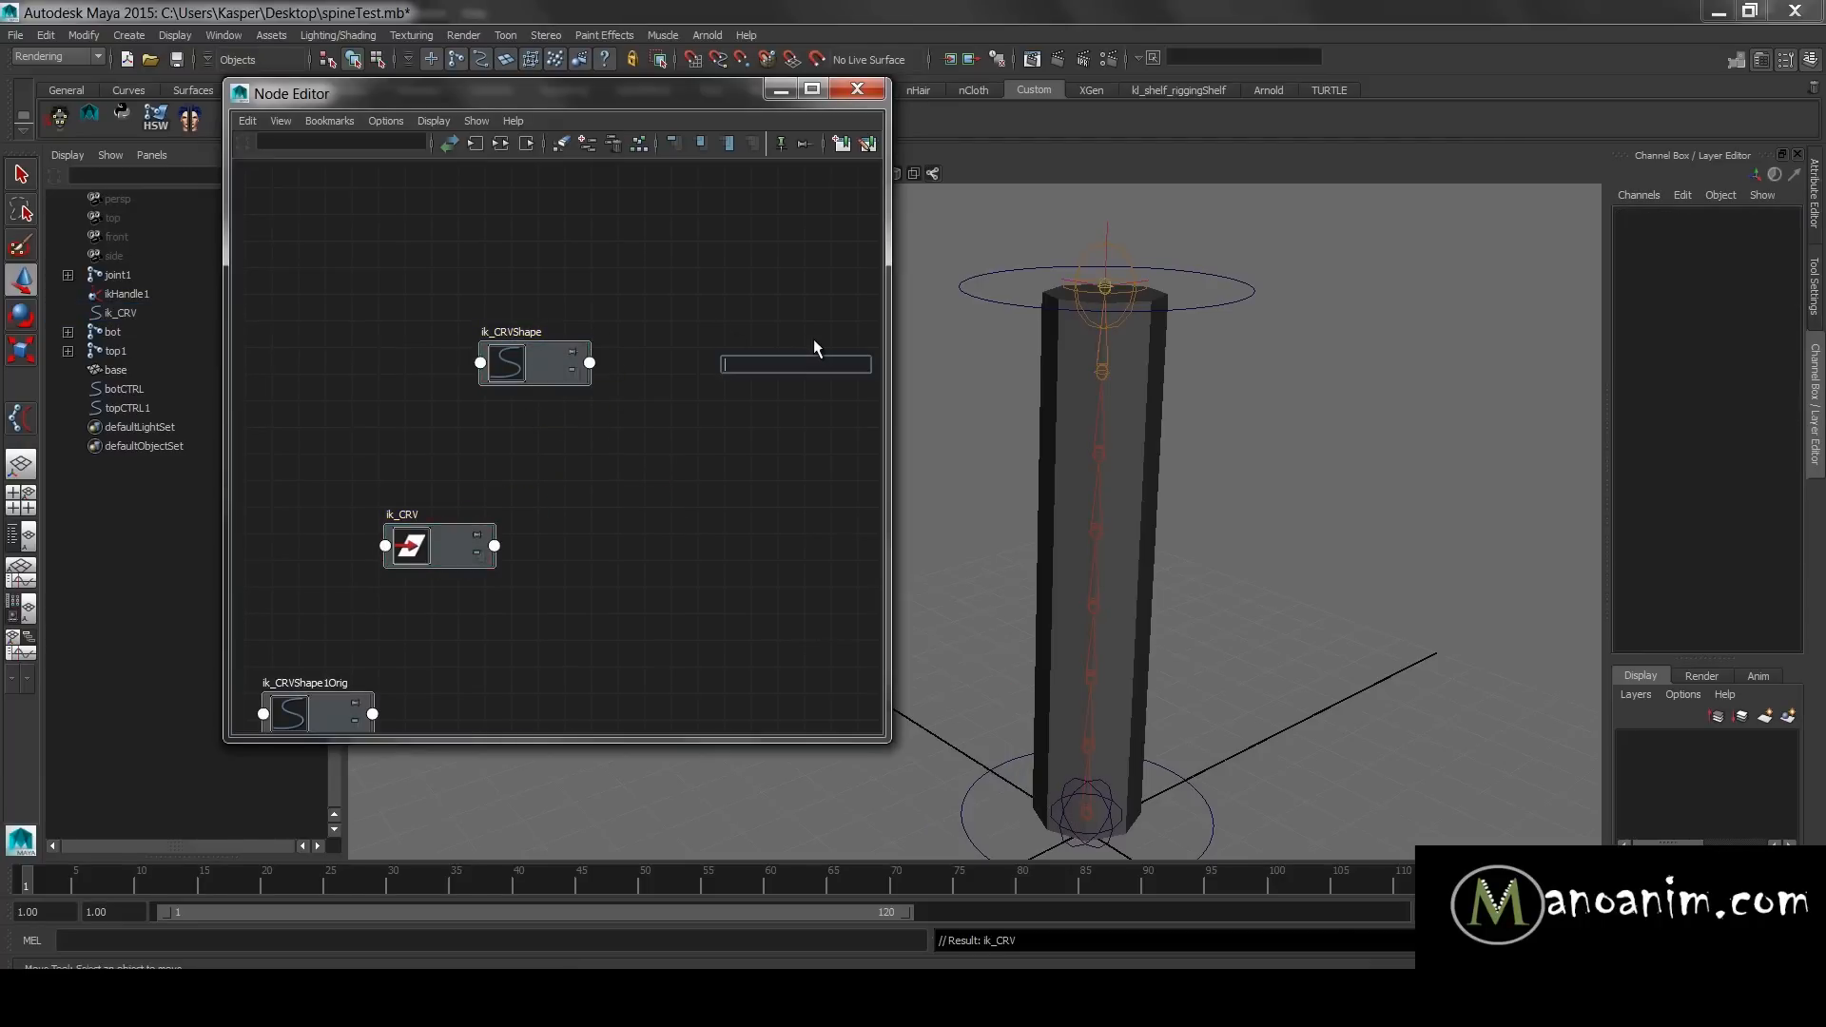
text(lenght)
key(ctrl+a)
text(curveIn)
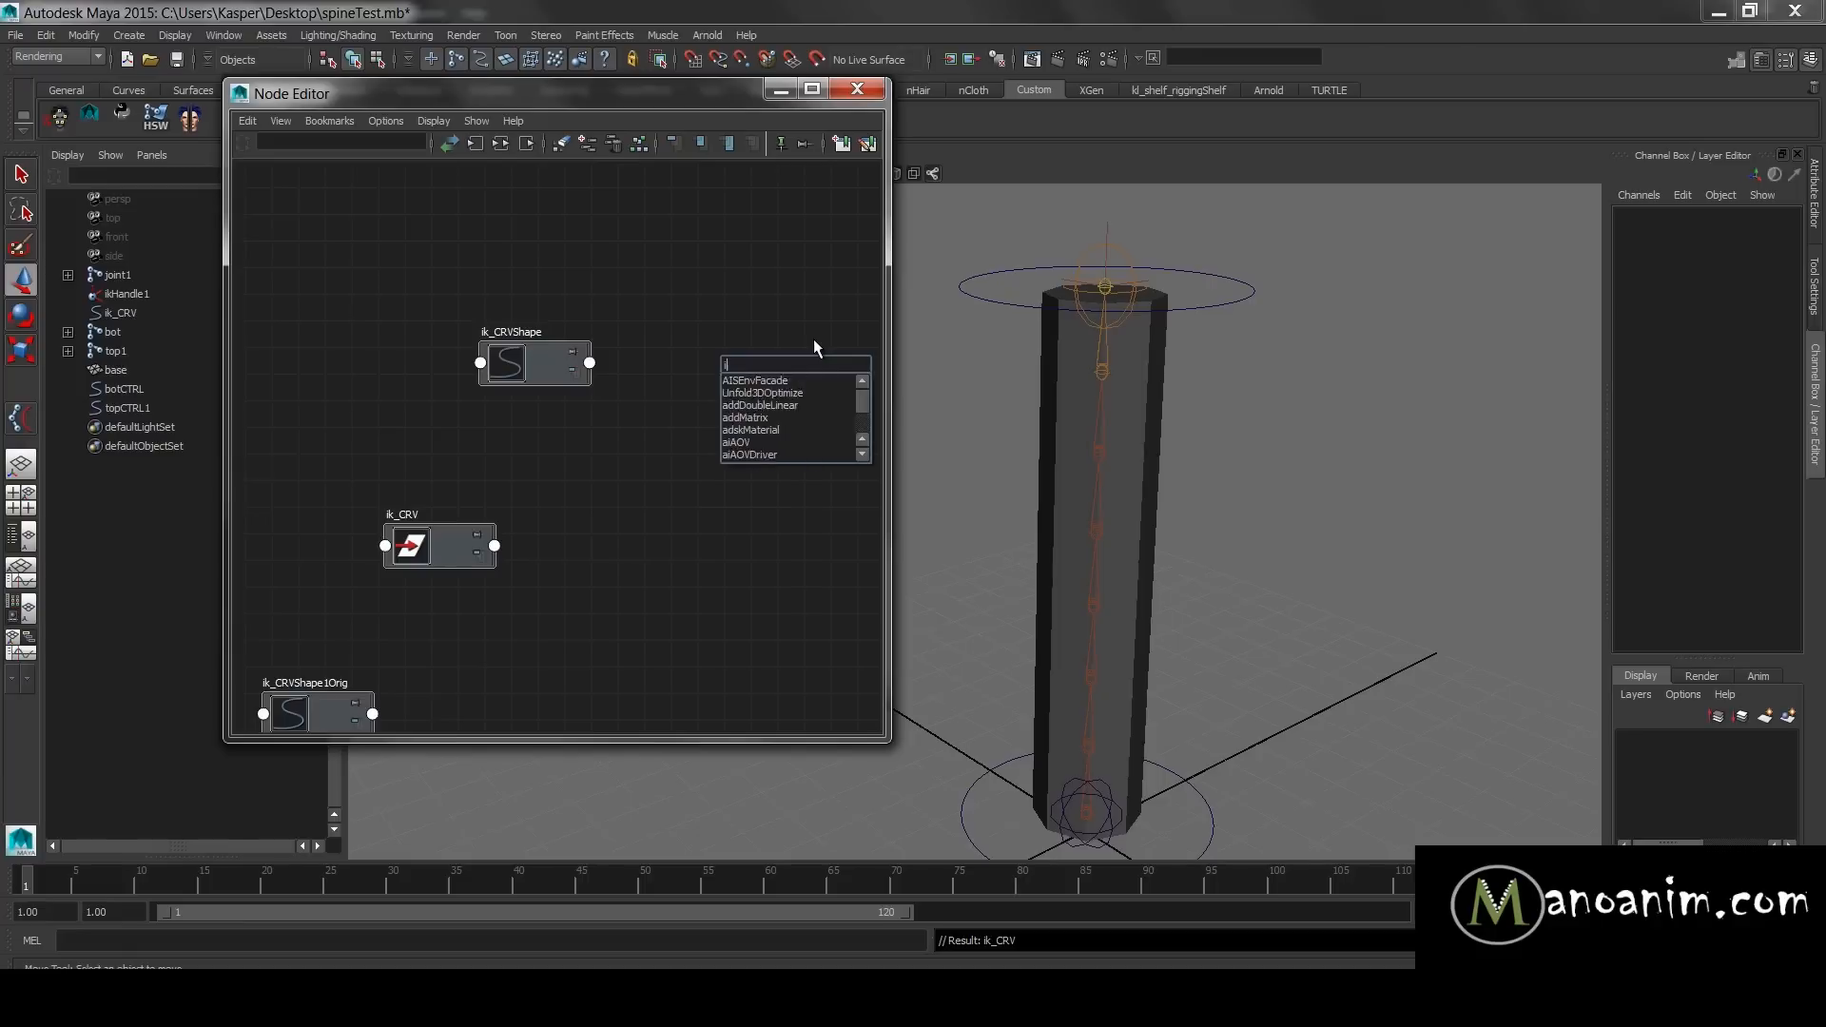
text(fo)
key(Return)
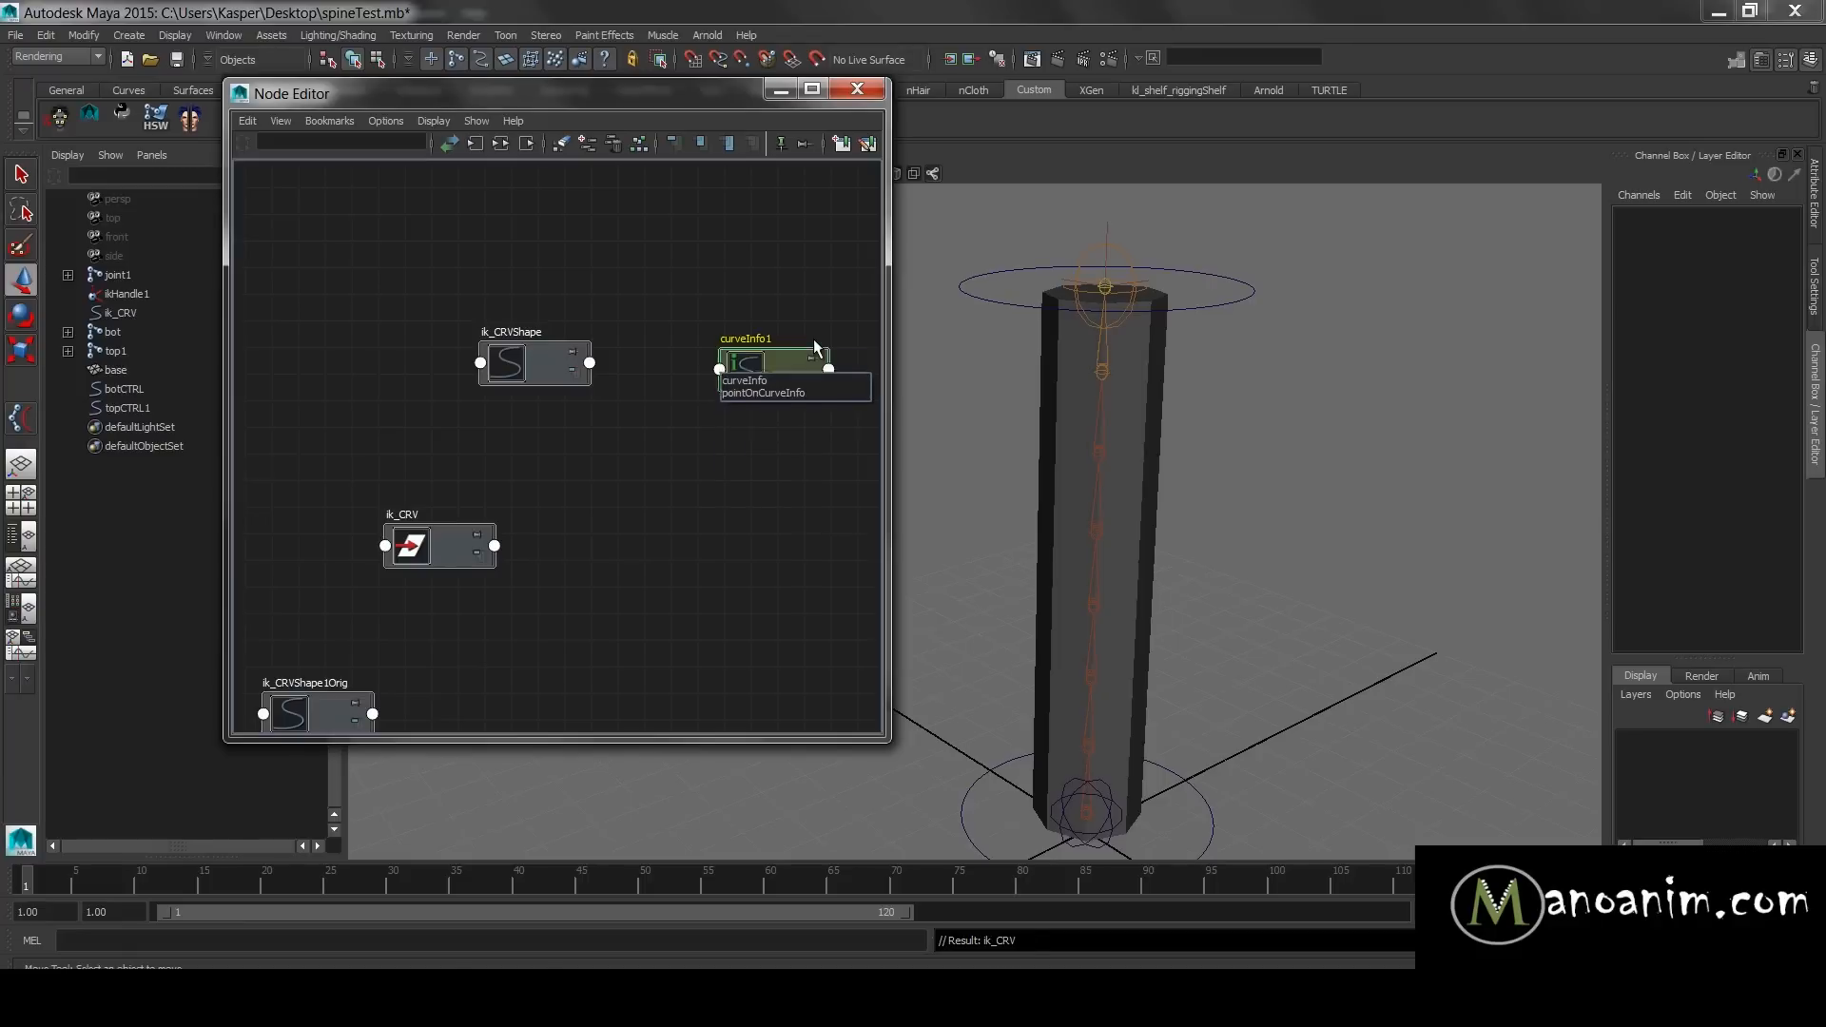
drag(747, 369, 746, 320)
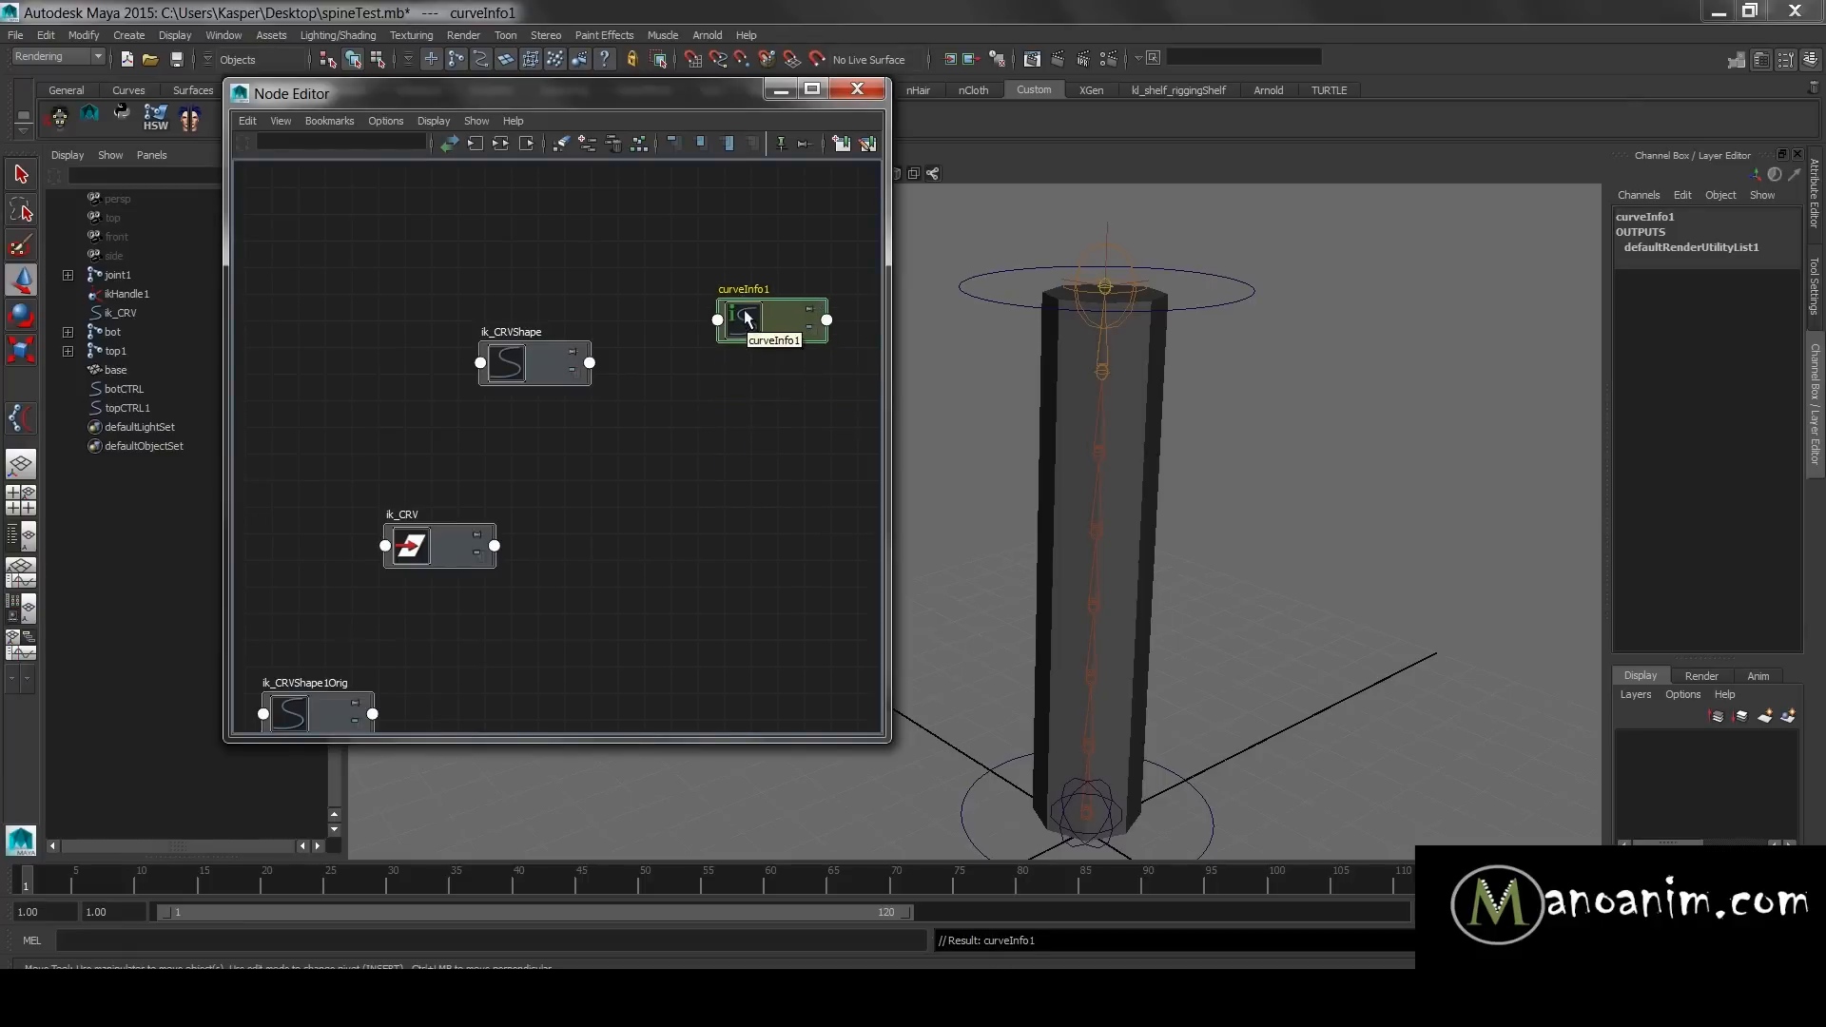
- Connect the worldSpace output of ik_CRVShape to the inputCurve of curveInfo1, showing non-keyable inputs in the Connection Editor
click(643, 180)
shift+middle_drag(519, 367, 754, 321)
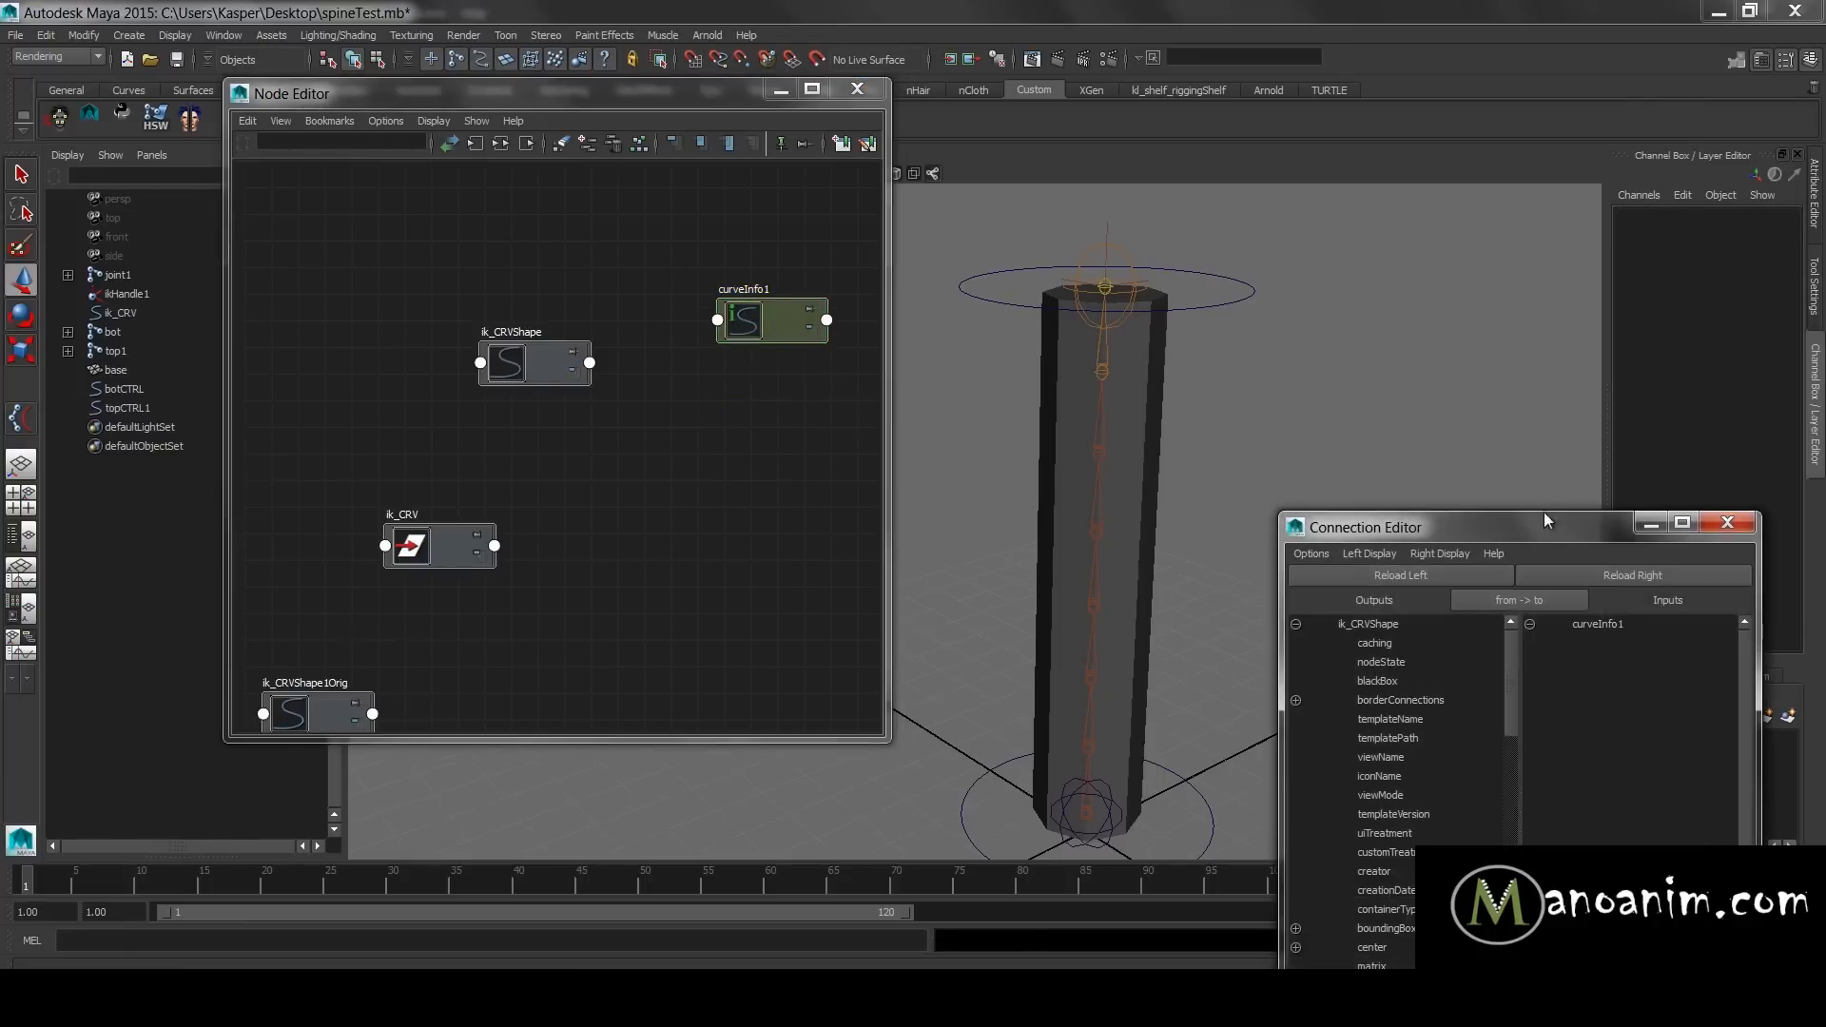
drag(1522, 533, 601, 147)
scroll(491, 395, down, 10)
scroll(475, 394, up, 8)
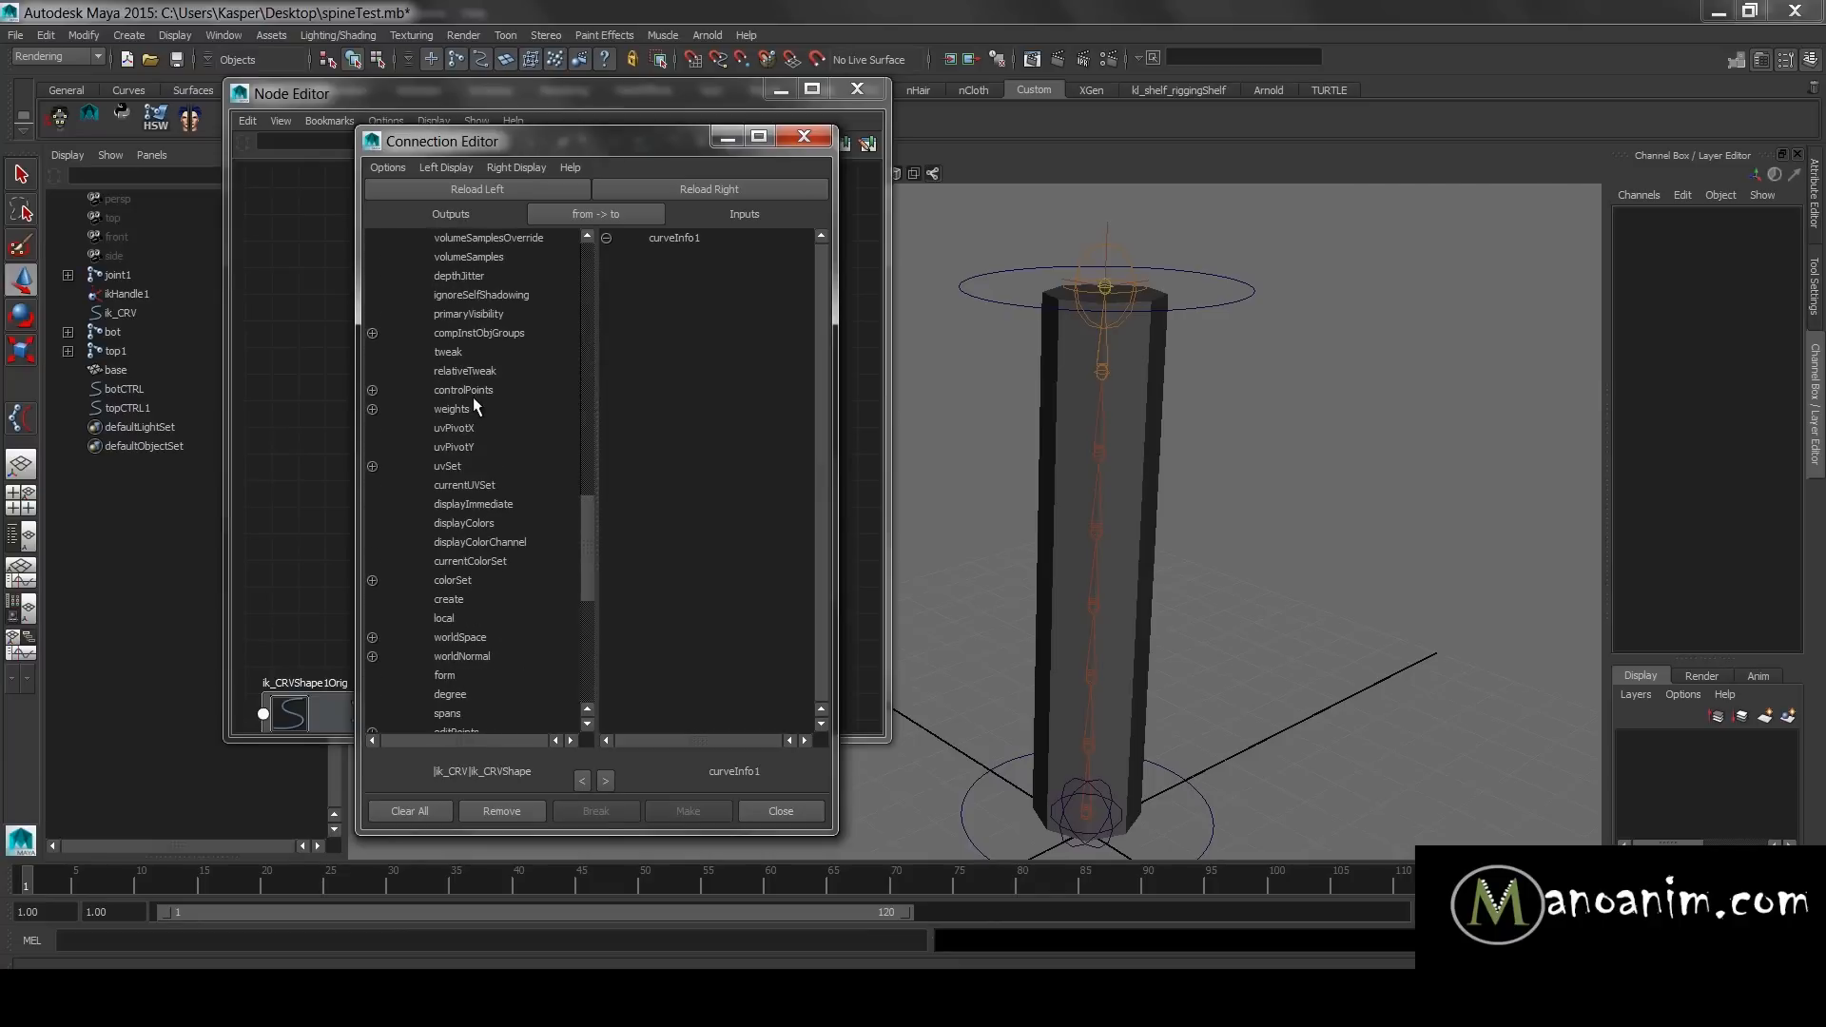
click(472, 638)
click(519, 166)
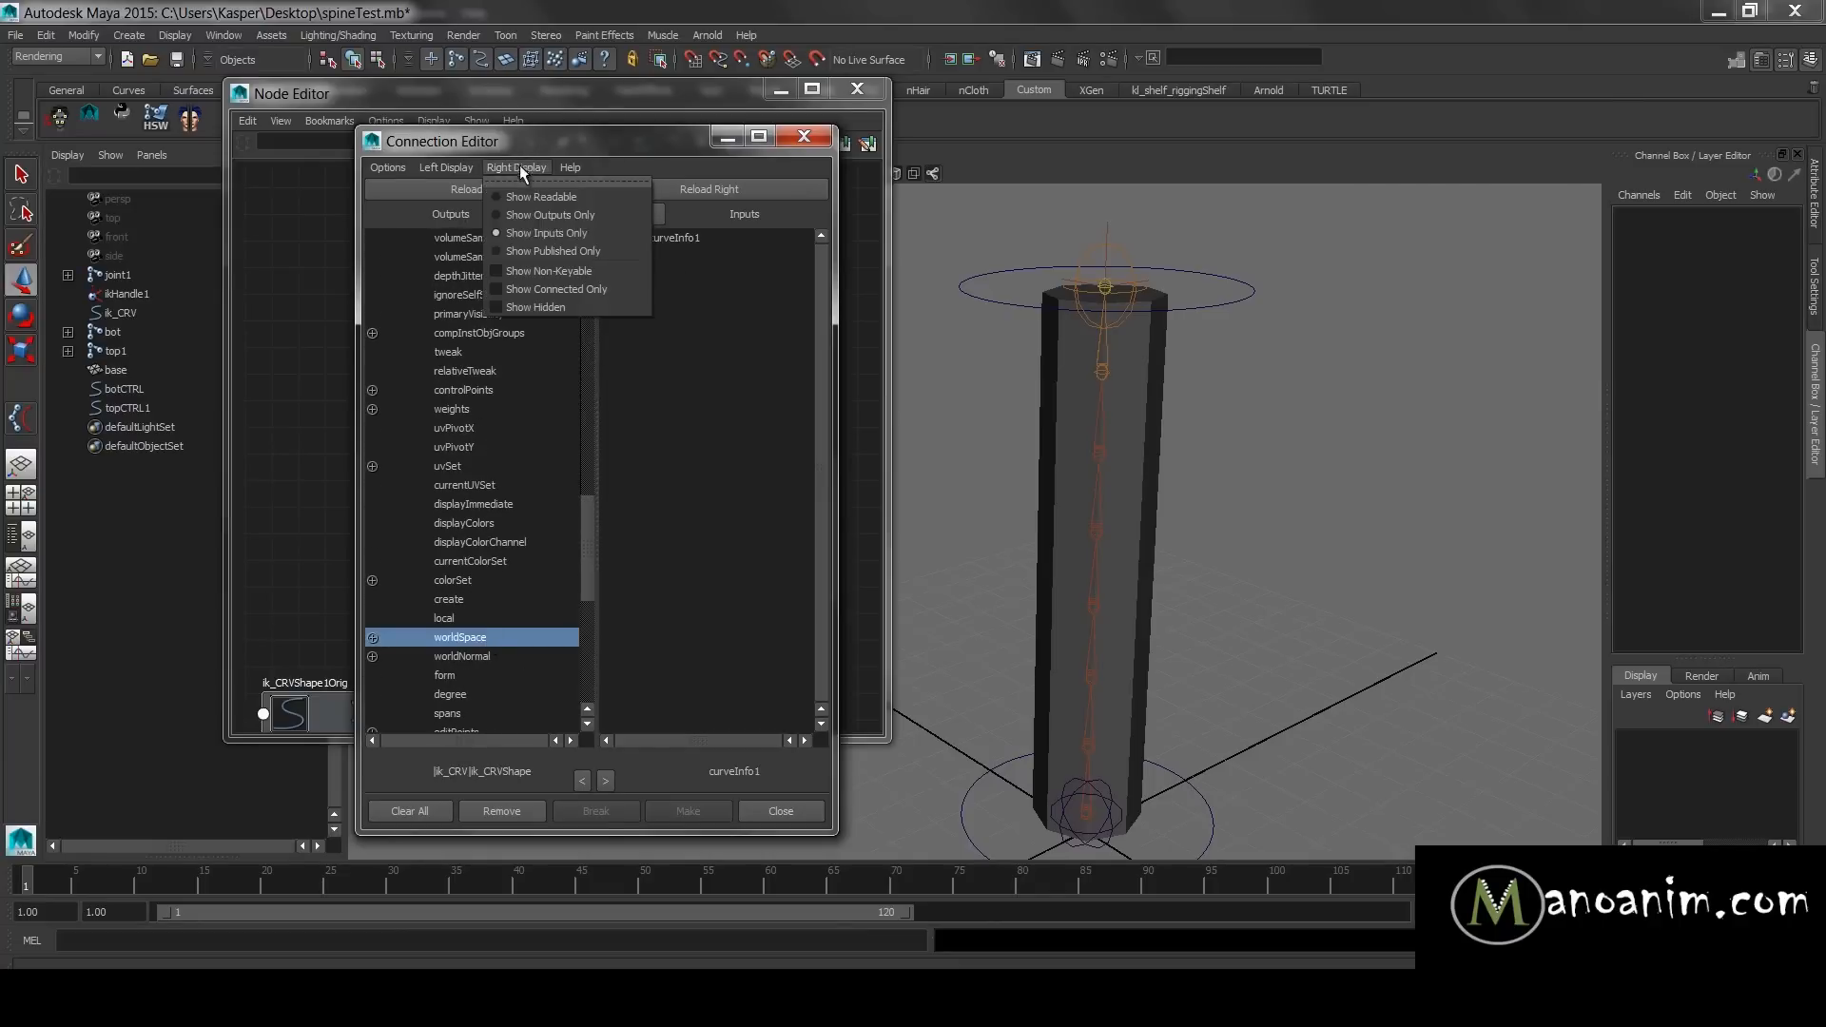
click(546, 272)
click(668, 295)
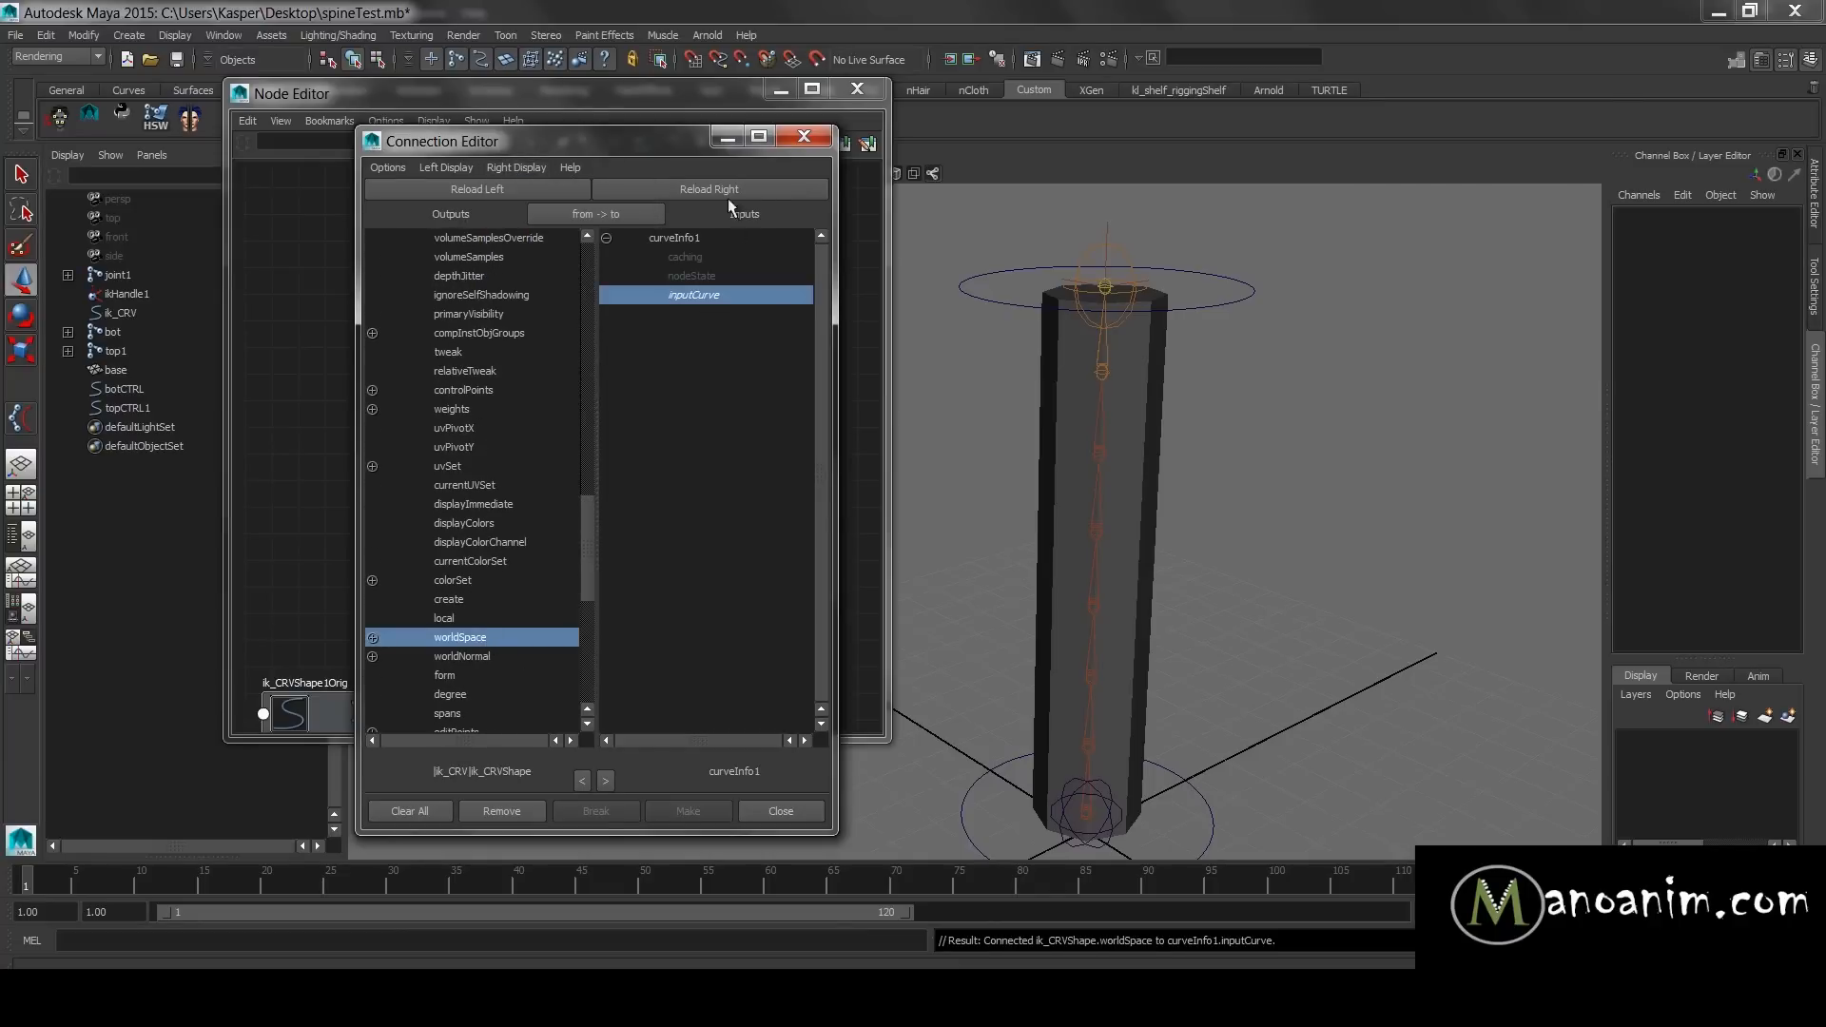
- Minimize the Connection Editor and line up the ik_CRVShape and curveInfo1 nodes next to each other
click(730, 144)
drag(556, 369, 467, 307)
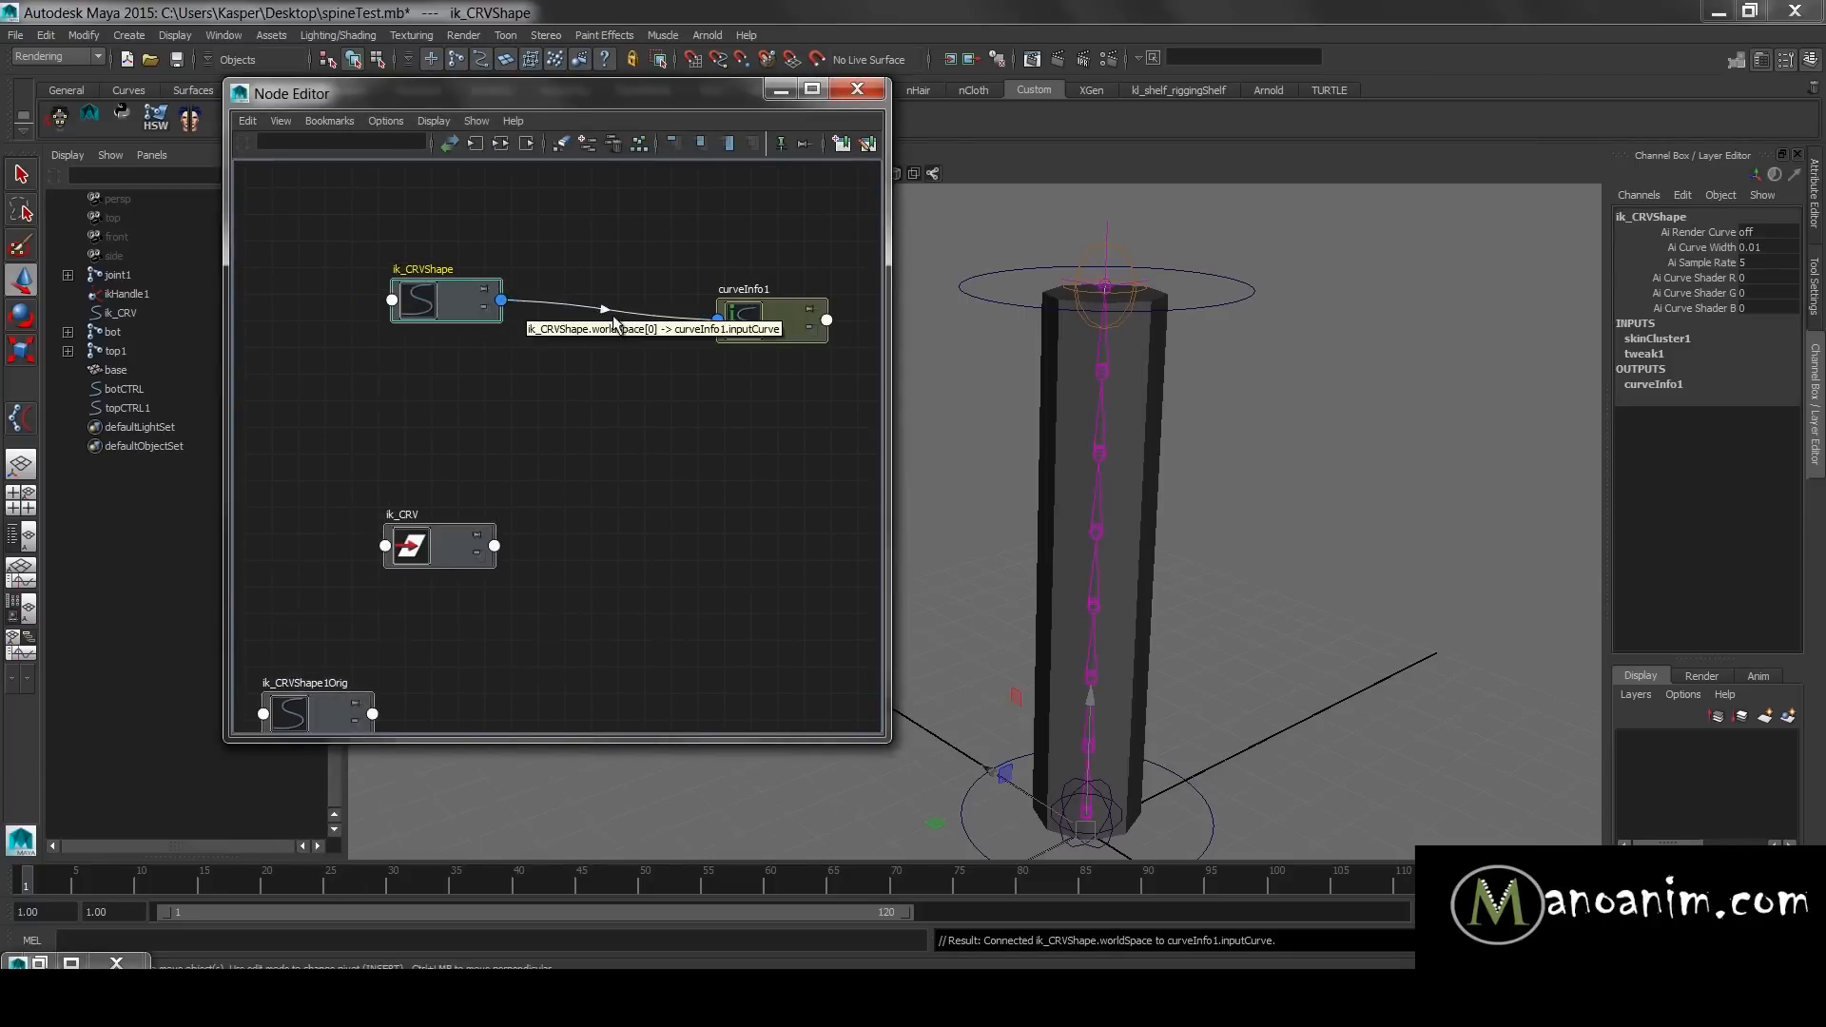
drag(749, 319, 630, 272)
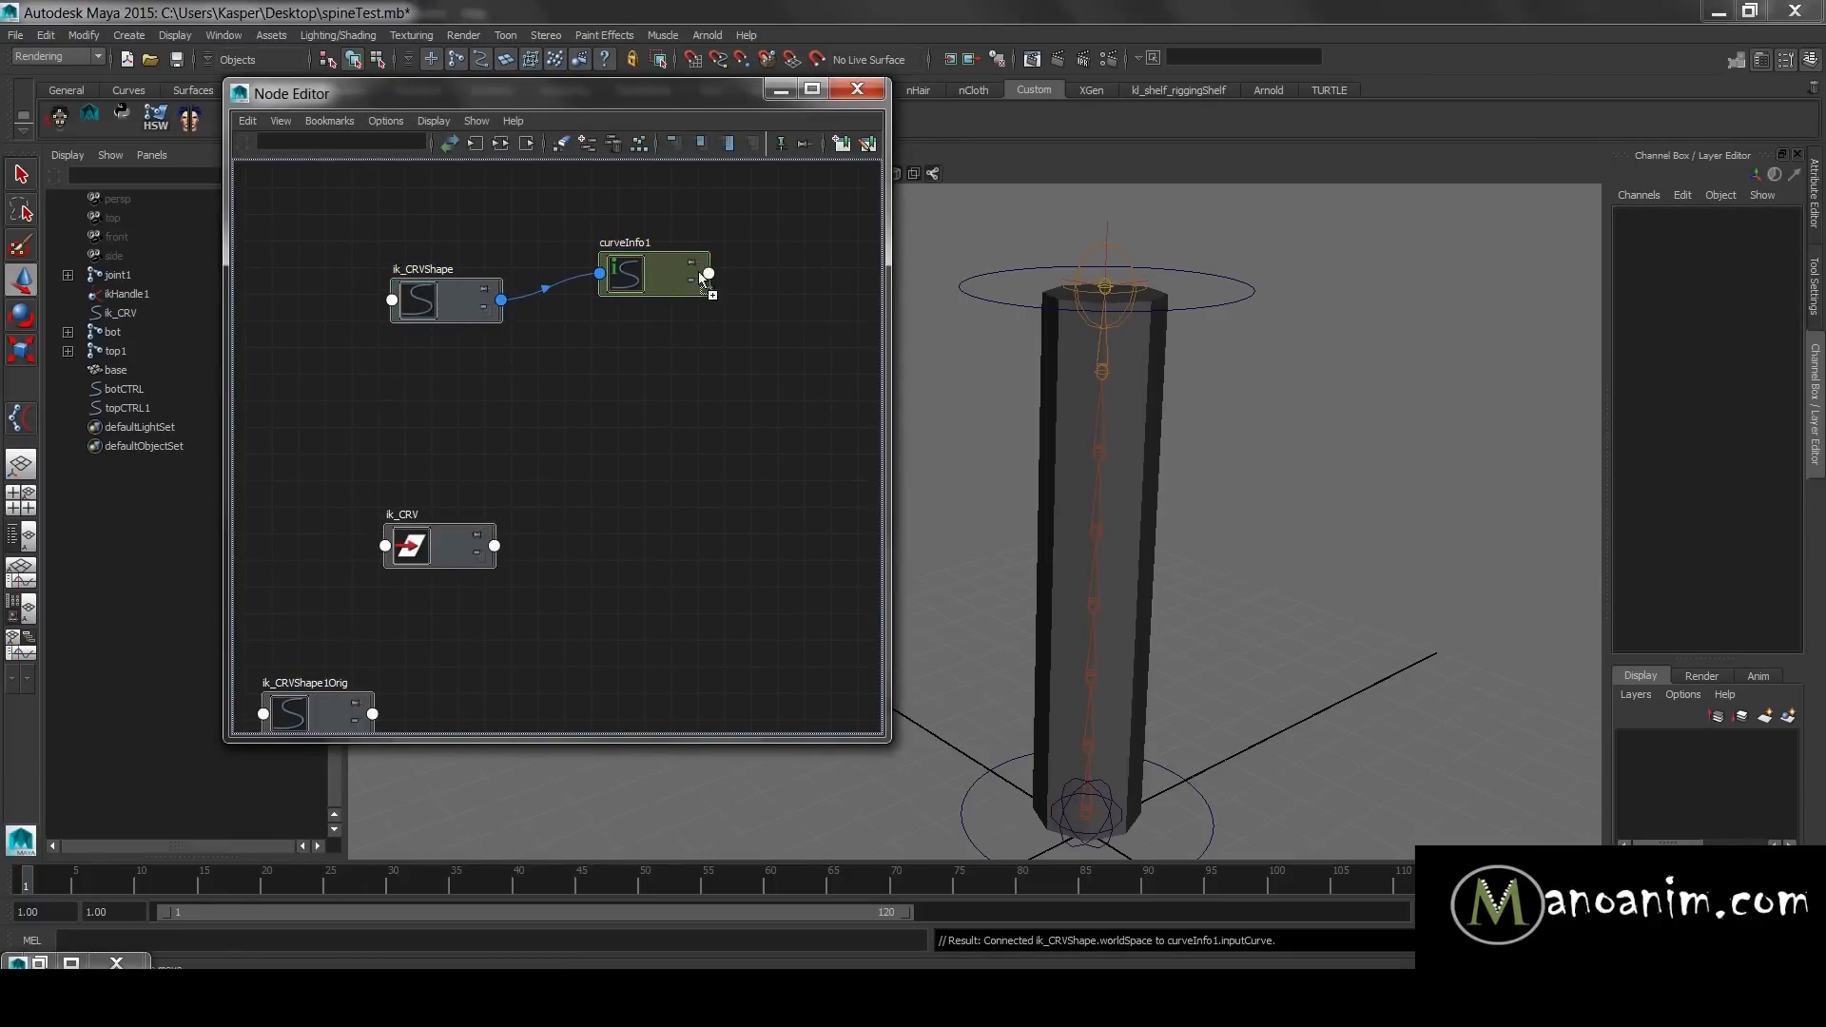
shift+middle_drag(658, 271, 658, 269)
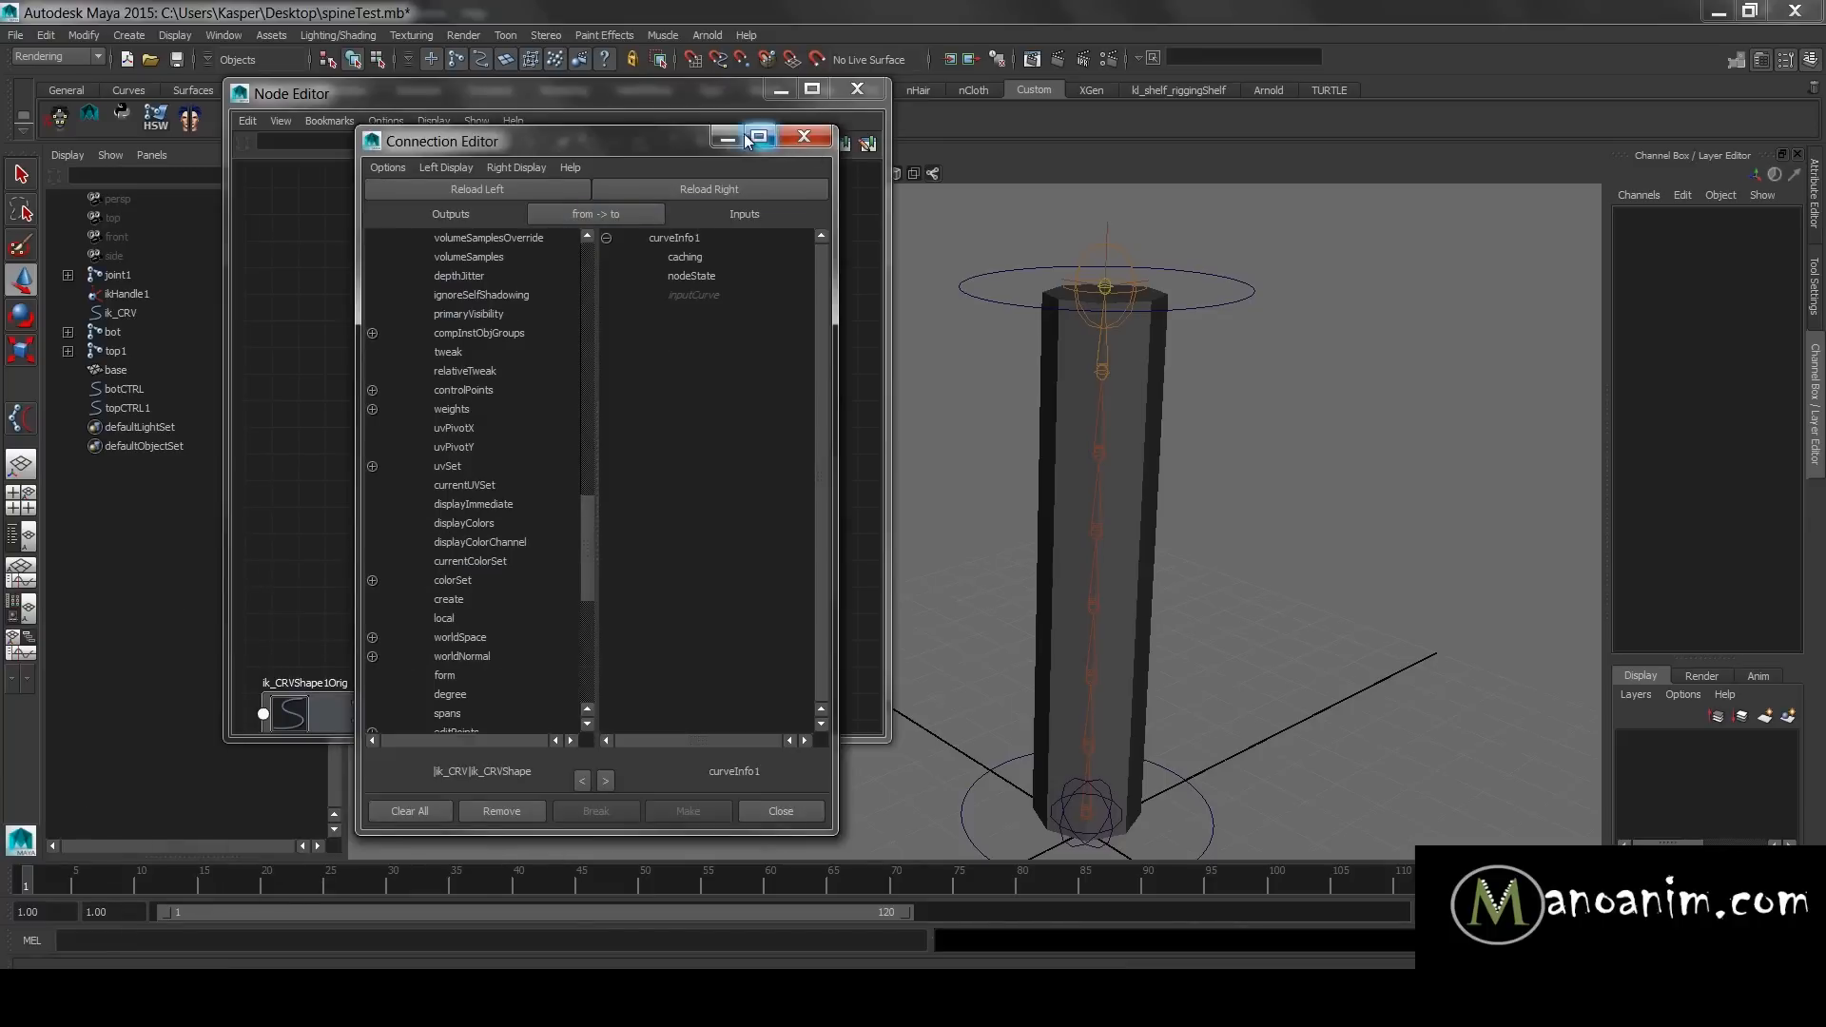
click(739, 135)
drag(447, 304, 465, 348)
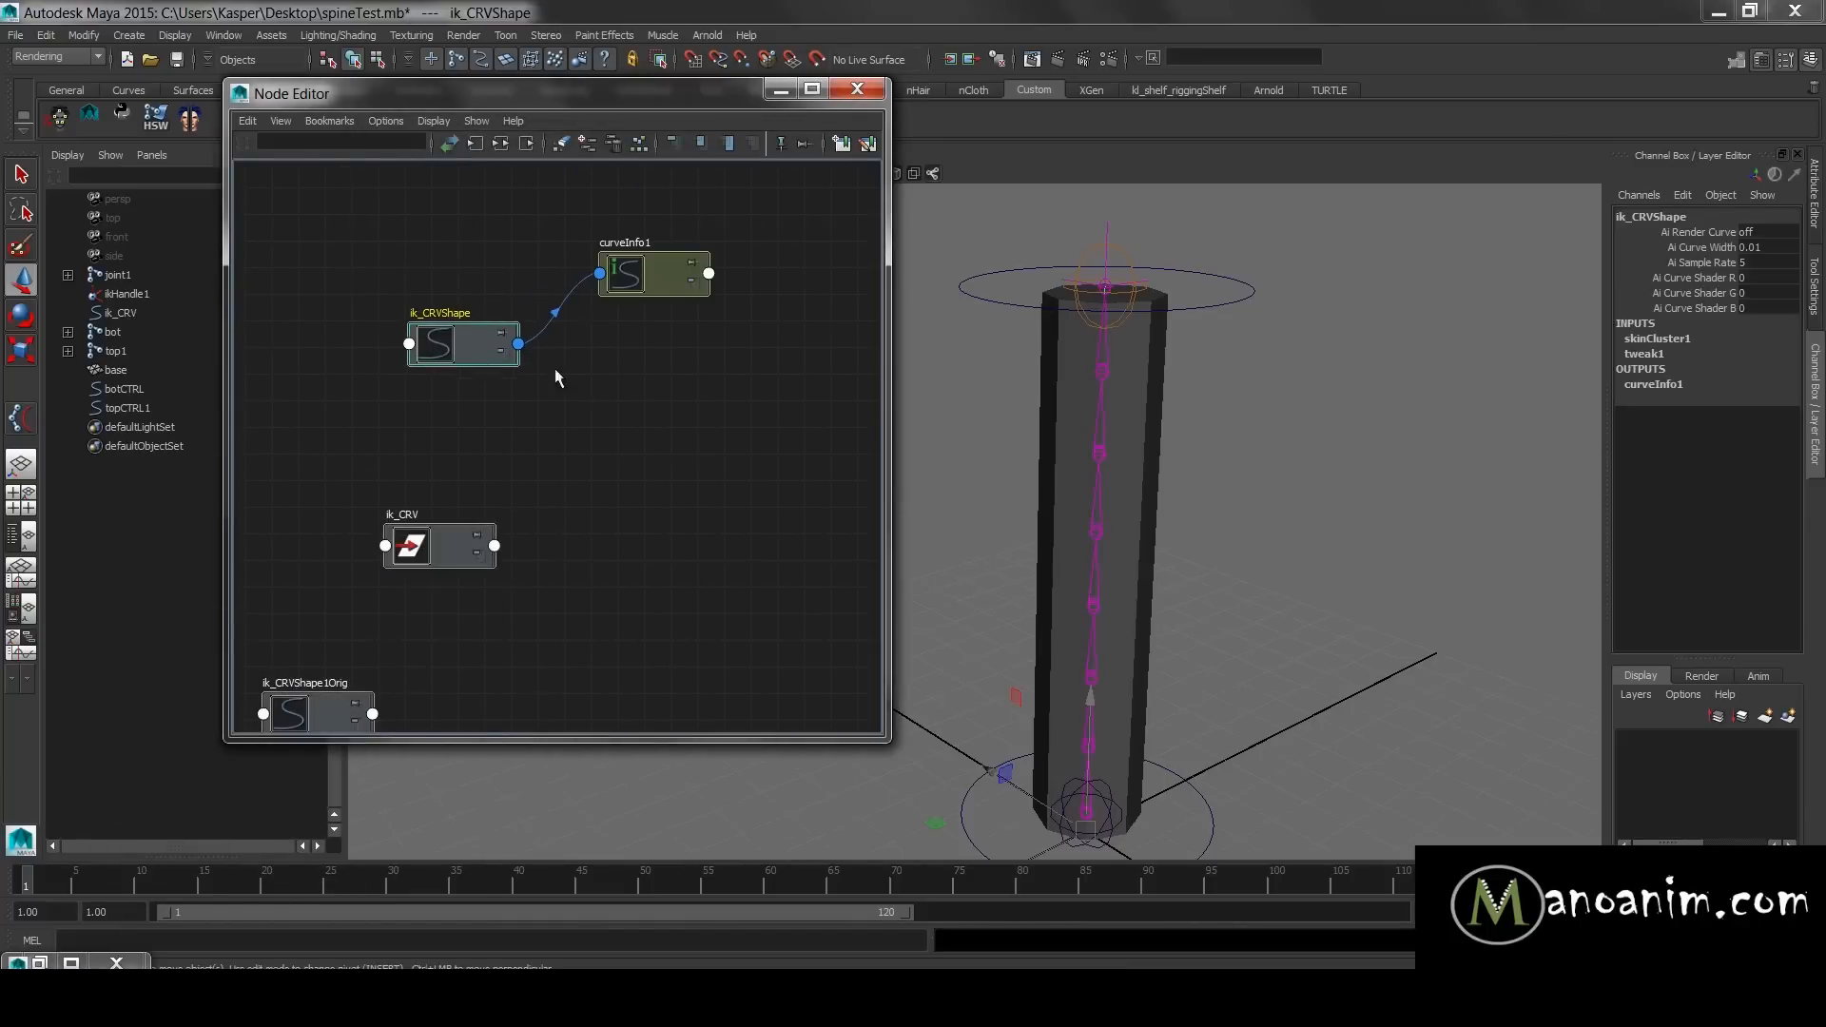
drag(618, 287, 623, 328)
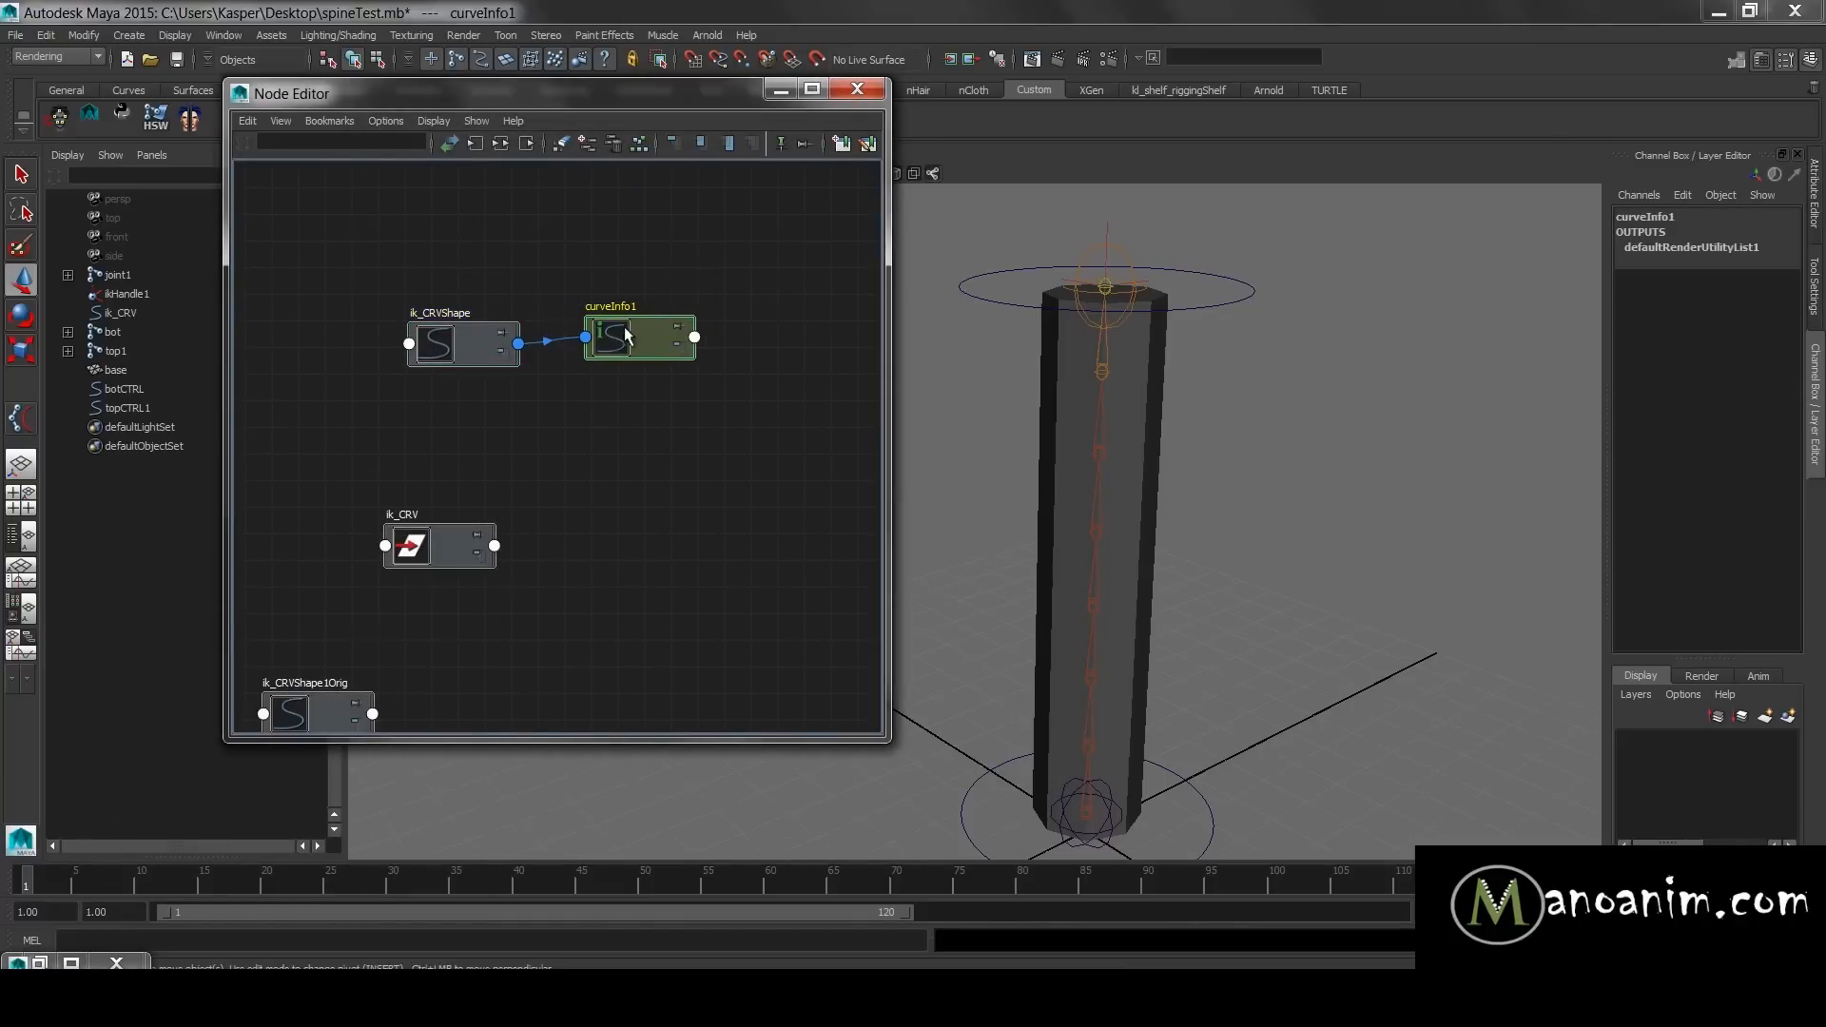
- Try moving the topCTRL1 control upward to test the spine, and undo the move
click(471, 348)
click(1154, 272)
drag(1105, 288, 1066, 181)
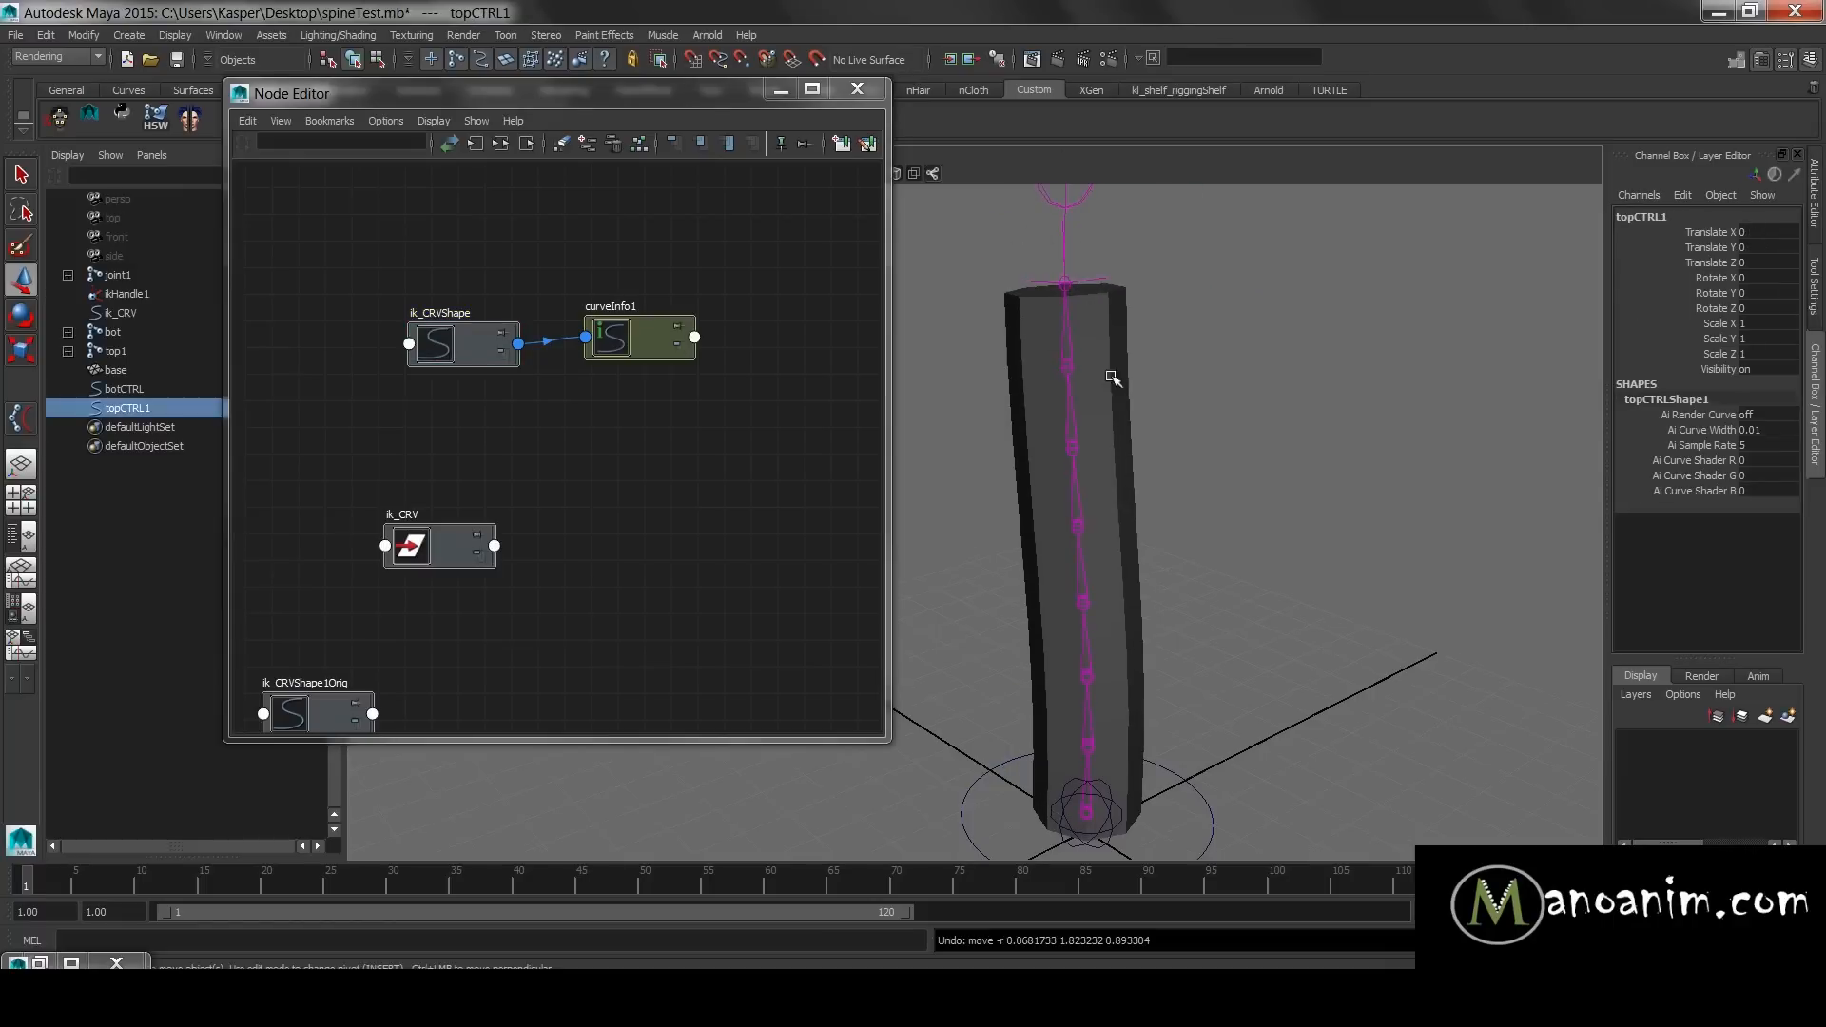
key(ctrl+z)
click(756, 408)
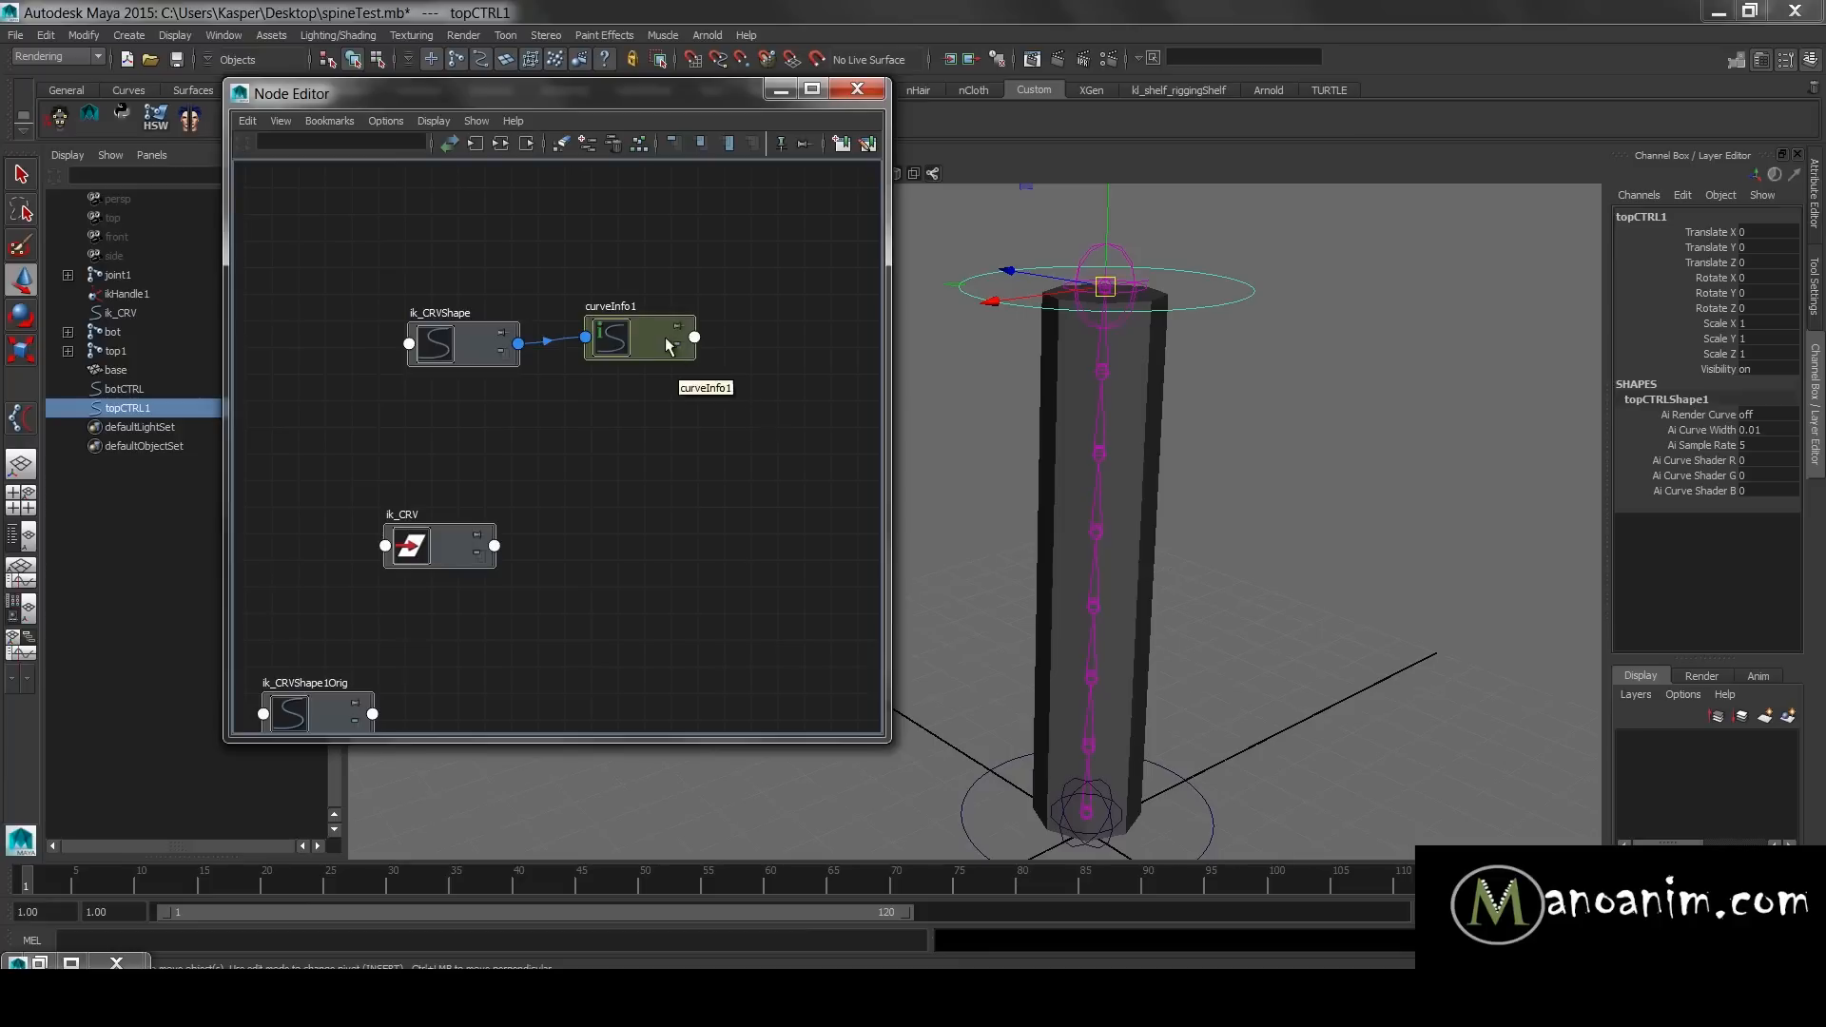
- Create a multiplyDivide node and place it beside curveInfo1
drag(664, 337, 658, 344)
key(Tab)
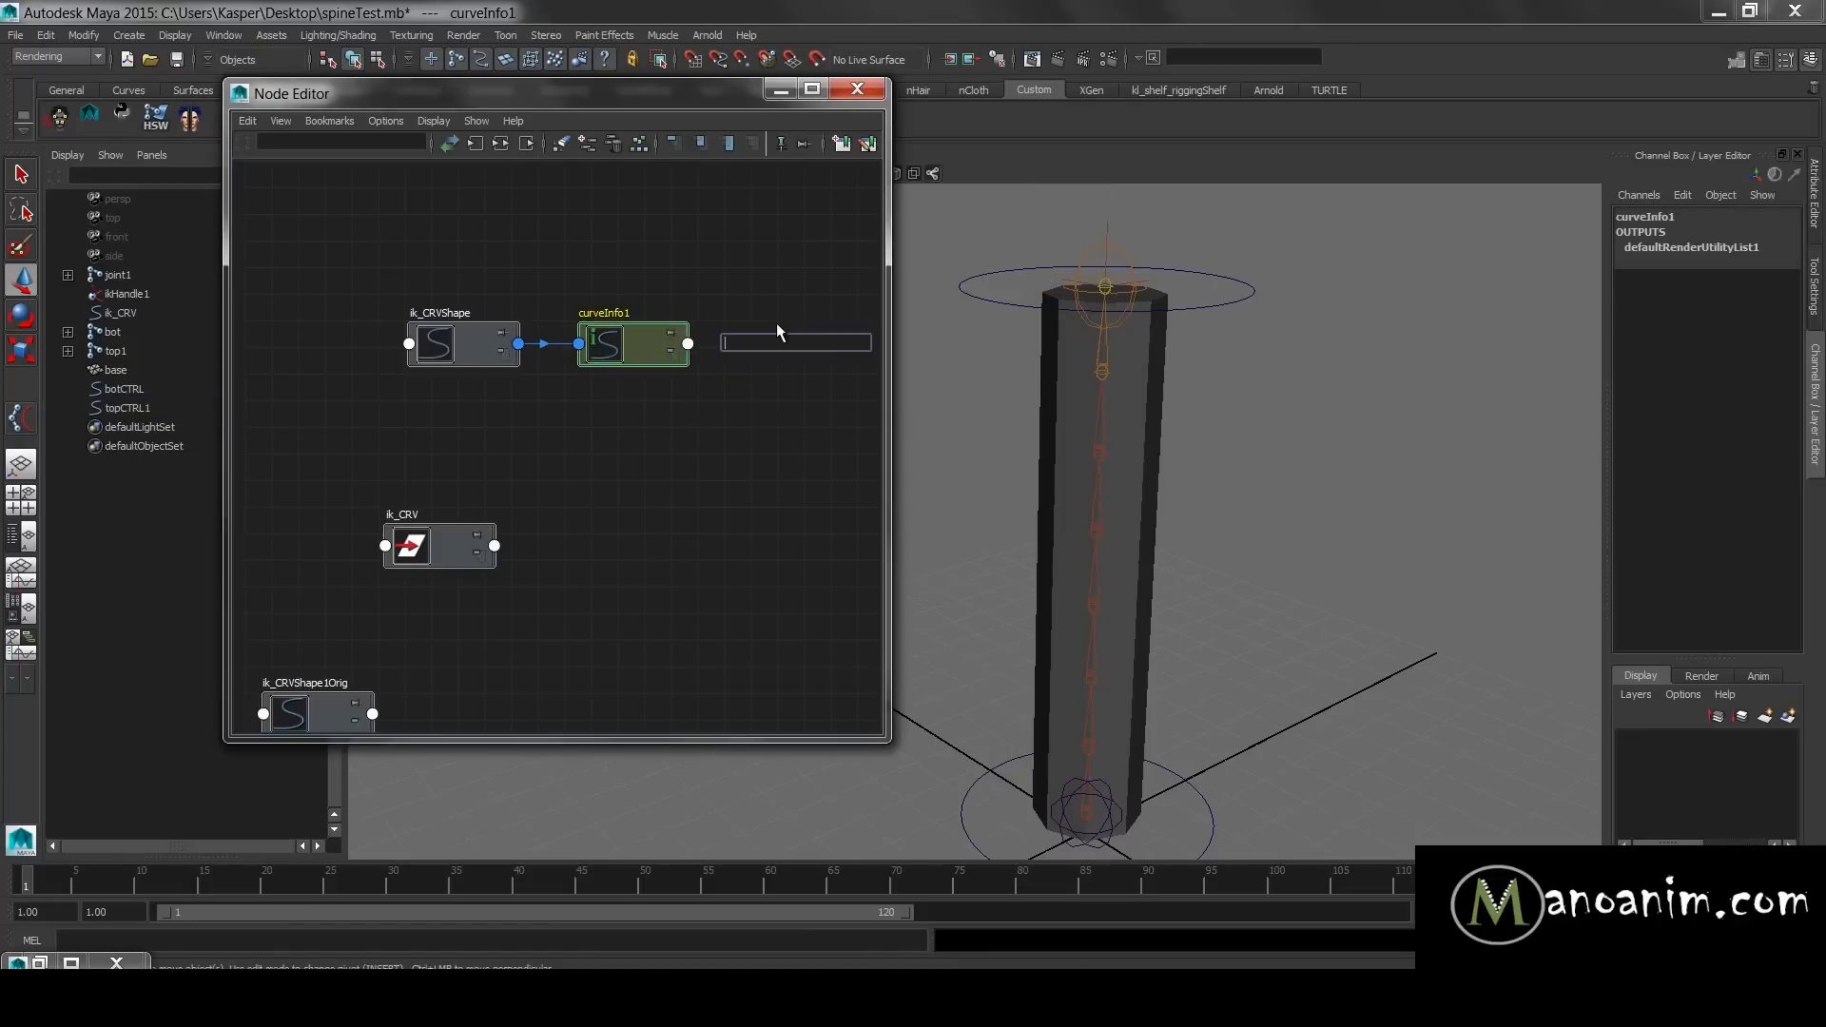
text(multiplydi)
key(Down)
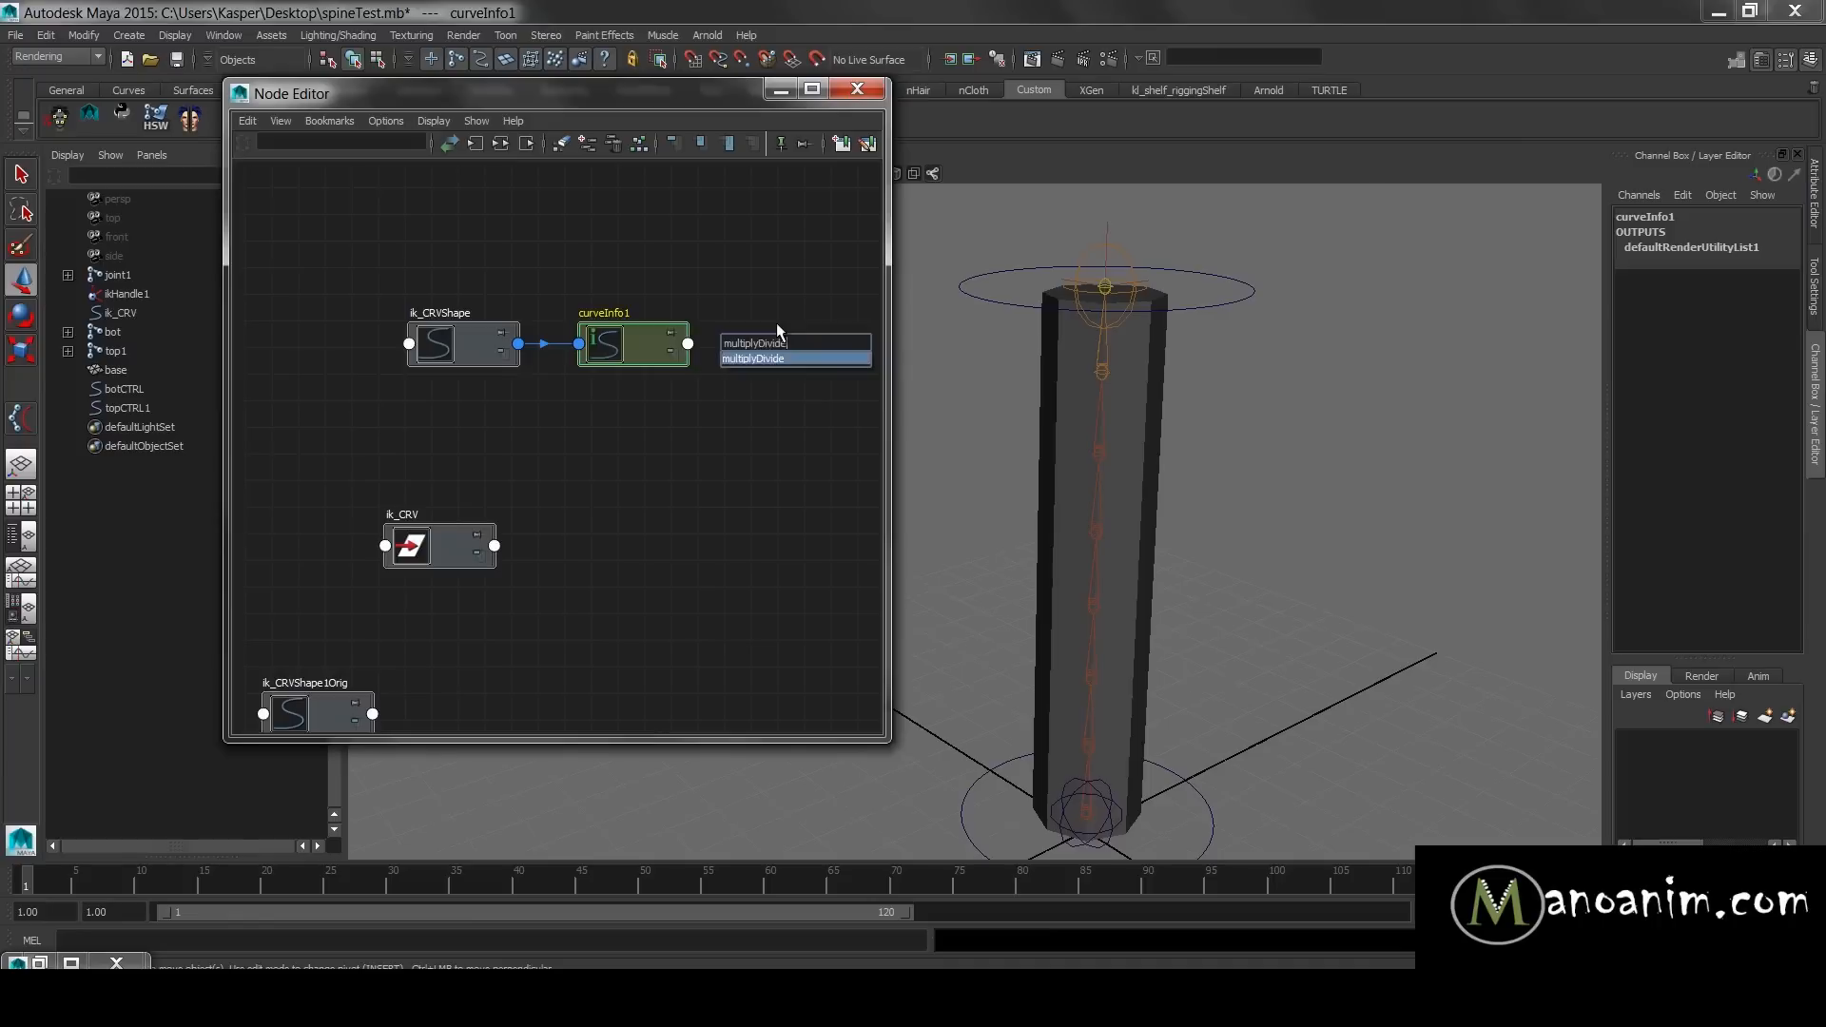
key(Return)
click(735, 369)
drag(776, 343, 802, 350)
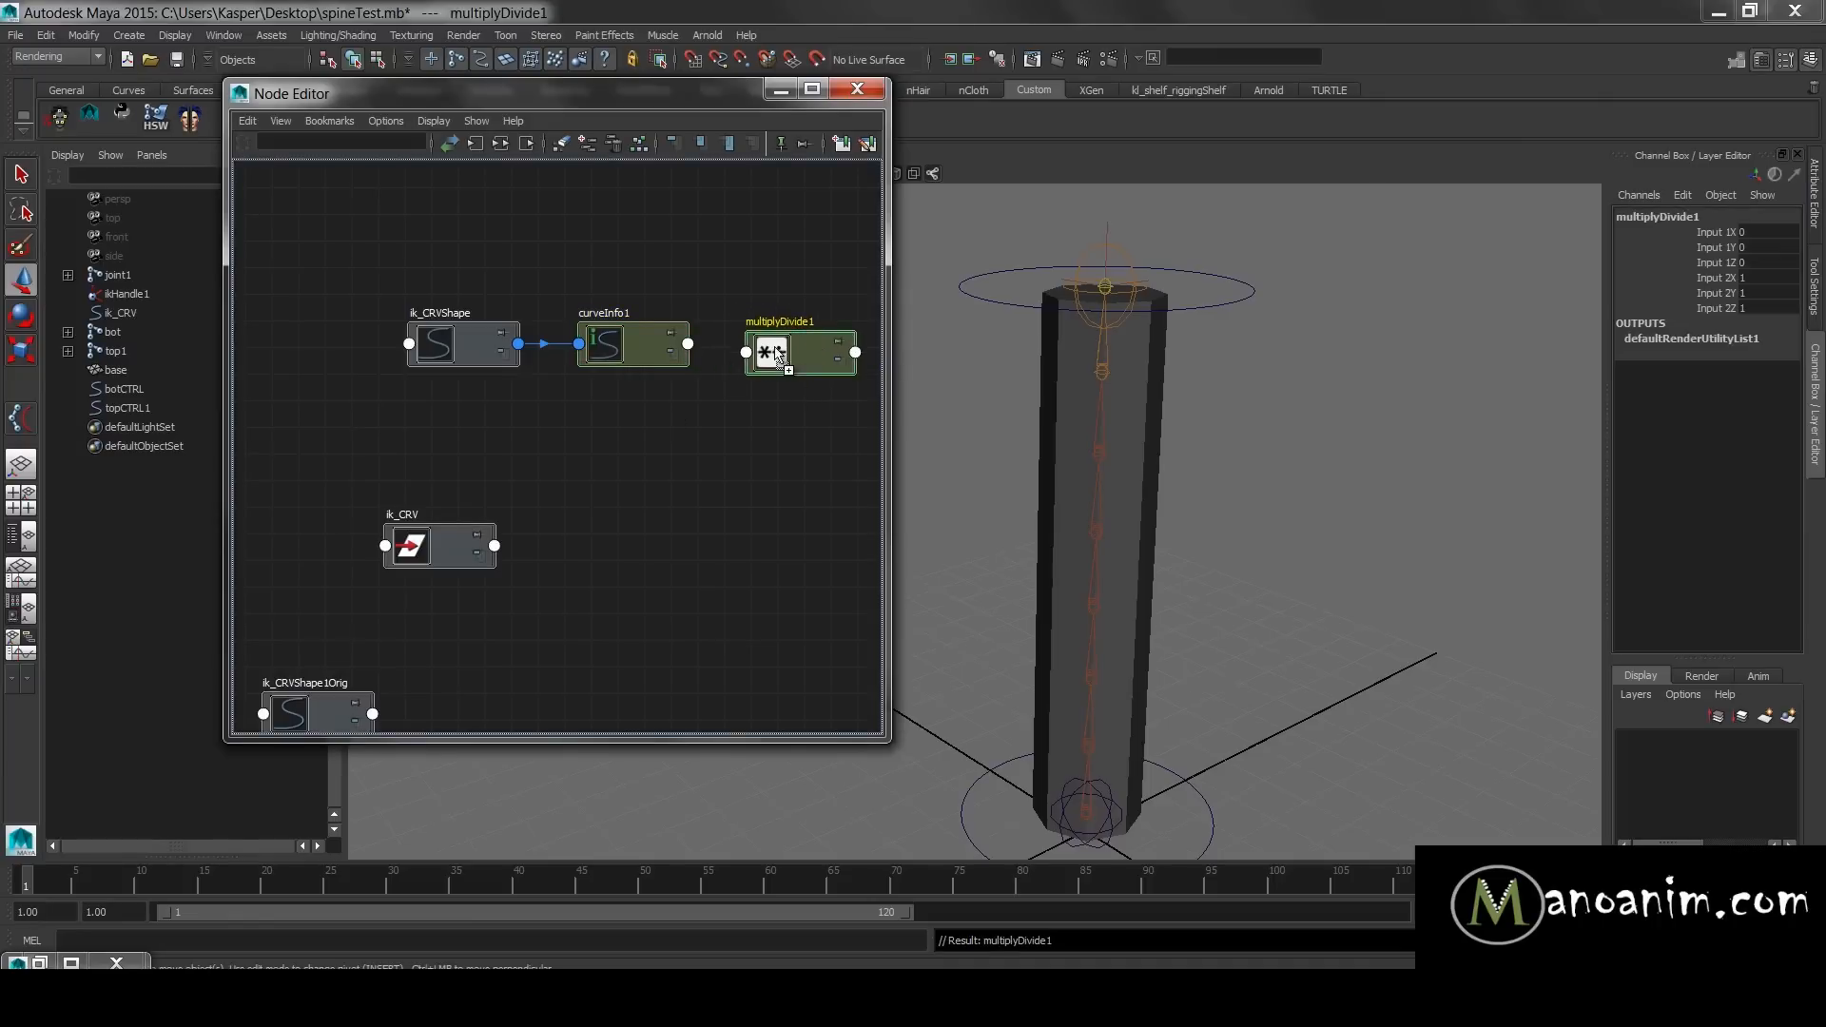
shift+middle_drag(780, 355, 801, 352)
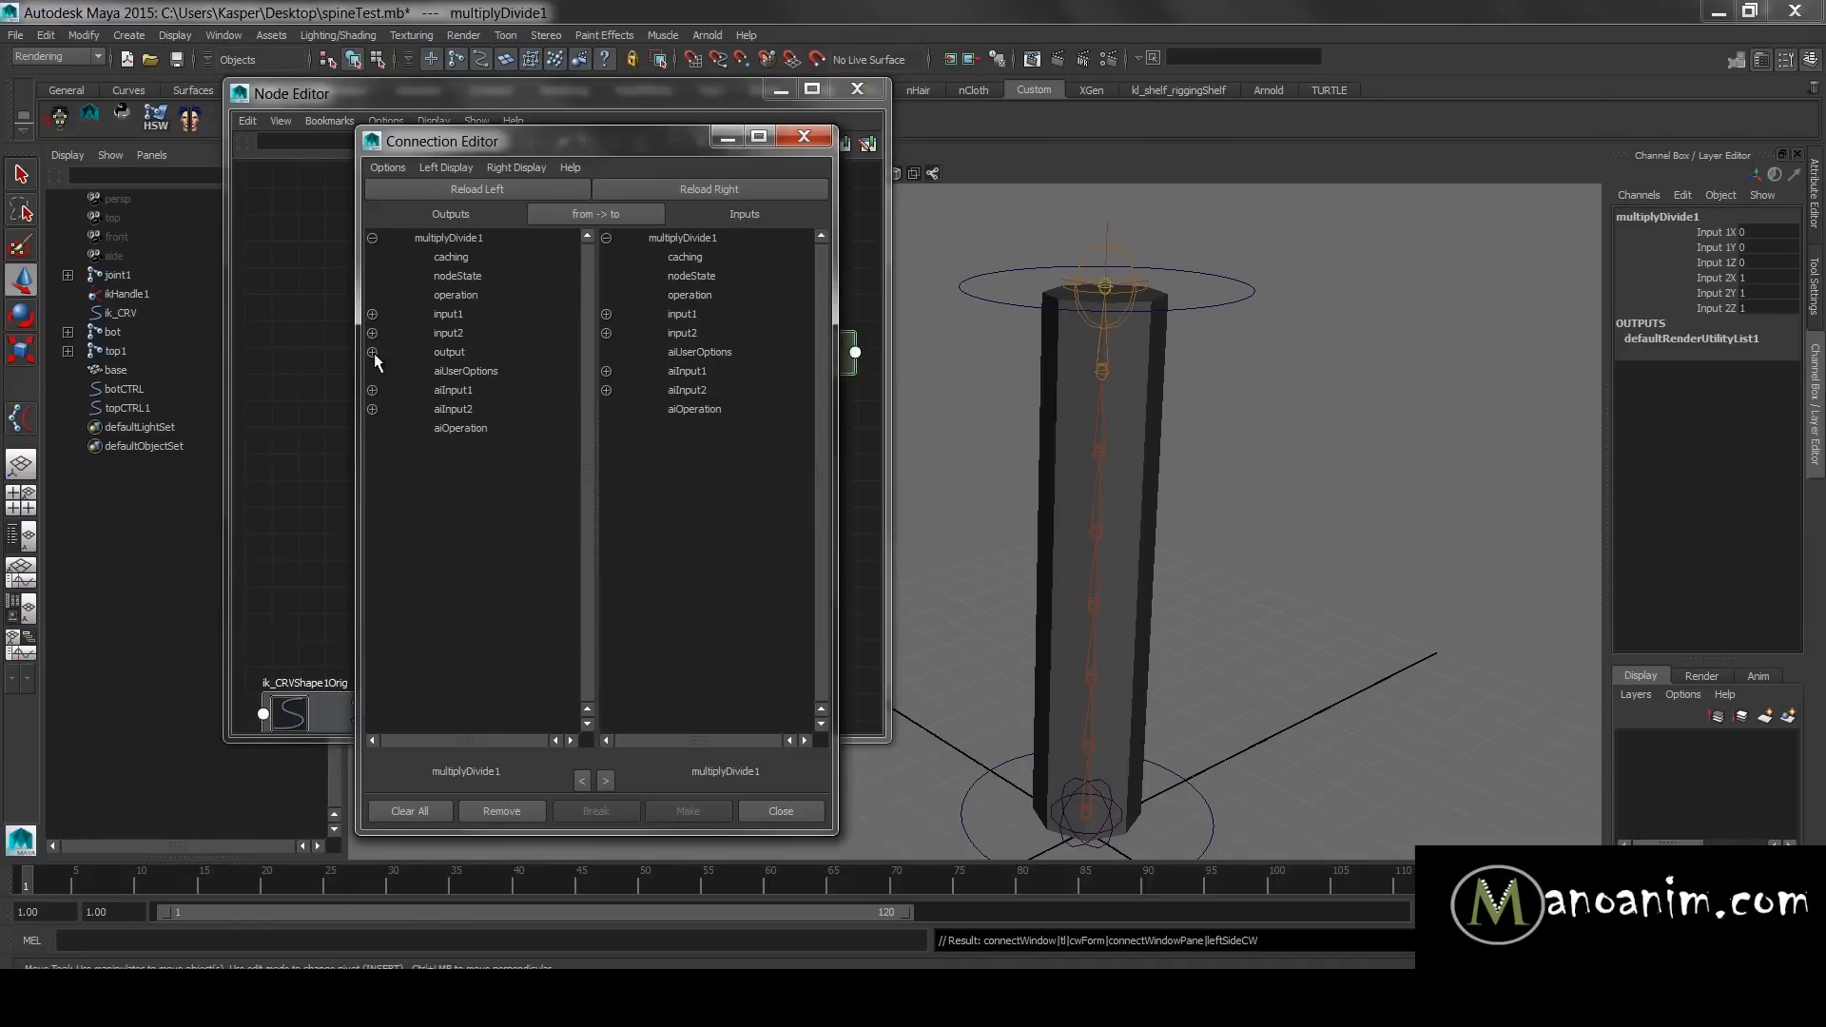
click(371, 351)
click(544, 372)
click(637, 315)
click(706, 333)
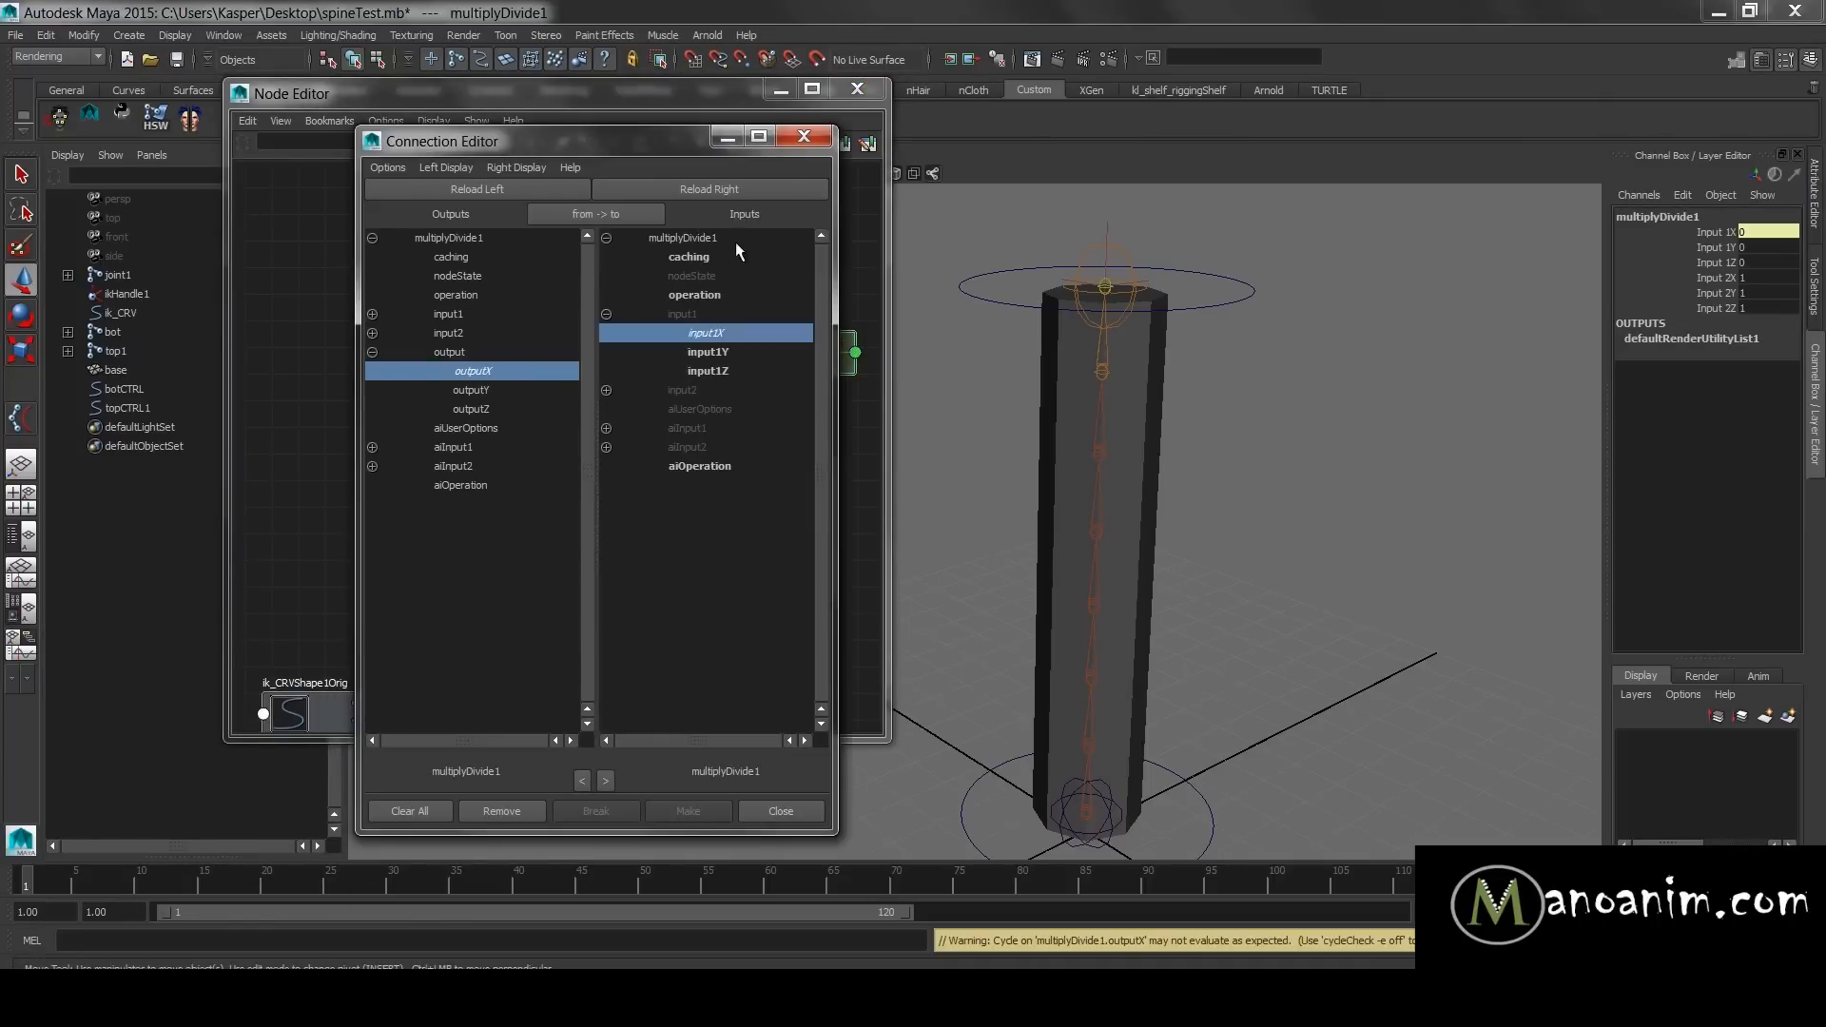
click(726, 139)
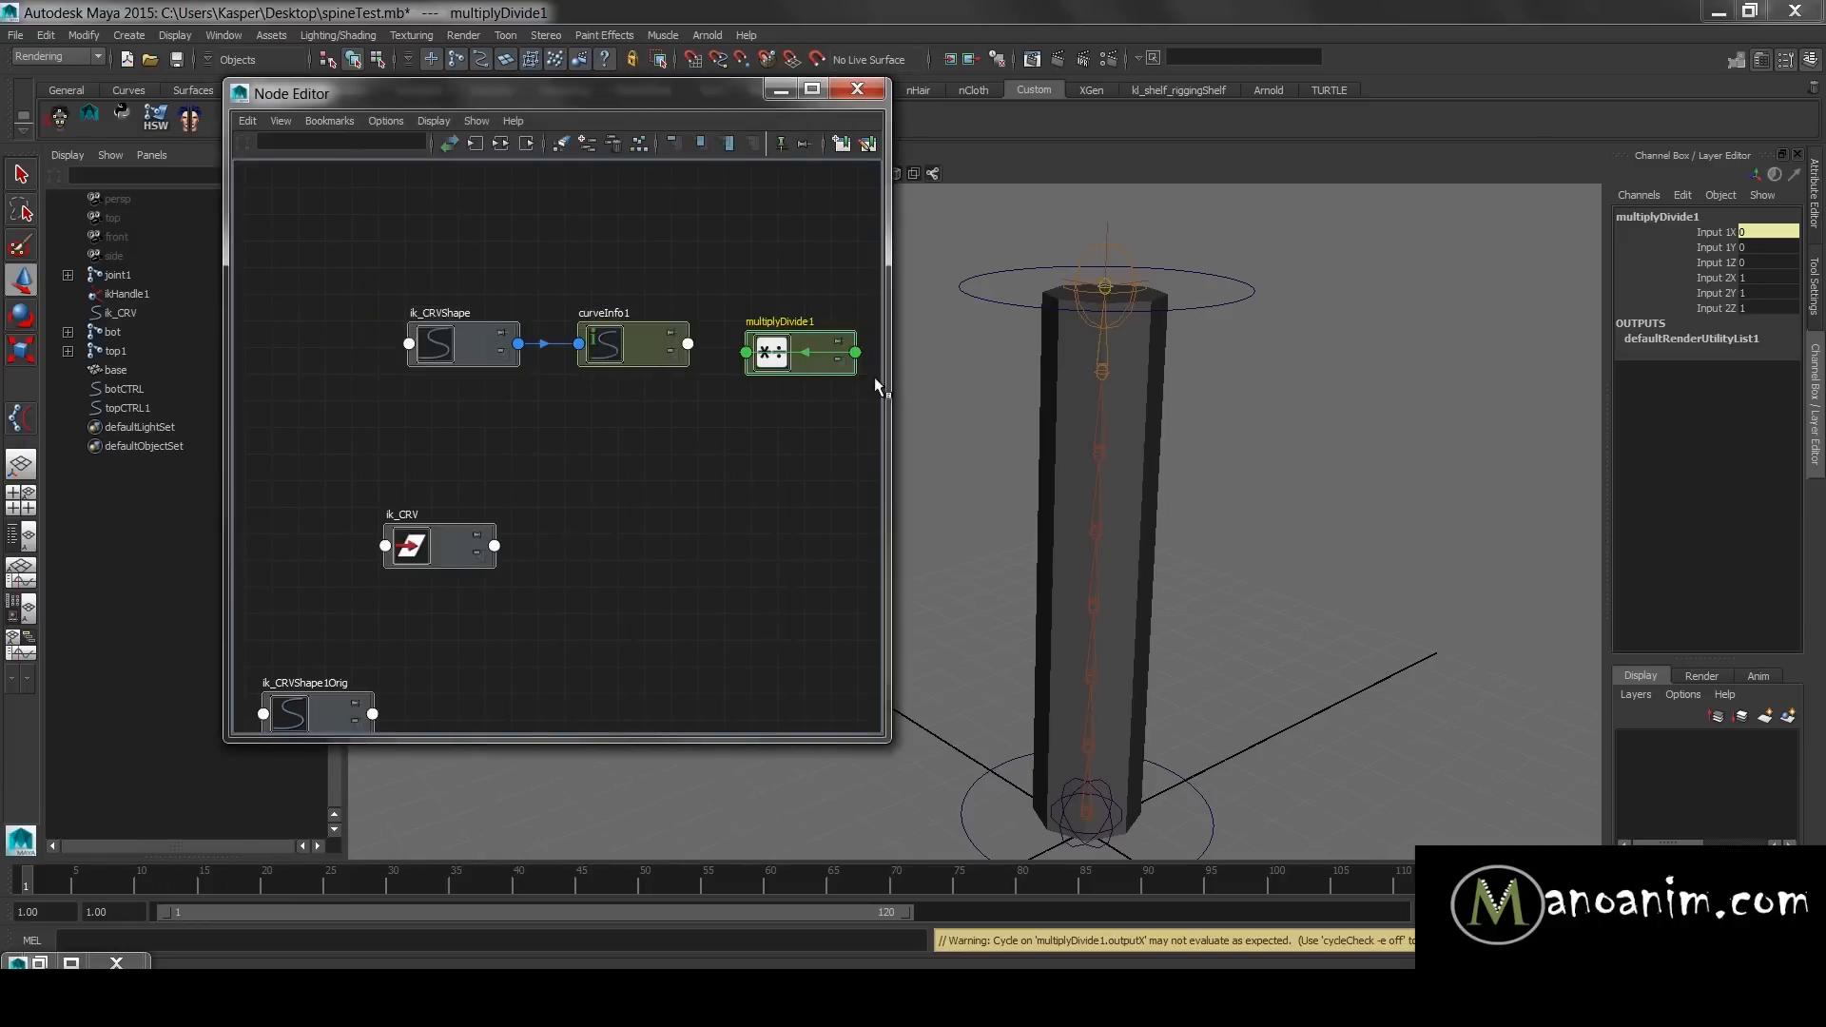
- Connect the arcLength output of curveInfo1 to the input1X of multiplyDivide1, and minimize the Connection Editor
shift+middle_drag(667, 345, 785, 373)
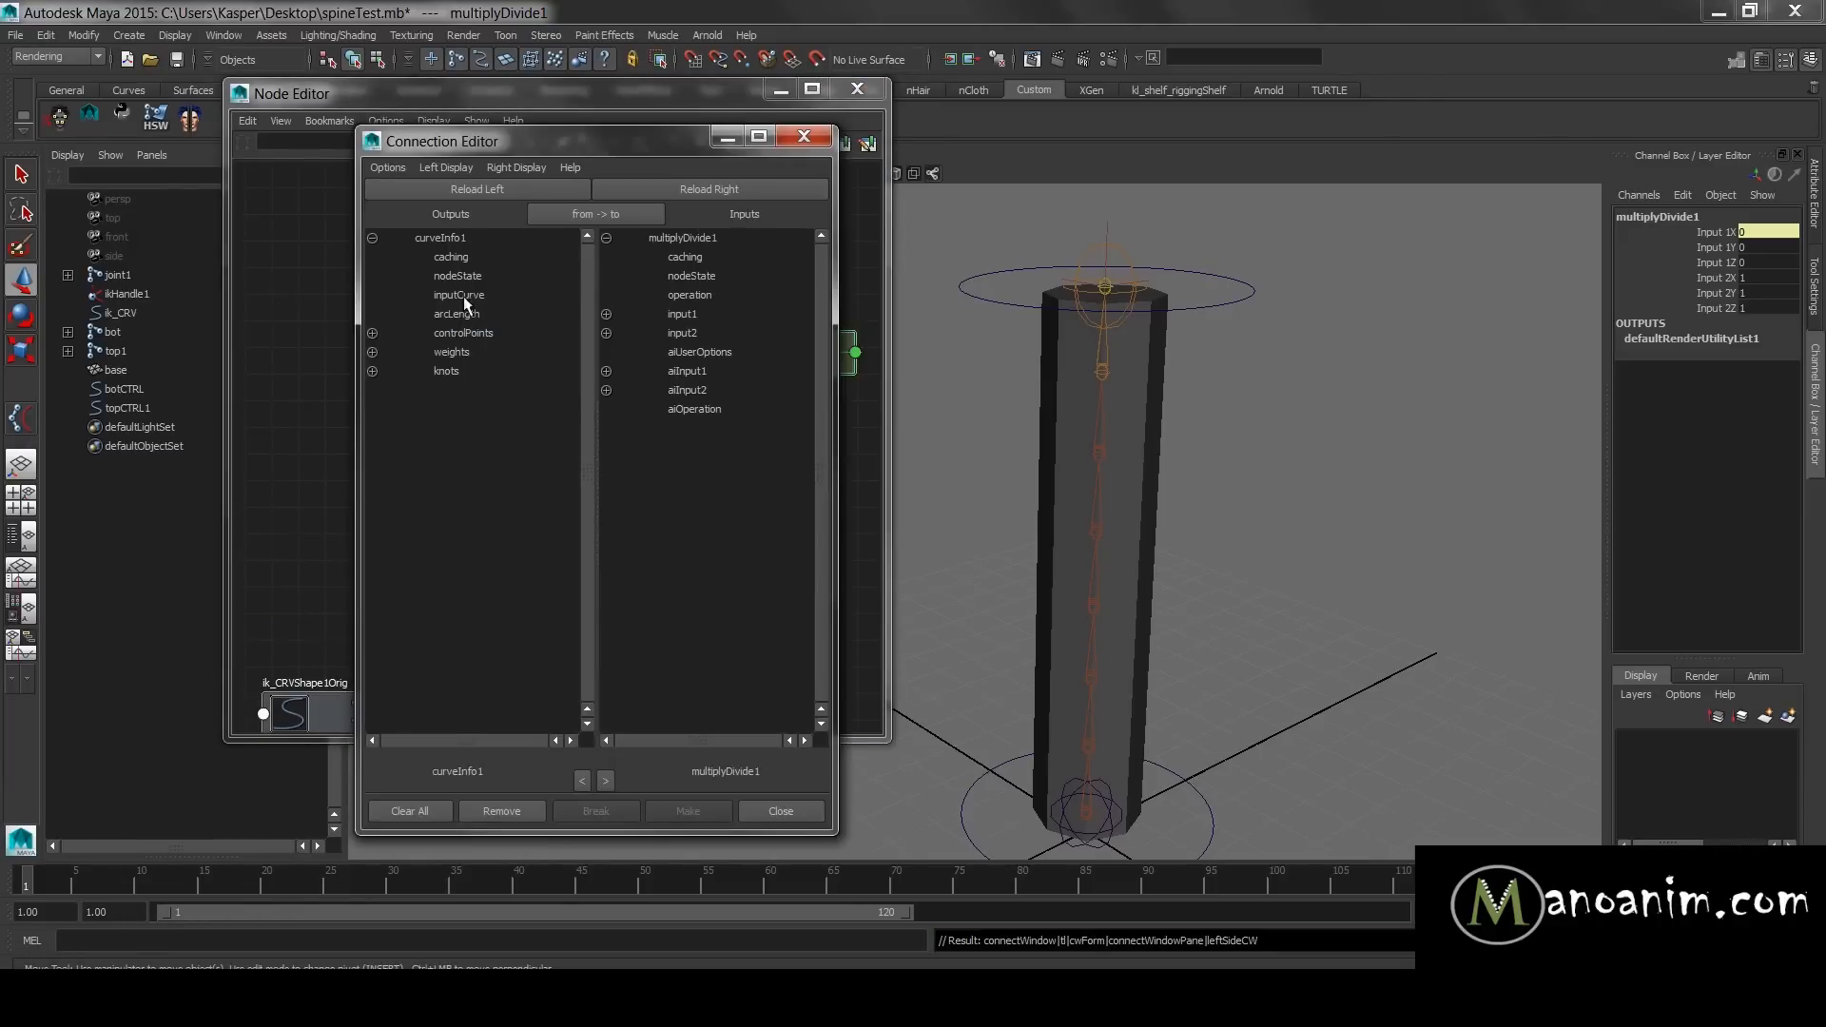
click(469, 312)
click(677, 314)
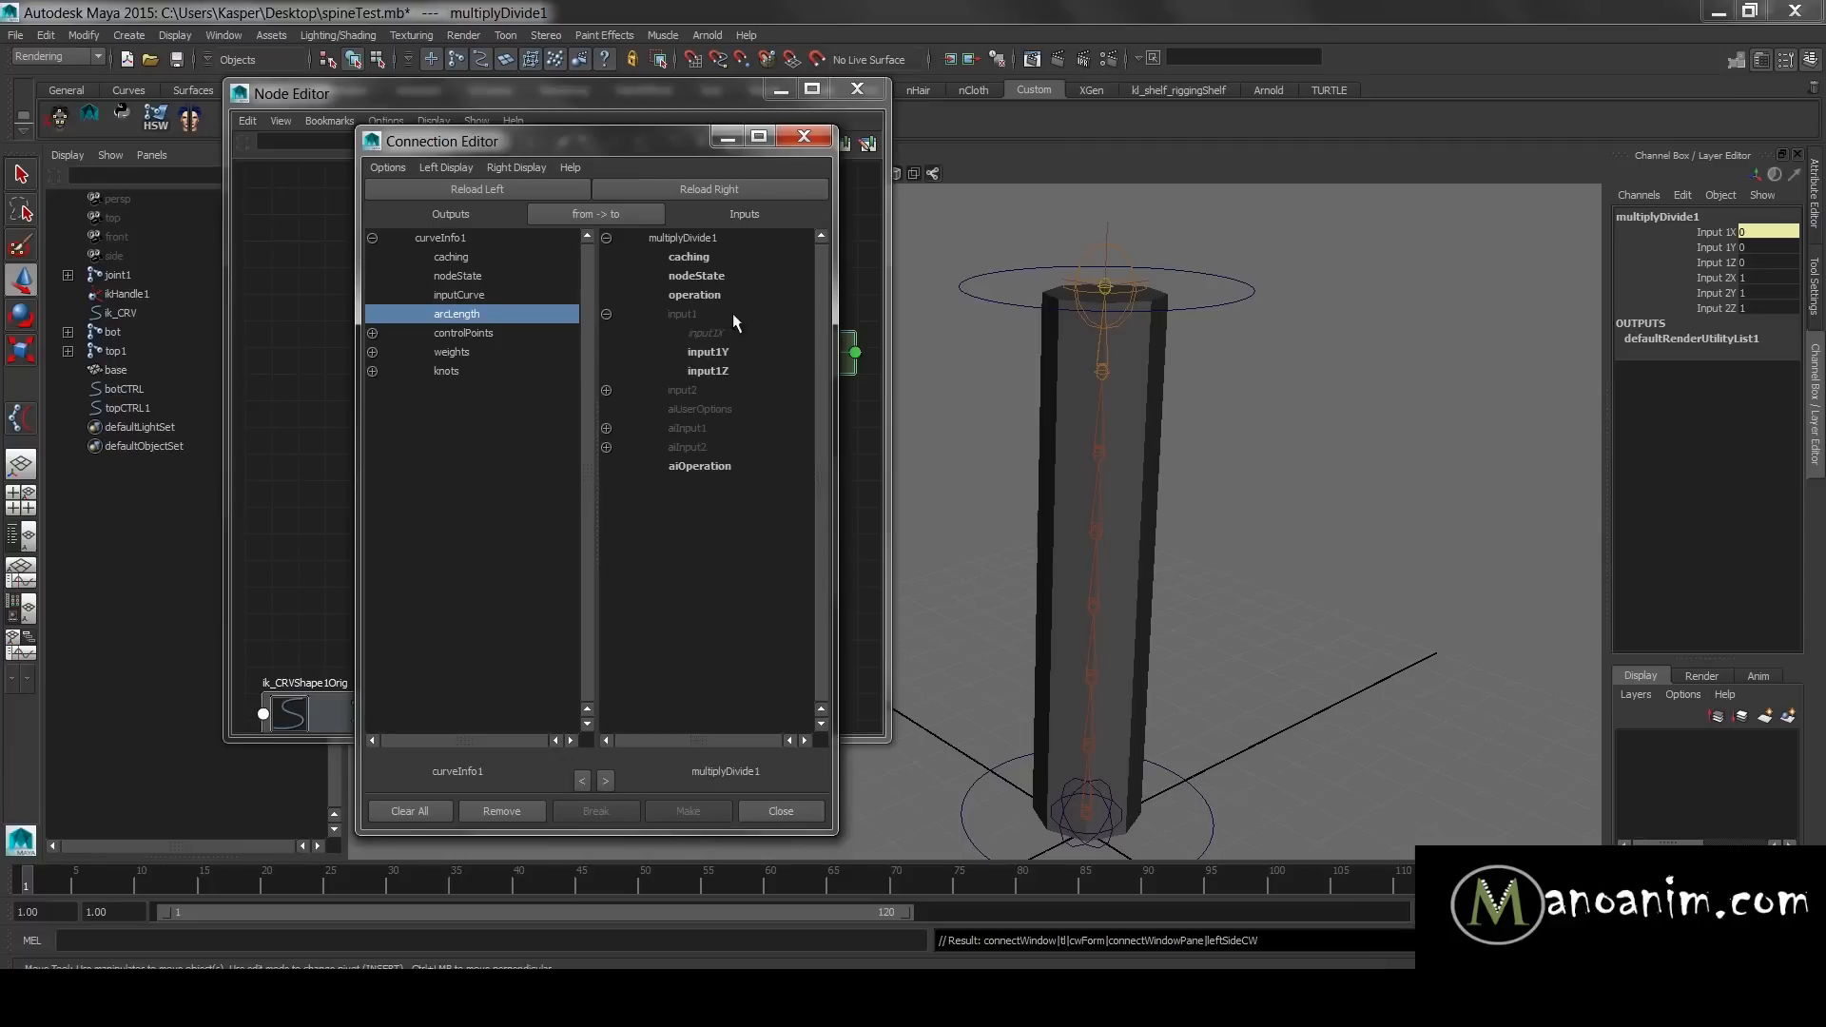
click(706, 332)
click(728, 143)
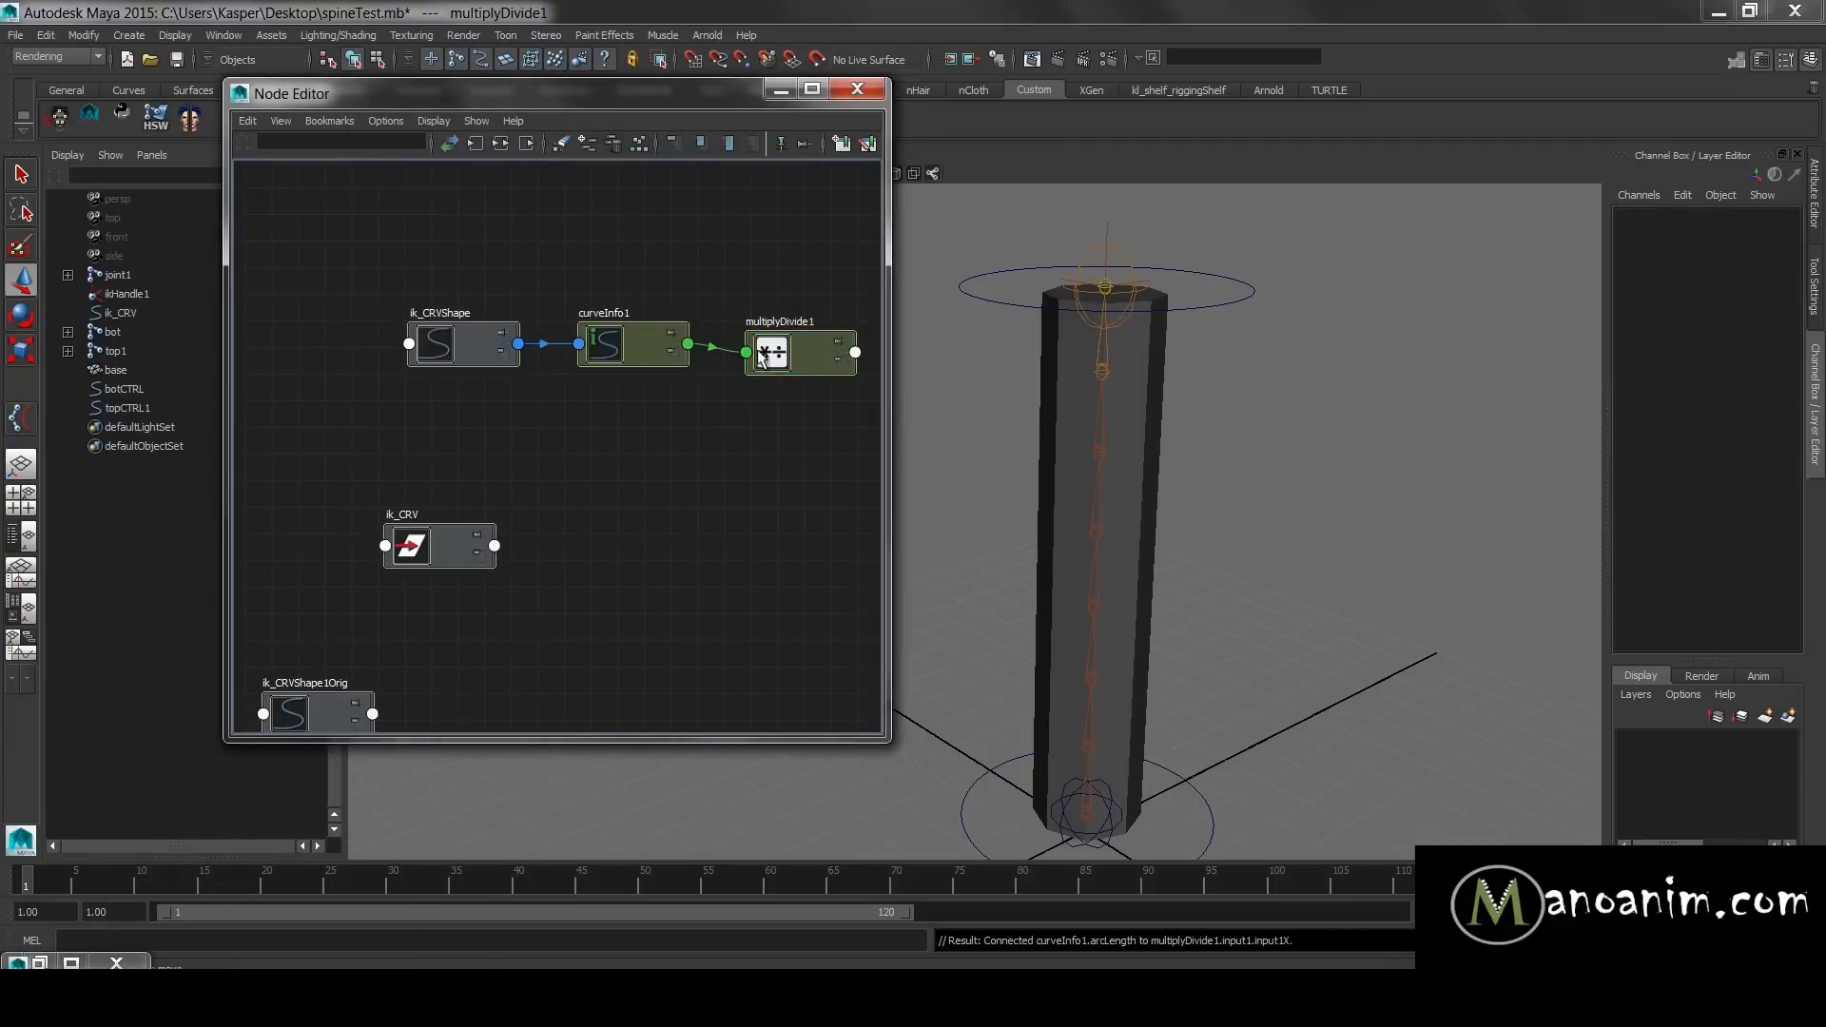
- Stagger the three connected nodes upward to the right and rename the multiplyDivide node as stretchMULT
click(613, 290)
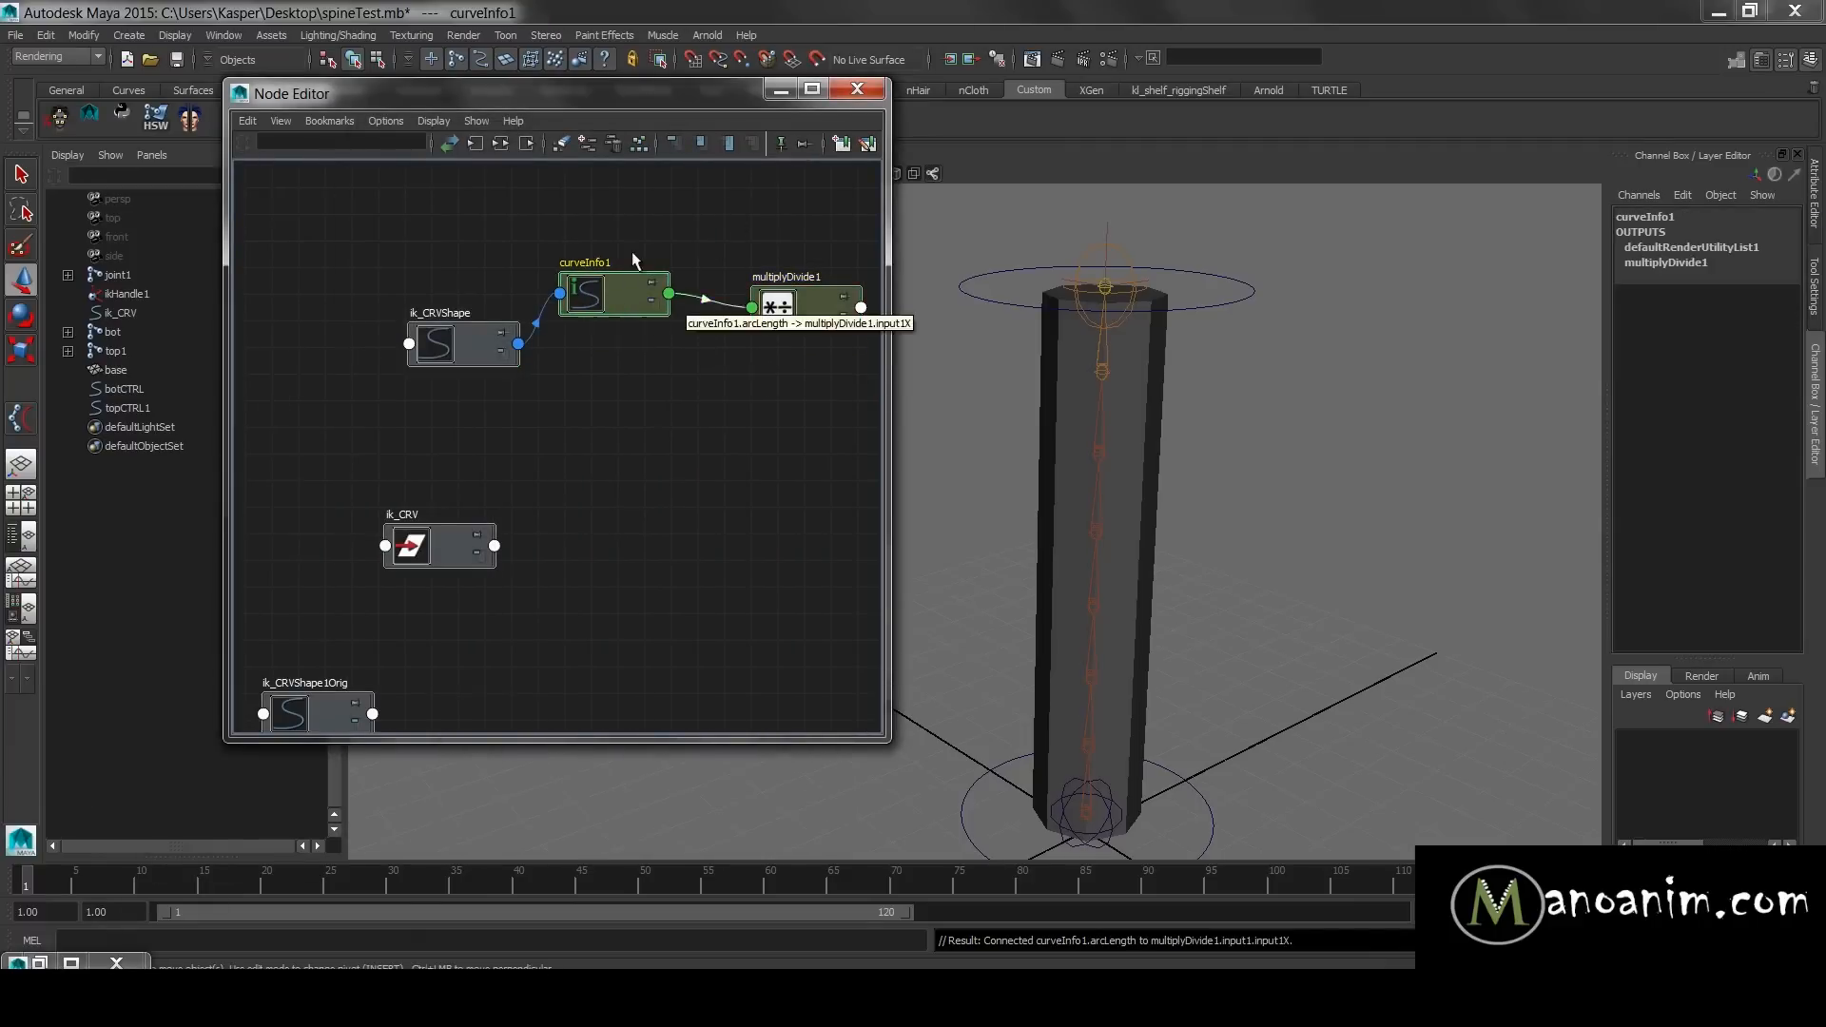
drag(812, 309, 806, 270)
drag(451, 337, 441, 347)
double_click(806, 239)
text(stretchMU)
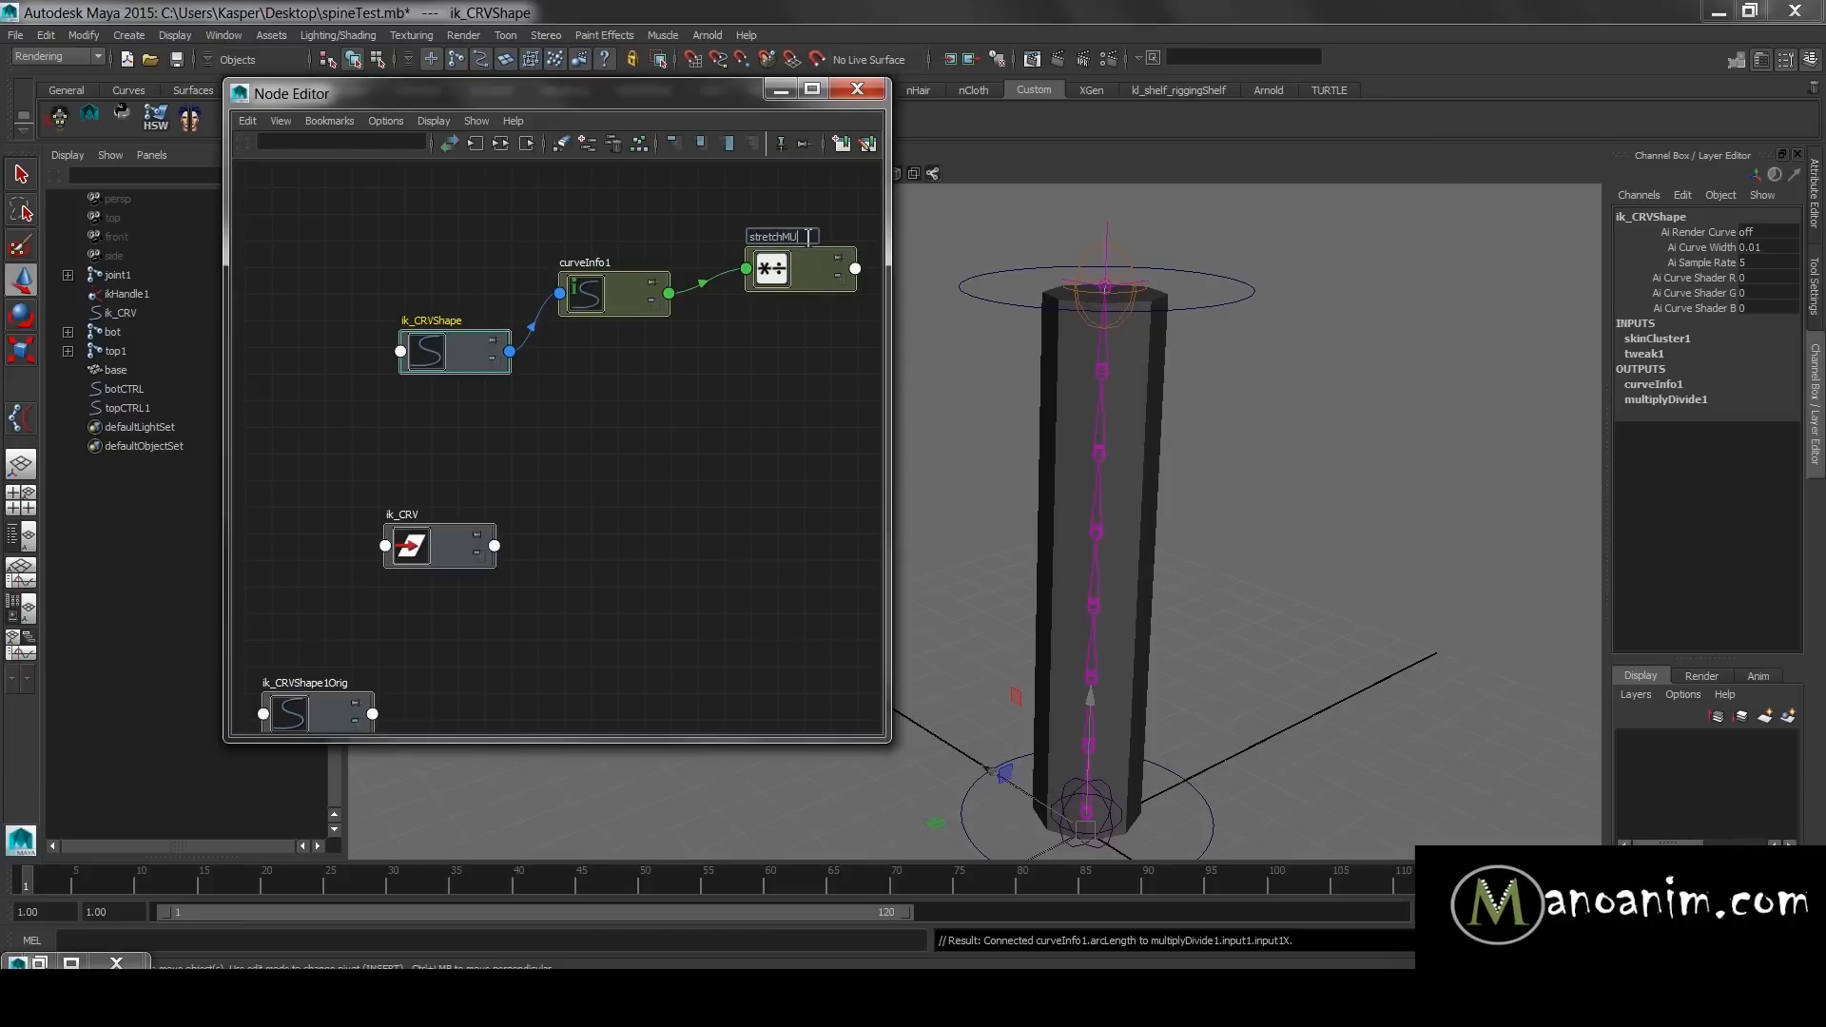
key(Return)
click(789, 353)
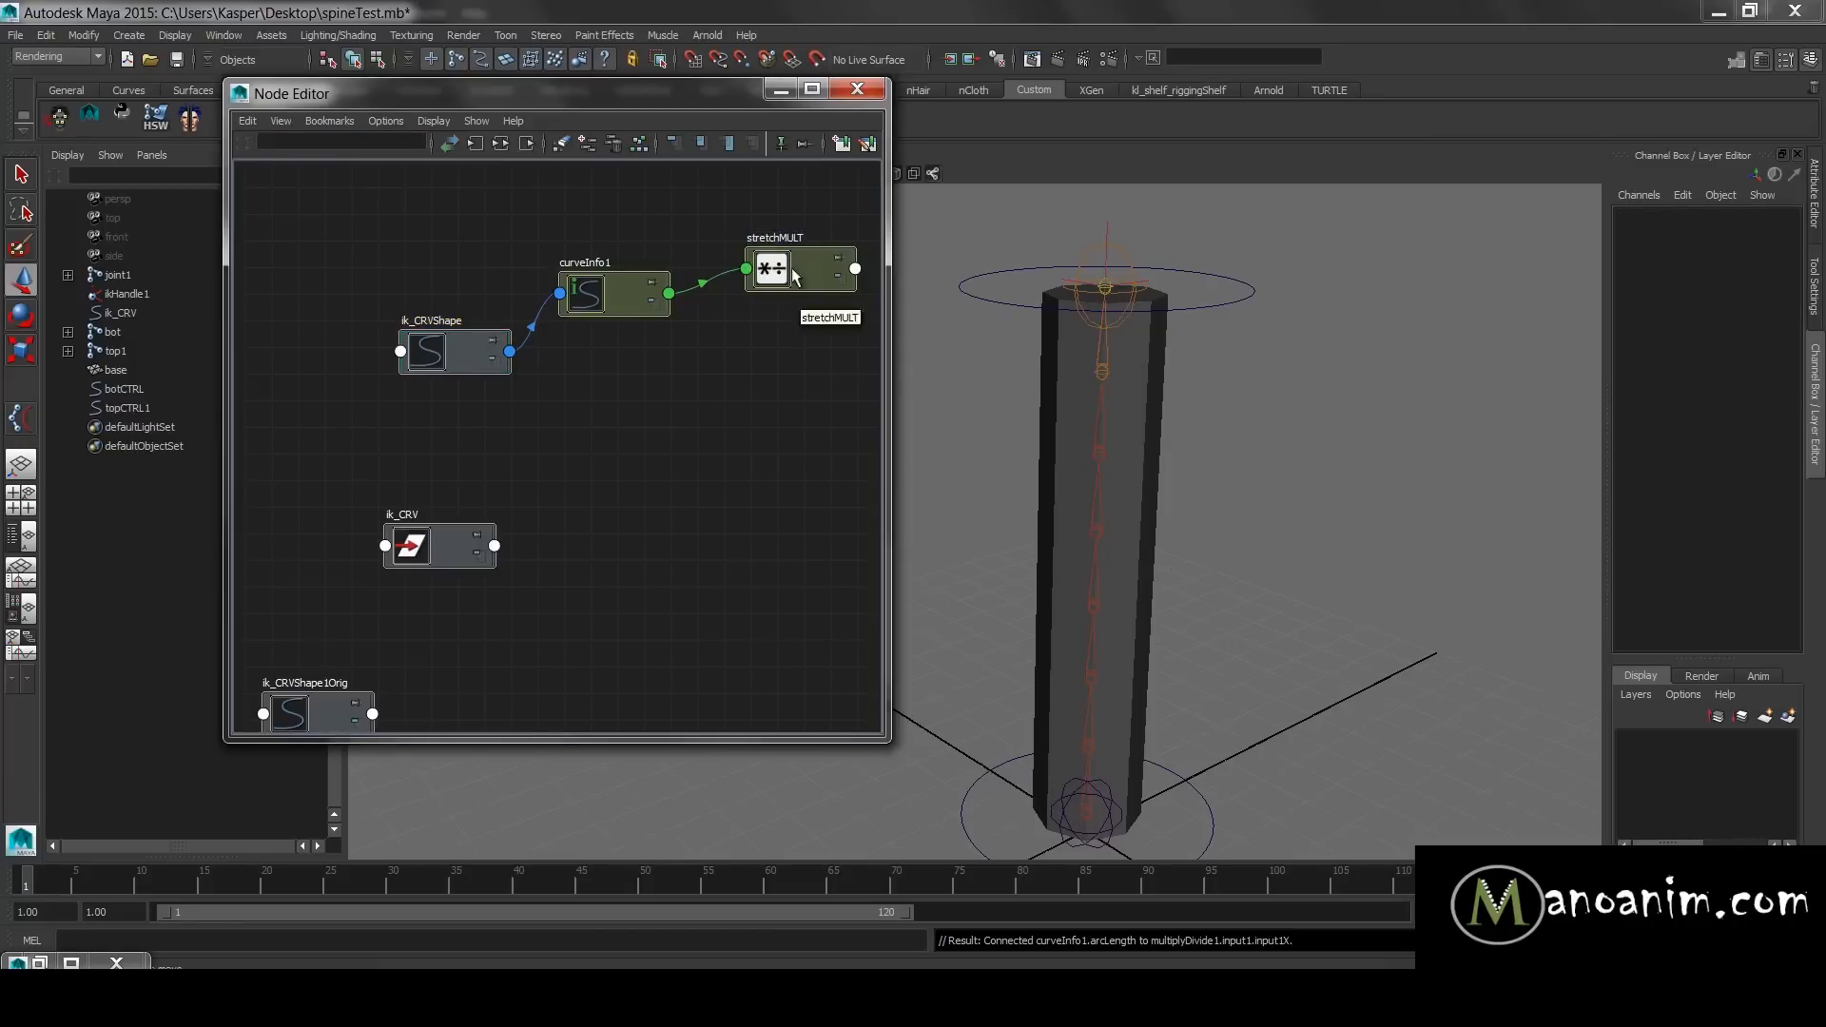
- Reposition stretchMULT slightly below and to the right of curveInfo1
drag(788, 252, 756, 427)
click(767, 186)
click(579, 312)
click(766, 487)
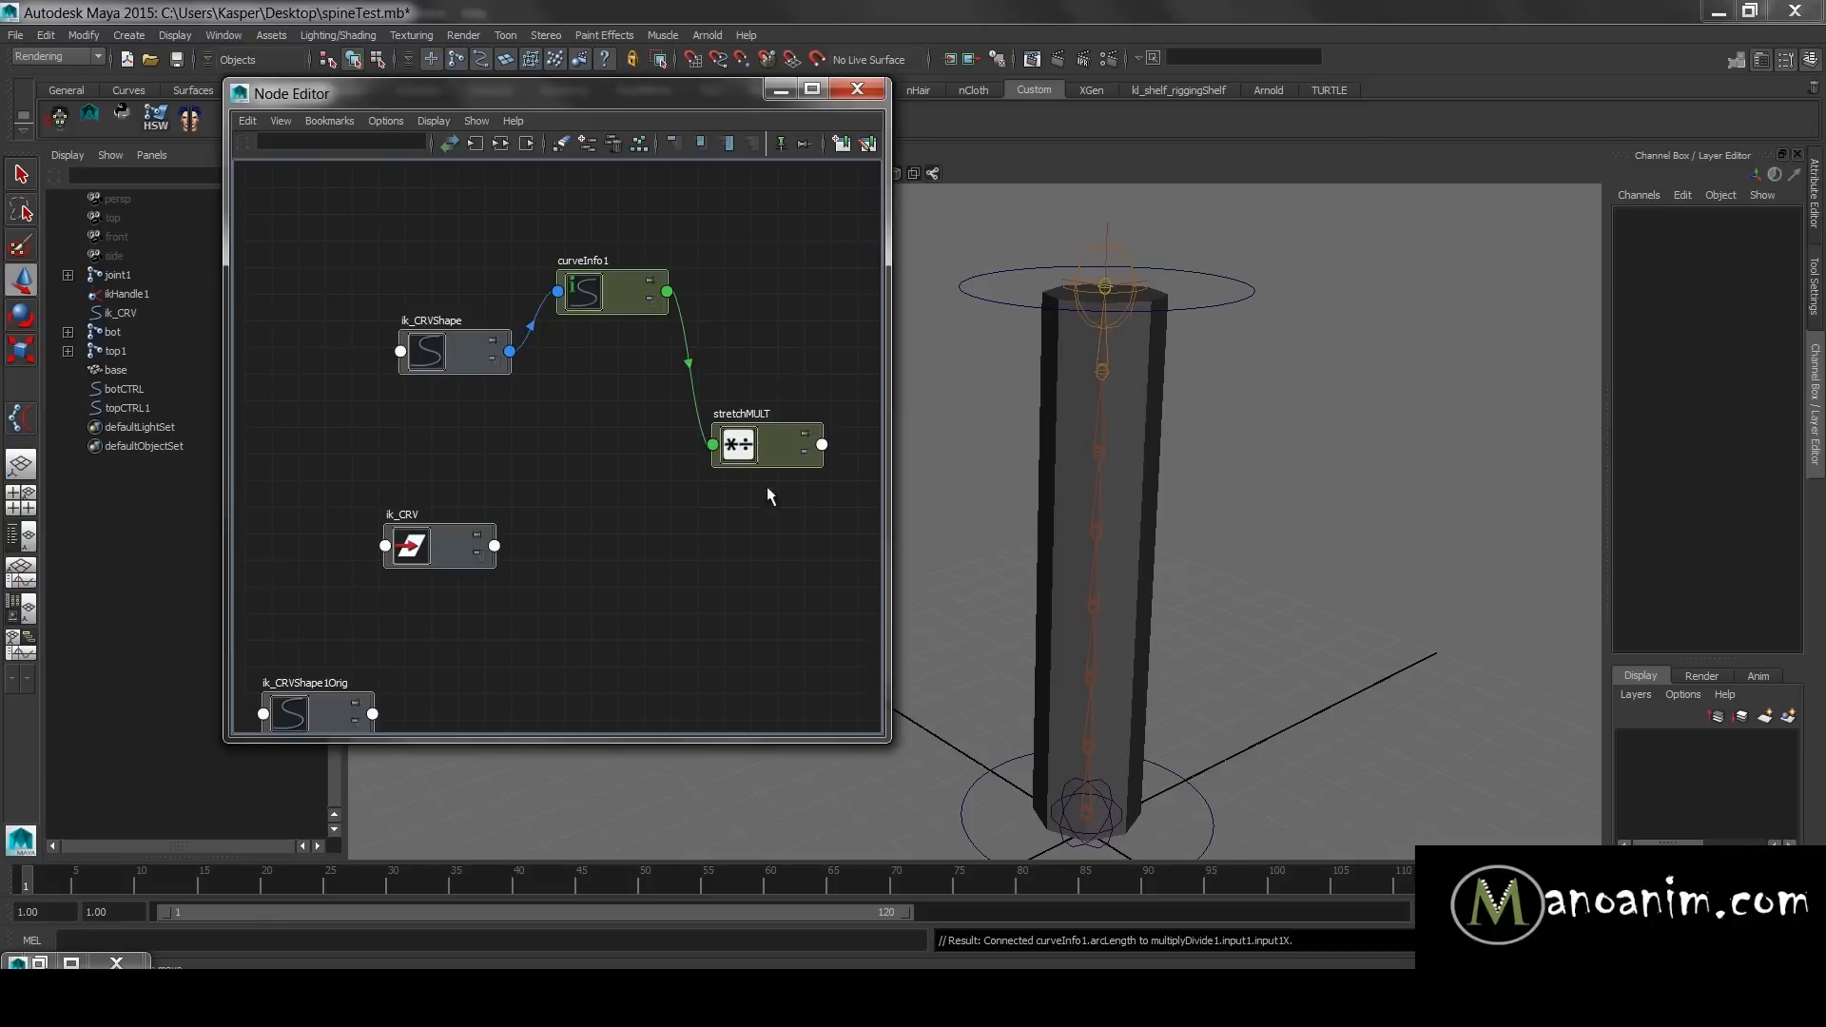
click(758, 436)
drag(758, 436, 761, 374)
click(759, 213)
- Widen the Node Editor, select spine joints joint1 to joint7, and load them into the Connection Editor
drag(1084, 363, 1124, 504)
shift+drag(1072, 568, 1148, 597)
shift+drag(1055, 651, 1138, 663)
shift+drag(1064, 719, 1122, 775)
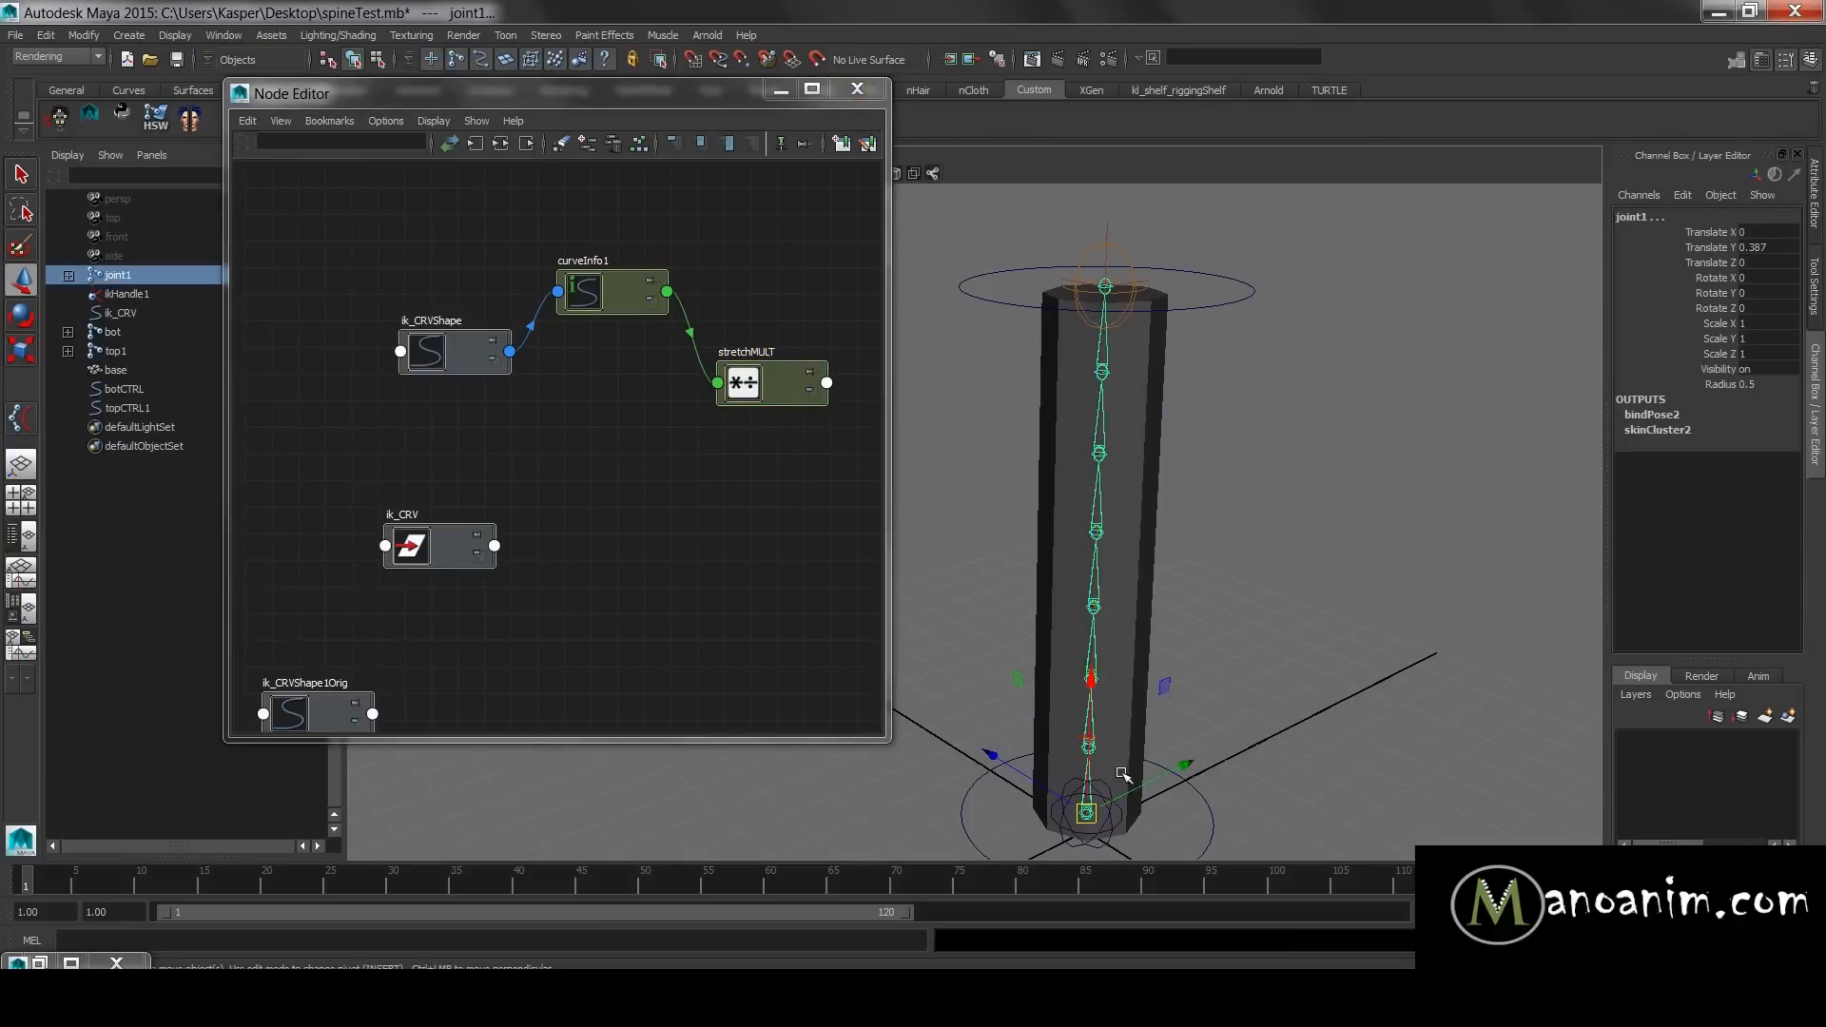
drag(887, 208, 1055, 209)
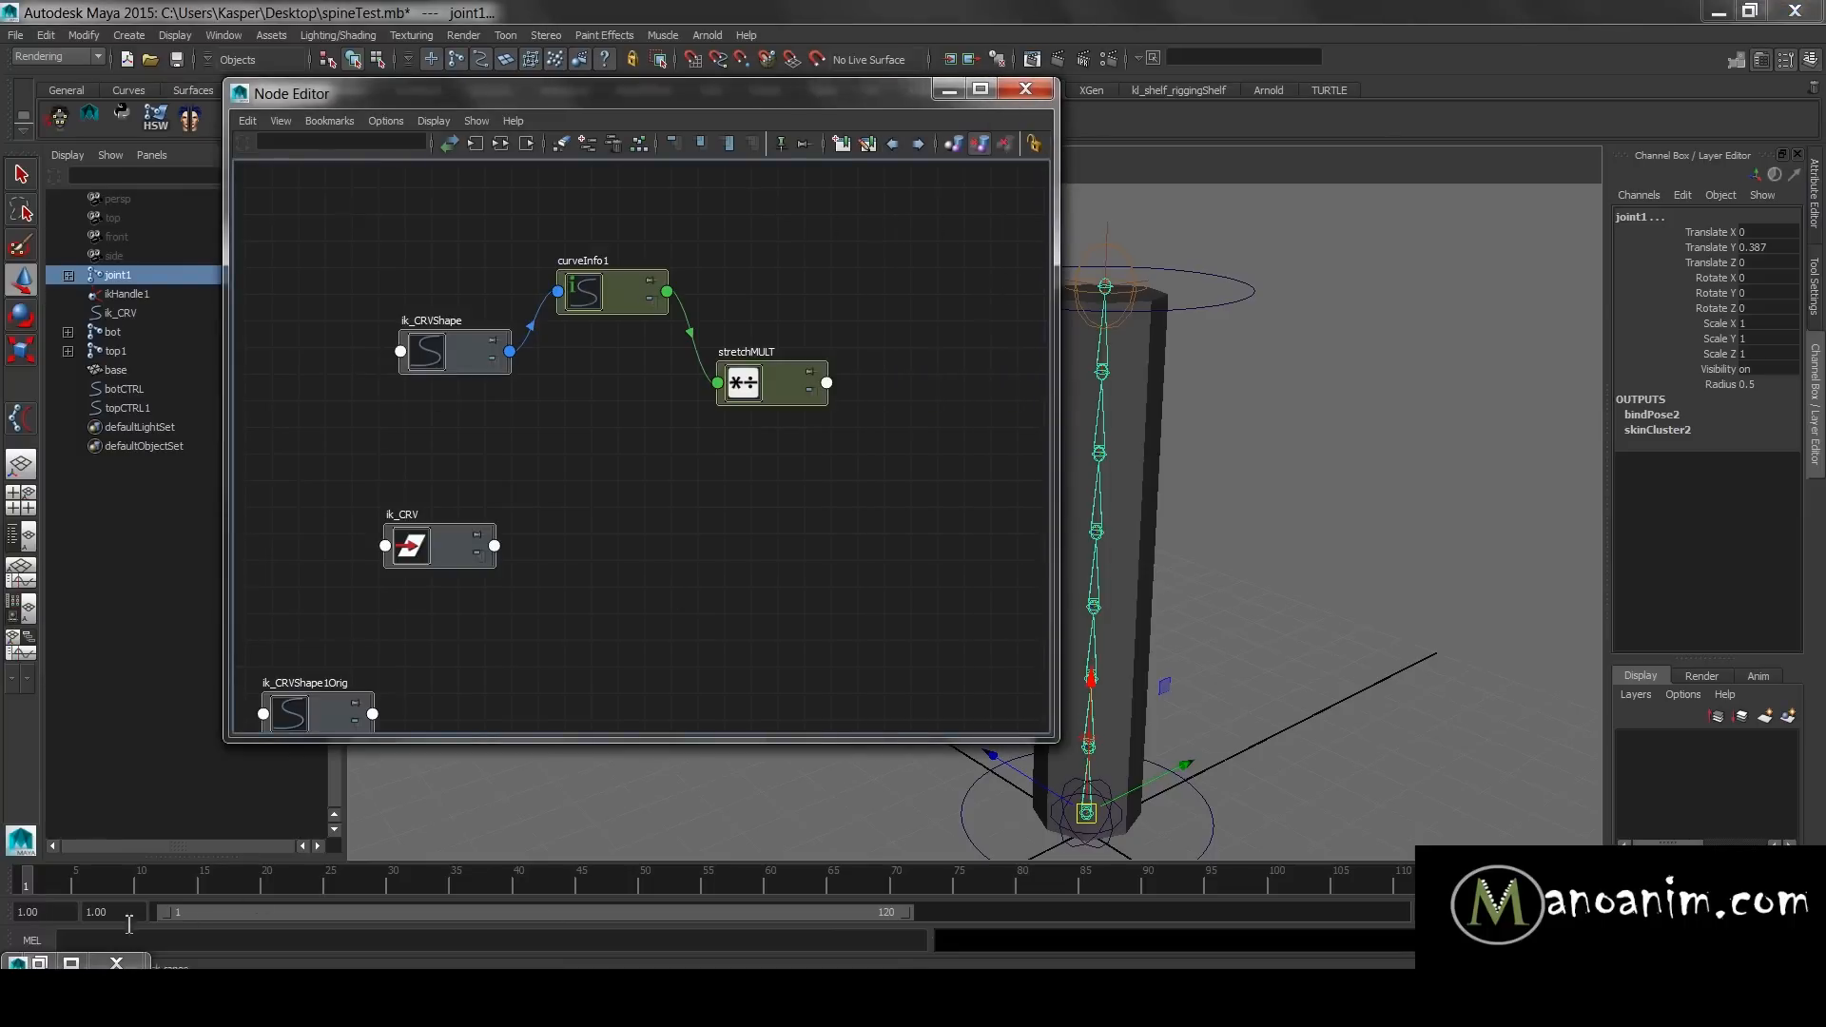
click(40, 963)
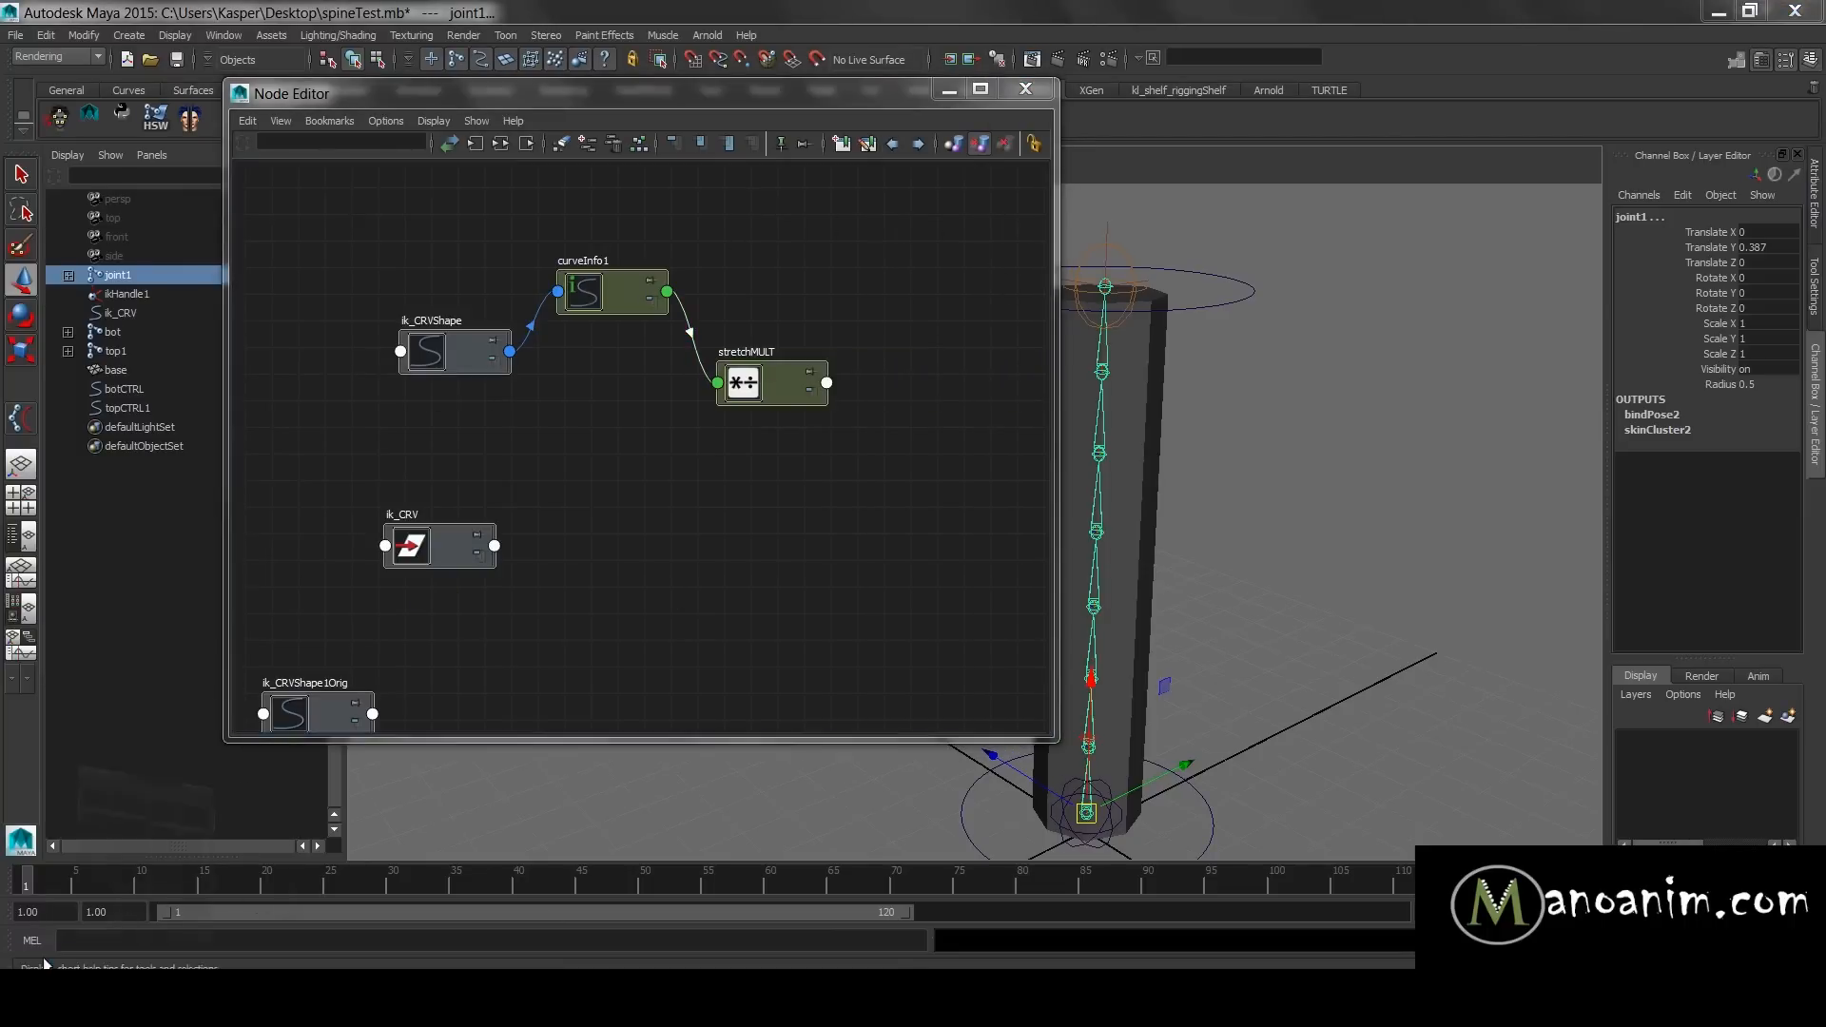
drag(664, 146, 1198, 73)
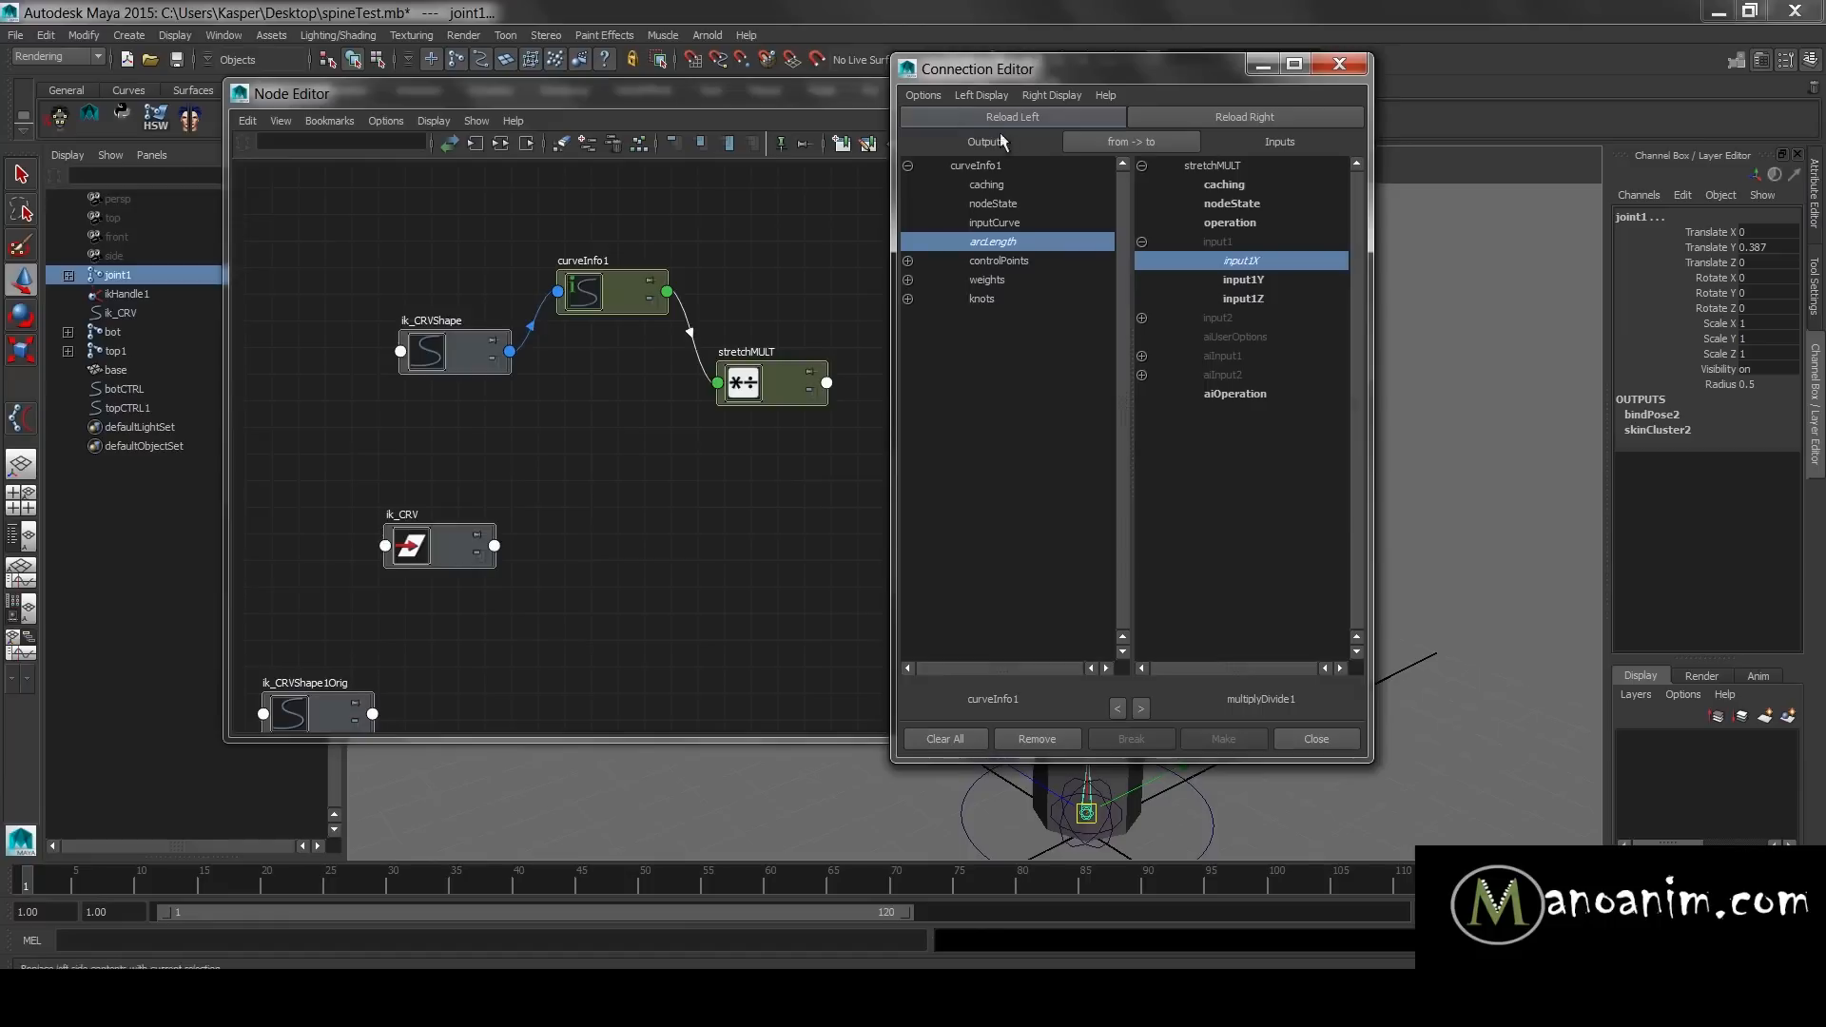
click(219, 35)
mouse_move(274, 67)
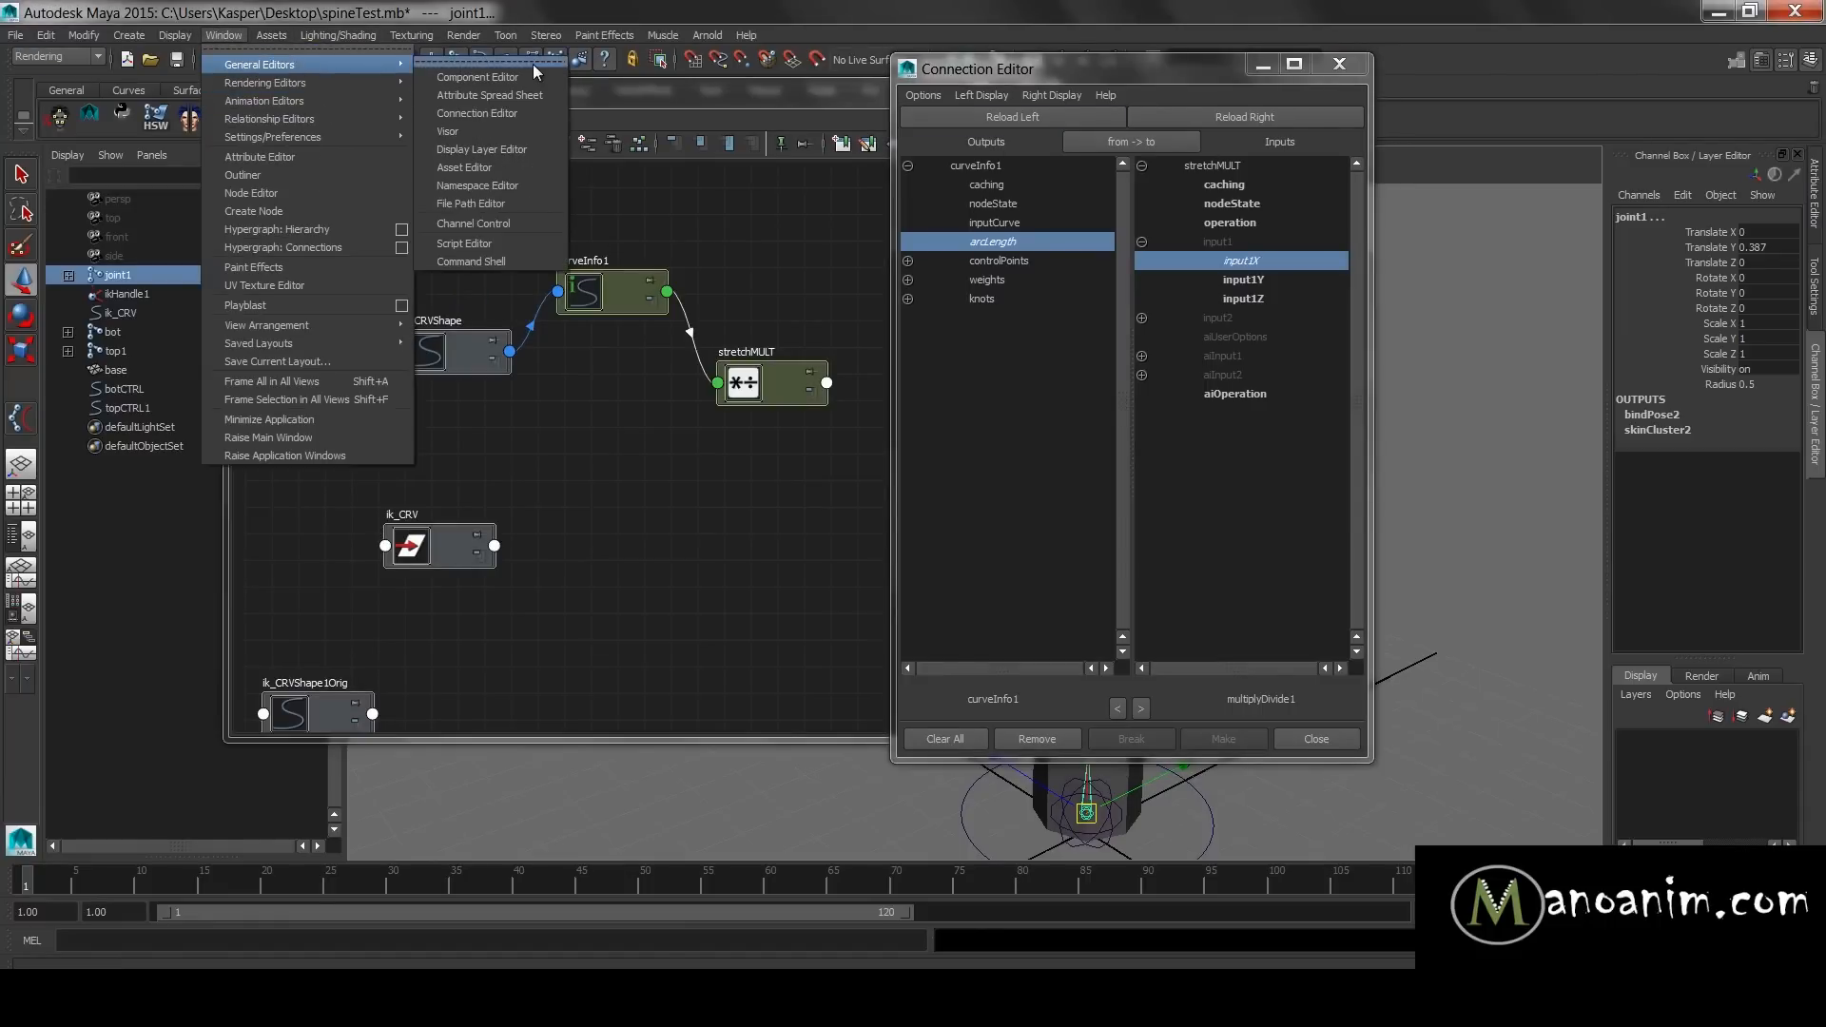
click(509, 116)
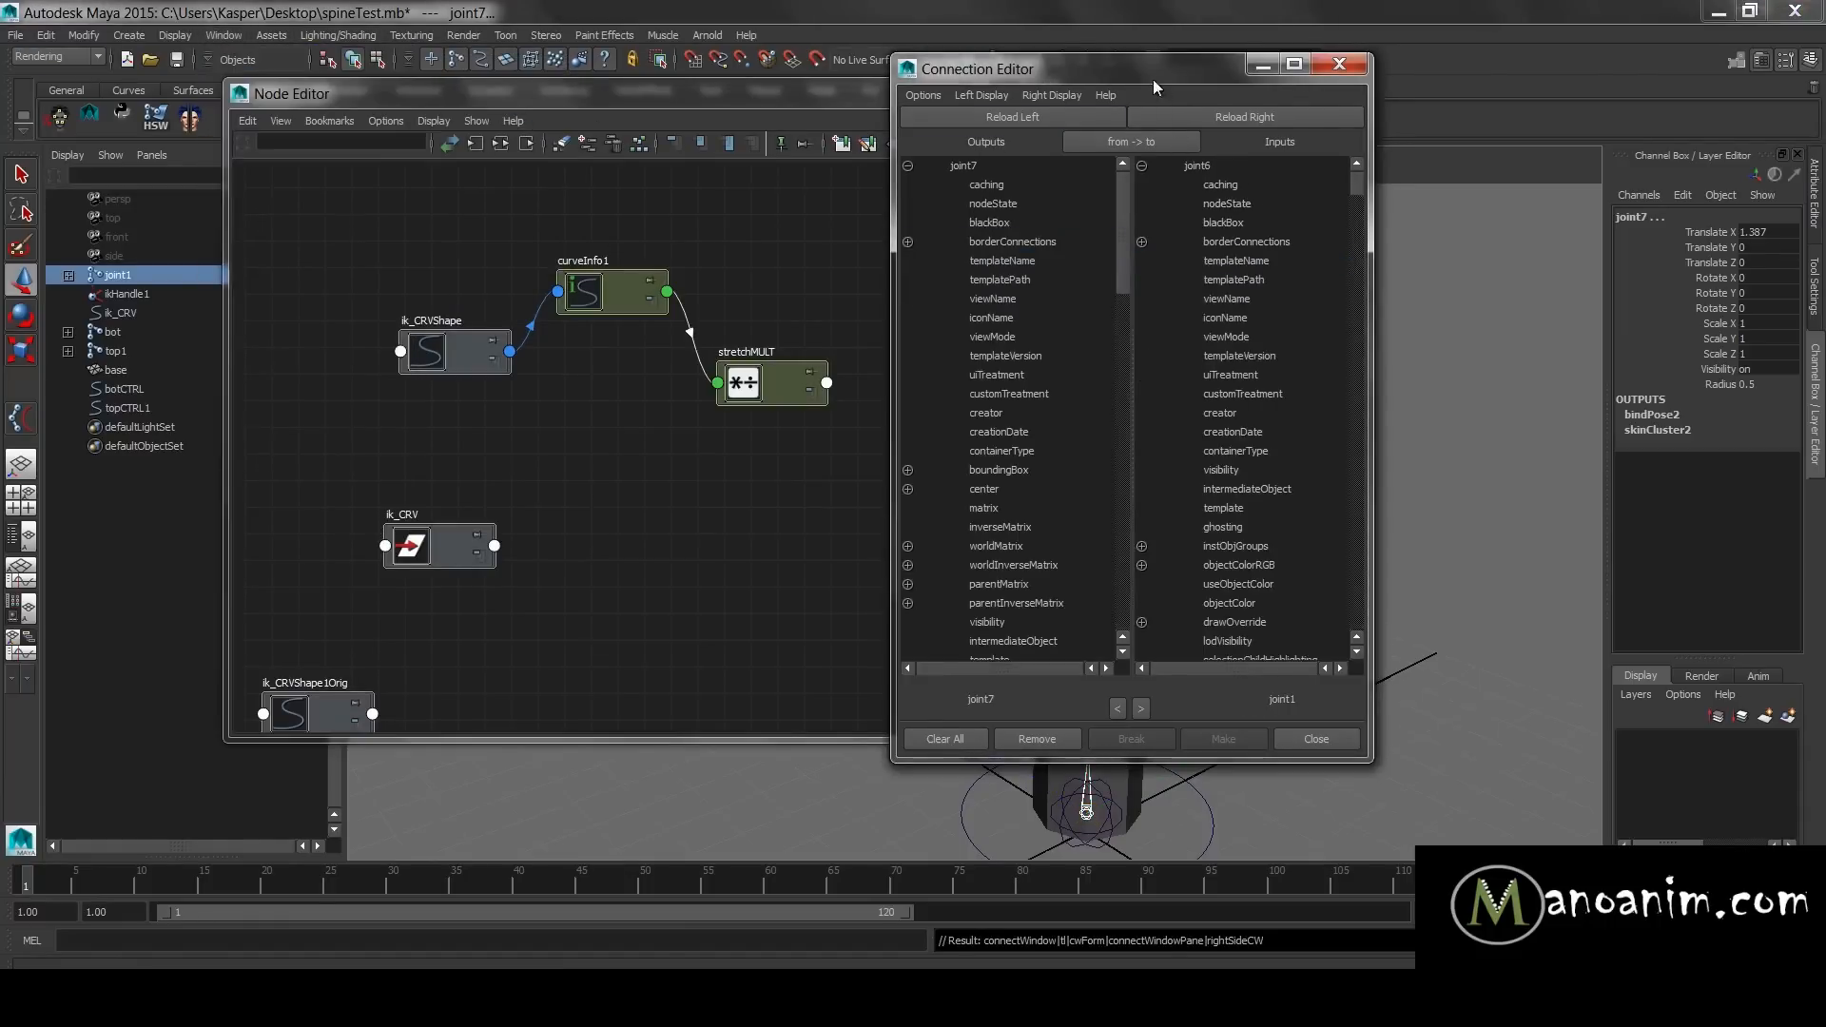
drag(1156, 84, 1276, 115)
- Hide the non-keyable attributes on both the output and input sides of the Connection Editor
click(1168, 126)
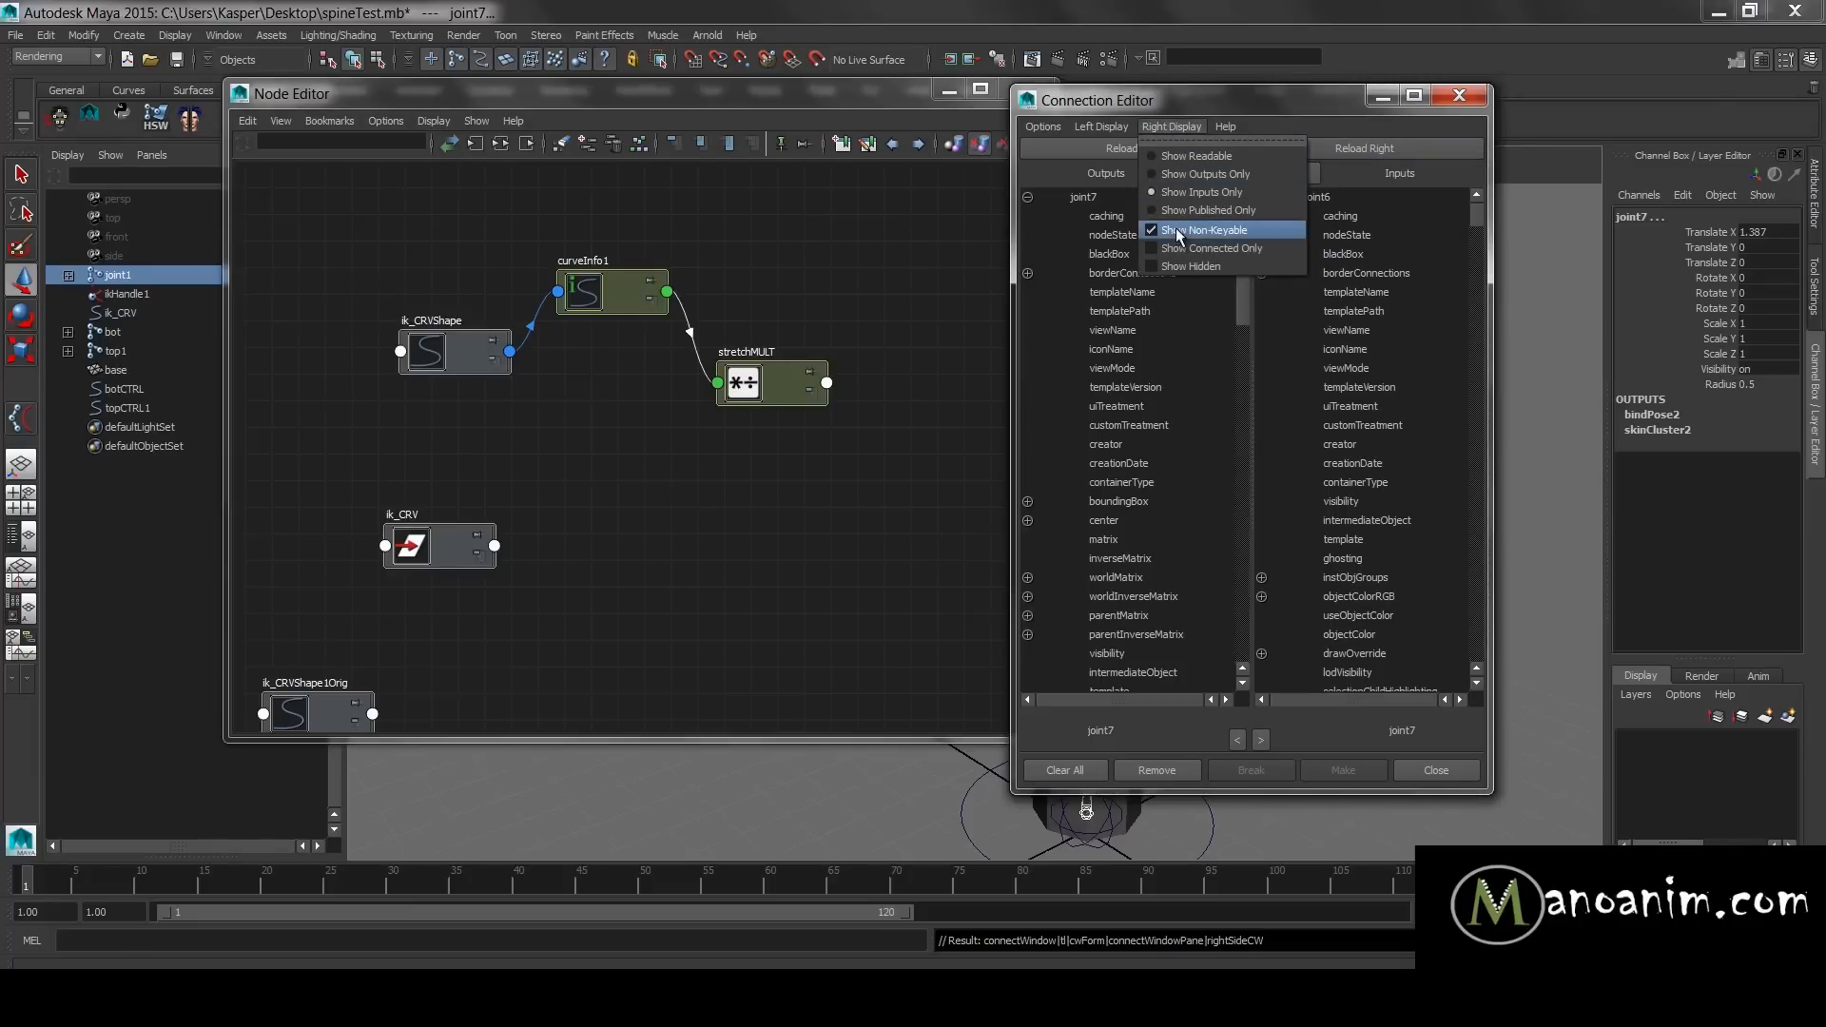
click(1177, 230)
click(1173, 124)
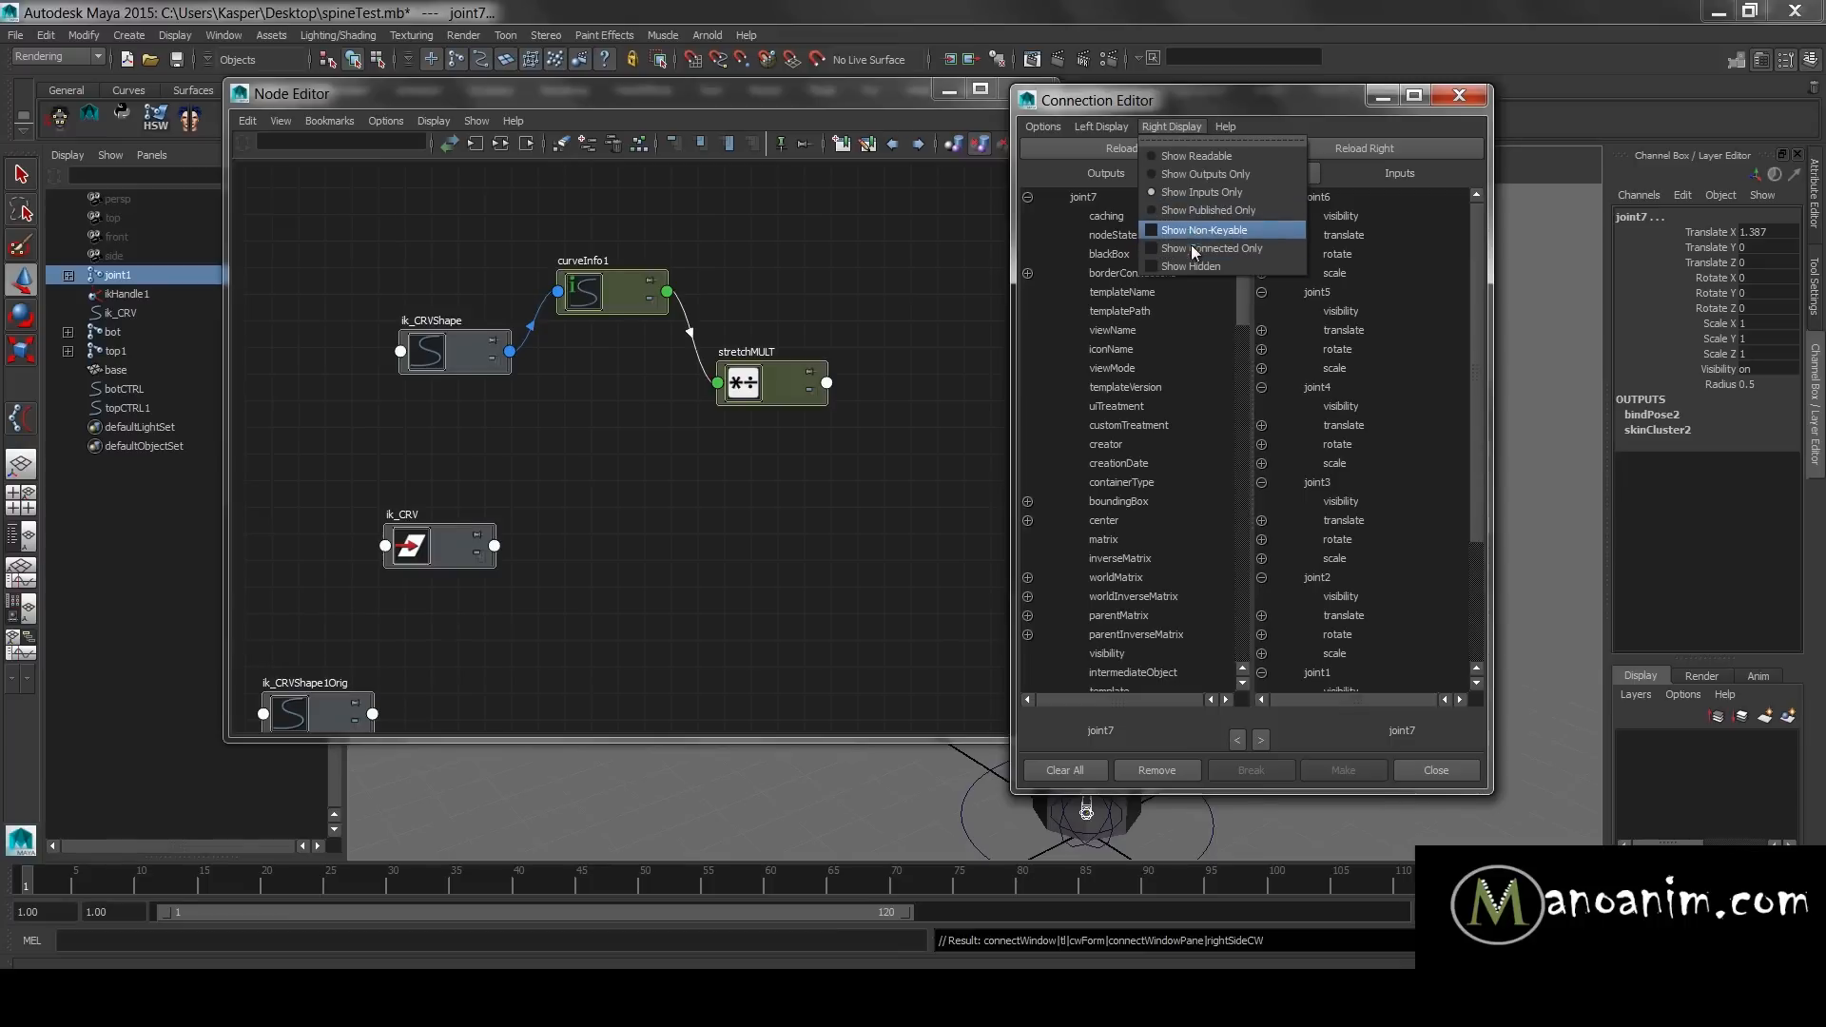
click(1312, 106)
drag(1737, 245, 1710, 357)
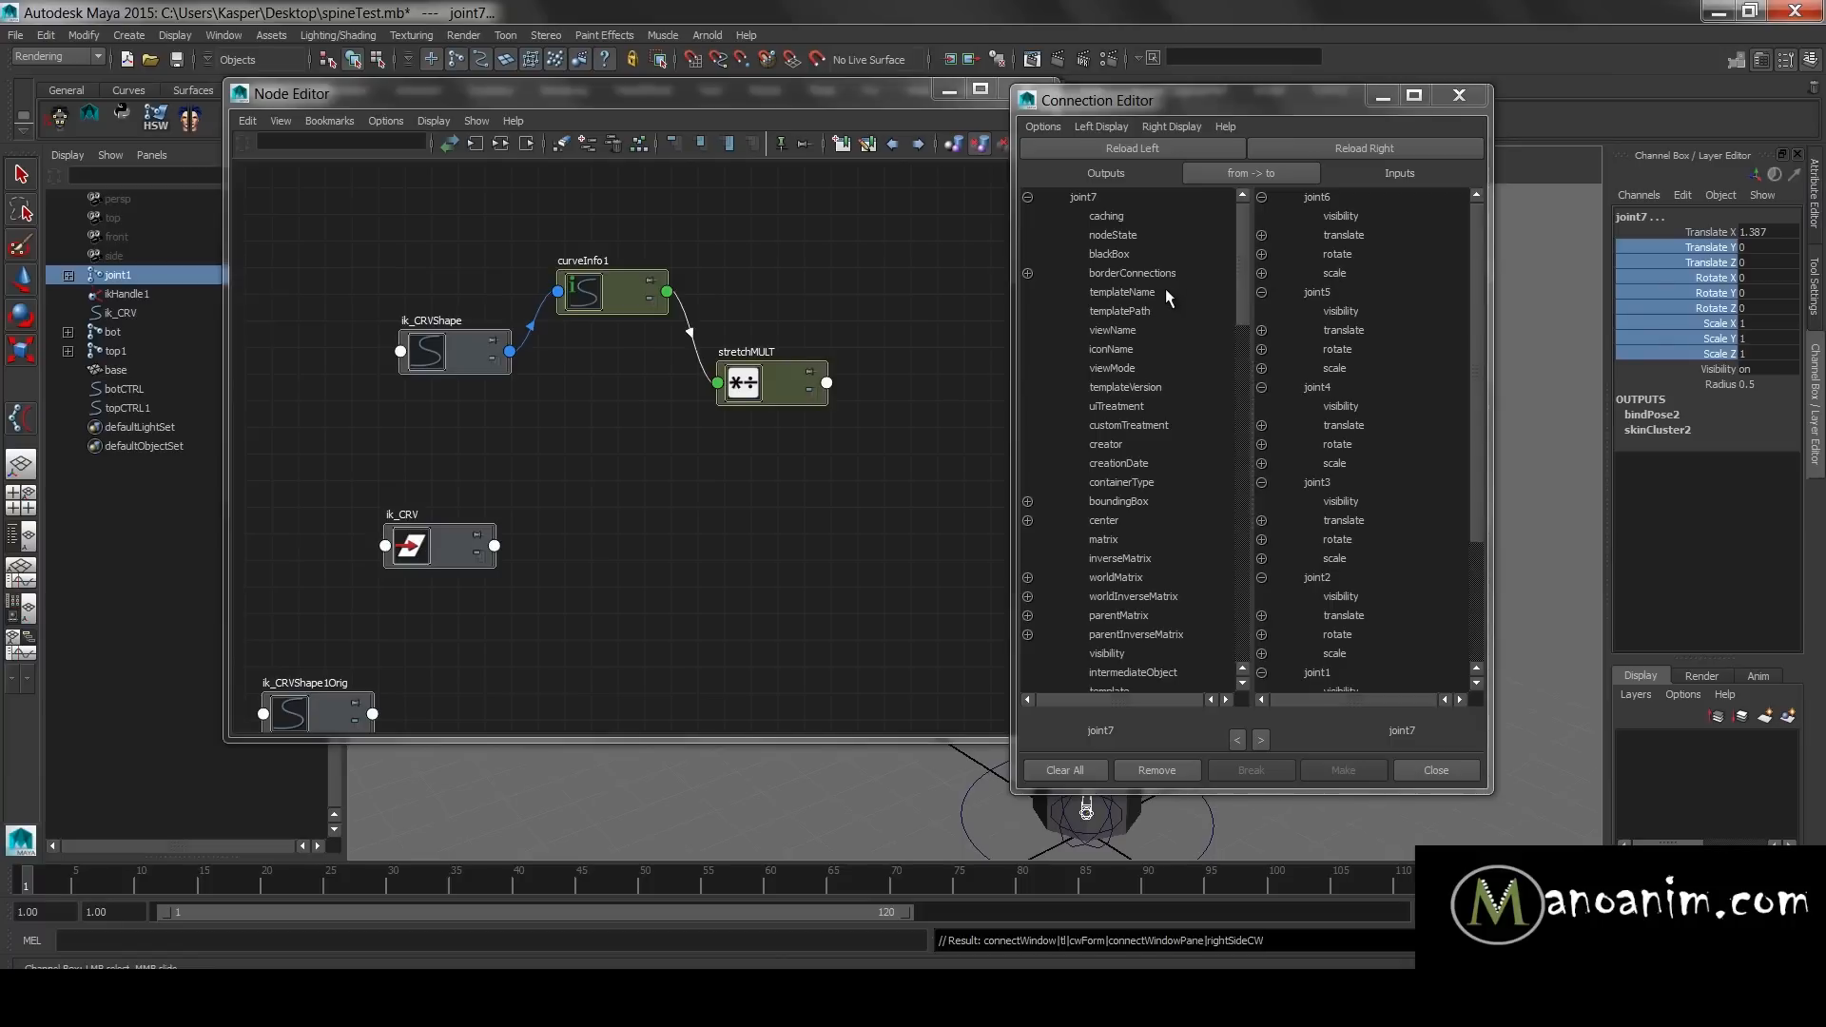
scroll(1166, 288, down, 15)
scroll(1155, 289, up, 15)
scroll(1155, 295, down, 10)
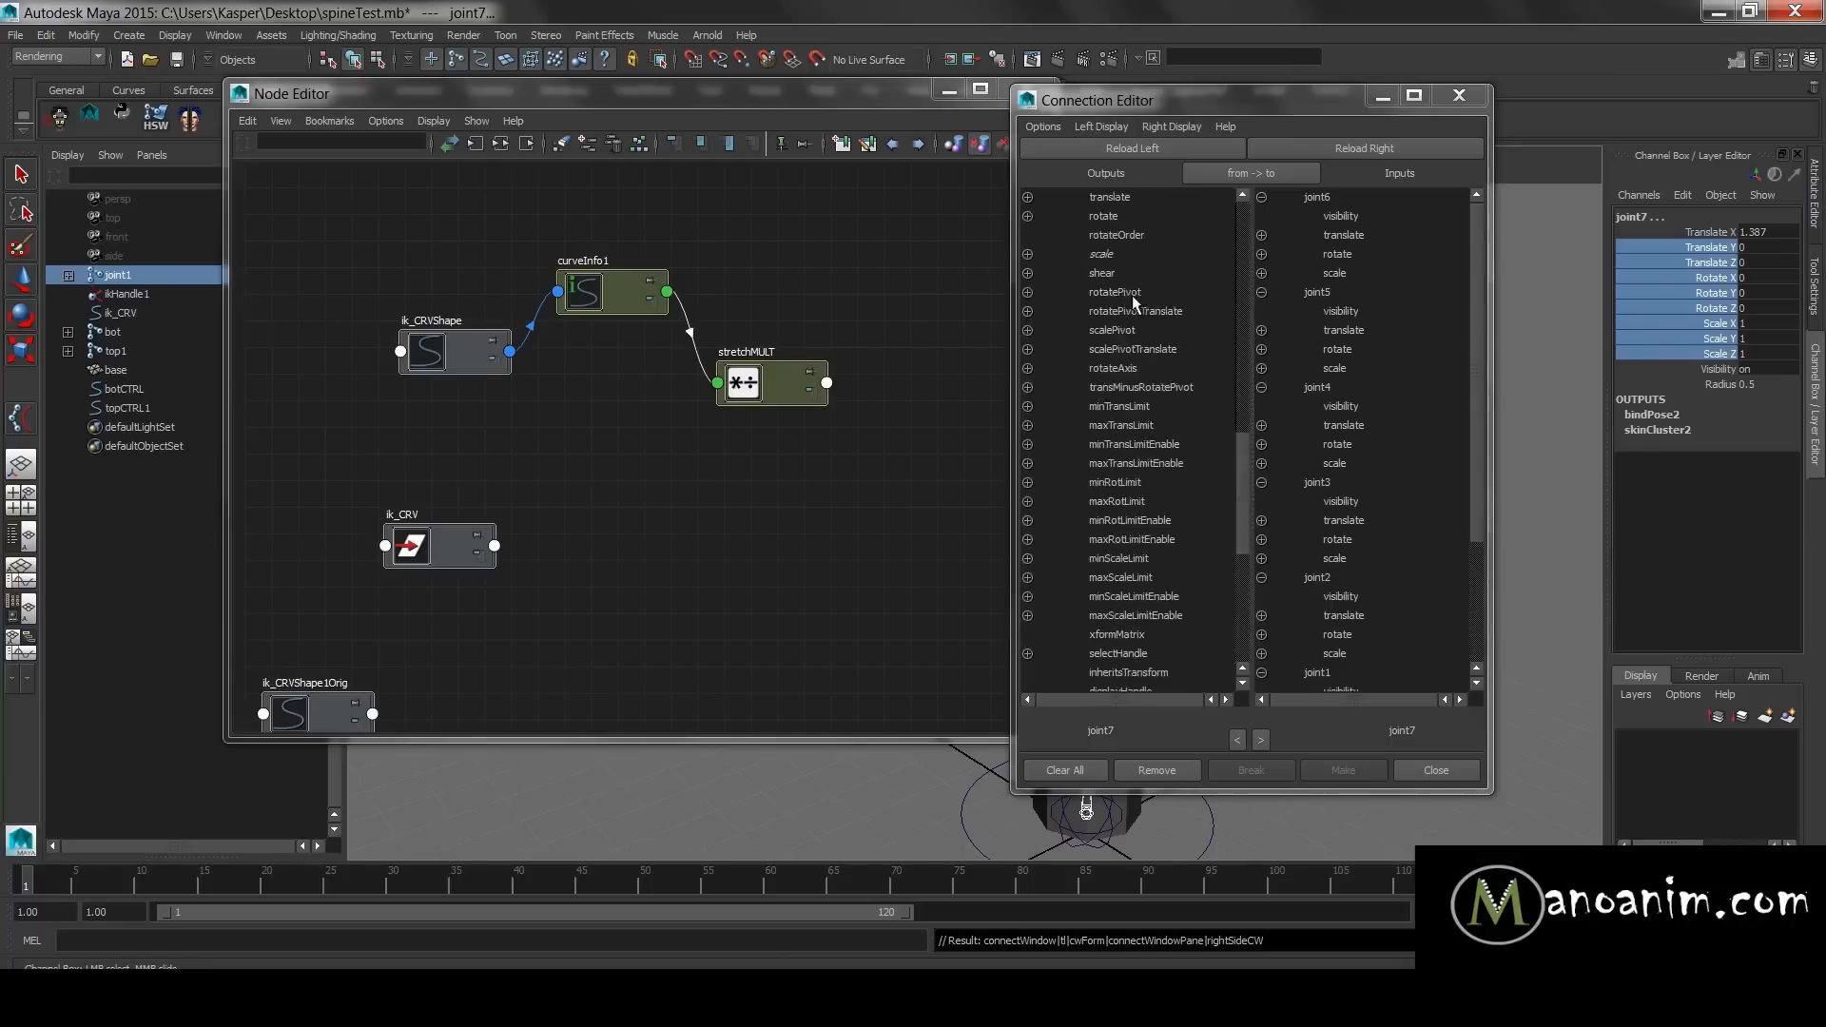
click(1096, 125)
click(1115, 231)
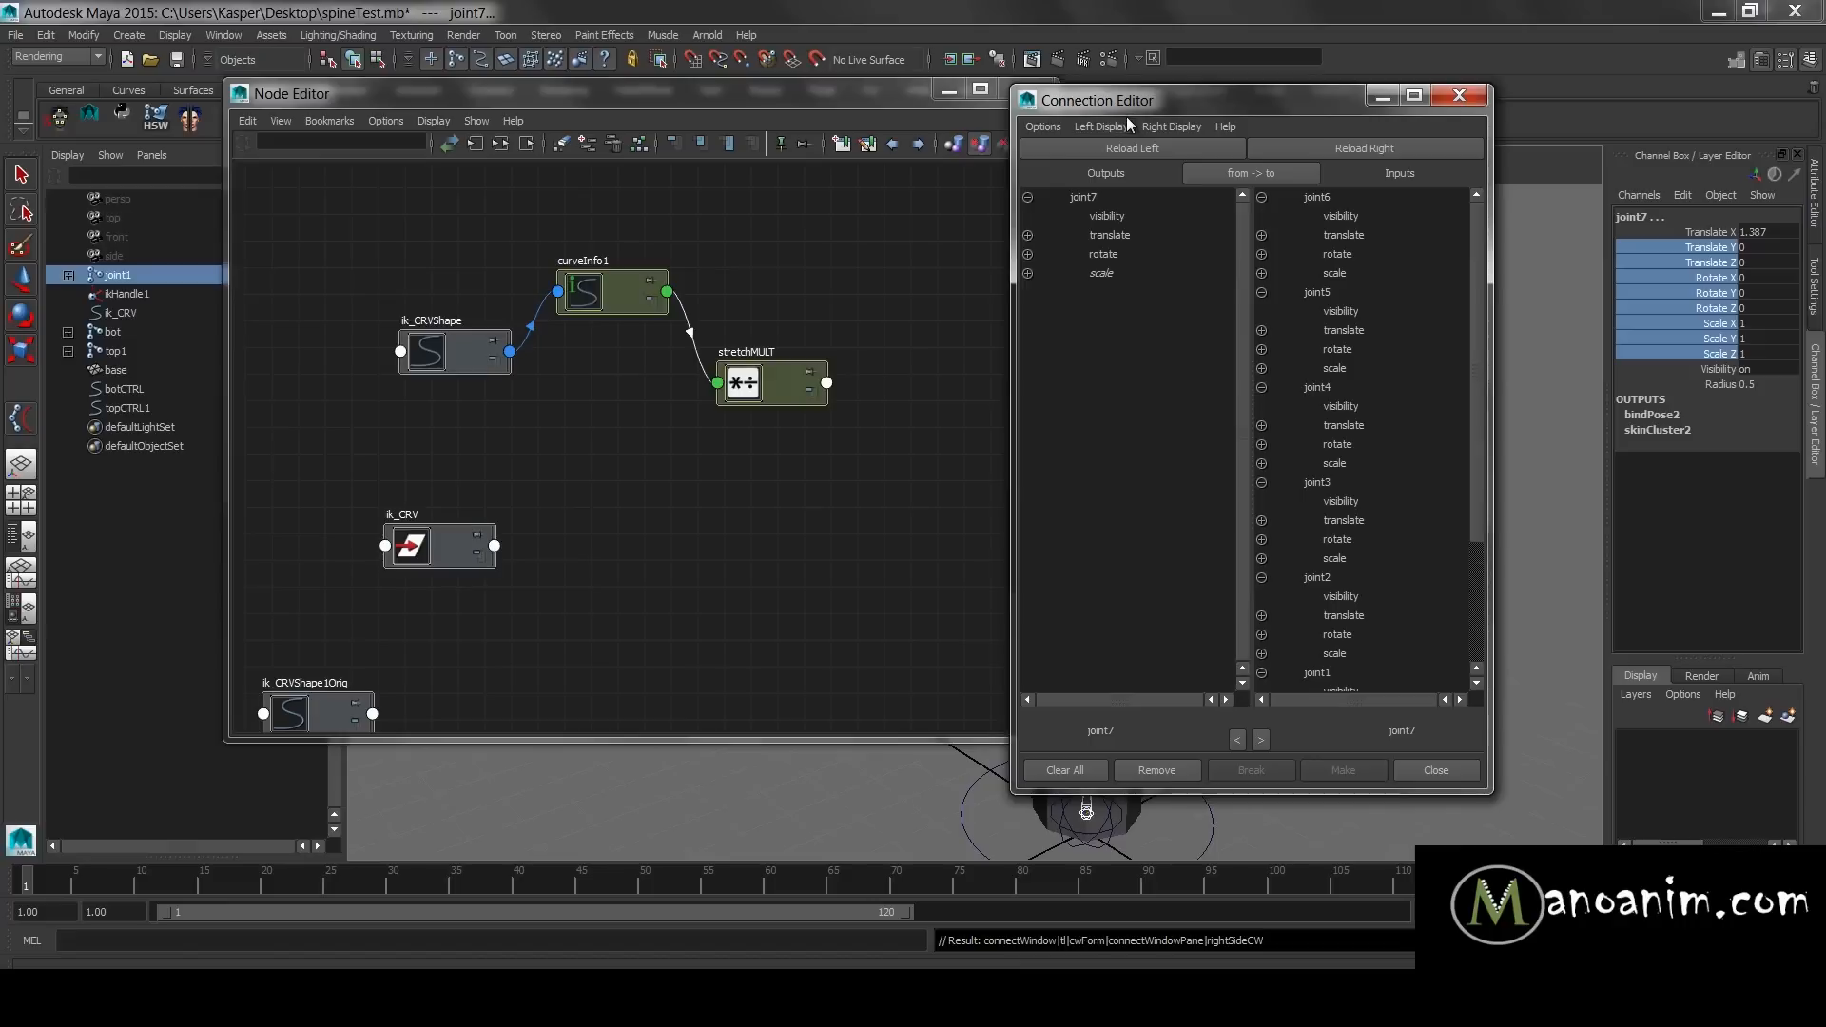
- Load stretchMULT as the output node in the Connection Editor, show its non-keyable attributes, and select outputX
click(804, 382)
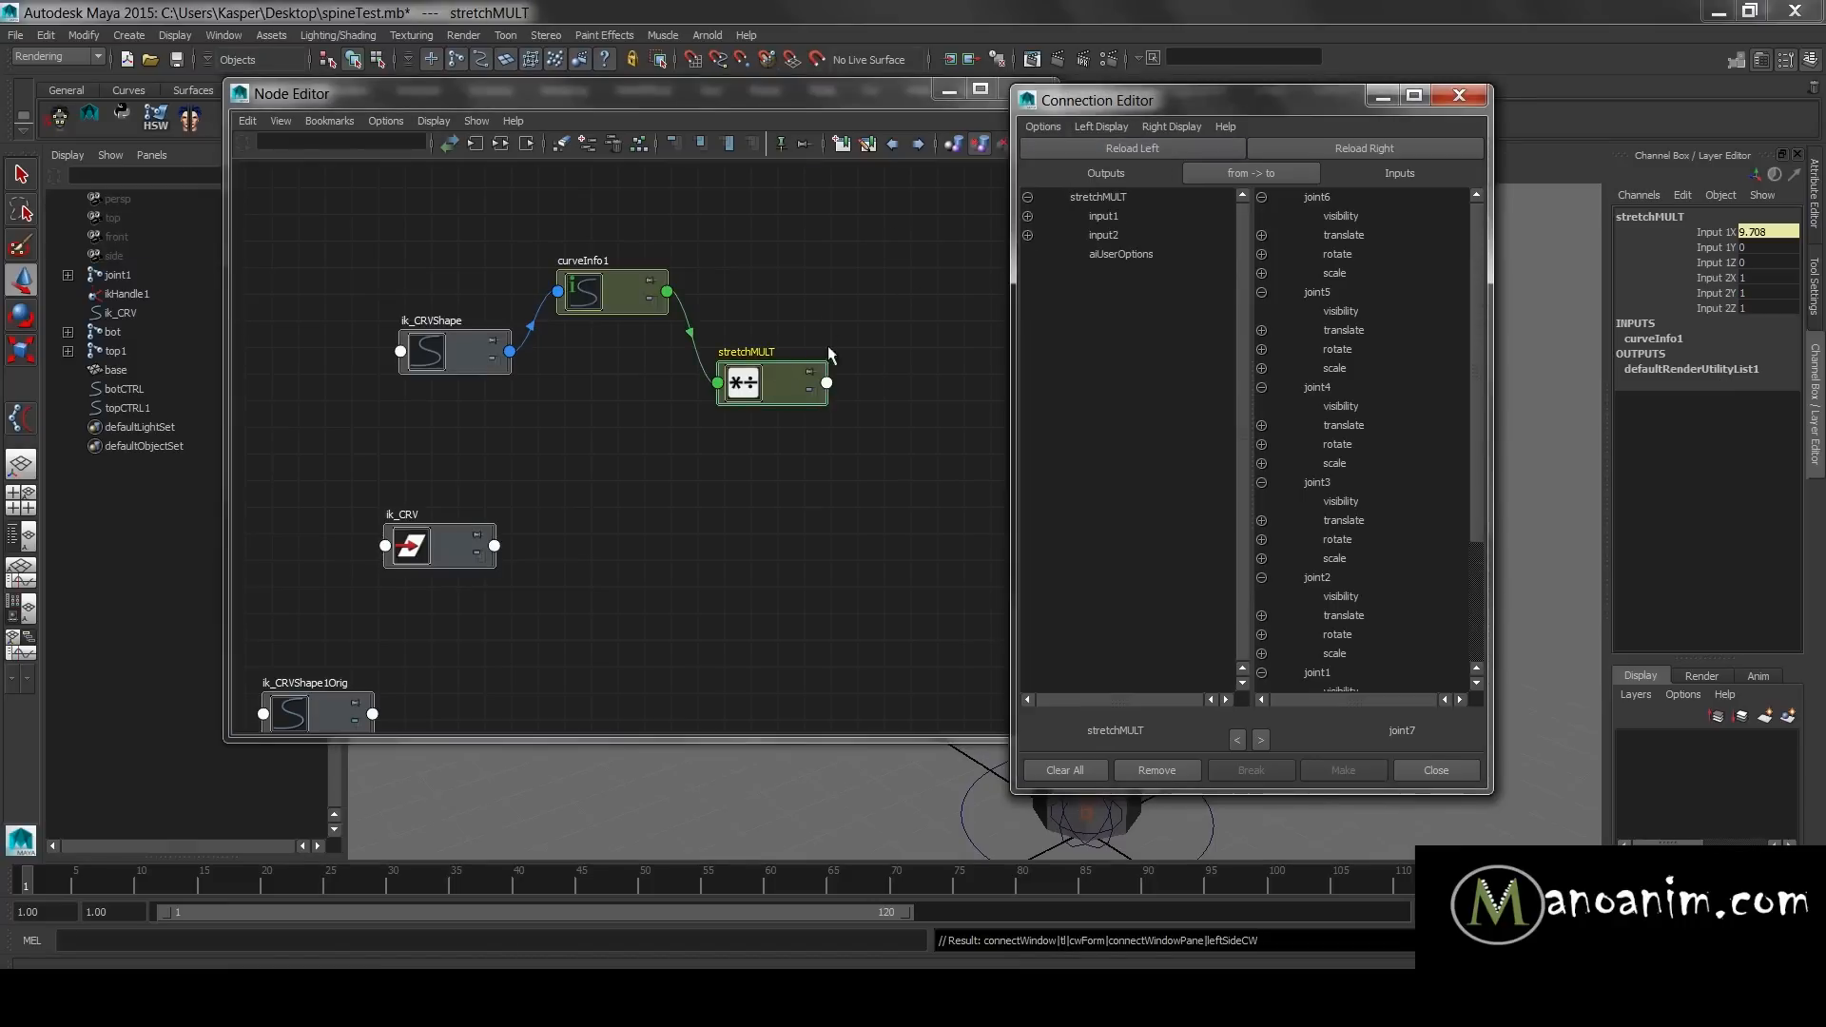
click(741, 373)
click(1147, 154)
click(1124, 134)
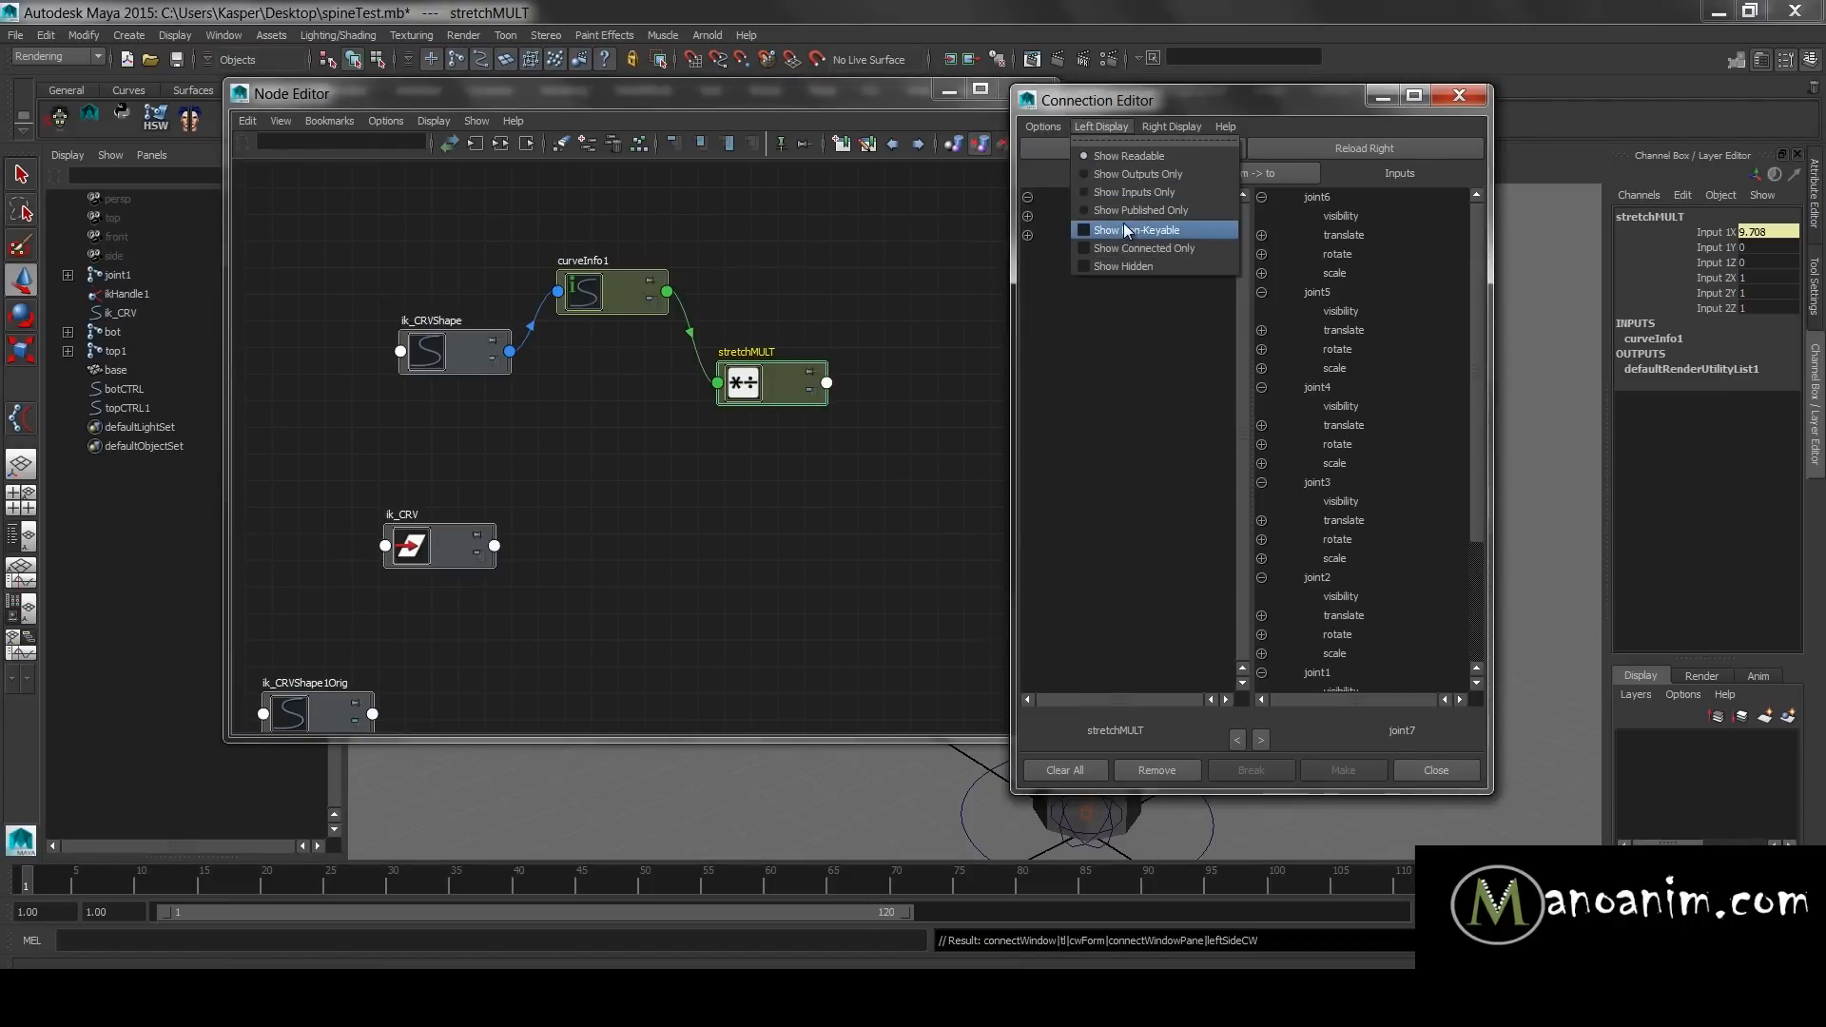
click(1127, 231)
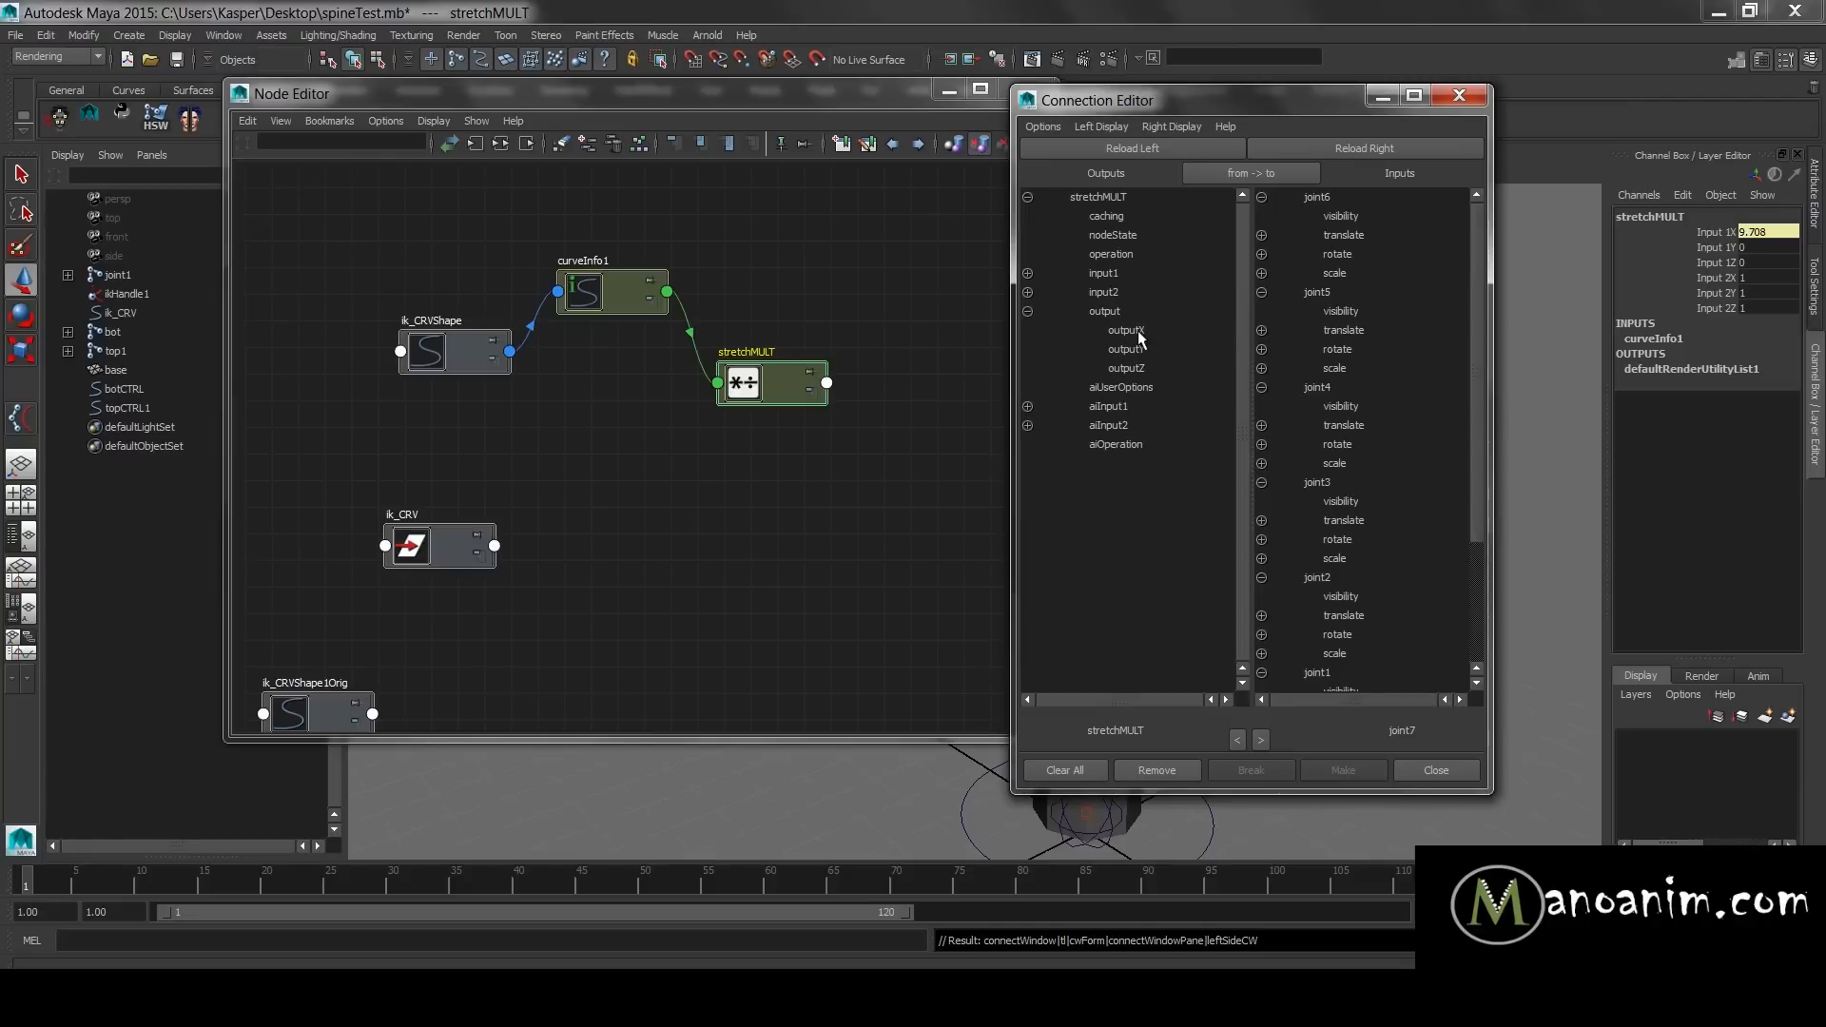
click(1137, 333)
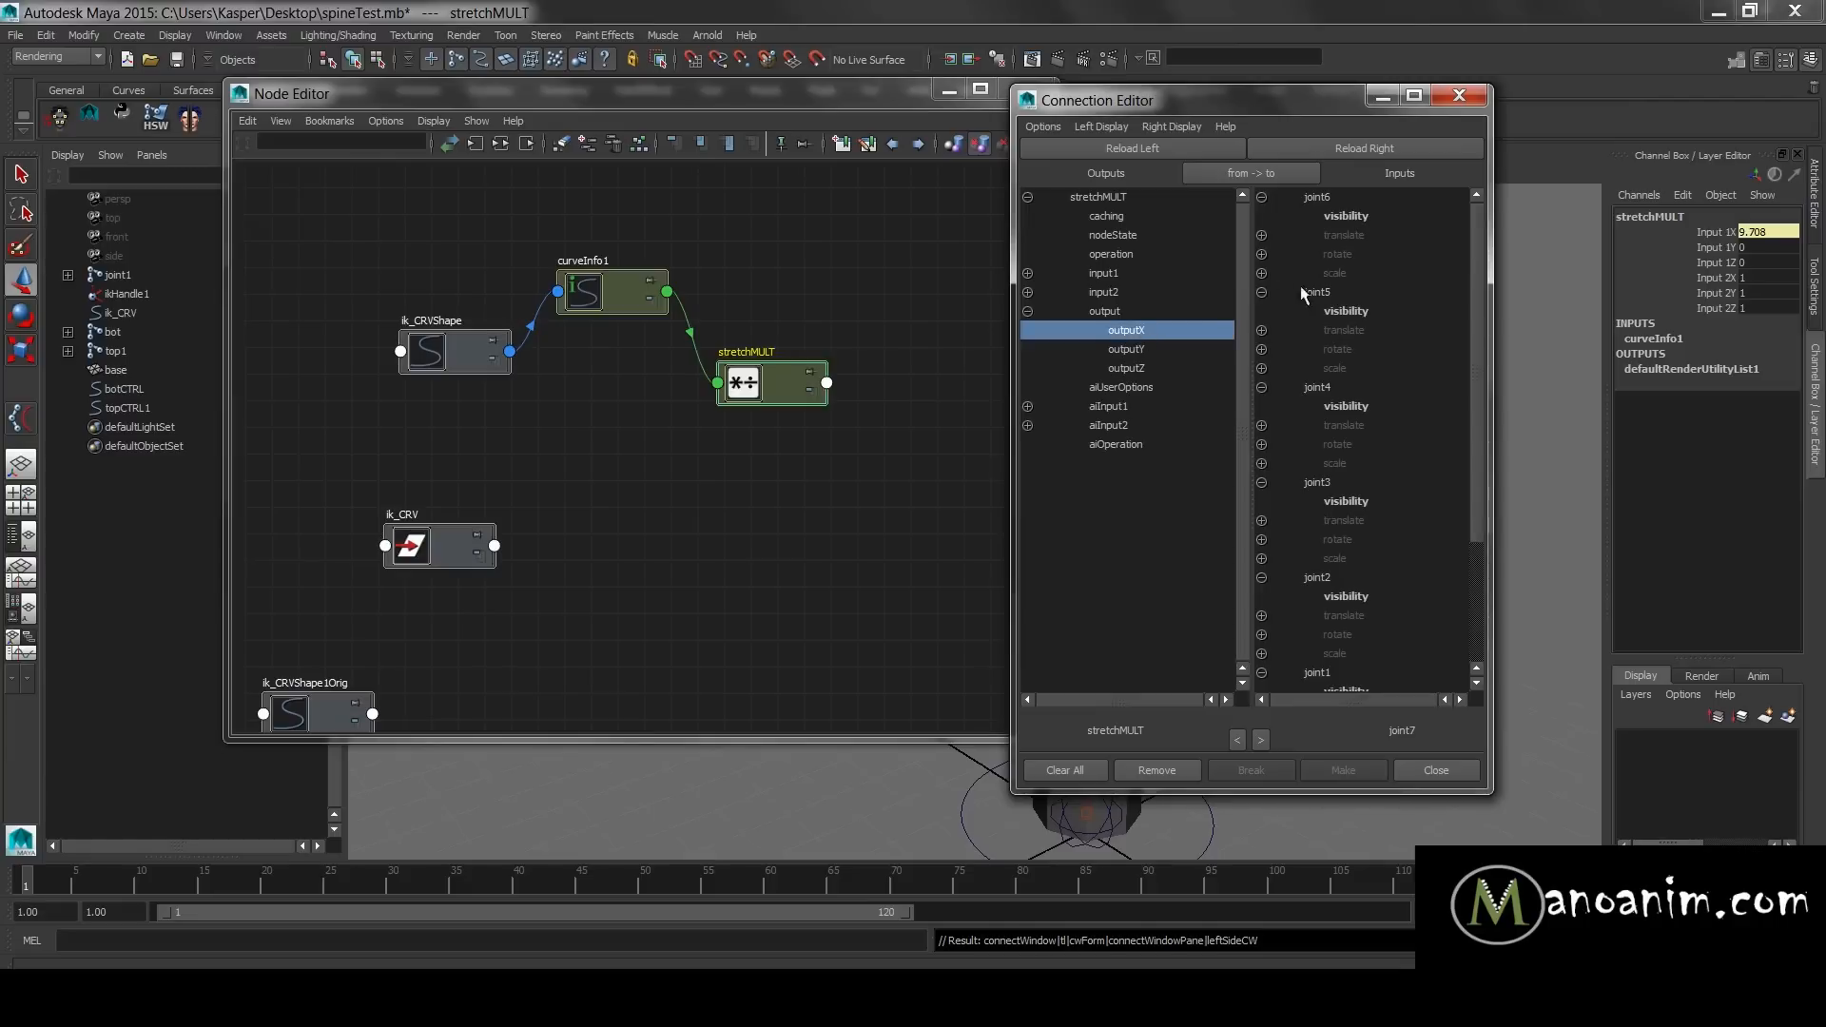
- Set the stretchMULT operation to Divide and copy the first Input 1 value, 9.708, into the first Input 2 field
click(1767, 233)
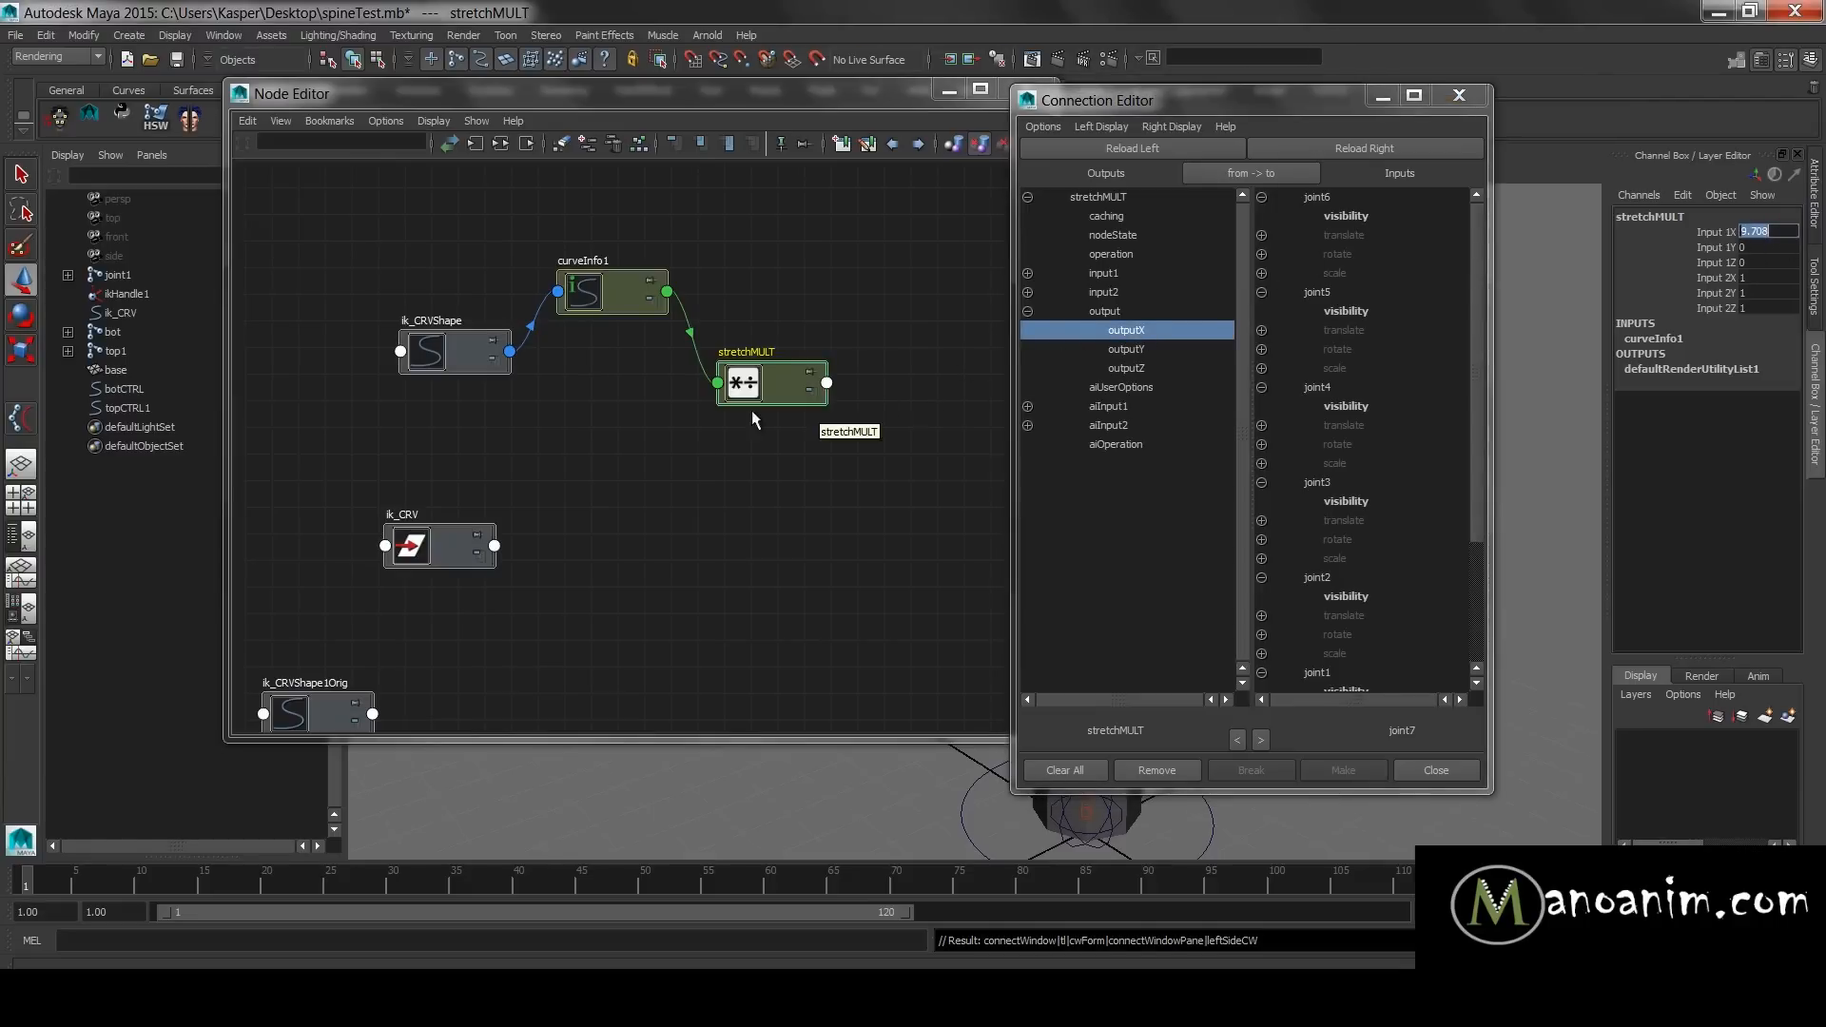
click(772, 380)
key(ctrl+a)
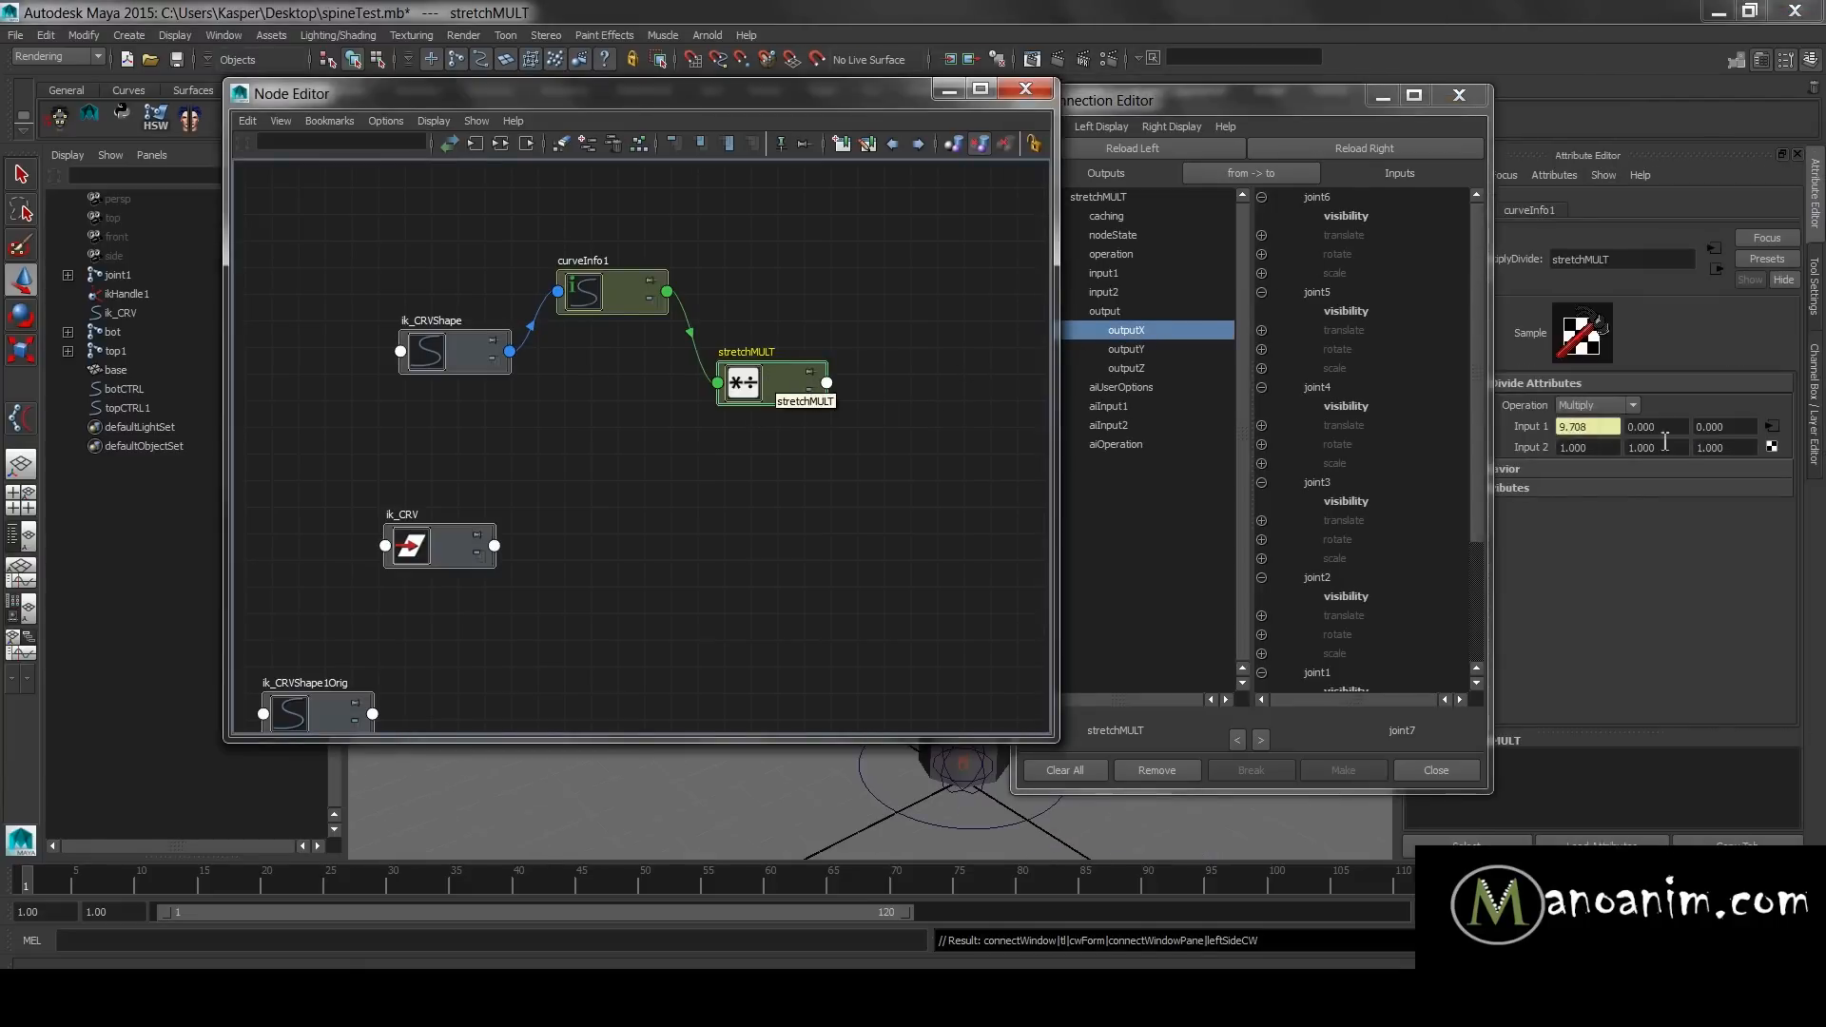
click(1596, 406)
click(1587, 449)
click(1614, 426)
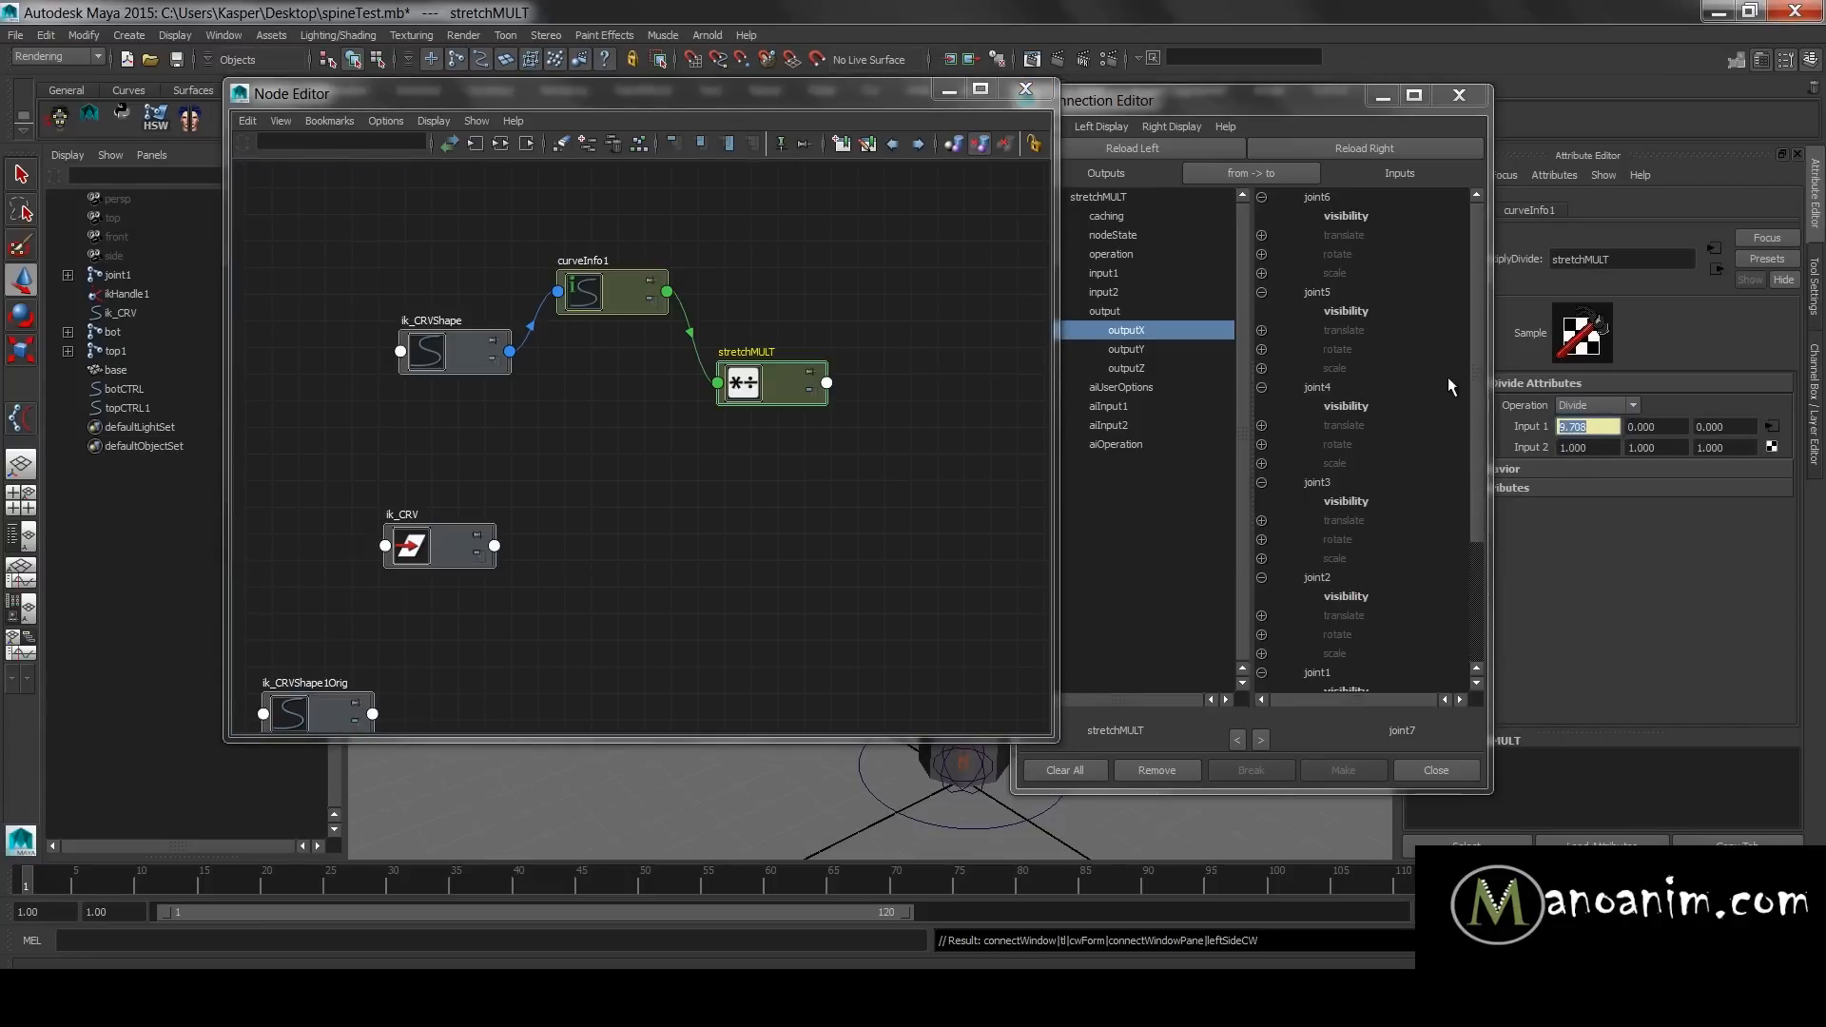
click(1589, 449)
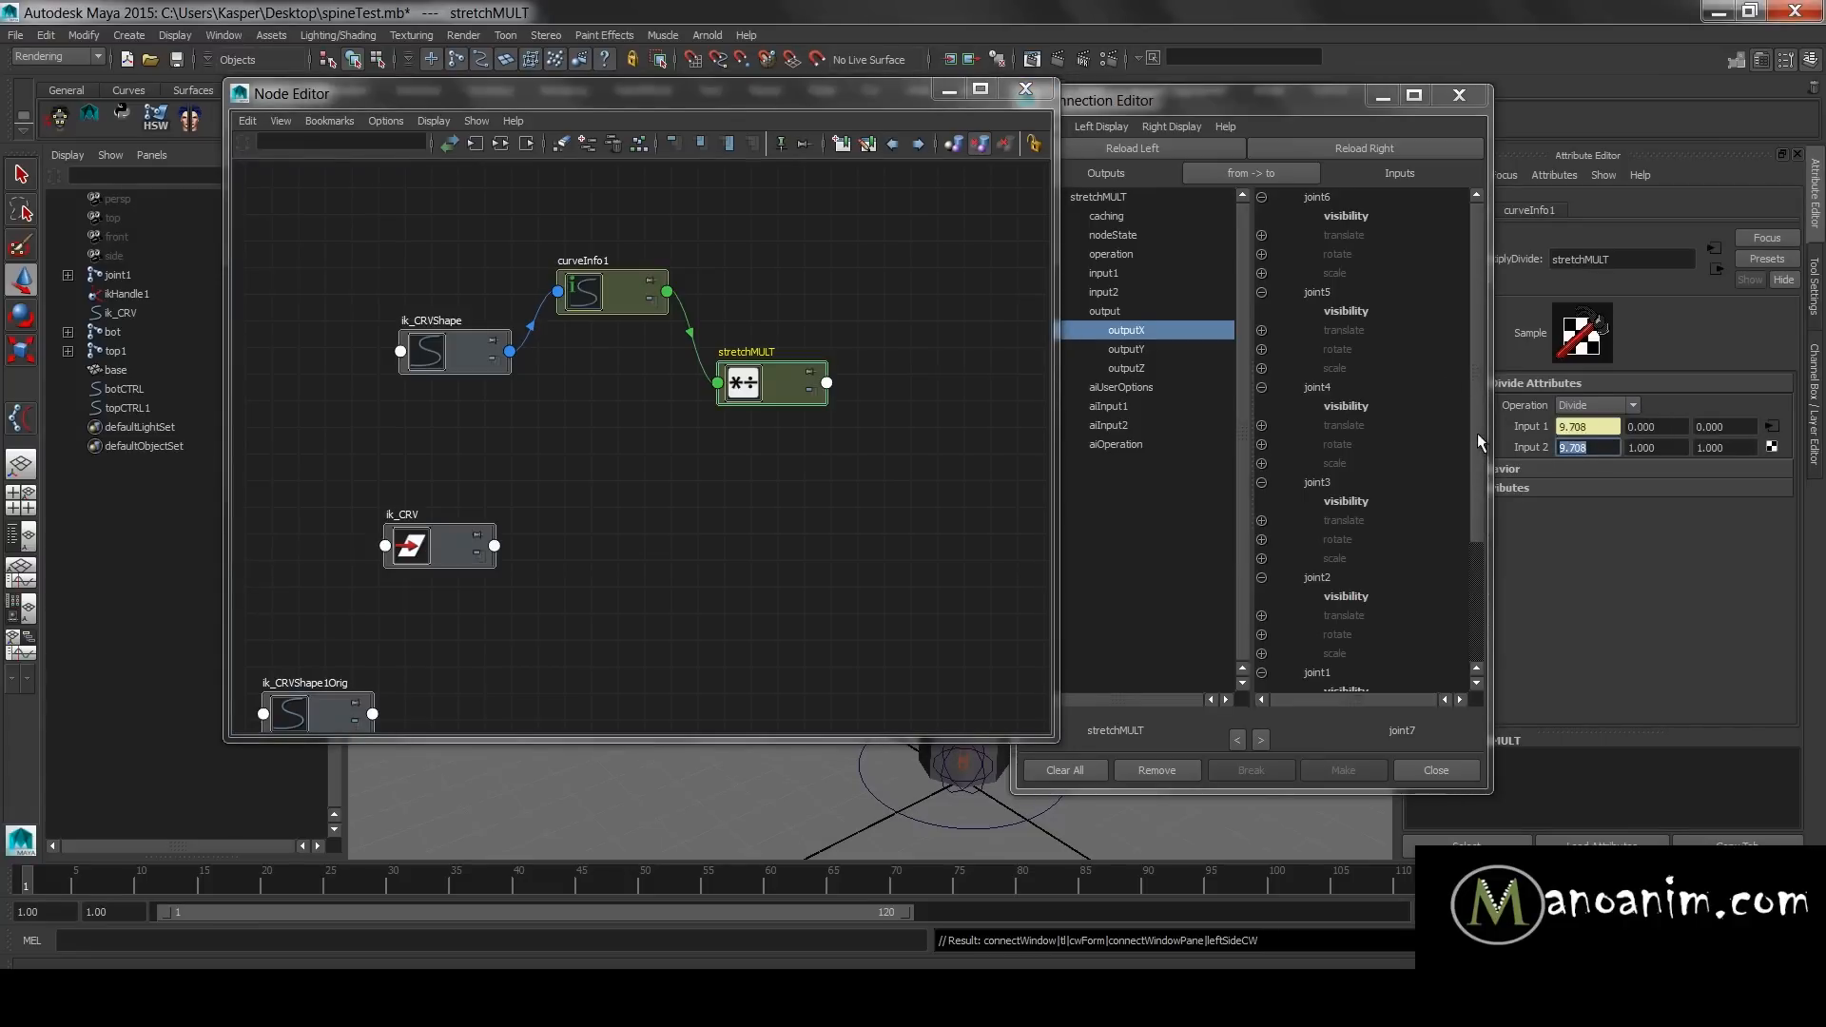
click(1607, 428)
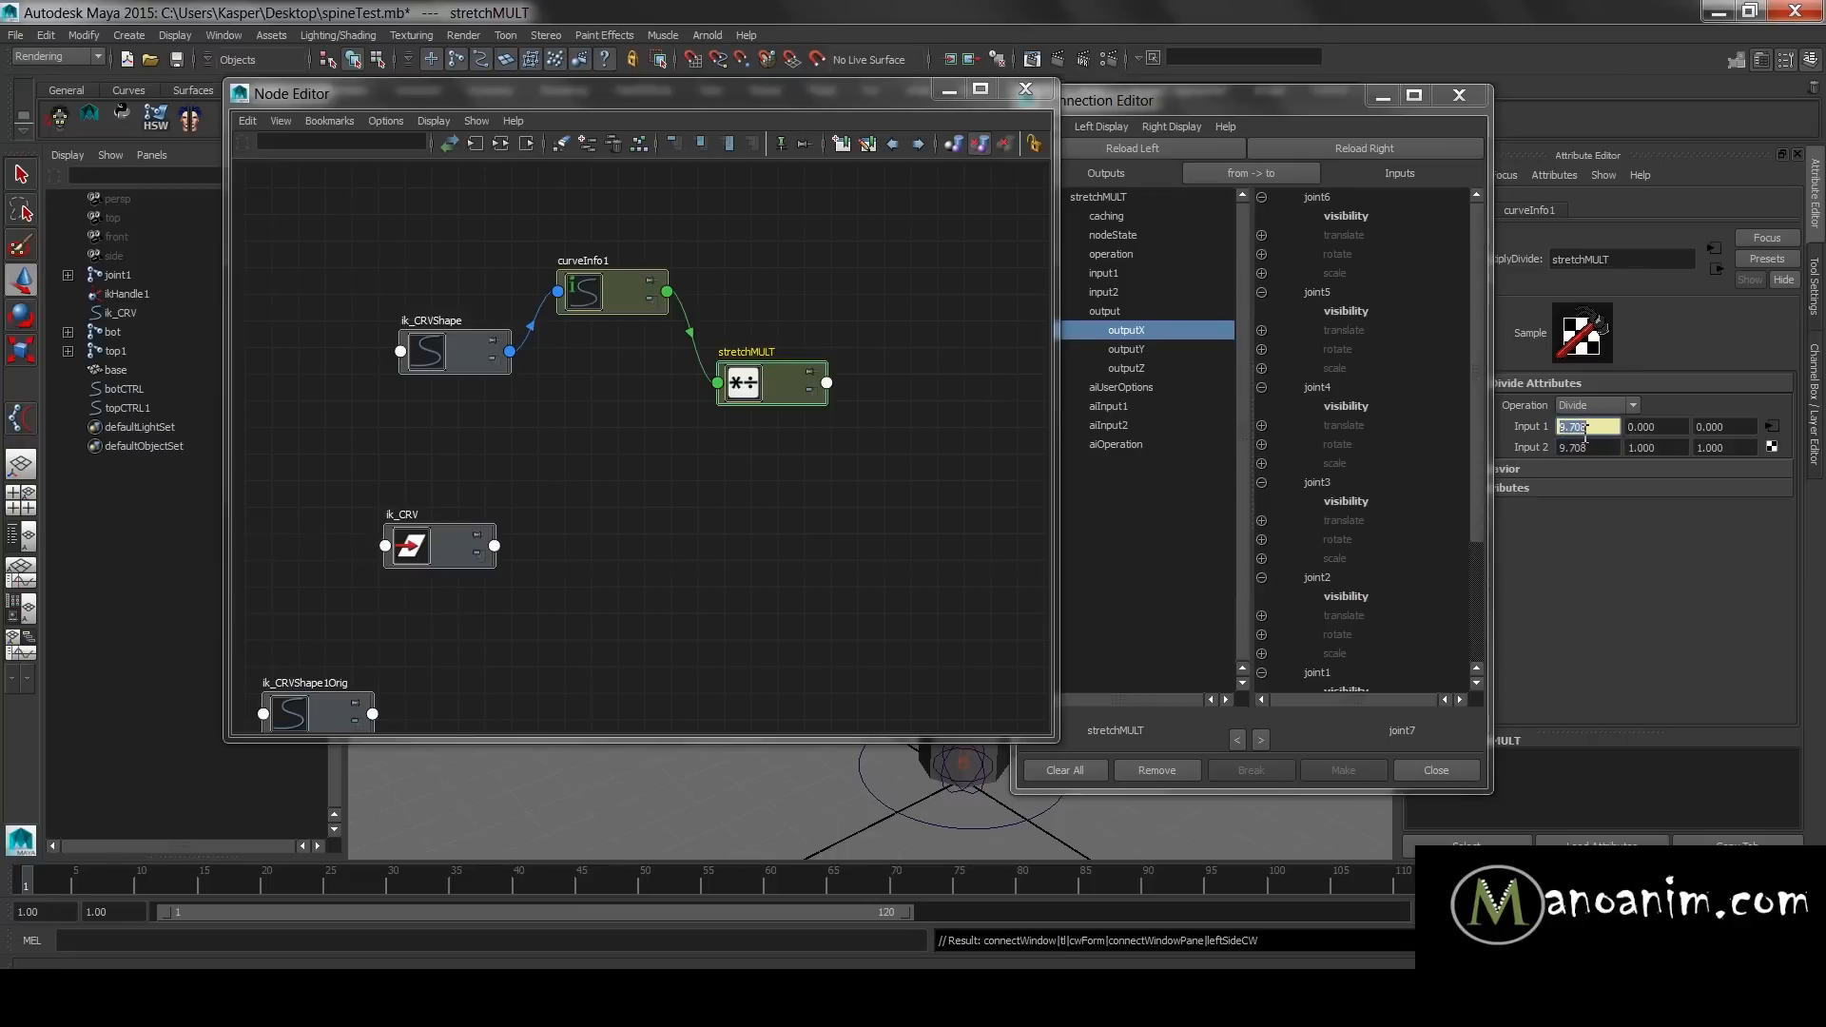
- Move the Node Editor aside to uncover the spine and scroll the Connection Editor's joint list to its end
click(1618, 449)
click(1054, 311)
click(770, 390)
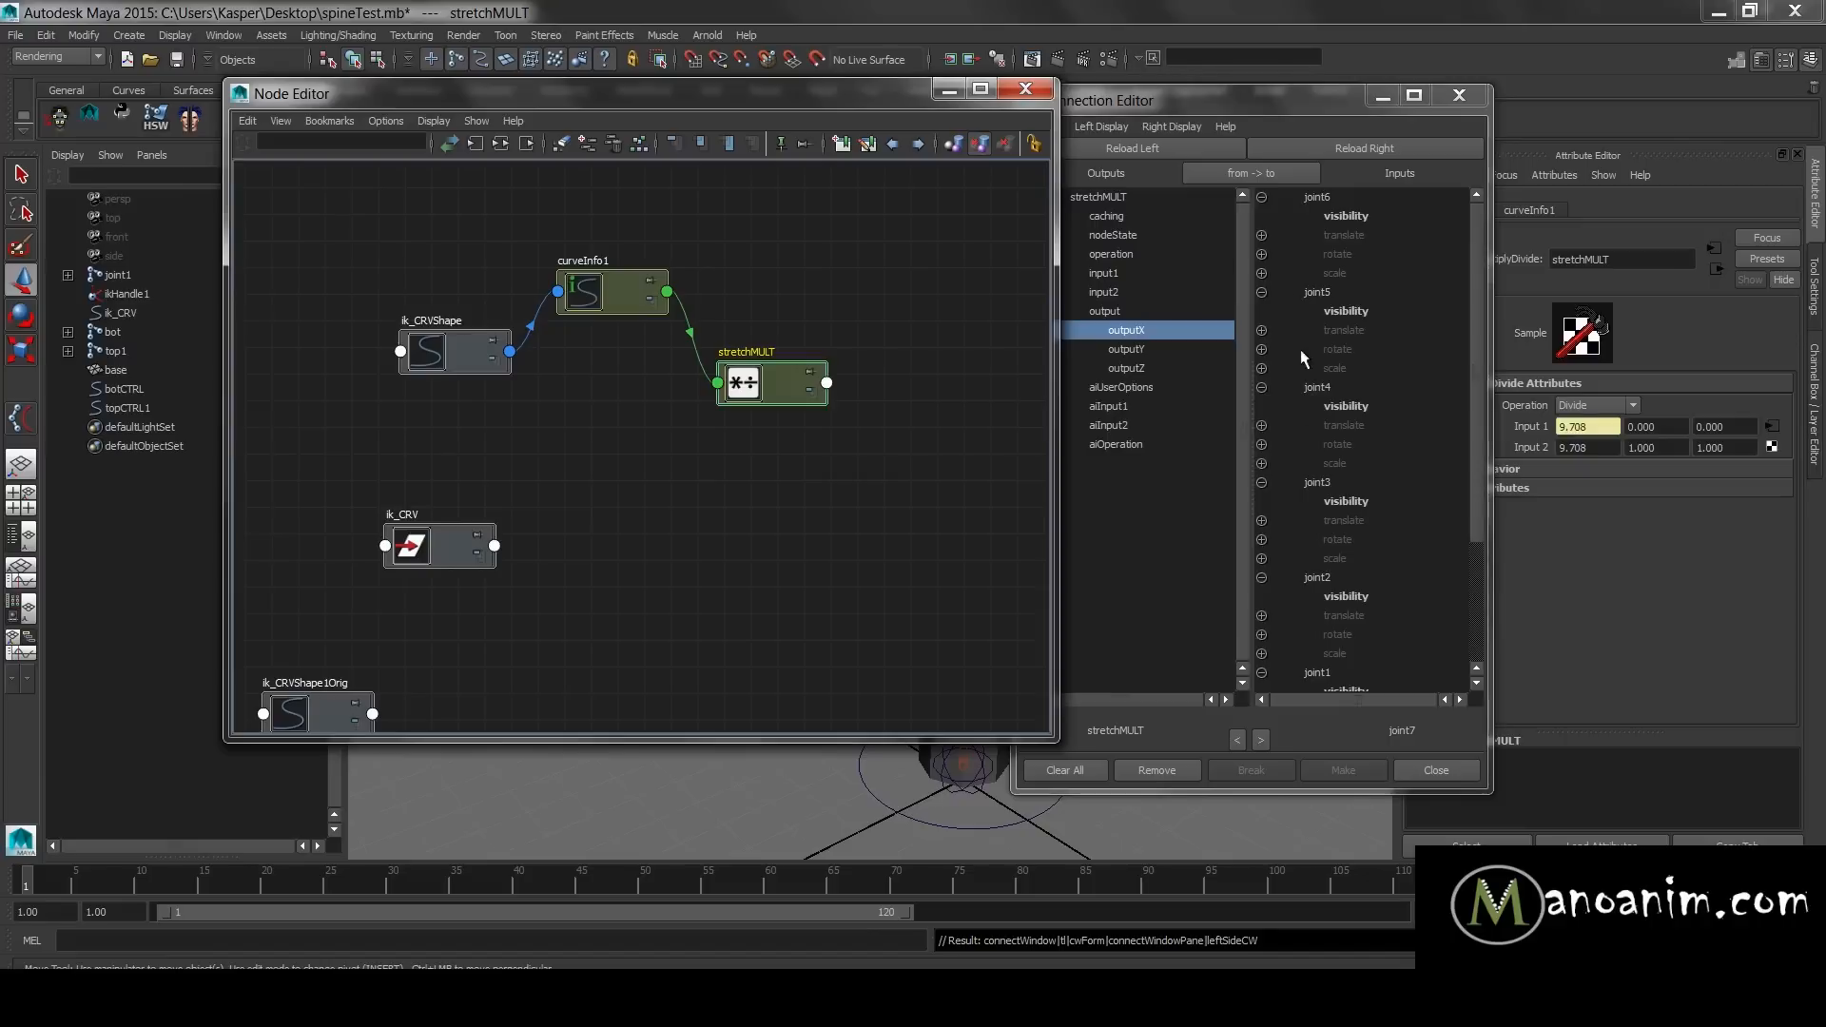
scroll(1351, 655, down, 3)
drag(618, 93, 276, 104)
- Try scaling joint3 along X while checking its scale in the Channel Box, and undo the test
click(966, 647)
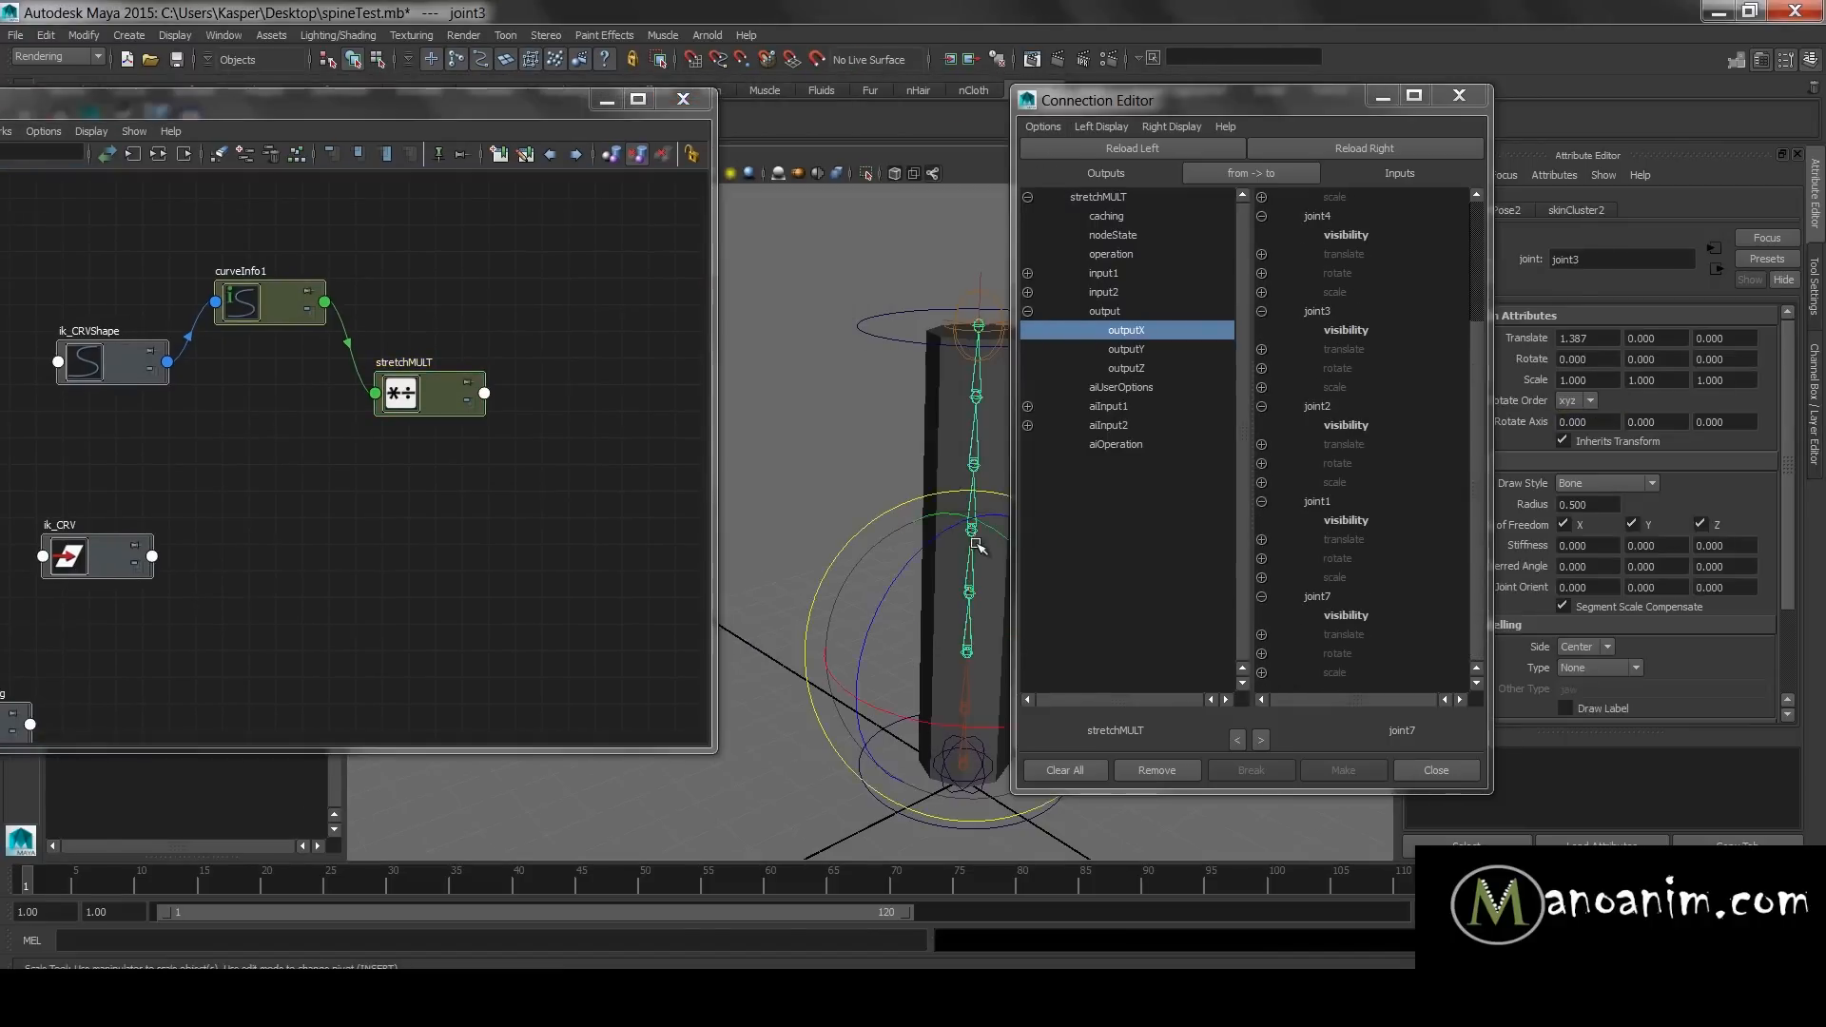
key(ctrl+z)
key(ctrl+z)
key(ctrl+z)
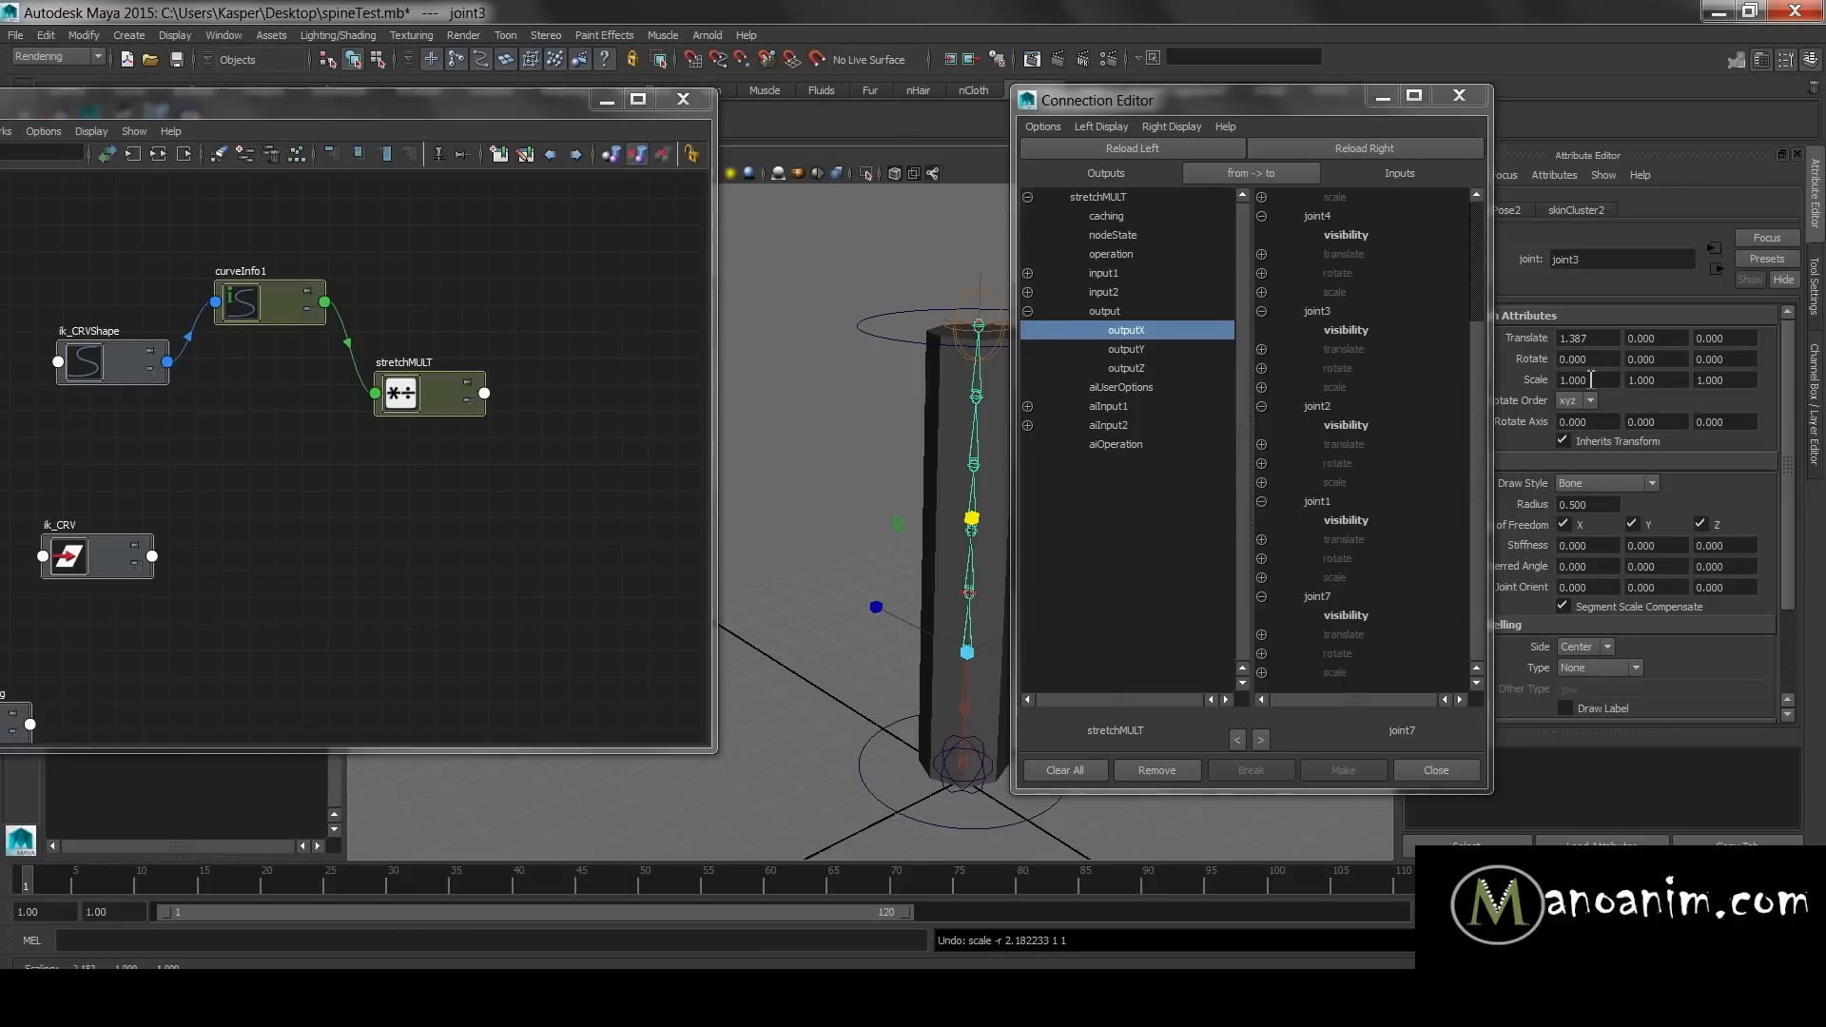
key(ctrl+a)
drag(1334, 106, 994, 188)
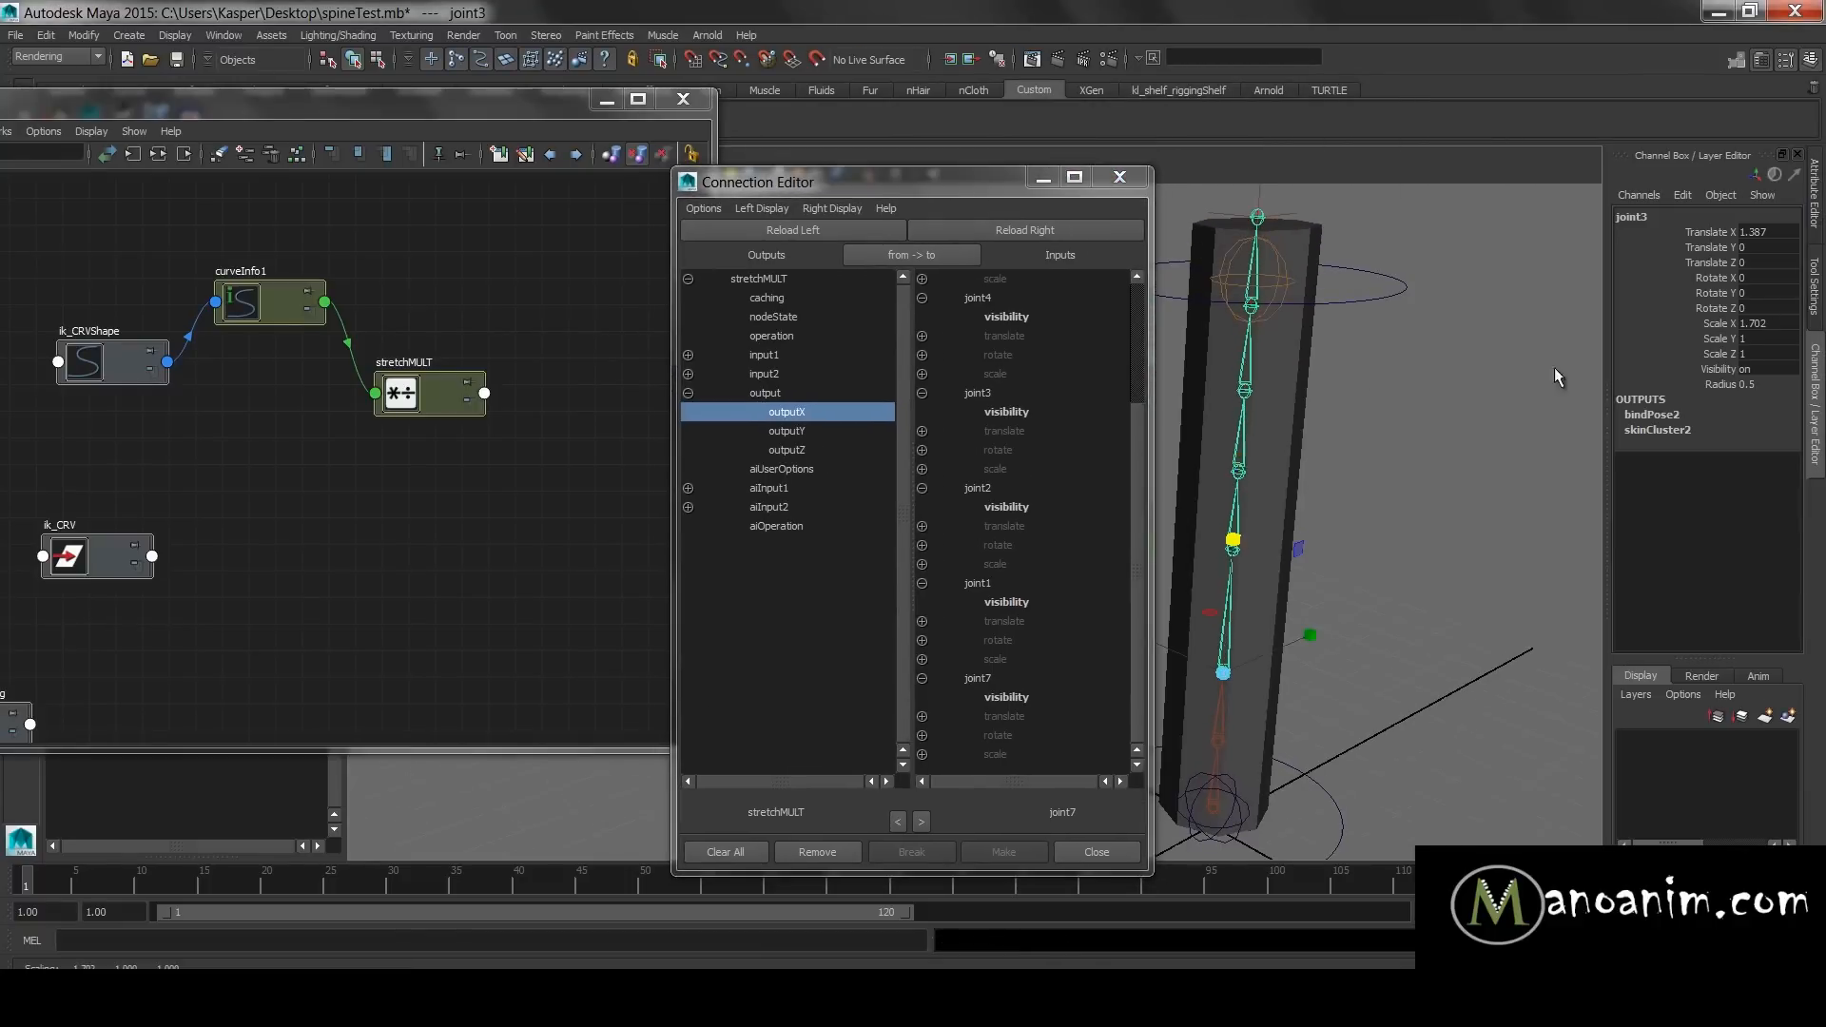
key(ctrl+z)
- Move the Connection Editor clear of the spine and connect stretchMULT's outputX to scaleX of joint7, joint1 and joint2
drag(864, 180, 1541, 111)
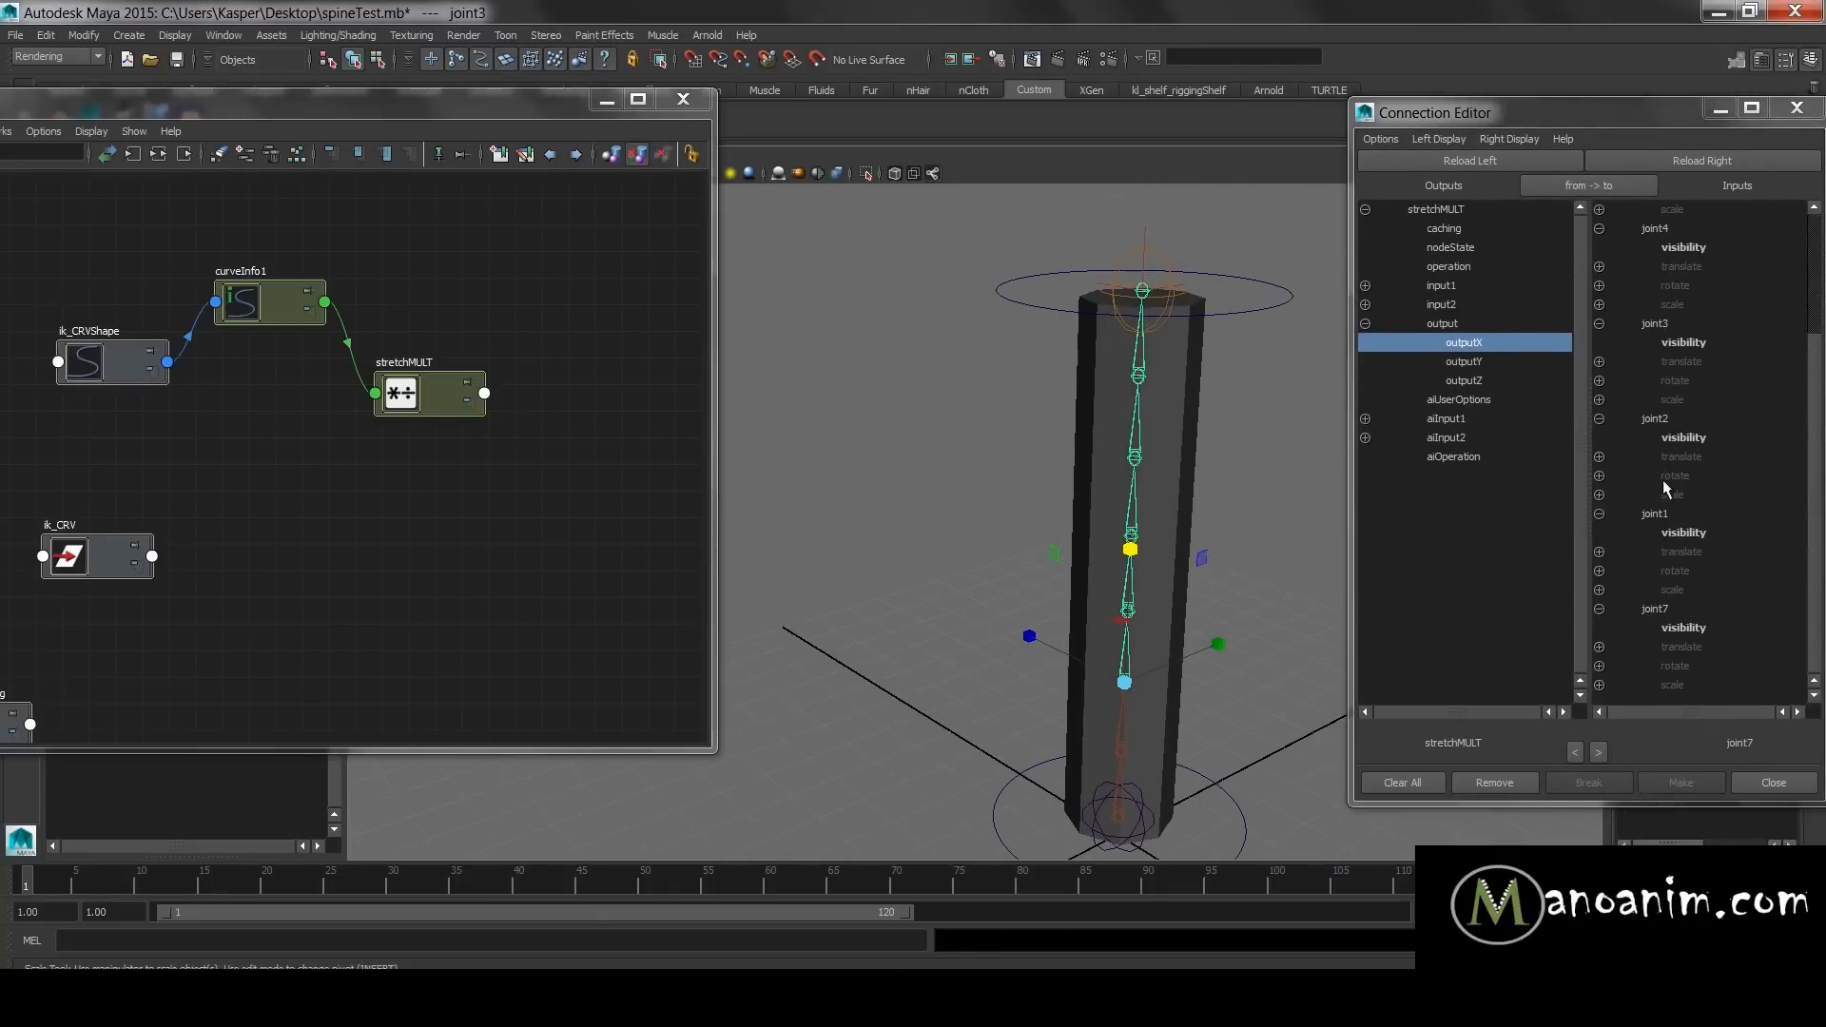
click(1598, 685)
scroll(1702, 590, down, 1)
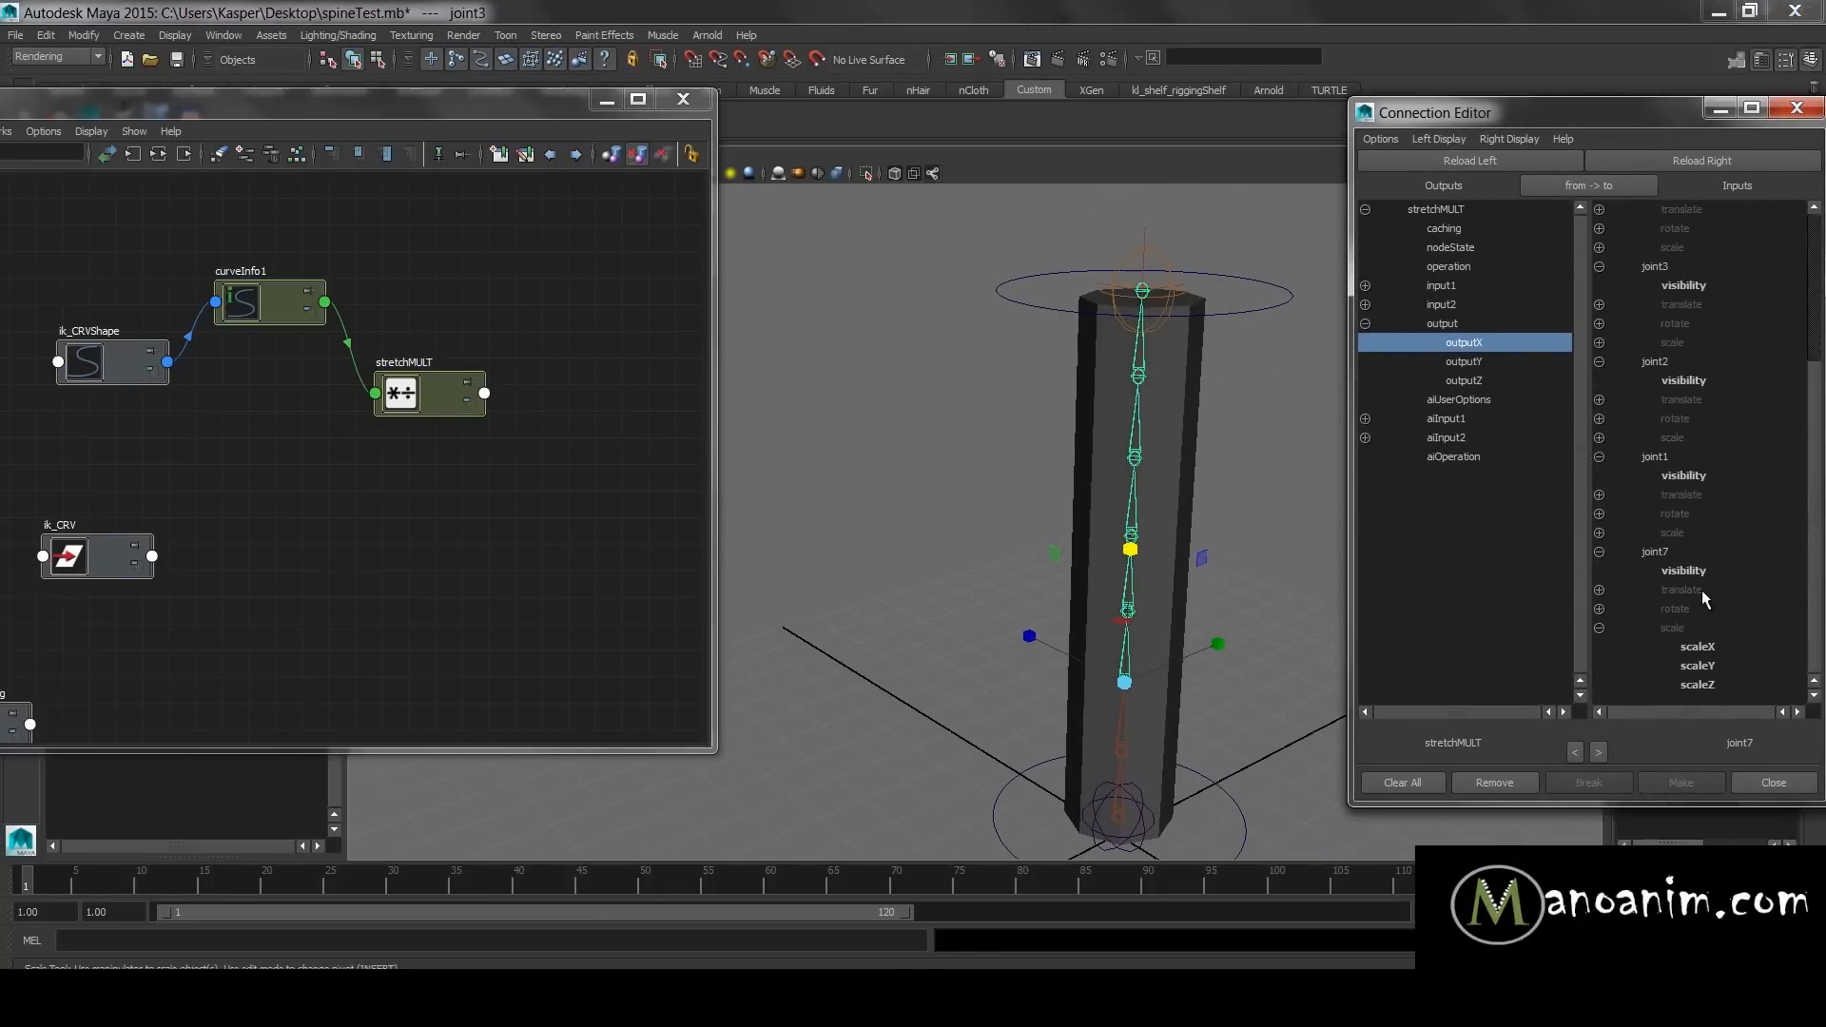
click(1704, 647)
click(1600, 534)
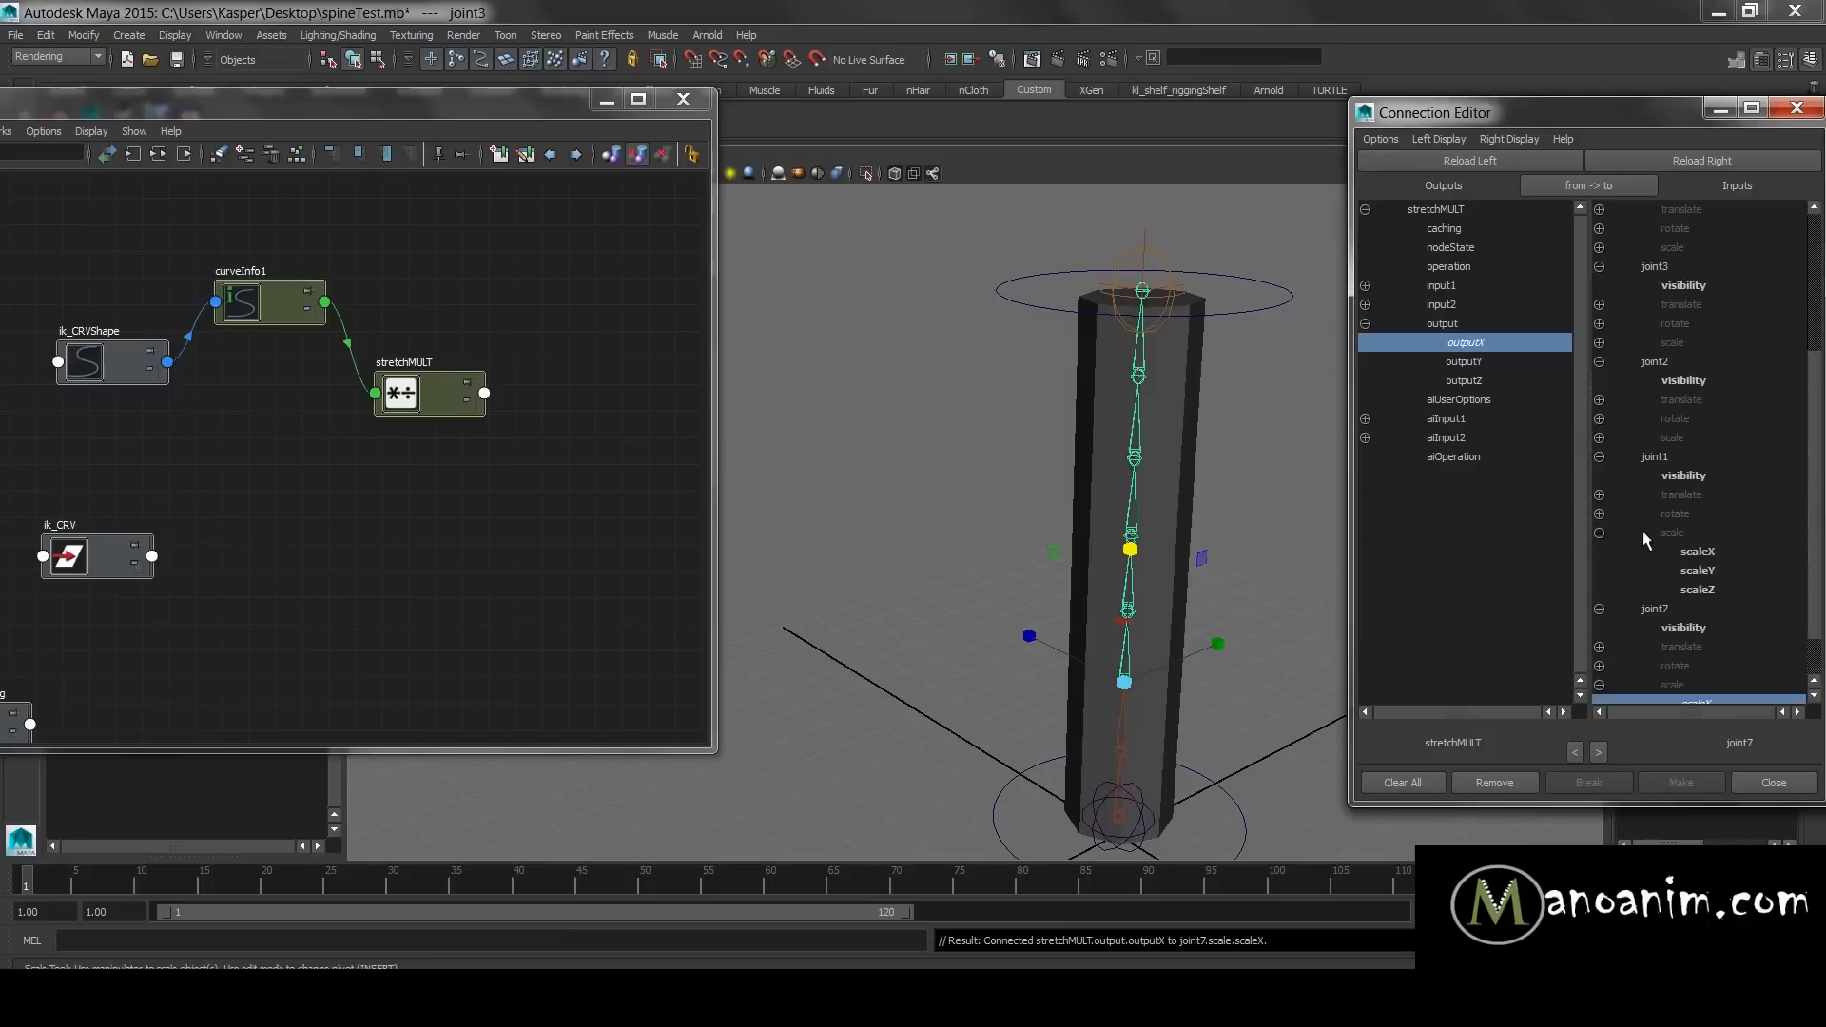
click(1697, 551)
click(1599, 437)
click(1697, 456)
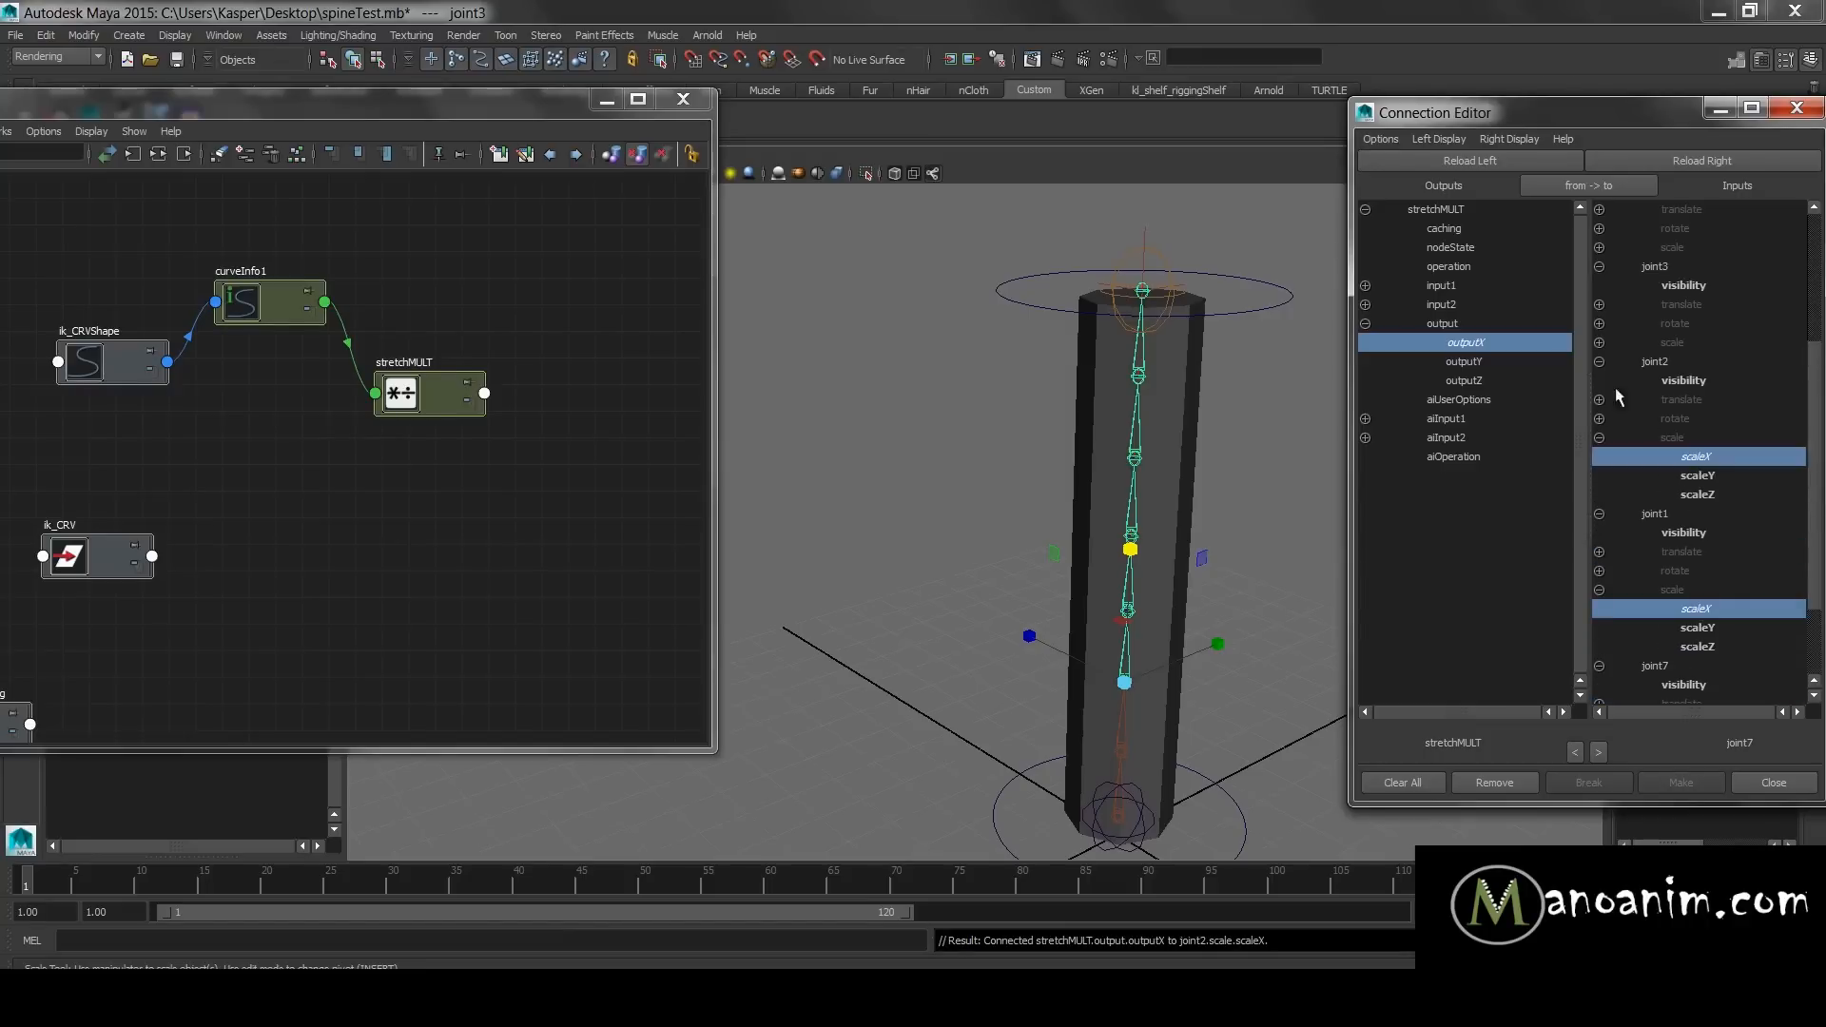
- Connect stretchMULT's outputX to scaleX of joint3, joint4 and joint6
click(1598, 343)
click(1696, 362)
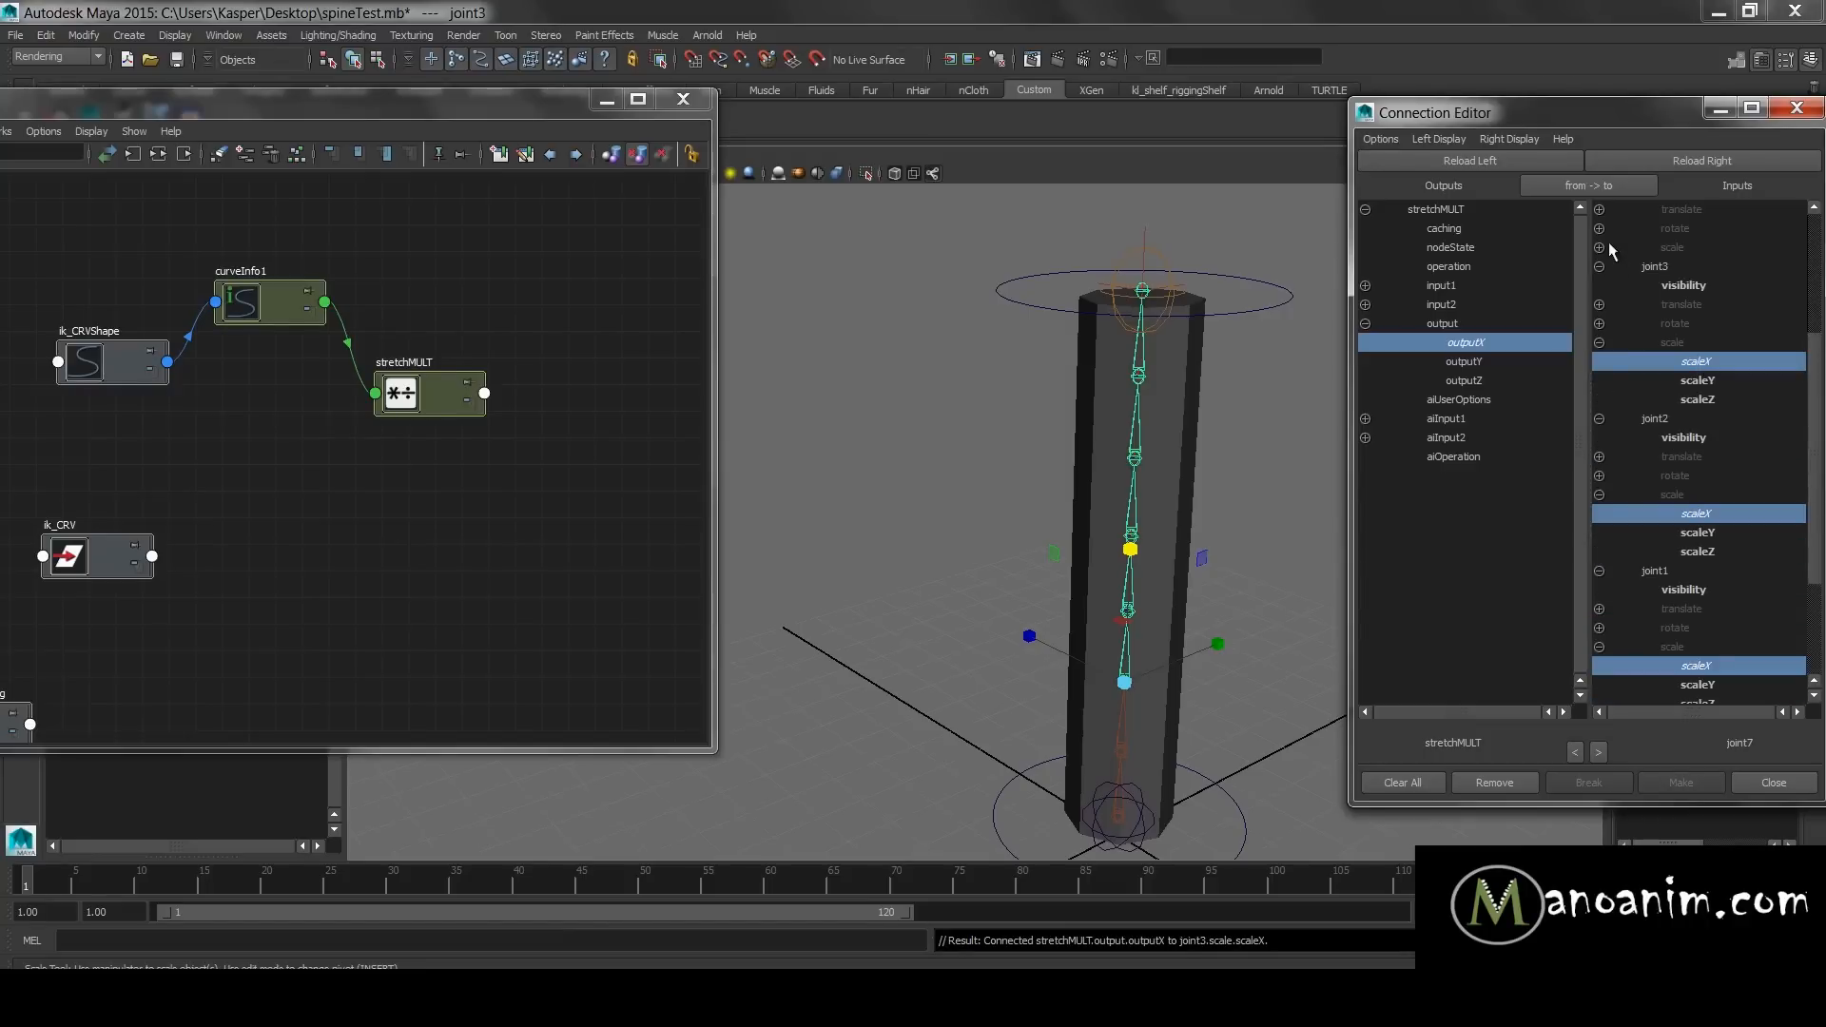
click(1599, 247)
click(1683, 266)
scroll(1703, 320, up, 4)
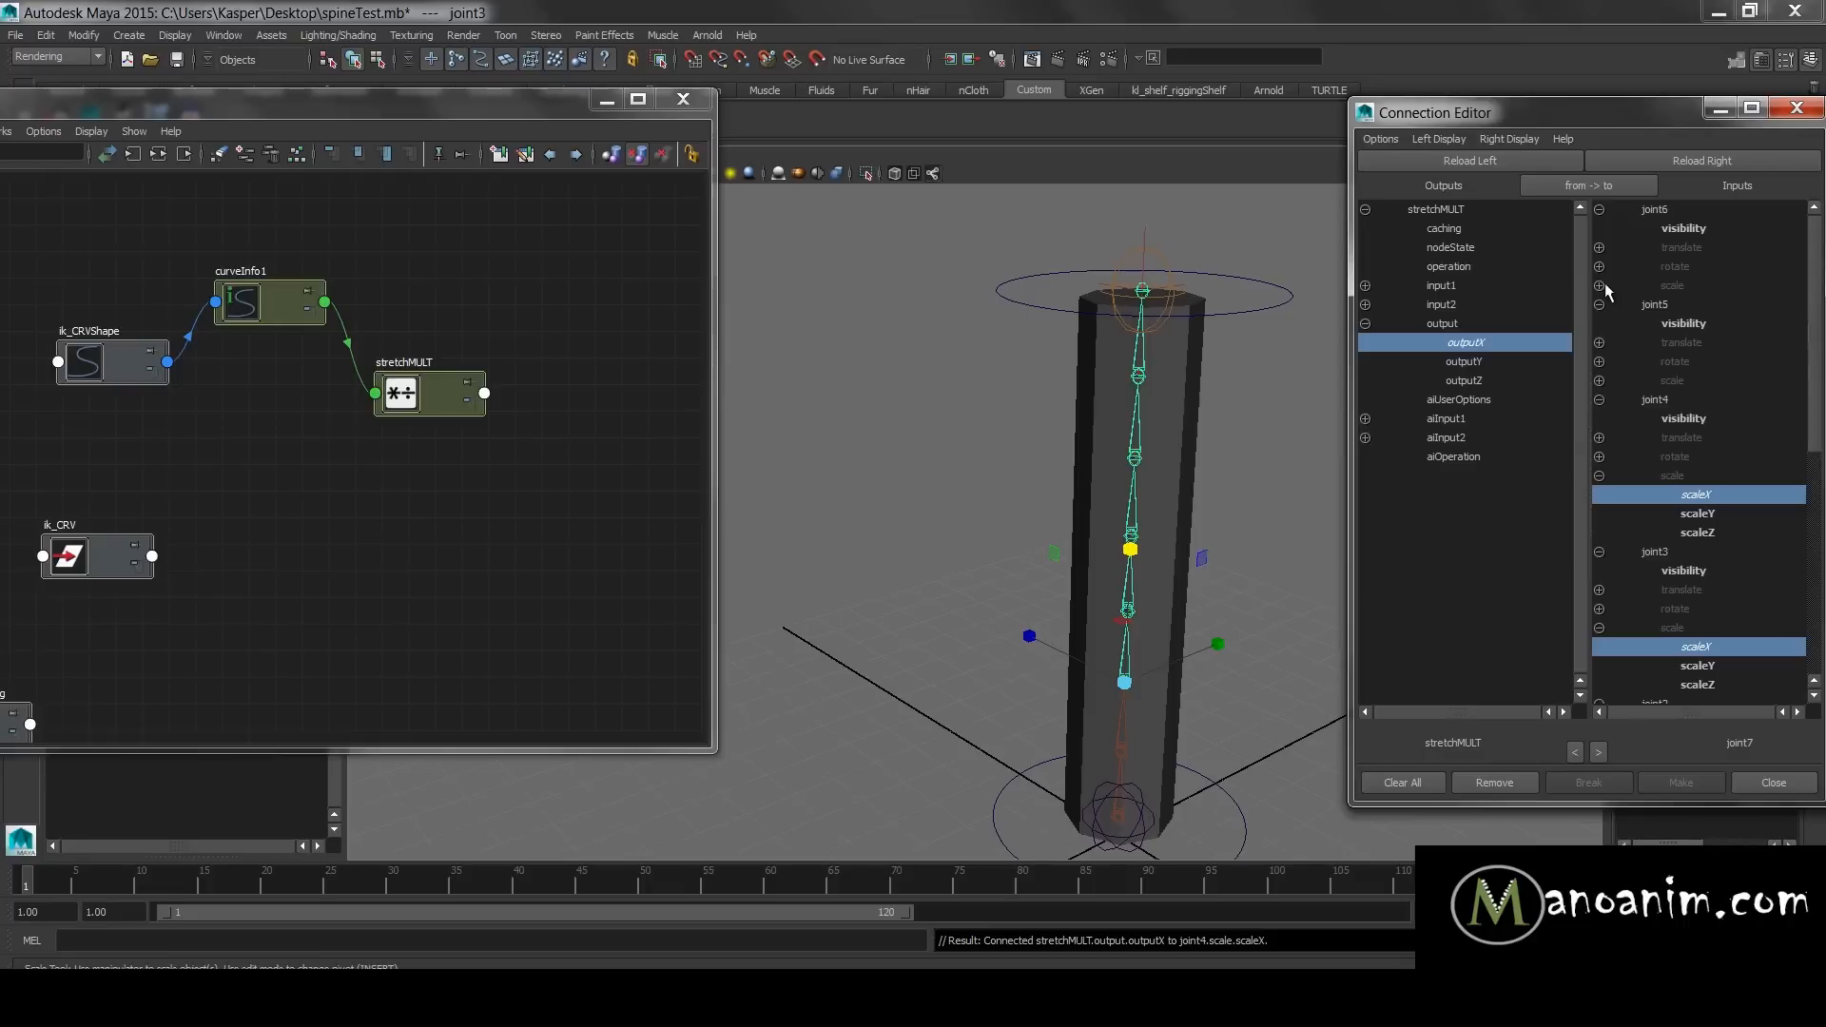
click(1601, 285)
click(1722, 304)
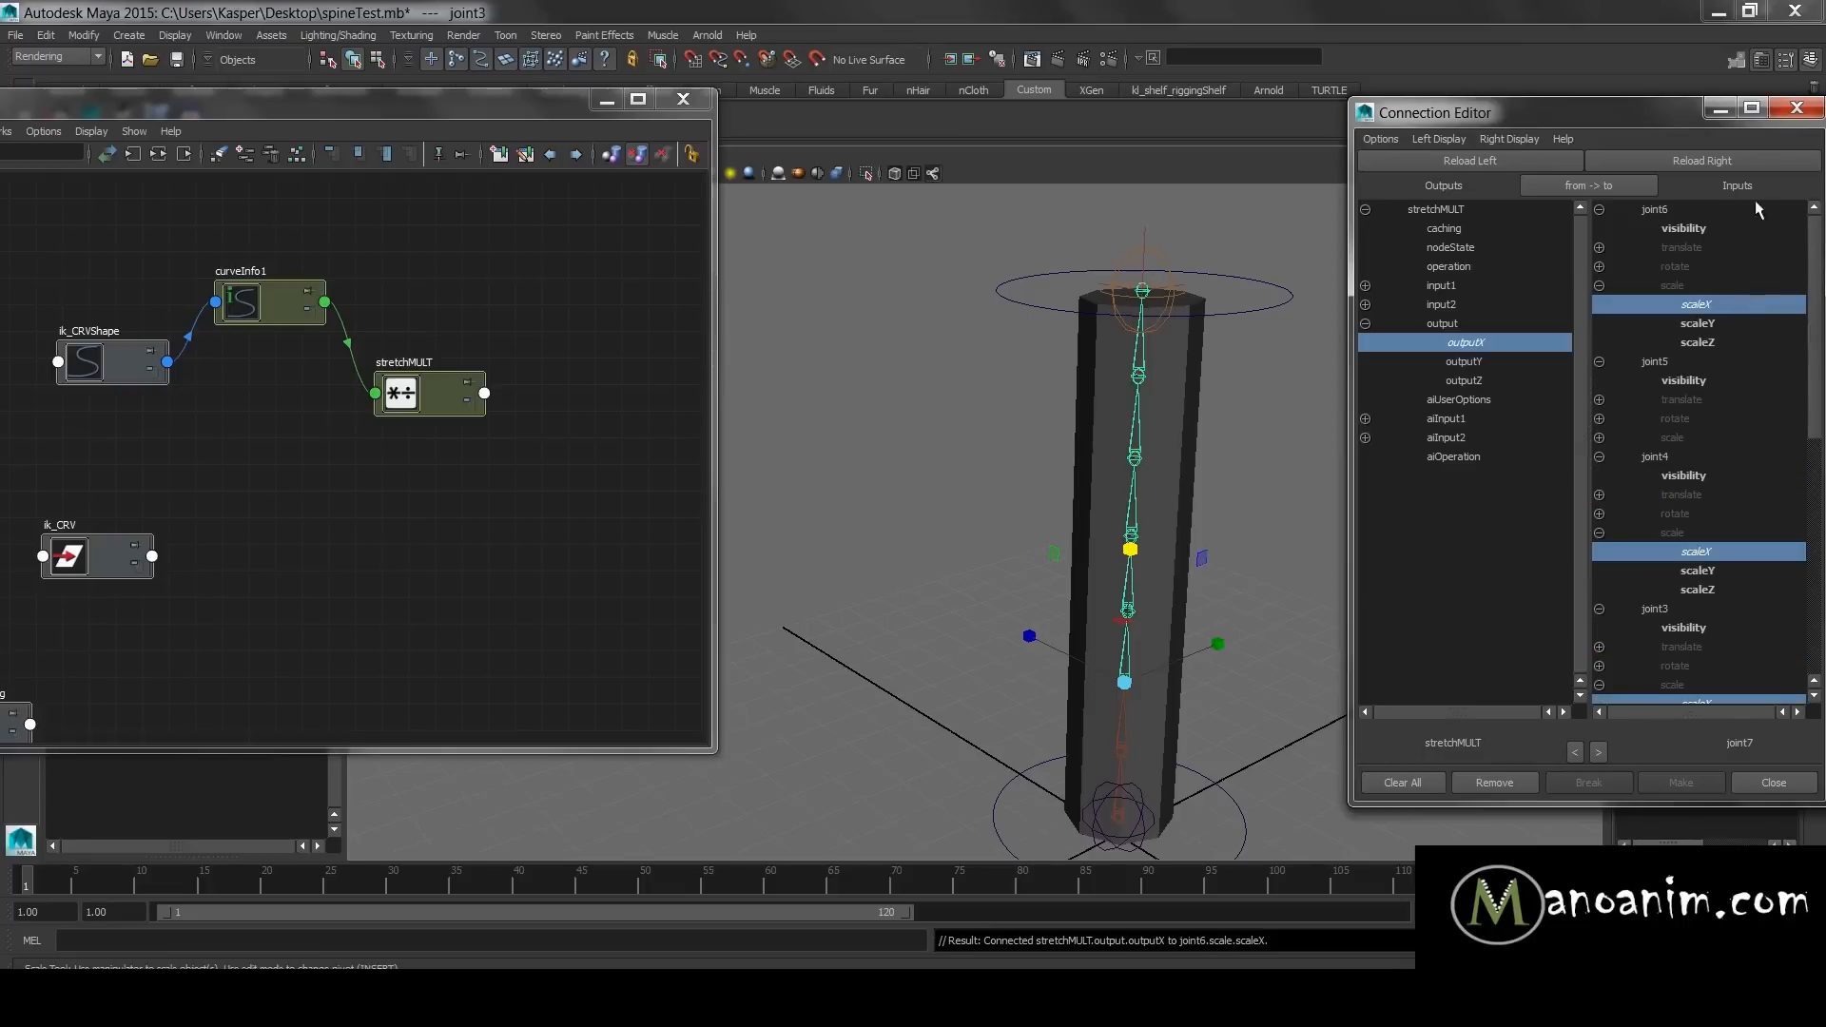
- Test the spine stretch by moving topCTRL1 up and sideways, and reset its Translate Y to 0
click(1724, 114)
click(1060, 314)
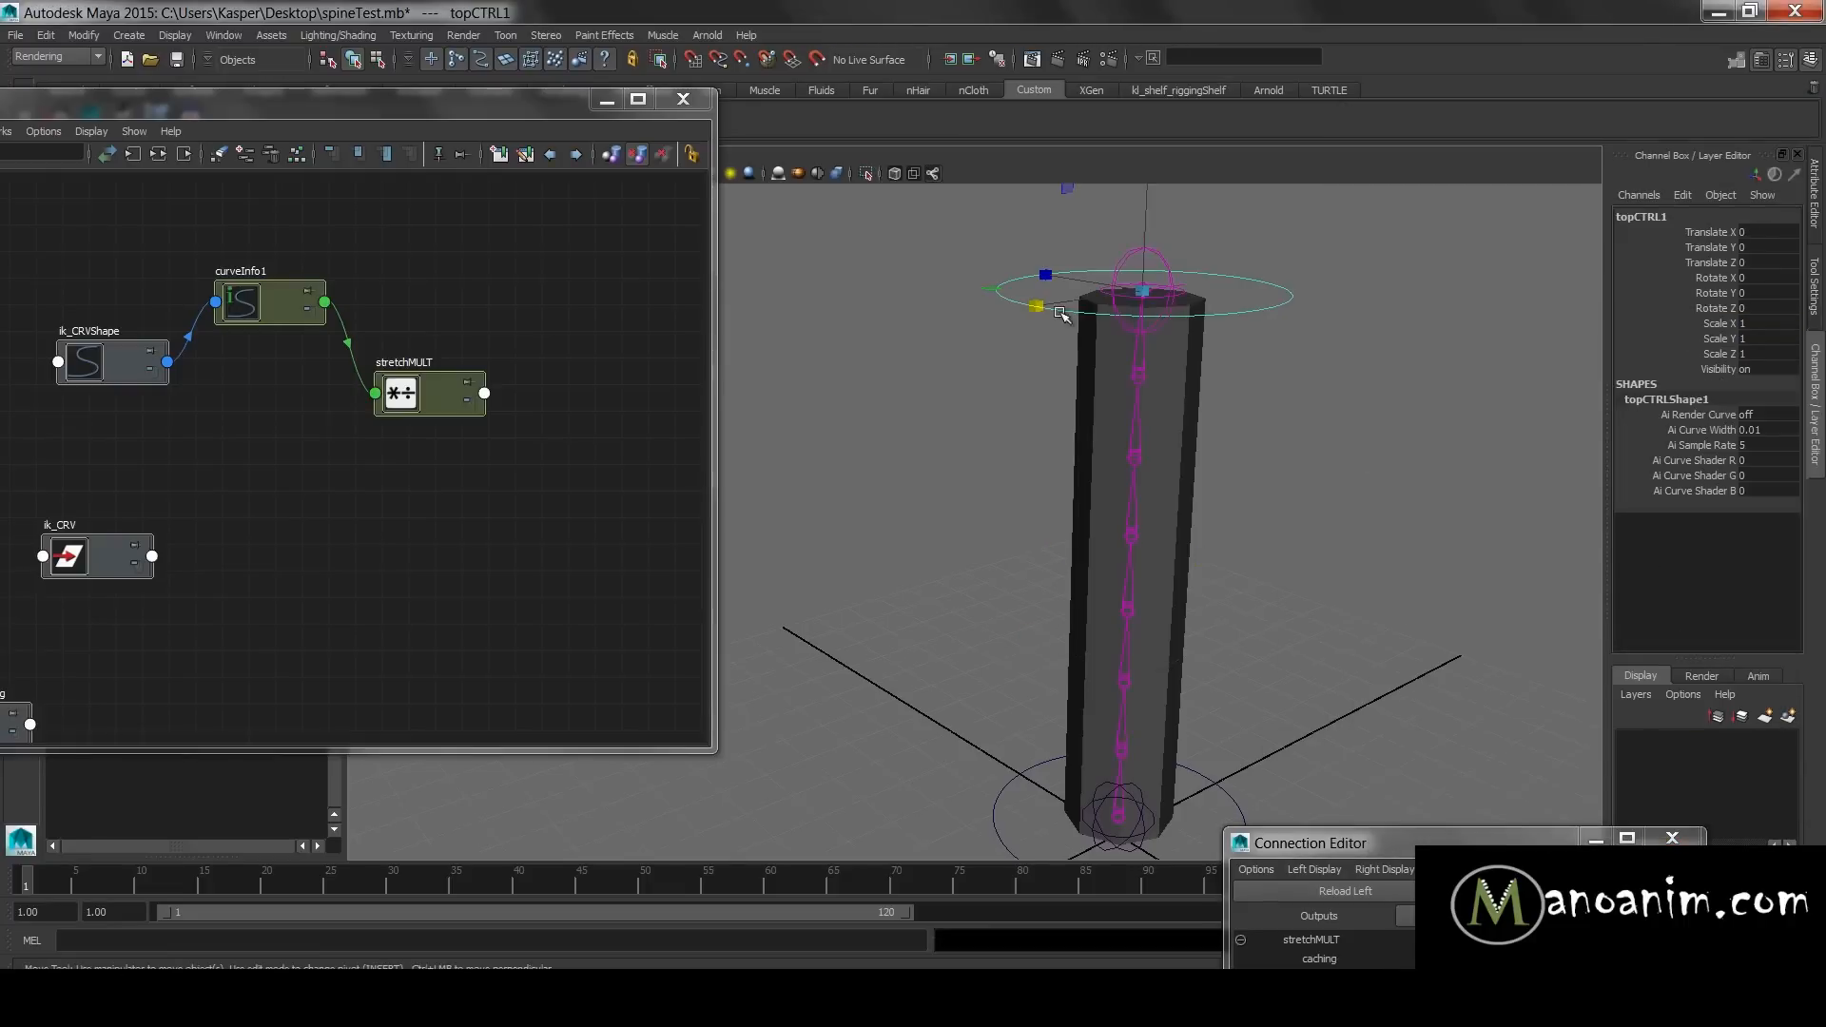
drag(1144, 238, 1153, 80)
alt+right_drag(1272, 330, 1126, 315)
alt+middle_drag(1126, 315, 1111, 393)
drag(1090, 319, 958, 504)
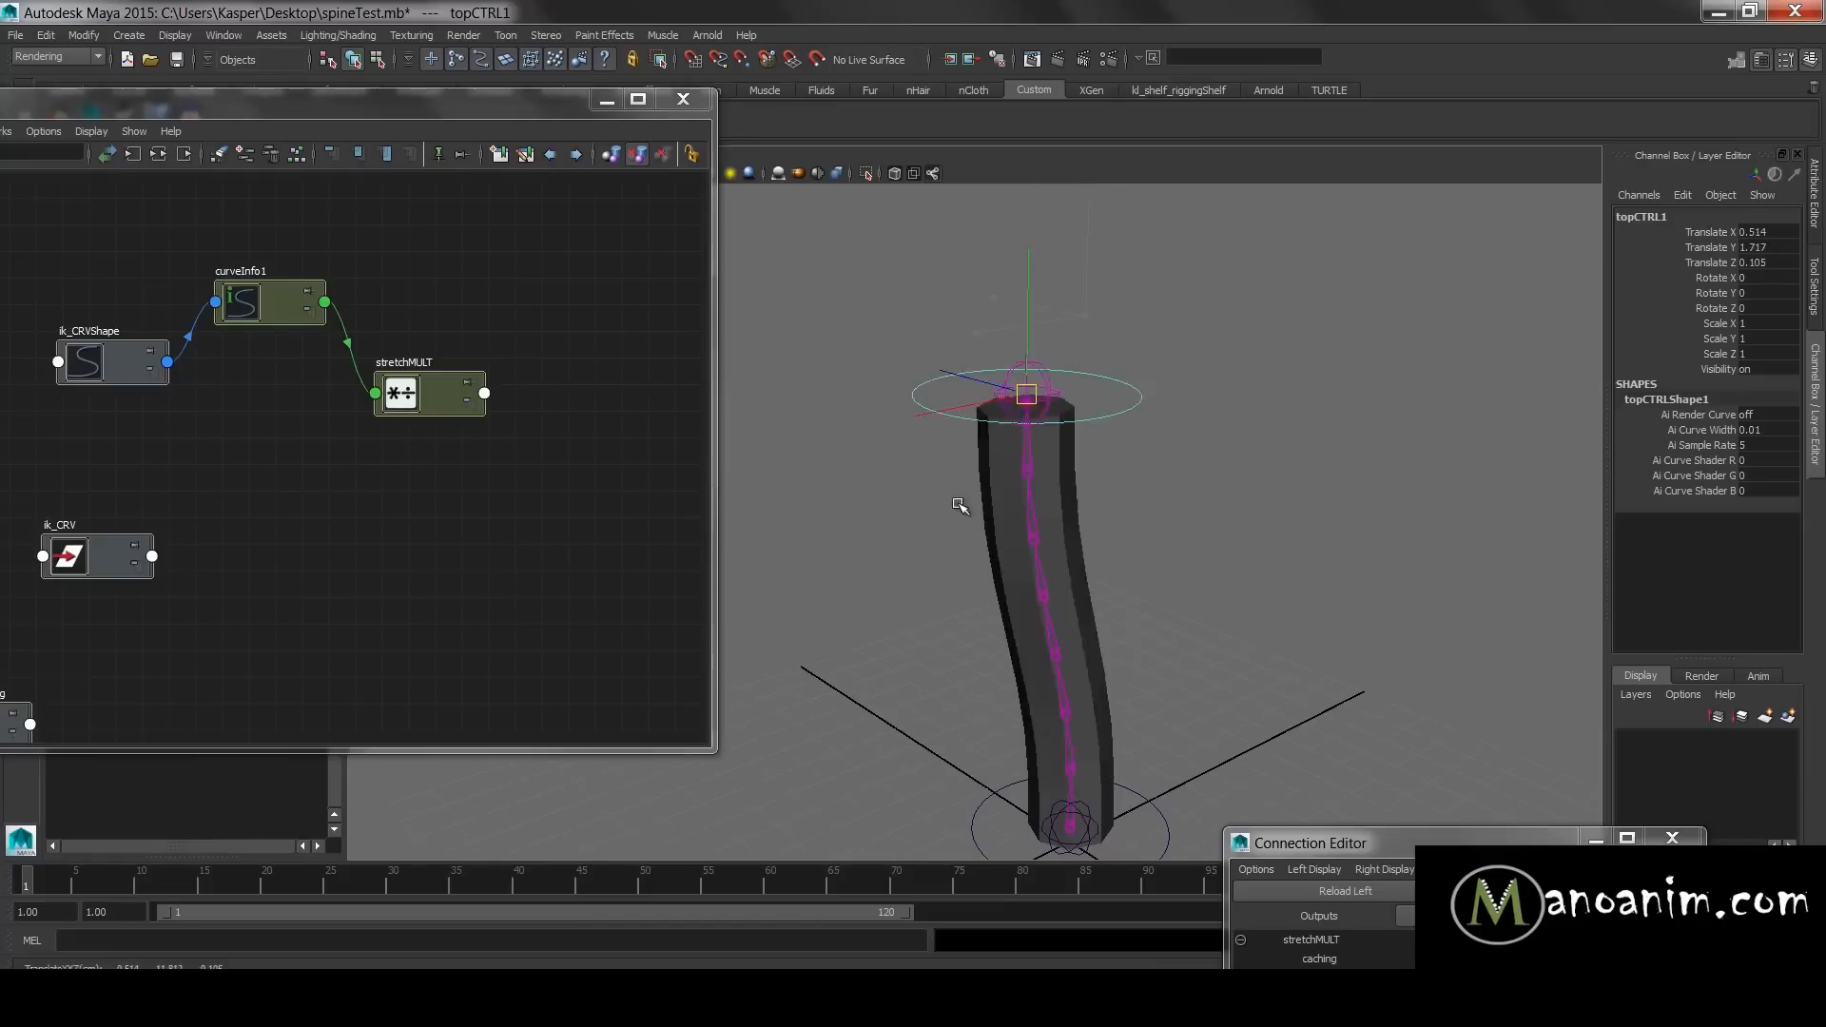
key(ctrl+z)
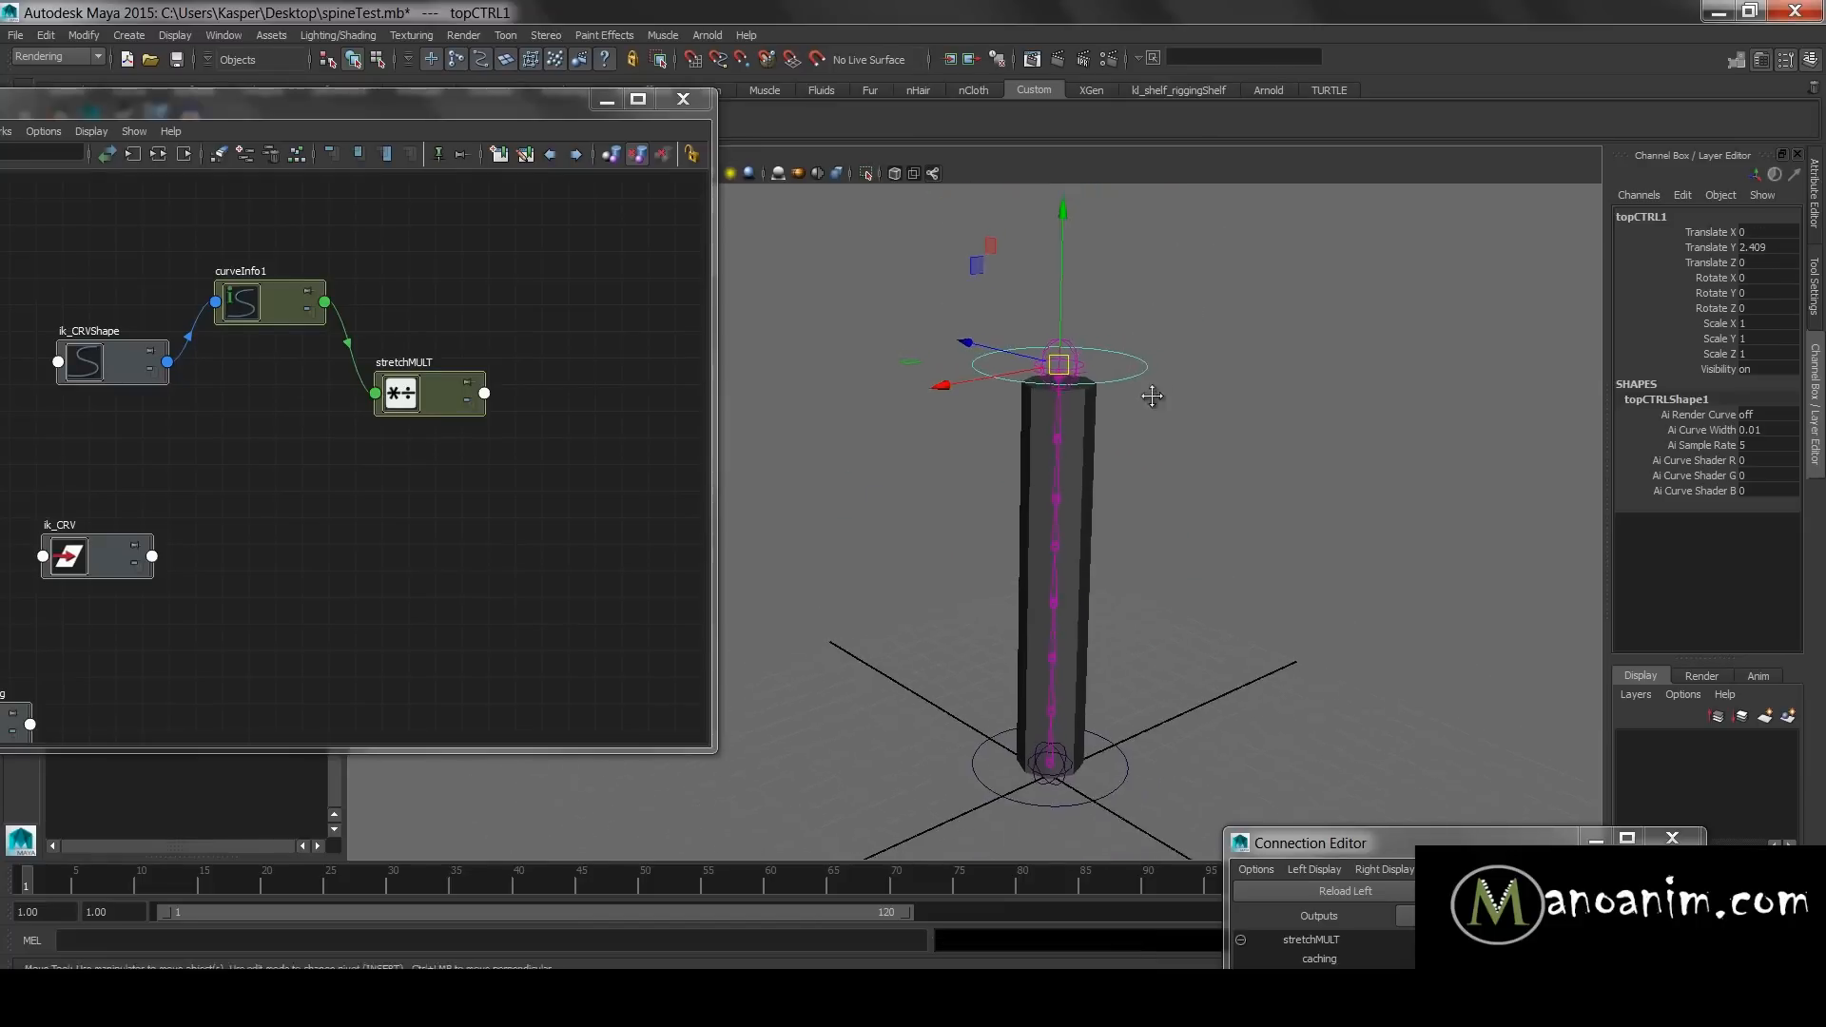
alt+right_drag(1151, 396, 1312, 375)
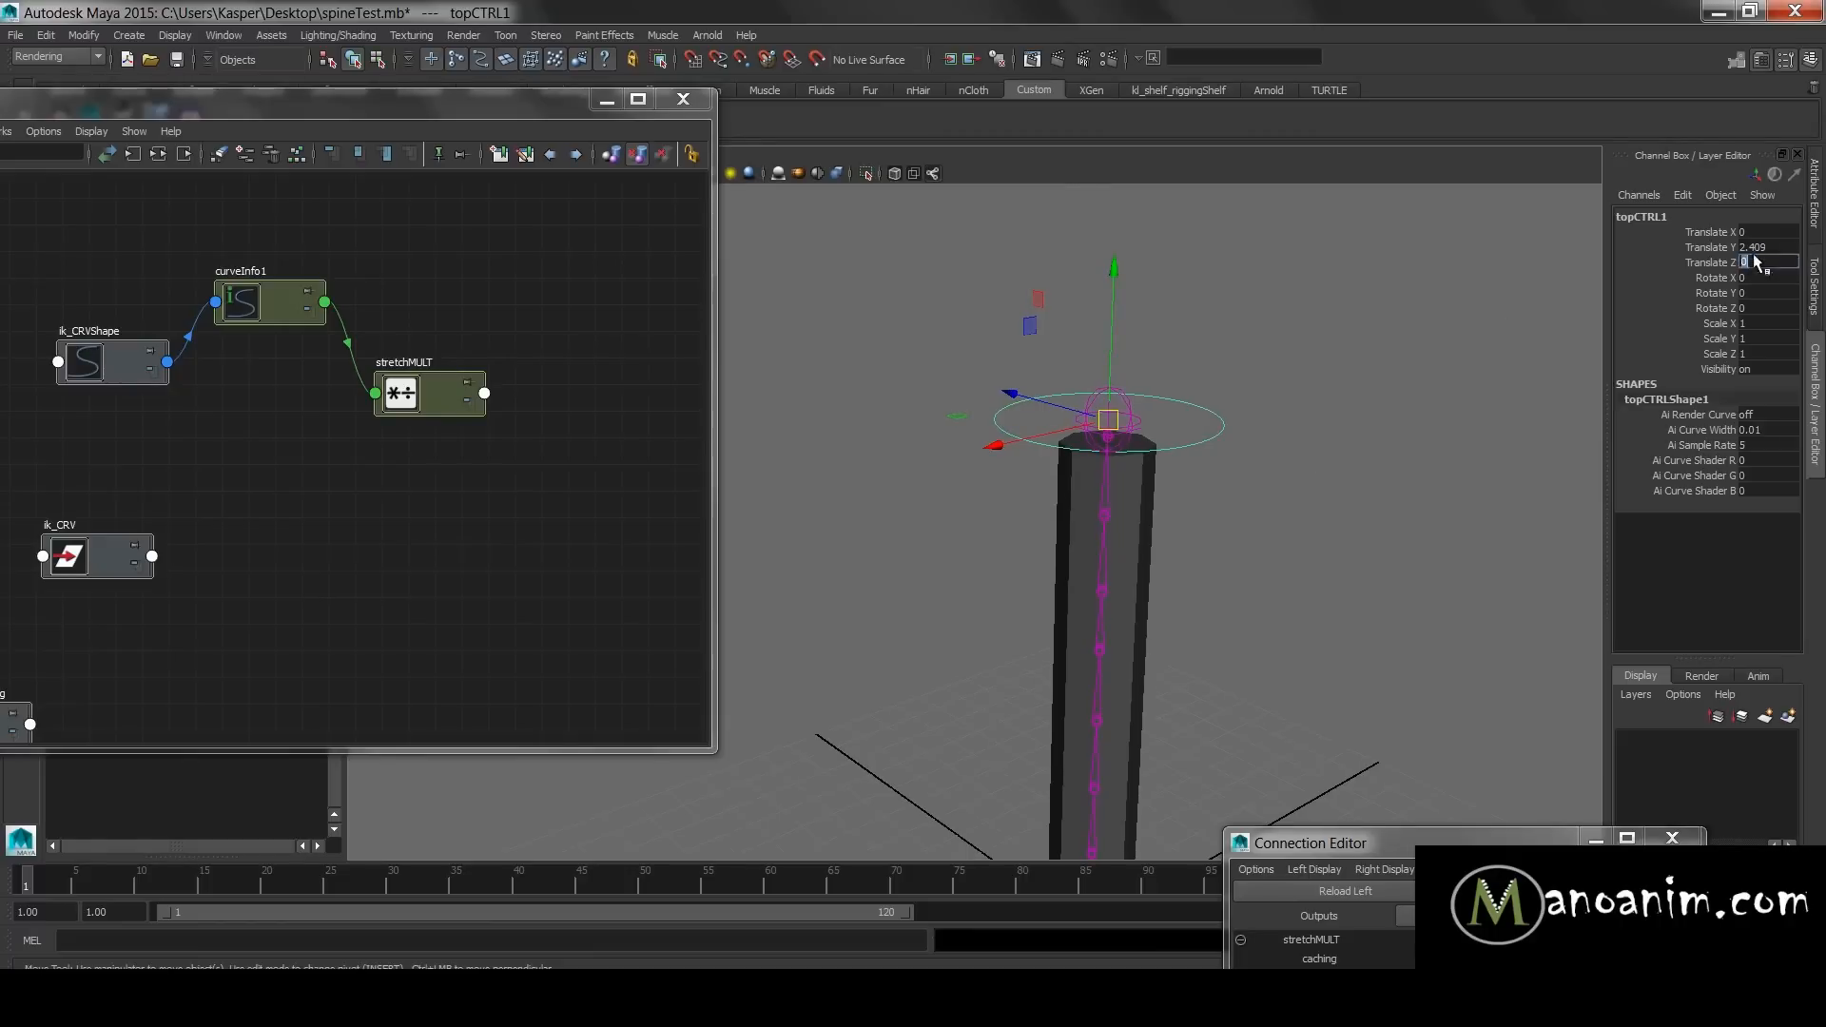
text(0)
key(Return)
alt+middle_drag(1170, 547, 1195, 326)
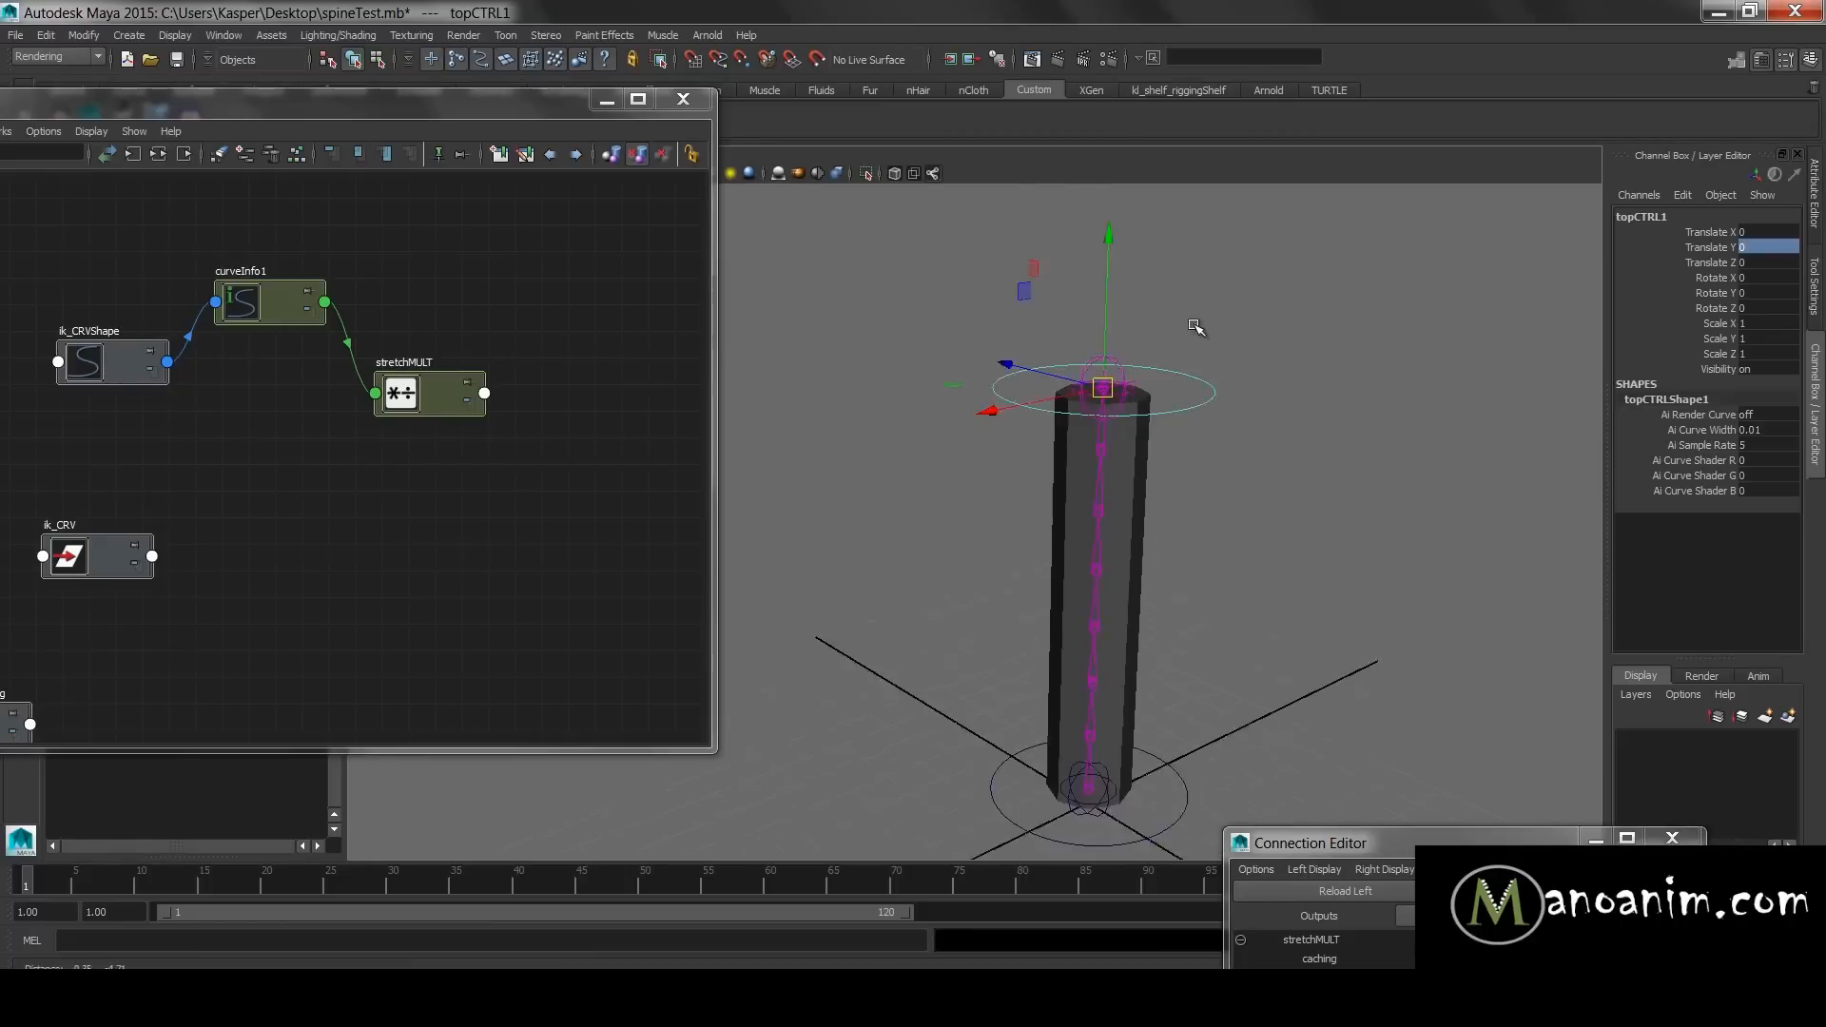
- Raise topCTRL1 to about 3.75 in Translate Y to test the stretch, and undo the move
alt+right_drag(1196, 326, 1246, 381)
drag(1088, 499, 1174, 512)
click(1353, 413)
alt+right_drag(1353, 413, 1258, 377)
alt+middle_drag(1258, 376, 1213, 433)
drag(1212, 419, 1218, 281)
alt+right_drag(1112, 282, 1098, 283)
alt+middle_drag(1098, 284, 1086, 296)
drag(1075, 219, 1069, 280)
drag(1050, 29, 1075, 6)
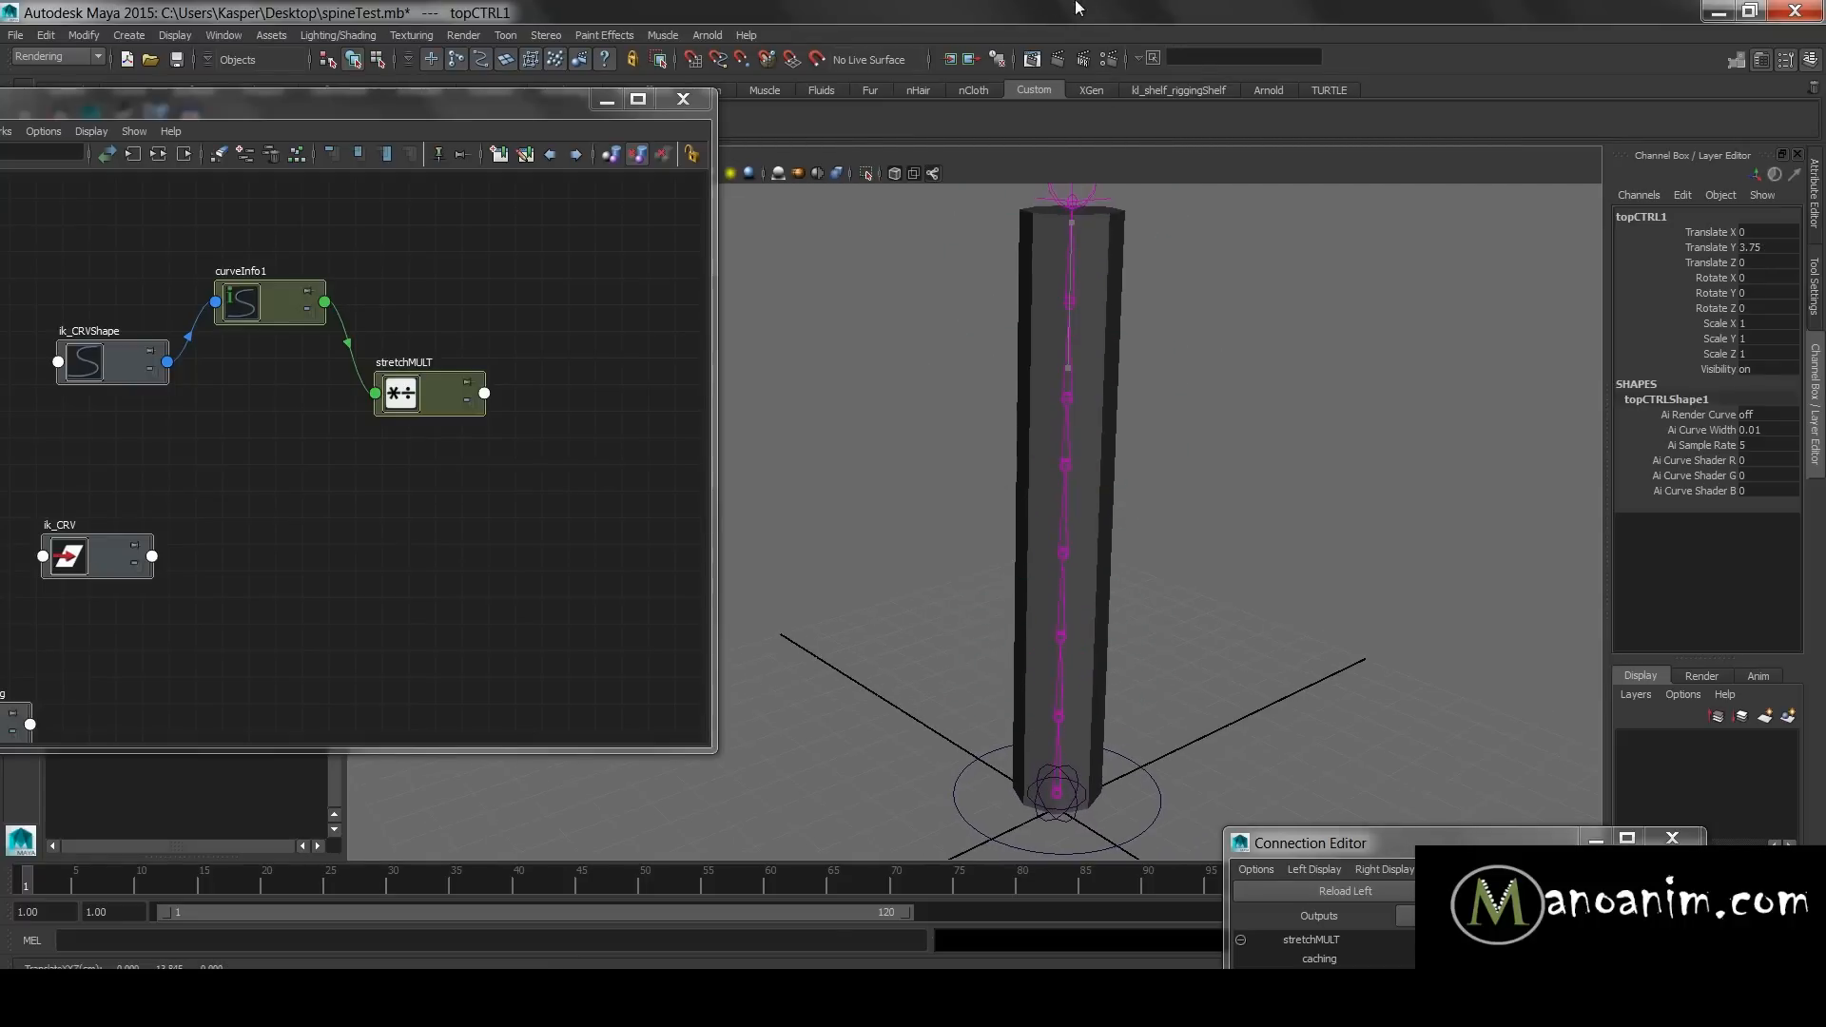
alt+right_drag(1168, 270, 952, 299)
alt+middle_drag(952, 299, 946, 361)
alt+right_drag(946, 362, 1193, 354)
alt+right_drag(1243, 478, 1243, 505)
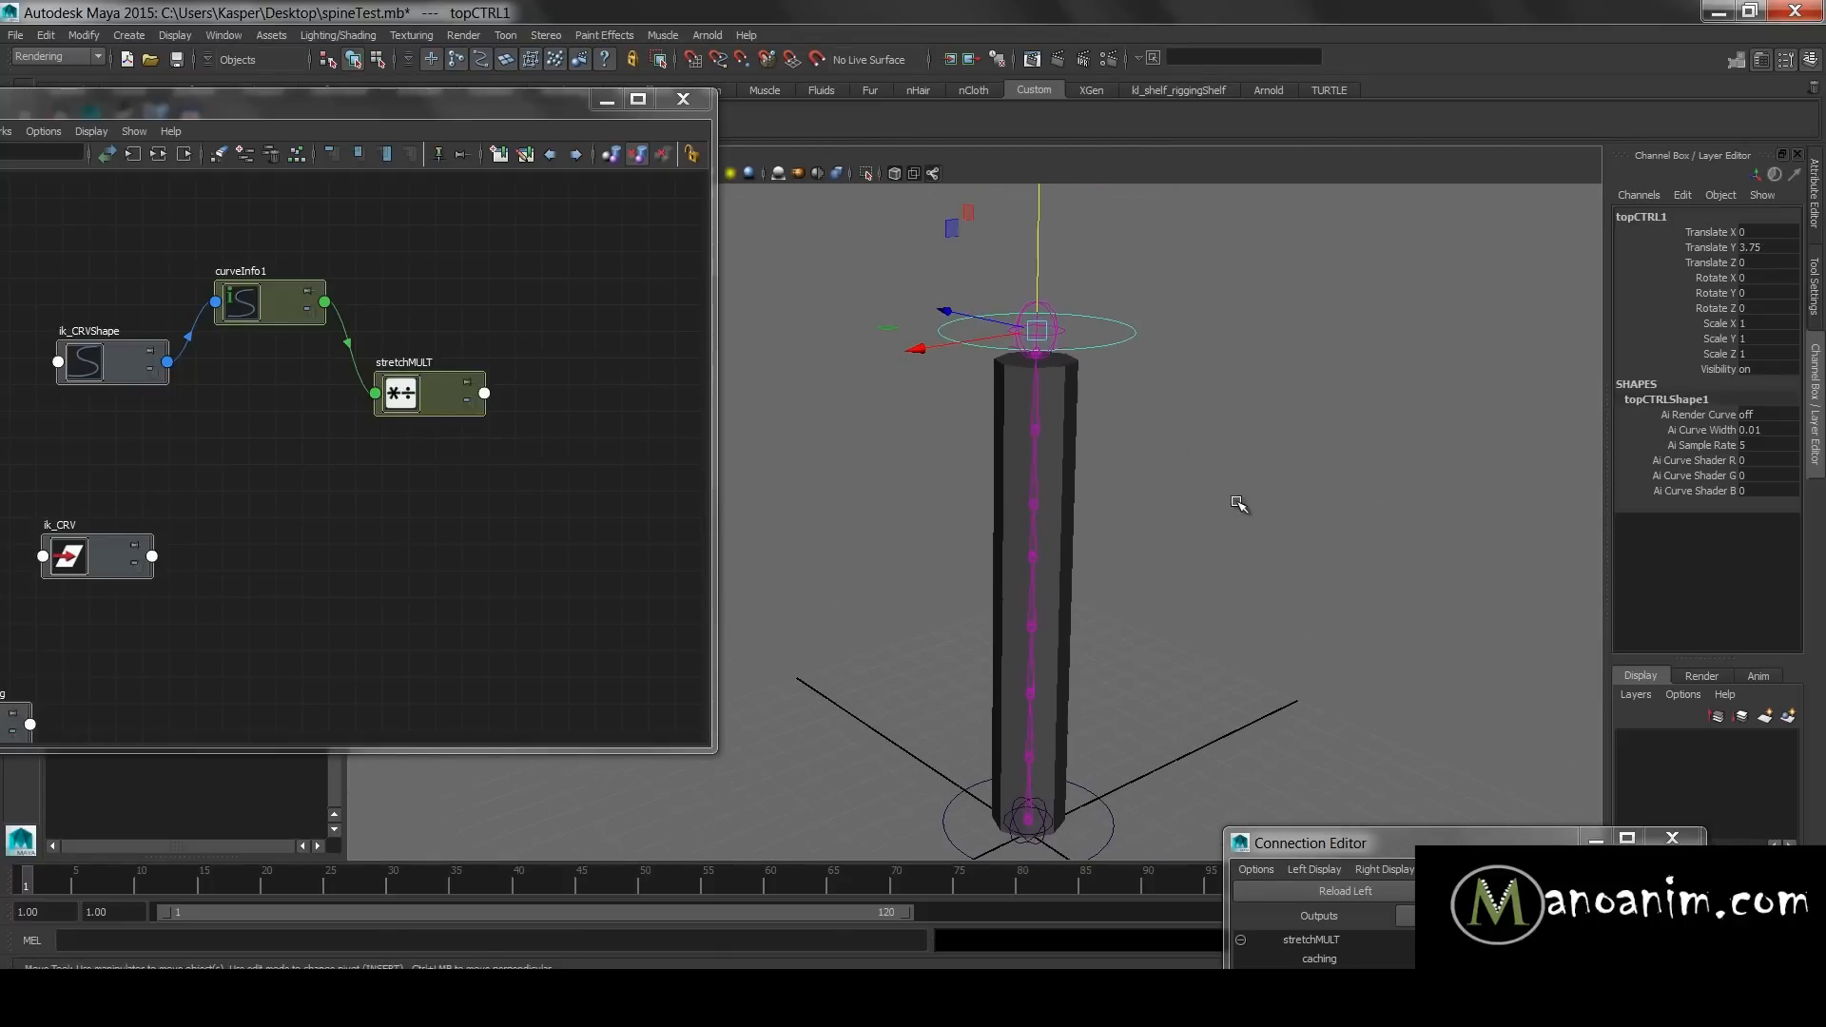
key(ctrl+z)
alt+middle_drag(1155, 567, 1182, 476)
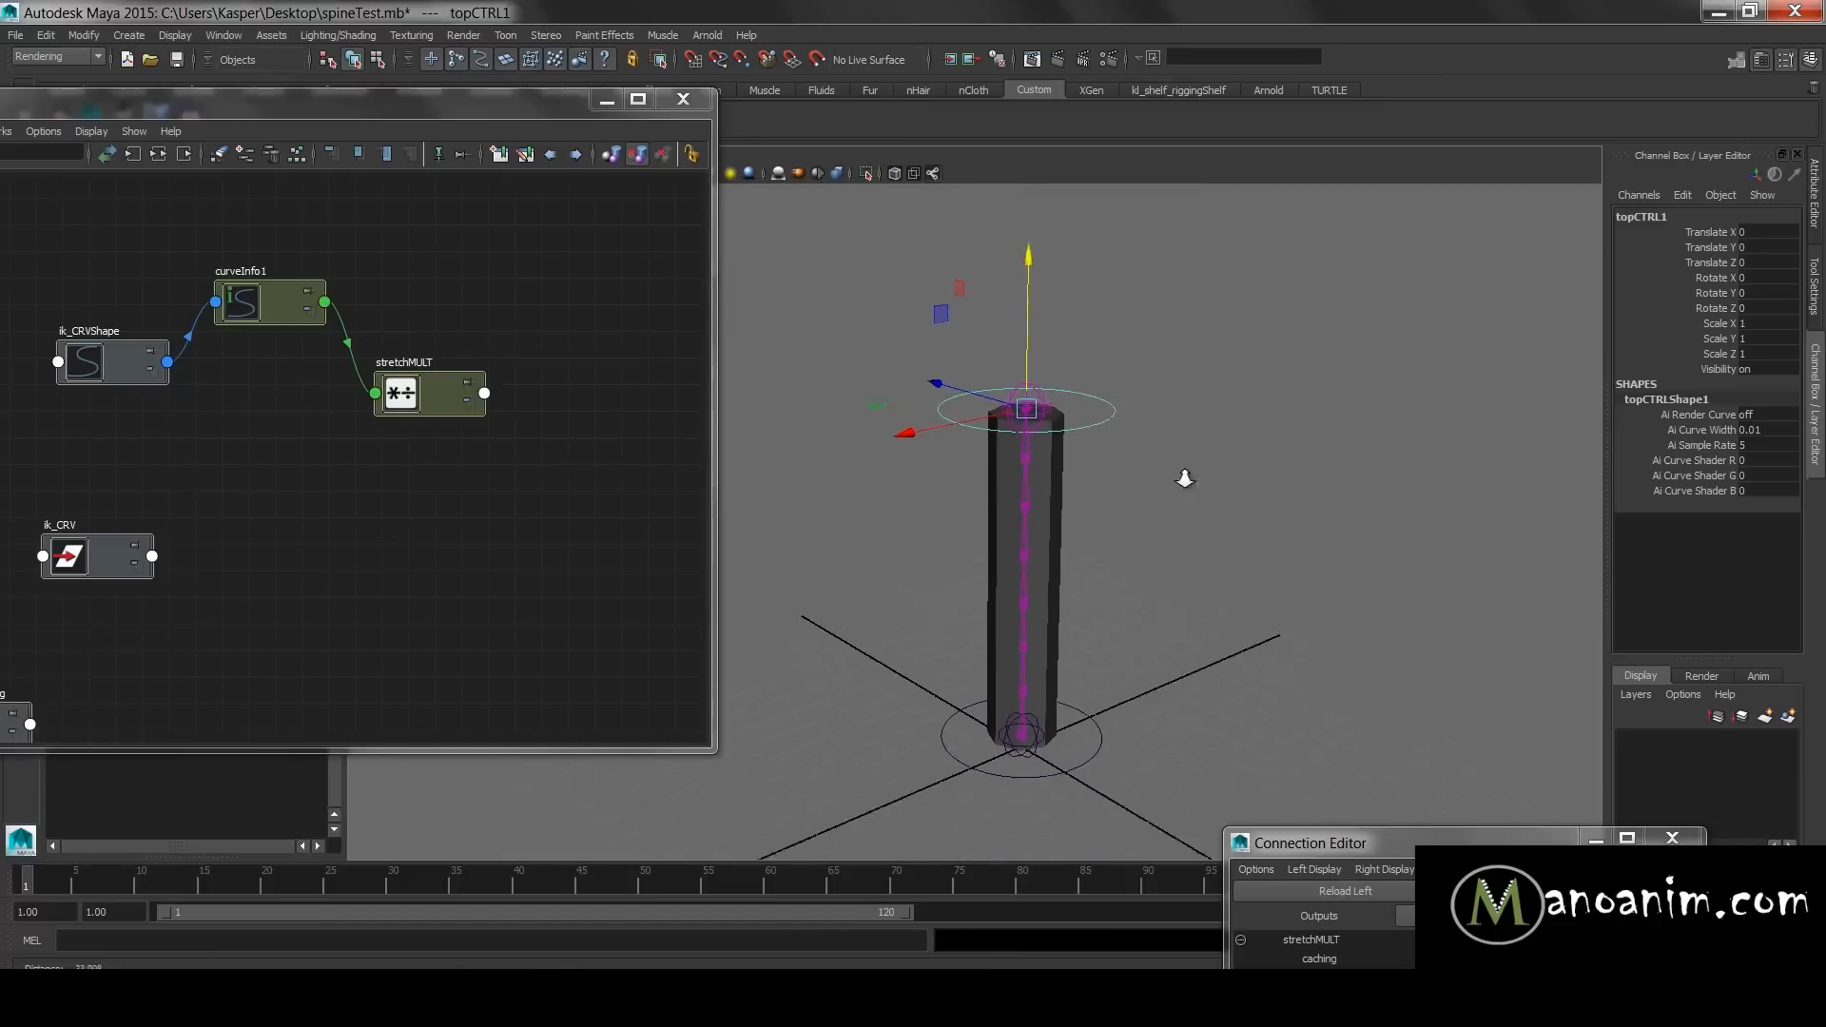
- Bring the Connection Editor back into full view beside the spine
alt+right_drag(1182, 477, 1227, 469)
alt+drag(1227, 468, 1251, 444)
alt+right_drag(1252, 444, 1186, 492)
alt+middle_drag(1186, 492, 1176, 548)
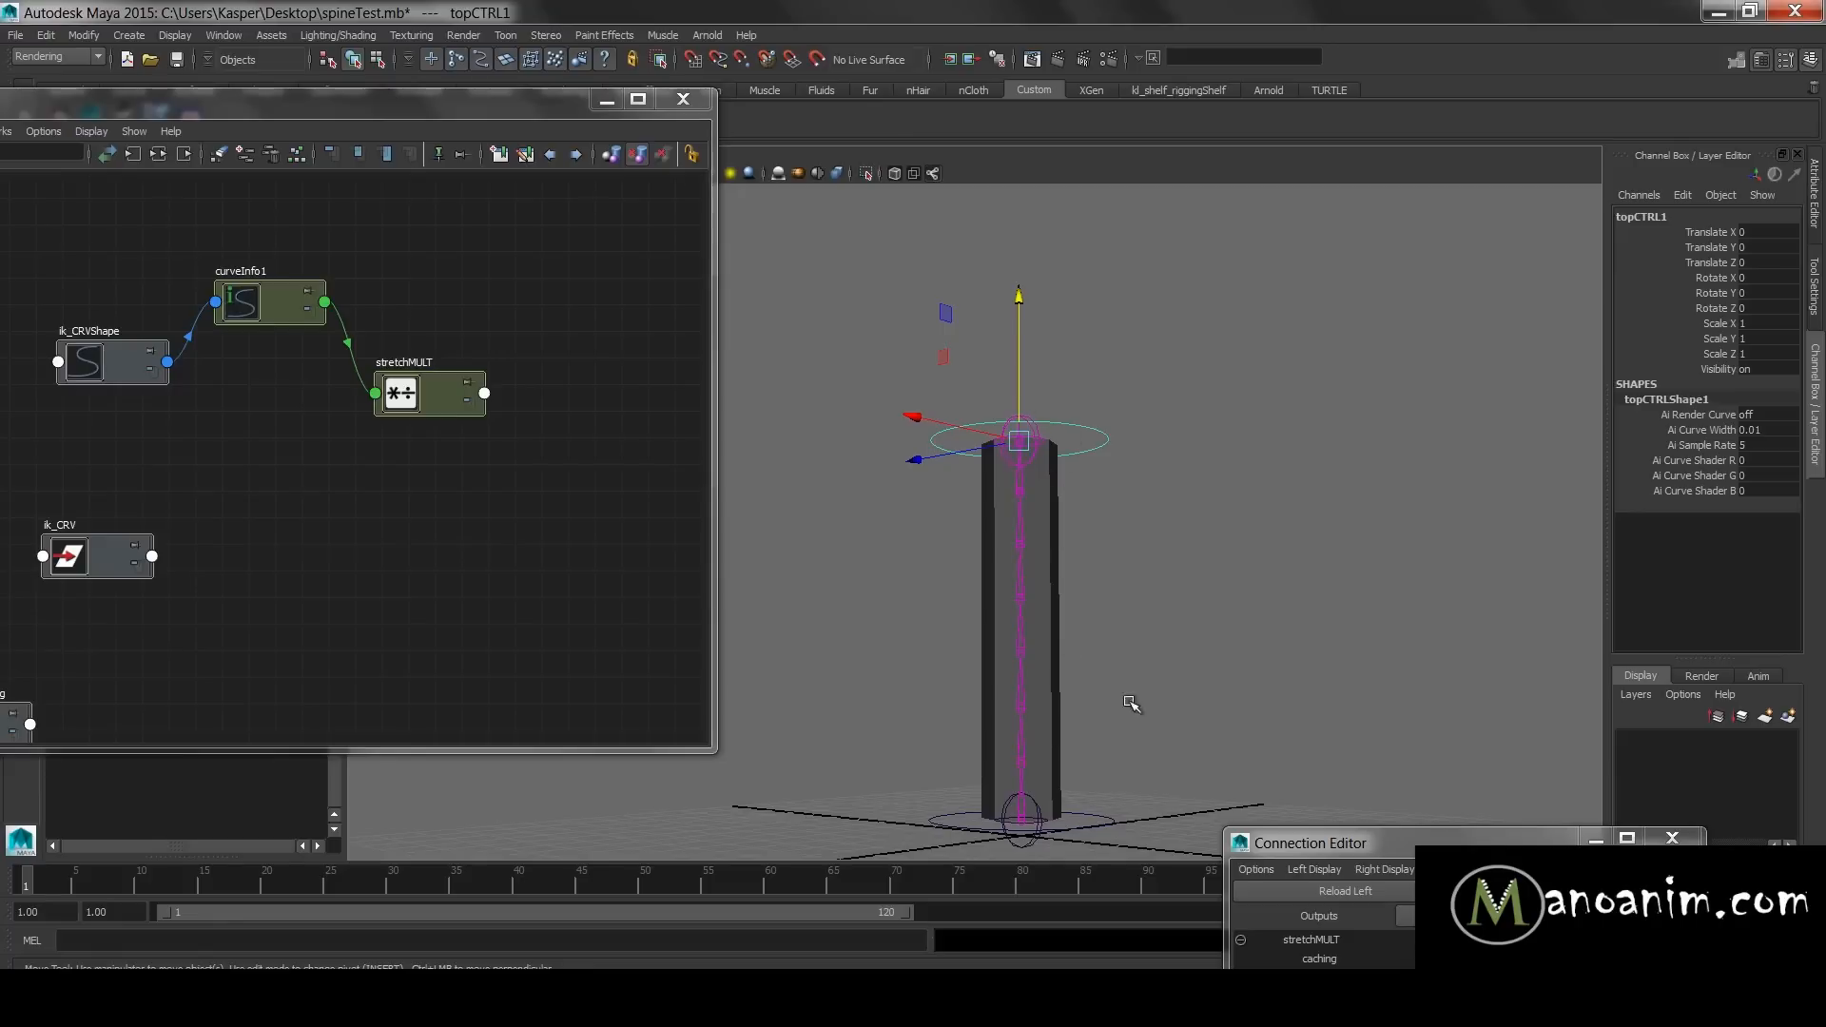
drag(1366, 843, 1262, 202)
alt+drag(961, 328, 973, 395)
click(918, 368)
click(946, 411)
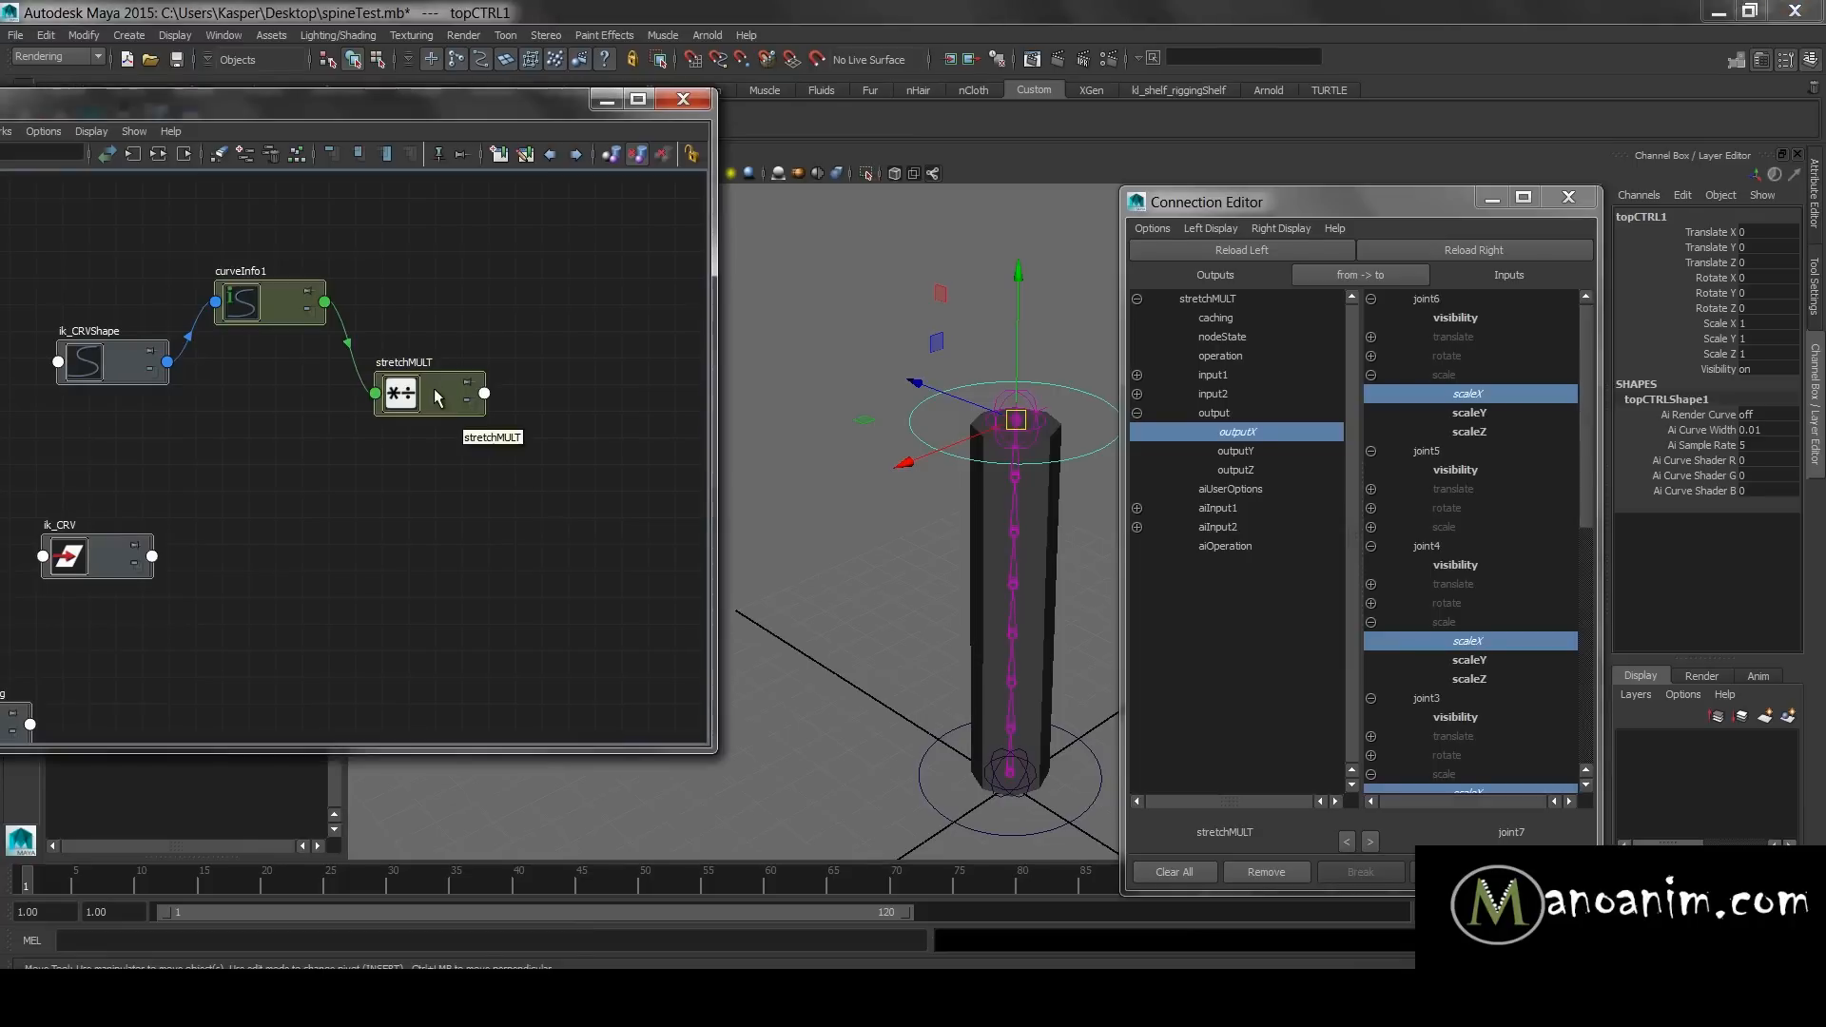
- Line up ik_CRVShape, curveInfo1 and stretchMULT in a row in the Node Editor and select stretchMULT
drag(430, 398, 440, 364)
click(638, 487)
drag(1386, 205, 1418, 163)
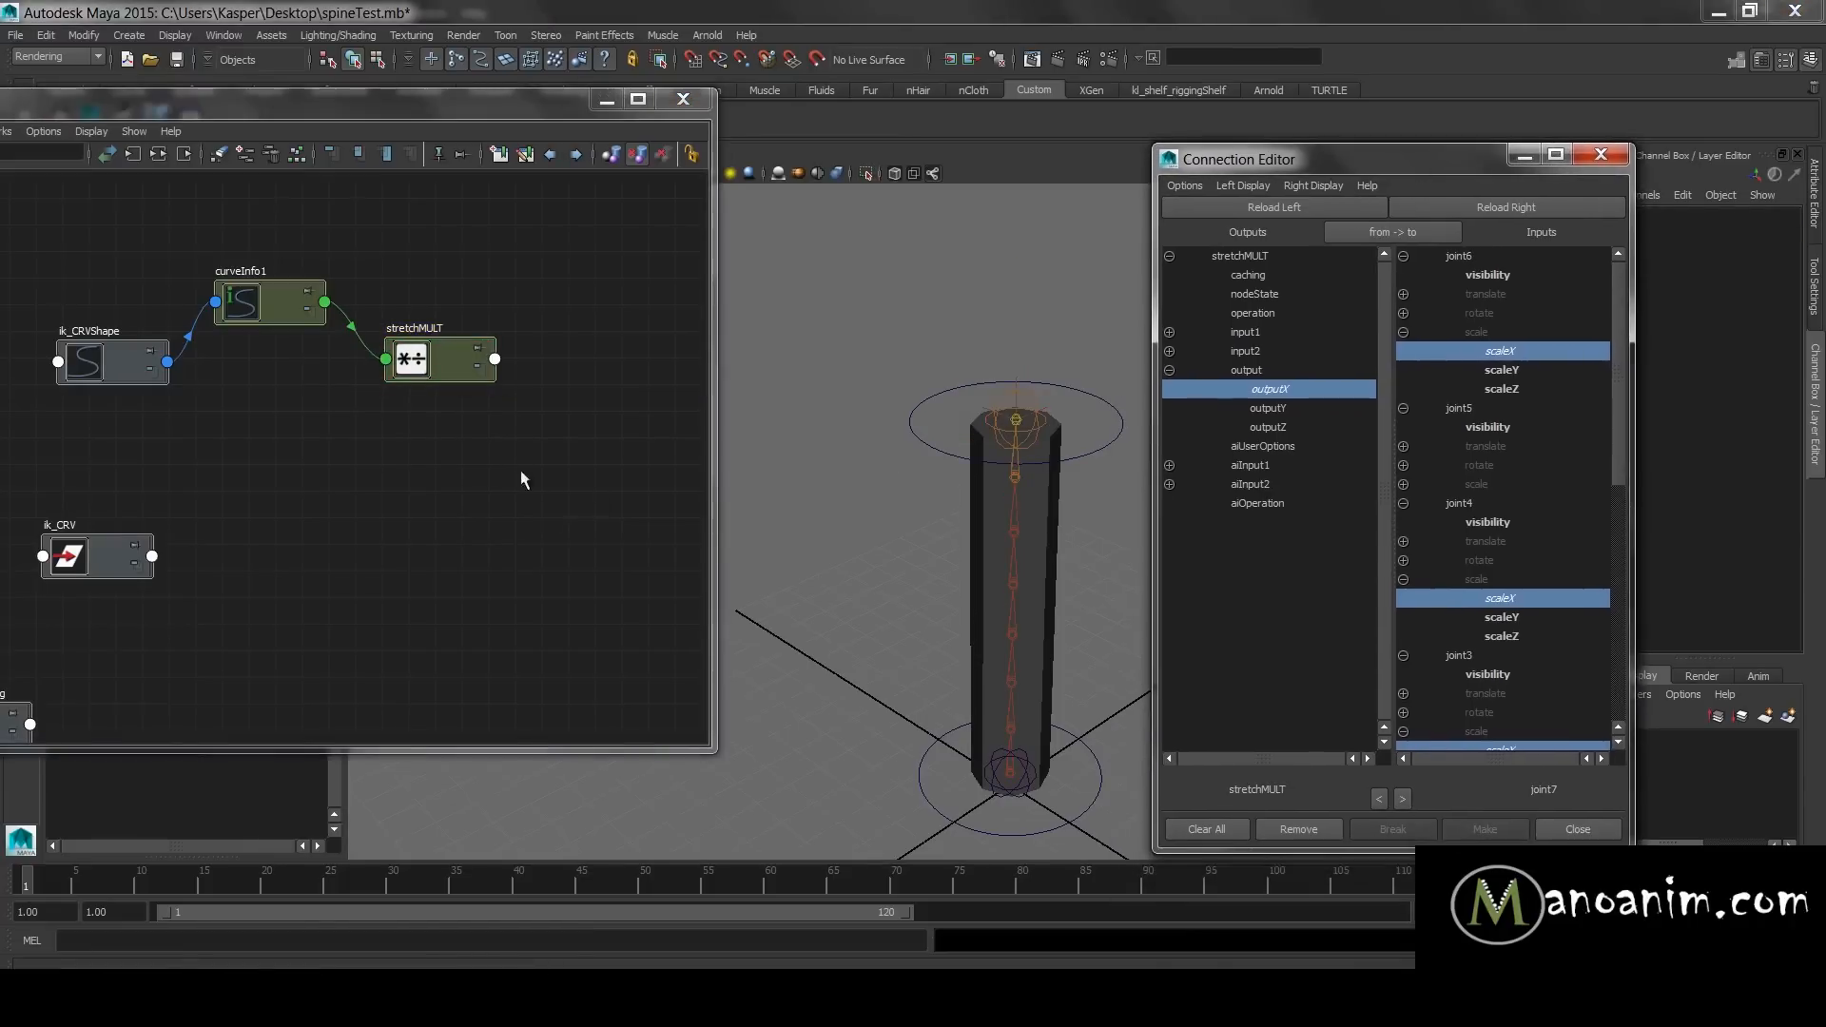
click(519, 472)
drag(431, 362, 462, 297)
drag(126, 371, 107, 329)
click(367, 384)
click(439, 312)
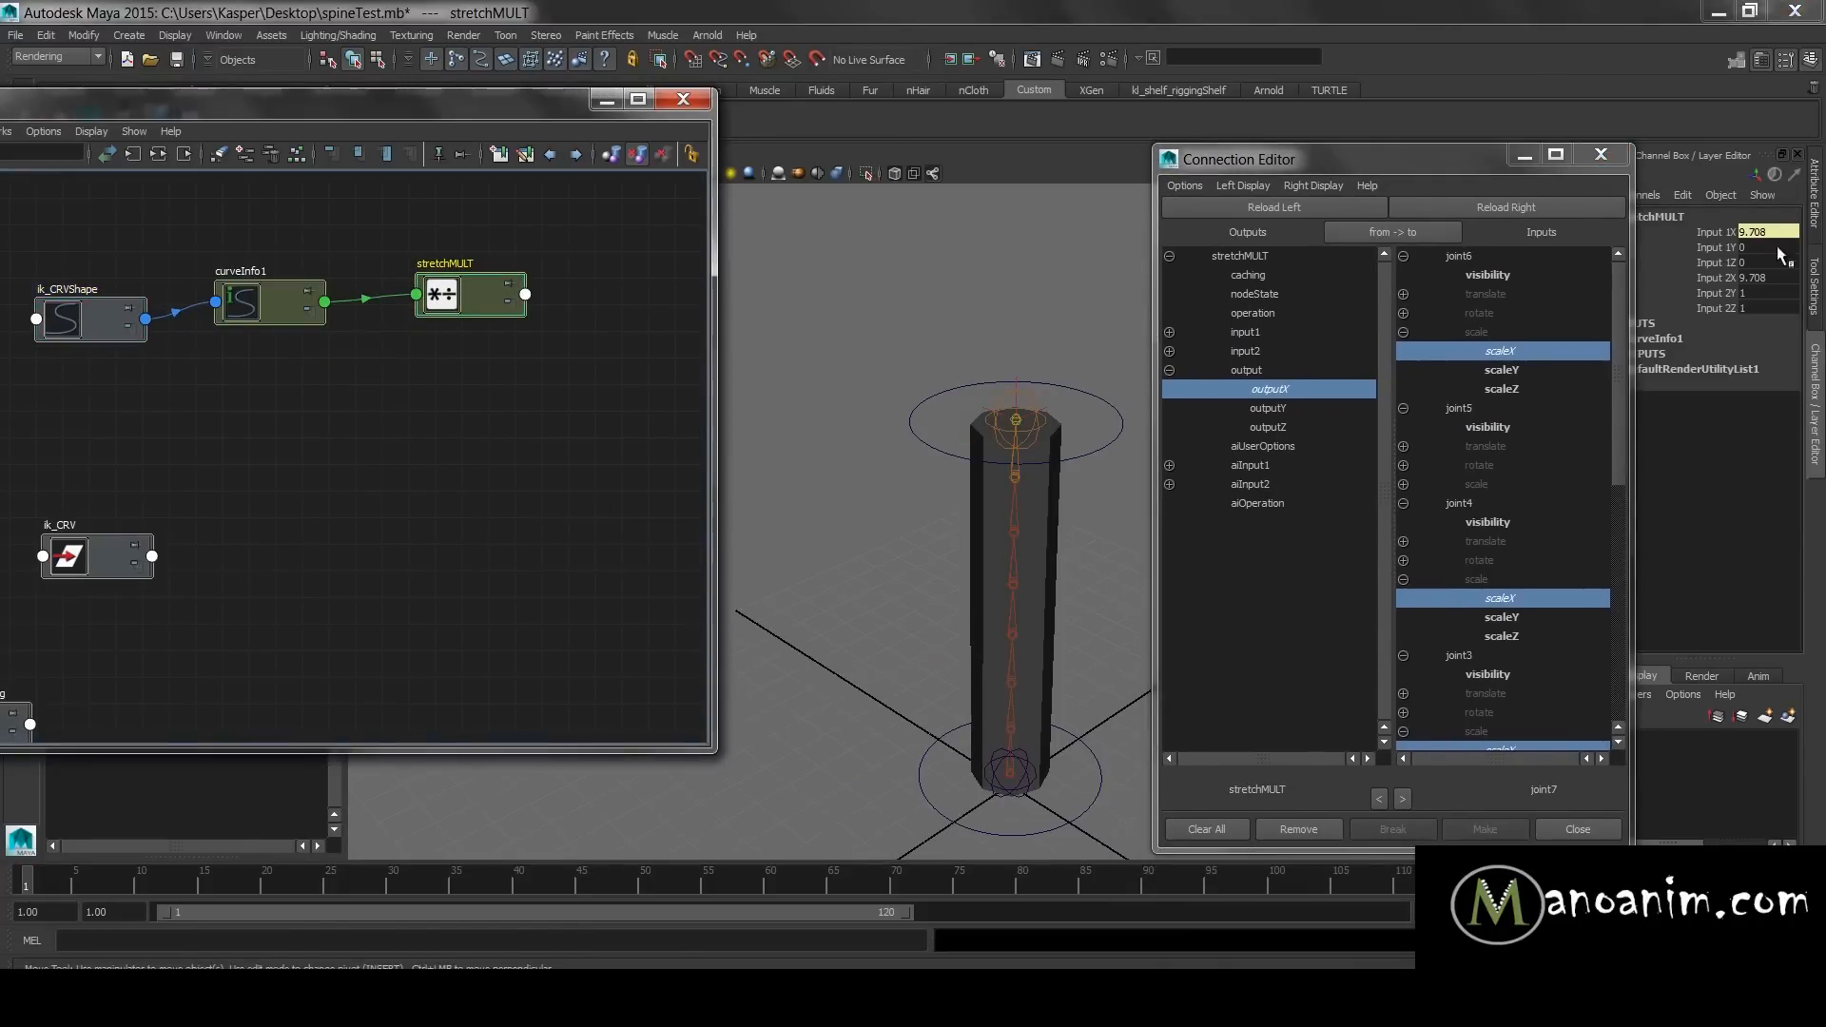
- Raise topCTRL1 about 1.87 units in Y to check the stretch, and undo the move
click(1103, 407)
drag(1020, 326, 1024, 246)
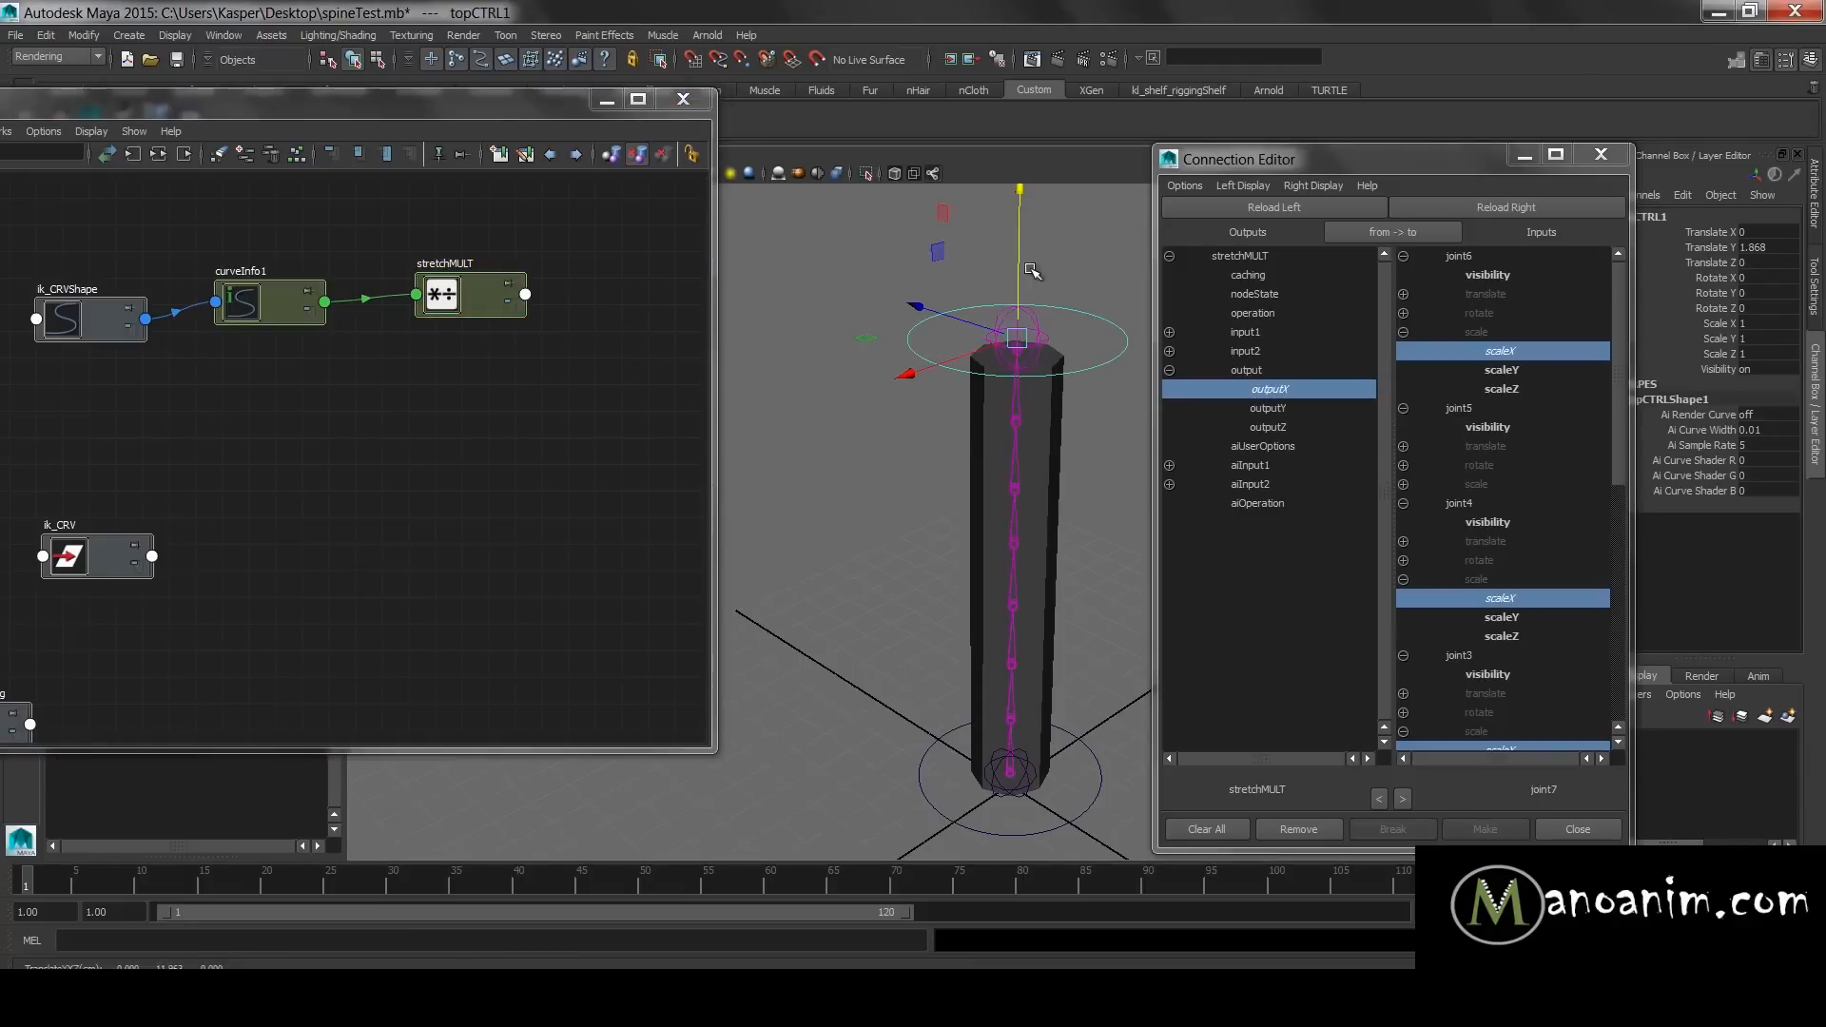
key(ctrl+z)
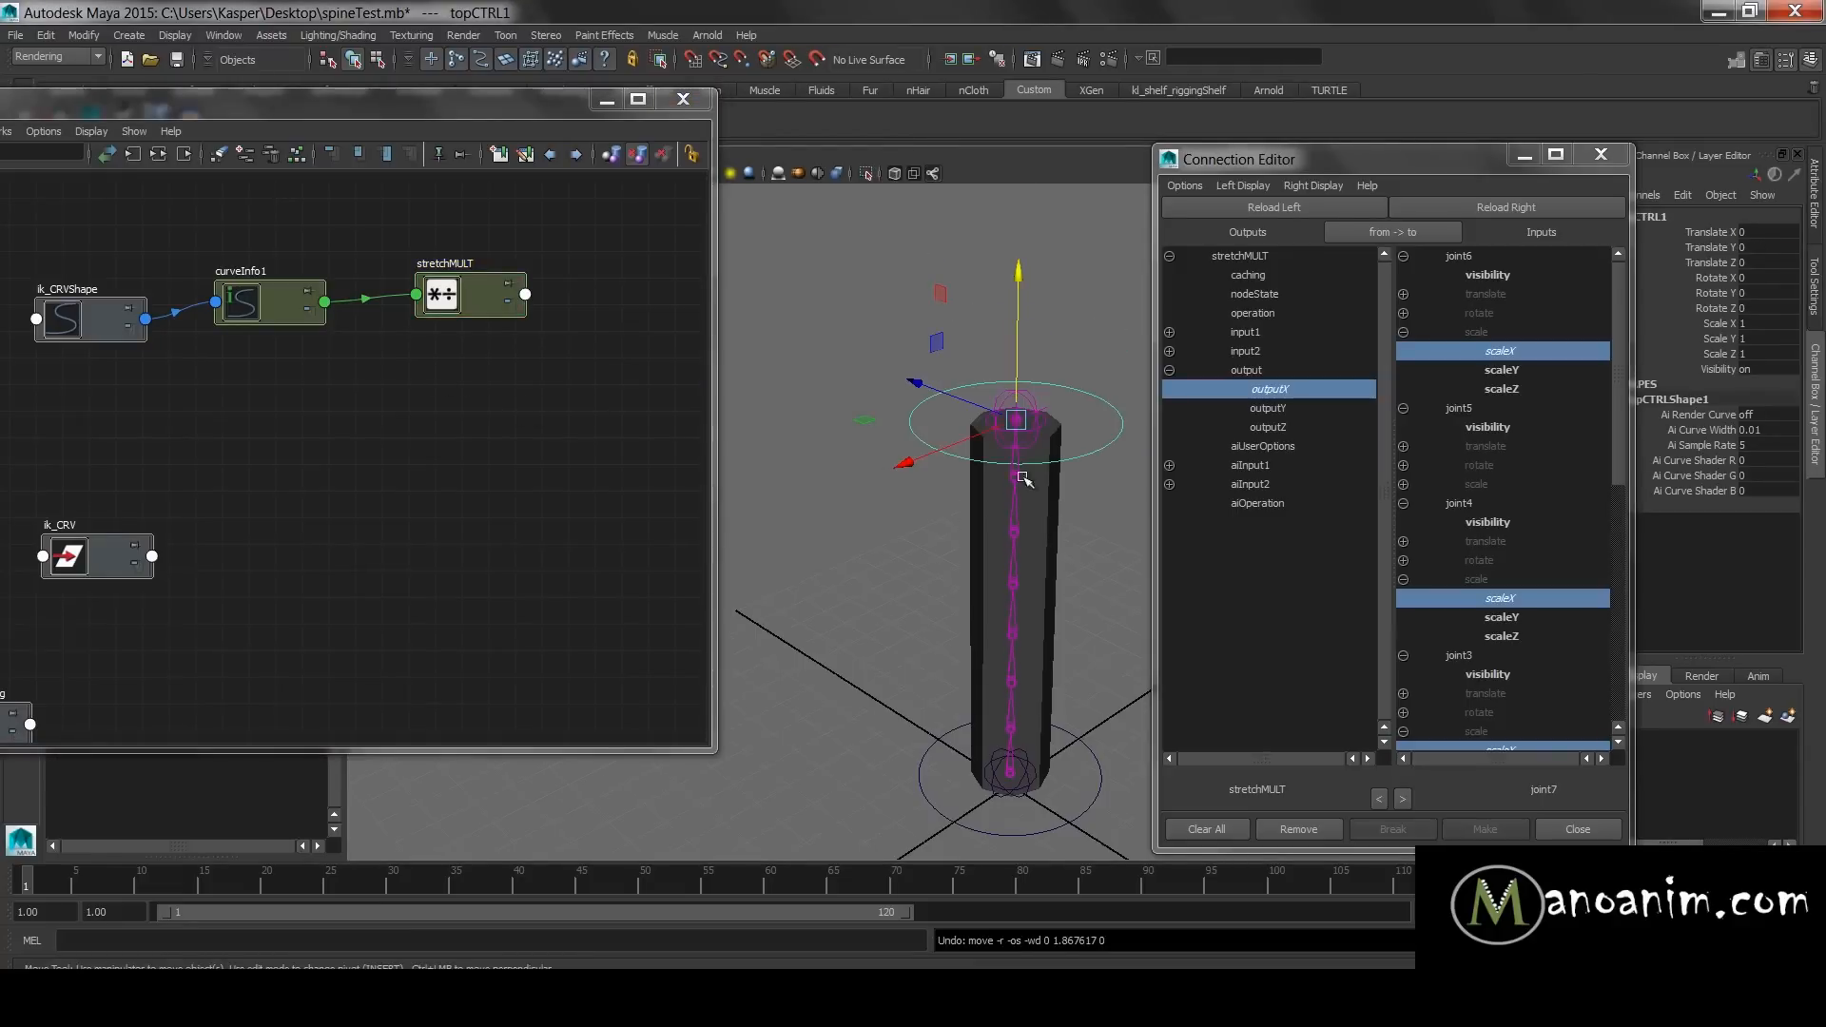
- Duplicate stretchMULT, rename the copy squashMULT, and place it directly below the original in the Node Editor
click(460, 301)
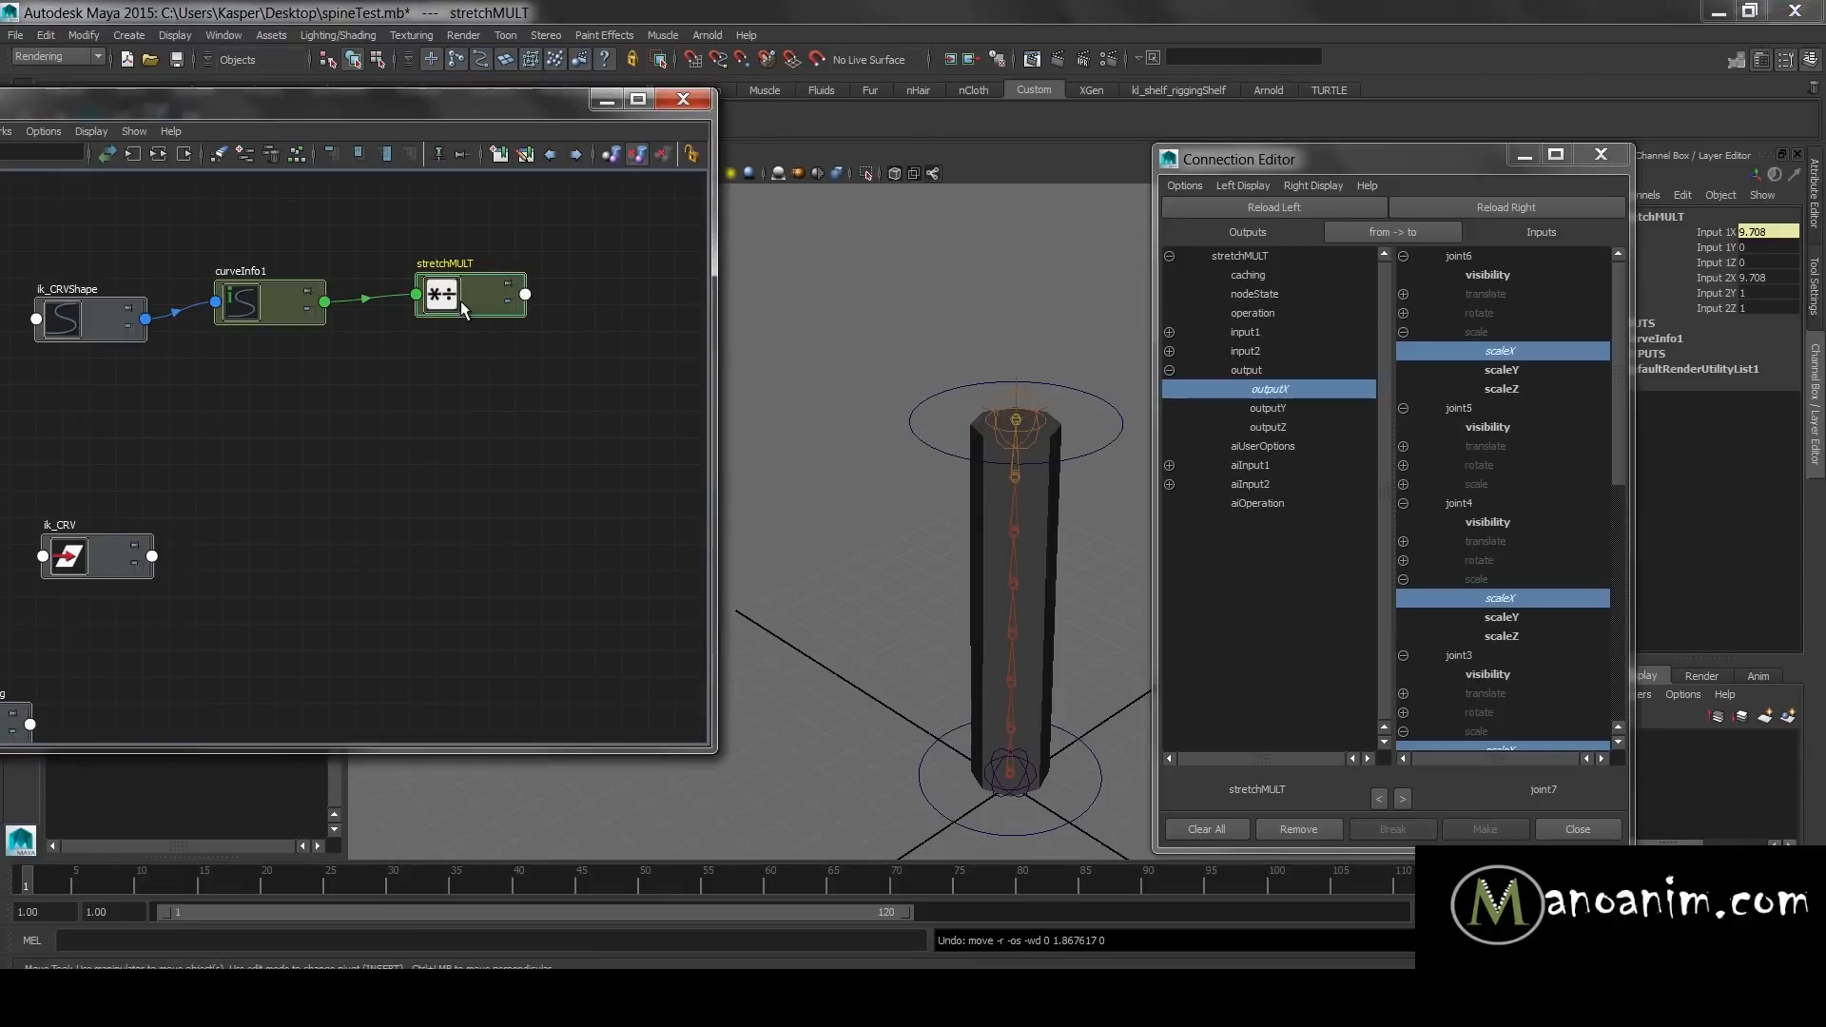
key(ctrl+d)
double_click(501, 375)
text(sw)
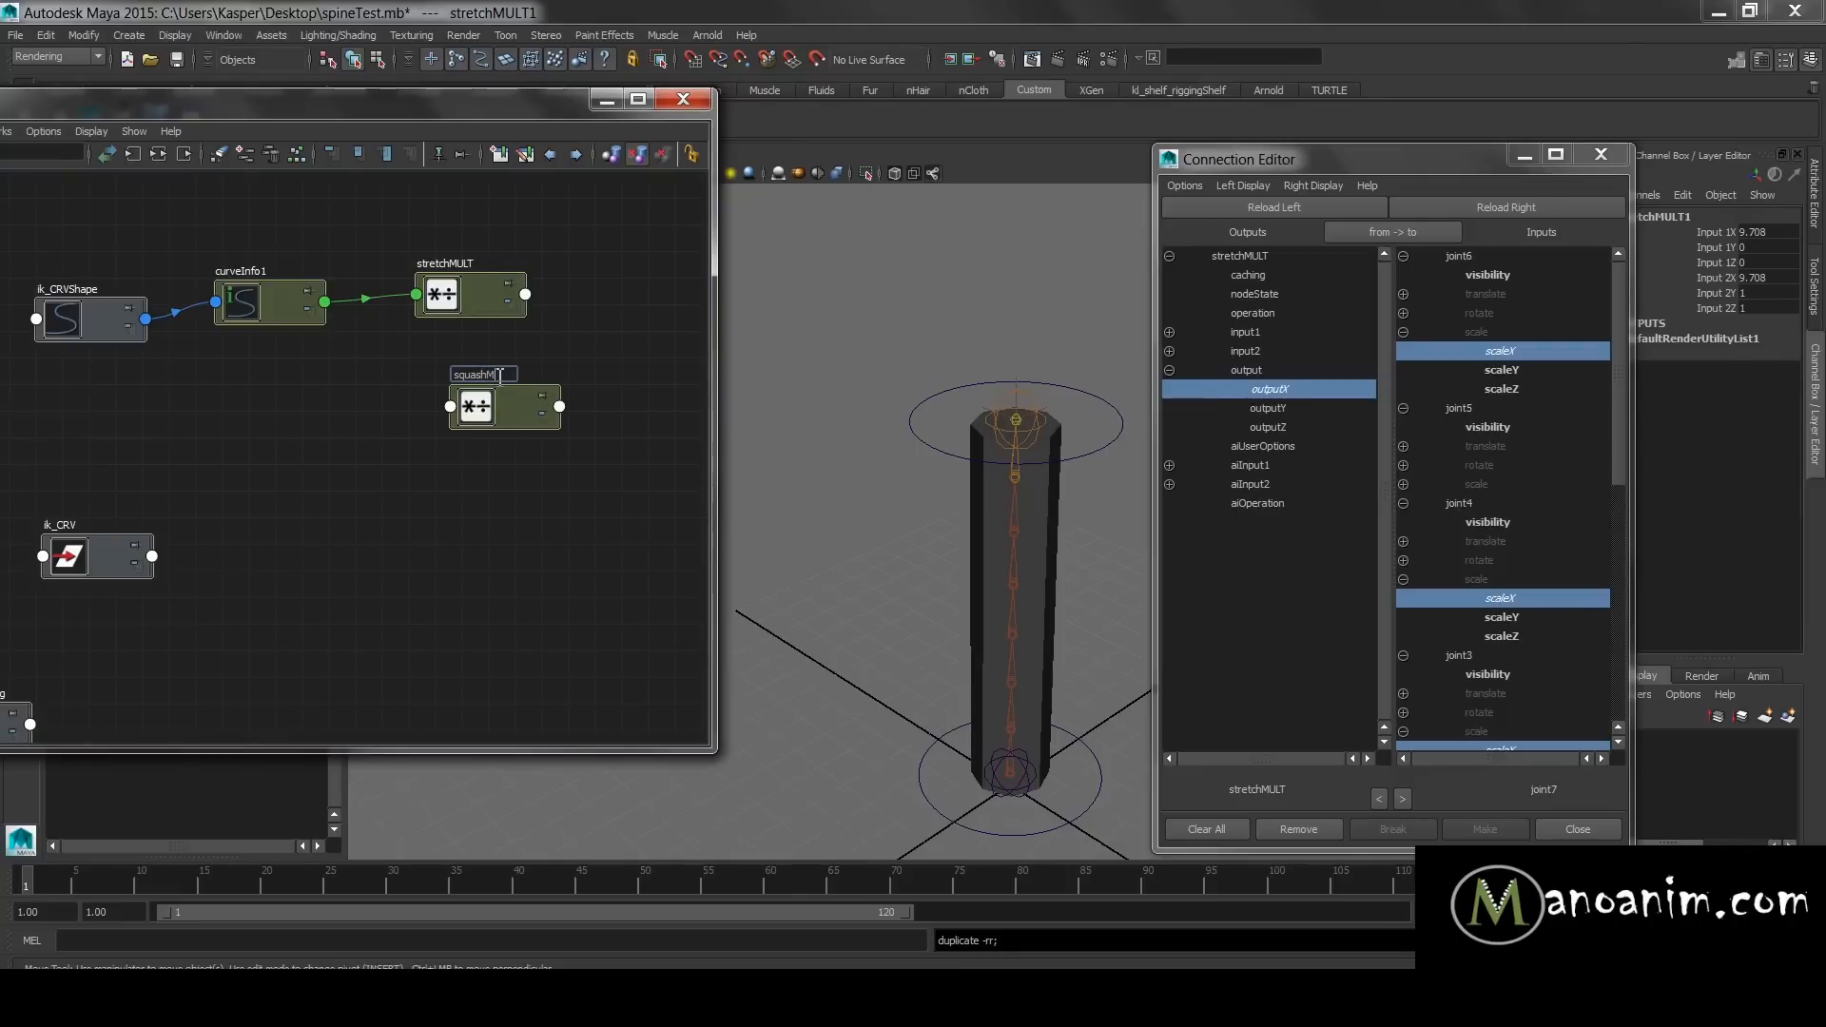
text(uashMULT)
key(Return)
drag(484, 417, 453, 405)
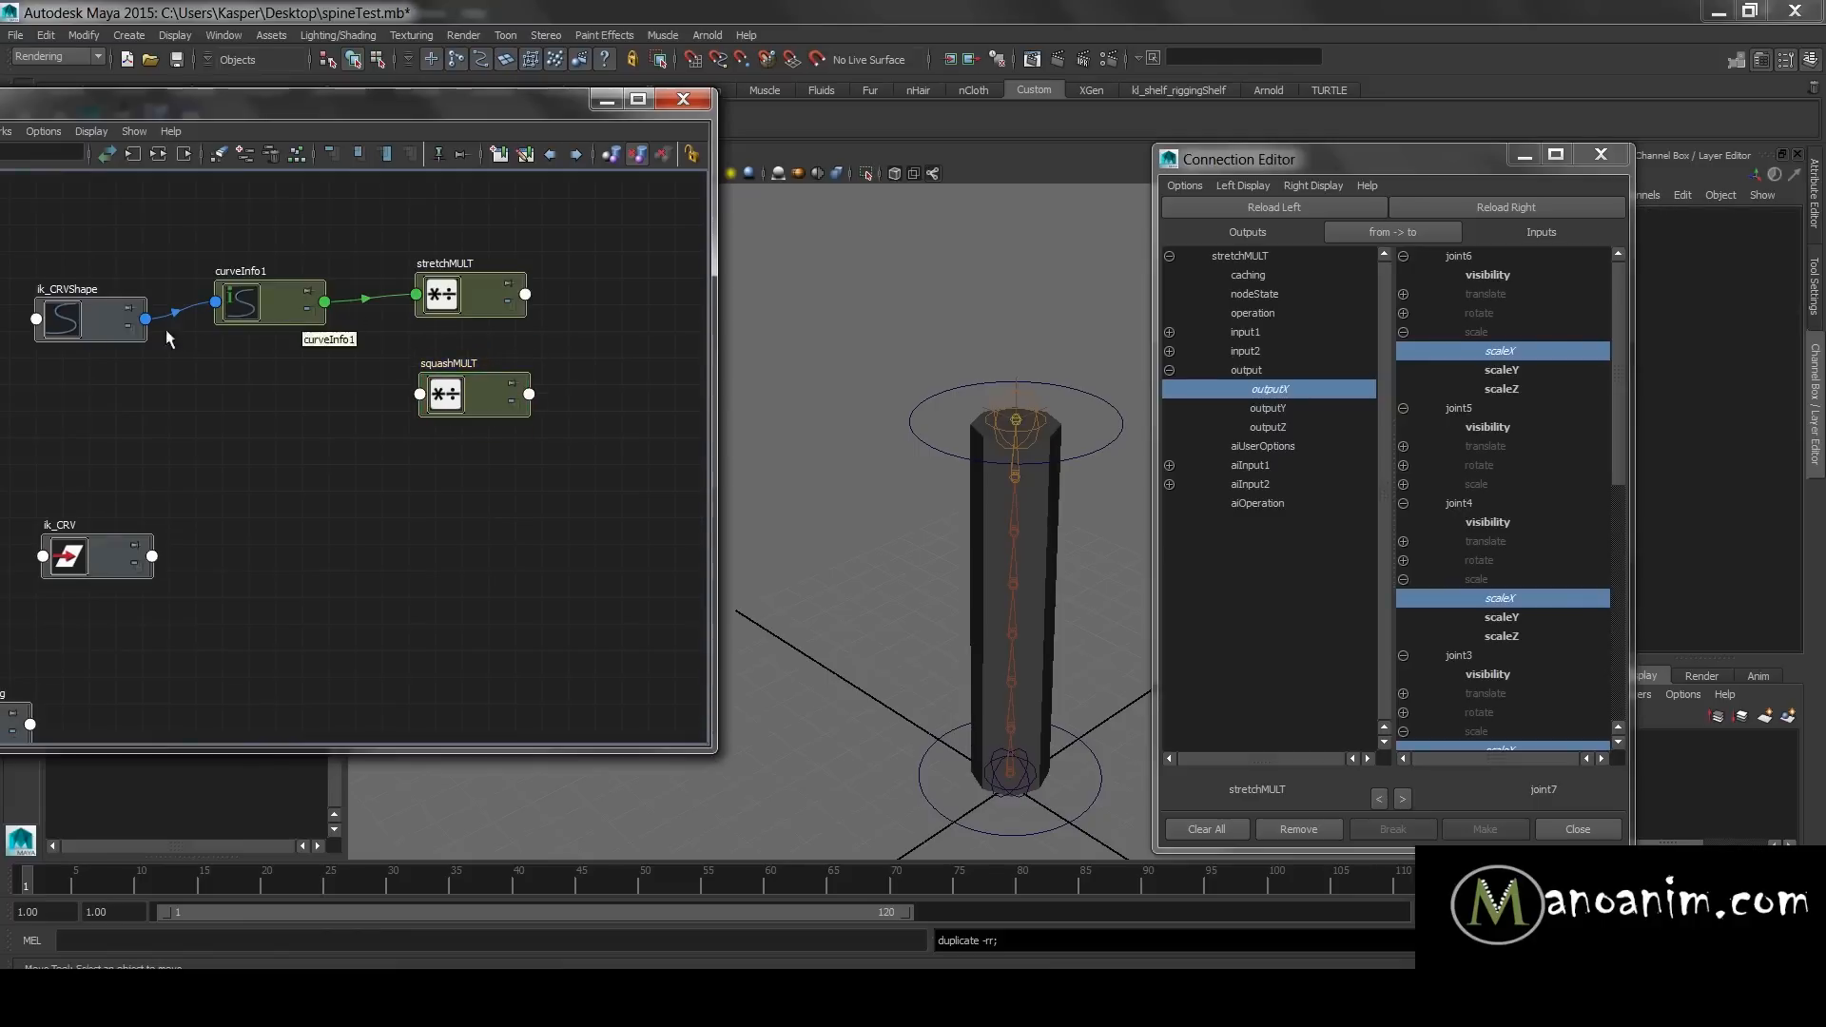
- Load curveInfo1 and squashMULT into the Connection Editor and connect arcLength to input2X
click(97, 321)
drag(95, 313, 92, 319)
drag(273, 300, 277, 315)
shift+middle_drag(283, 315, 480, 397)
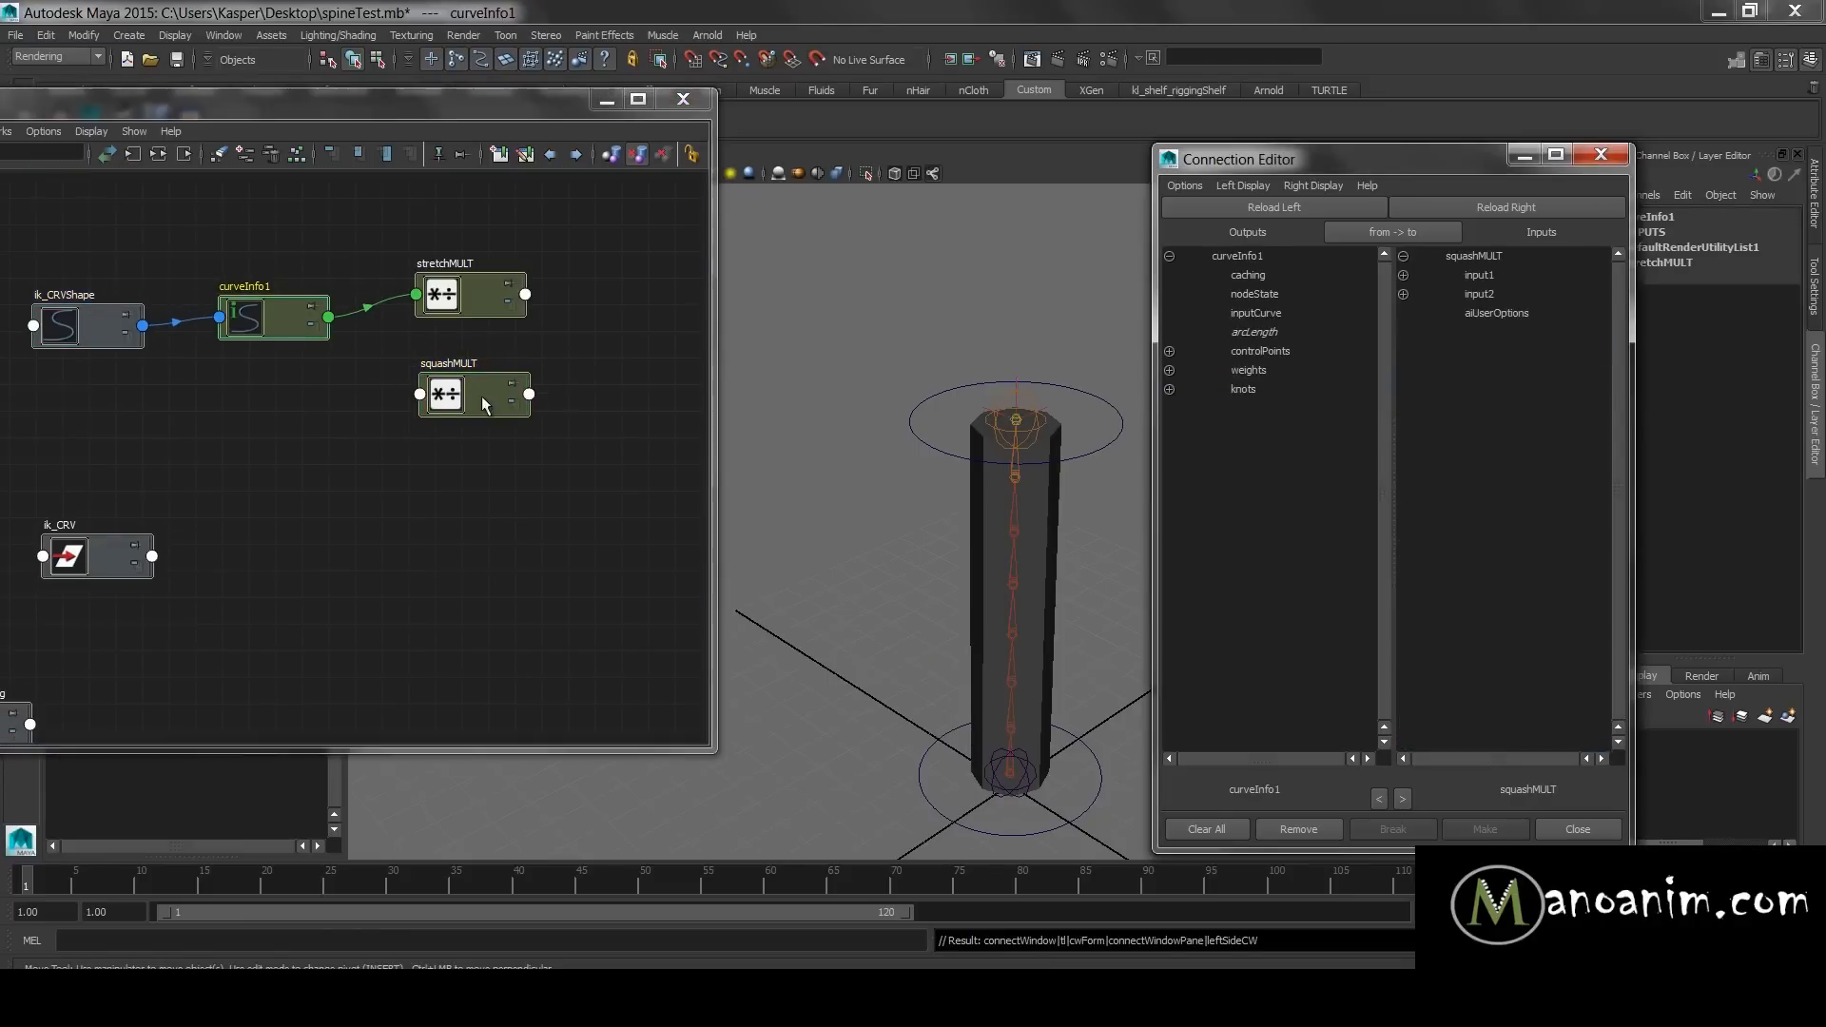
click(1263, 333)
click(1403, 294)
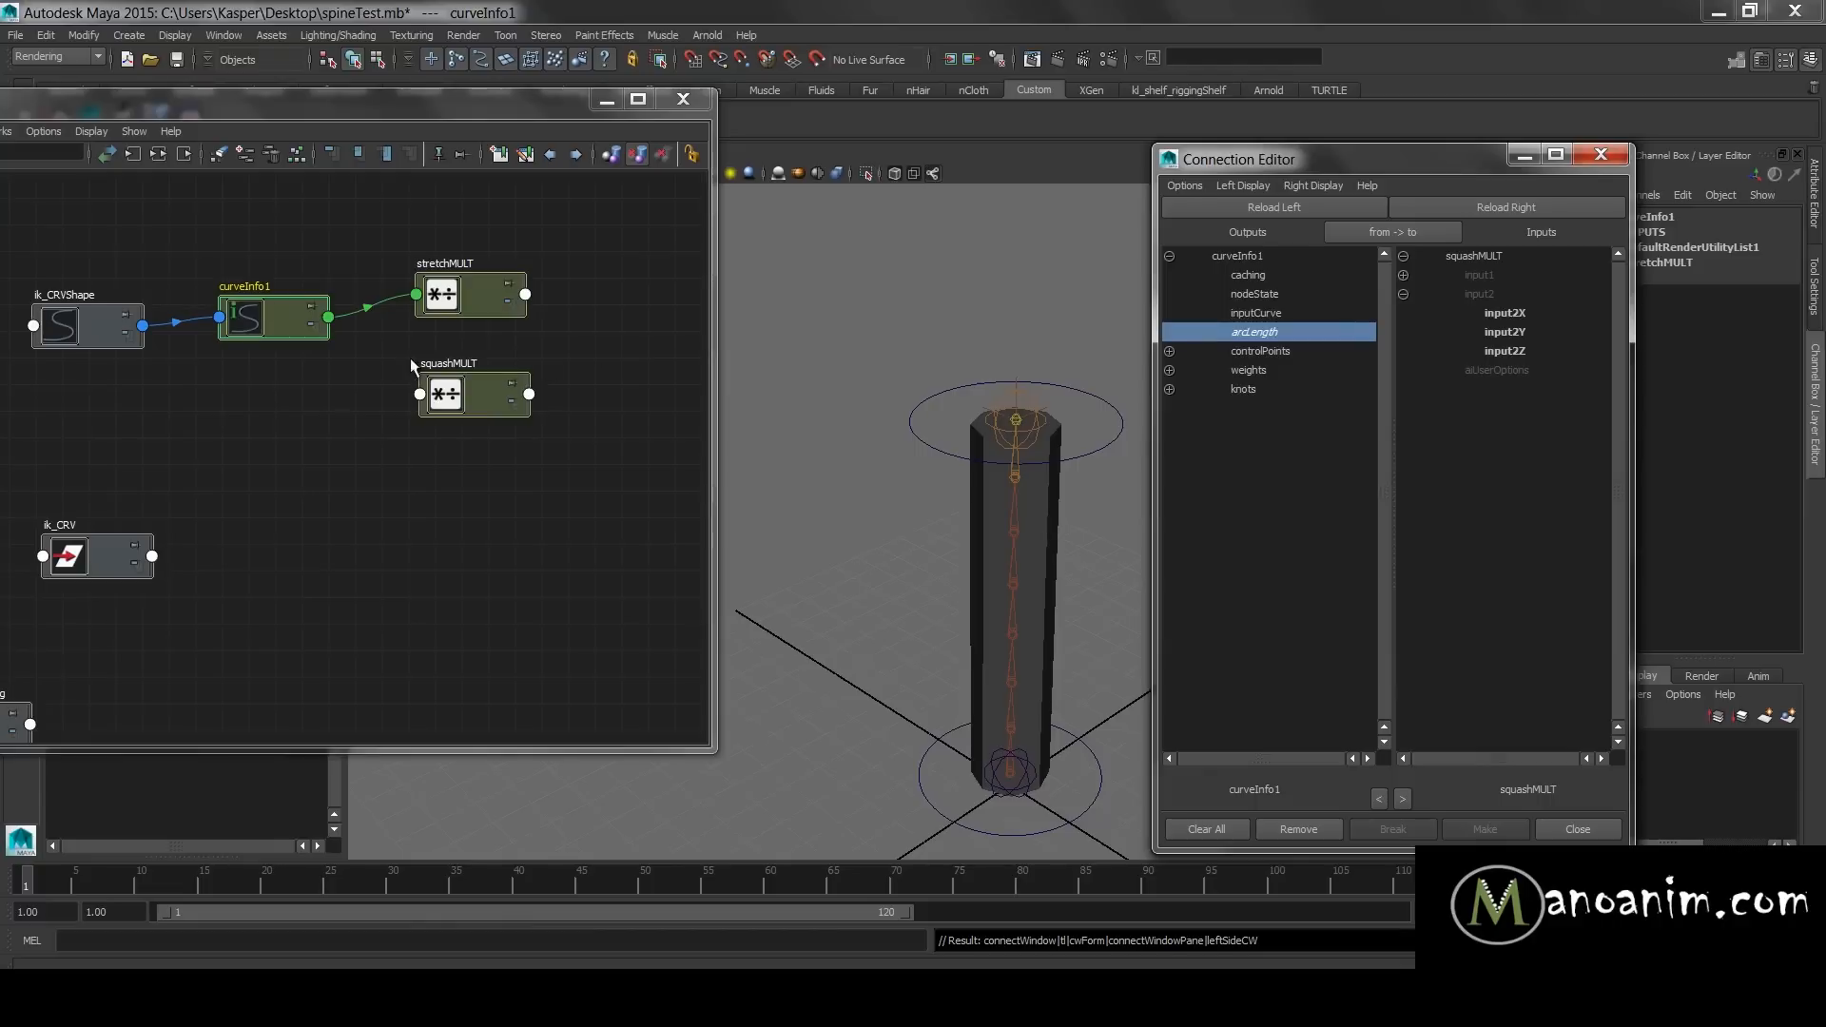
click(1489, 312)
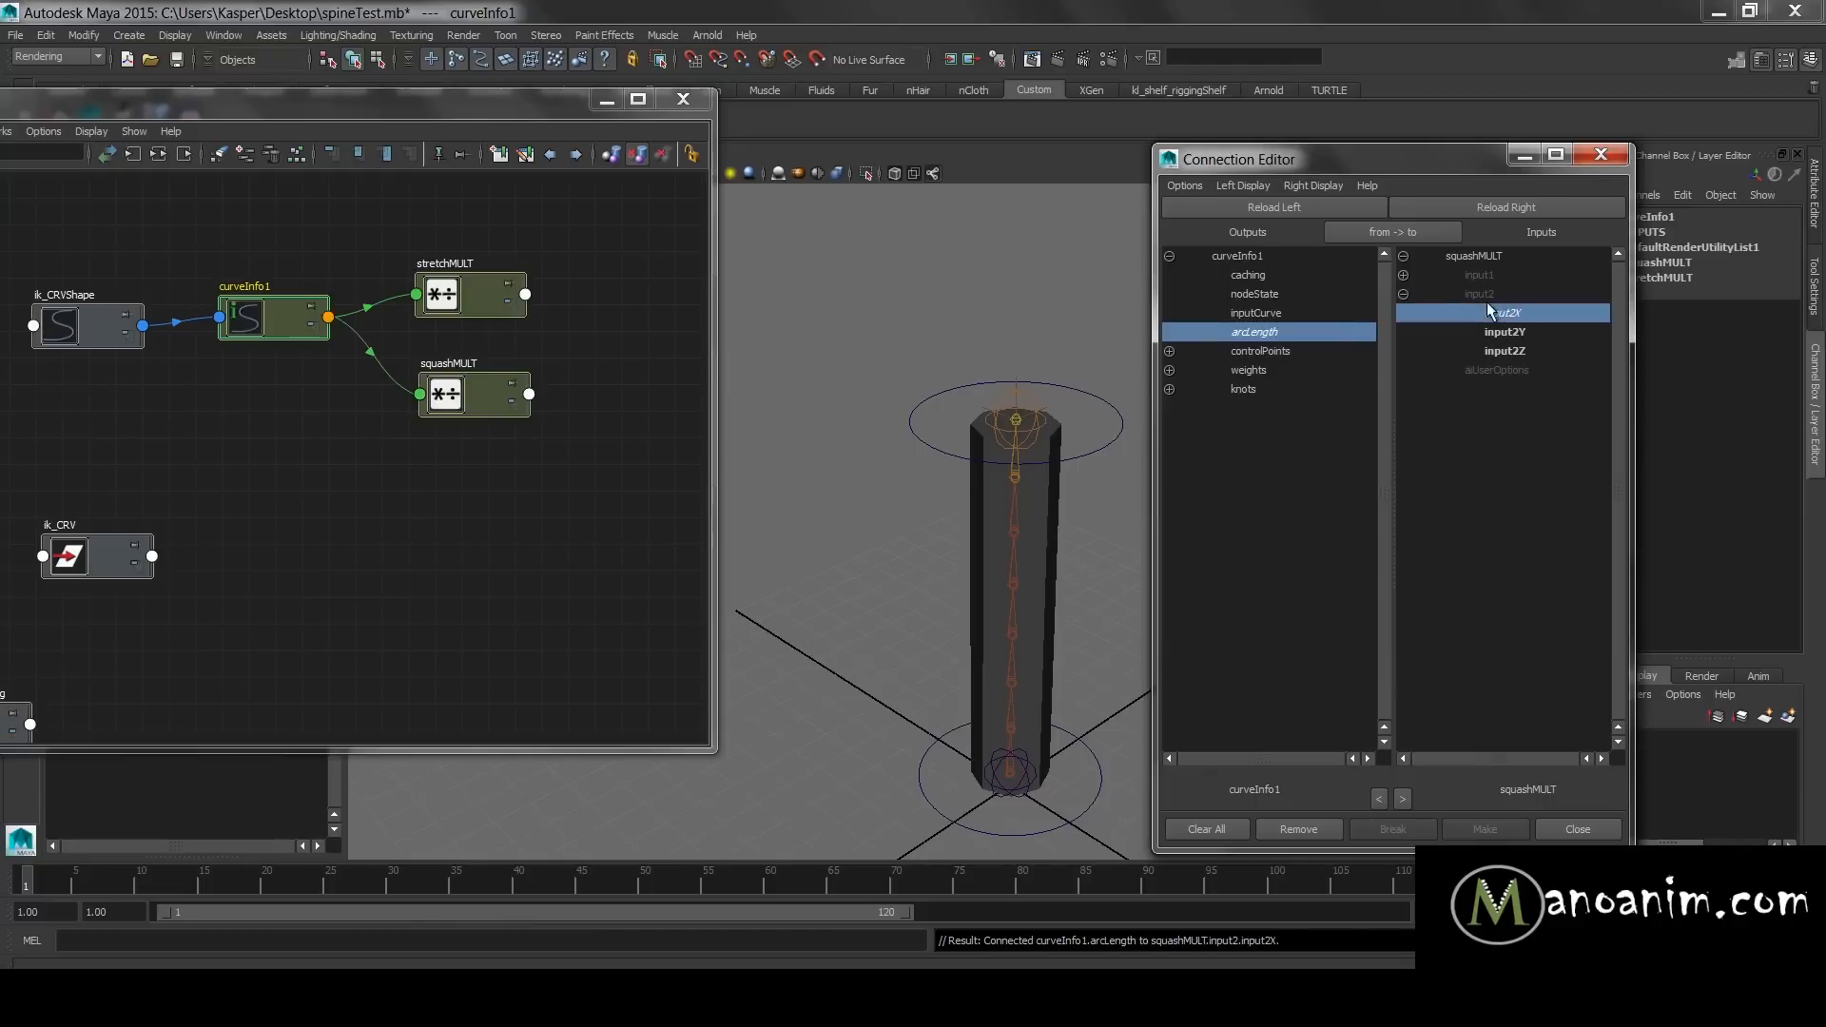
- Expand squashMULT's input1 attributes and check its Input 1X and Input 2X values in the Channel Box
click(1403, 275)
click(478, 404)
click(1756, 276)
click(1778, 231)
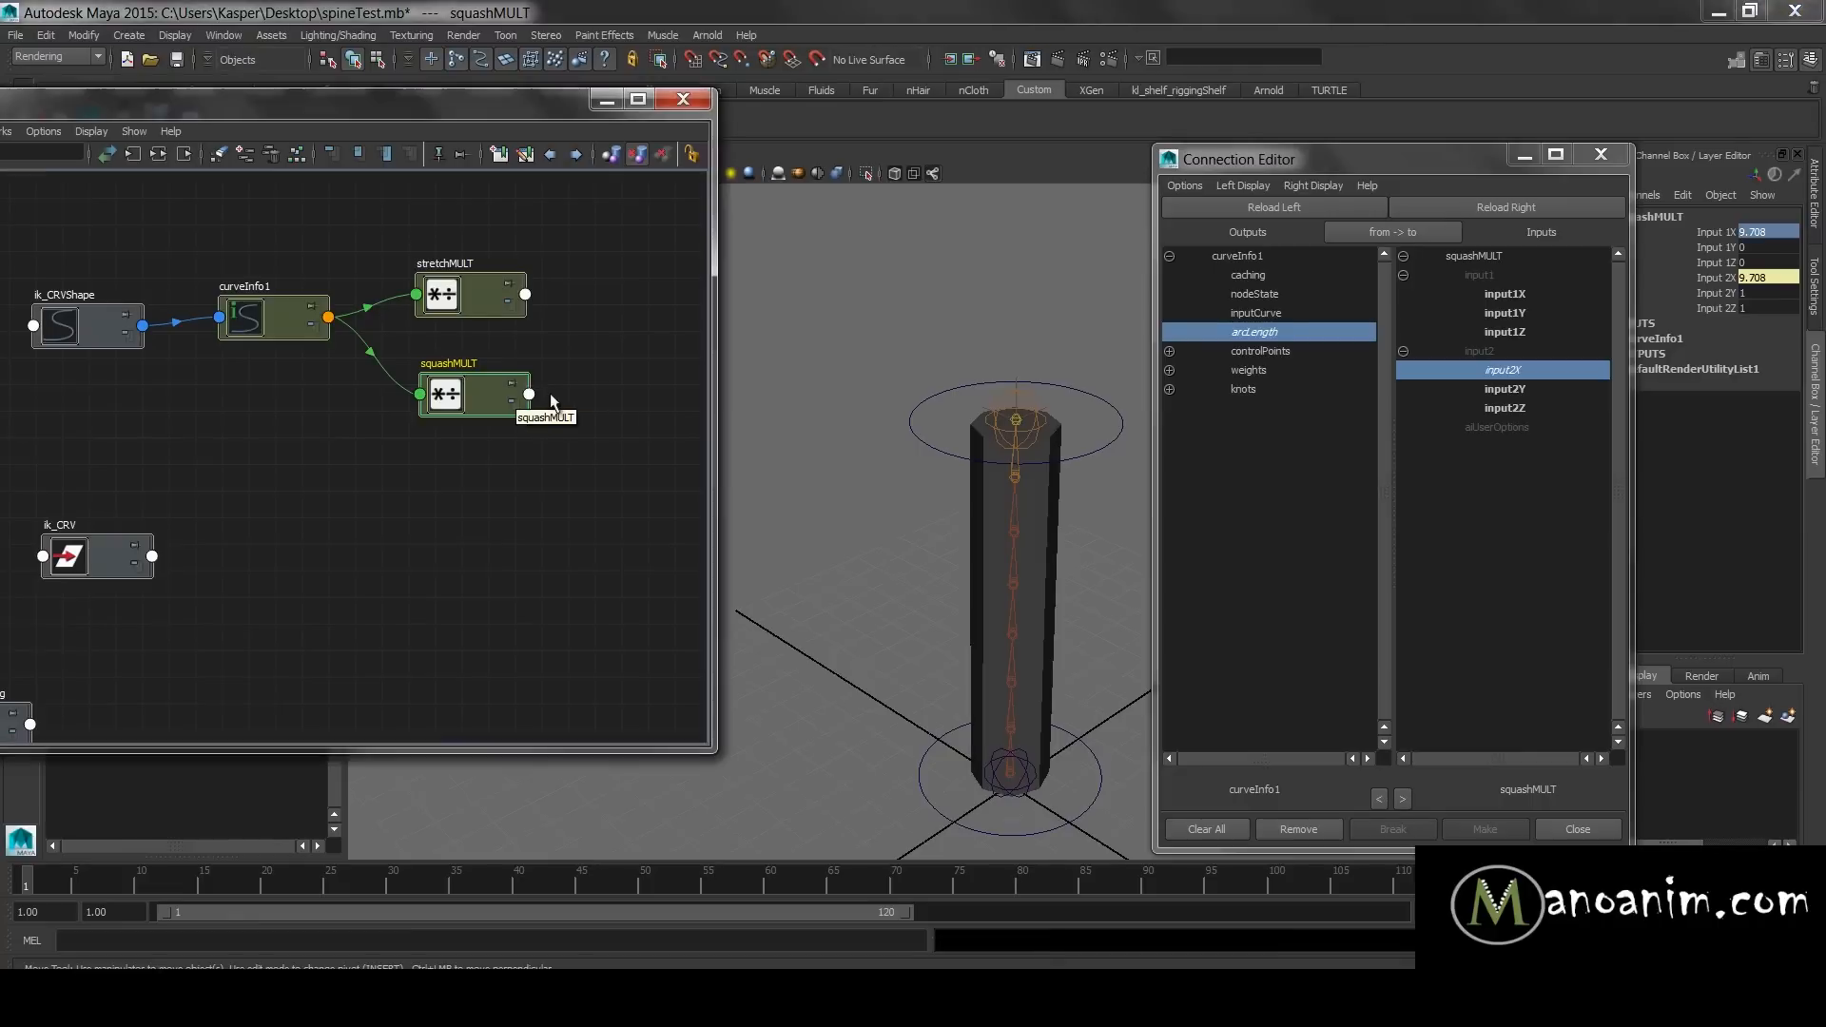
- Align squashMULT beneath stretchMULT in the Node Editor with a wider gap between them, leaving squashMULT selected
drag(452, 413, 448, 409)
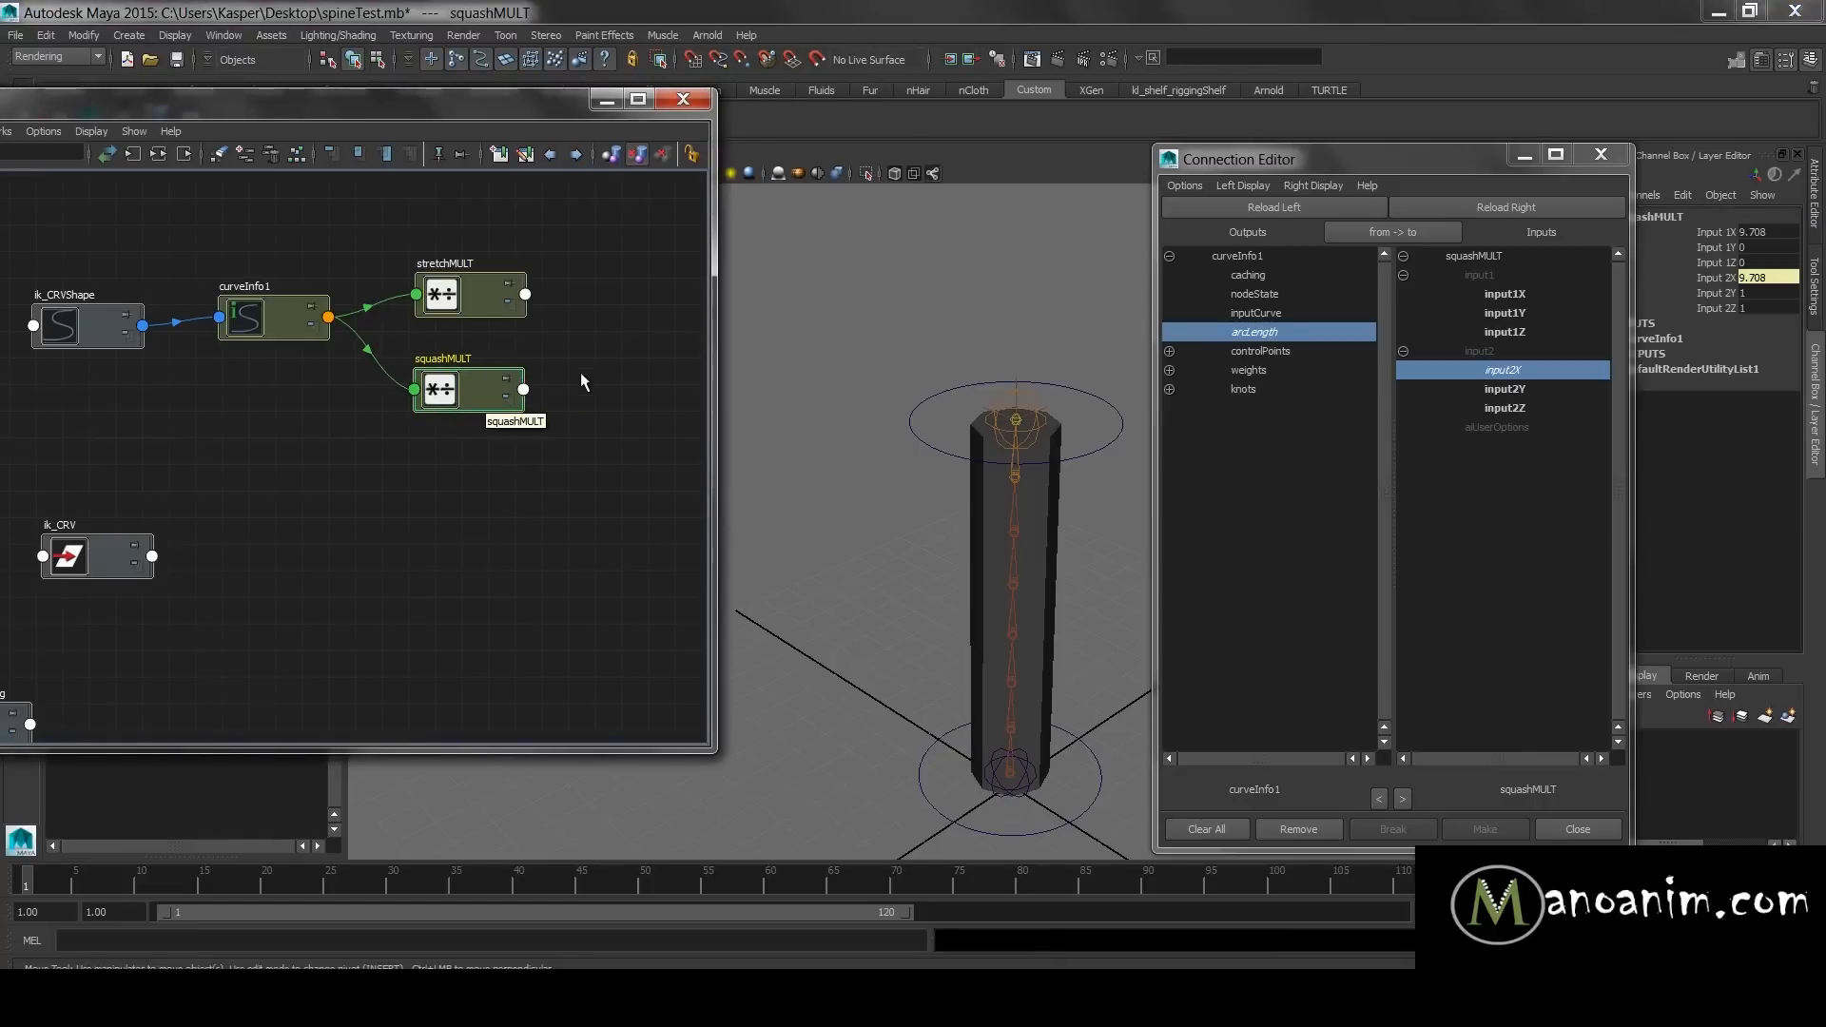
drag(483, 295, 481, 289)
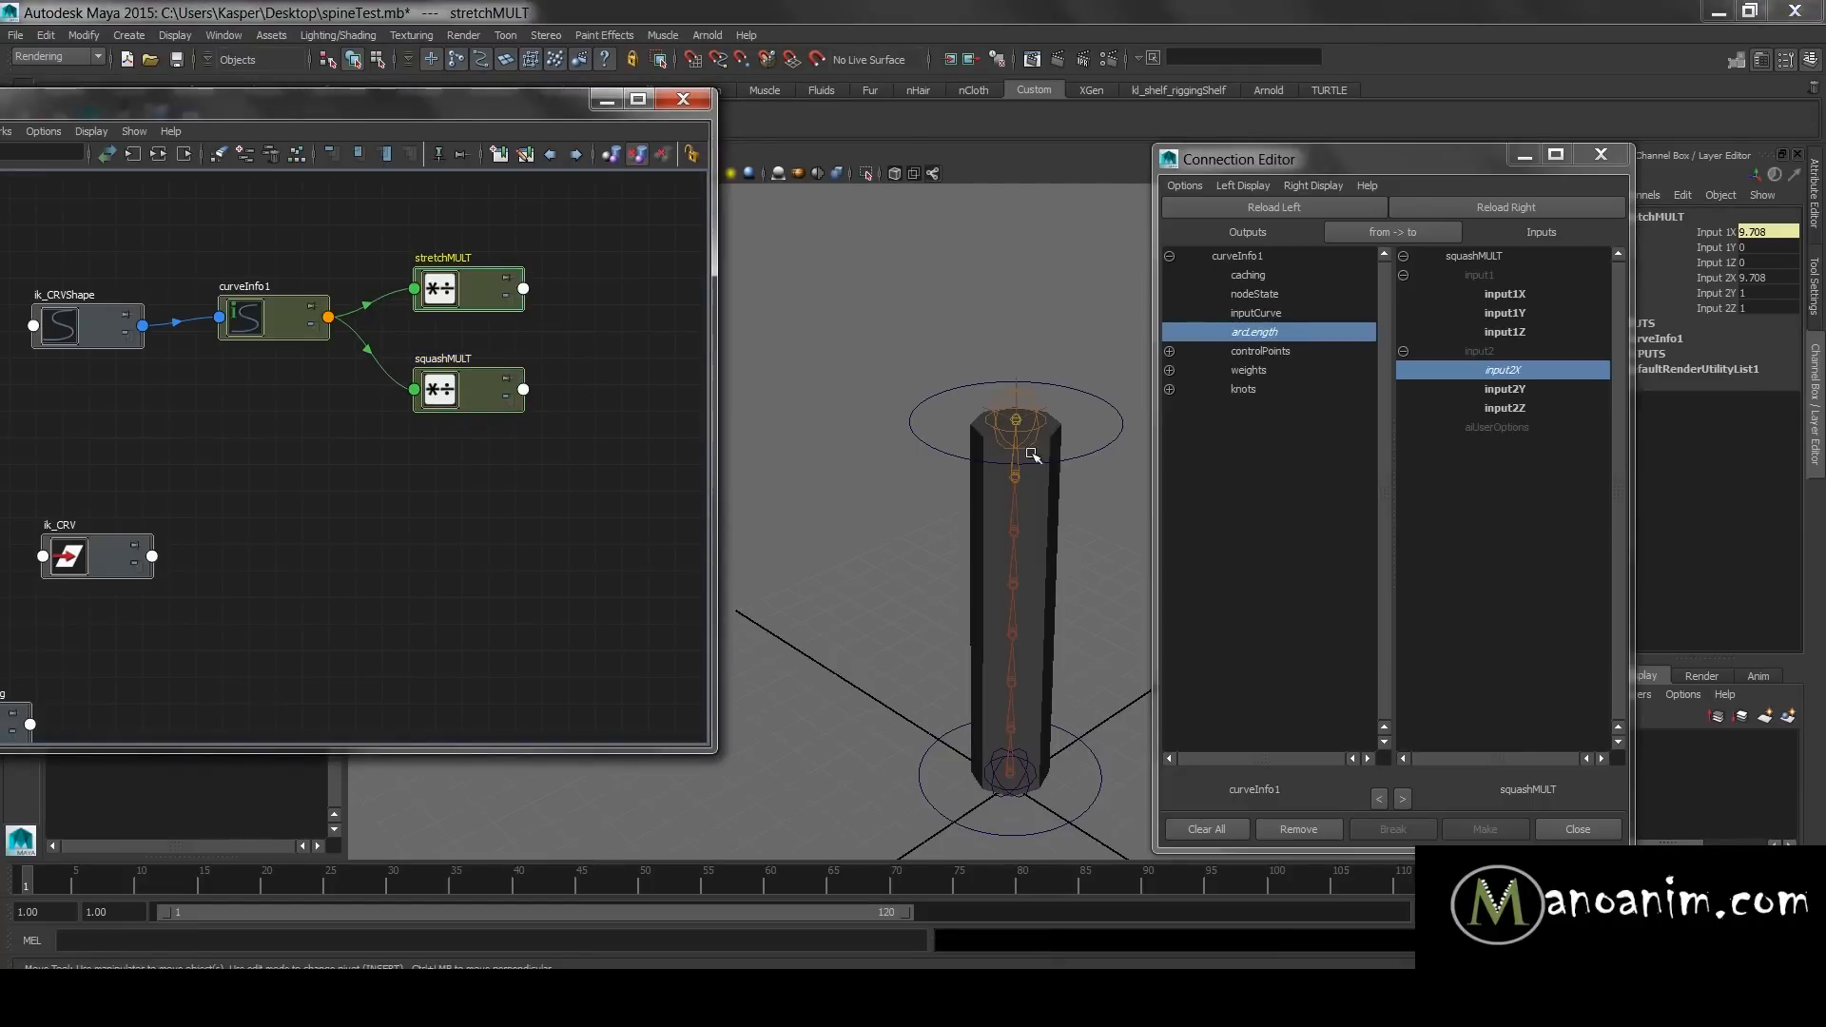
drag(486, 399, 485, 412)
alt+middle_drag(857, 371, 864, 312)
scroll(864, 312, up, 2)
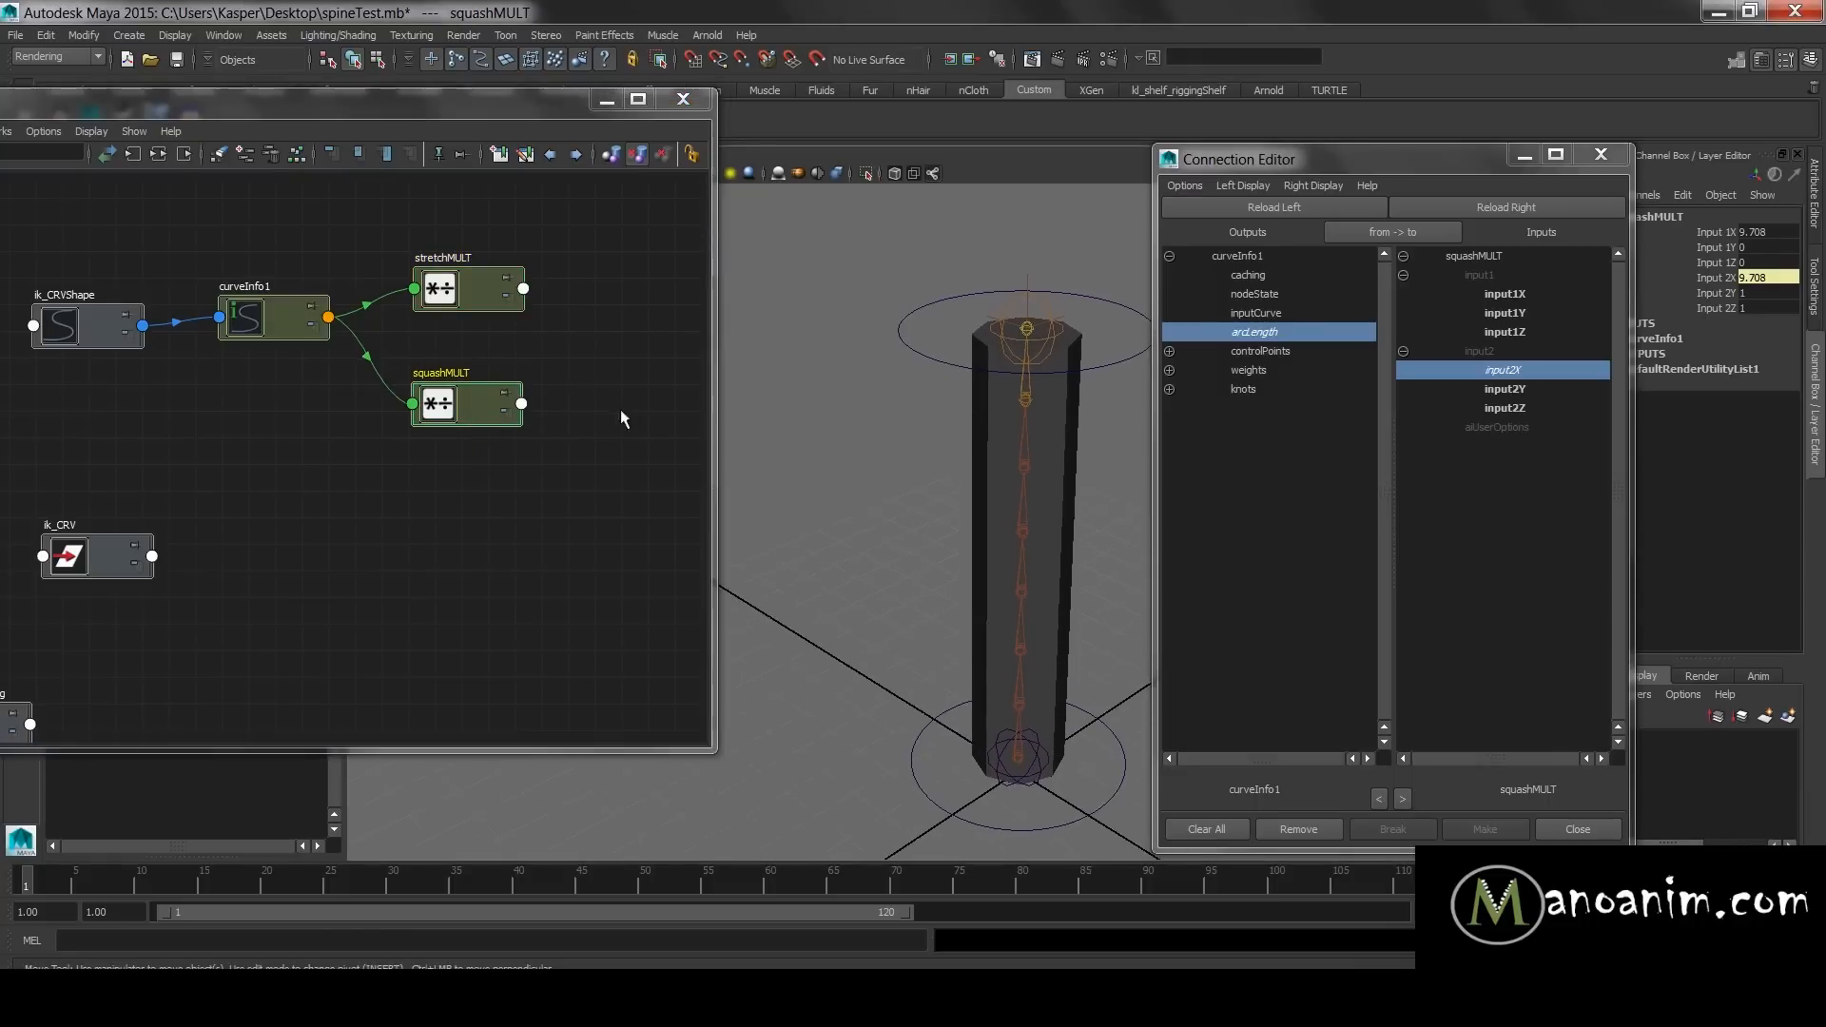
- Raise topCTRL1 about 2.67 units in Y to stretch the spine
click(1116, 360)
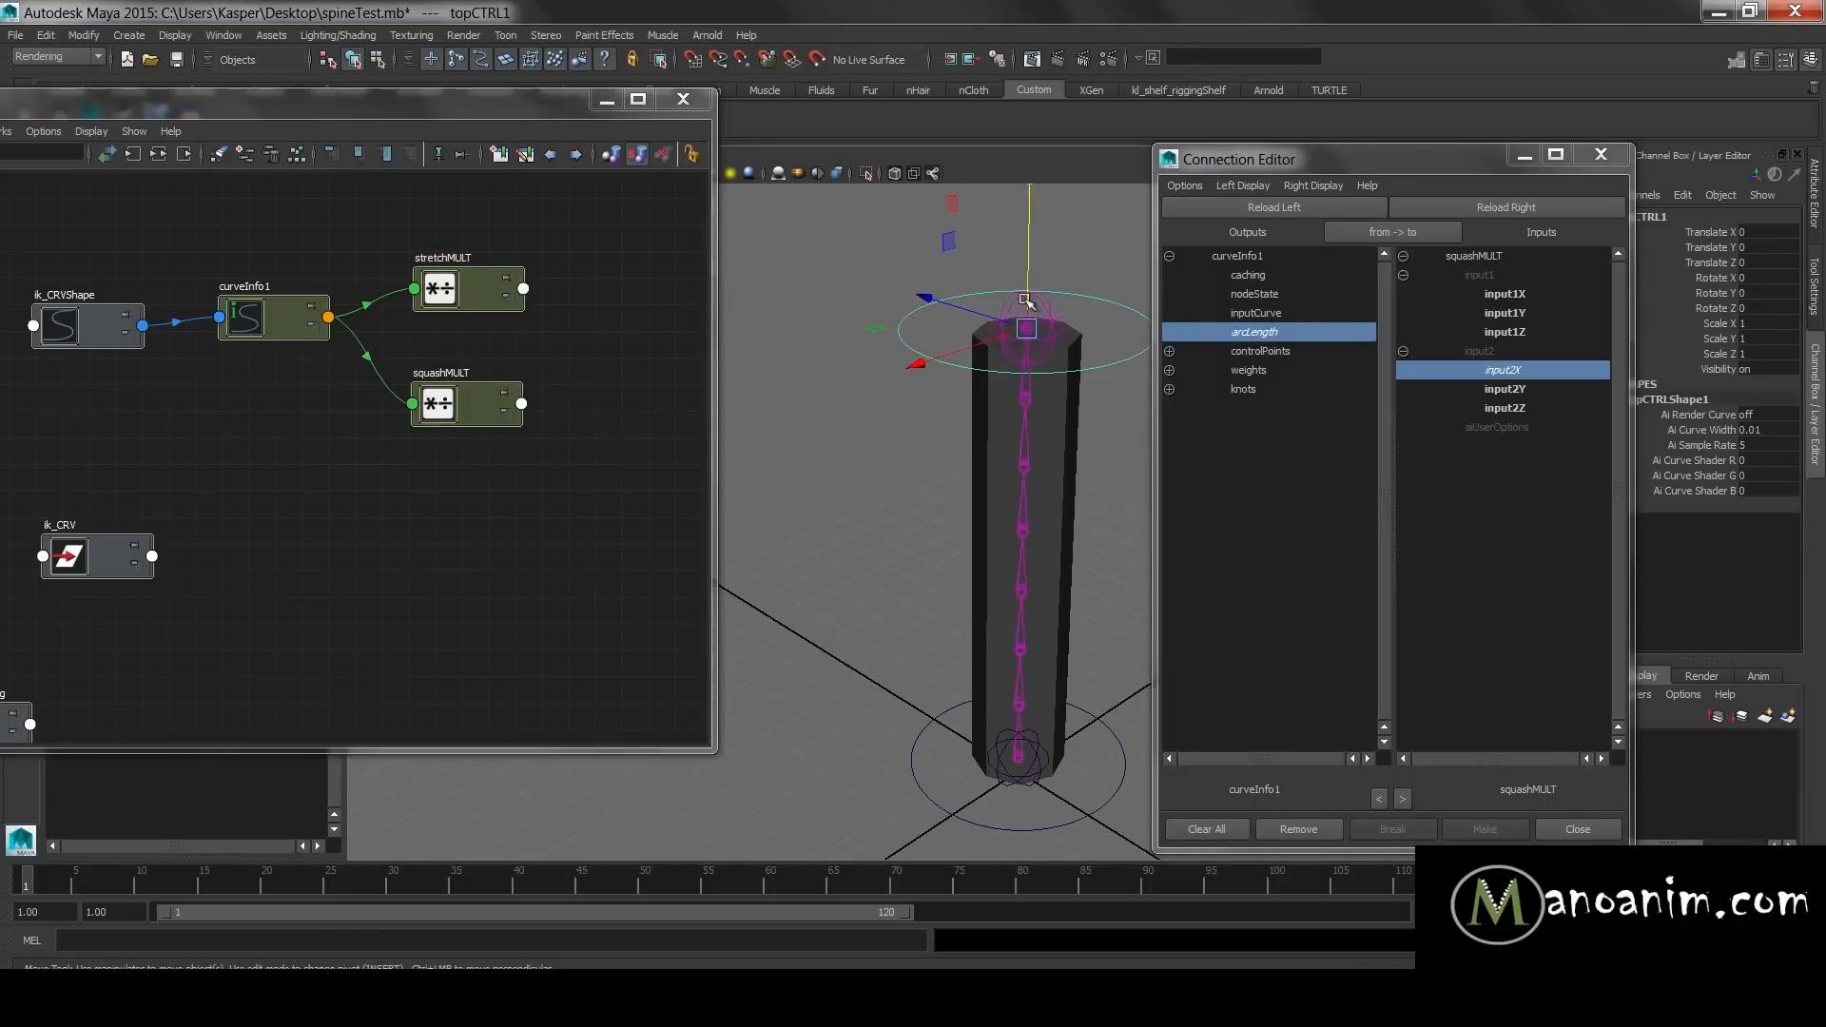
drag(1031, 231, 1027, 72)
scroll(970, 590, down, 2)
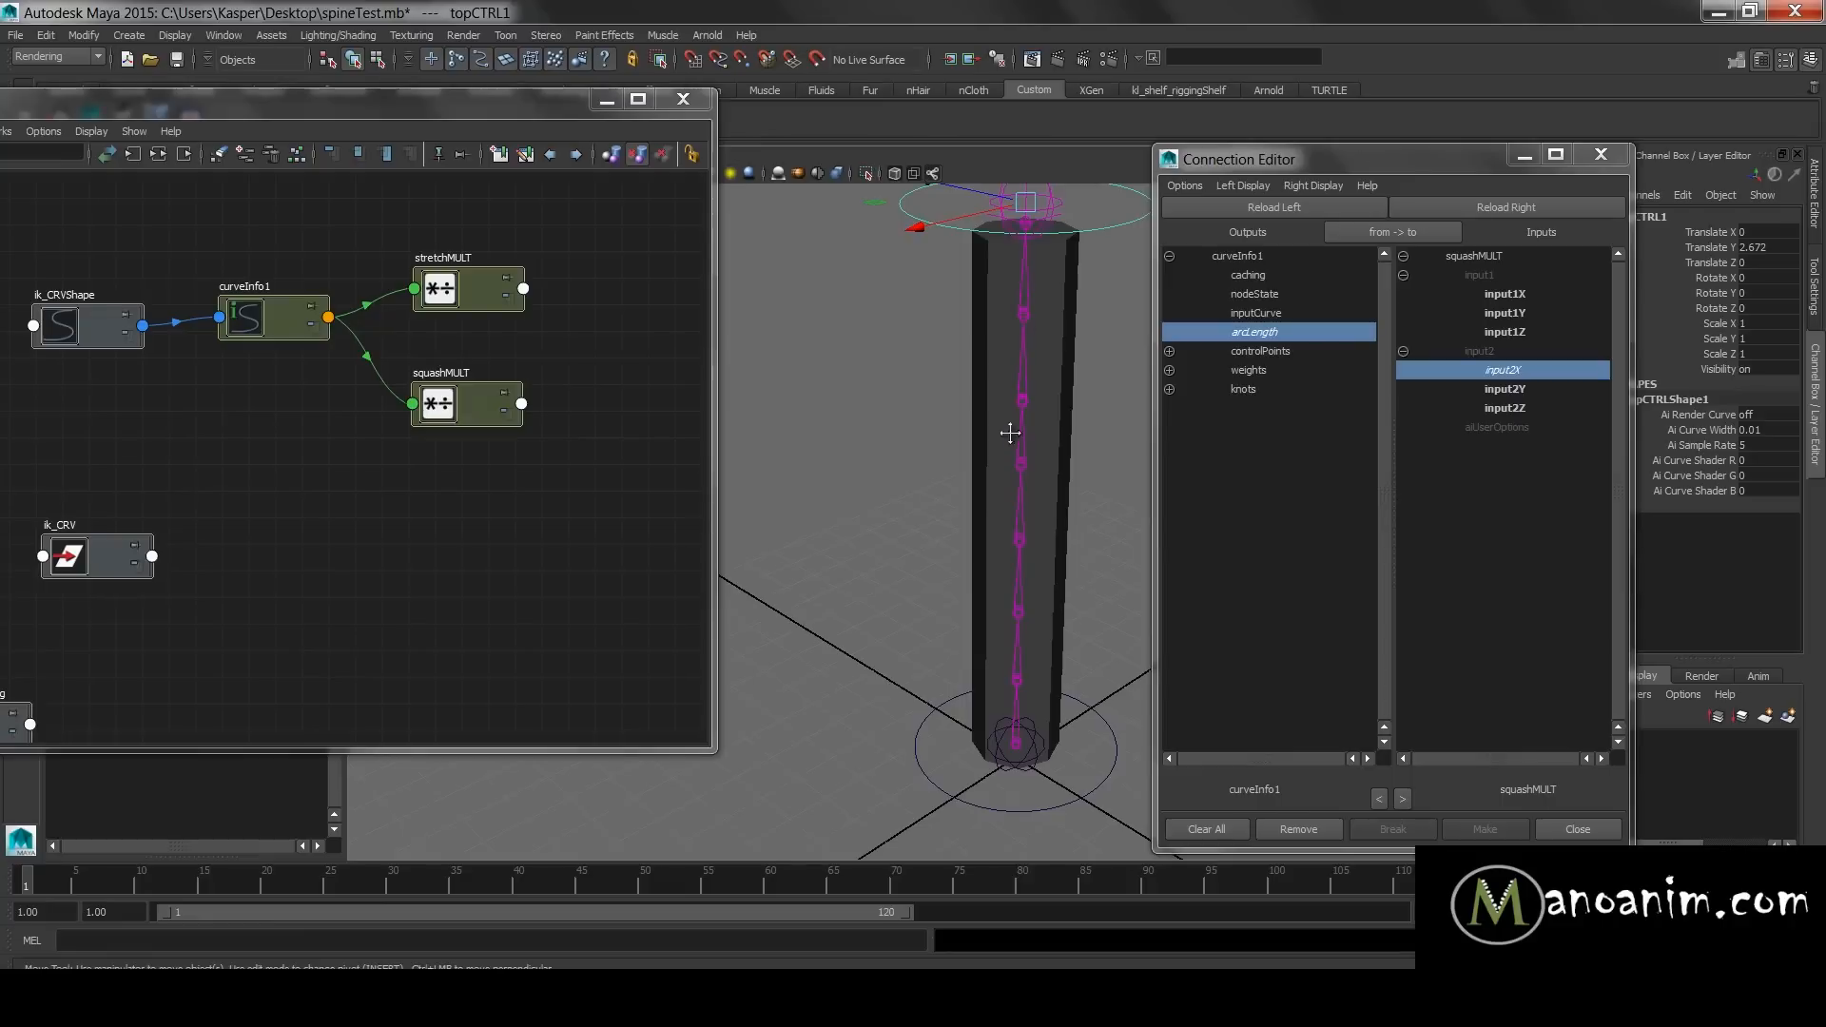
alt+drag(1010, 434, 1010, 371)
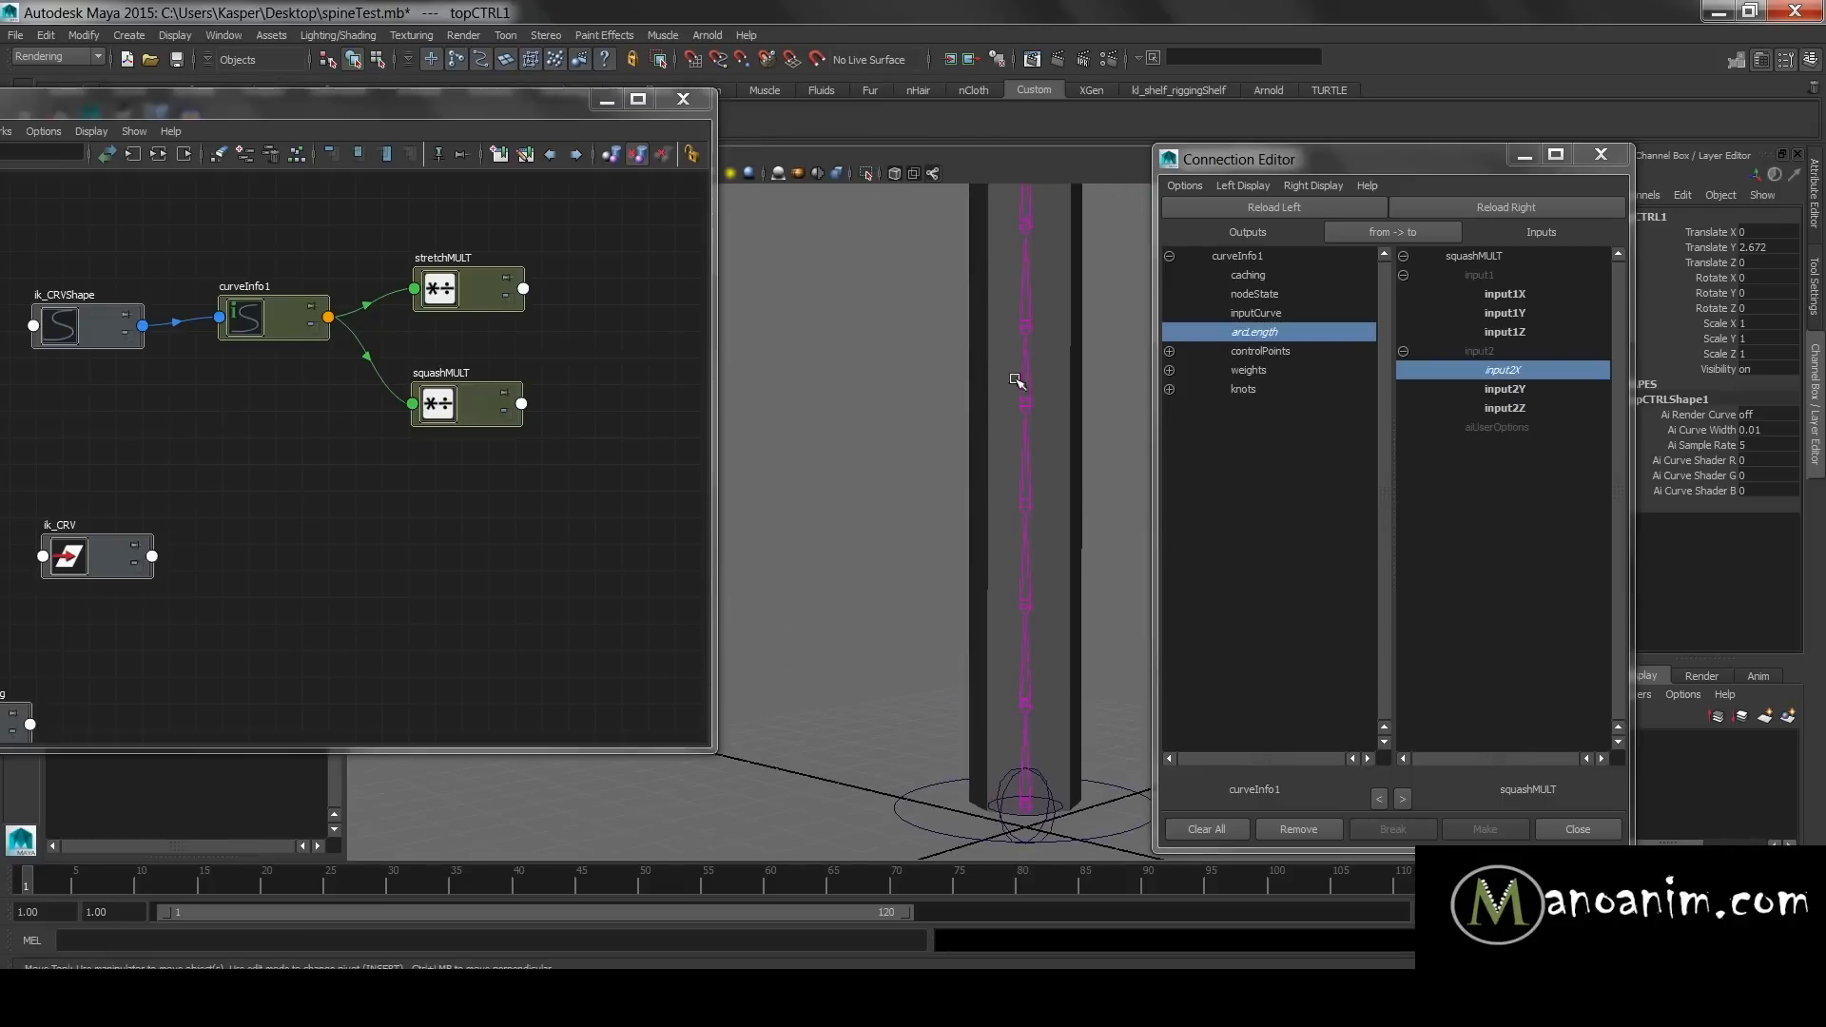
- Select the spine joints from joint2 upward and scale them to about 0.561 in Y and Z
click(1024, 381)
shift+drag(965, 460, 1096, 462)
shift+drag(995, 560, 1081, 559)
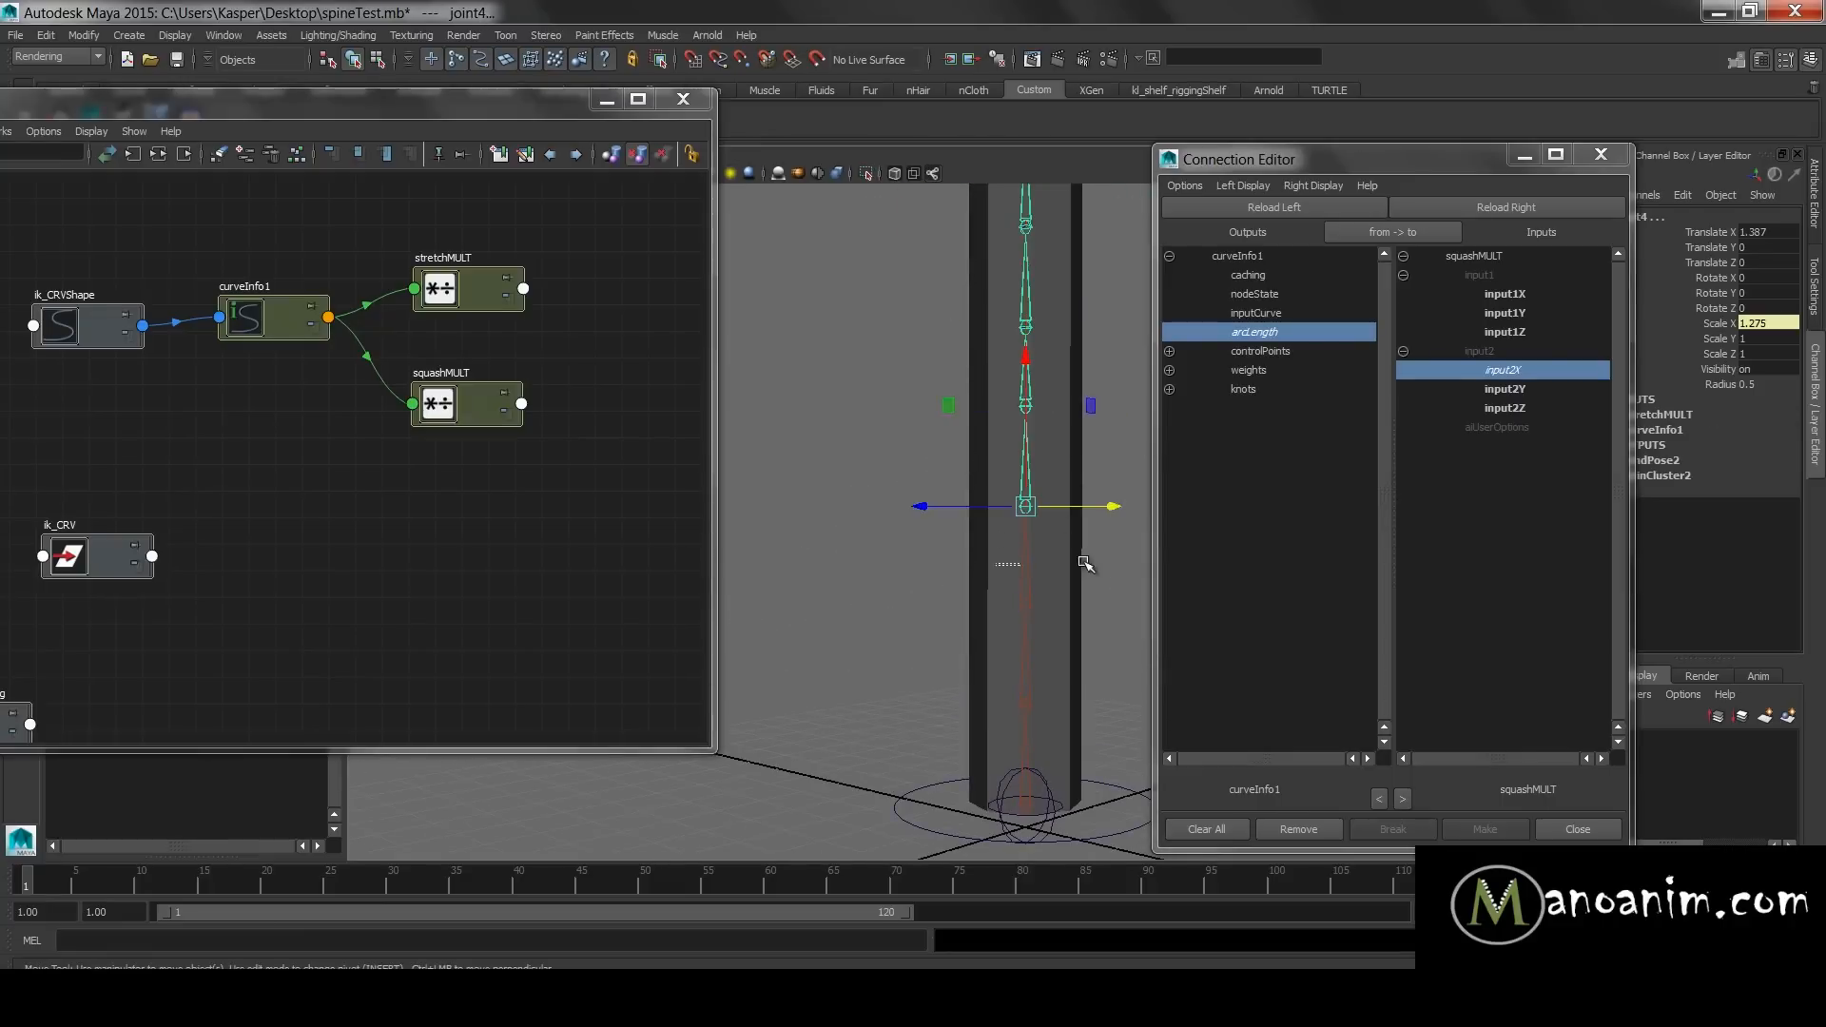
shift+drag(992, 656, 1094, 653)
key(e)
key(r)
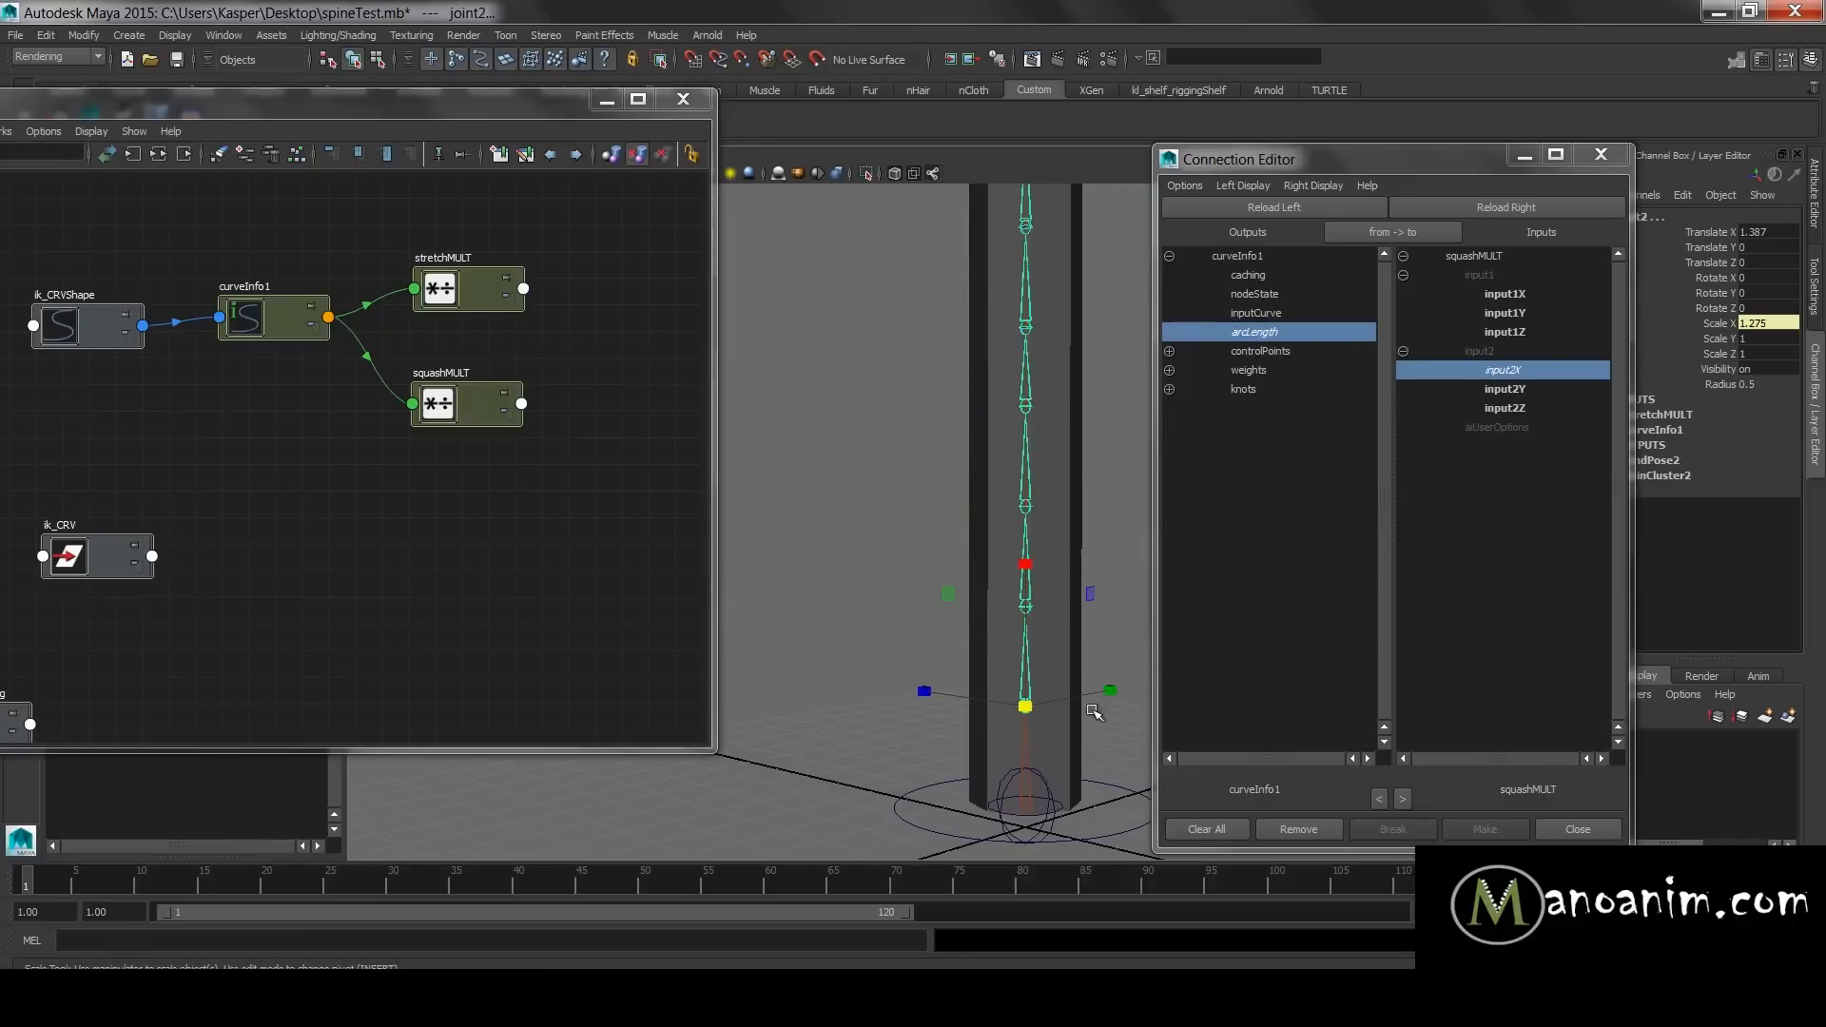
ctrl+drag(1025, 565, 1027, 626)
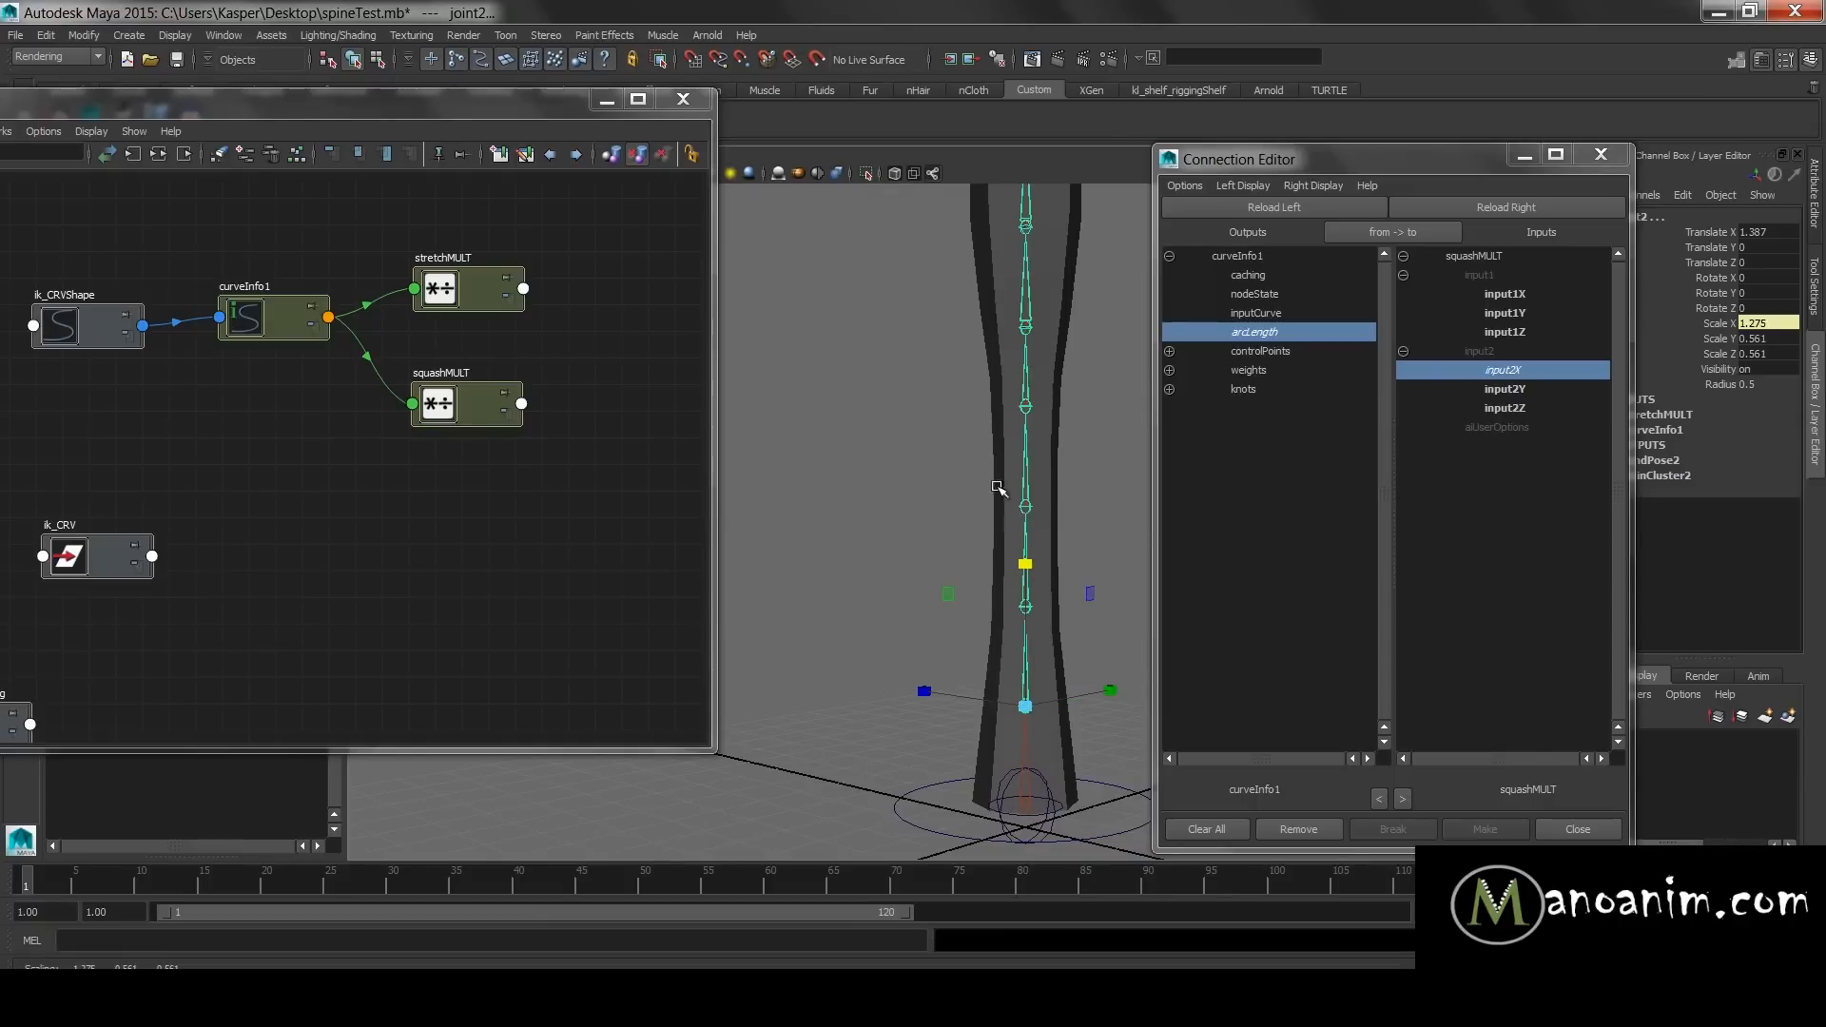
- Inspect the scale values of joint3 and joint4 in the Channel Box
drag(954, 533, 1123, 547)
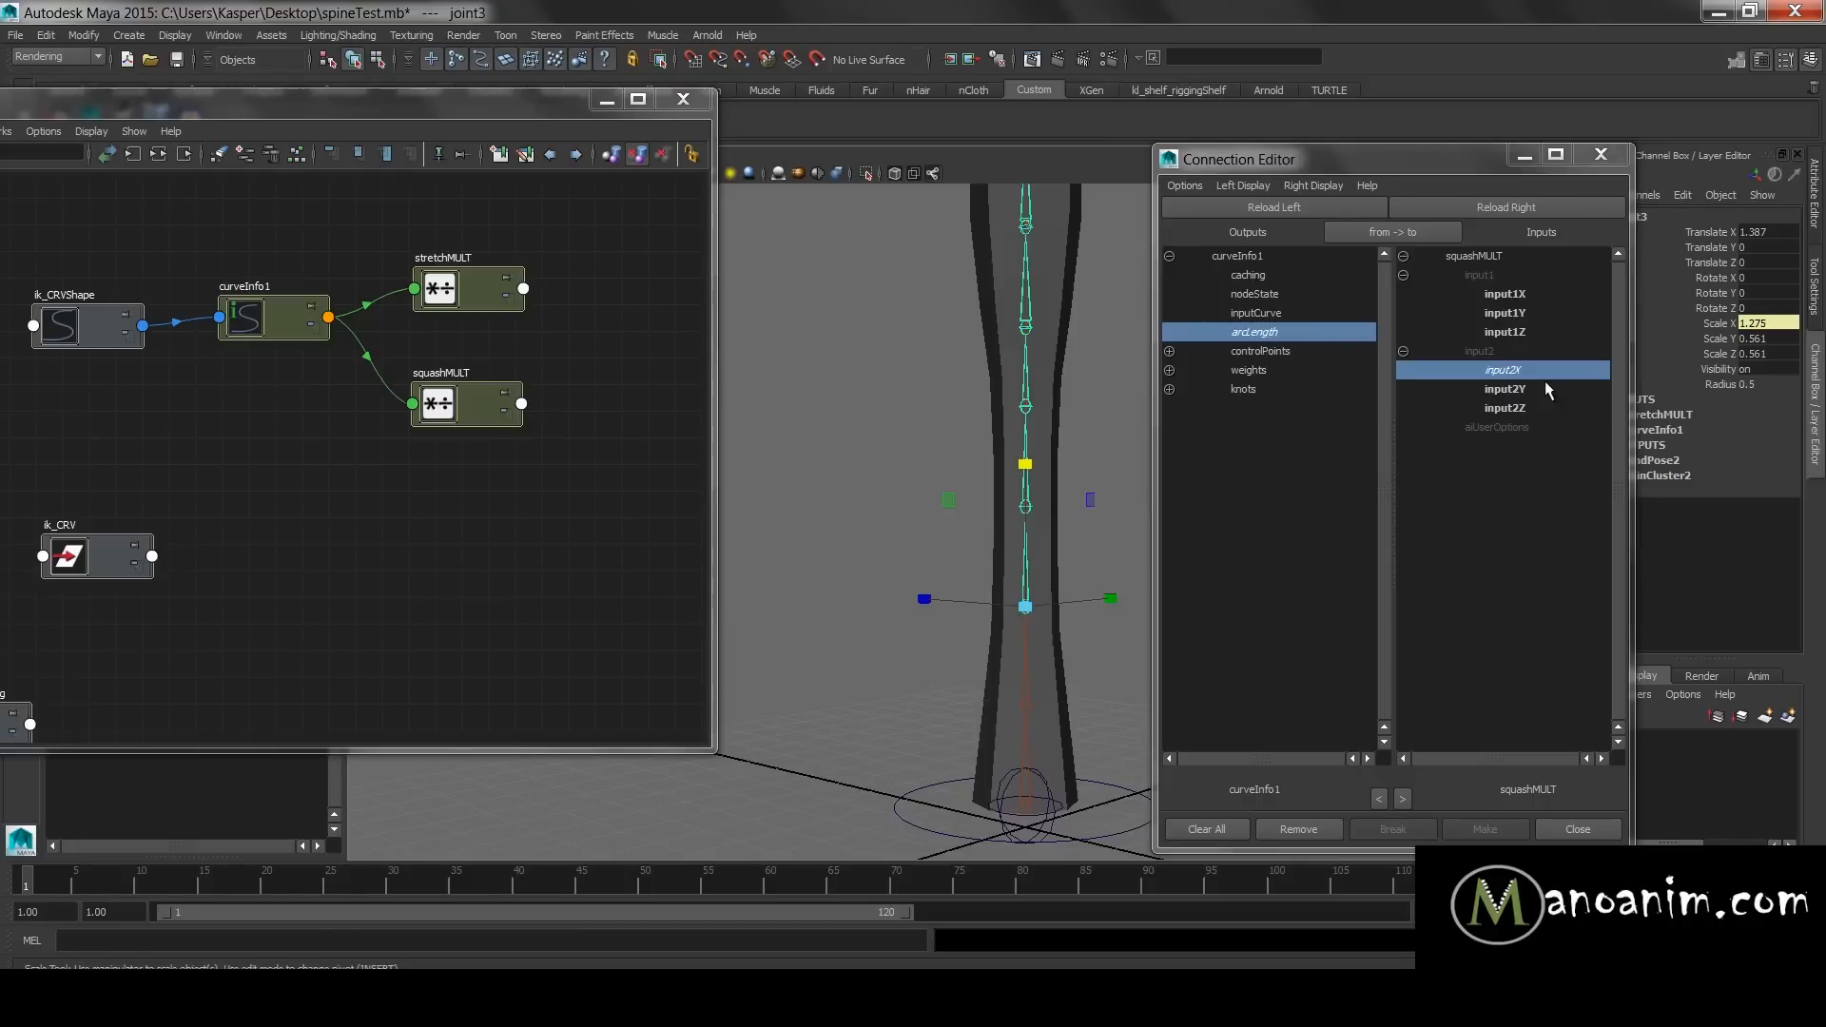
drag(947, 455, 1159, 444)
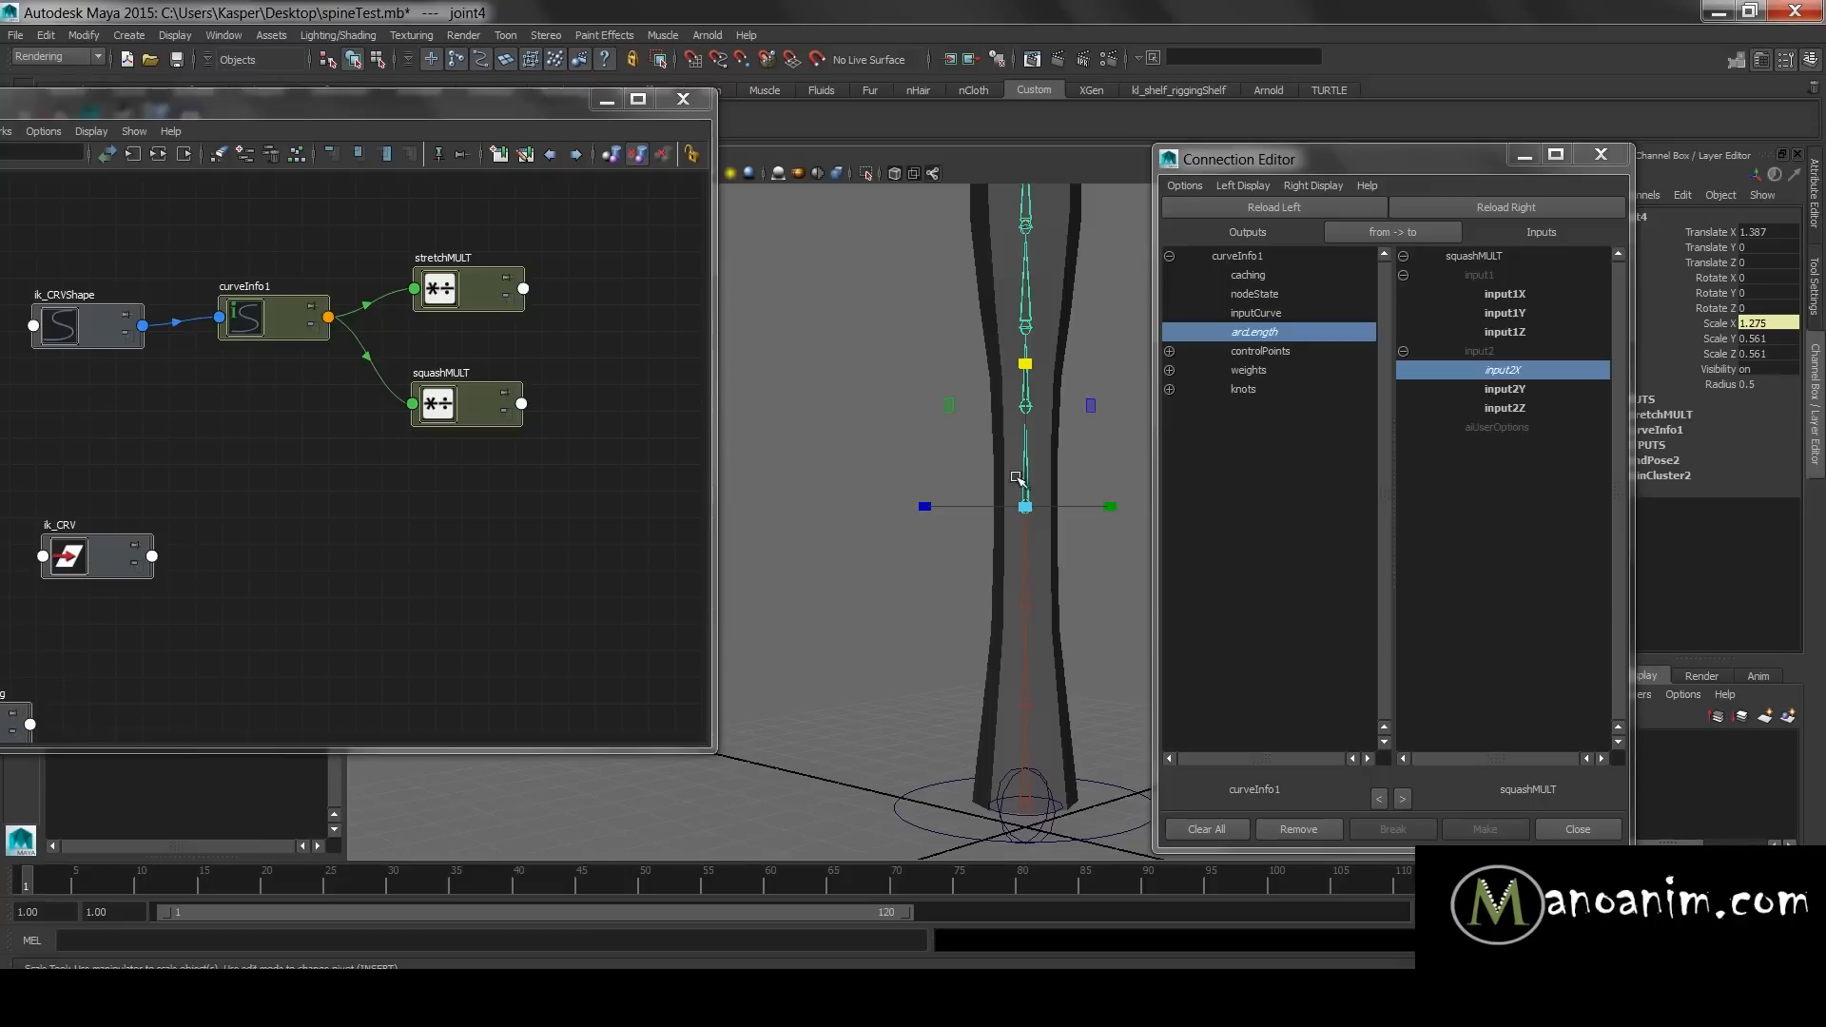
click(1018, 416)
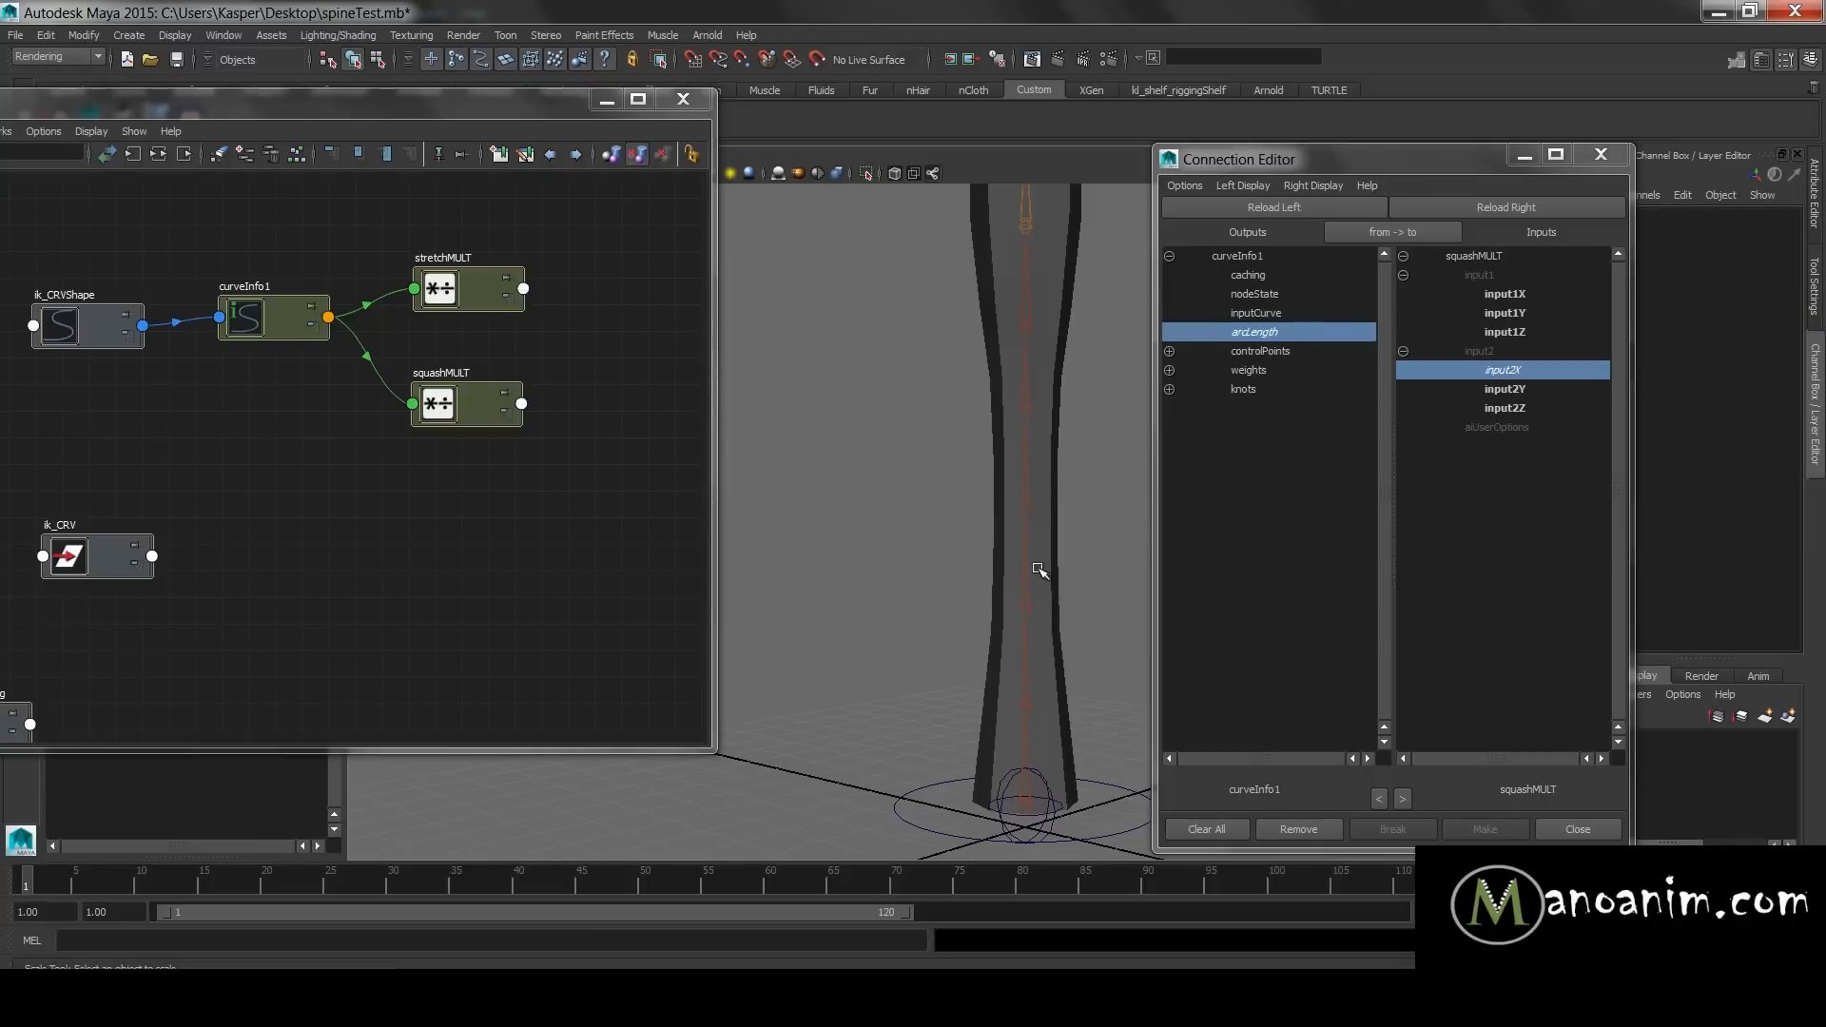
- Undo the joint selections and the Y and Z scaling of the spine joints
key(ctrl+z)
key(ctrl+z)
key(ctrl+z)
key(ctrl+z)
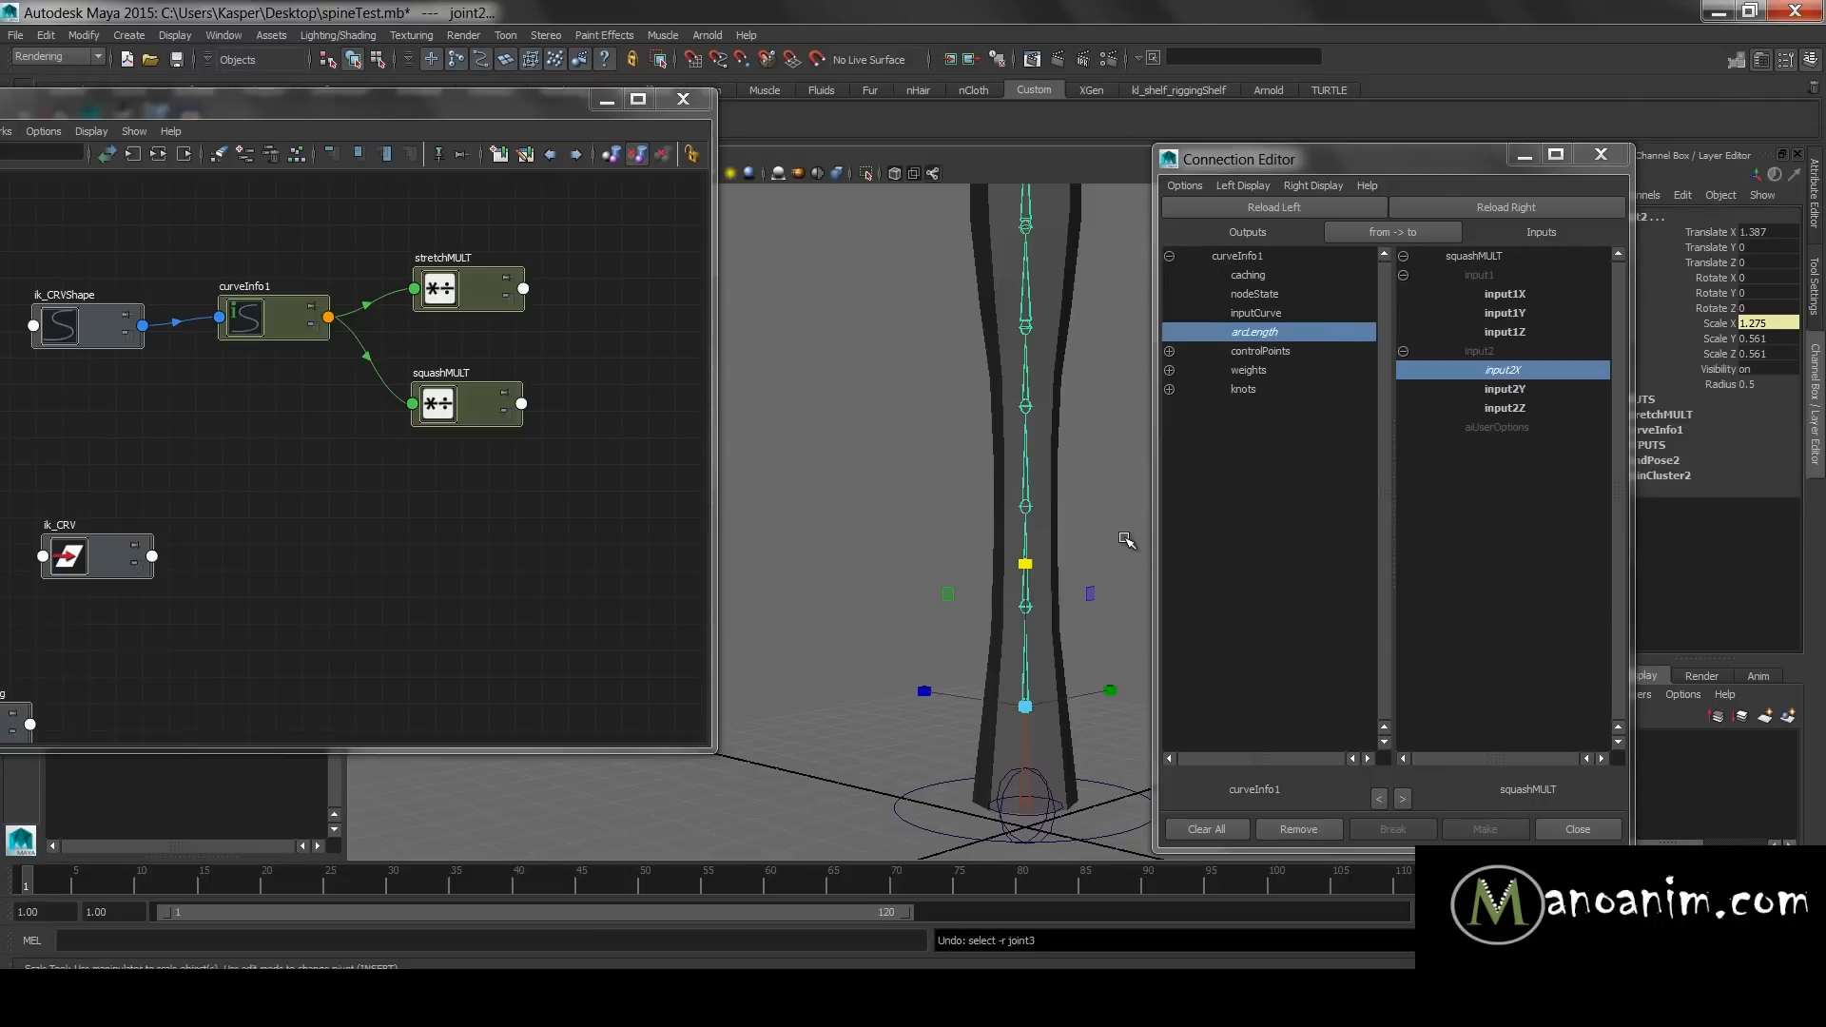
click(1120, 494)
alt+right_drag(1075, 473, 1014, 419)
alt+middle_drag(1014, 418, 1025, 517)
- Reset topCTRL1's Translate Y to 0 and minimize the Connection Editor
click(1088, 300)
key(w)
double_click(1785, 249)
text(0)
key(Return)
click(1525, 154)
alt+drag(1320, 374, 1362, 417)
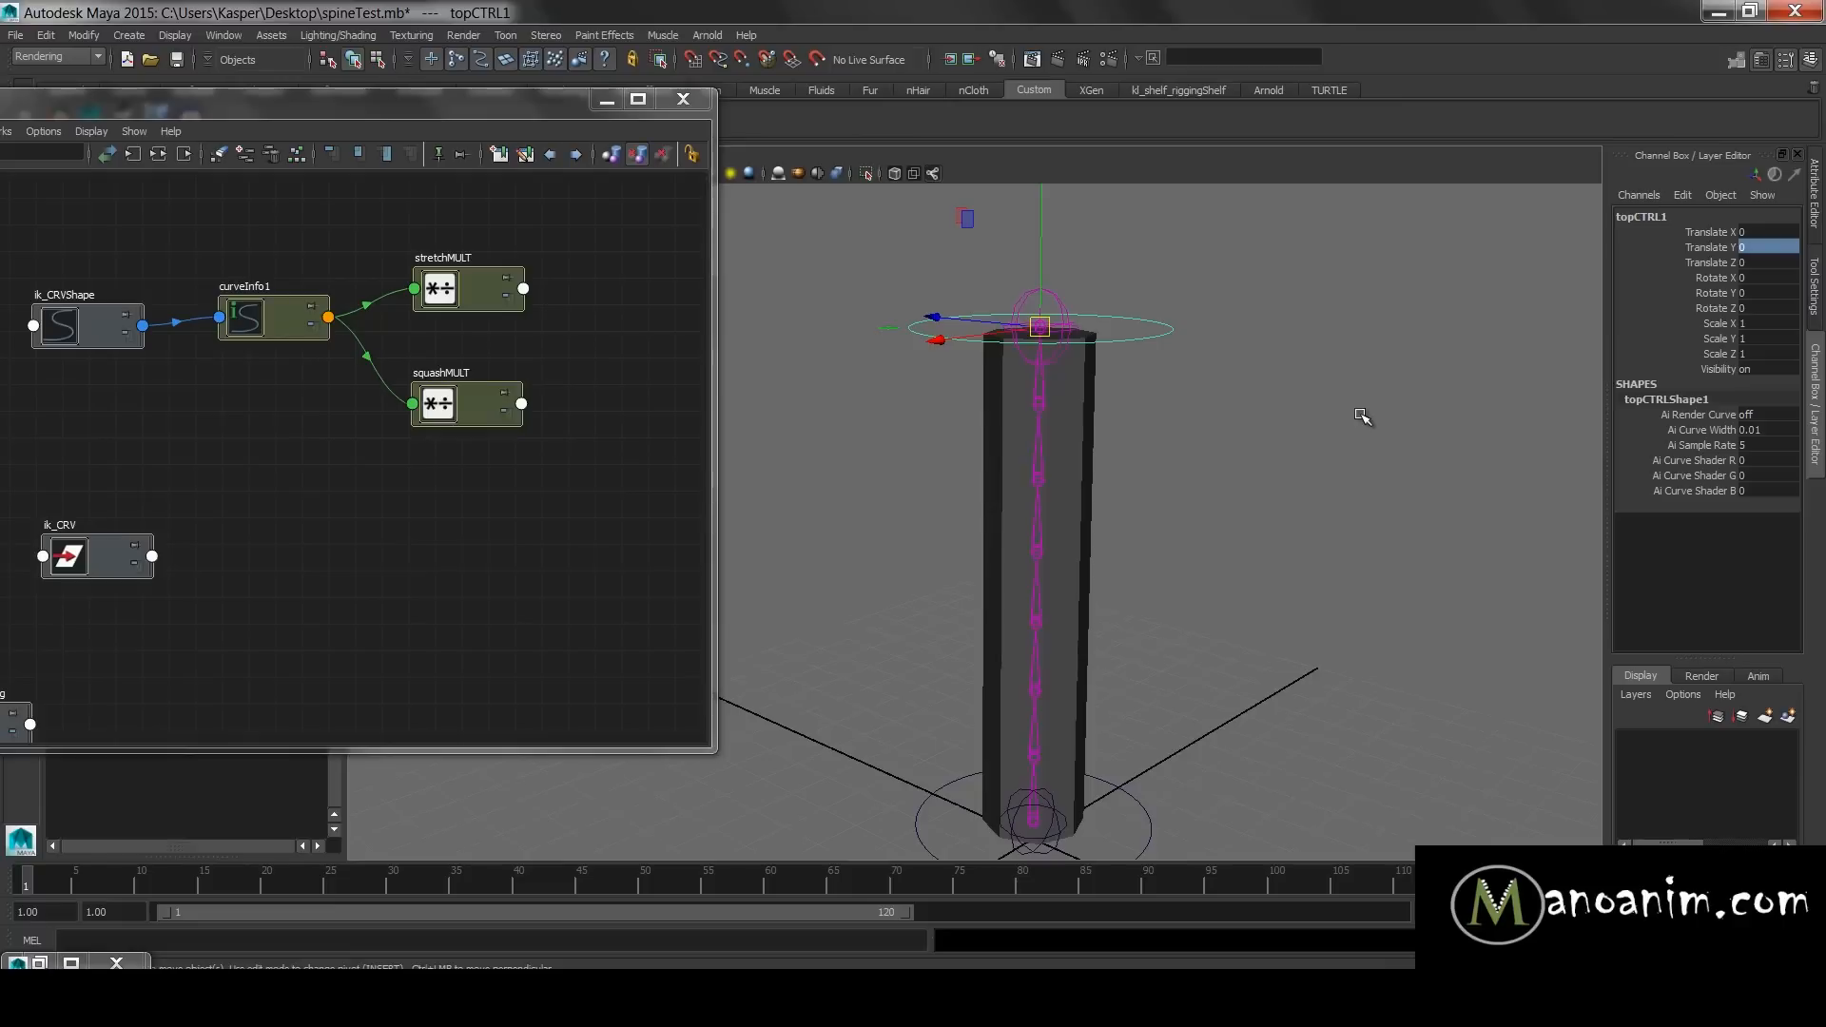
- Compare the input values of squashMULT and stretchMULT and check joint3's Scale X
click(486, 412)
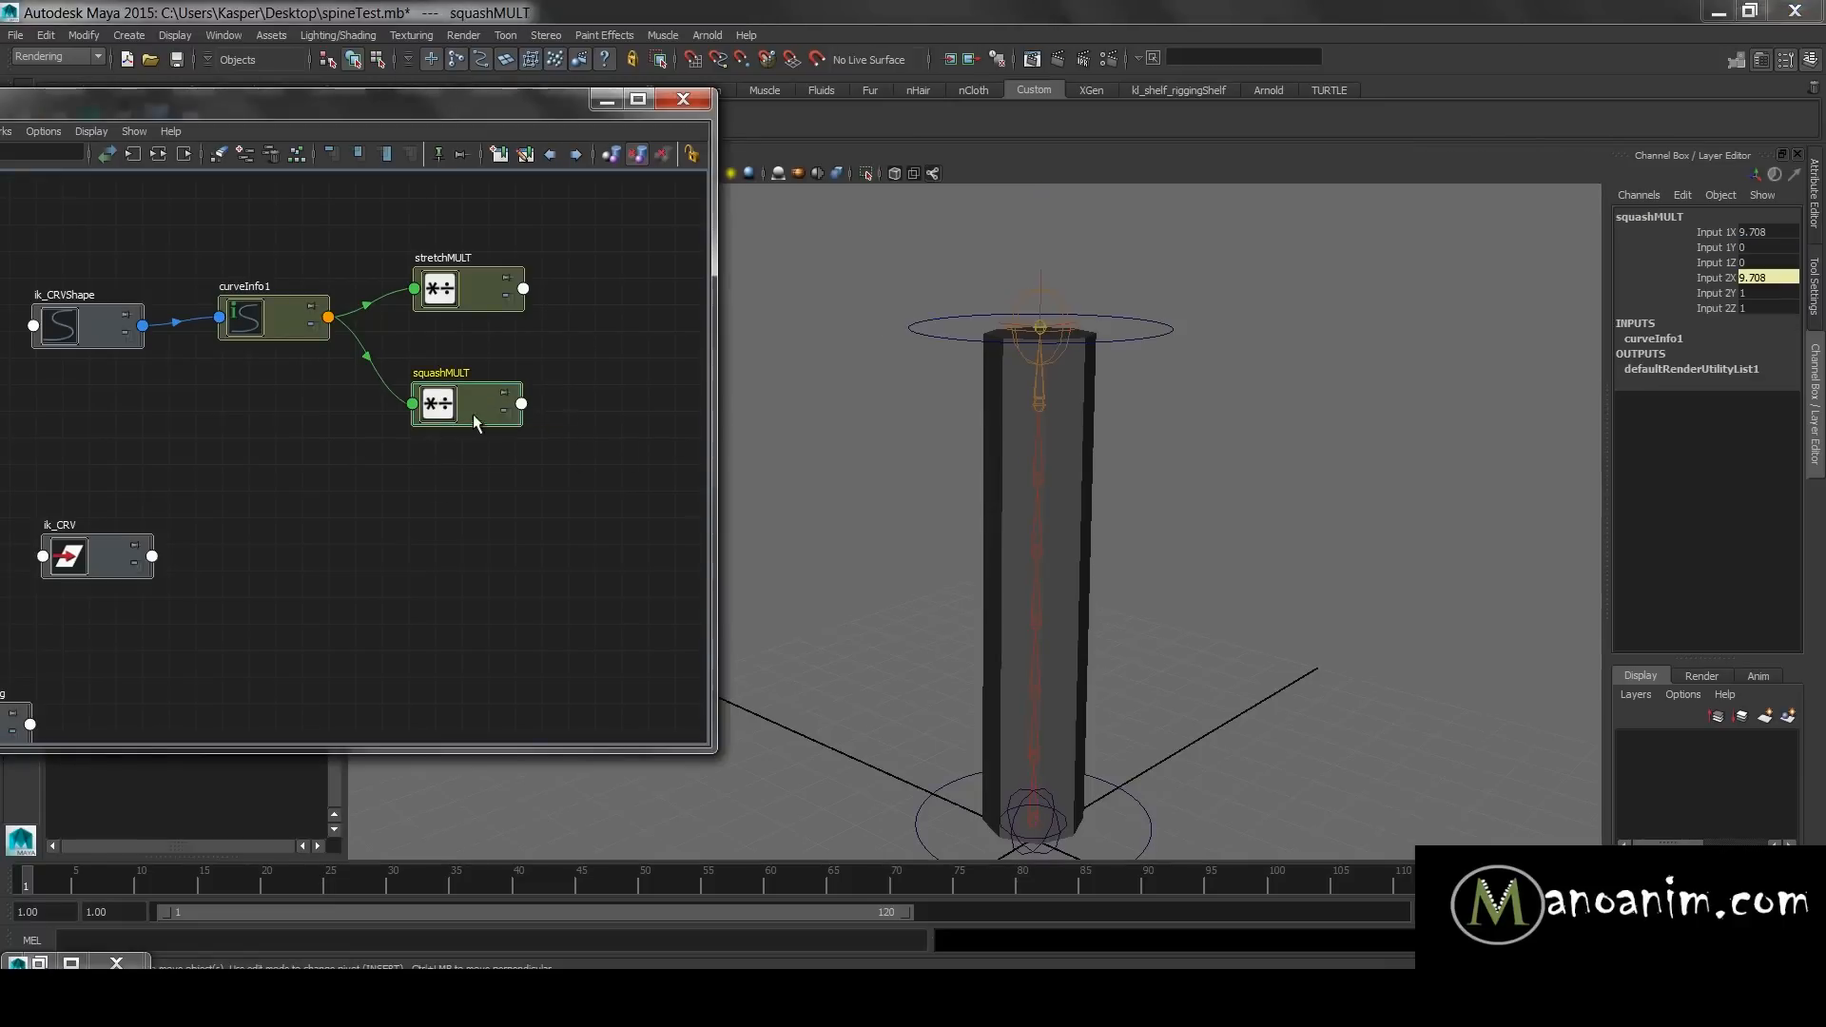
click(496, 309)
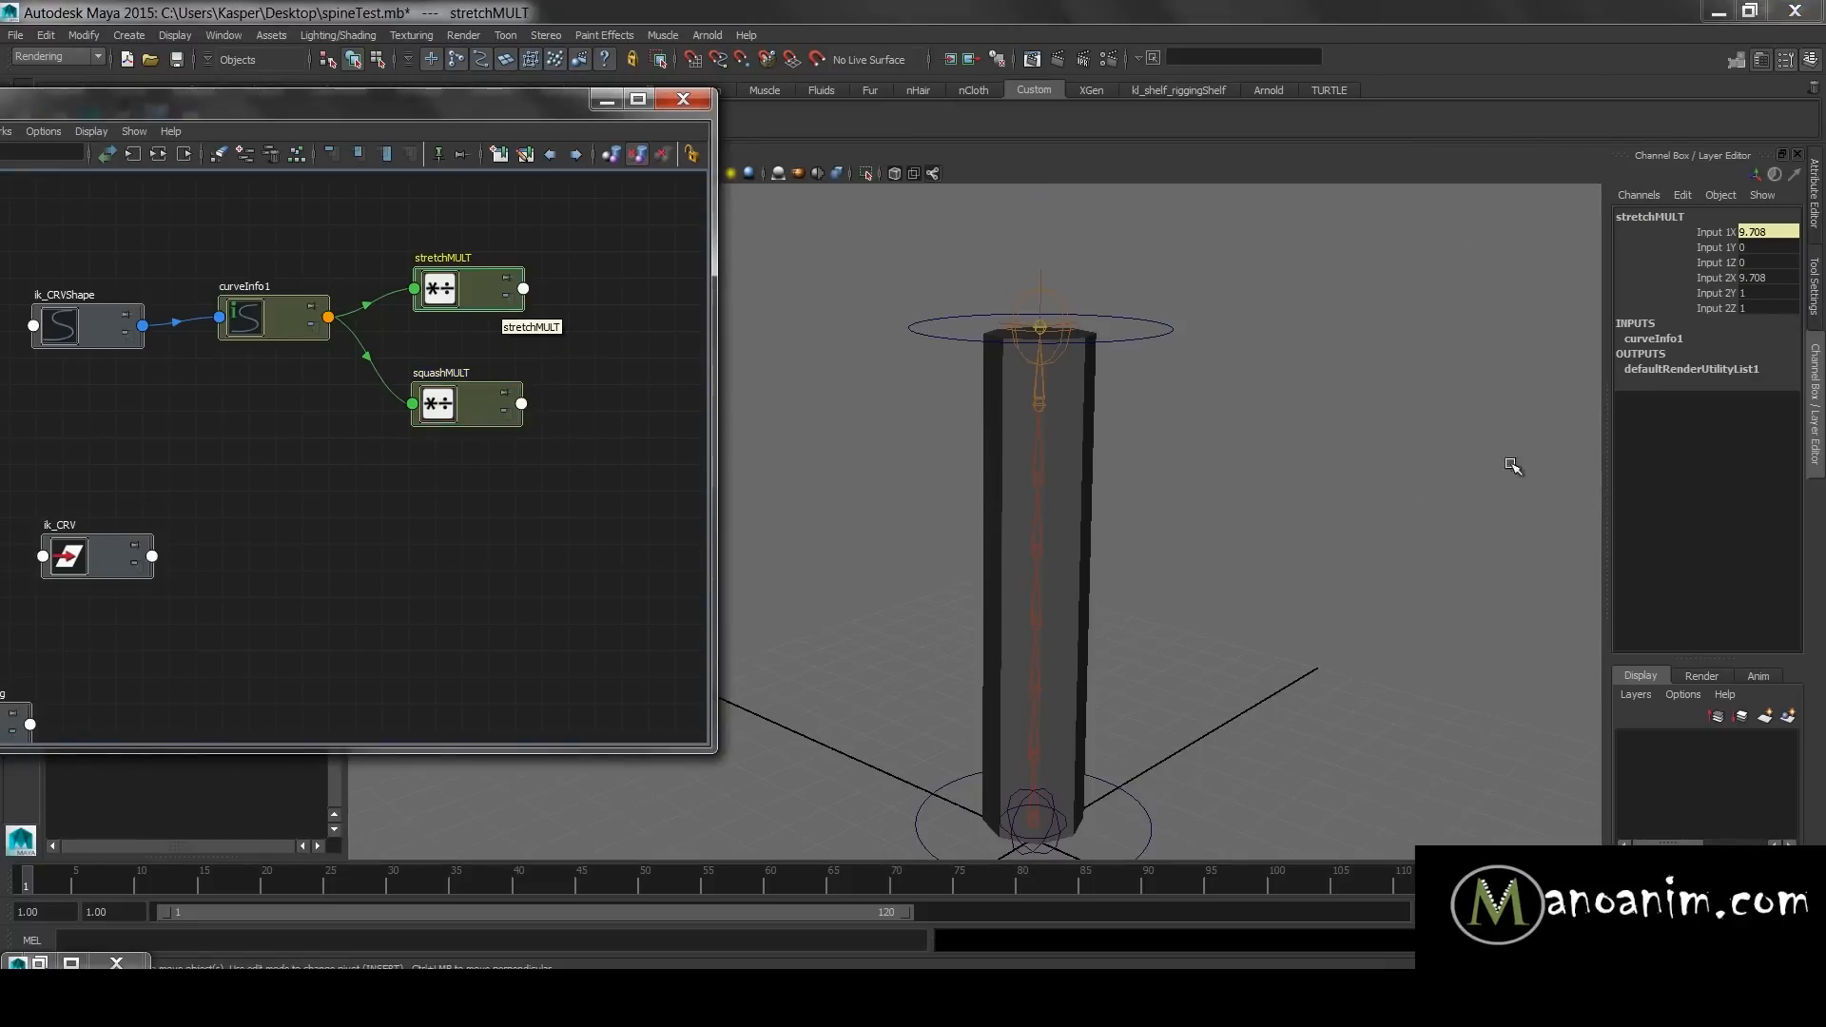
drag(1005, 693, 1082, 677)
click(1748, 324)
click(1750, 325)
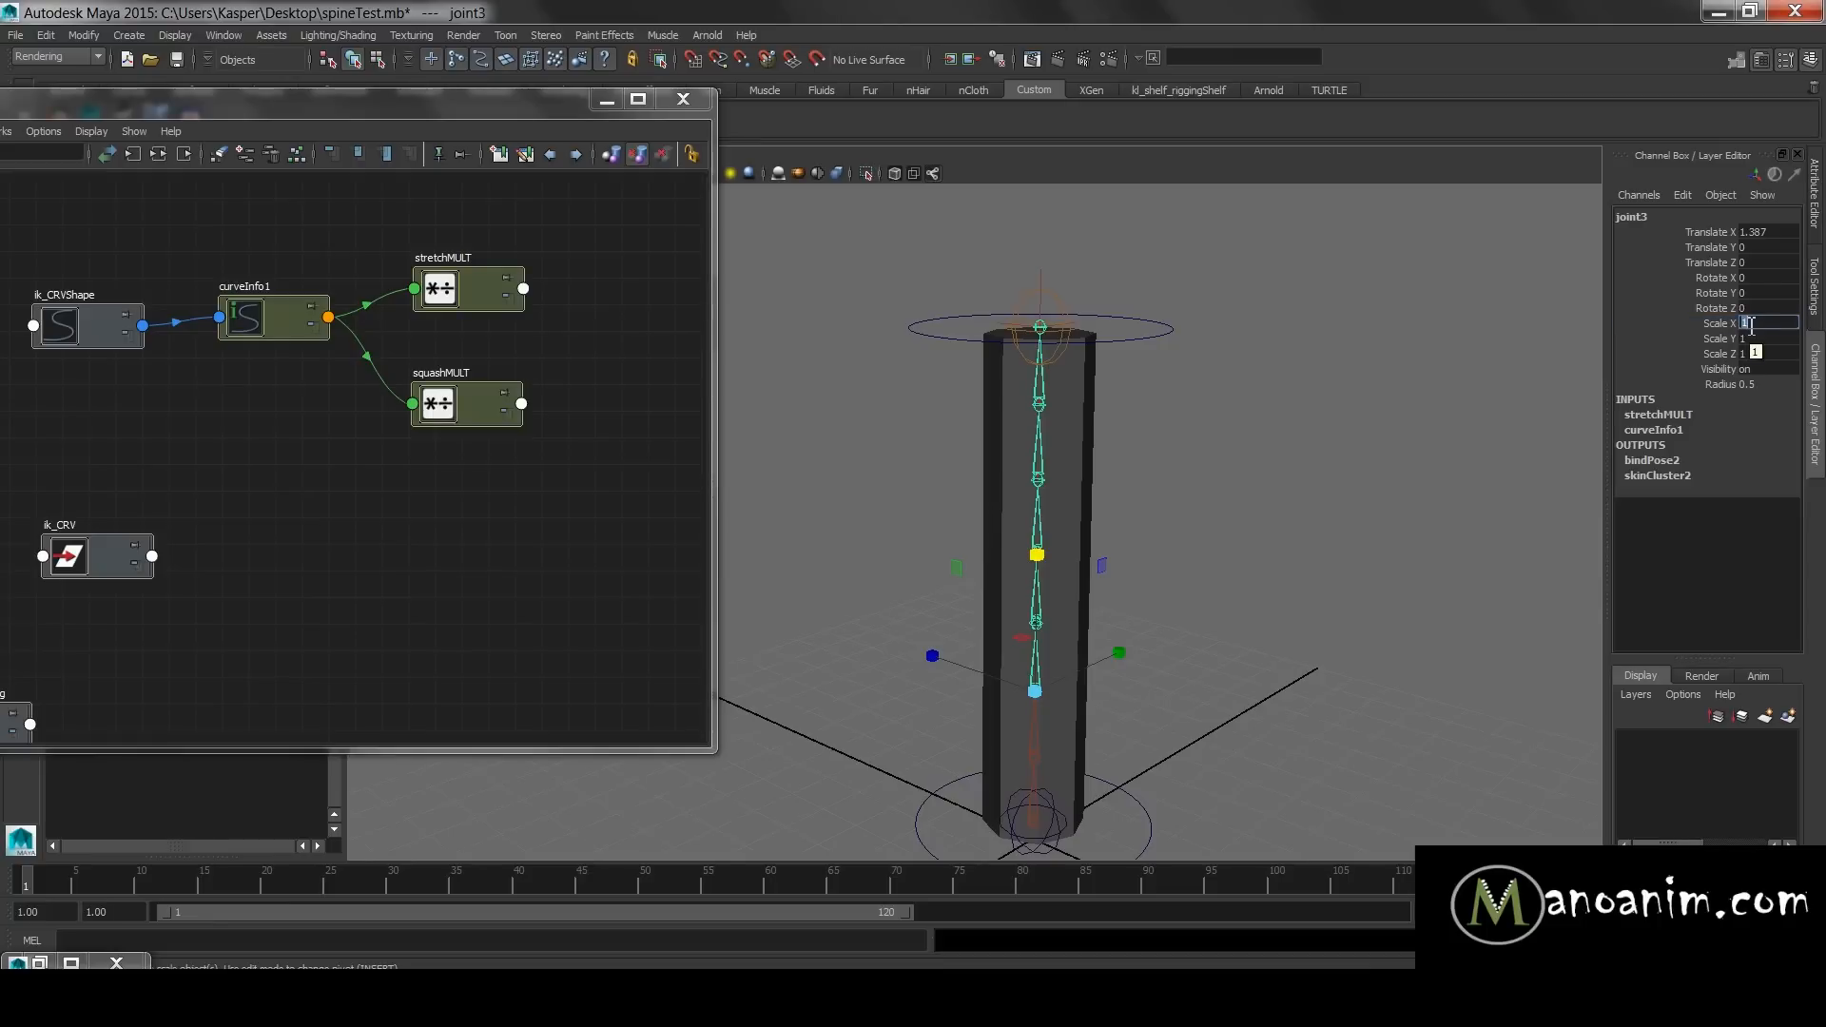
- Add a keyable float attribute expA with a default of 1.25 to topCTRL1
click(1683, 195)
click(1694, 341)
drag(472, 265, 542, 241)
click(513, 313)
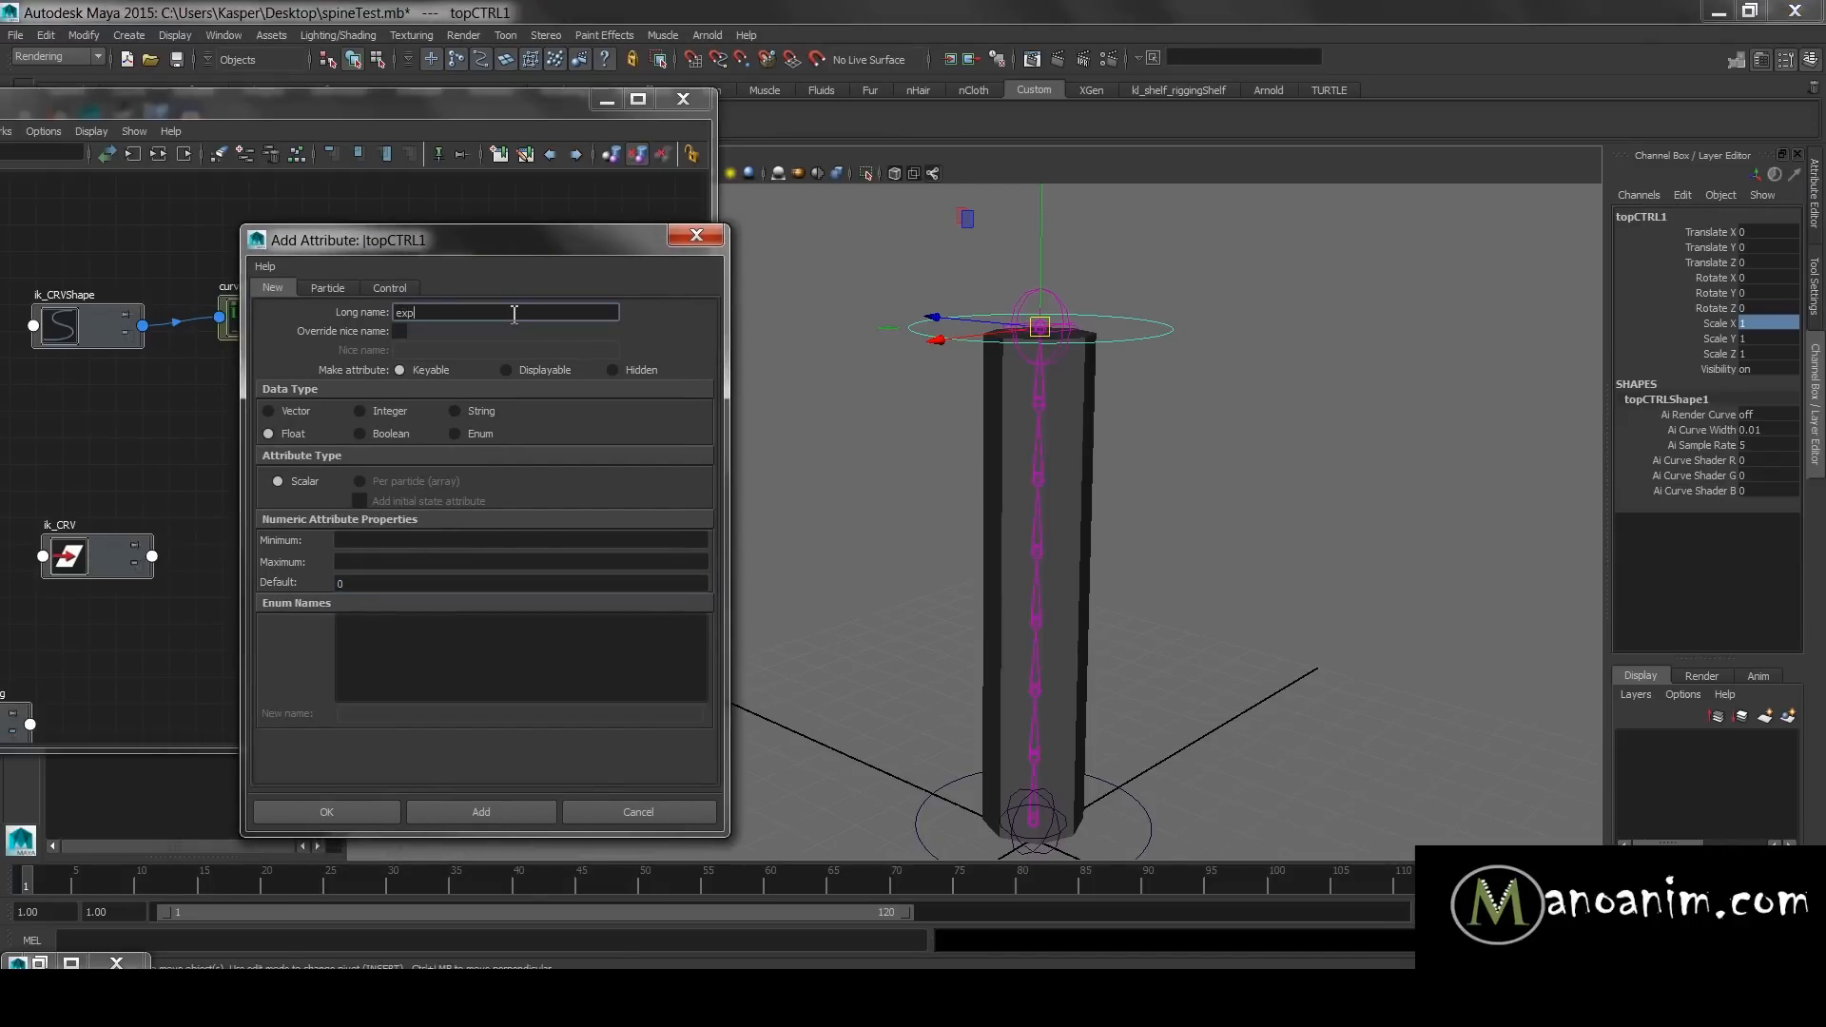
key(Tab)
key(Tab)
click(513, 314)
click(357, 583)
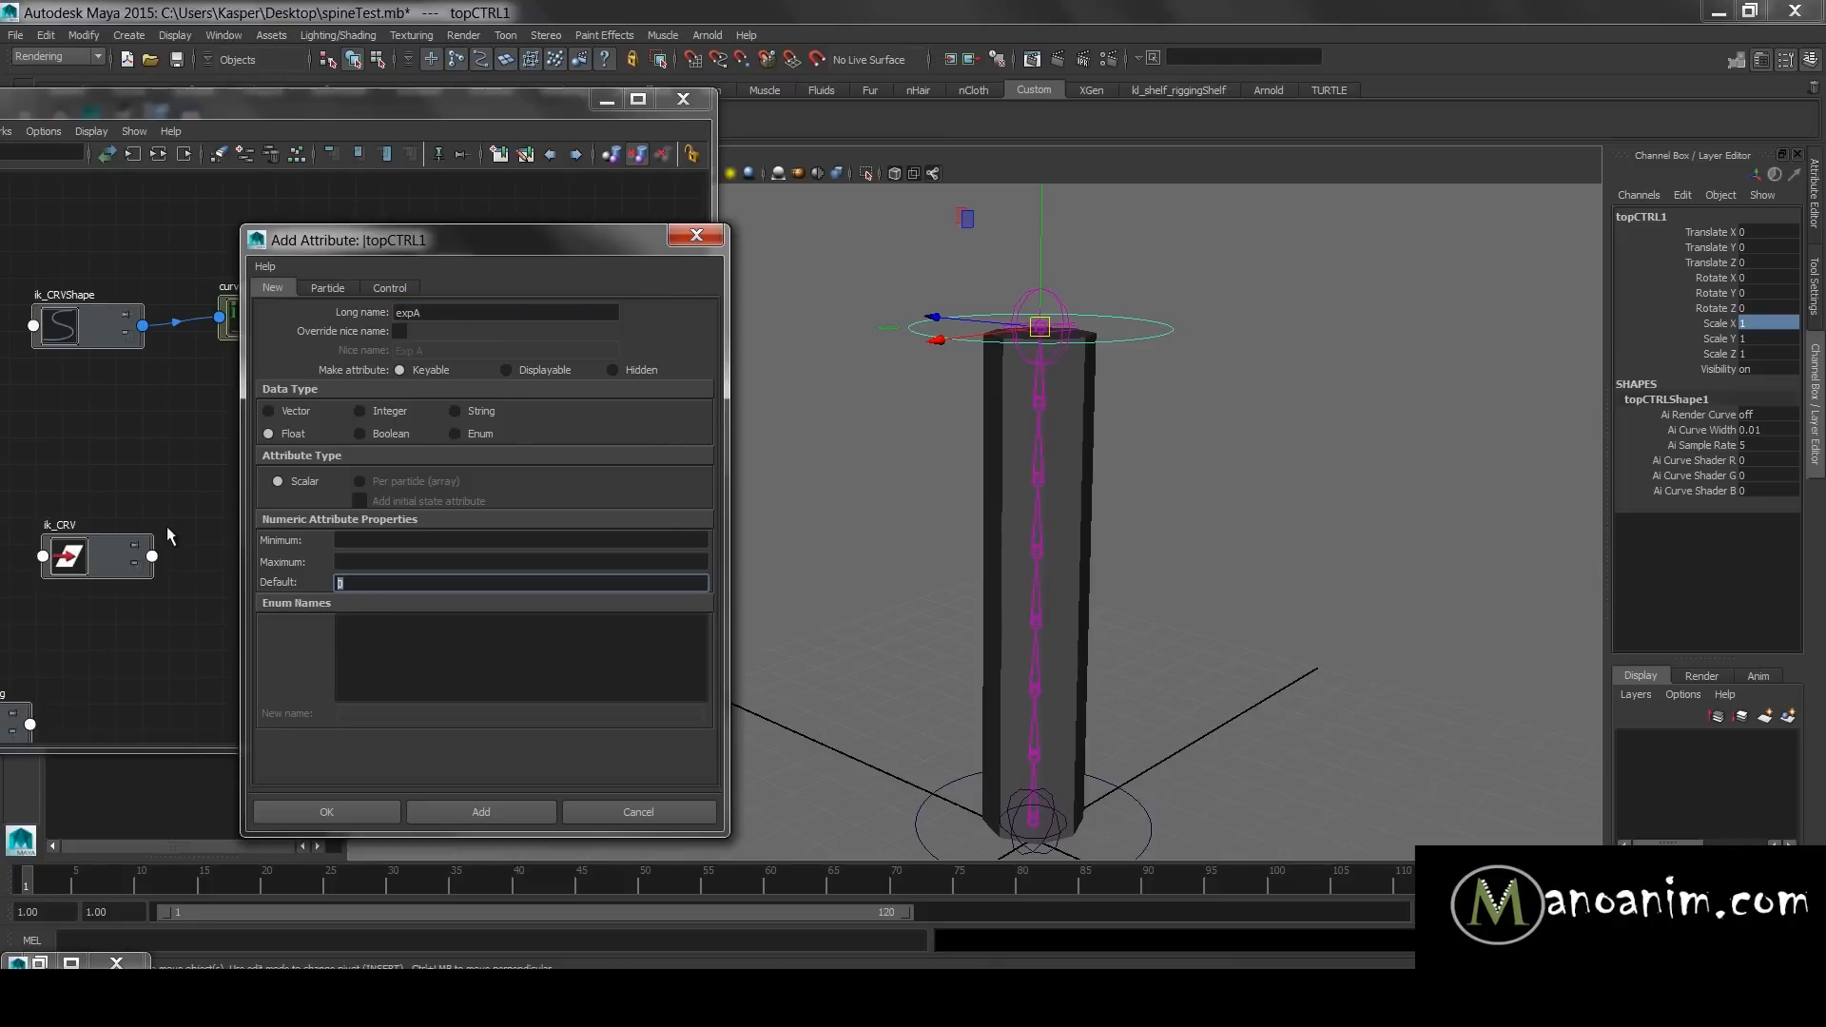
text(1.25)
key(Tab)
click(550, 809)
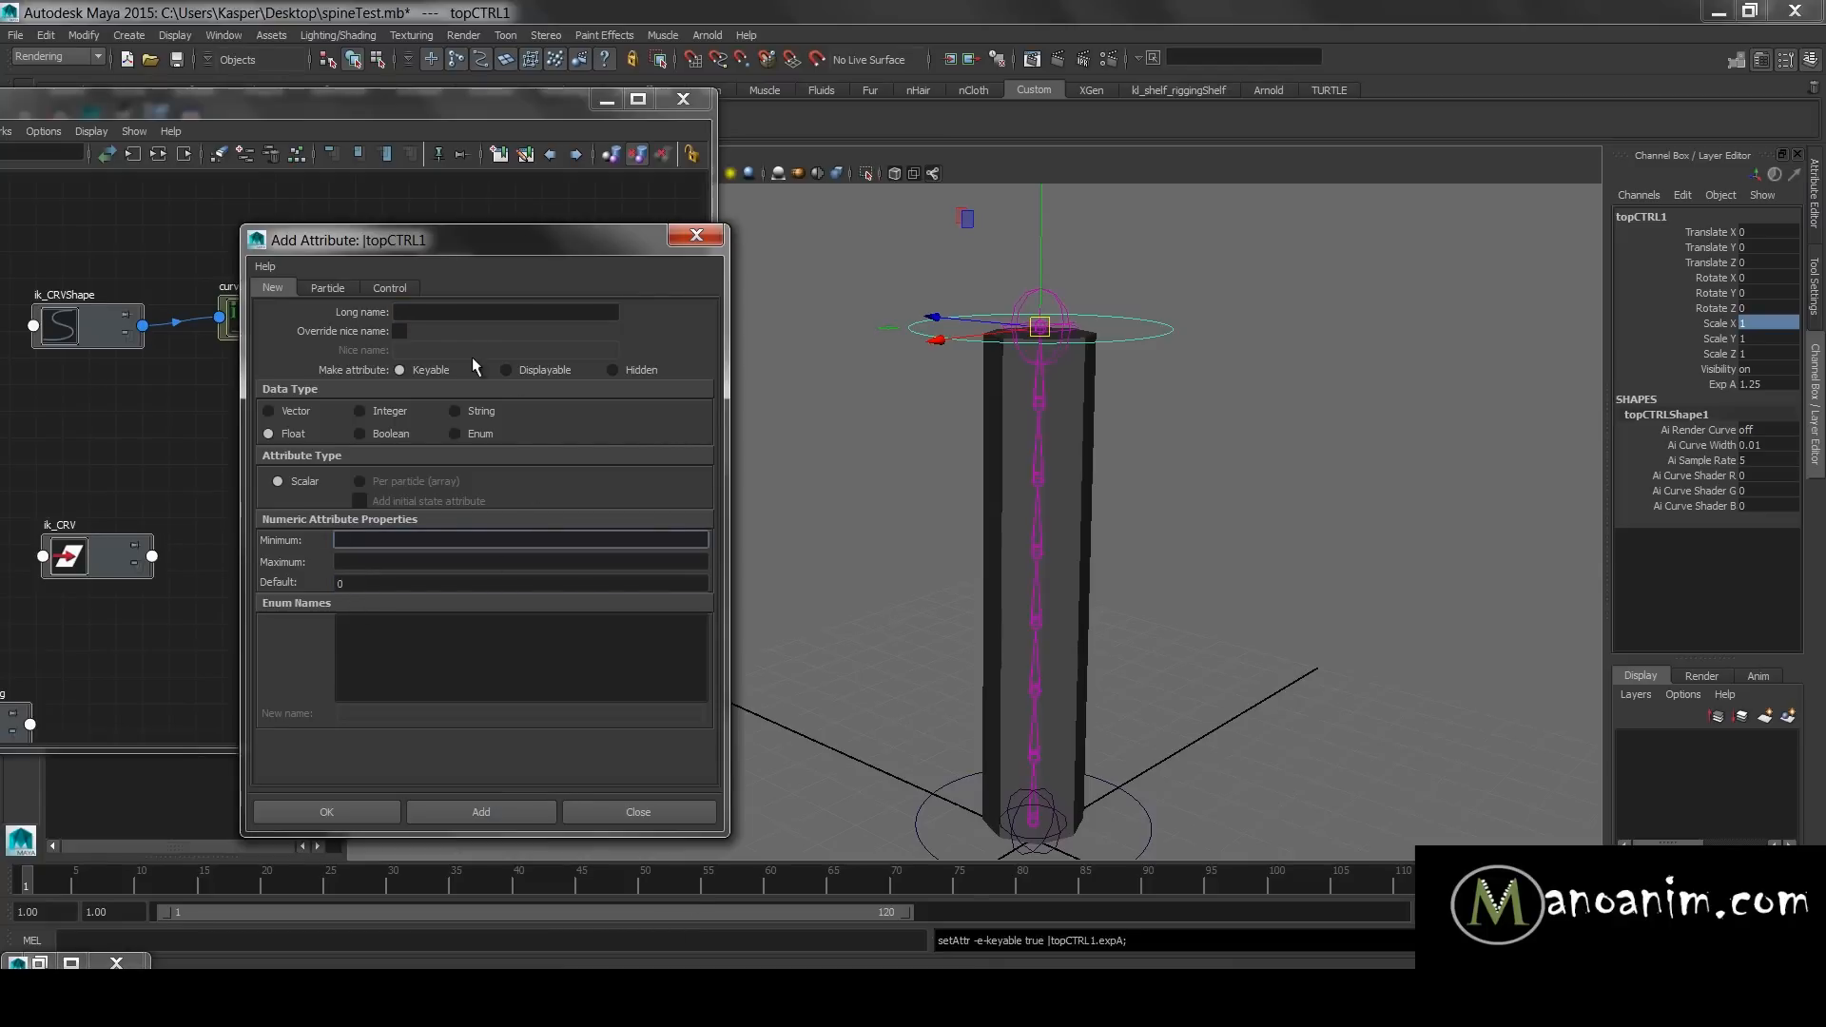
- Add a keyable float attribute expB with a default of 1.5 to topCTRL1
click(481, 314)
key(Tab)
key(Tab)
key(Tab)
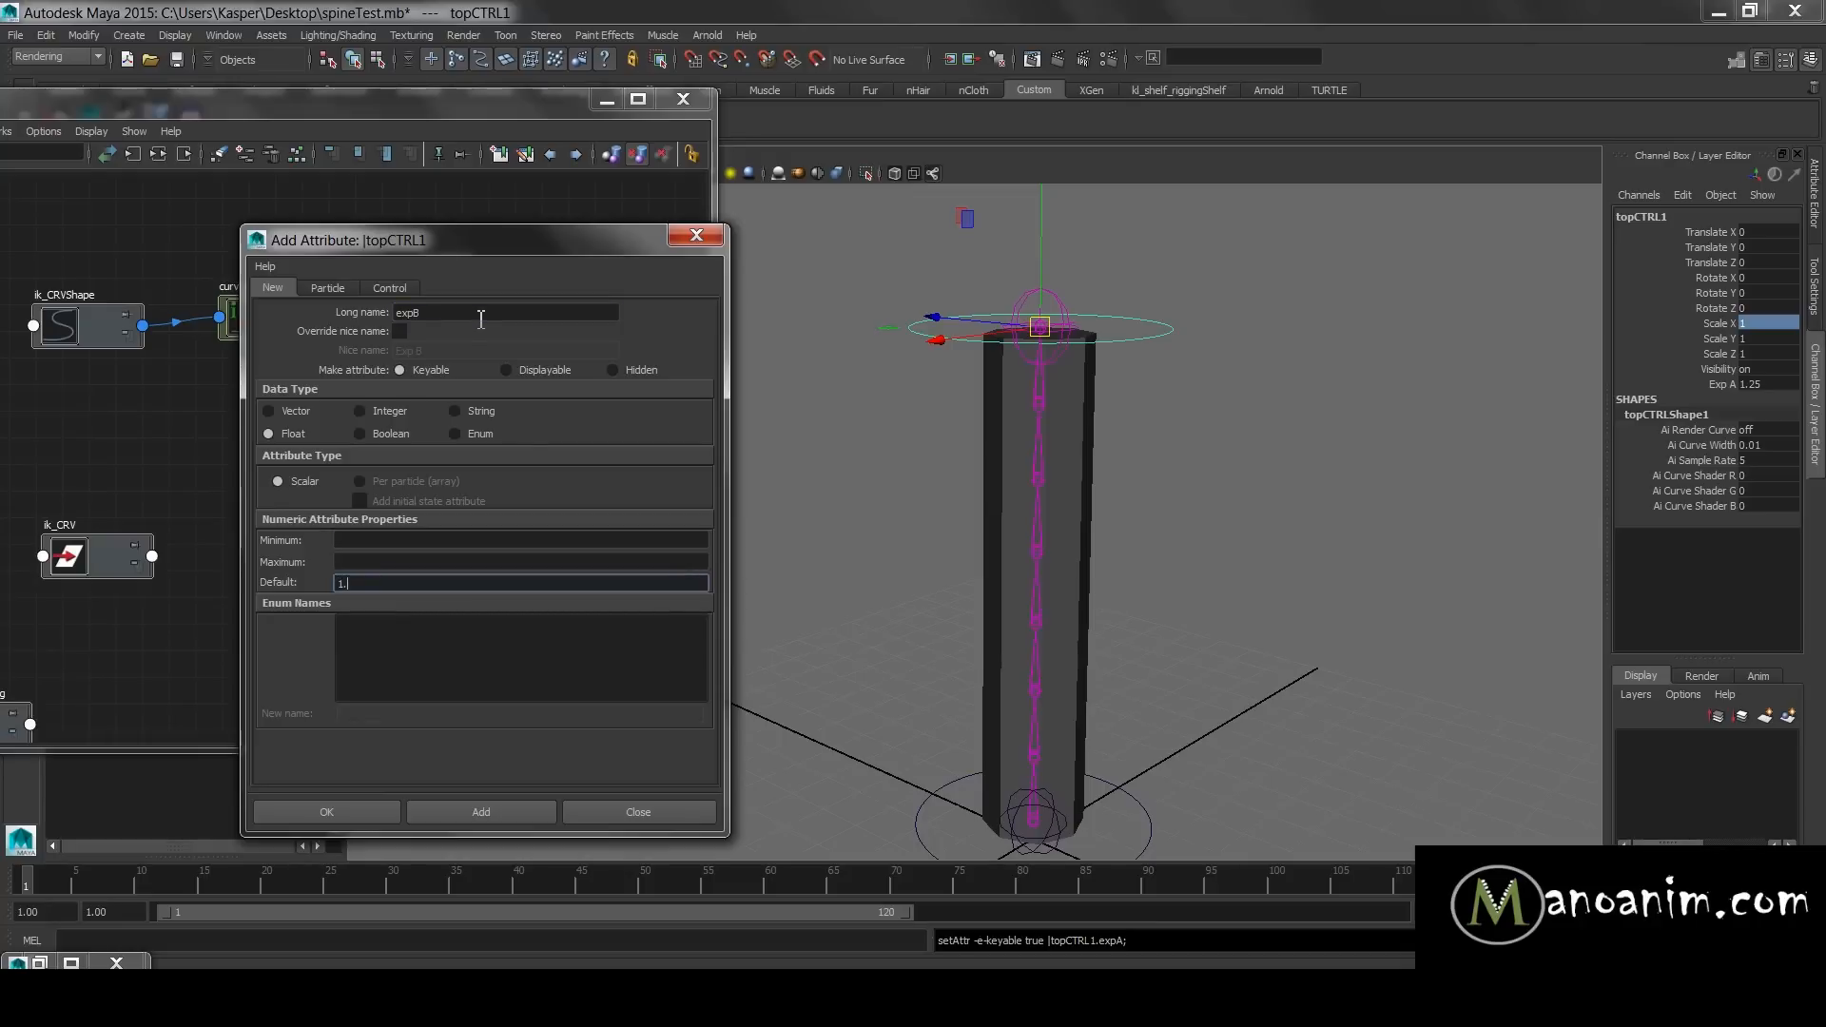
click(466, 815)
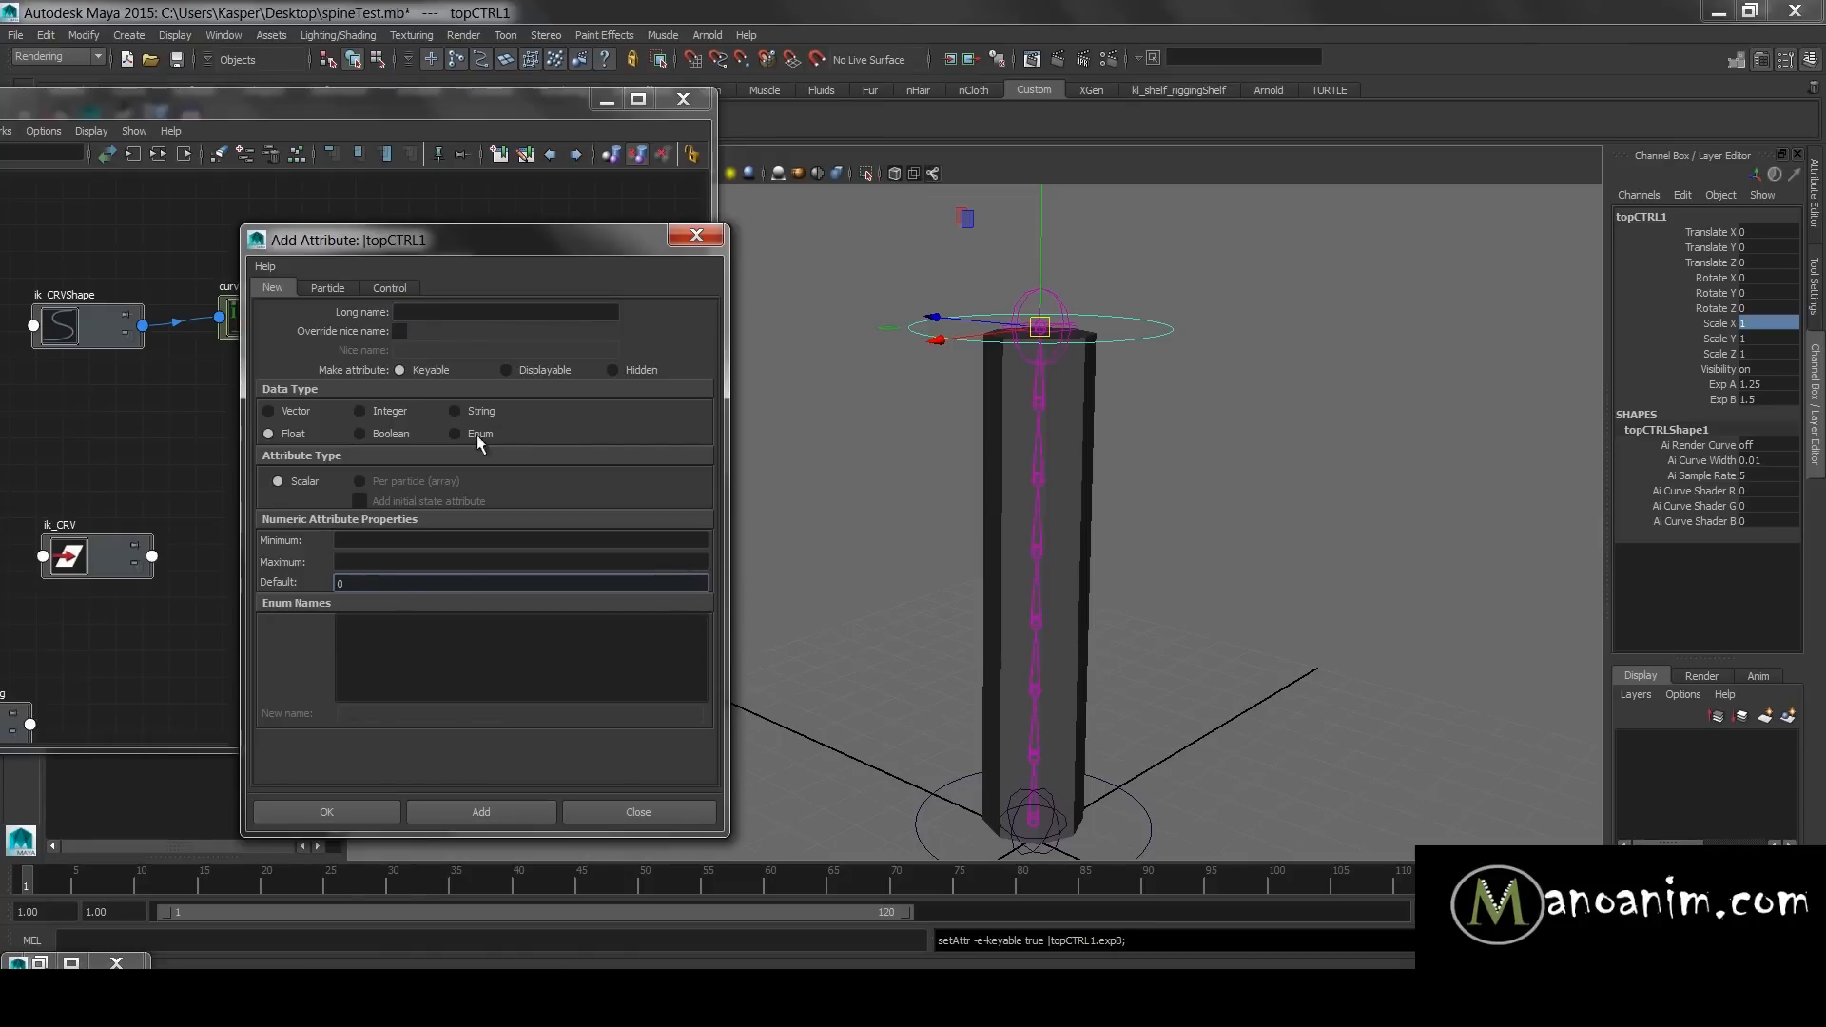
- Add a keyable float attribute expC with a default of 1.25 to topCTRL1 and close the Add Attribute dialog
click(484, 310)
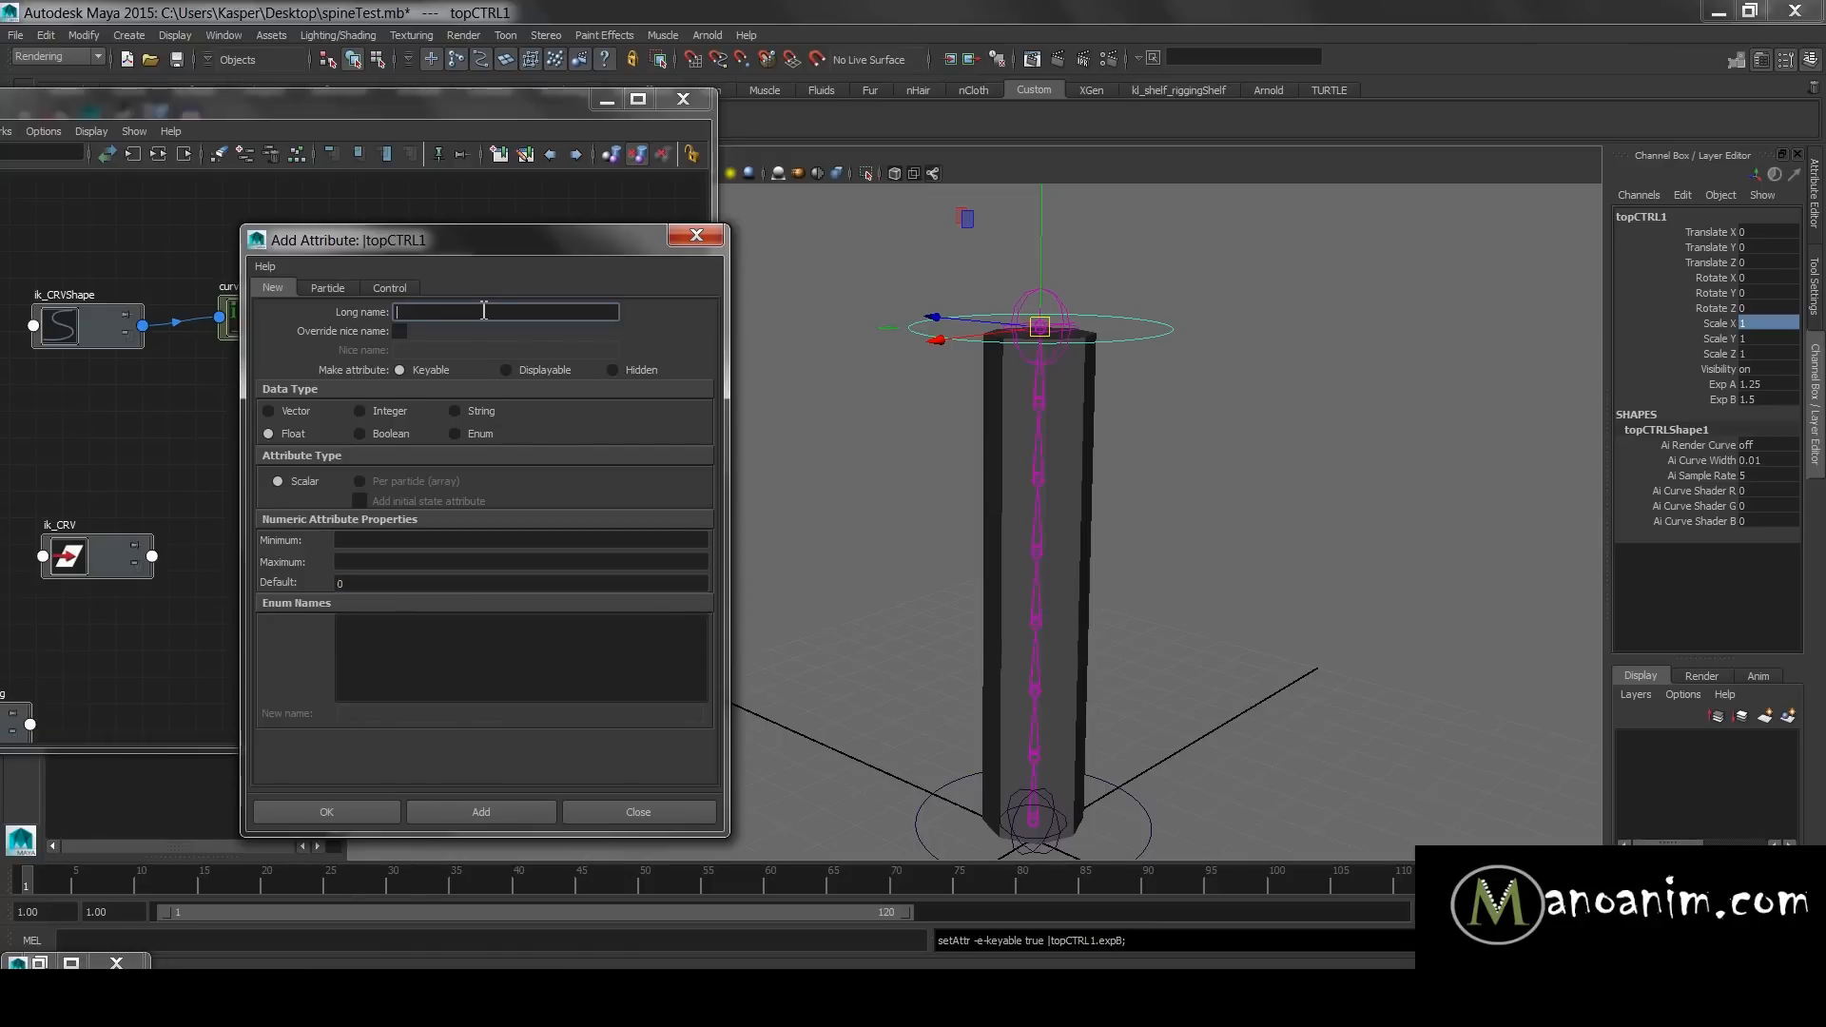
key(Tab)
key(Tab)
key(Tab)
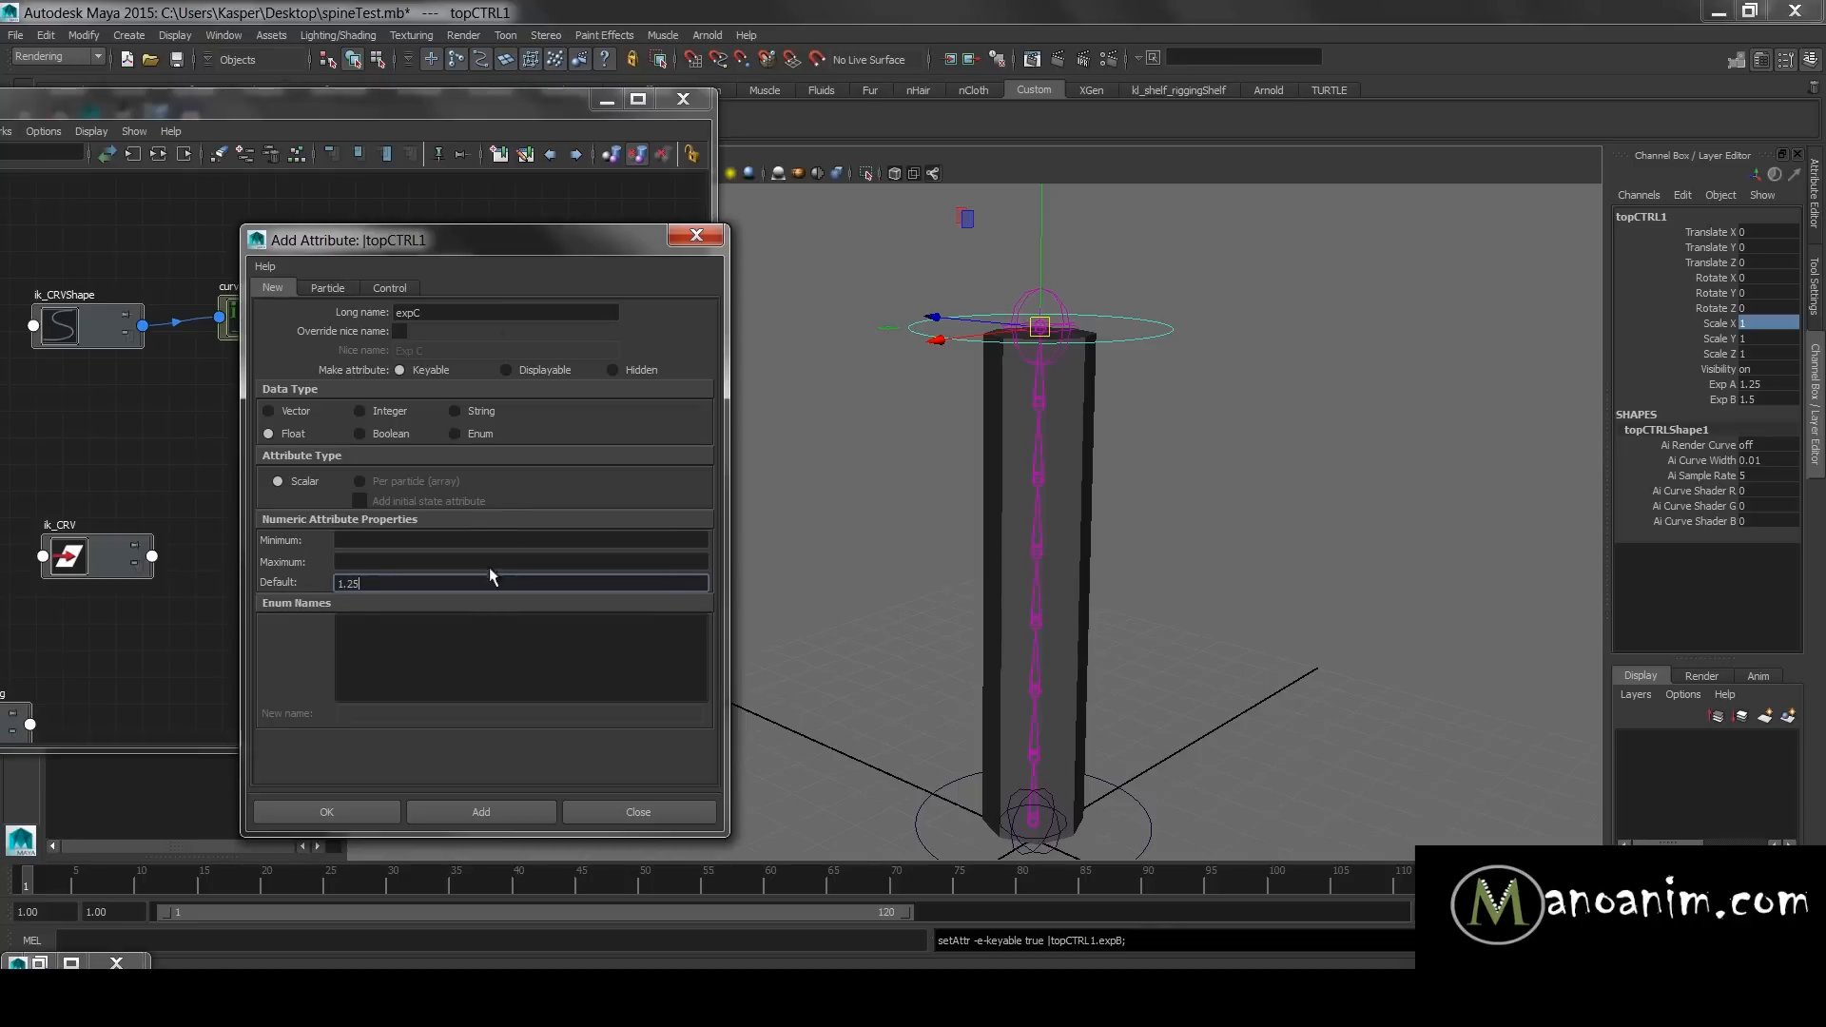
click(506, 810)
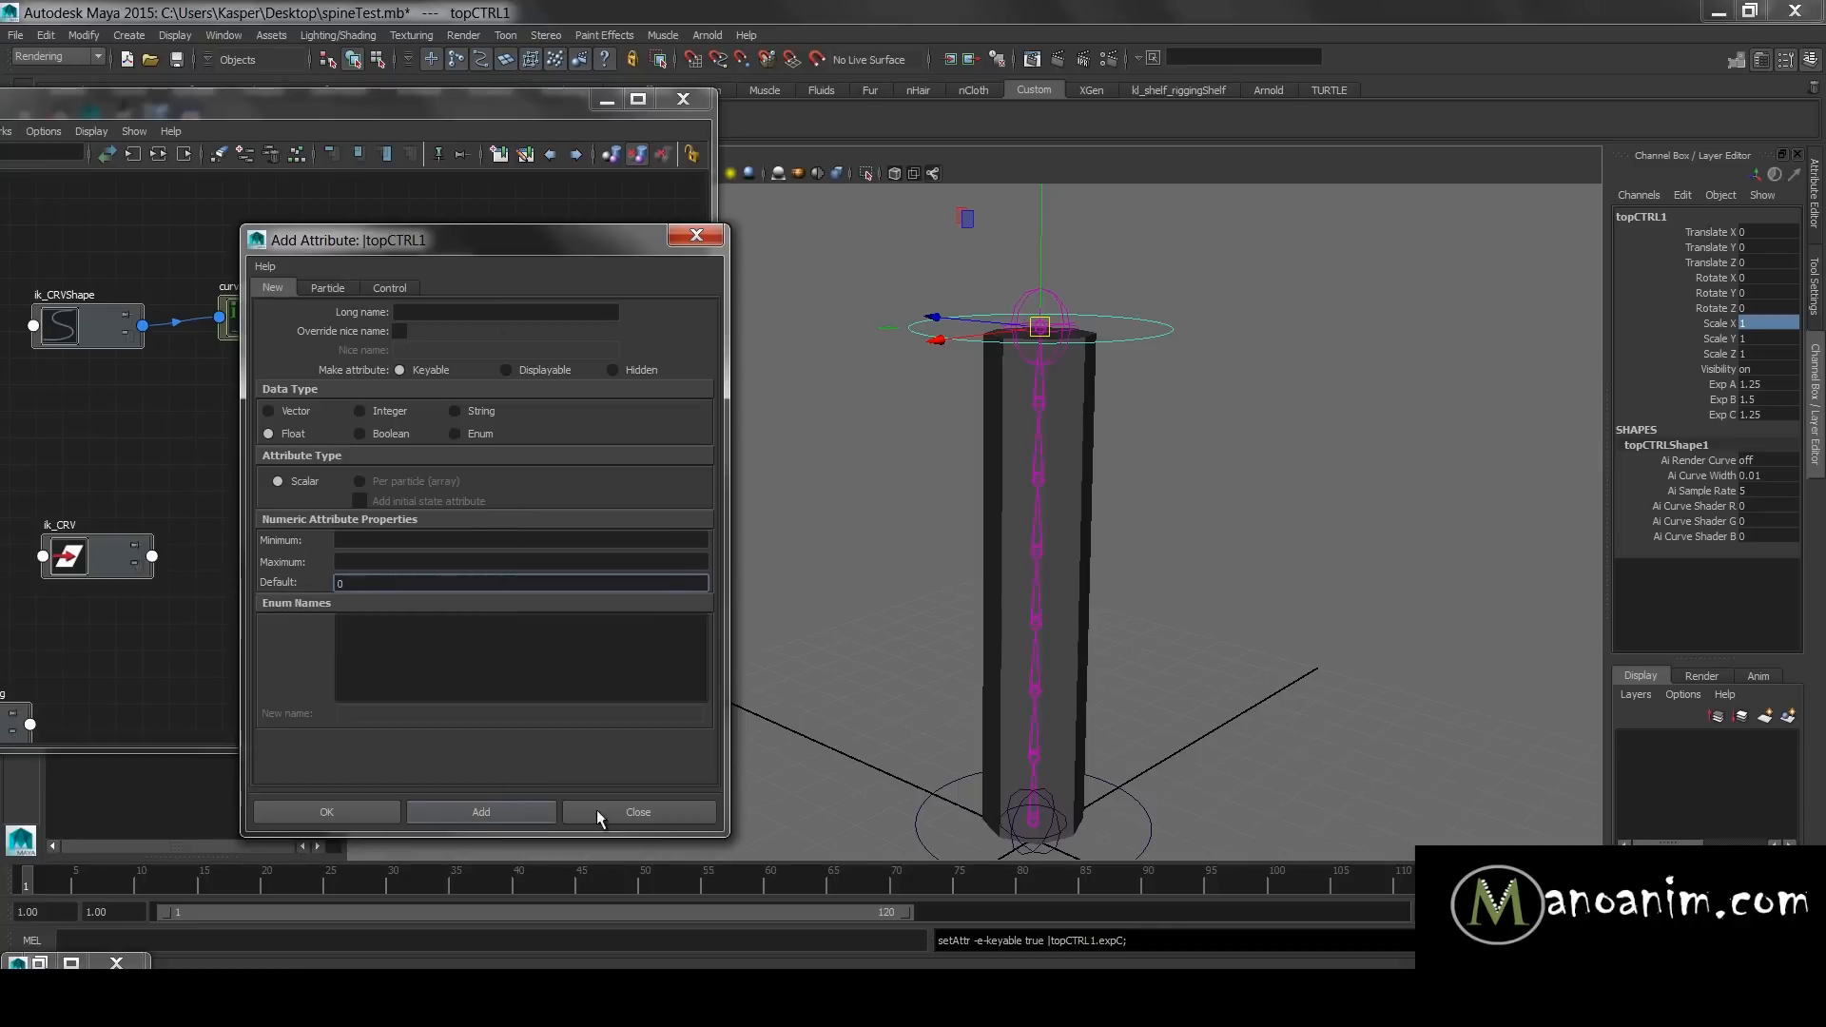
click(703, 819)
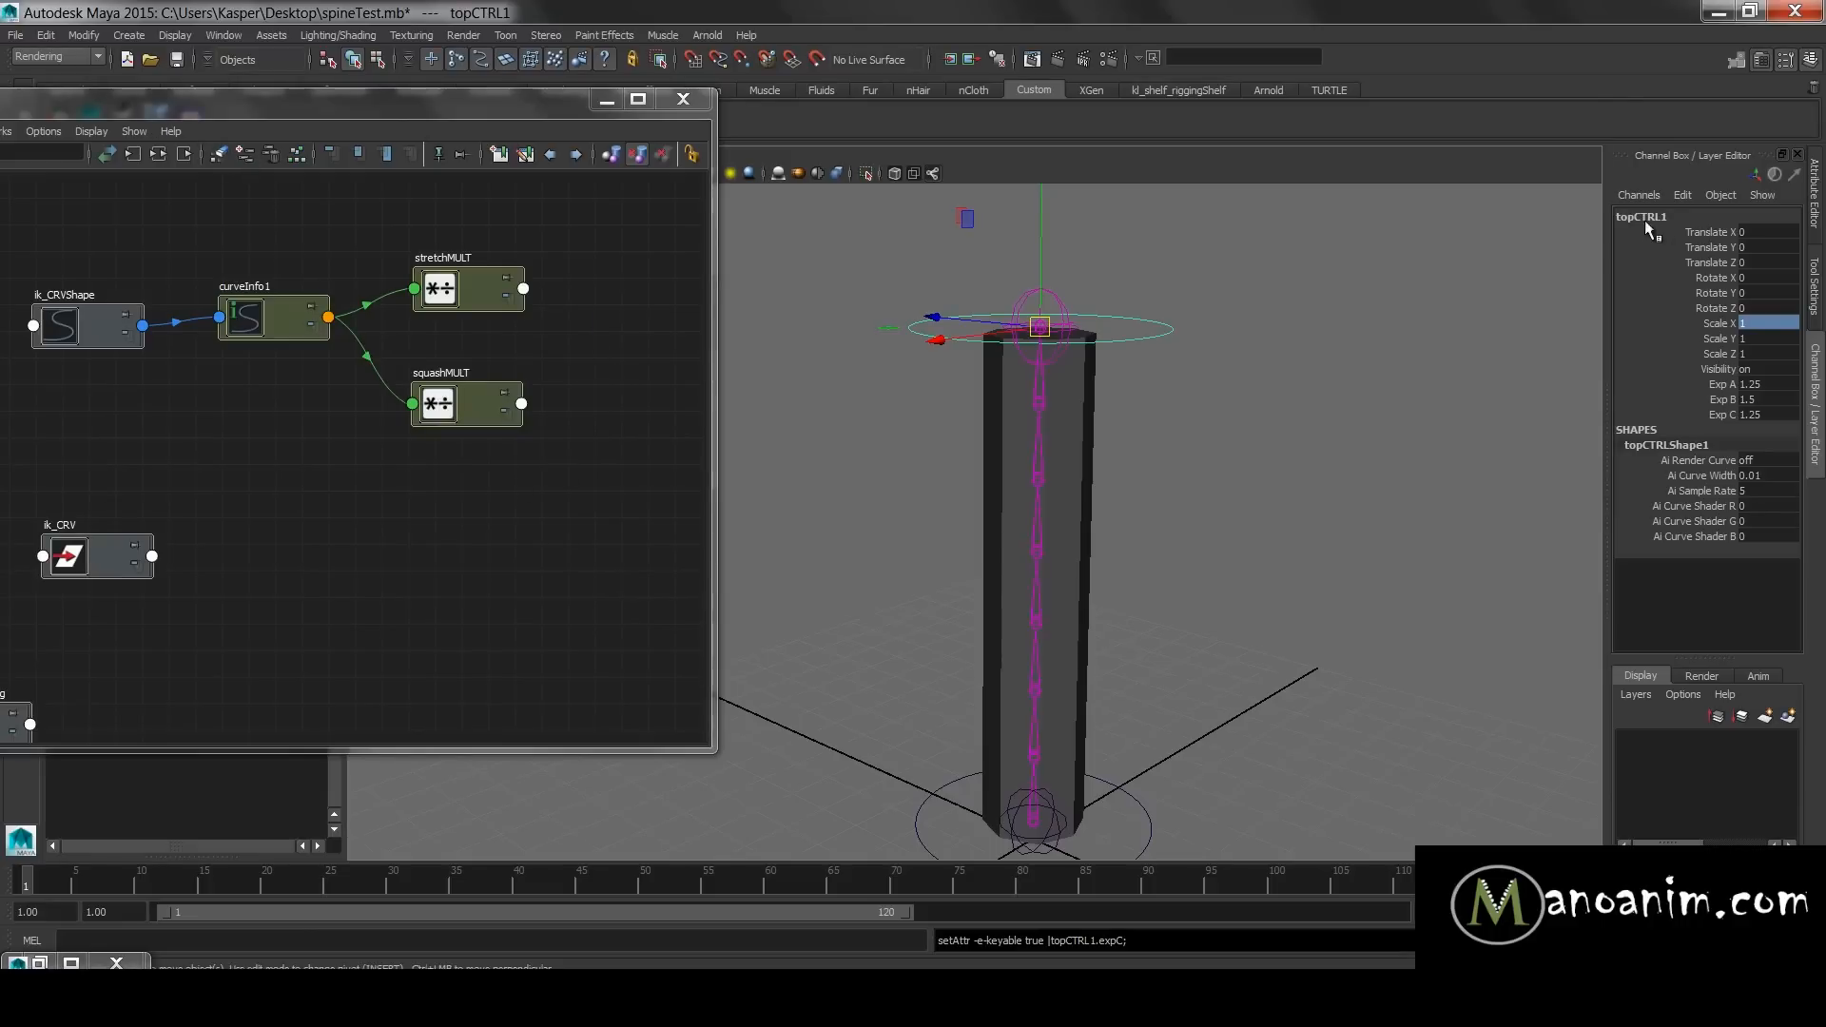
- Add topCTRL1 to the Node Editor graph and move its topCTRLShape1 node aside, below curveInfo1
click(249, 154)
scroll(493, 561, up, 1)
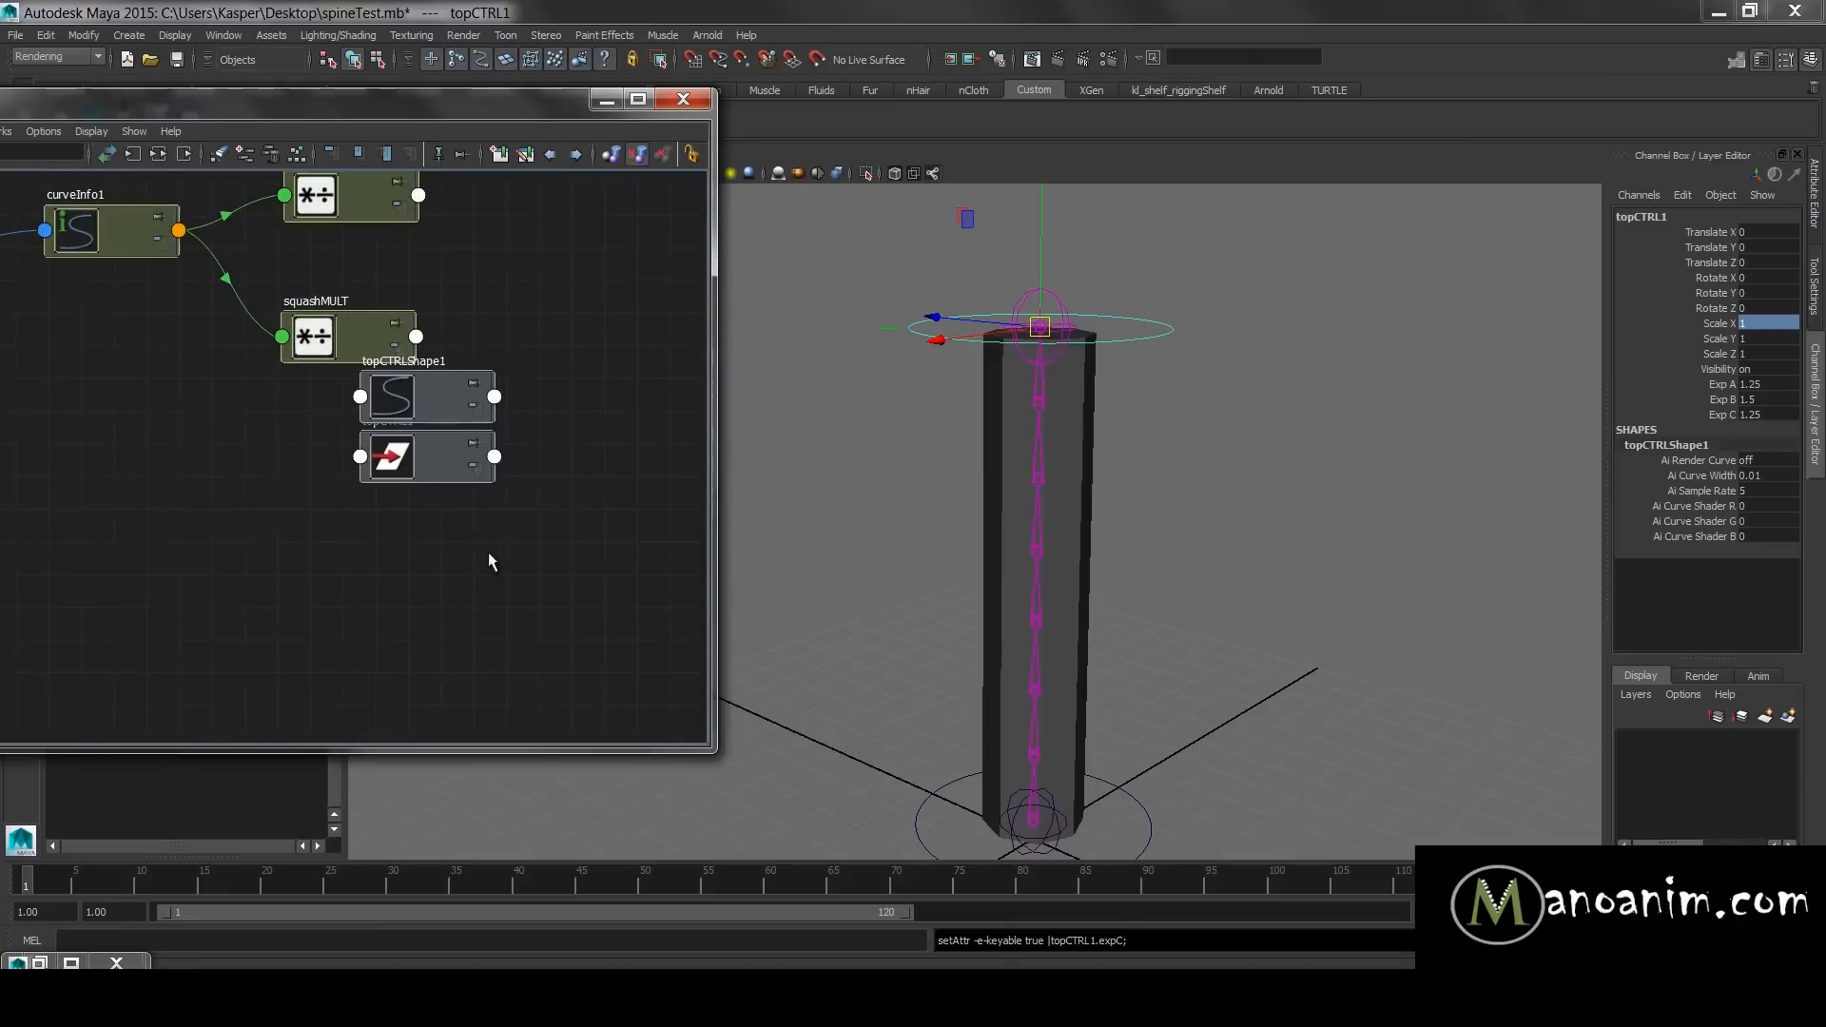
drag(432, 411, 19, 439)
click(280, 504)
alt+middle_drag(265, 496, 335, 492)
drag(277, 556, 297, 492)
click(97, 409)
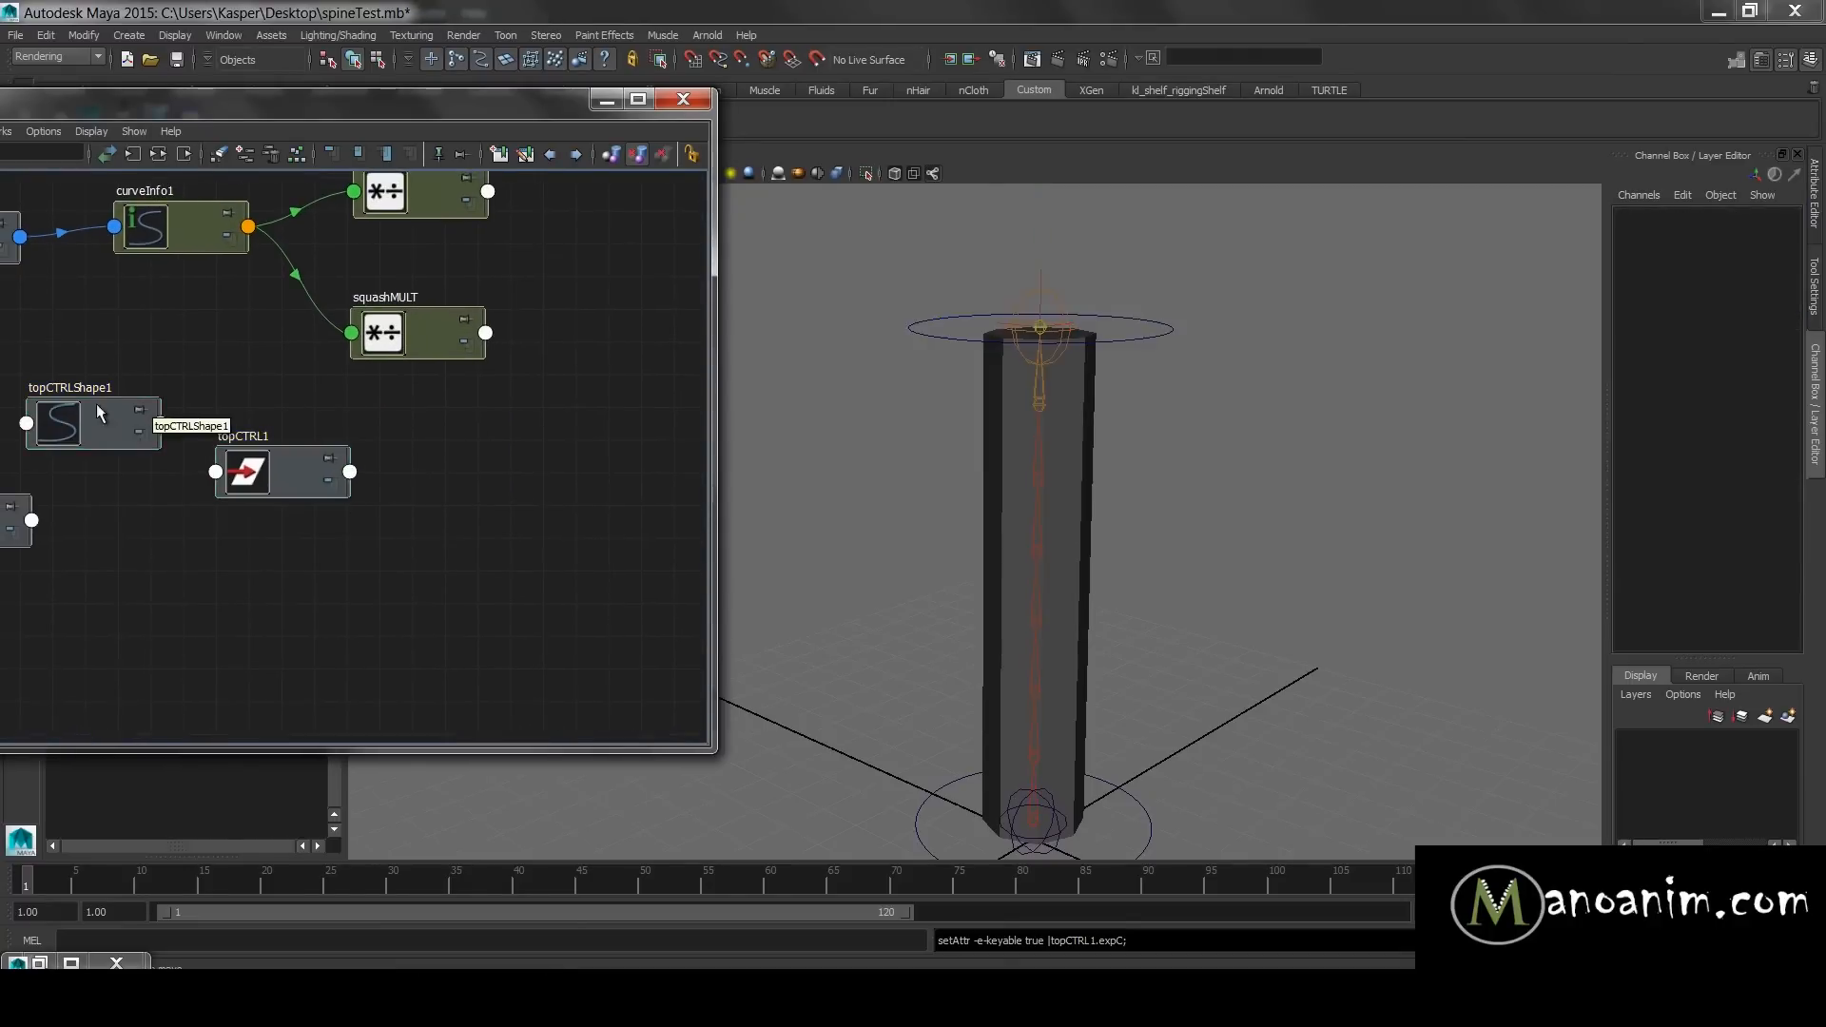
drag(99, 412, 36, 430)
- Position the topCTRL1 node below squashMULT and lower squashMULT farther from stretchMULT in the graph
click(493, 431)
drag(307, 475, 354, 586)
click(469, 422)
click(535, 424)
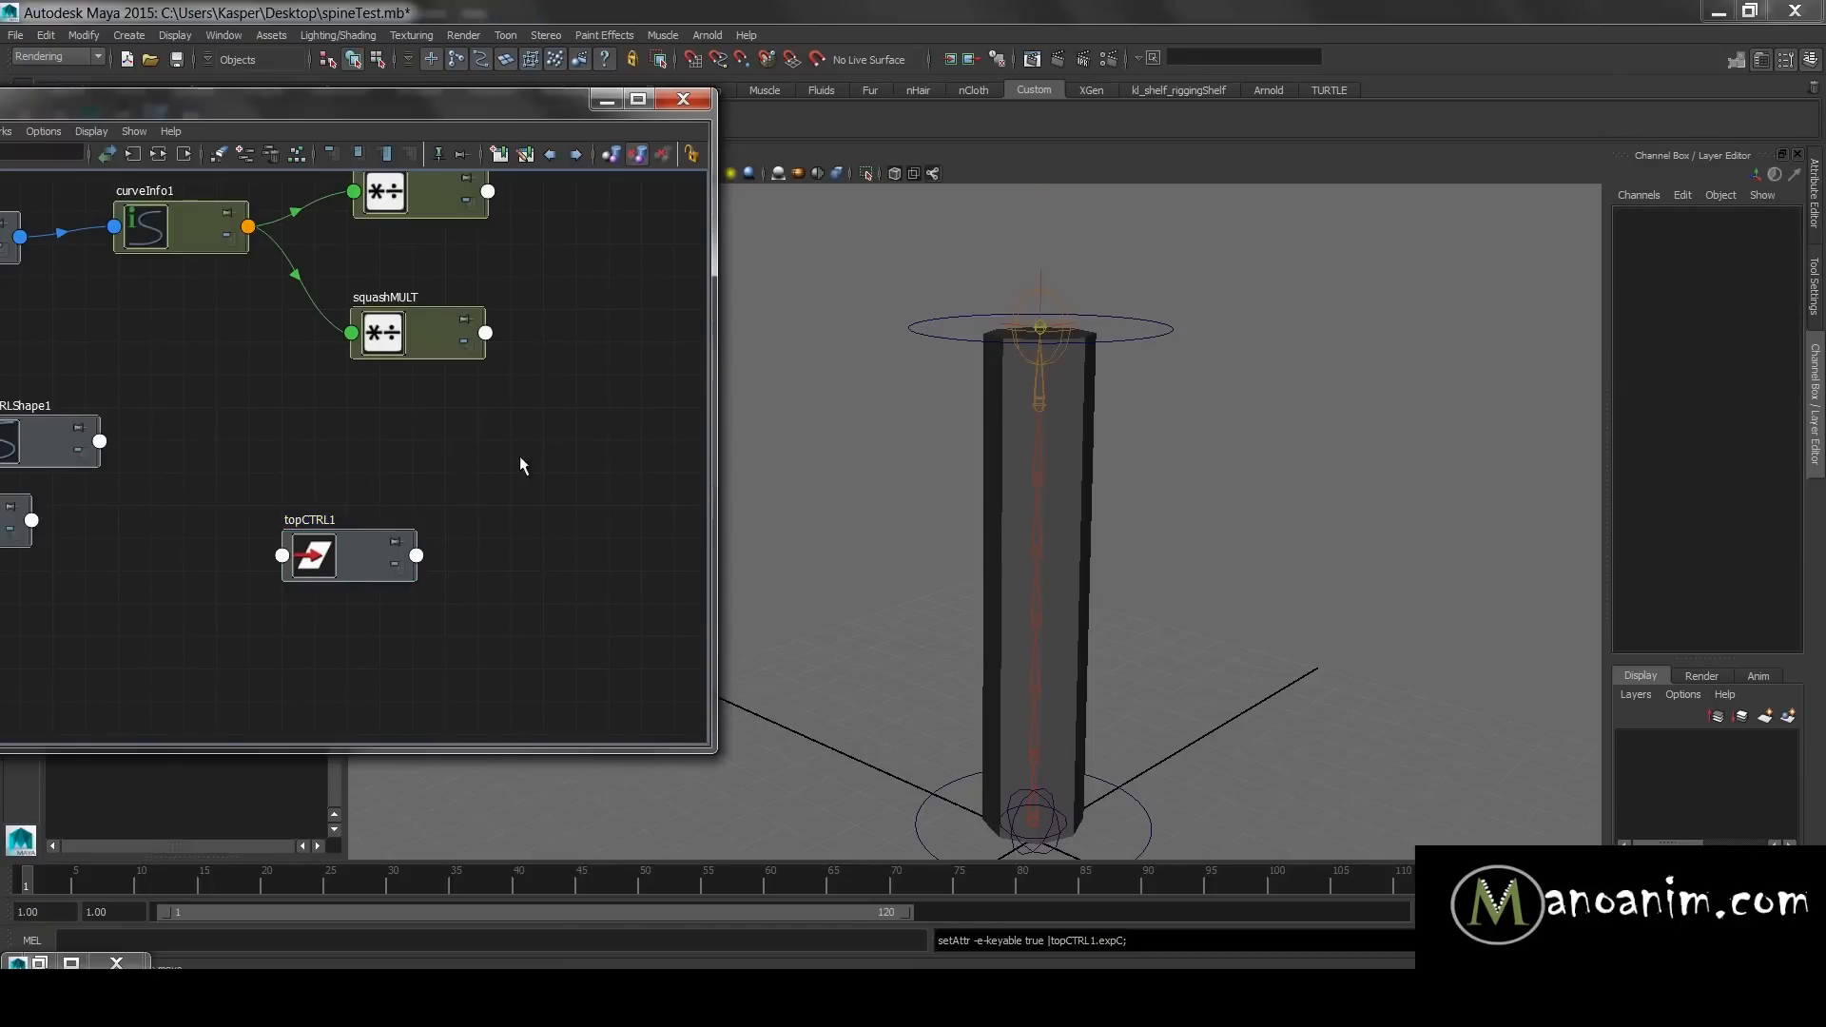
alt+middle_drag(520, 457, 494, 459)
scroll(494, 458, down, 1)
drag(385, 349, 357, 393)
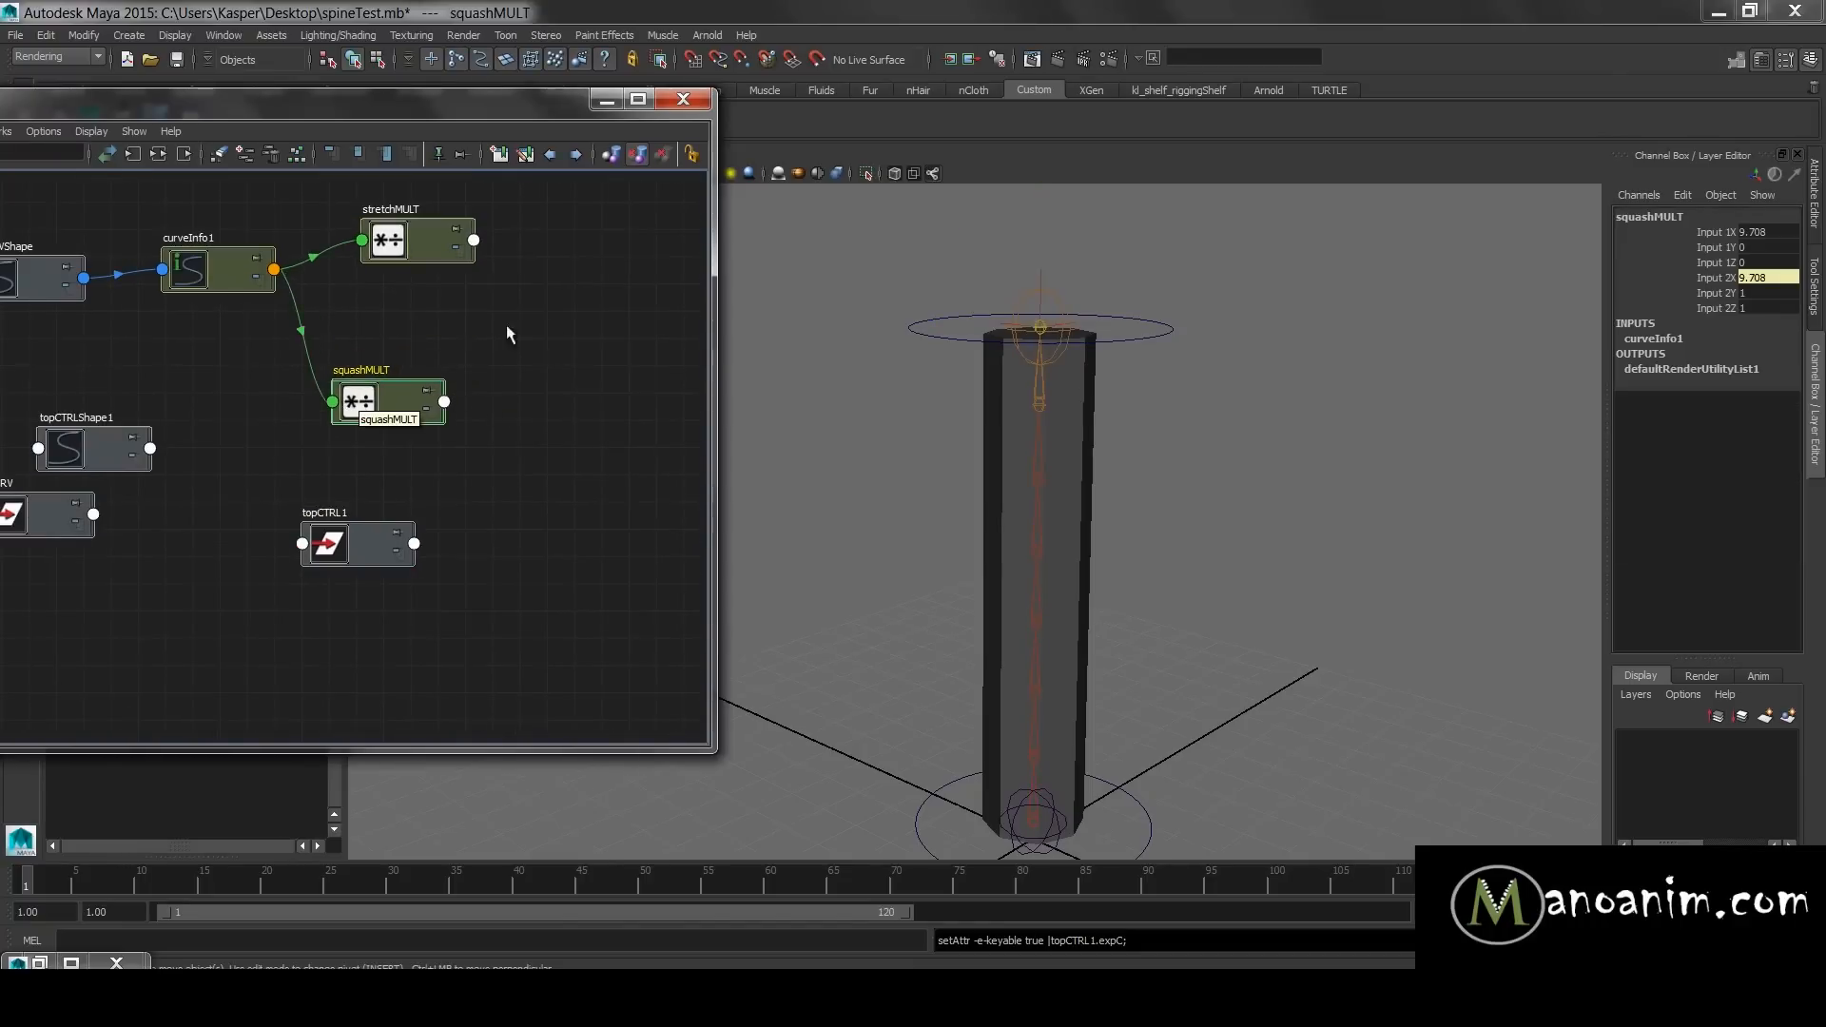
click(502, 447)
click(424, 402)
- Create a multiplyDivide node in the Node Editor and place it beside topCTRL1
click(517, 432)
key(Tab)
text(multiplyDivide)
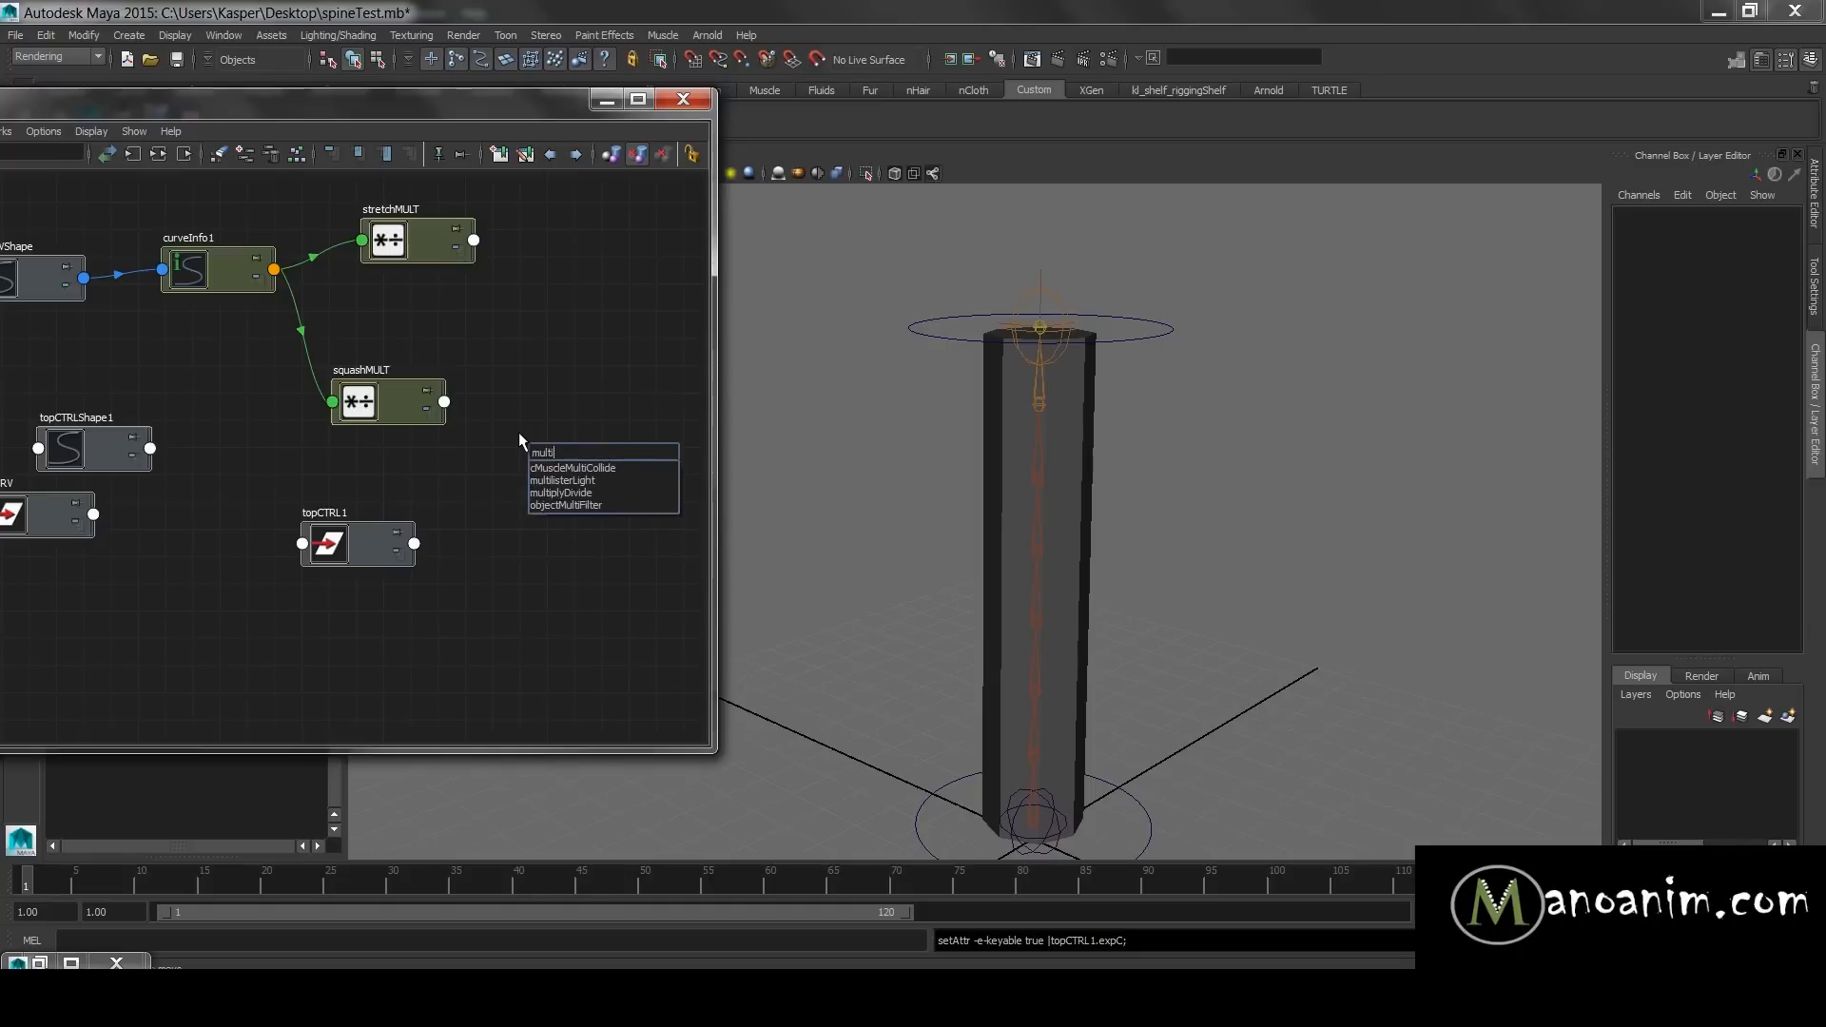
key(Return)
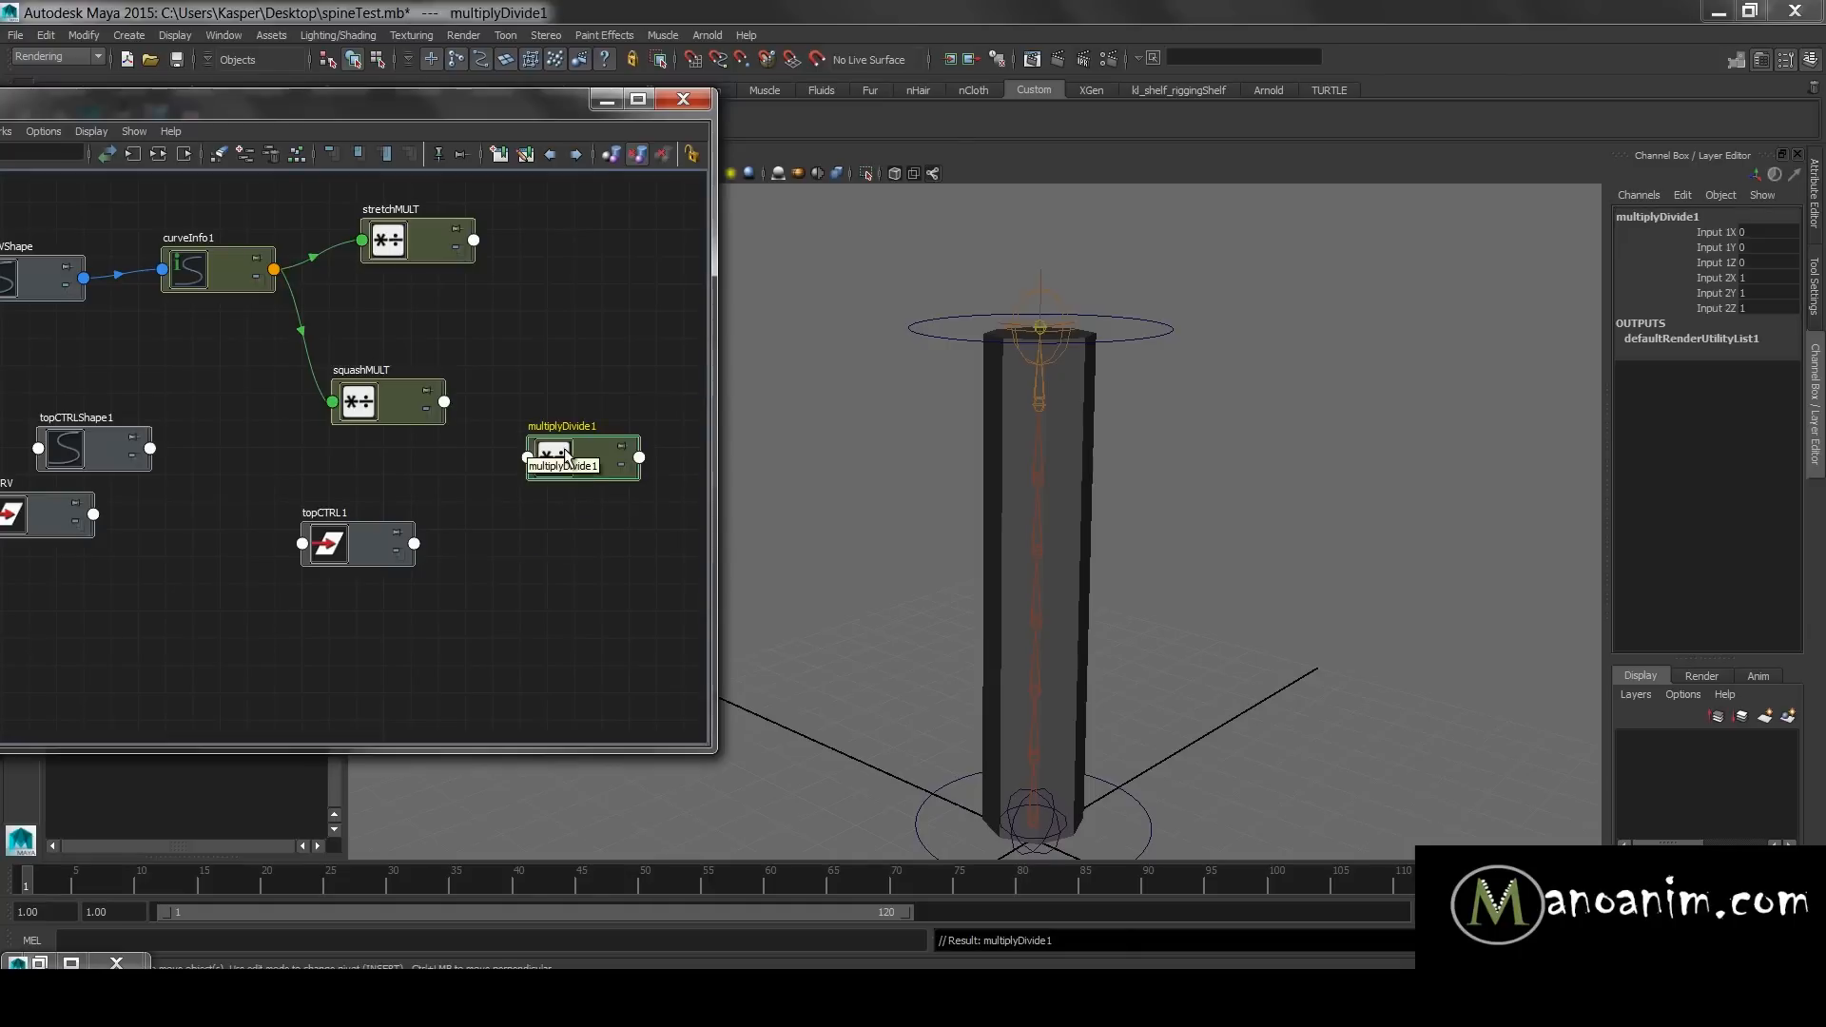
drag(601, 439, 571, 488)
click(488, 519)
- Set the new multiplyDivide node's operation to Power and rename the node A
double_click(550, 512)
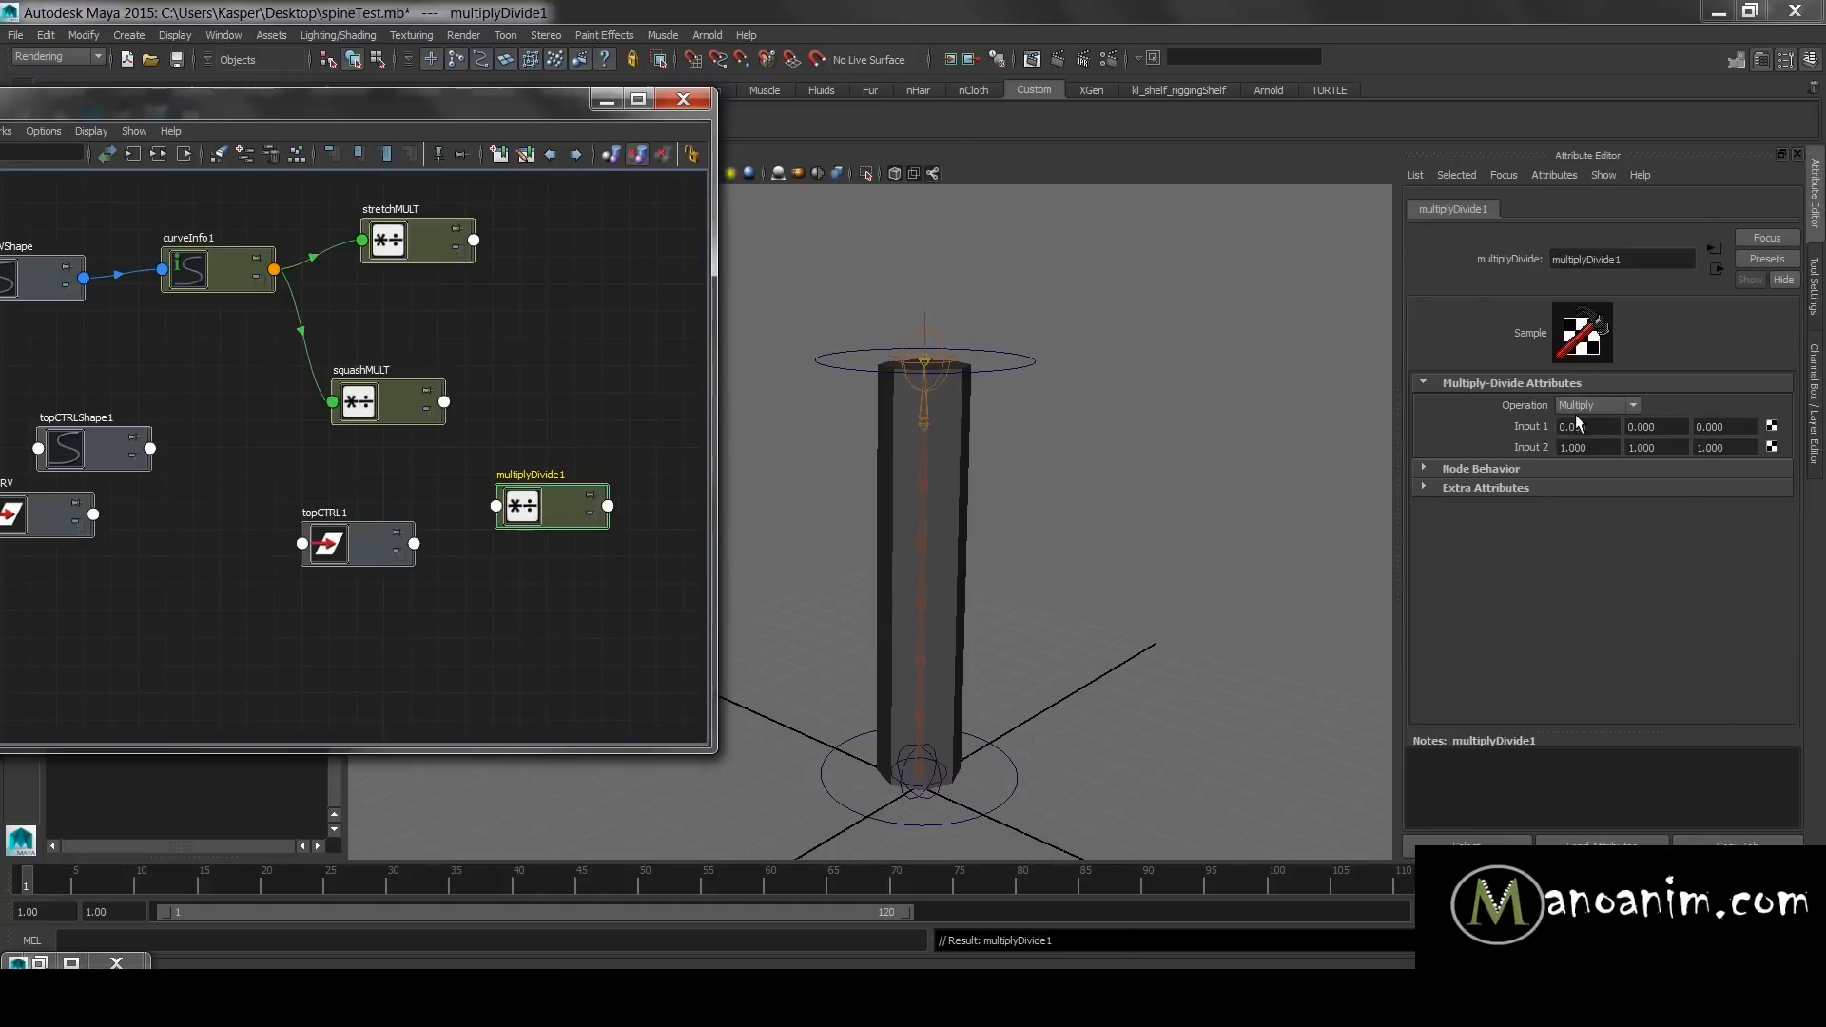
click(1596, 406)
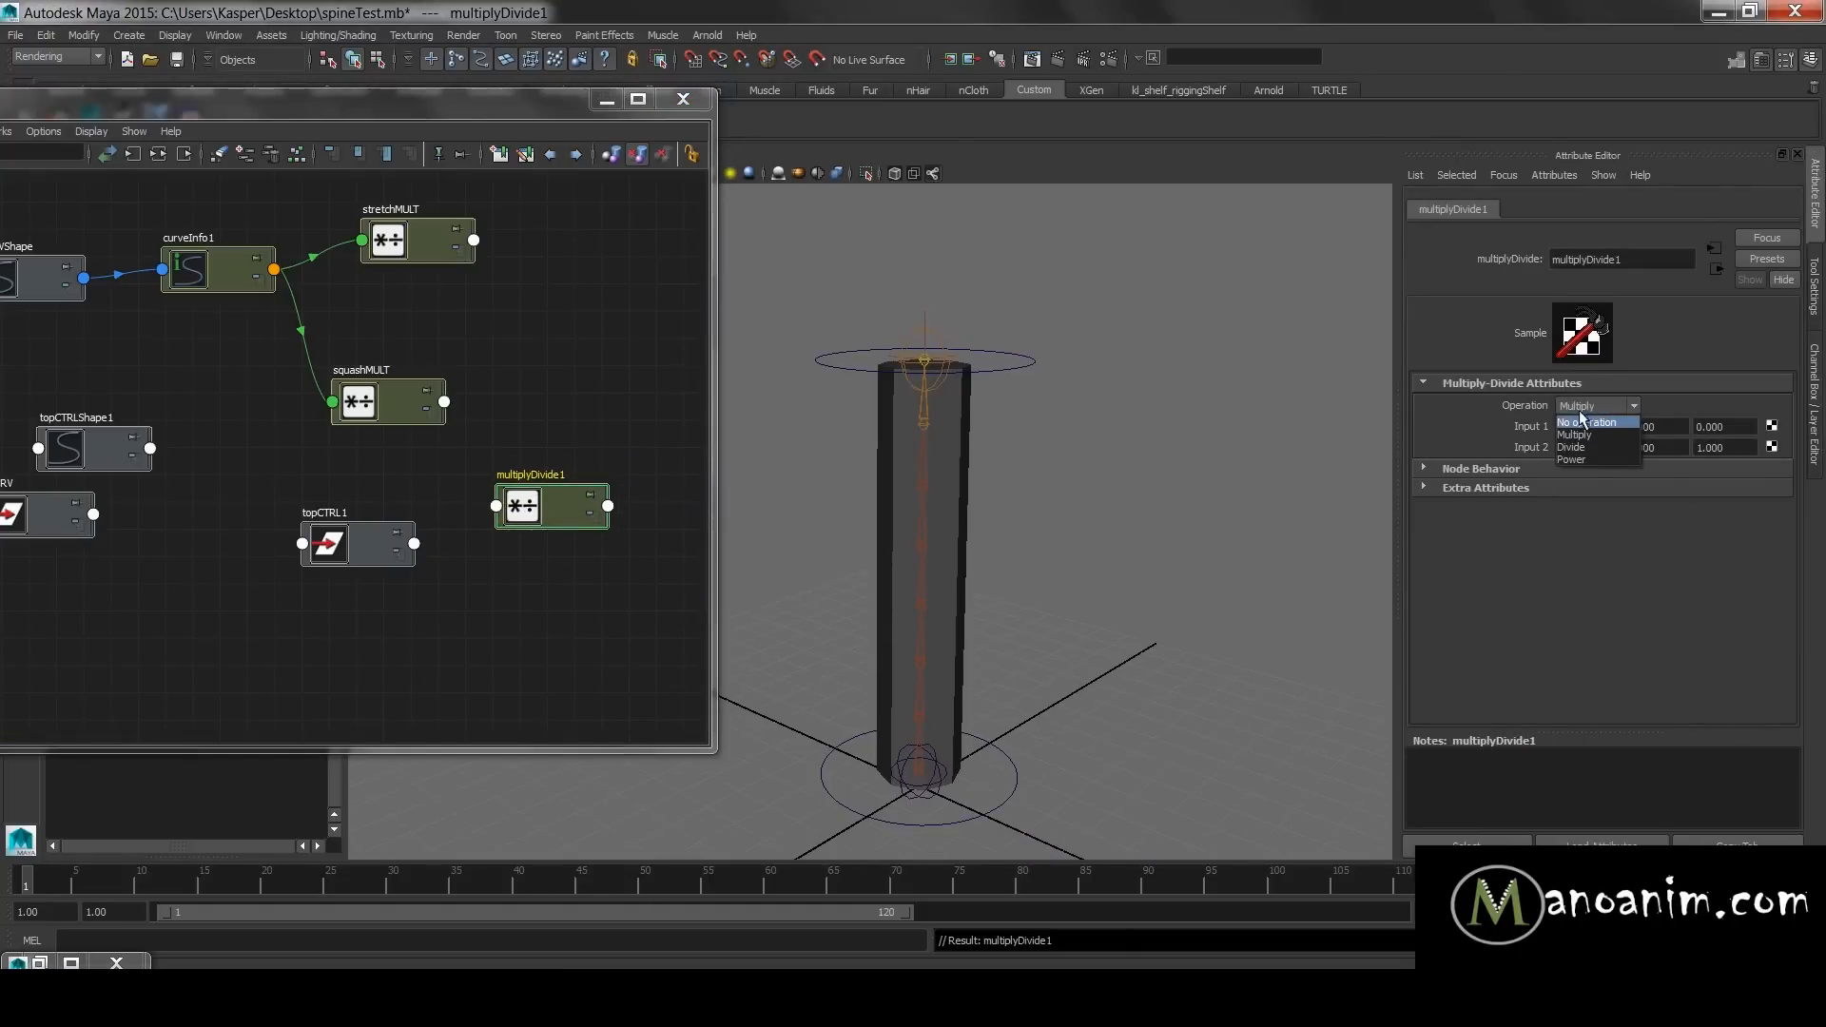
click(1594, 460)
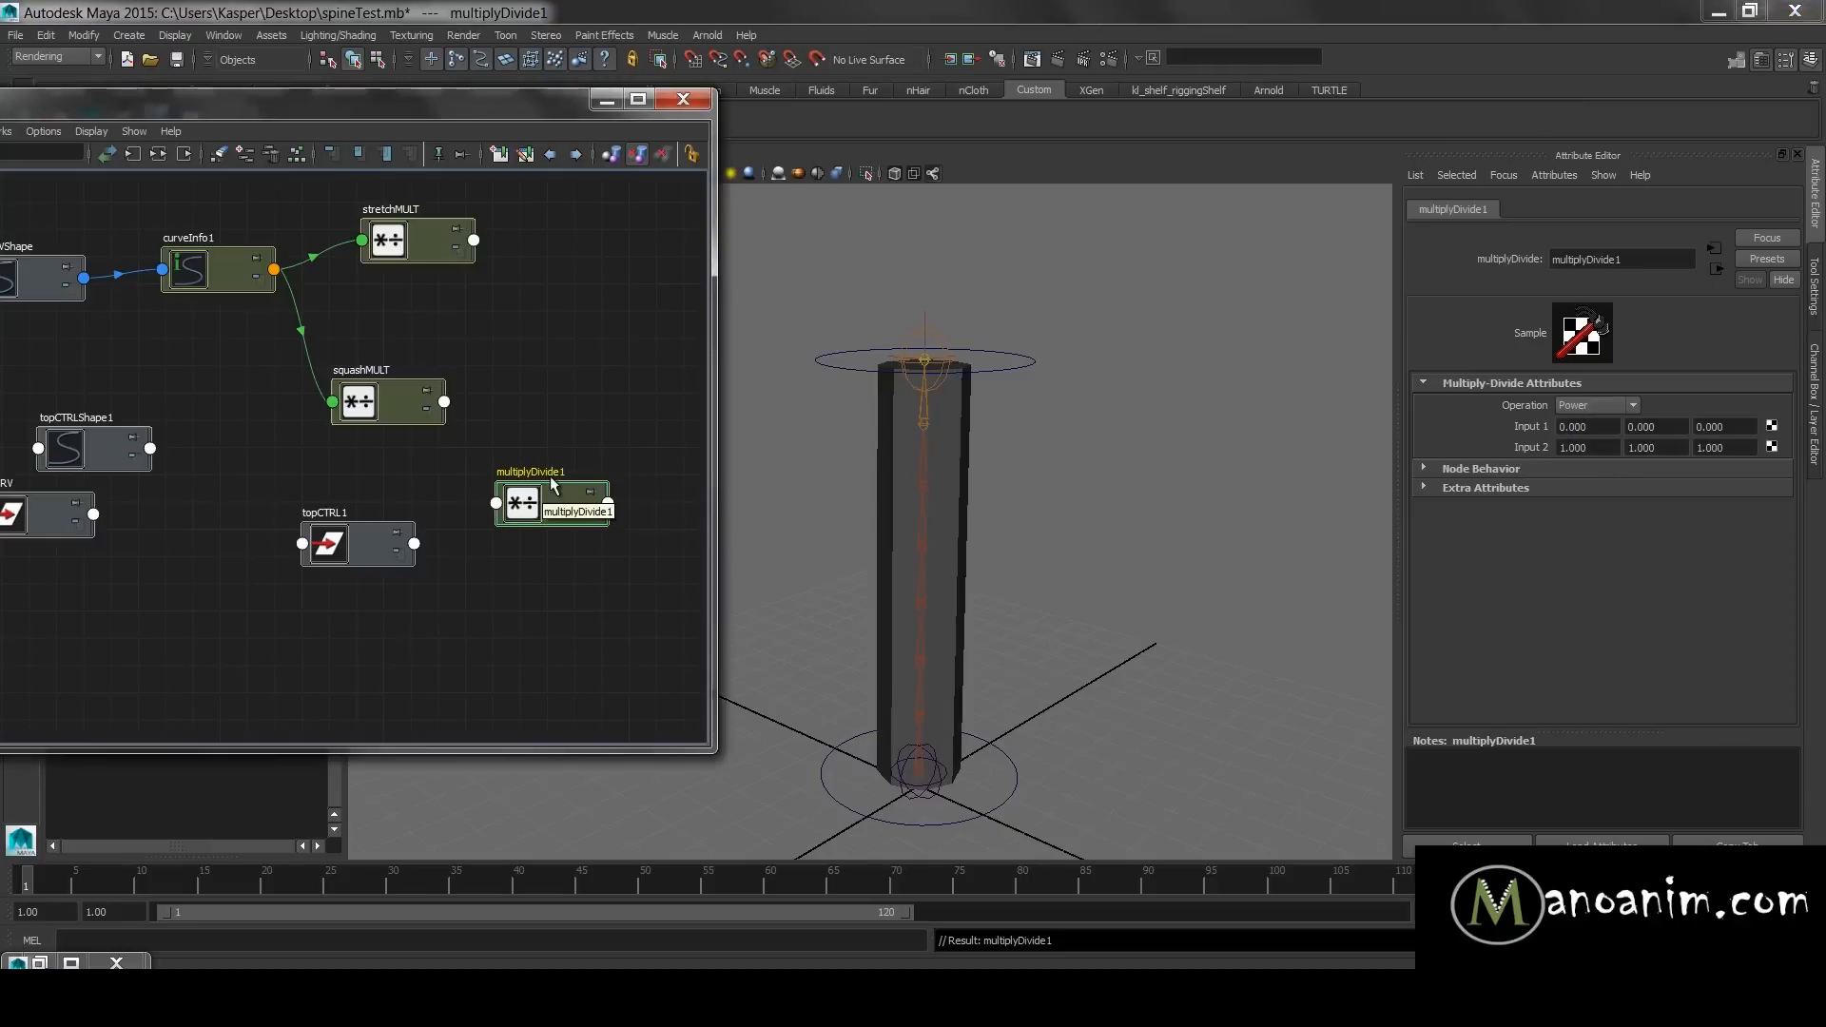
ctrl+double_click(546, 512)
text(A)
key(Return)
- Duplicate node A, place the copy directly below it, and rename the copy B
key(ctrl+d)
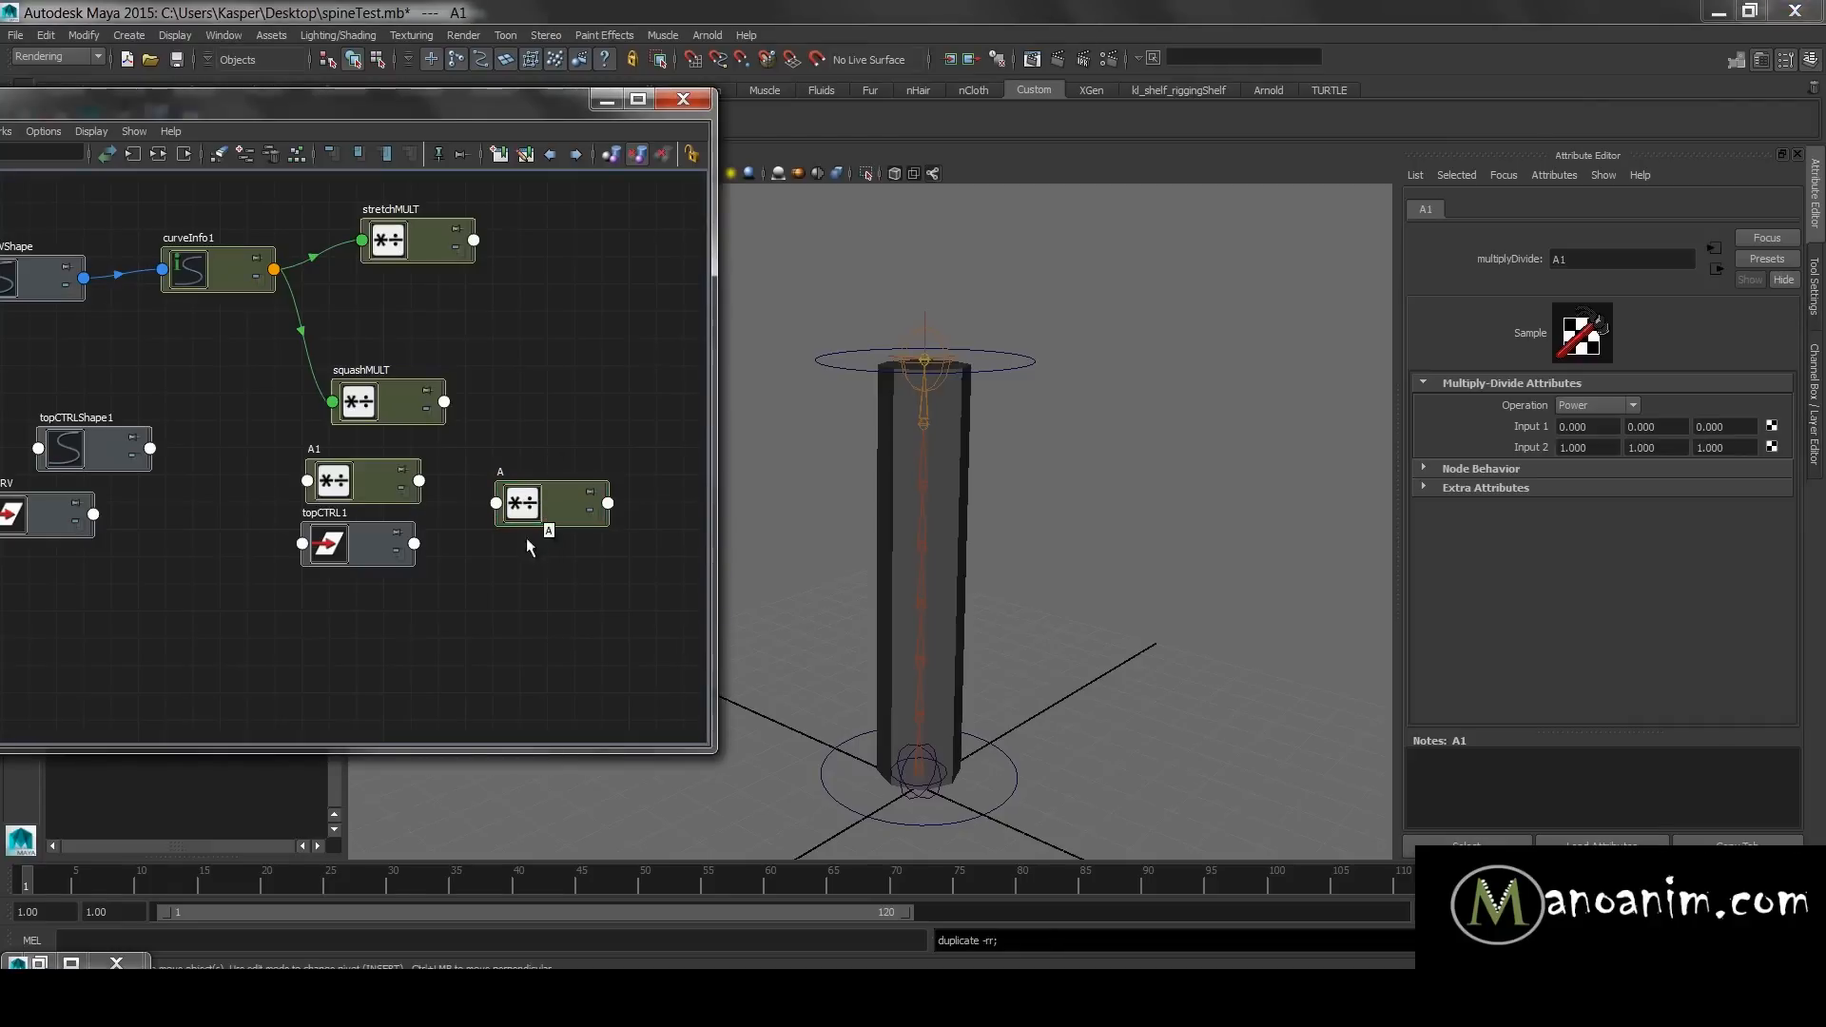
drag(543, 580, 543, 583)
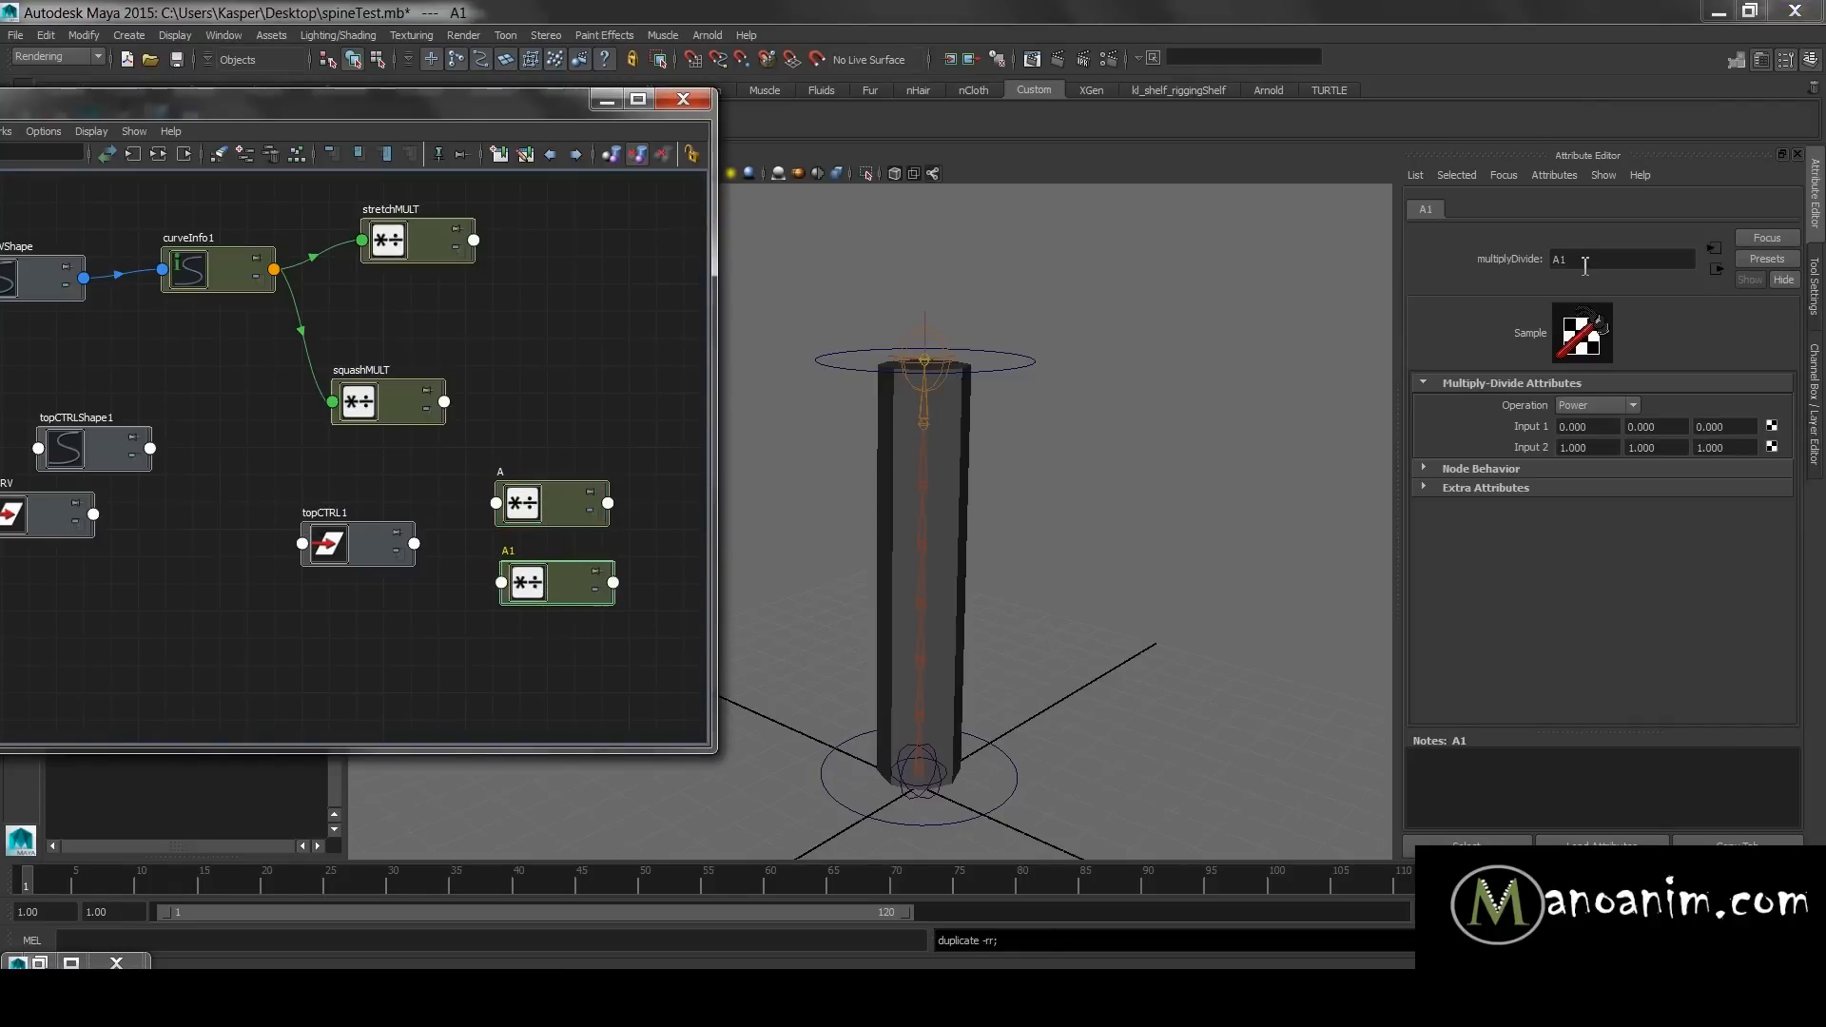
drag(1585, 260, 1504, 261)
text(B)
key(Return)
- Duplicate node B, place the copy directly below it, and rename the copy C
key(ctrl+d)
drag(378, 475, 551, 648)
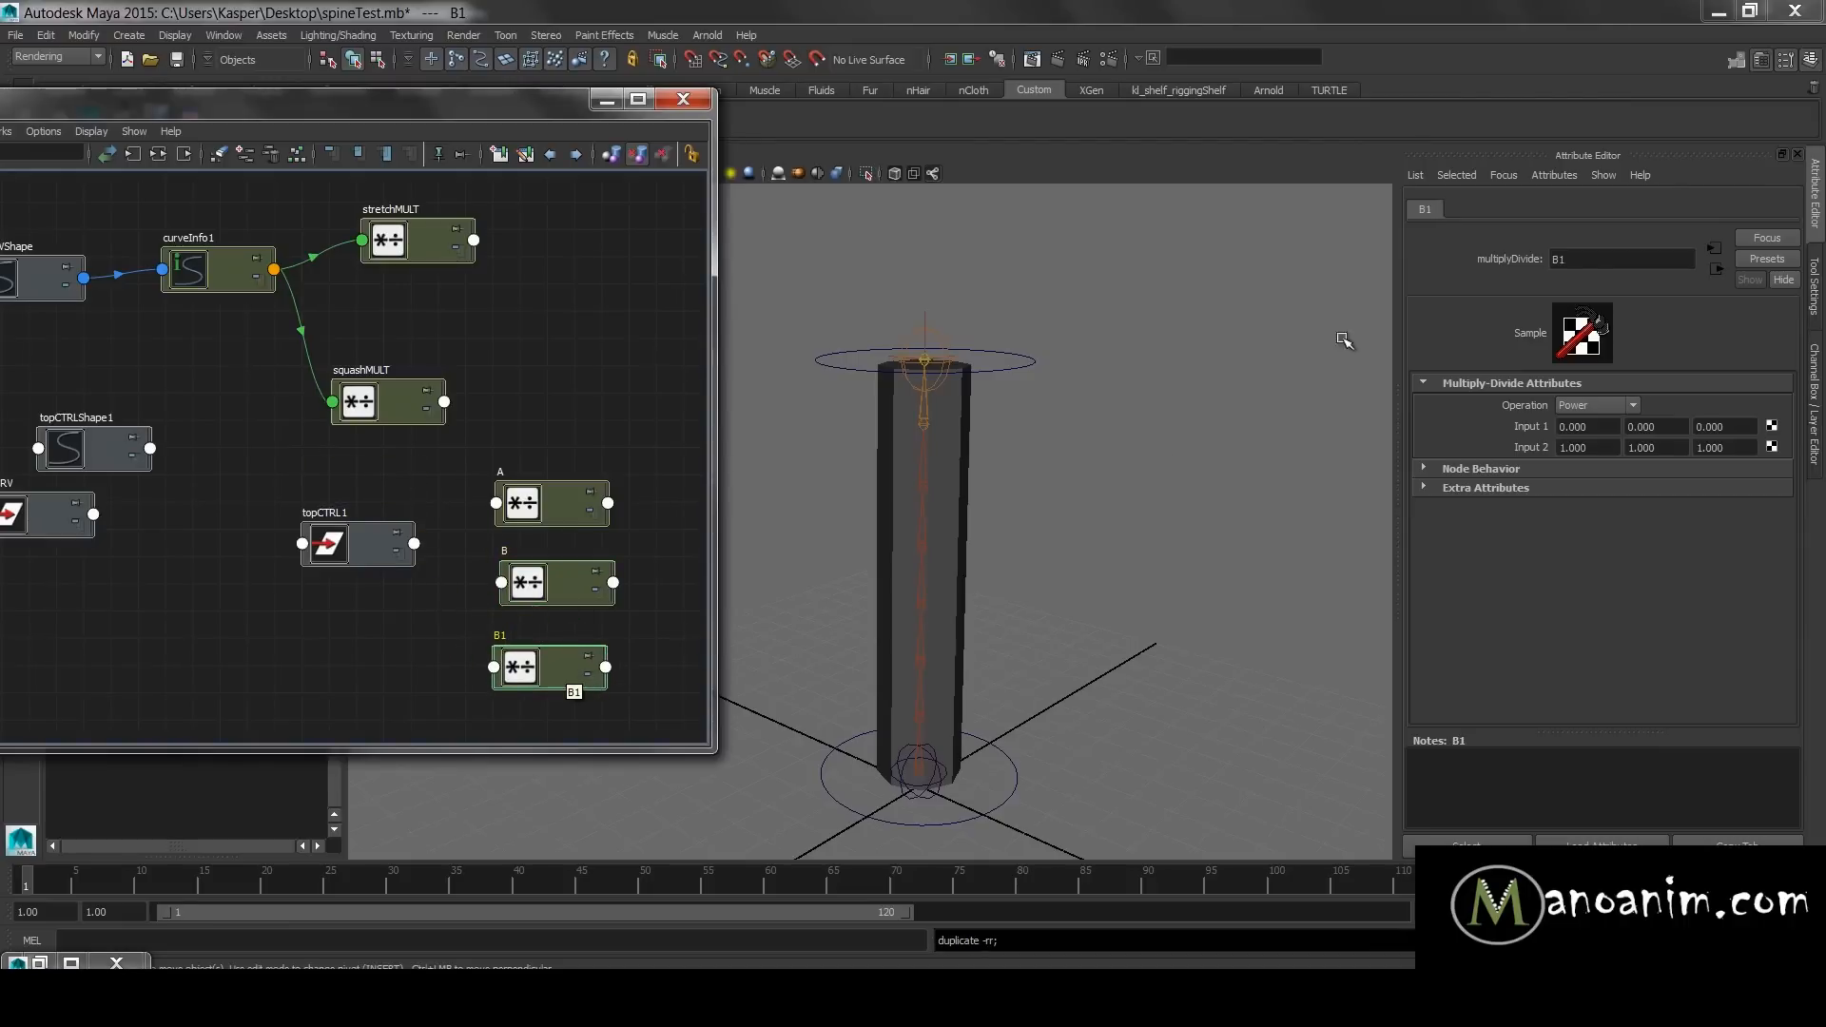
drag(1626, 259, 1523, 319)
text(C)
- Move the topCTRL1 node slightly lower and farther away from the A, B and C nodes
alt+middle_drag(541, 494, 549, 457)
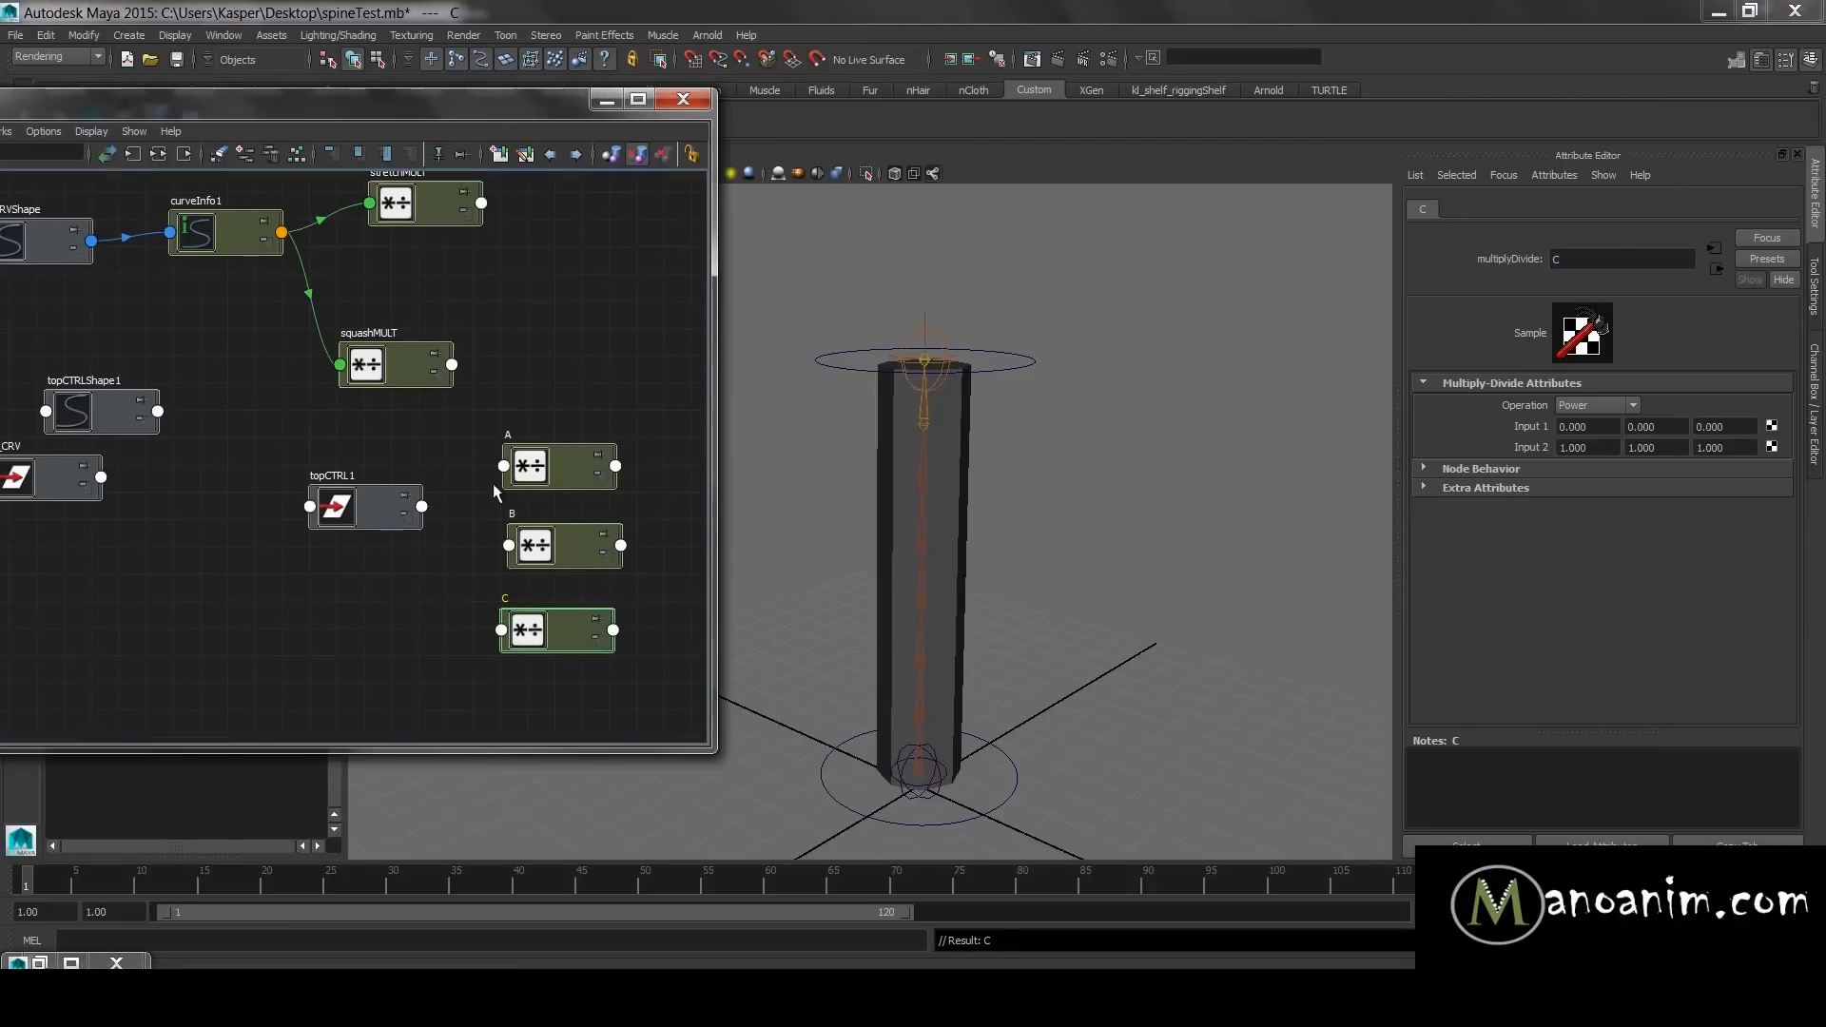
drag(374, 512, 357, 559)
alt+middle_drag(511, 559, 468, 509)
alt+right_drag(474, 512, 561, 521)
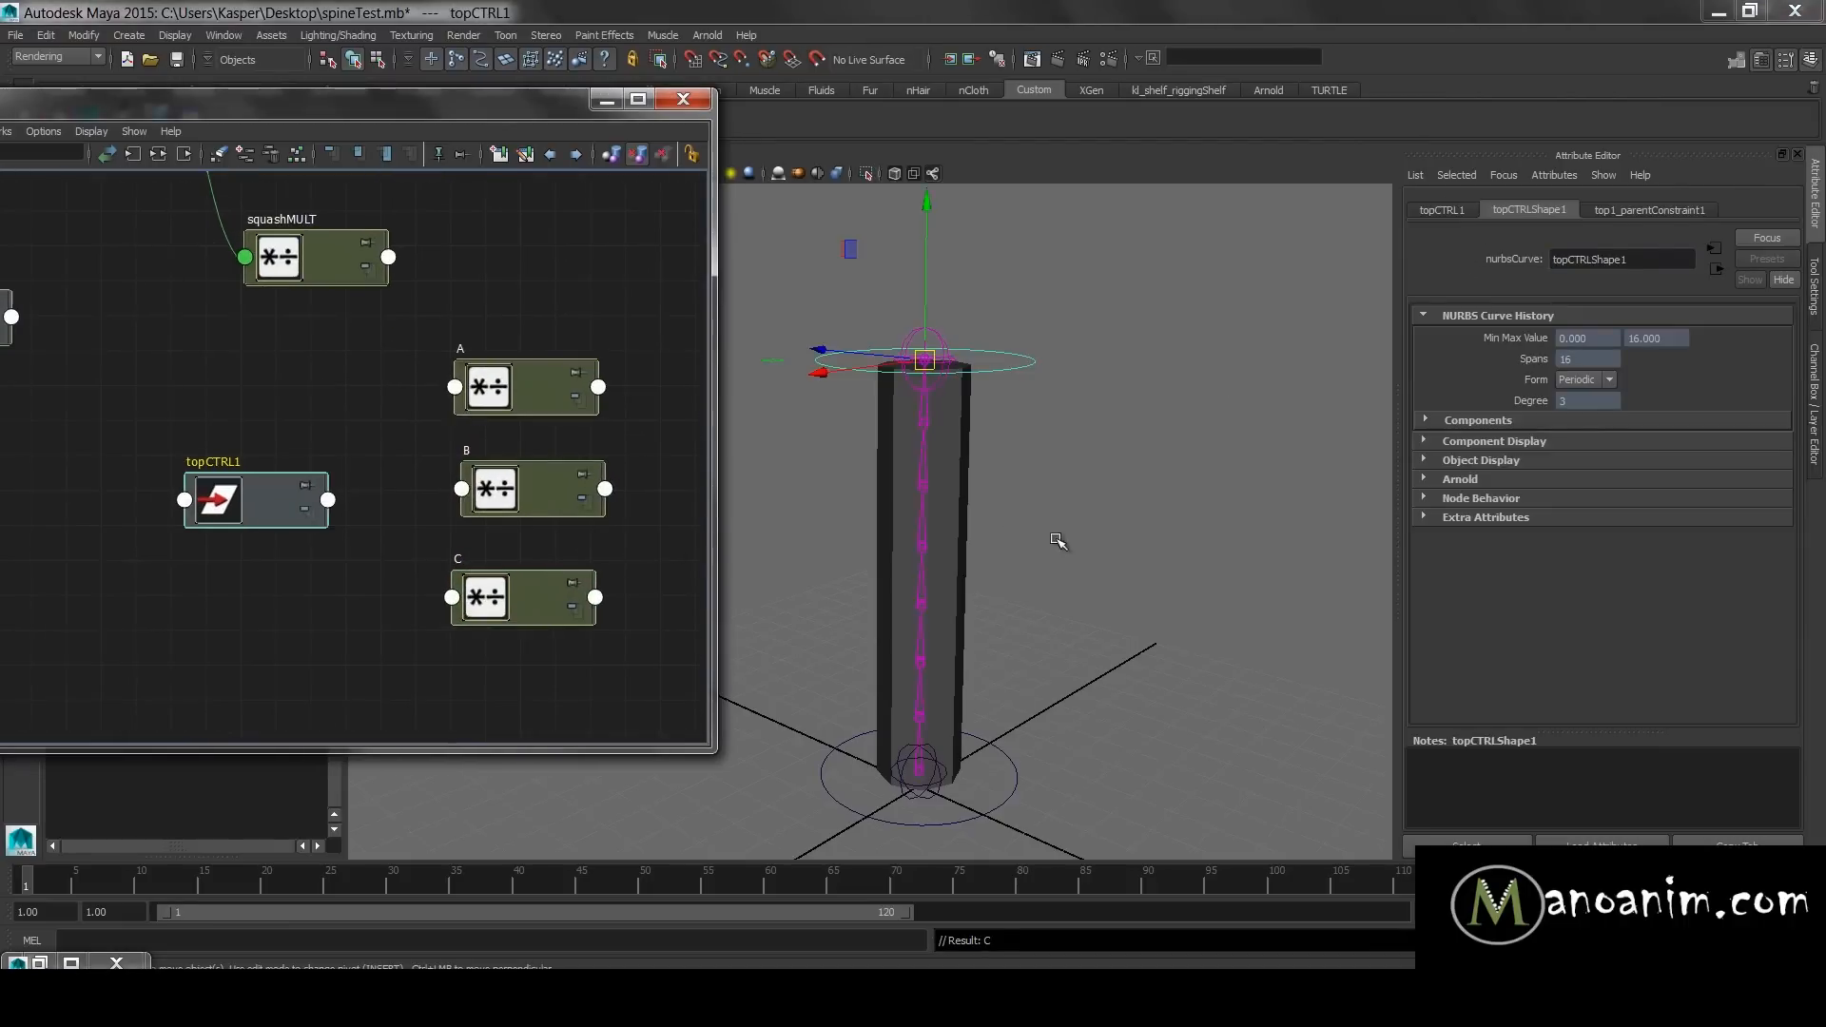
alt+drag(1053, 551, 1050, 538)
- Load topCTRL1 as the output source and nodes A, B and C as the inputs in the Connection Editor
middle_drag(302, 498, 509, 397)
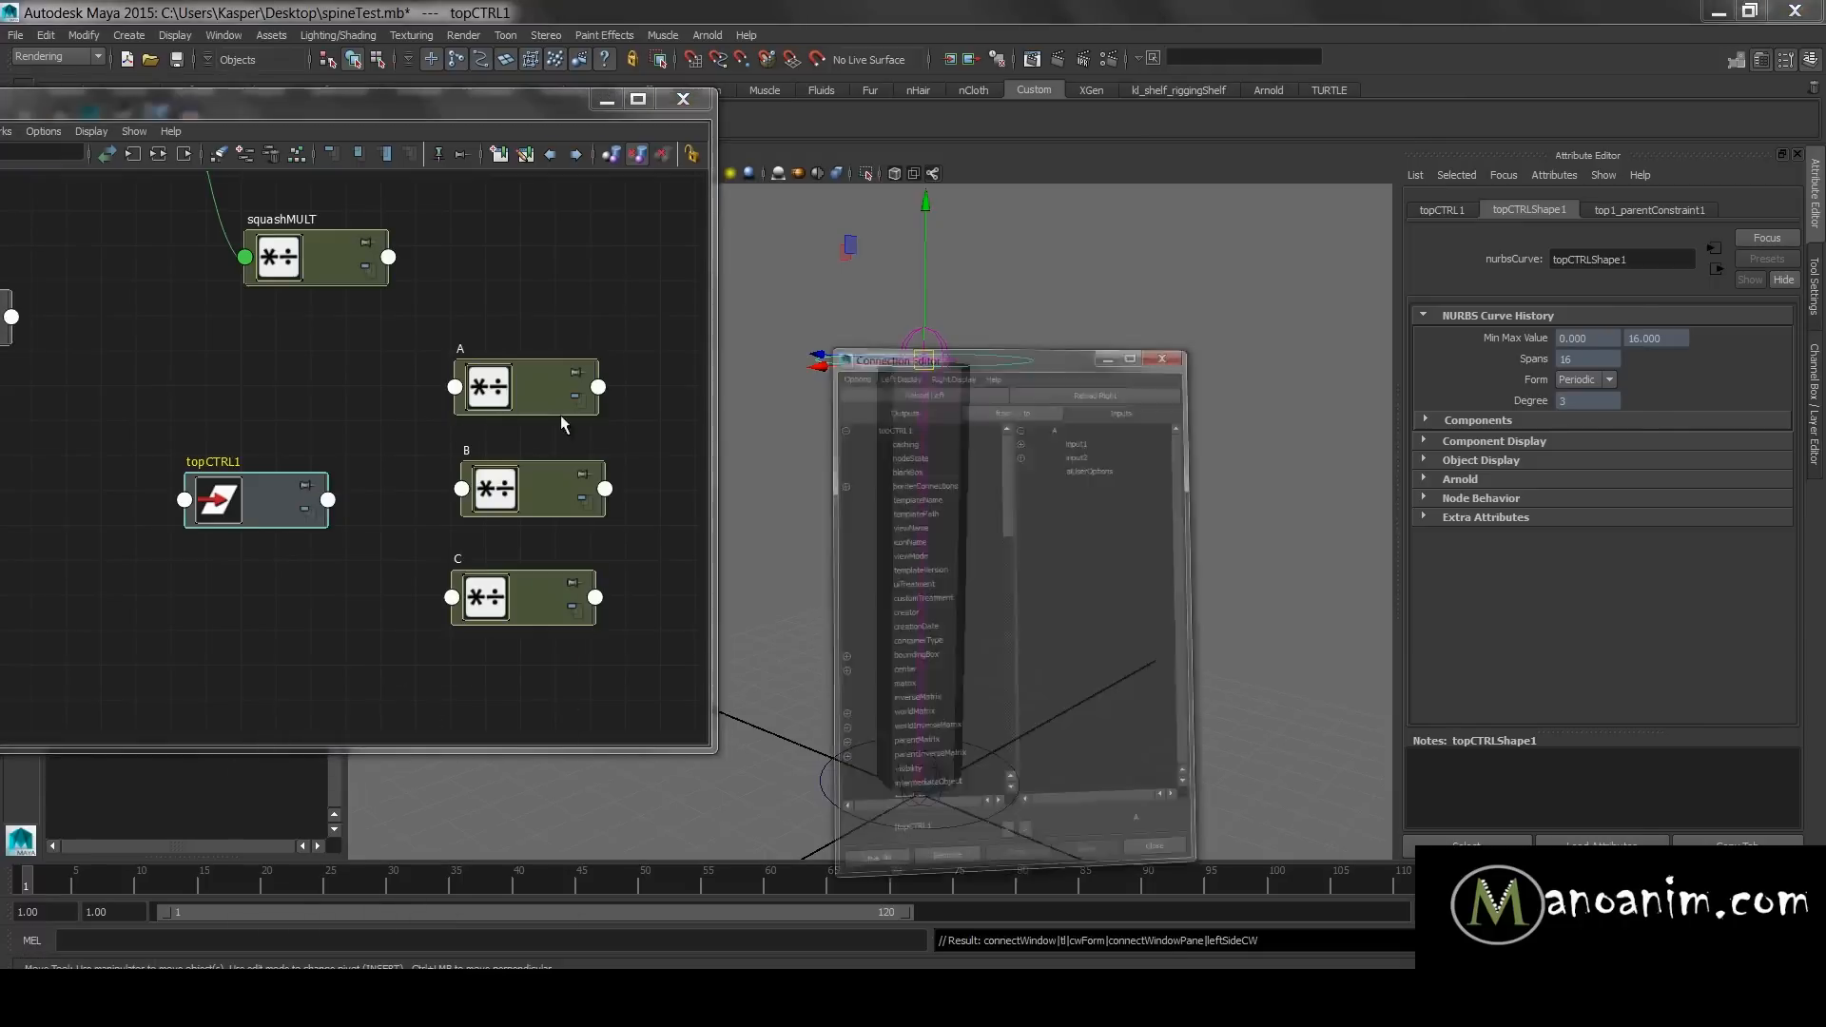
drag(532, 290, 555, 661)
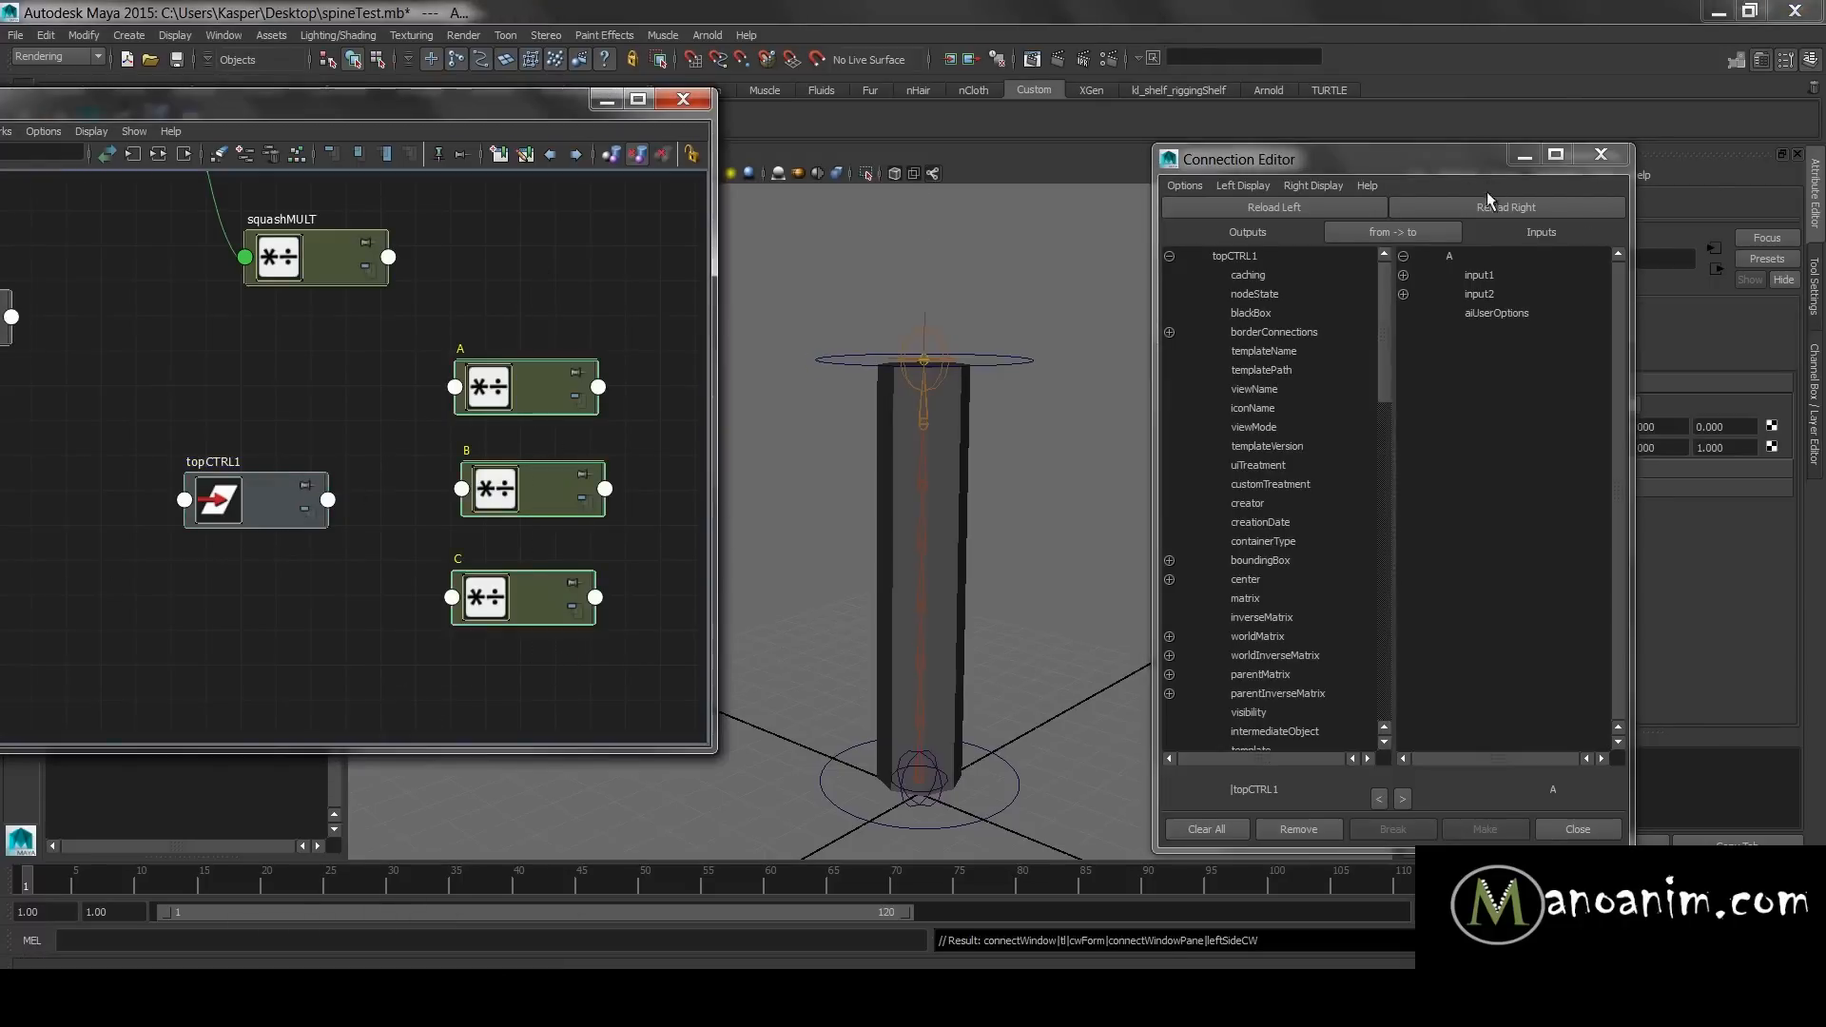
click(1495, 207)
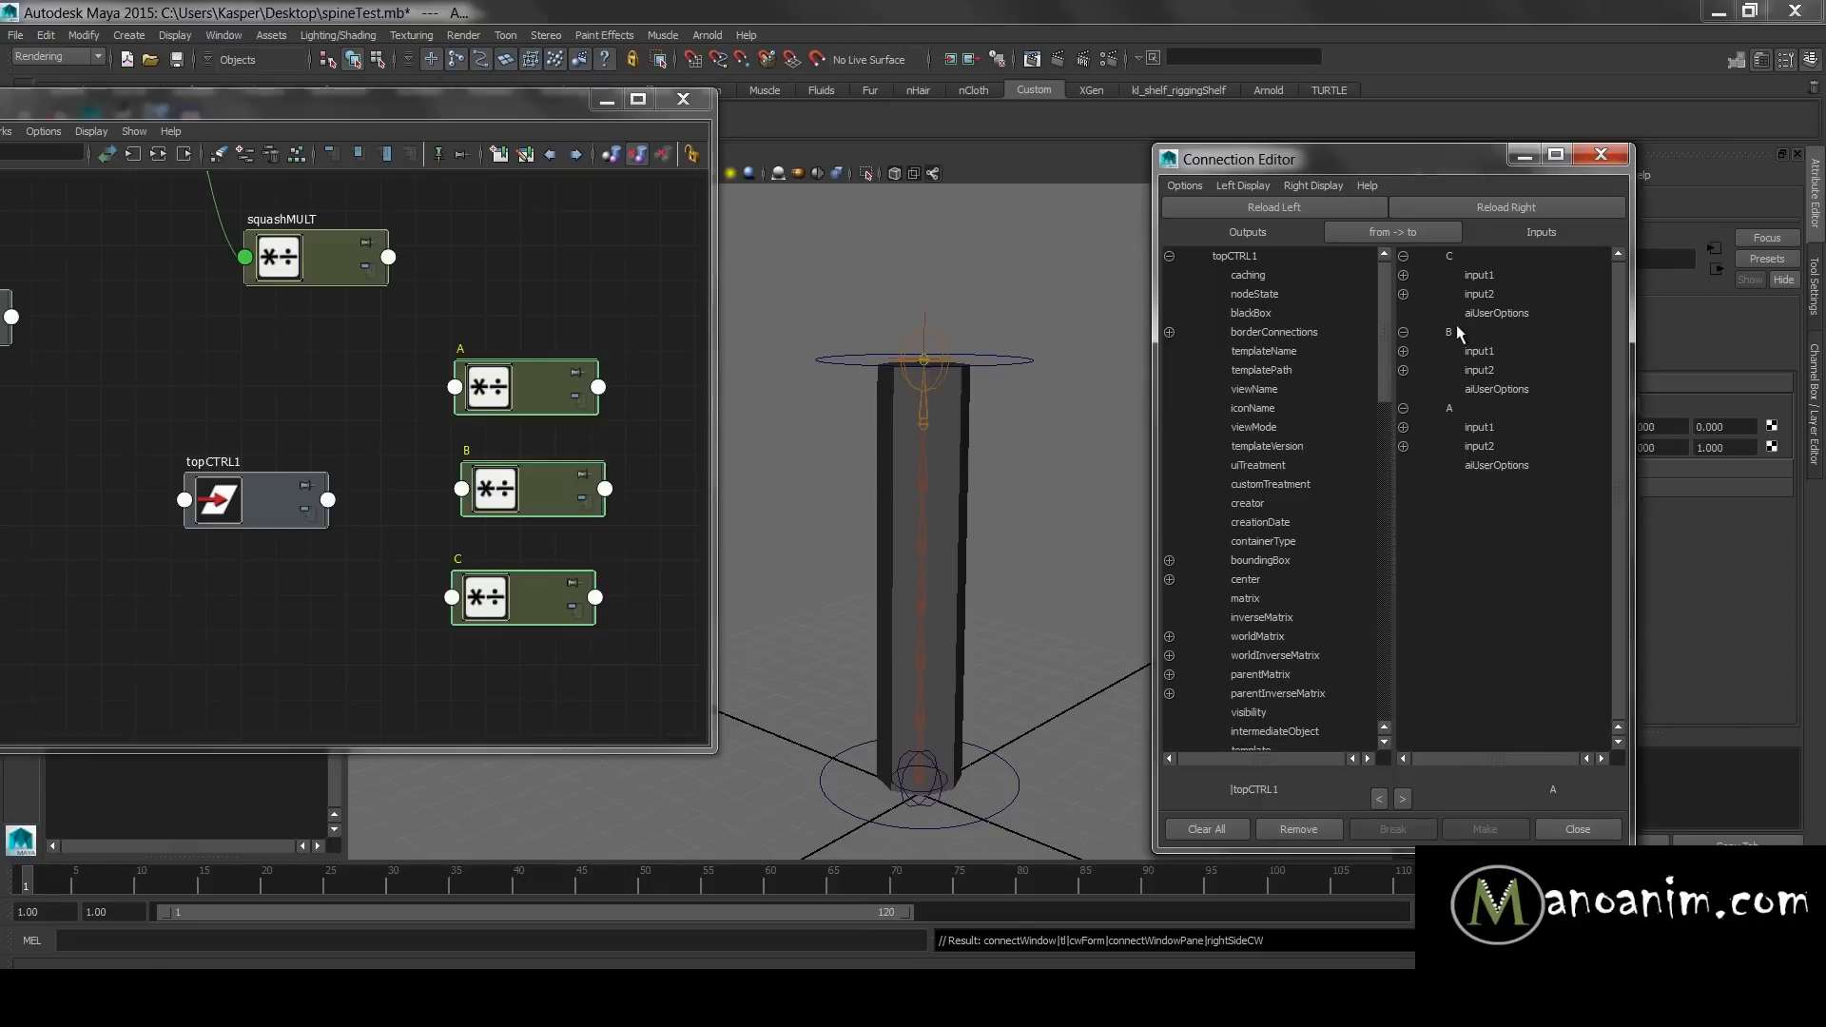
drag(1380, 162, 1379, 131)
scroll(1320, 381, down, 10)
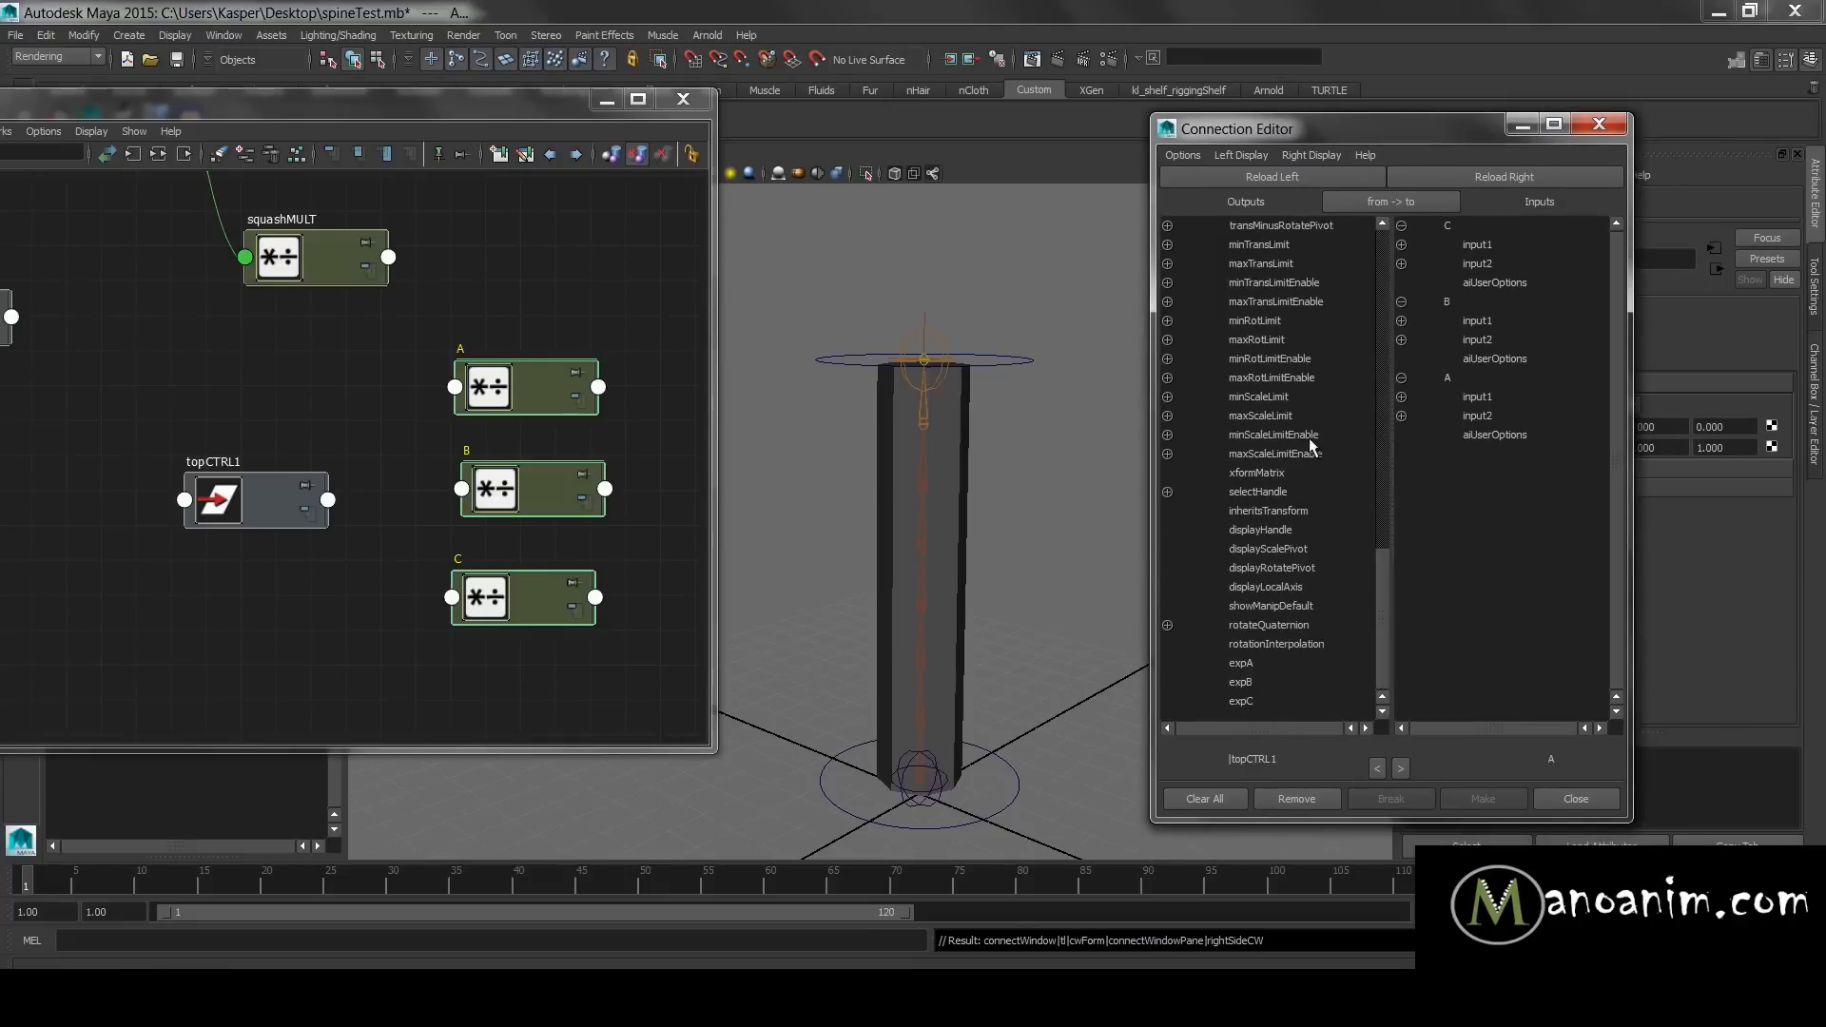
- Connect topCTRL1's expA, expB and expC to input1X of nodes A, B and C respectively, and close the Connection Editor
click(1253, 662)
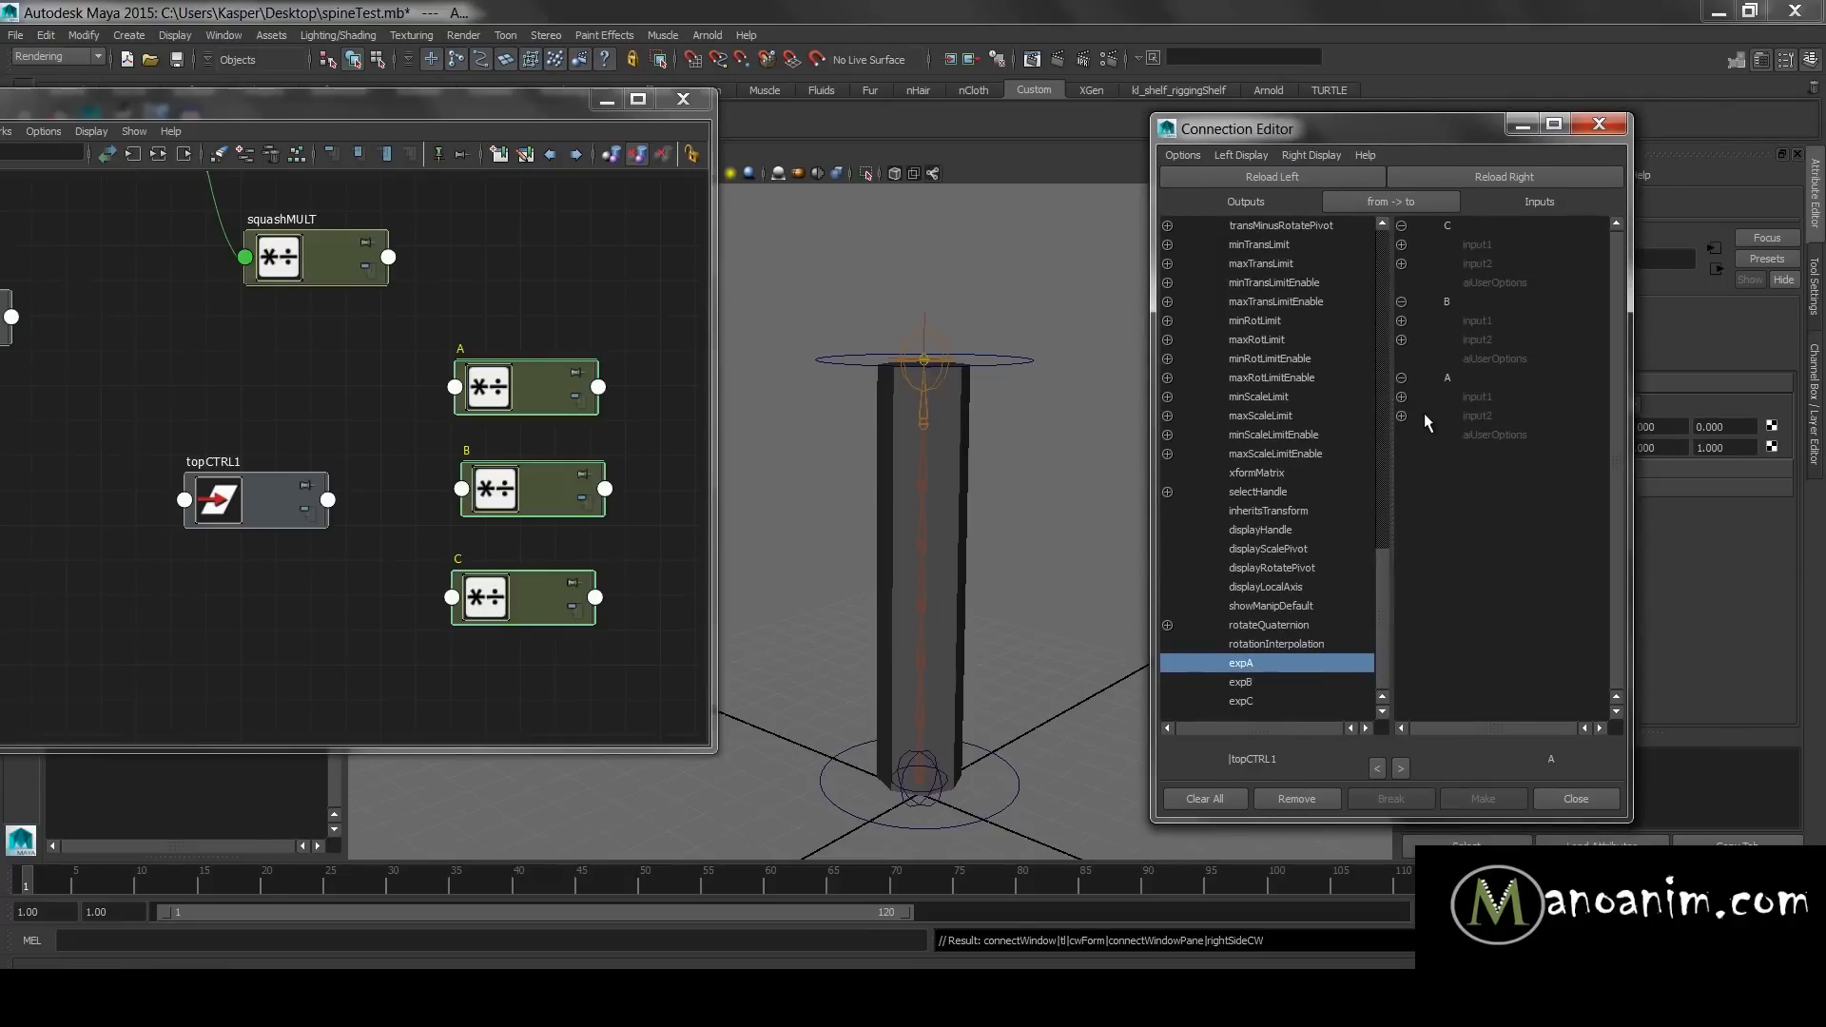
click(1402, 398)
click(1498, 416)
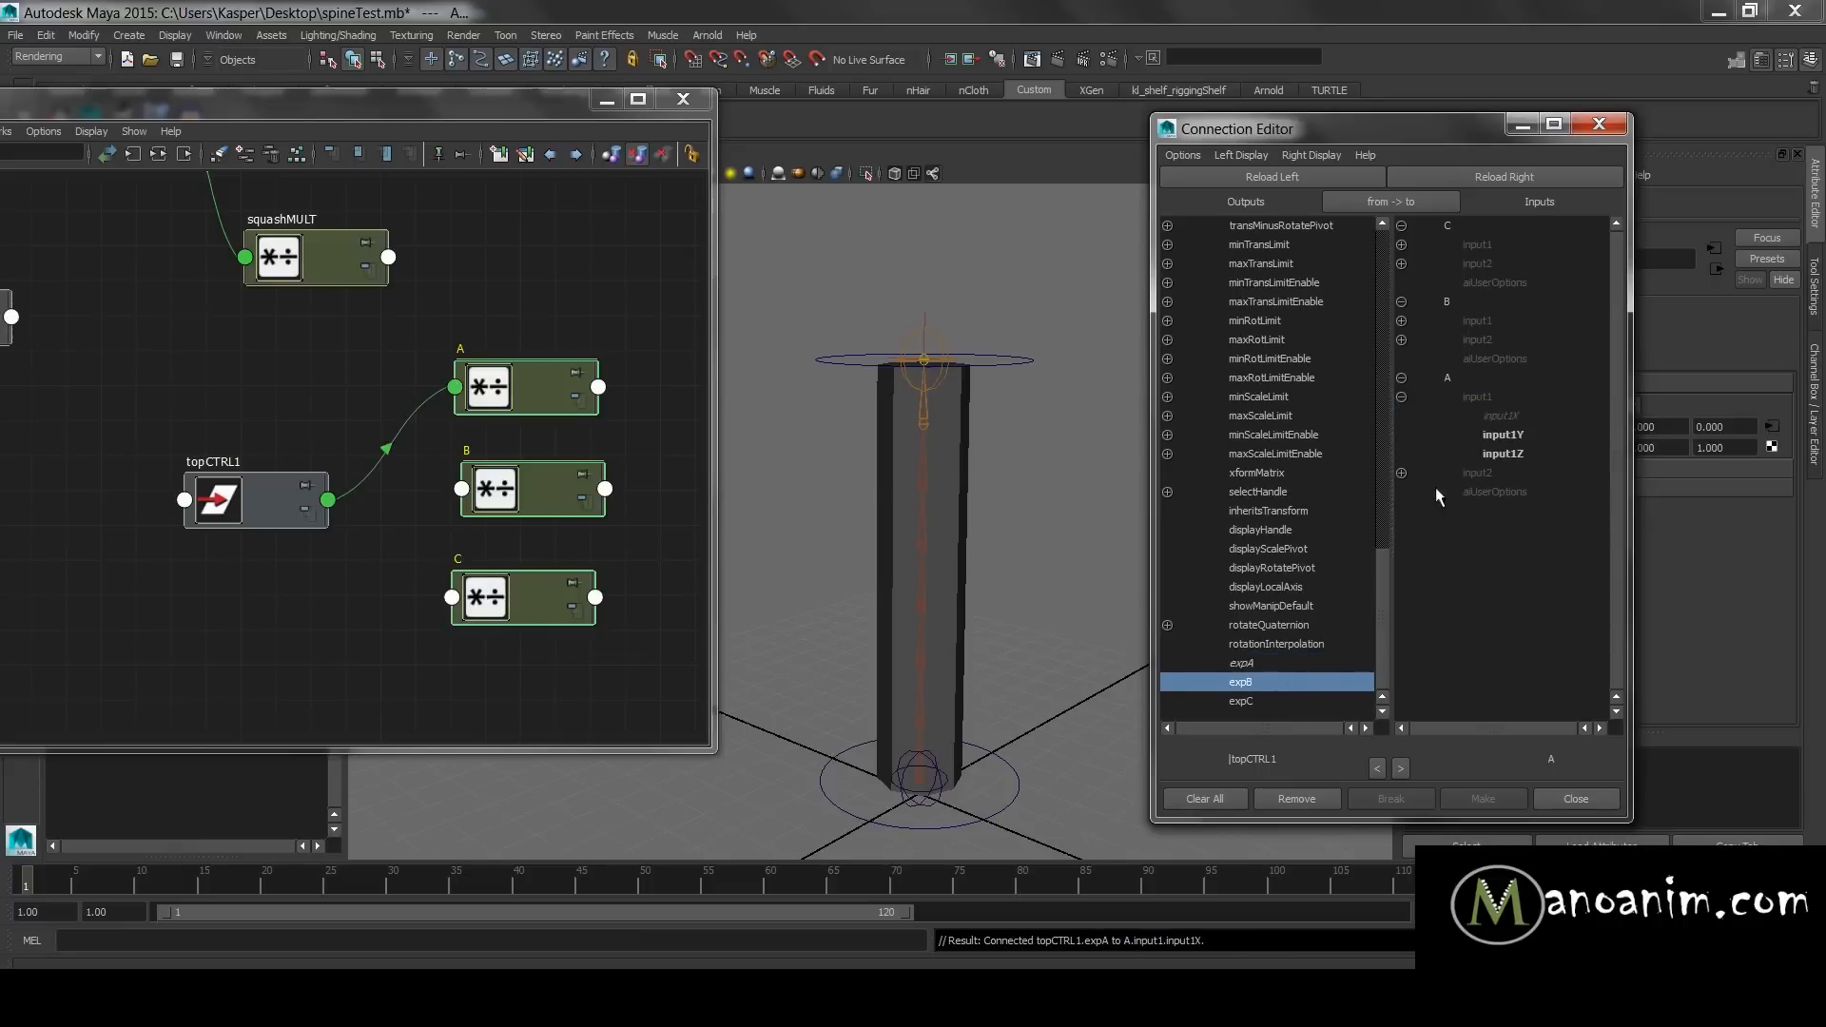
click(1406, 321)
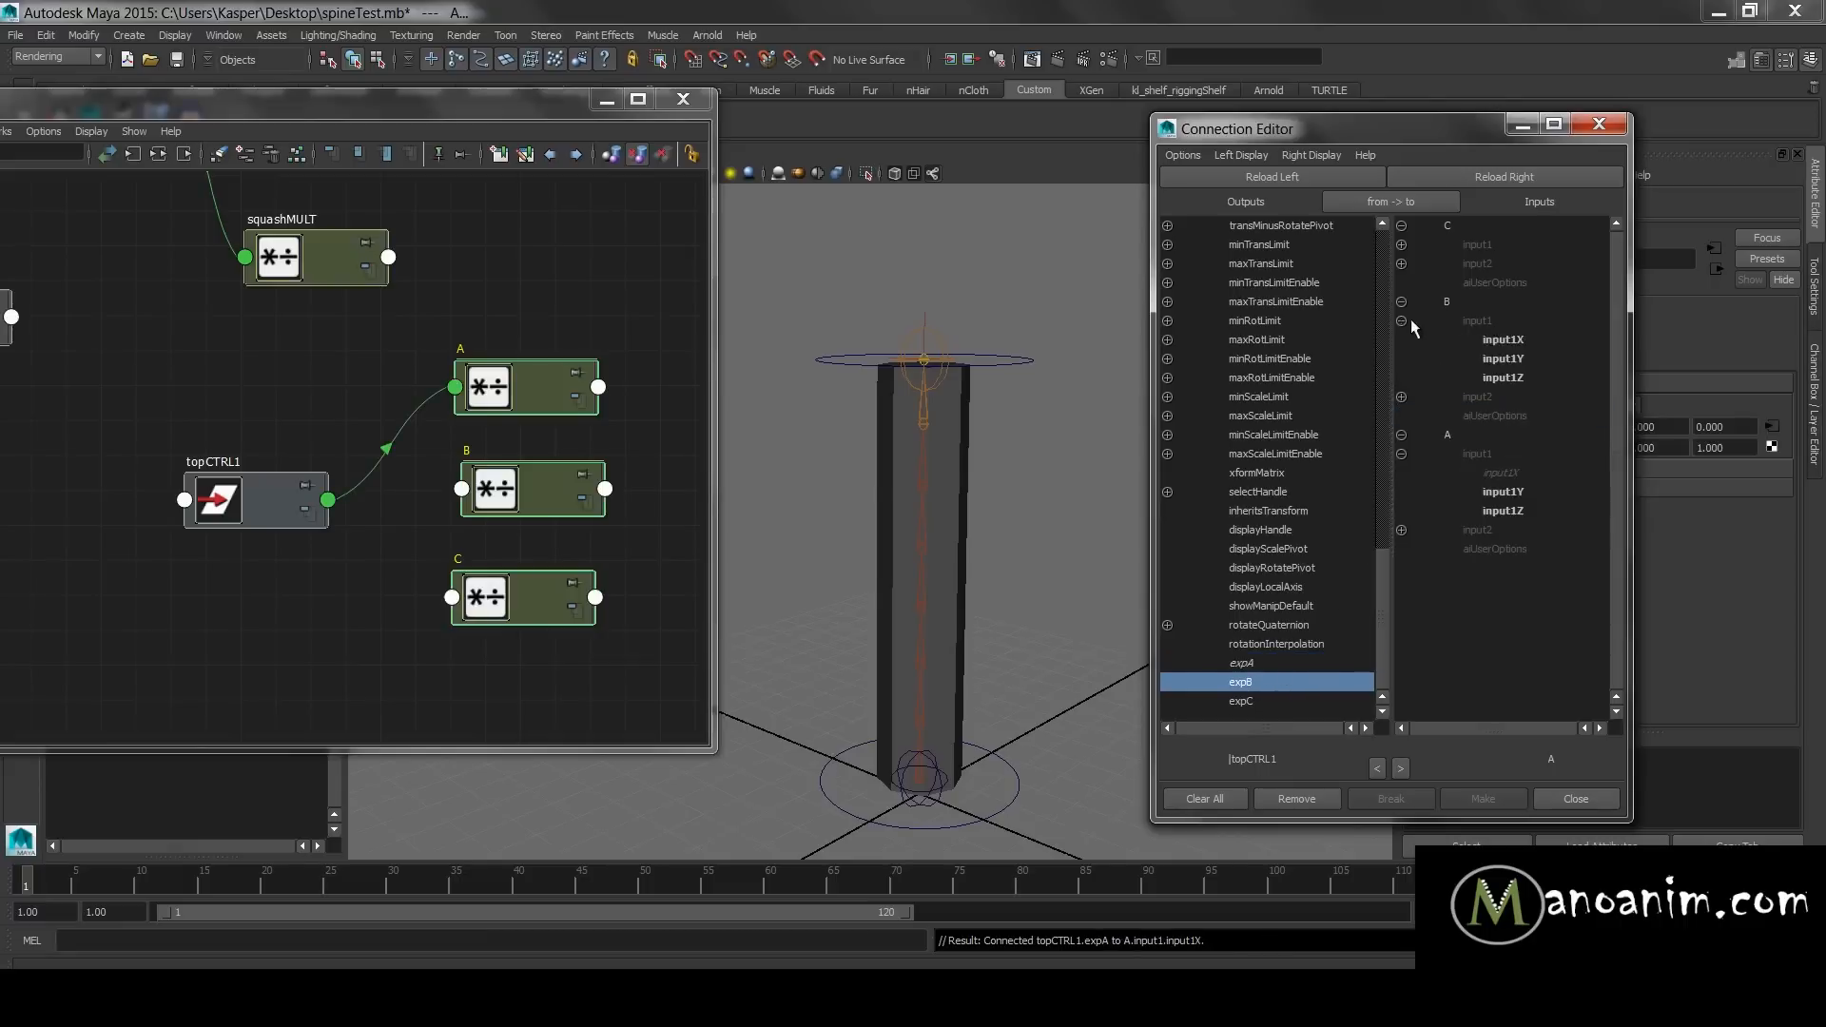
click(1520, 340)
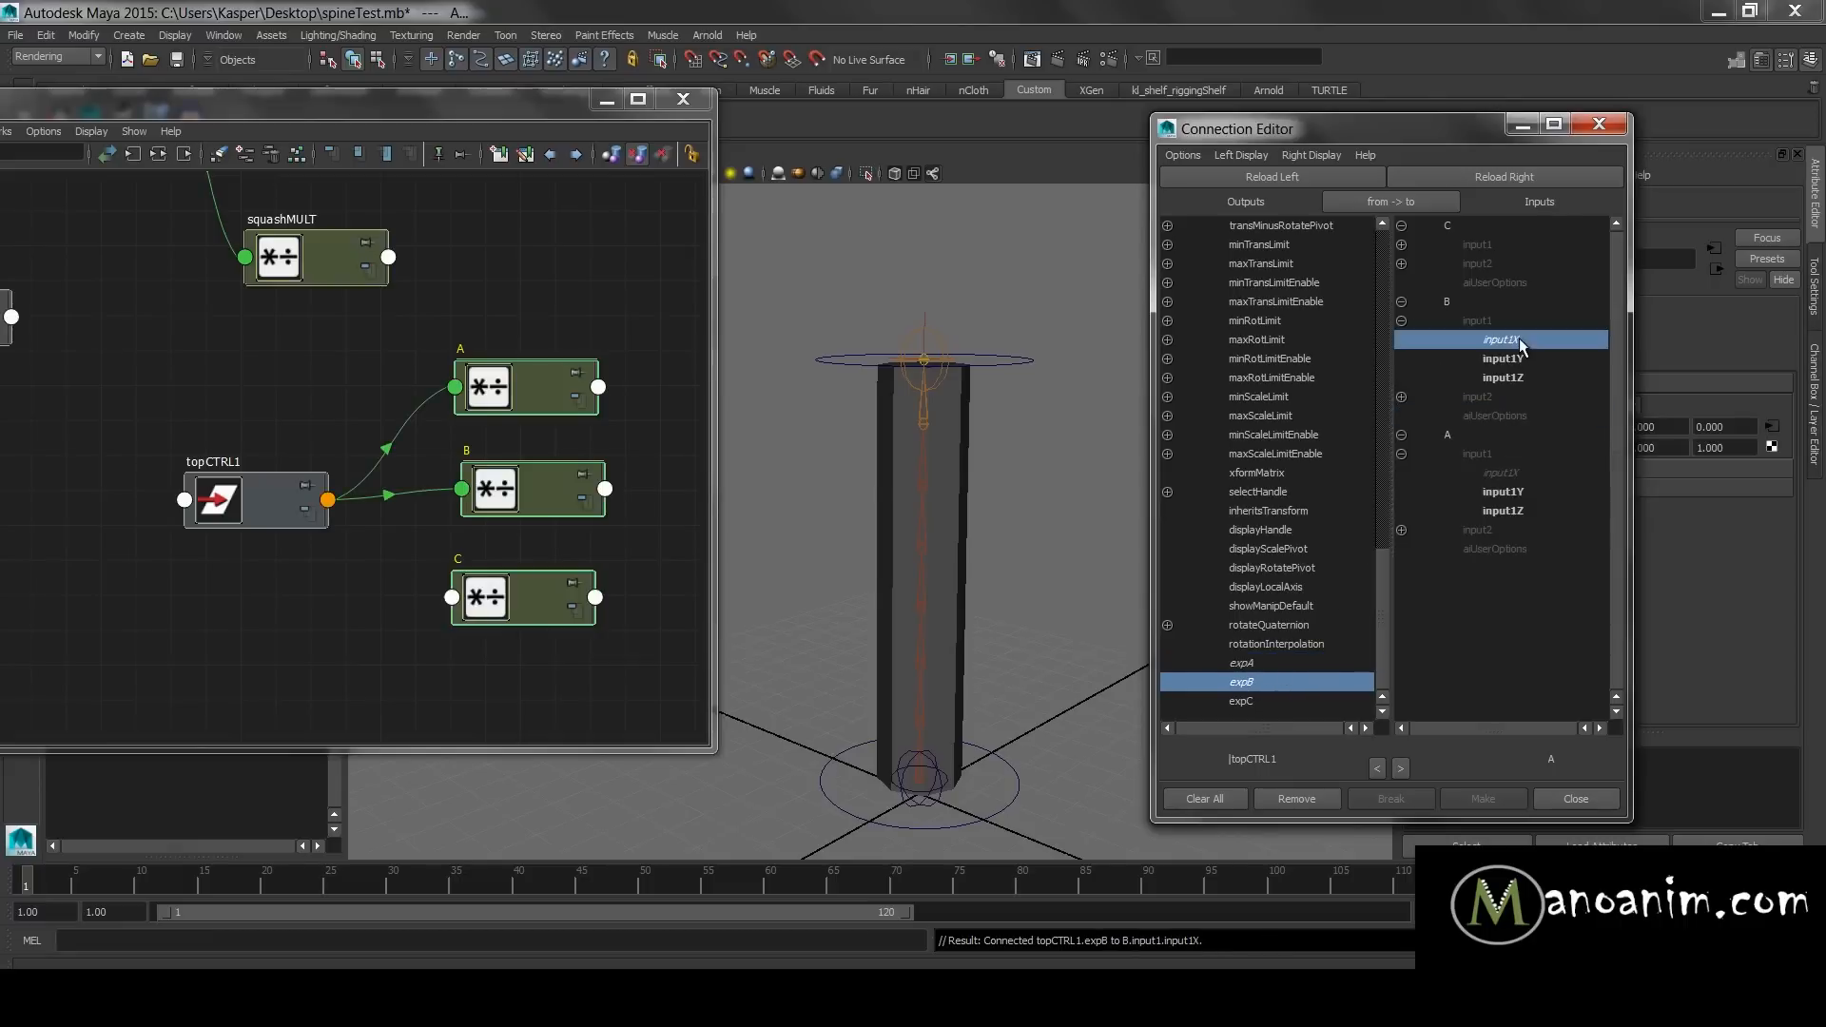
click(1403, 244)
click(1535, 264)
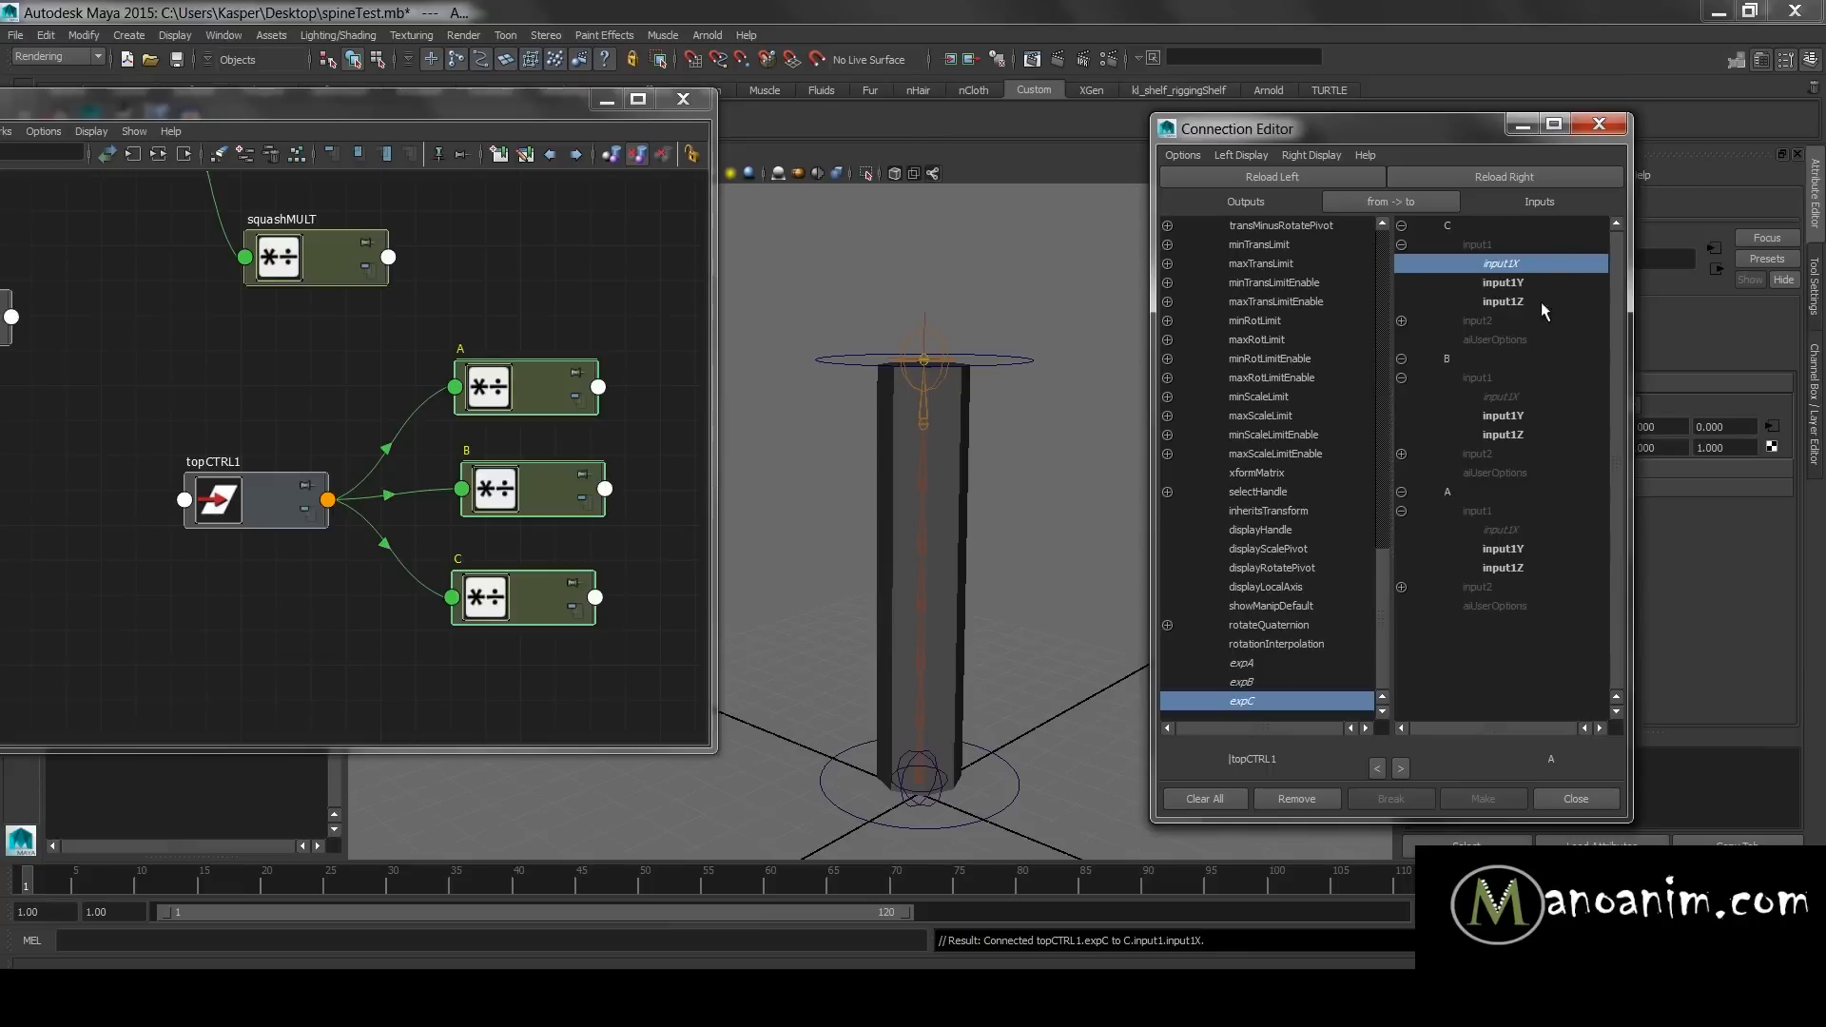
click(1599, 124)
- Nudge nodes A, B and topCTRL1 in the graph to space out the three exponent connections
click(505, 300)
click(513, 591)
click(545, 408)
click(538, 508)
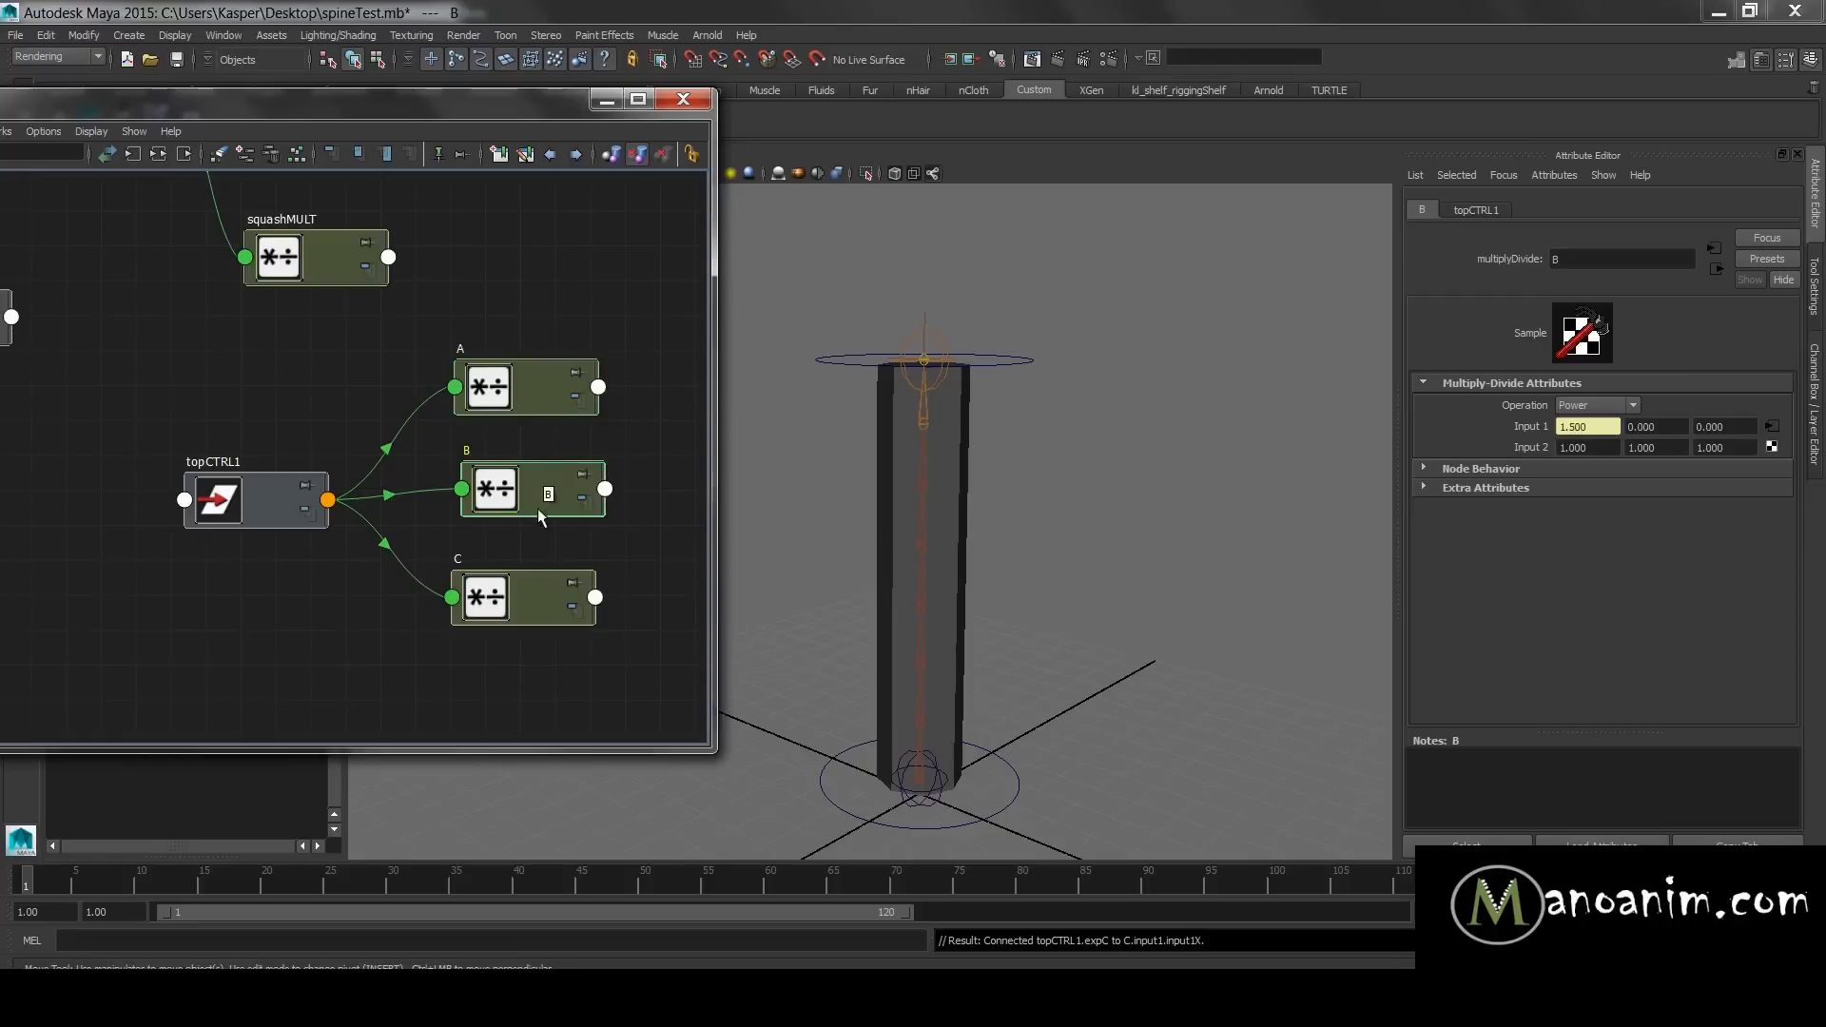
drag(535, 387, 543, 374)
click(521, 460)
drag(521, 466, 520, 458)
click(463, 433)
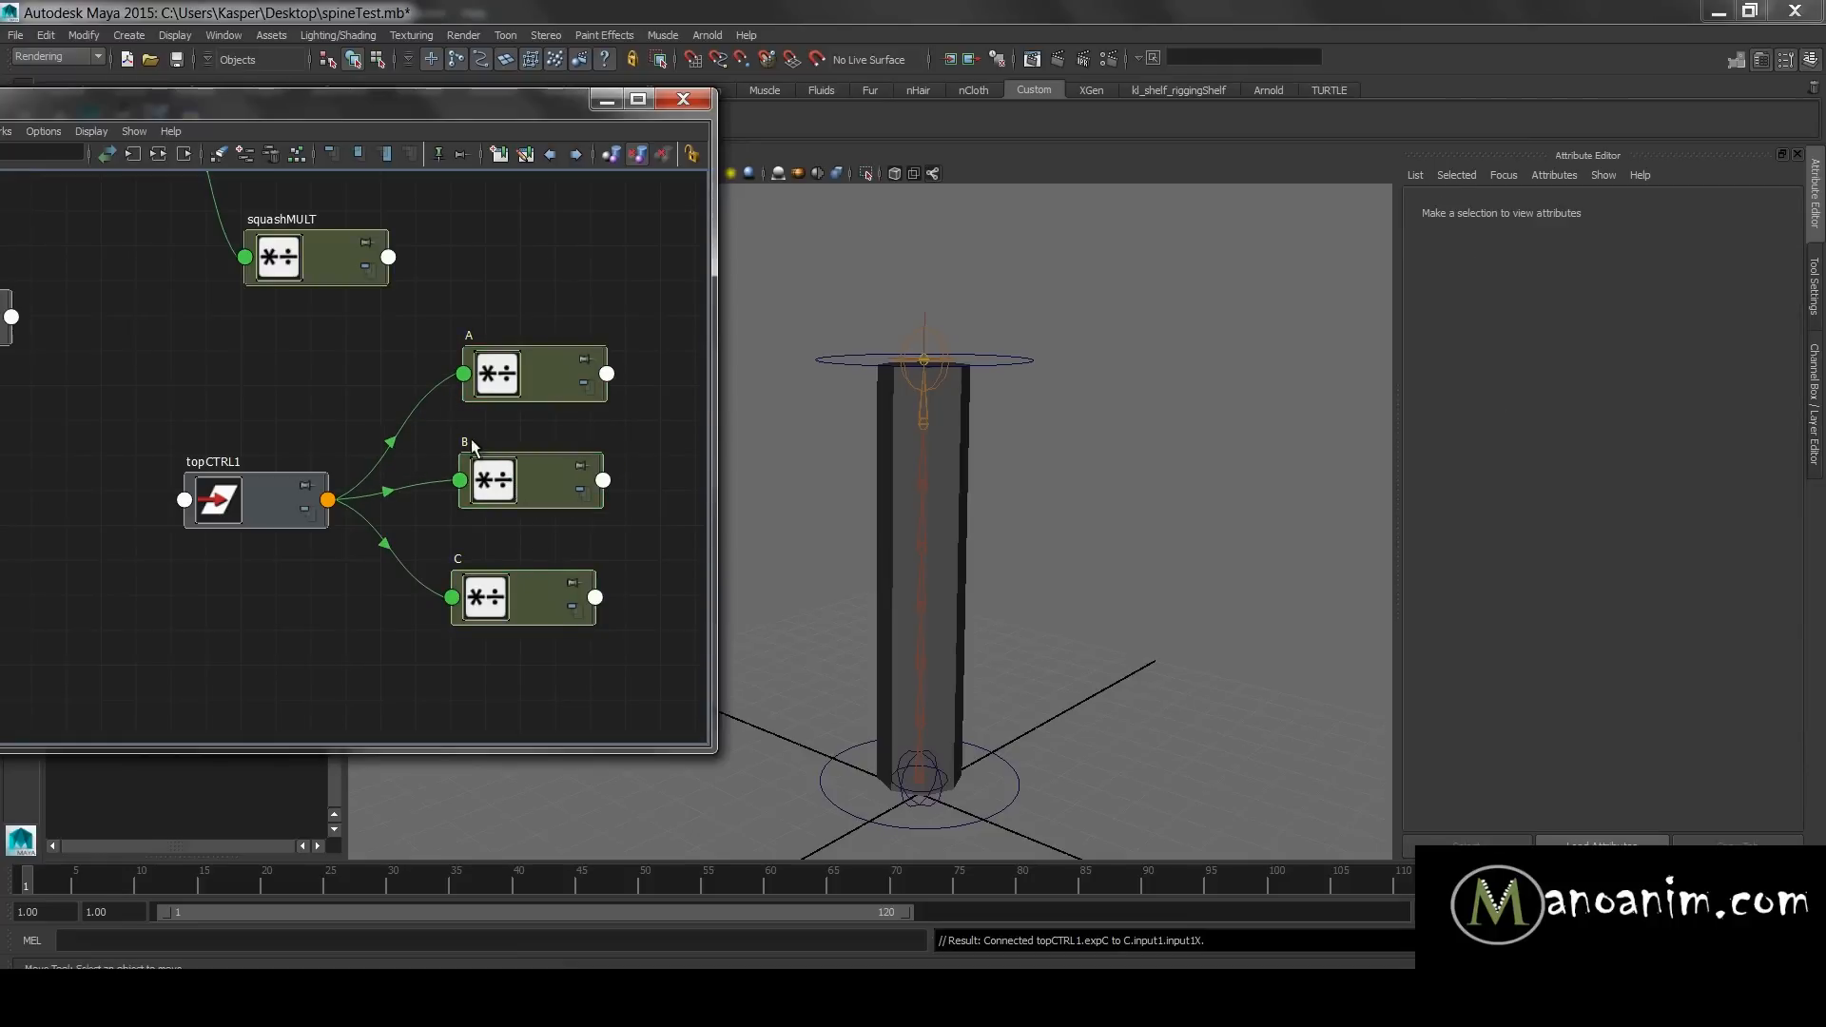
drag(317, 500, 310, 495)
- Check node A's inputs and load squashMULT as output and node A as input in the Connection Editor
click(558, 364)
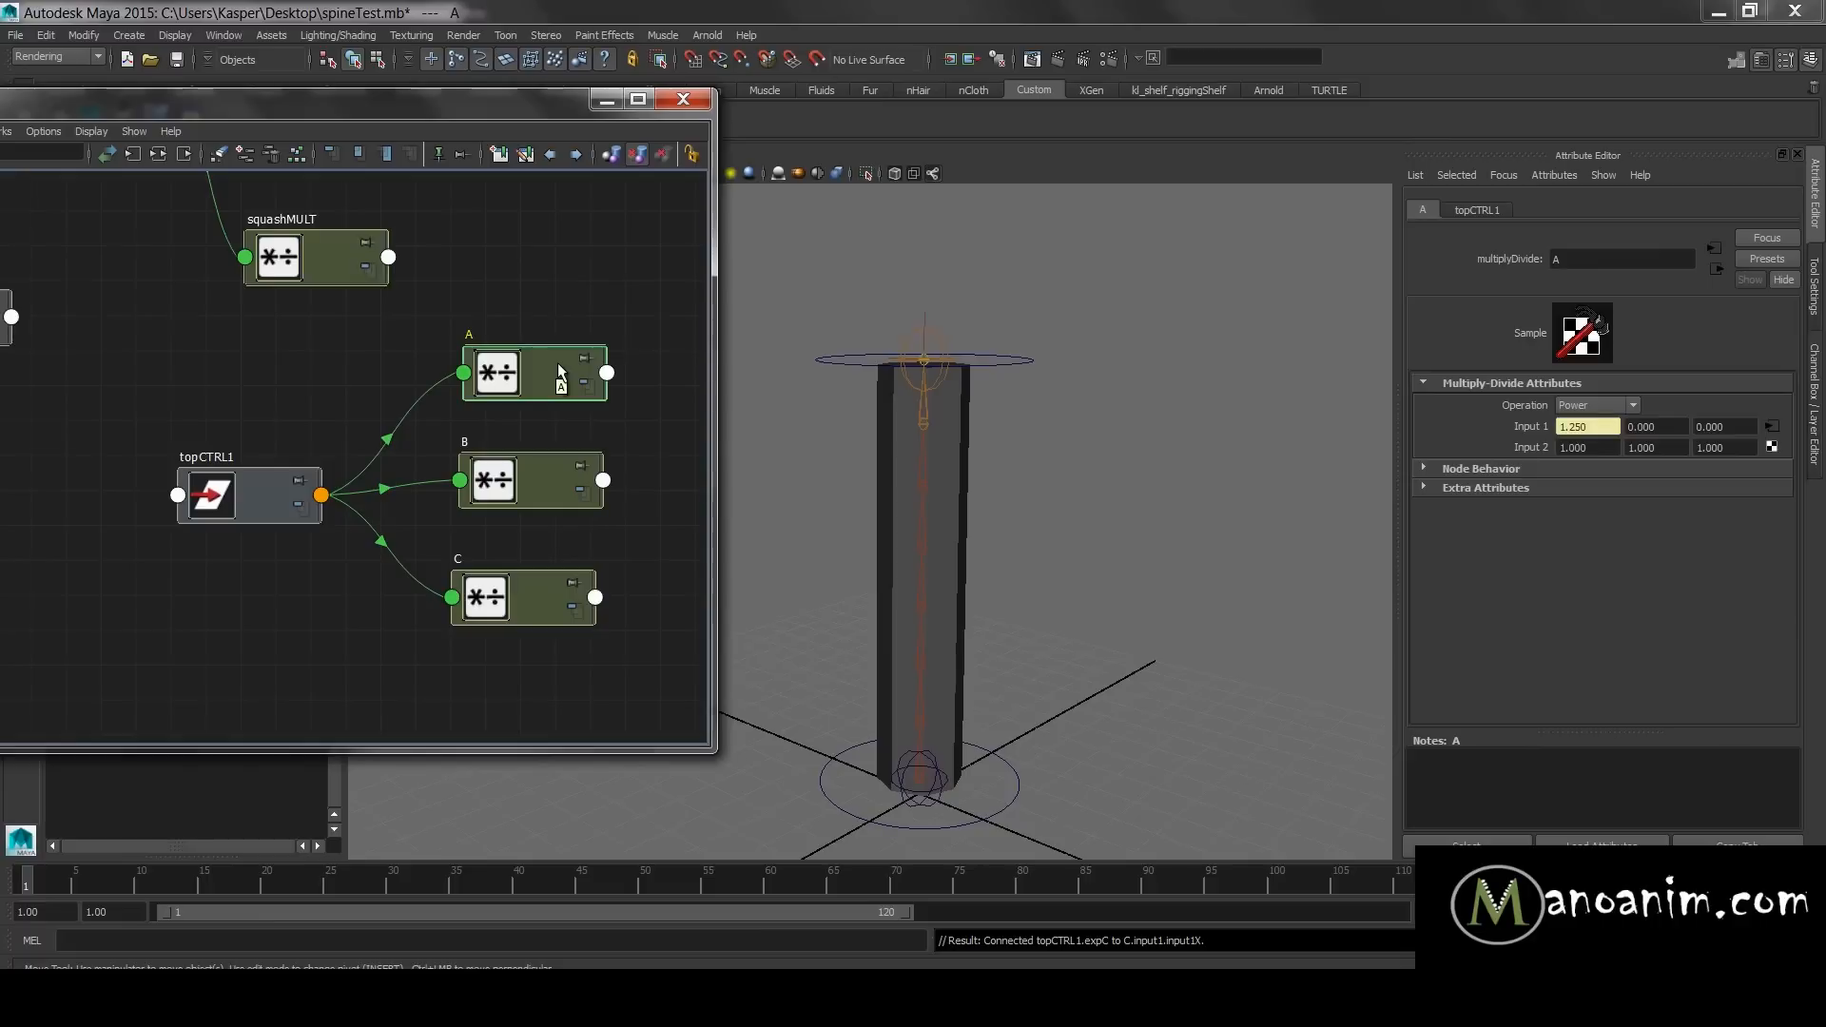
click(547, 295)
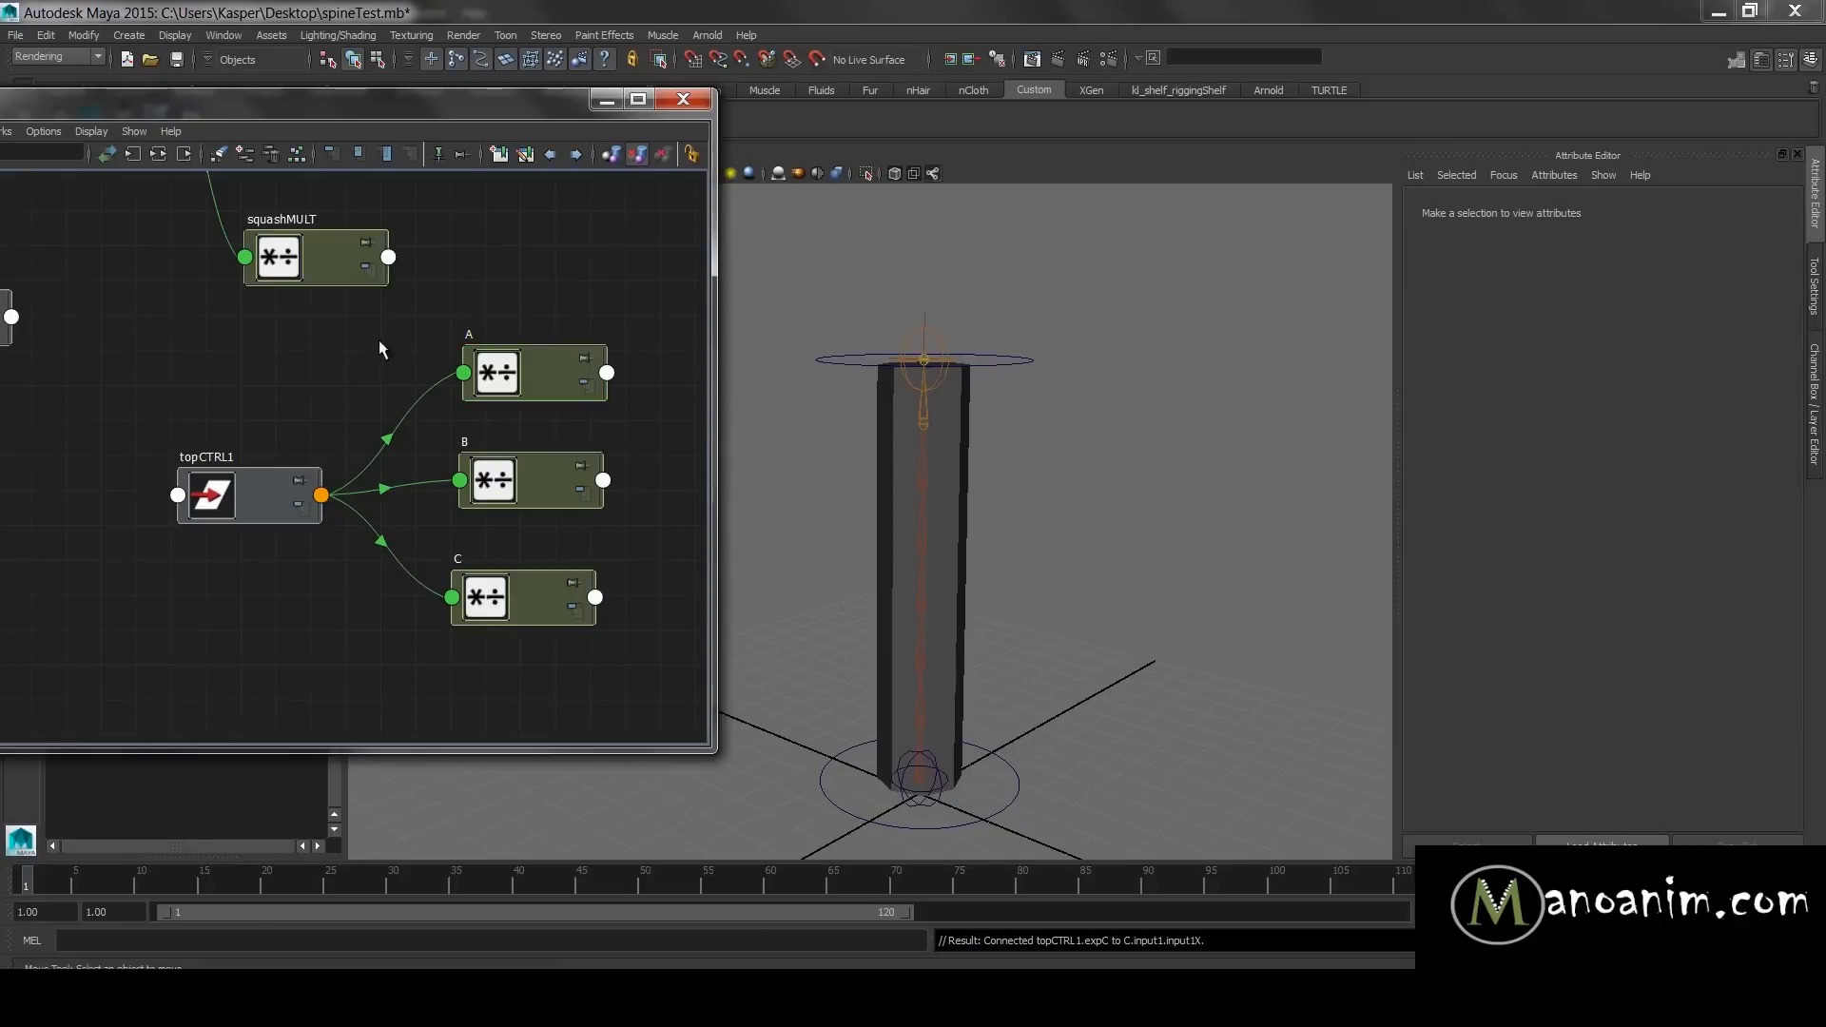
click(538, 383)
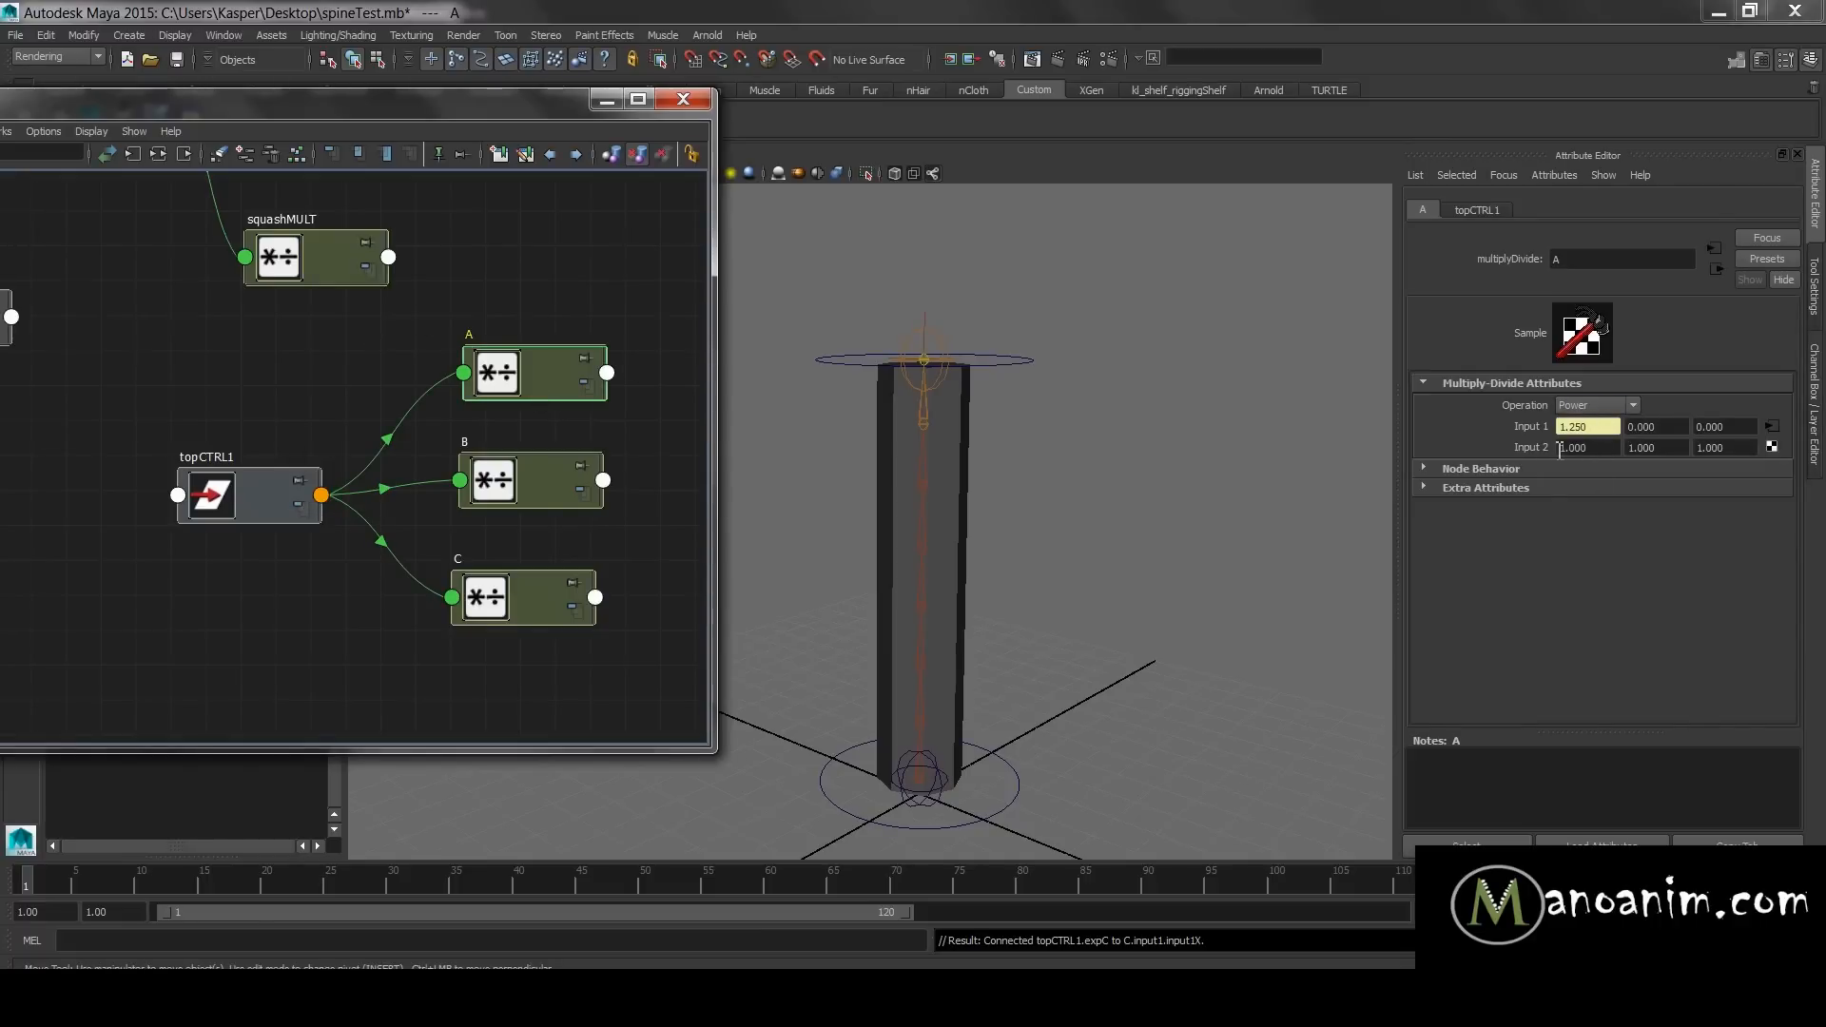
click(515, 253)
shift+middle_drag(346, 257, 544, 368)
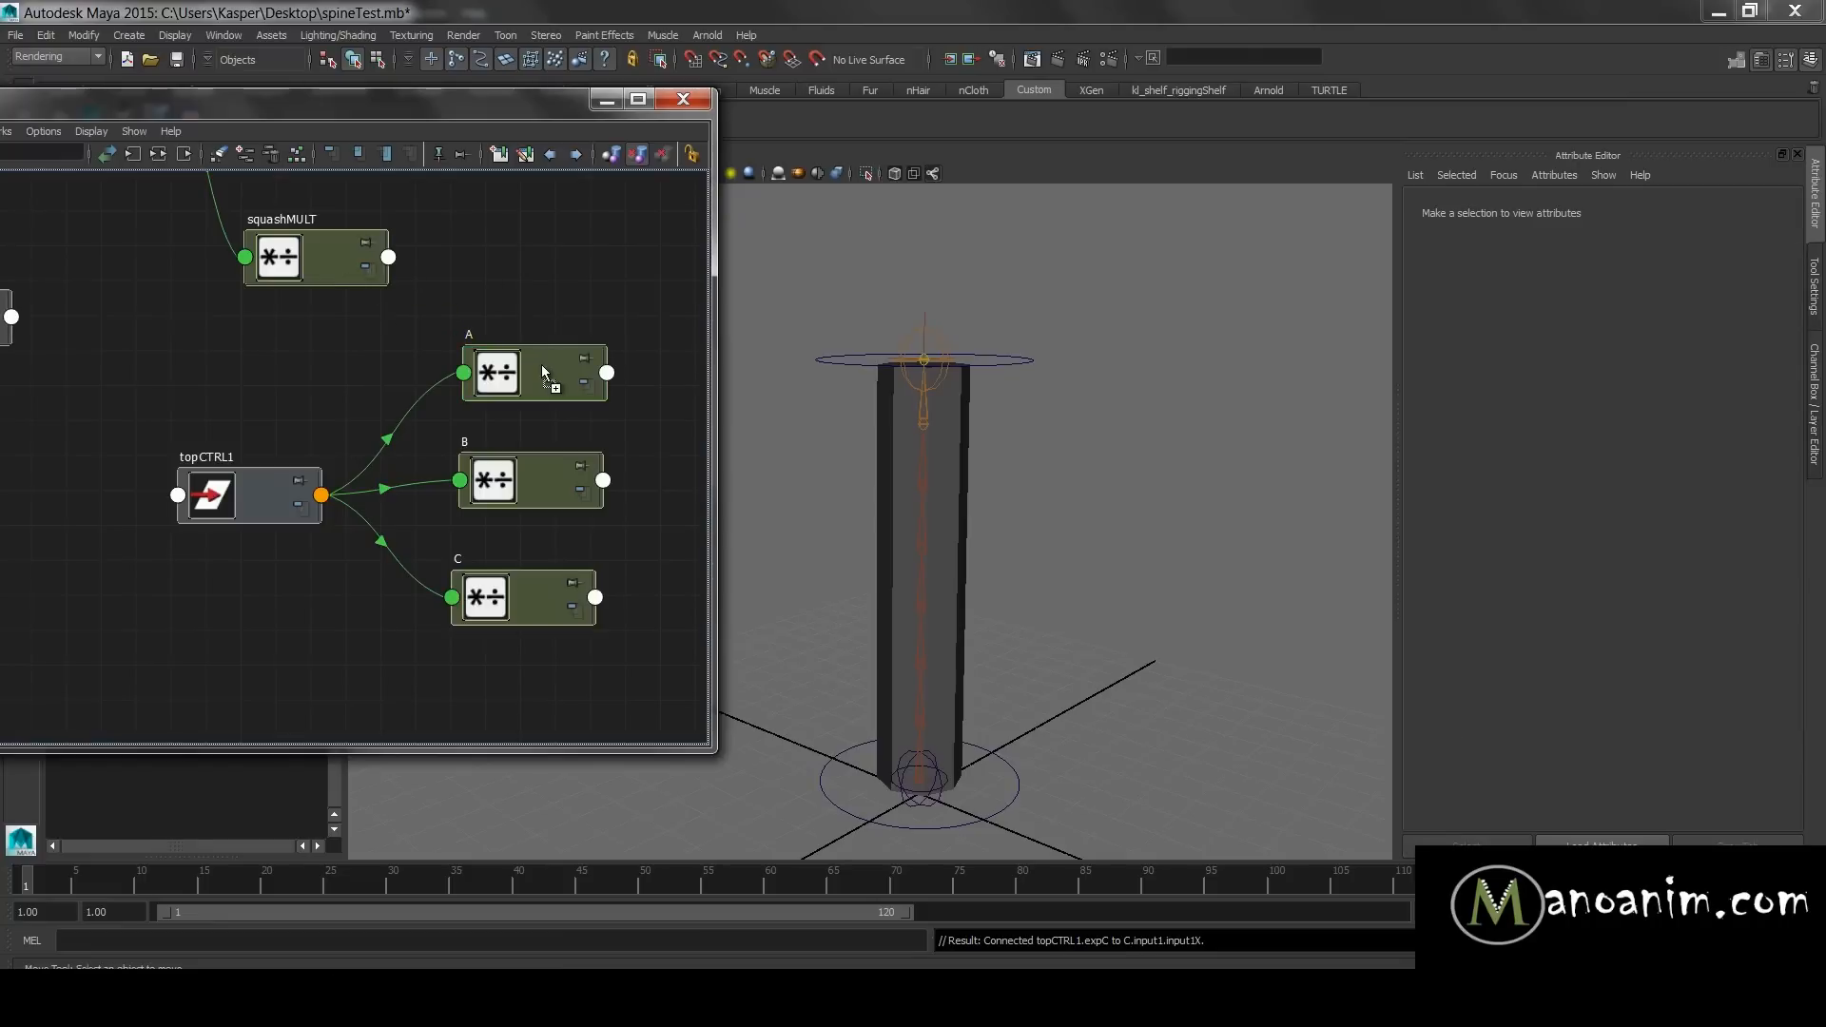
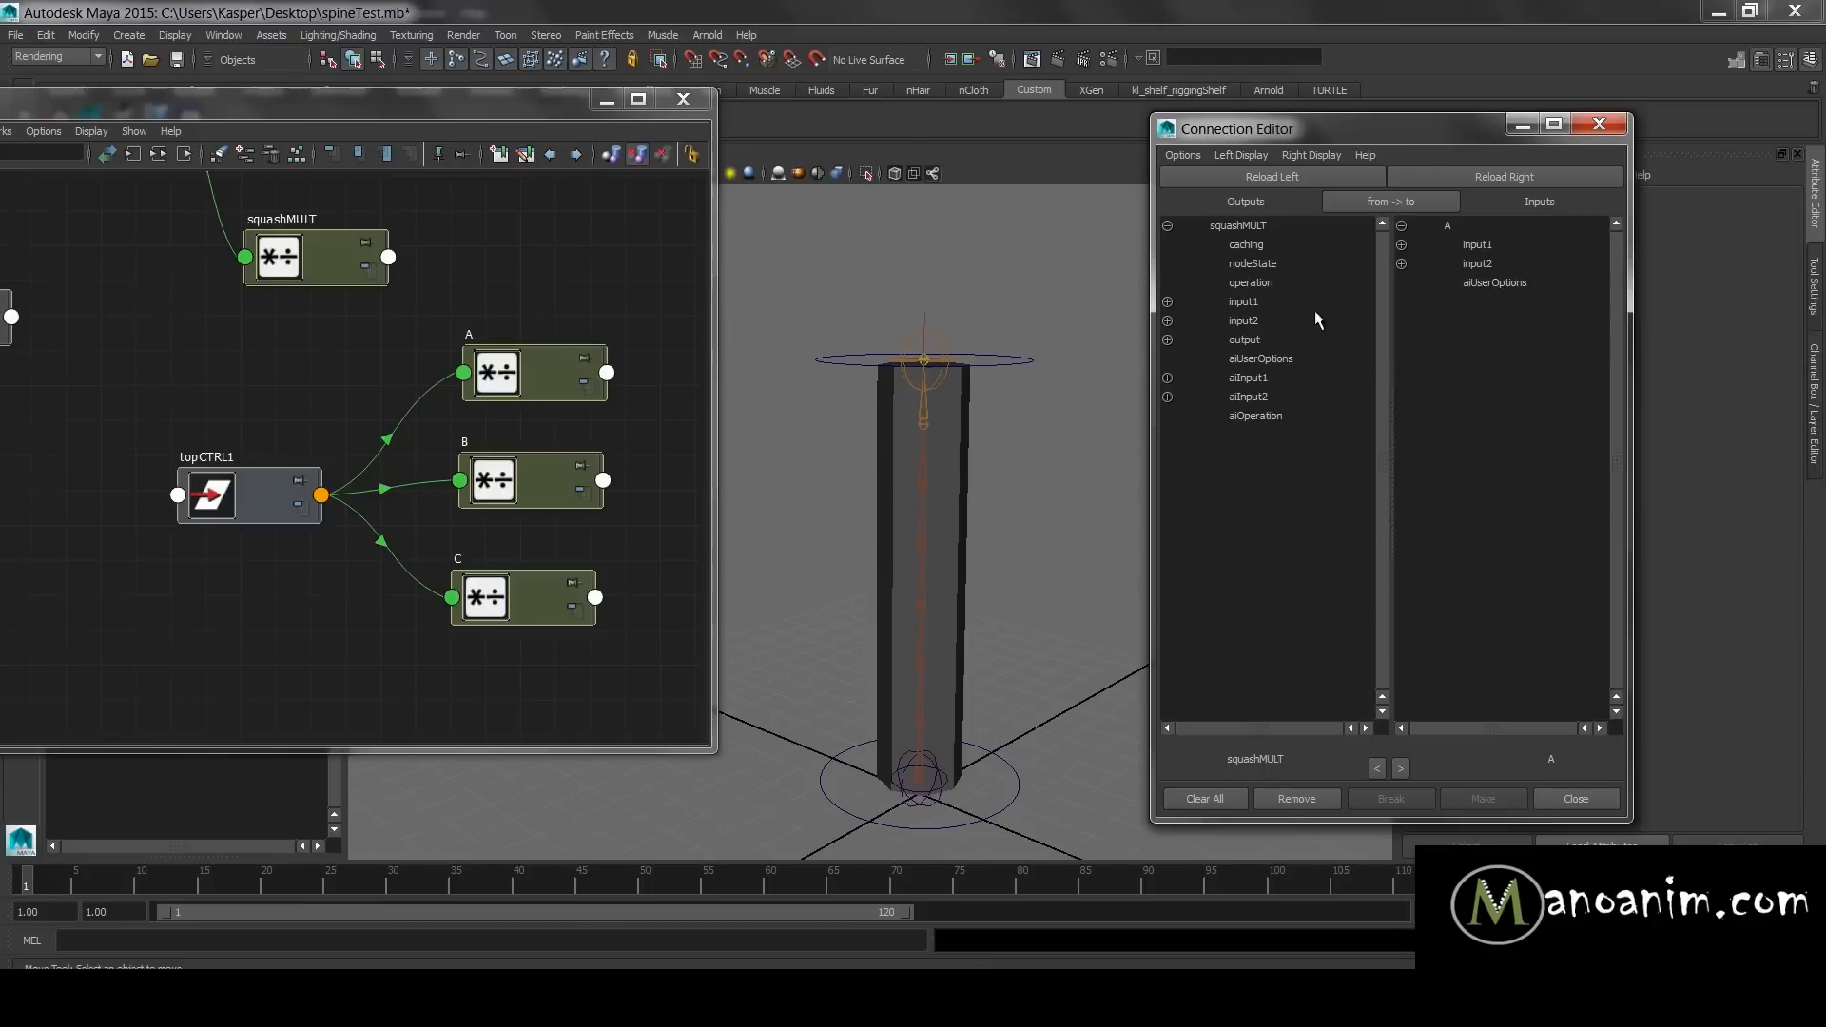
click(1252, 146)
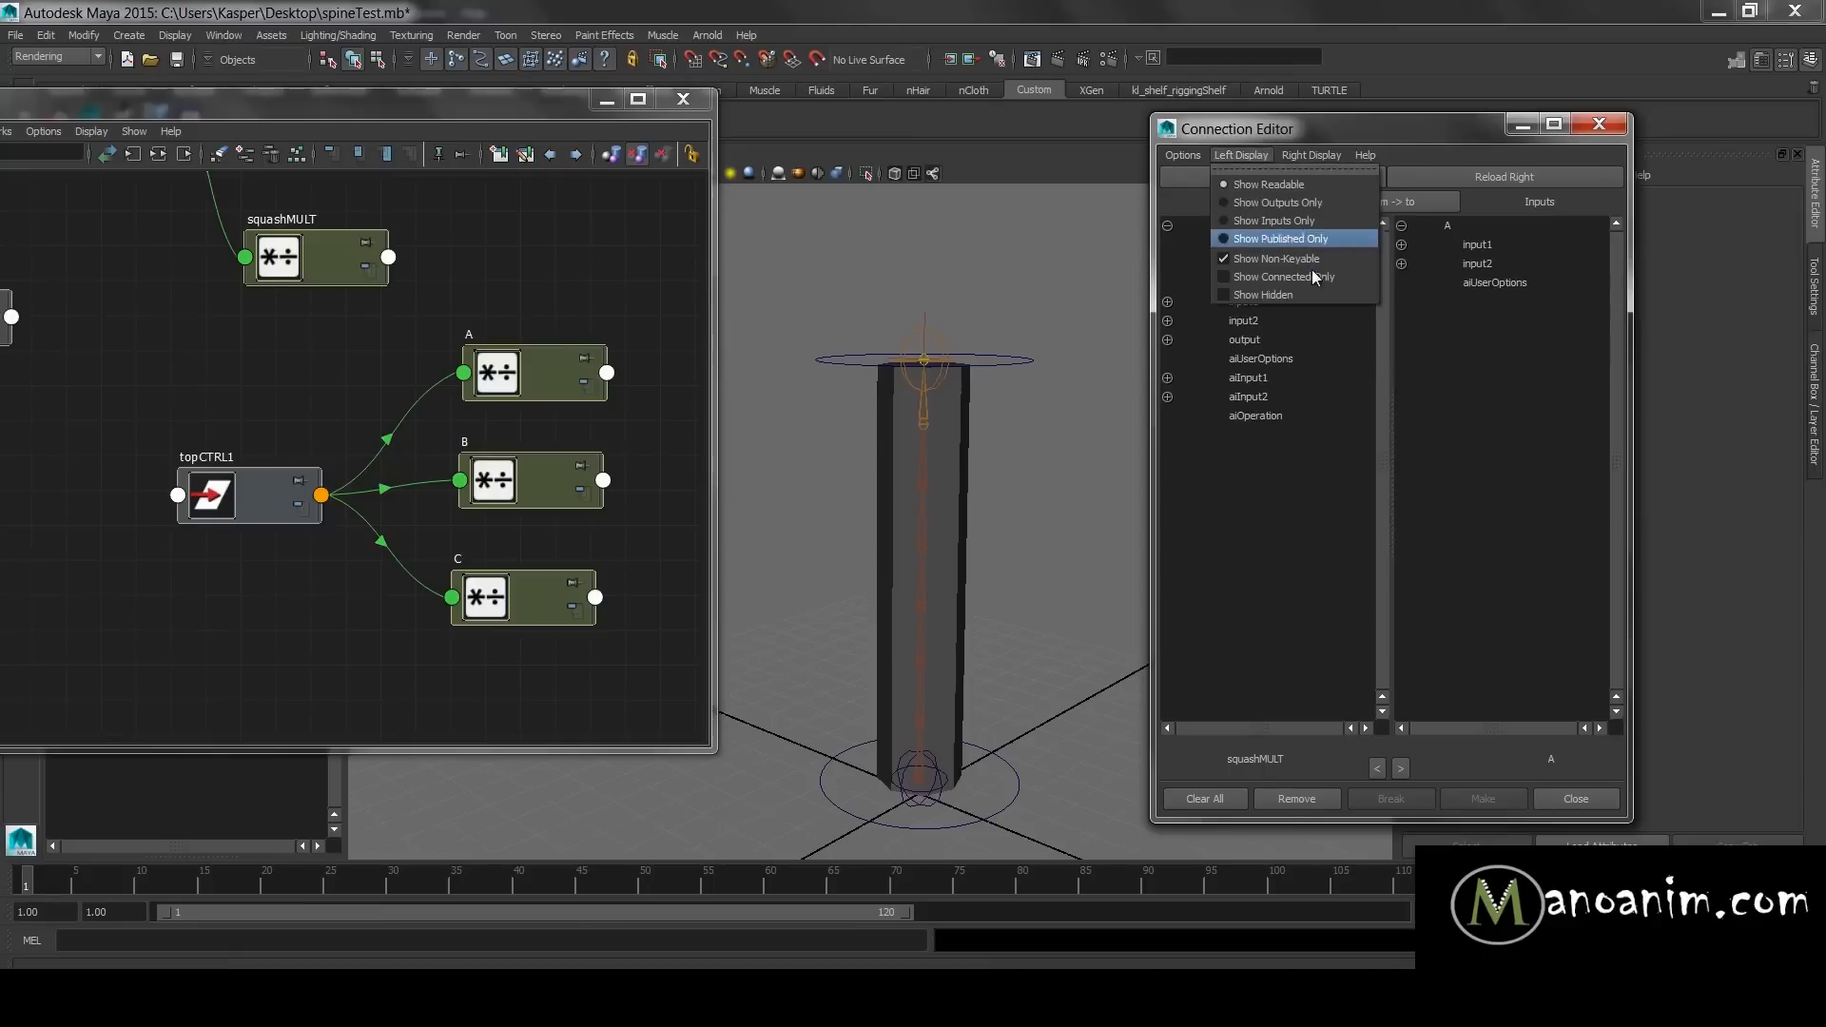
click(1304, 259)
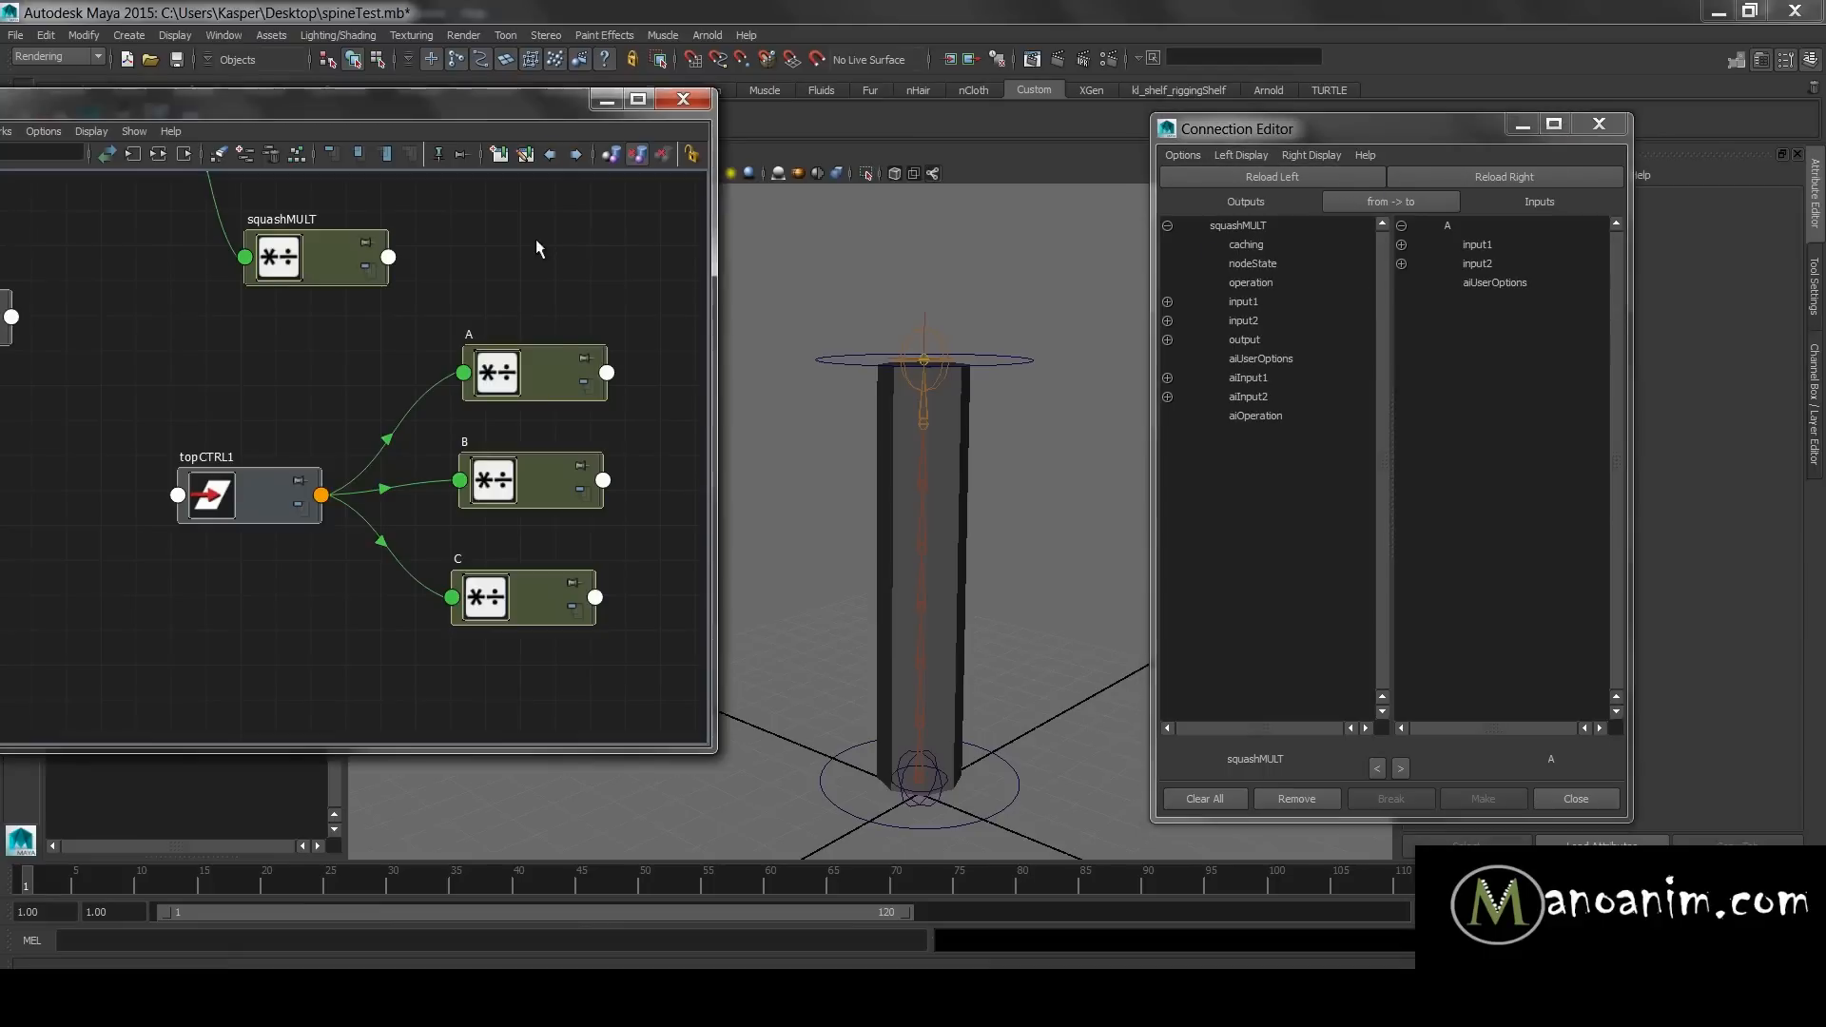
- Shift the squashMULT node slightly closer to node A in the graph
click(312, 255)
alt+middle_drag(479, 267, 465, 338)
drag(314, 342, 349, 354)
click(508, 350)
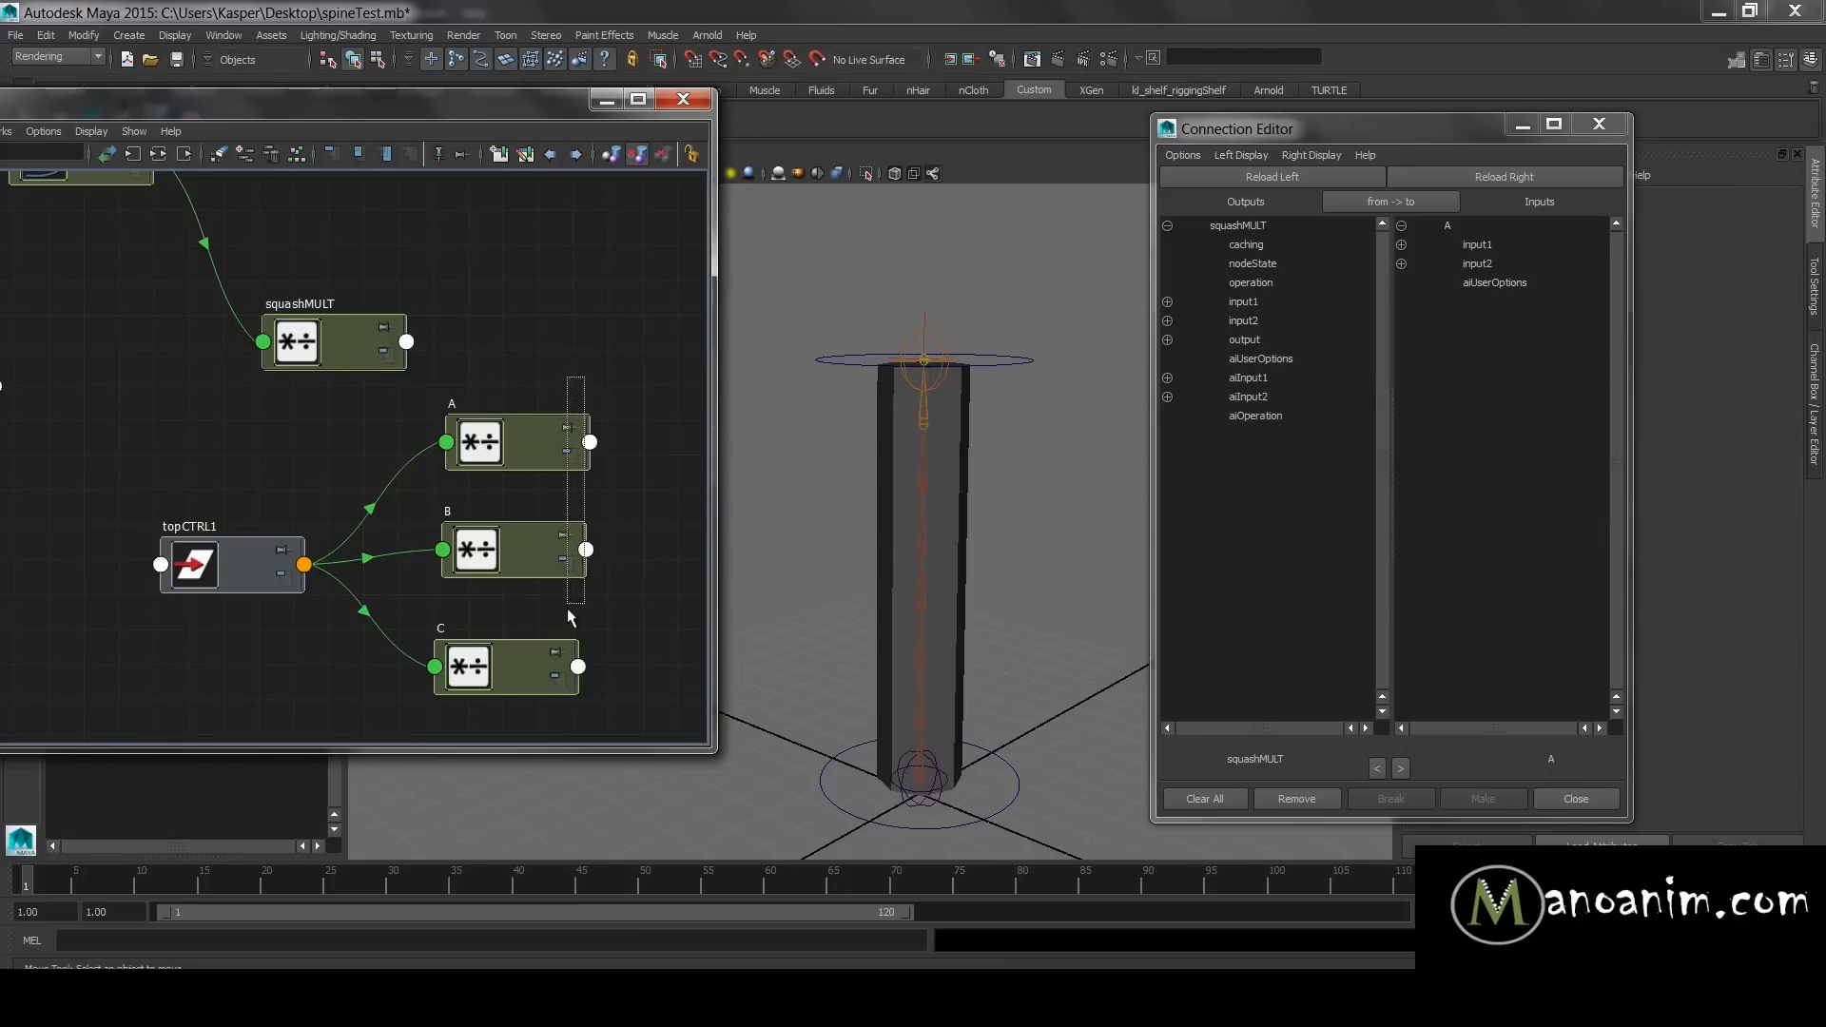
- Connect squashMULT's outputX to node A's input2X
shift+middle_drag(346, 322, 530, 441)
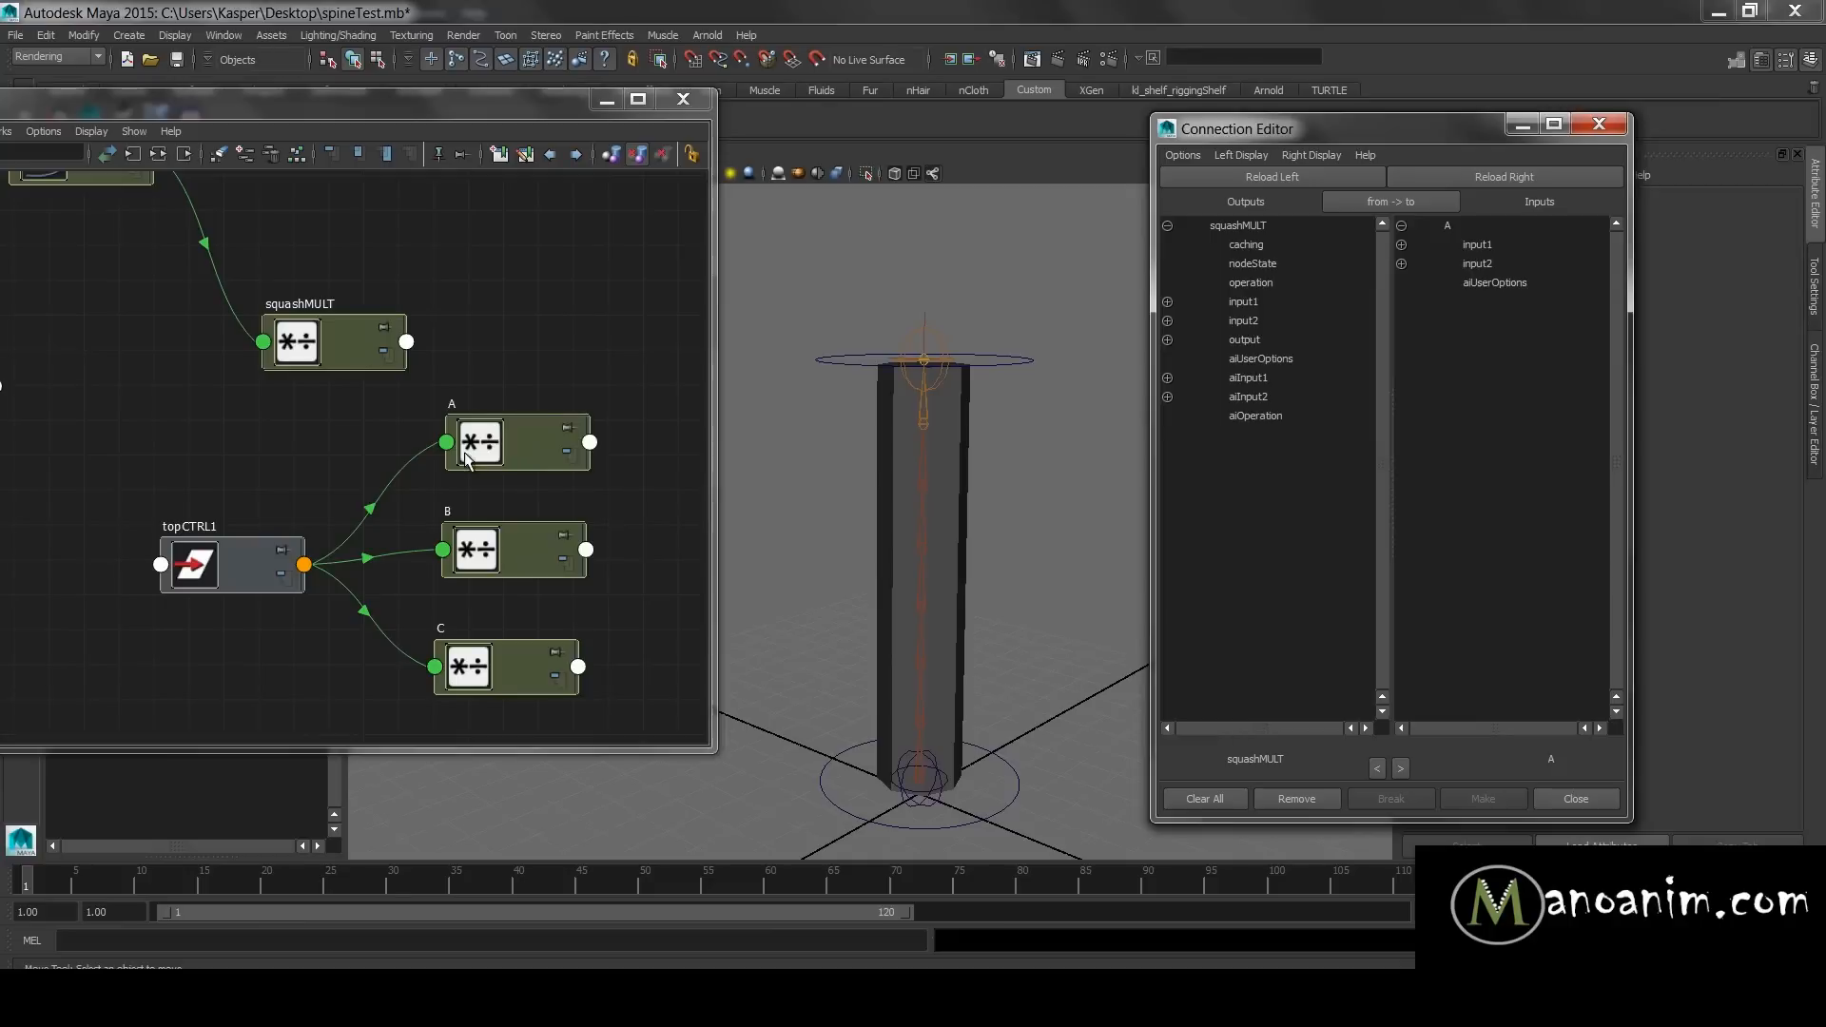
click(1167, 339)
click(1304, 359)
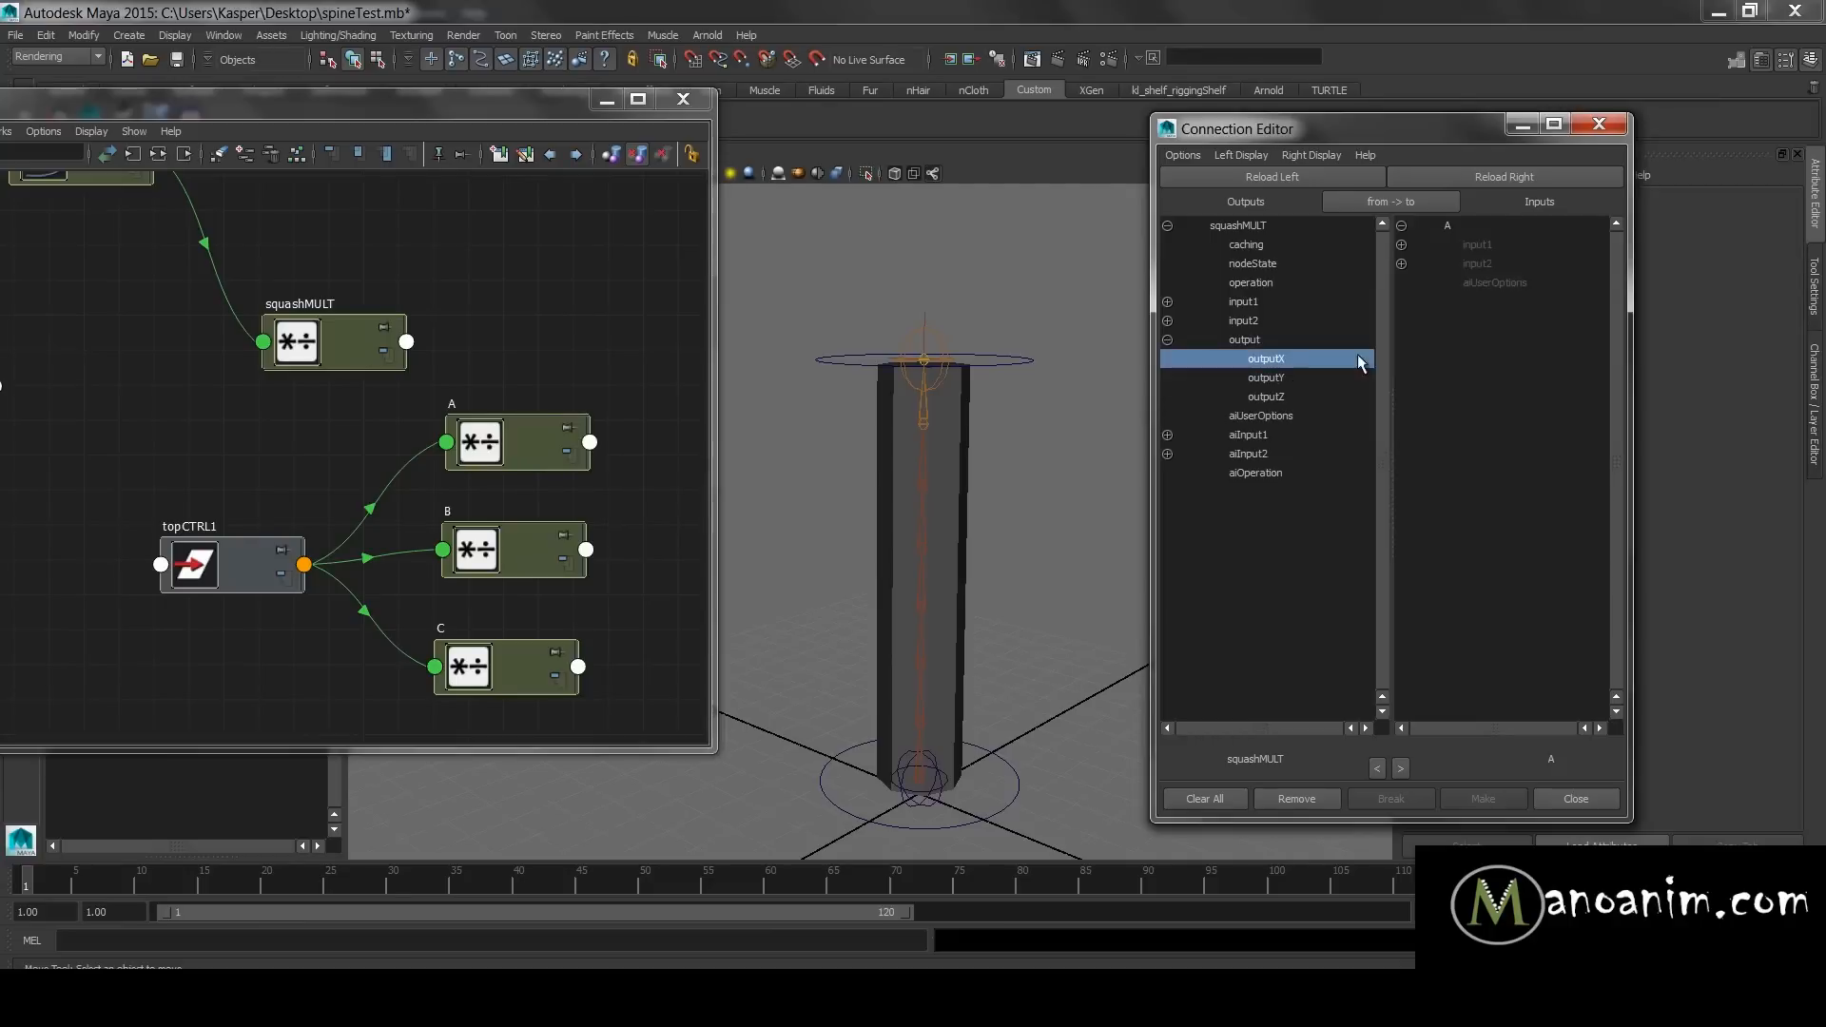
click(1402, 264)
click(1498, 283)
- Select joint2, the second joint from the base of the spine, and rename it jointA
click(984, 360)
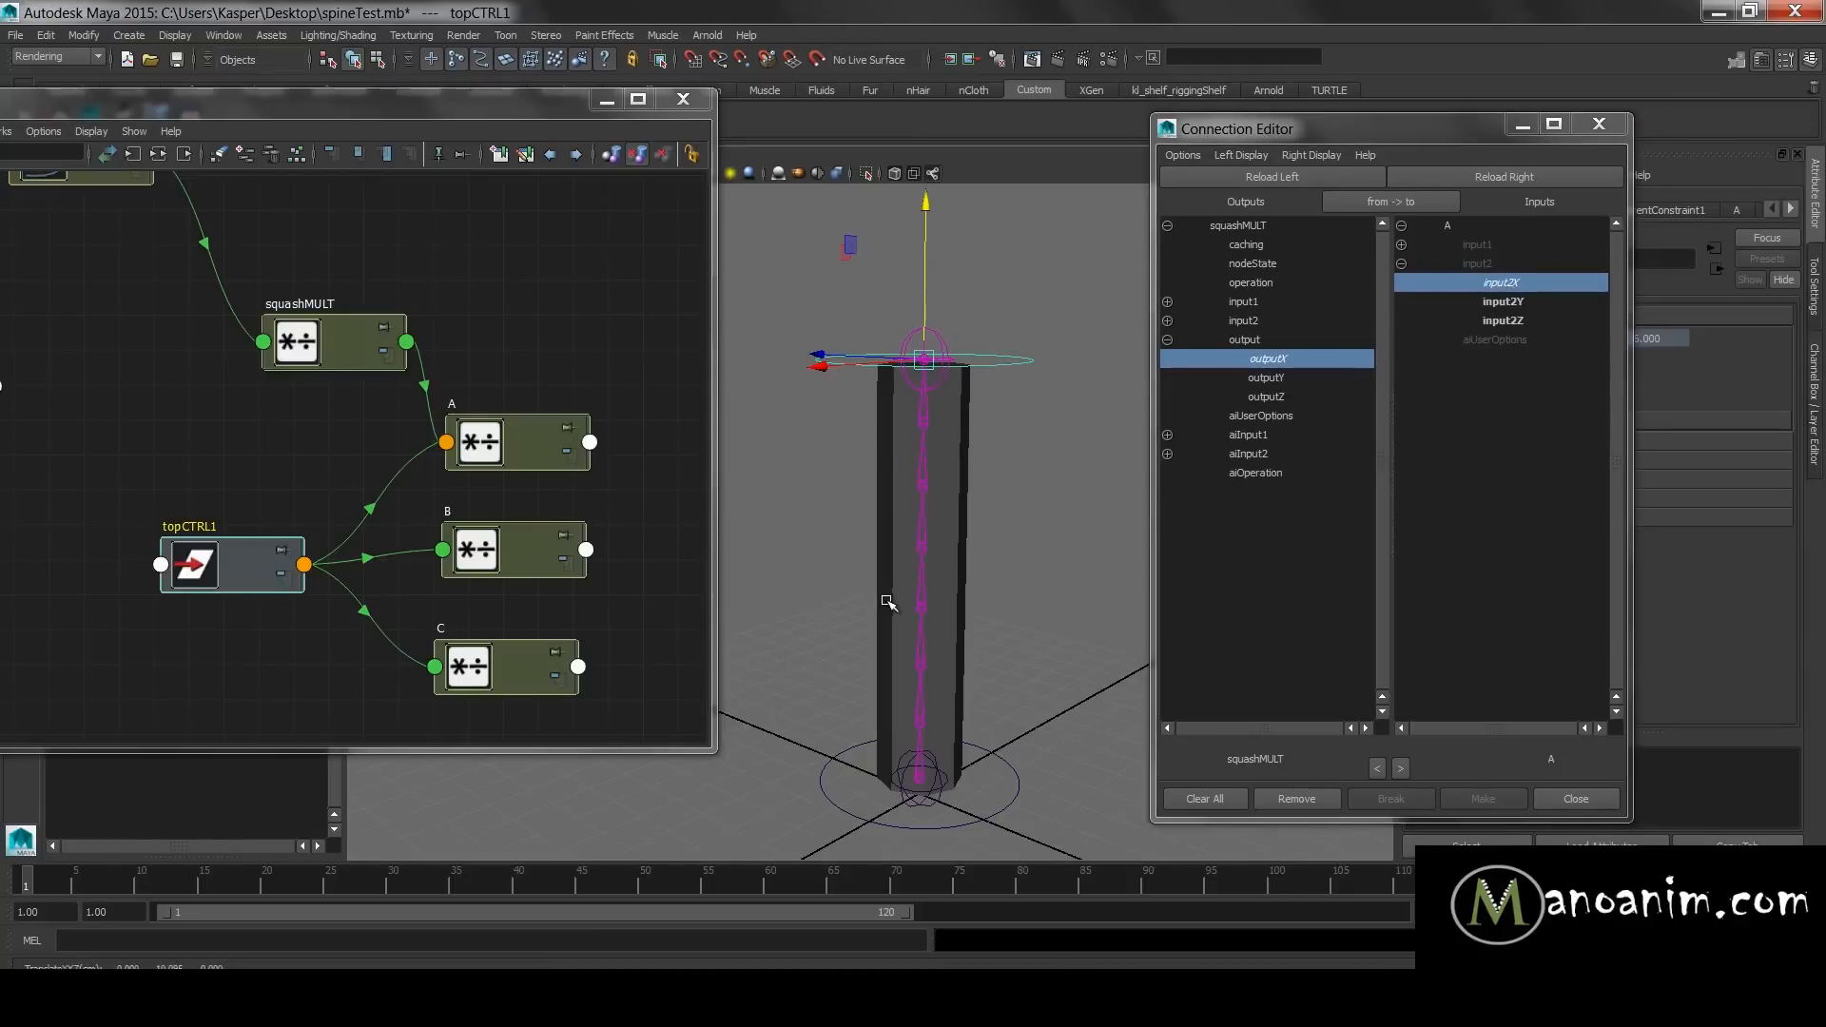
click(495, 453)
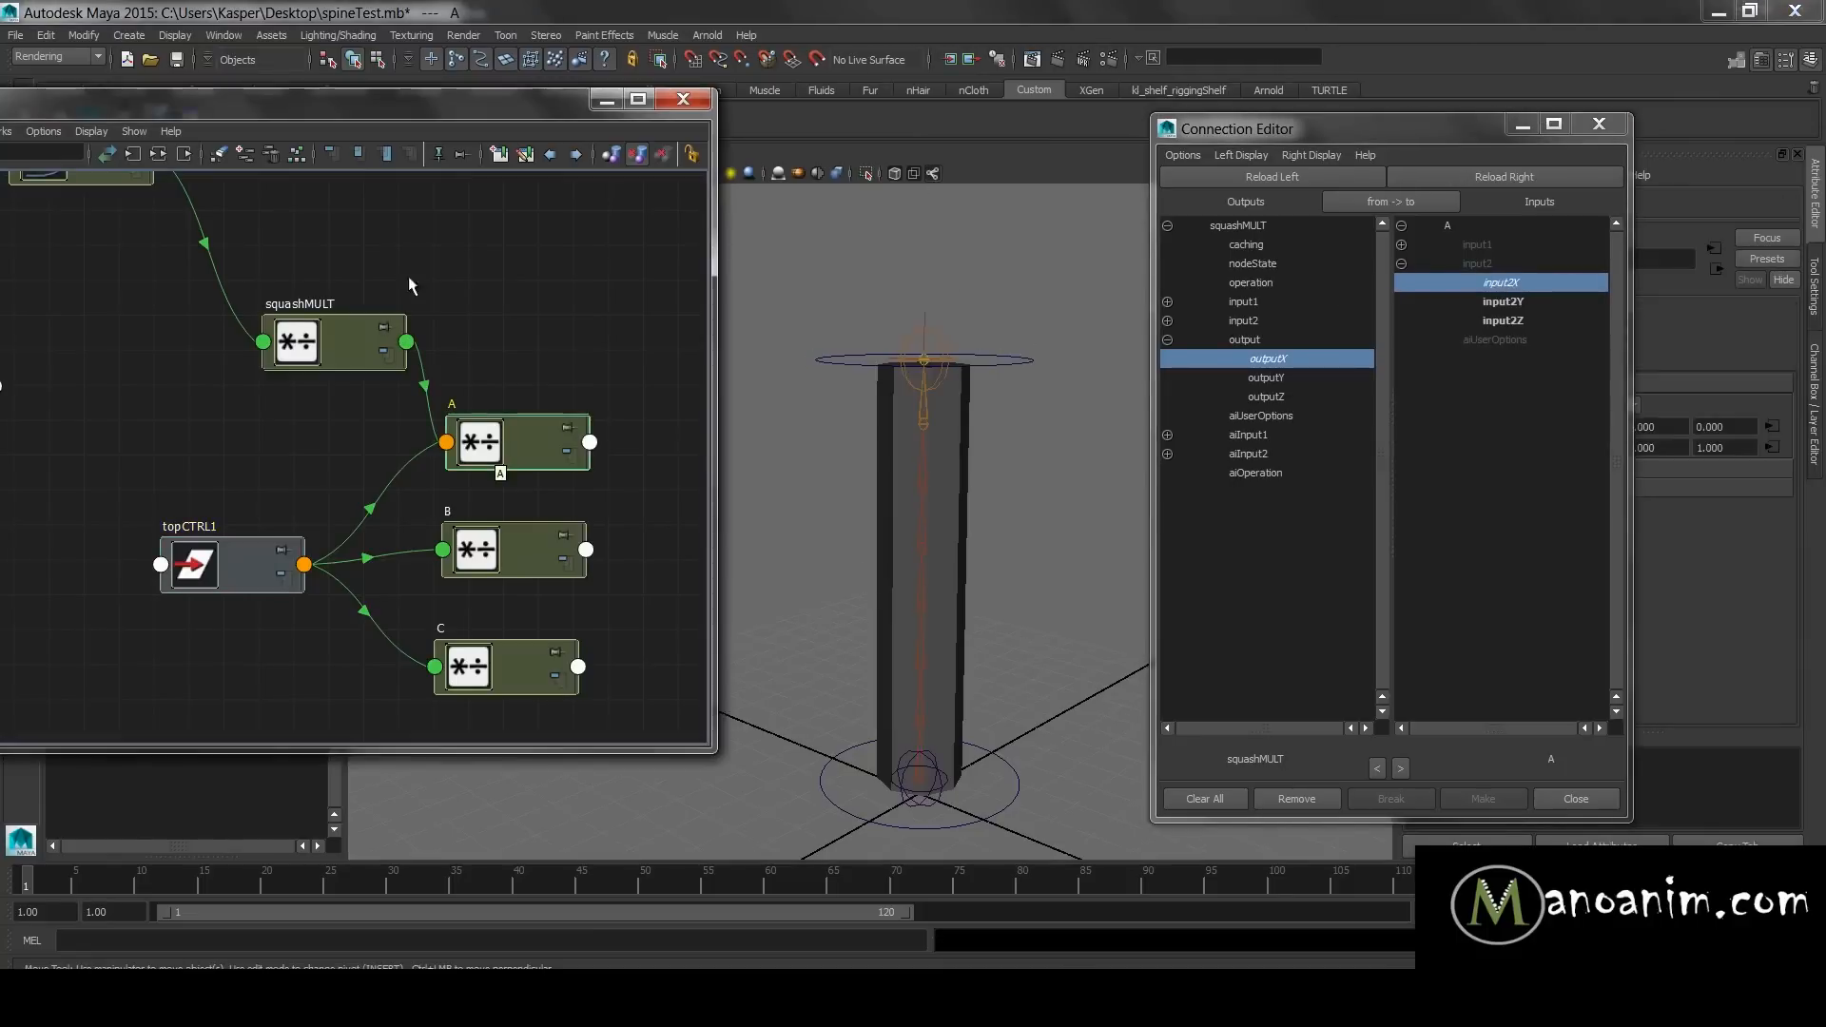
click(921, 605)
scroll(973, 599, up, 3)
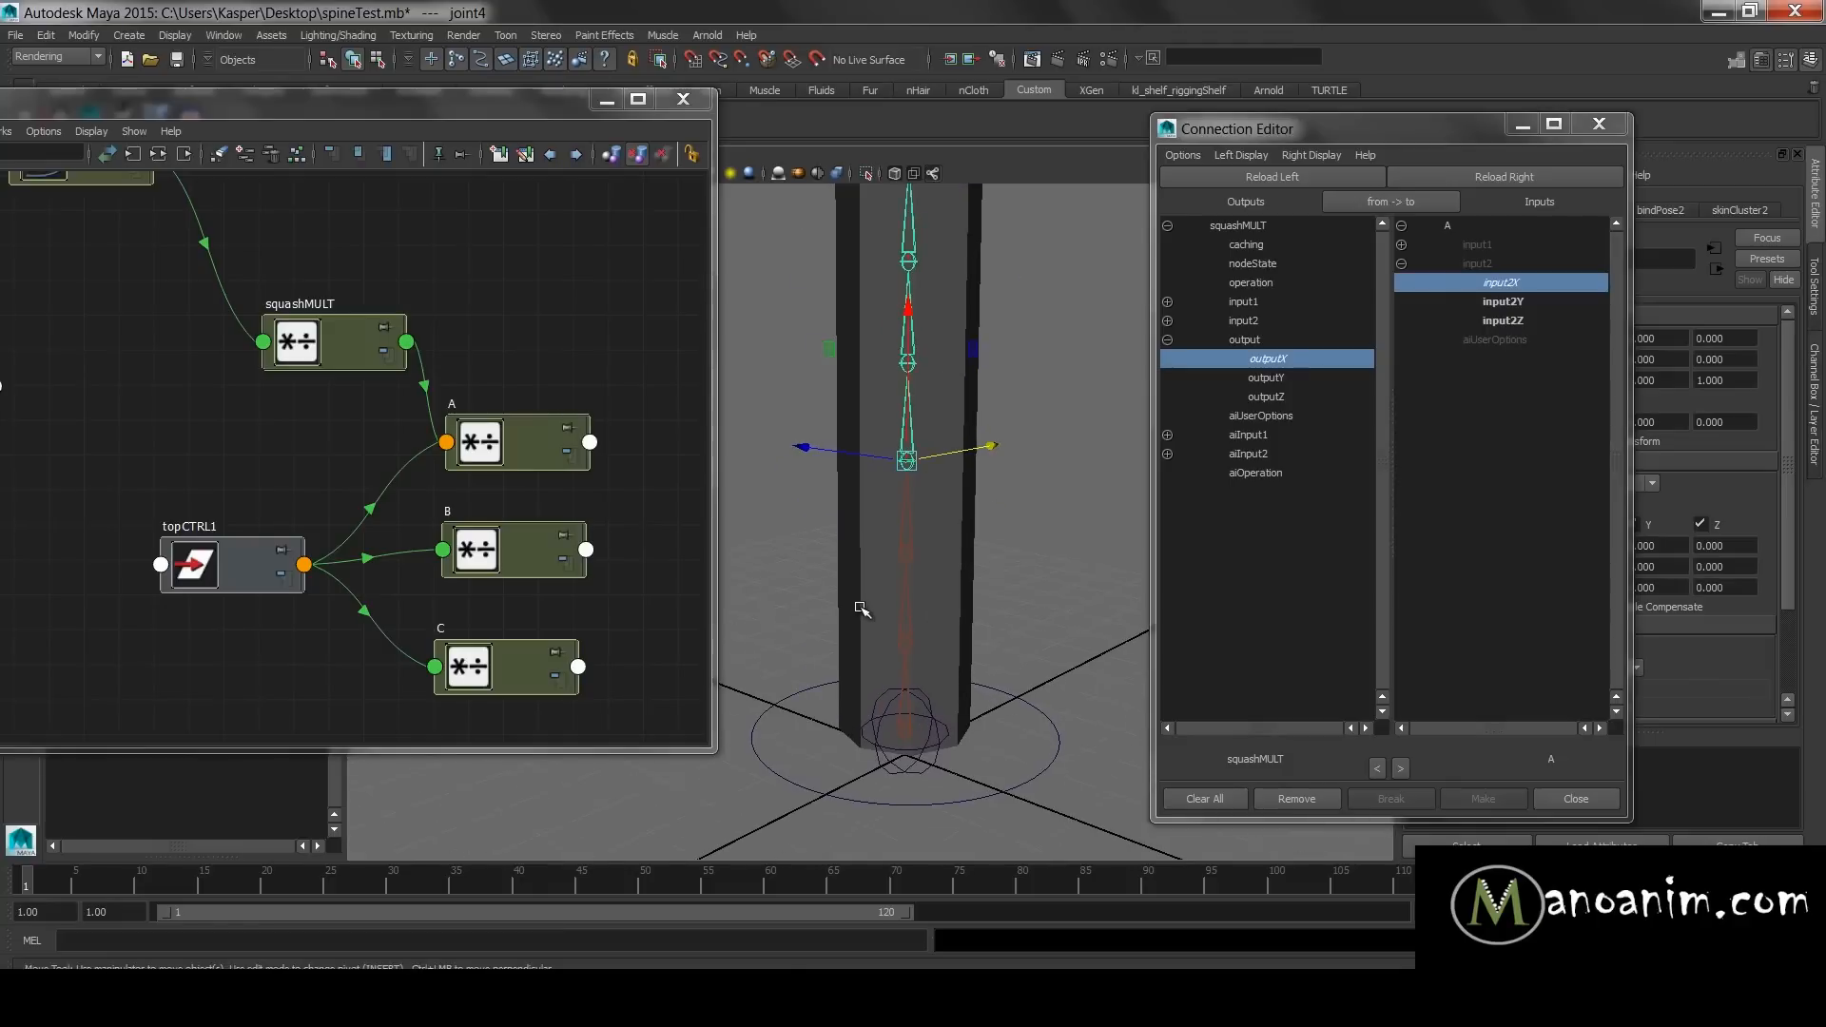
click(905, 644)
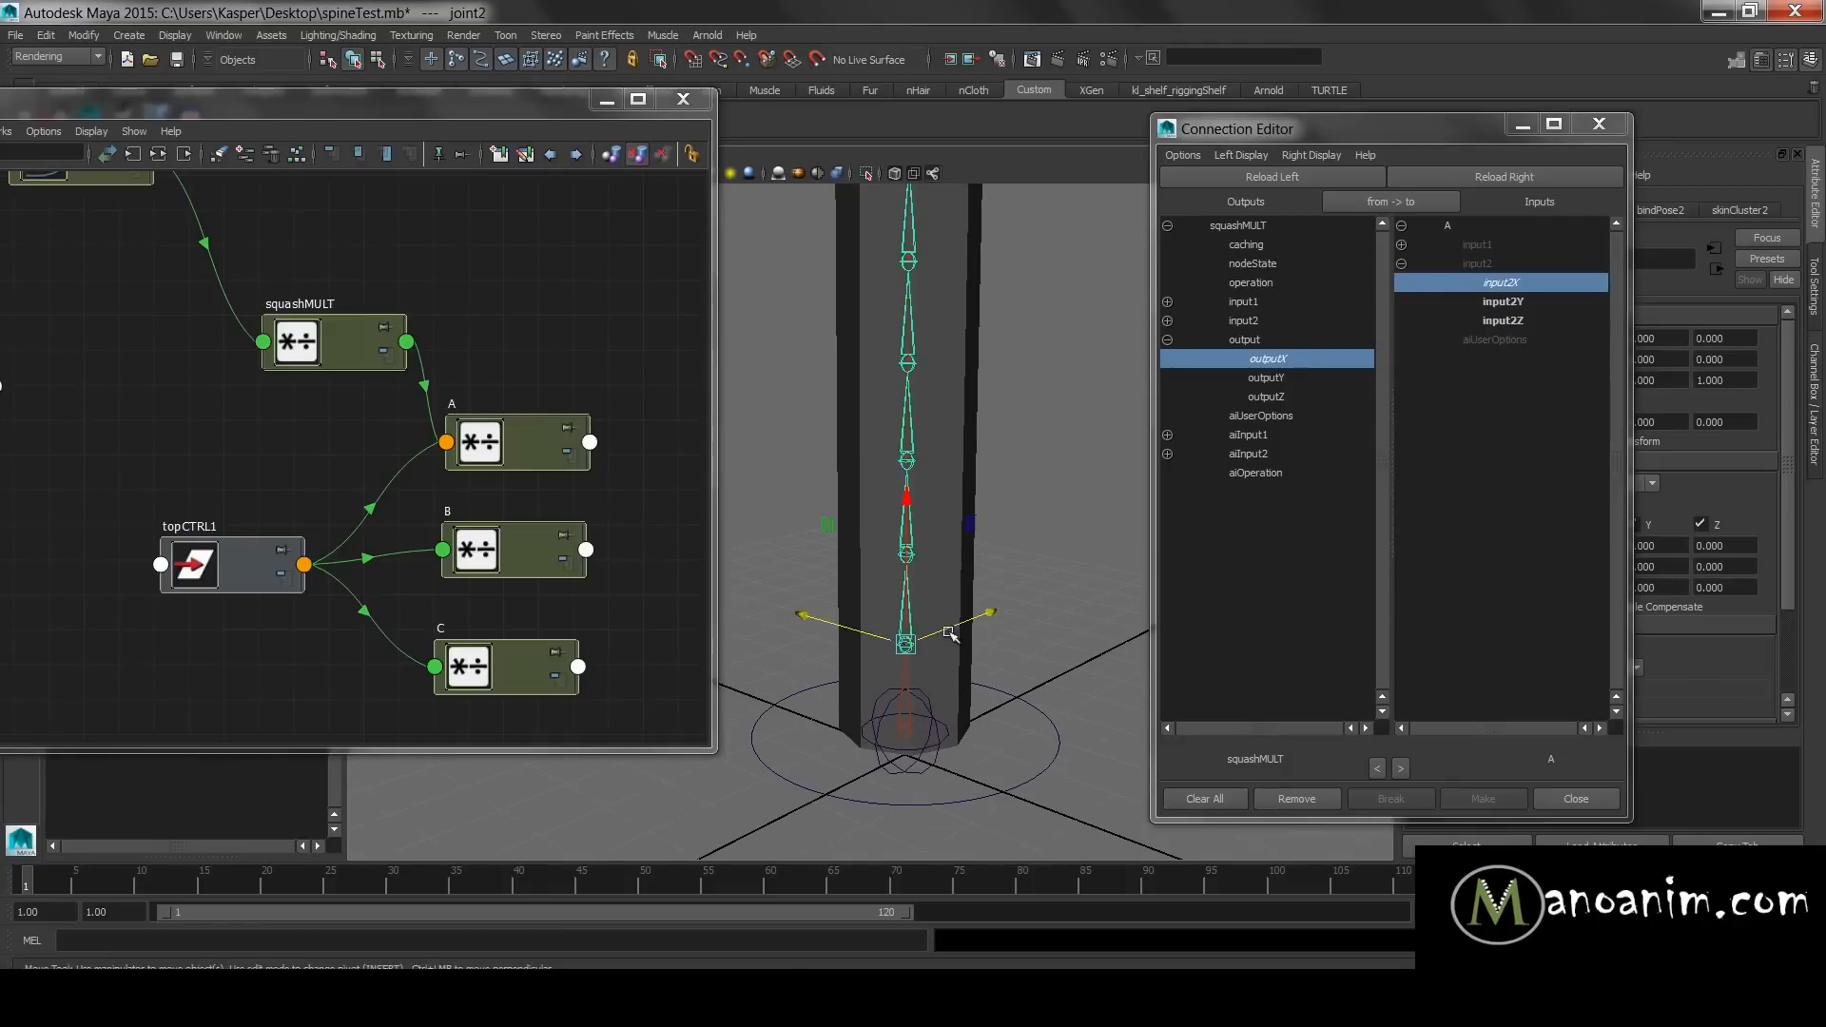
drag(1496, 135, 1365, 370)
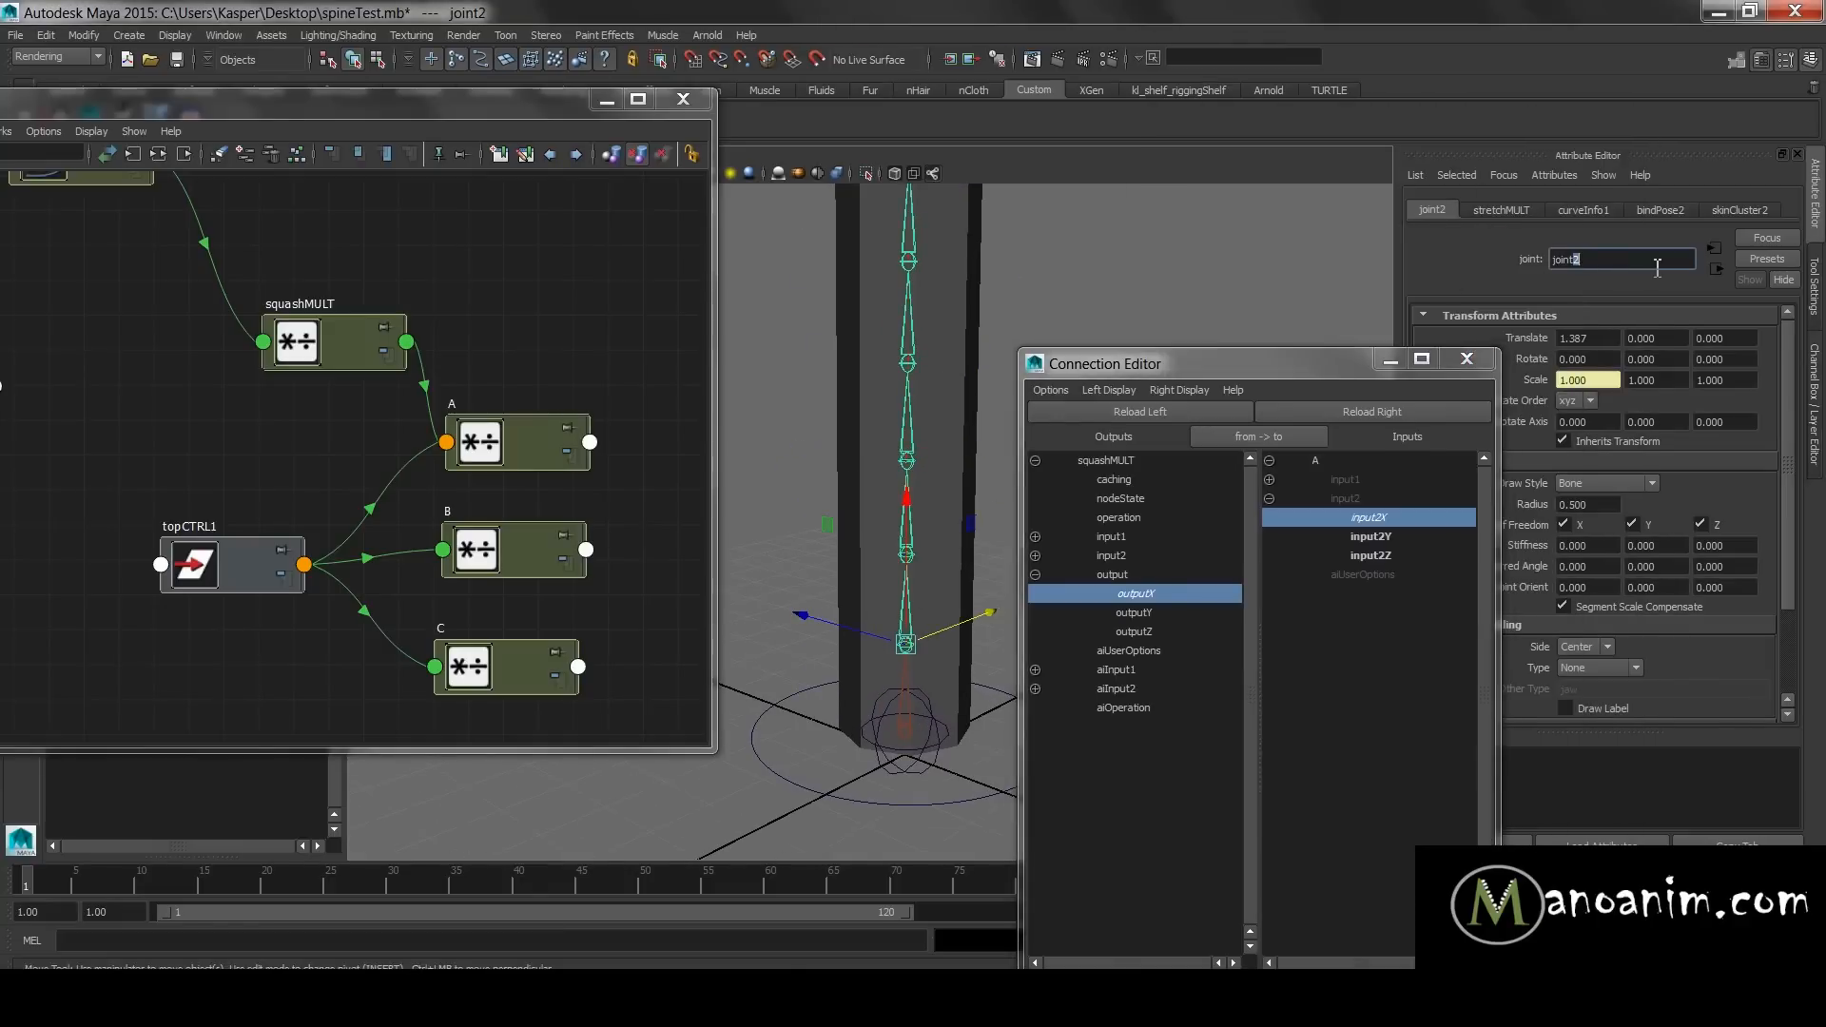
key(Return)
- Rename the next two joints up the chain, joint3 and joint4, to jointB and jointC, and select node A in the graph
alt+drag(849, 404, 930, 573)
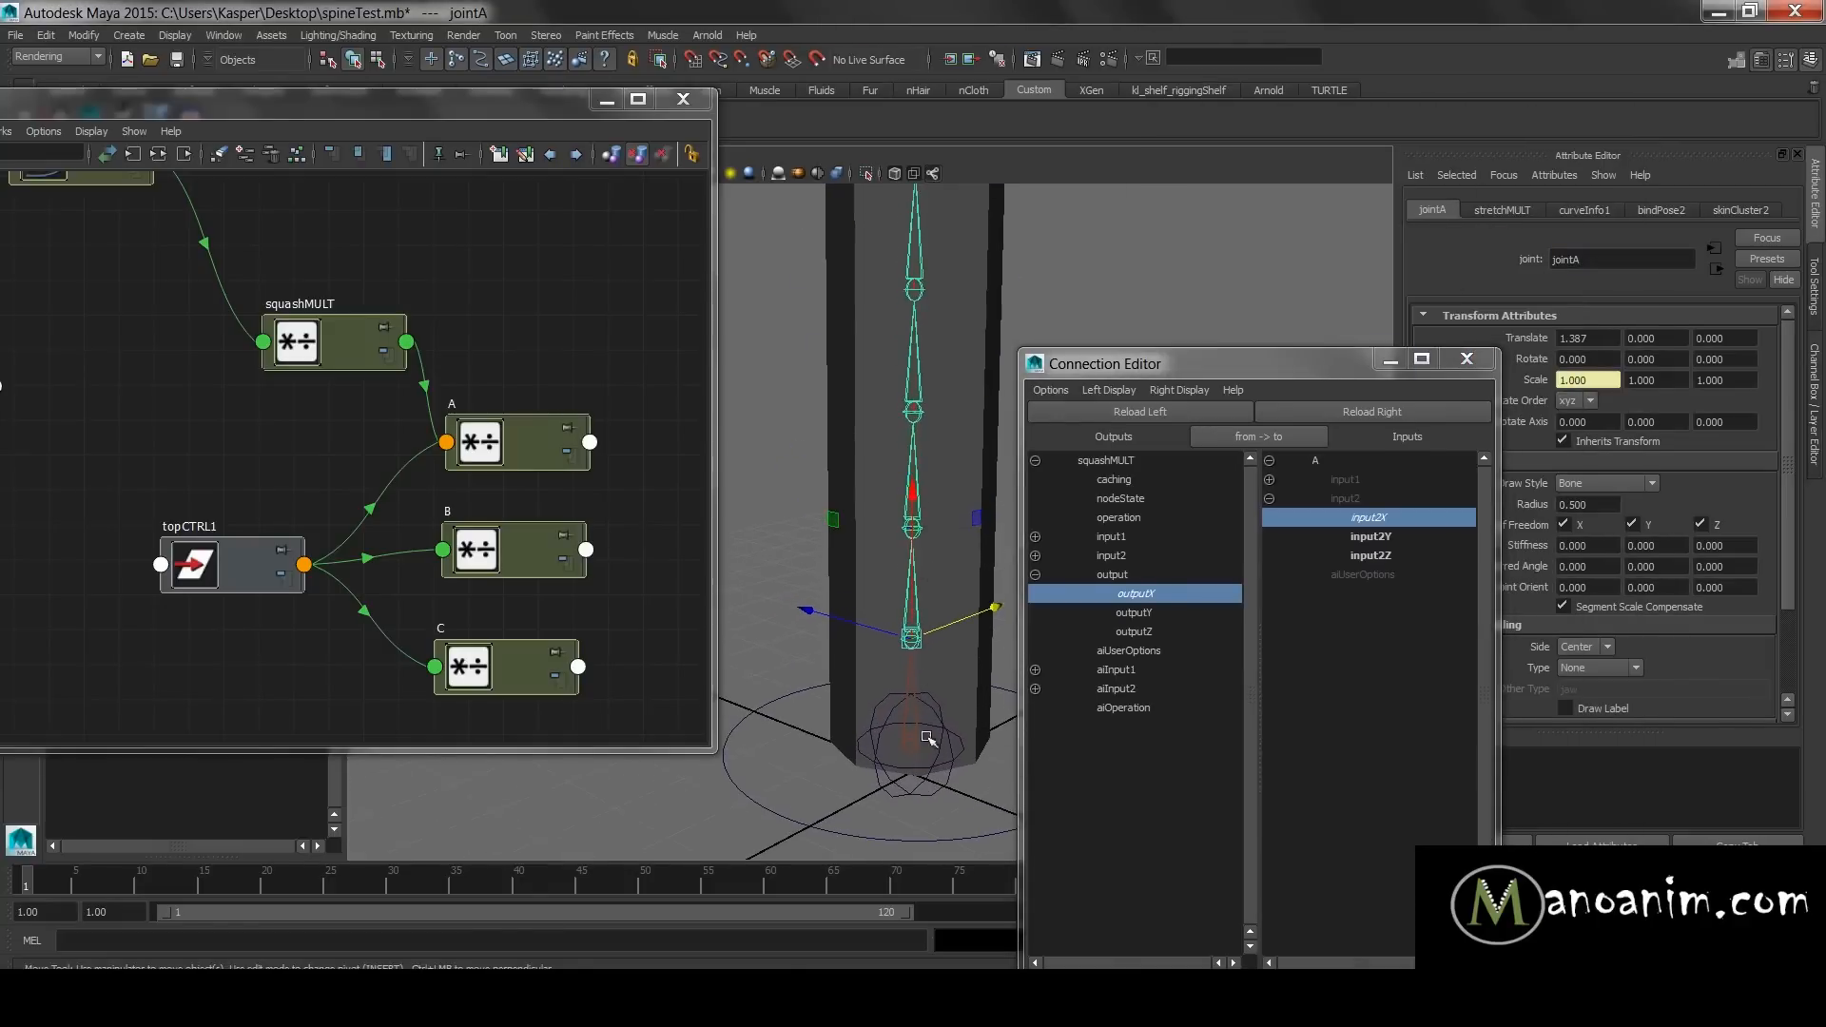
key(Down)
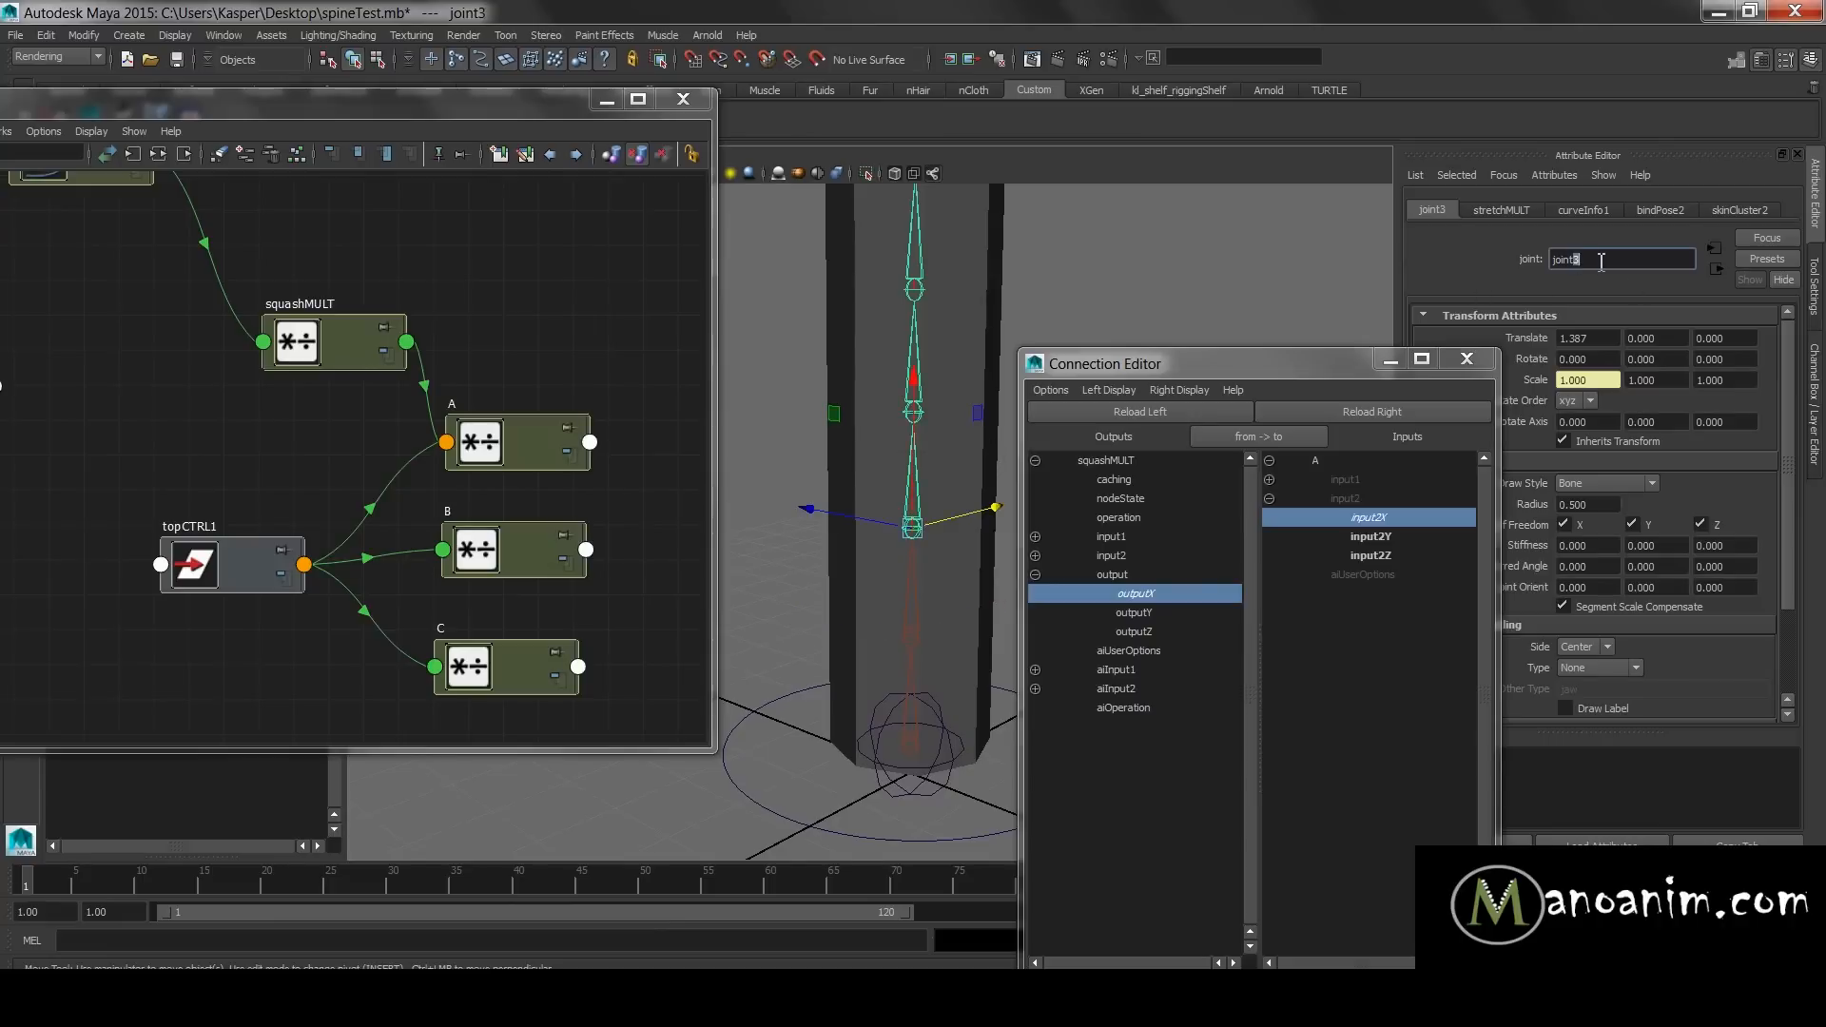
key(Down)
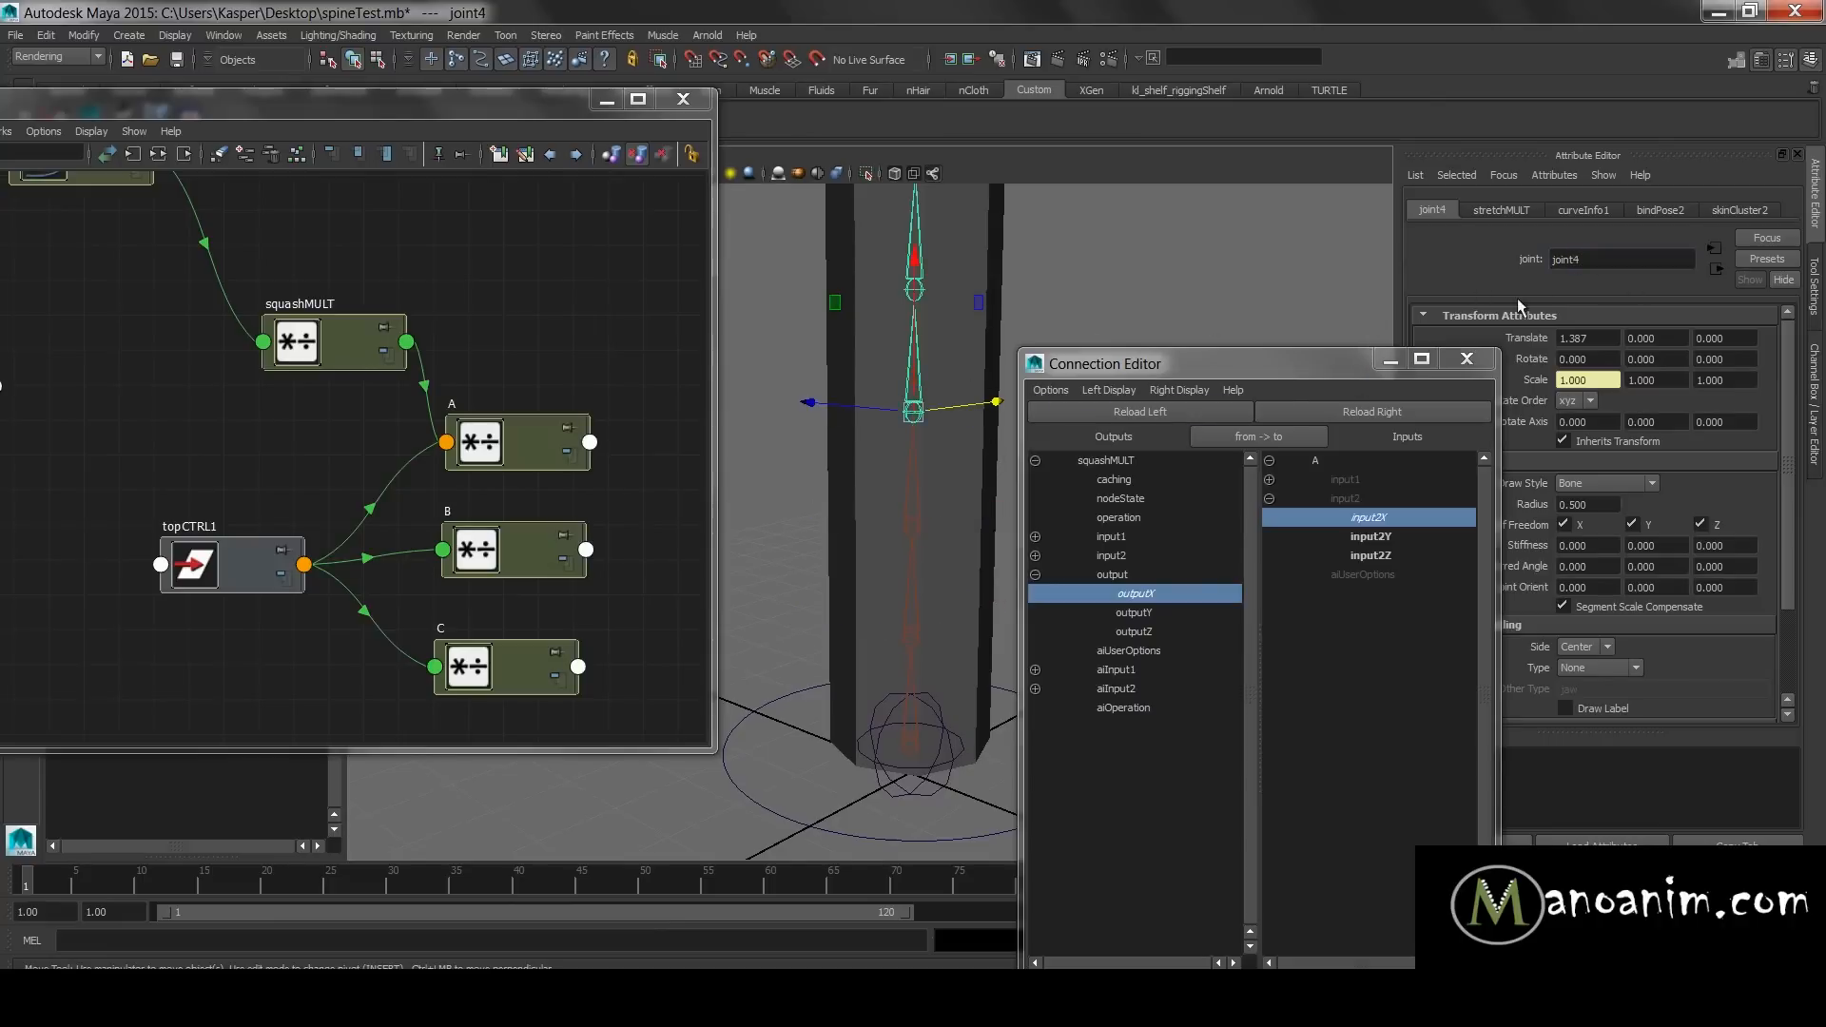
click(1616, 258)
text(B)
scroll(877, 367, down, 3)
key(Return)
drag(910, 491, 884, 562)
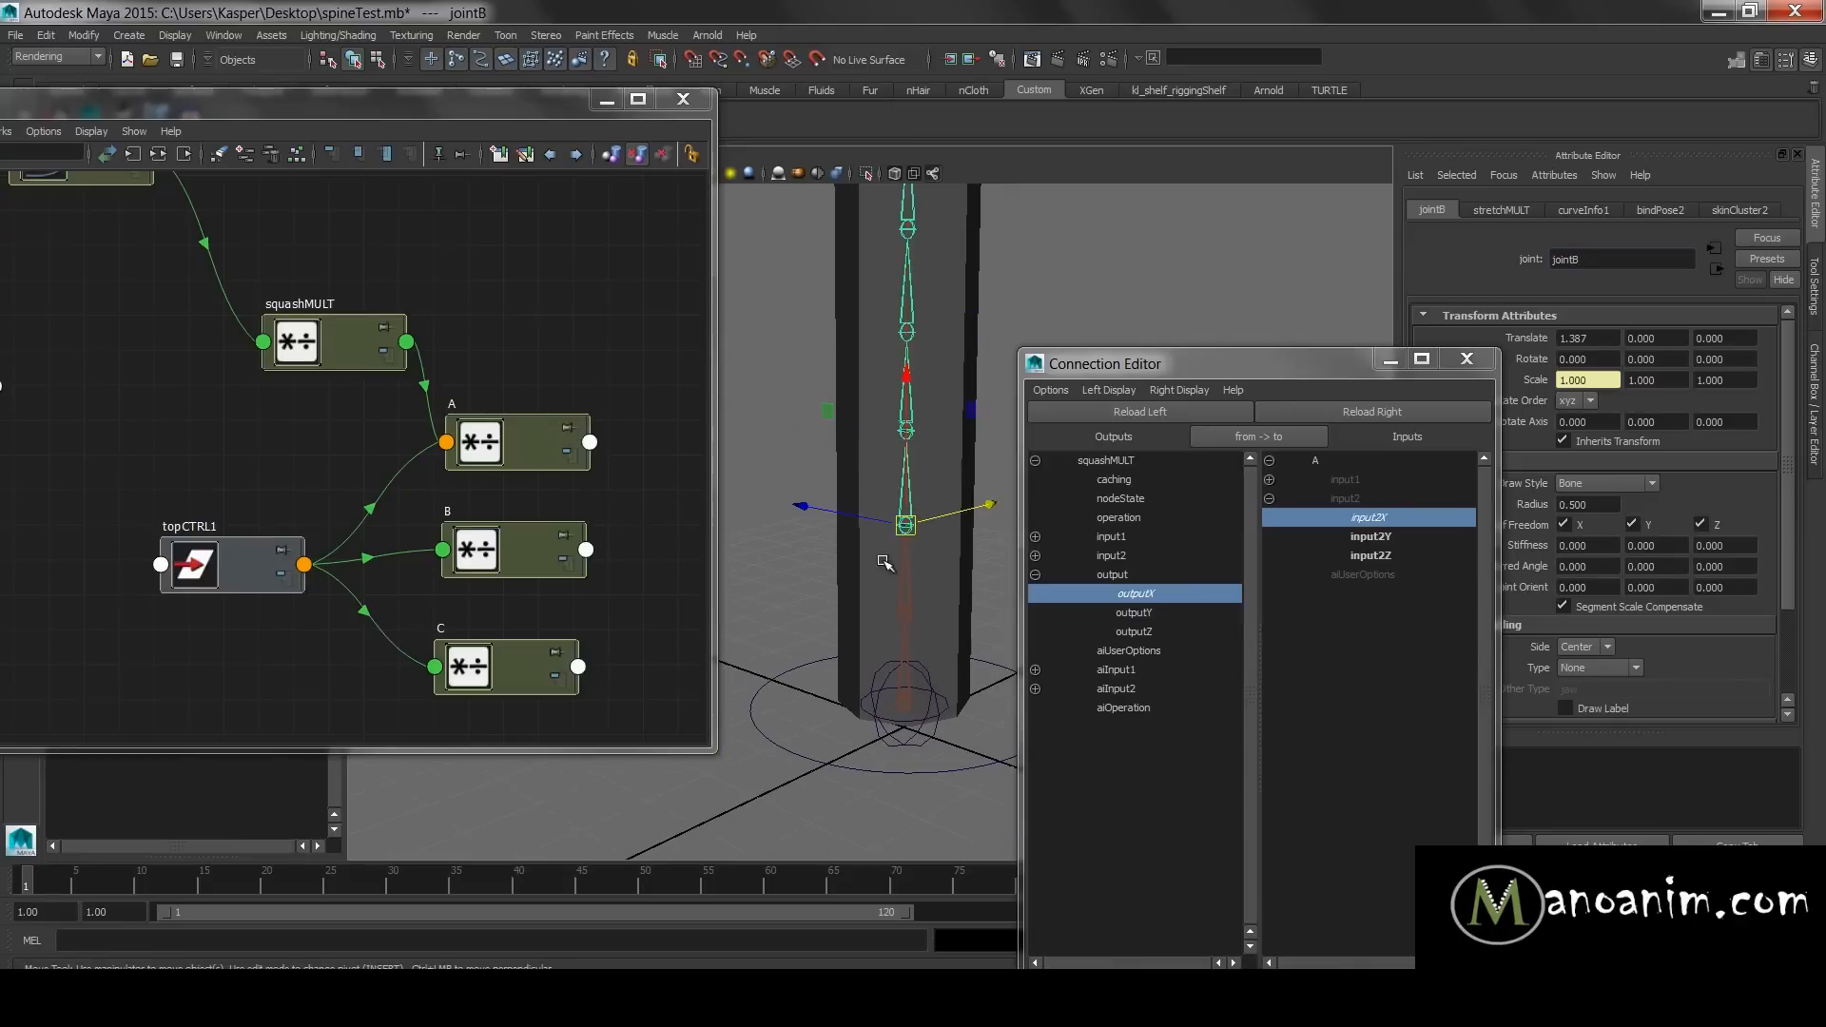
click(906, 426)
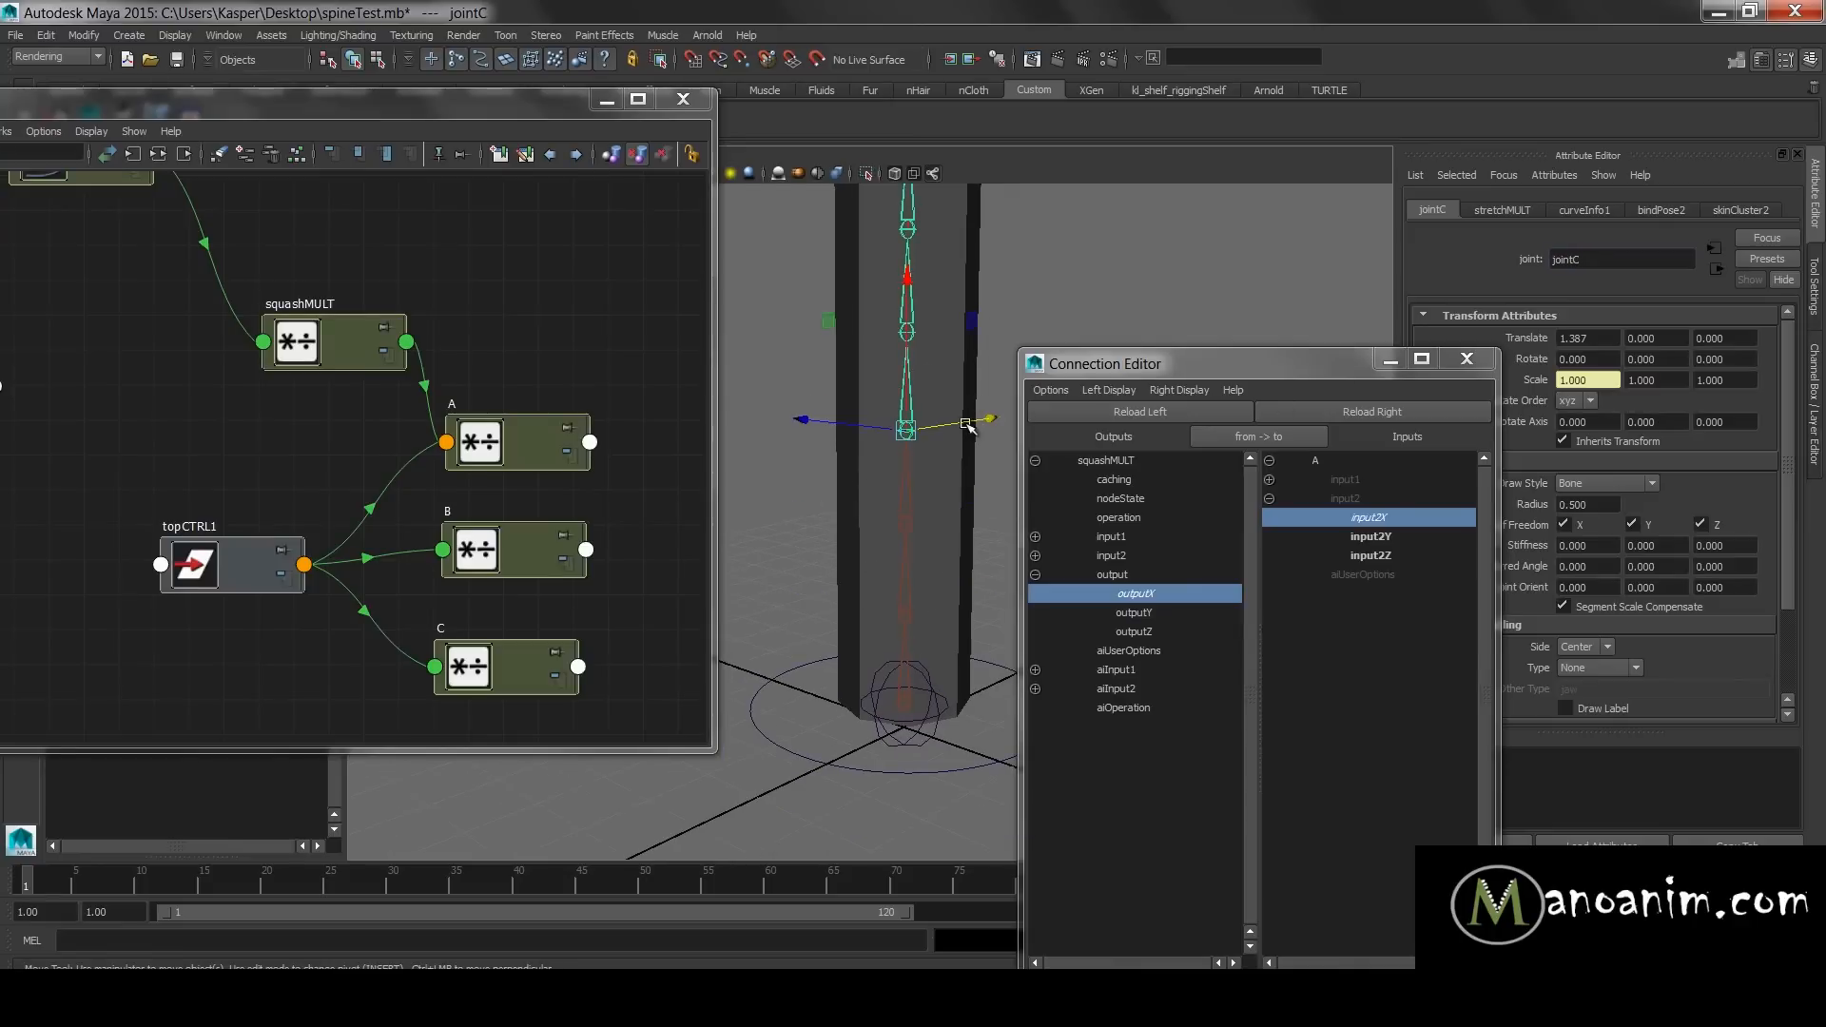
click(499, 445)
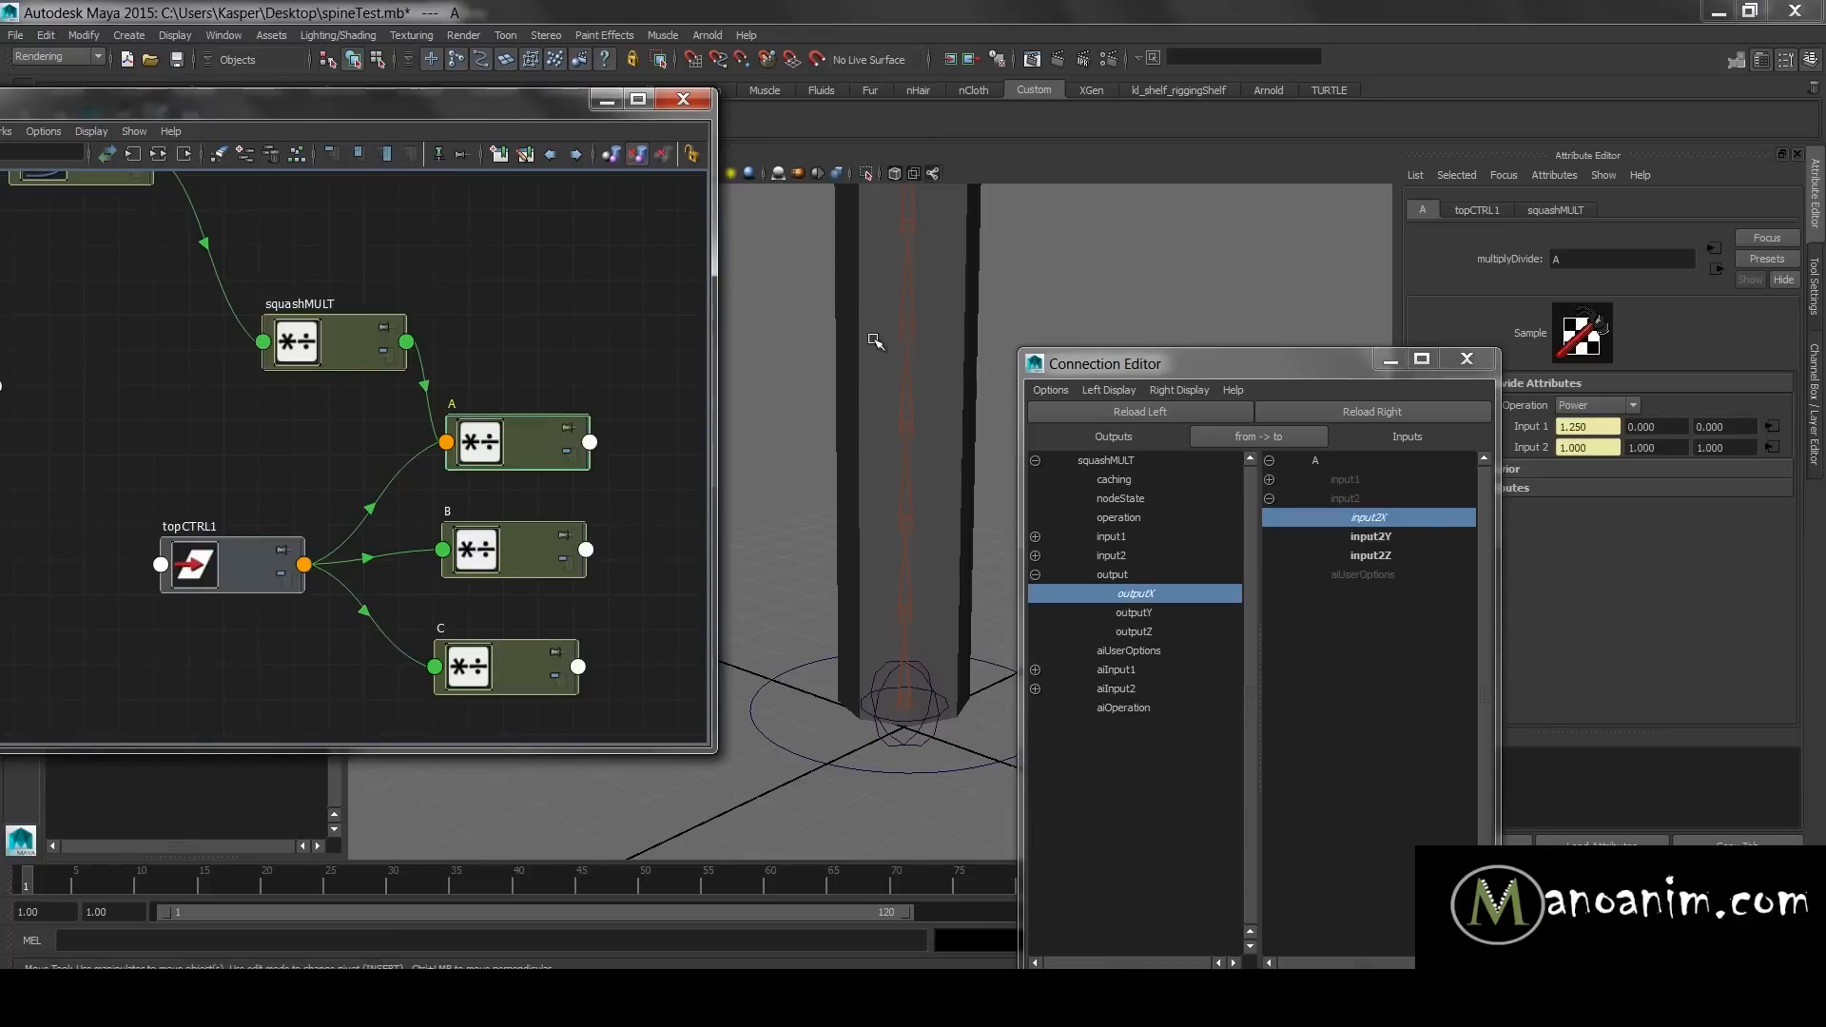
- Load node A as the output side and jointA as the input side for a new connection
drag(857, 399, 955, 400)
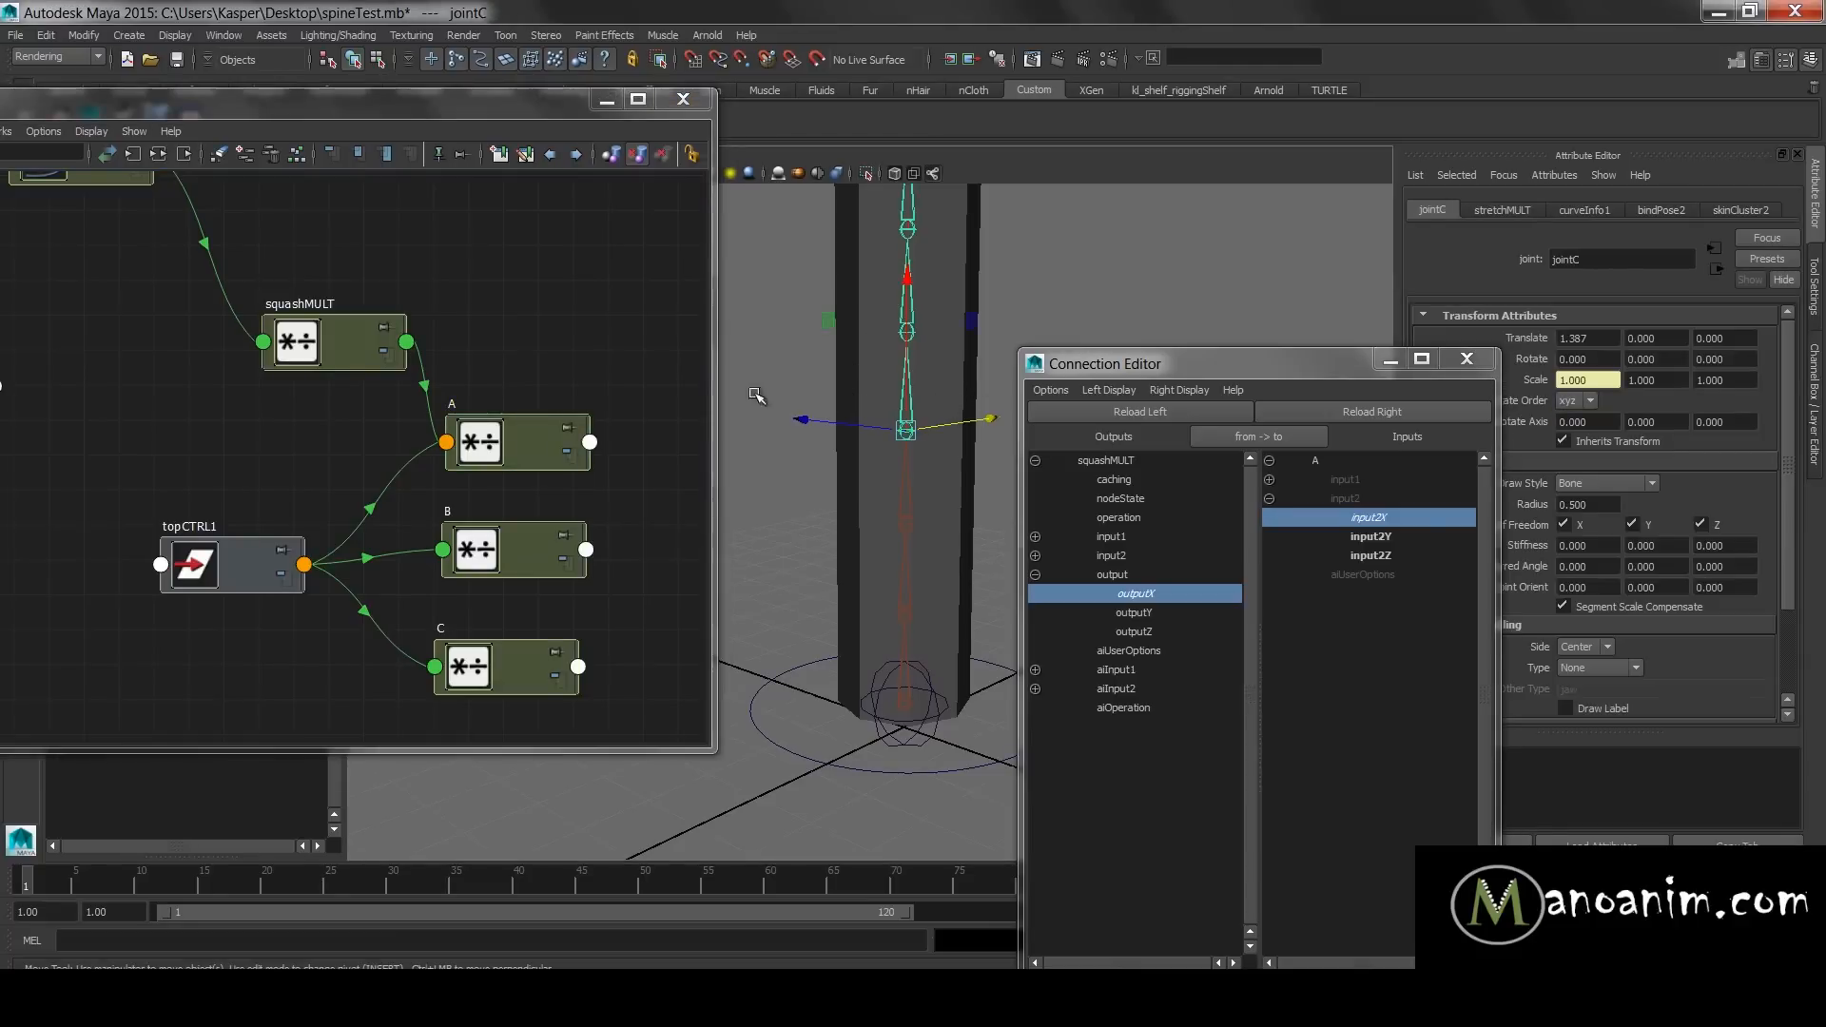
drag(875, 561, 956, 574)
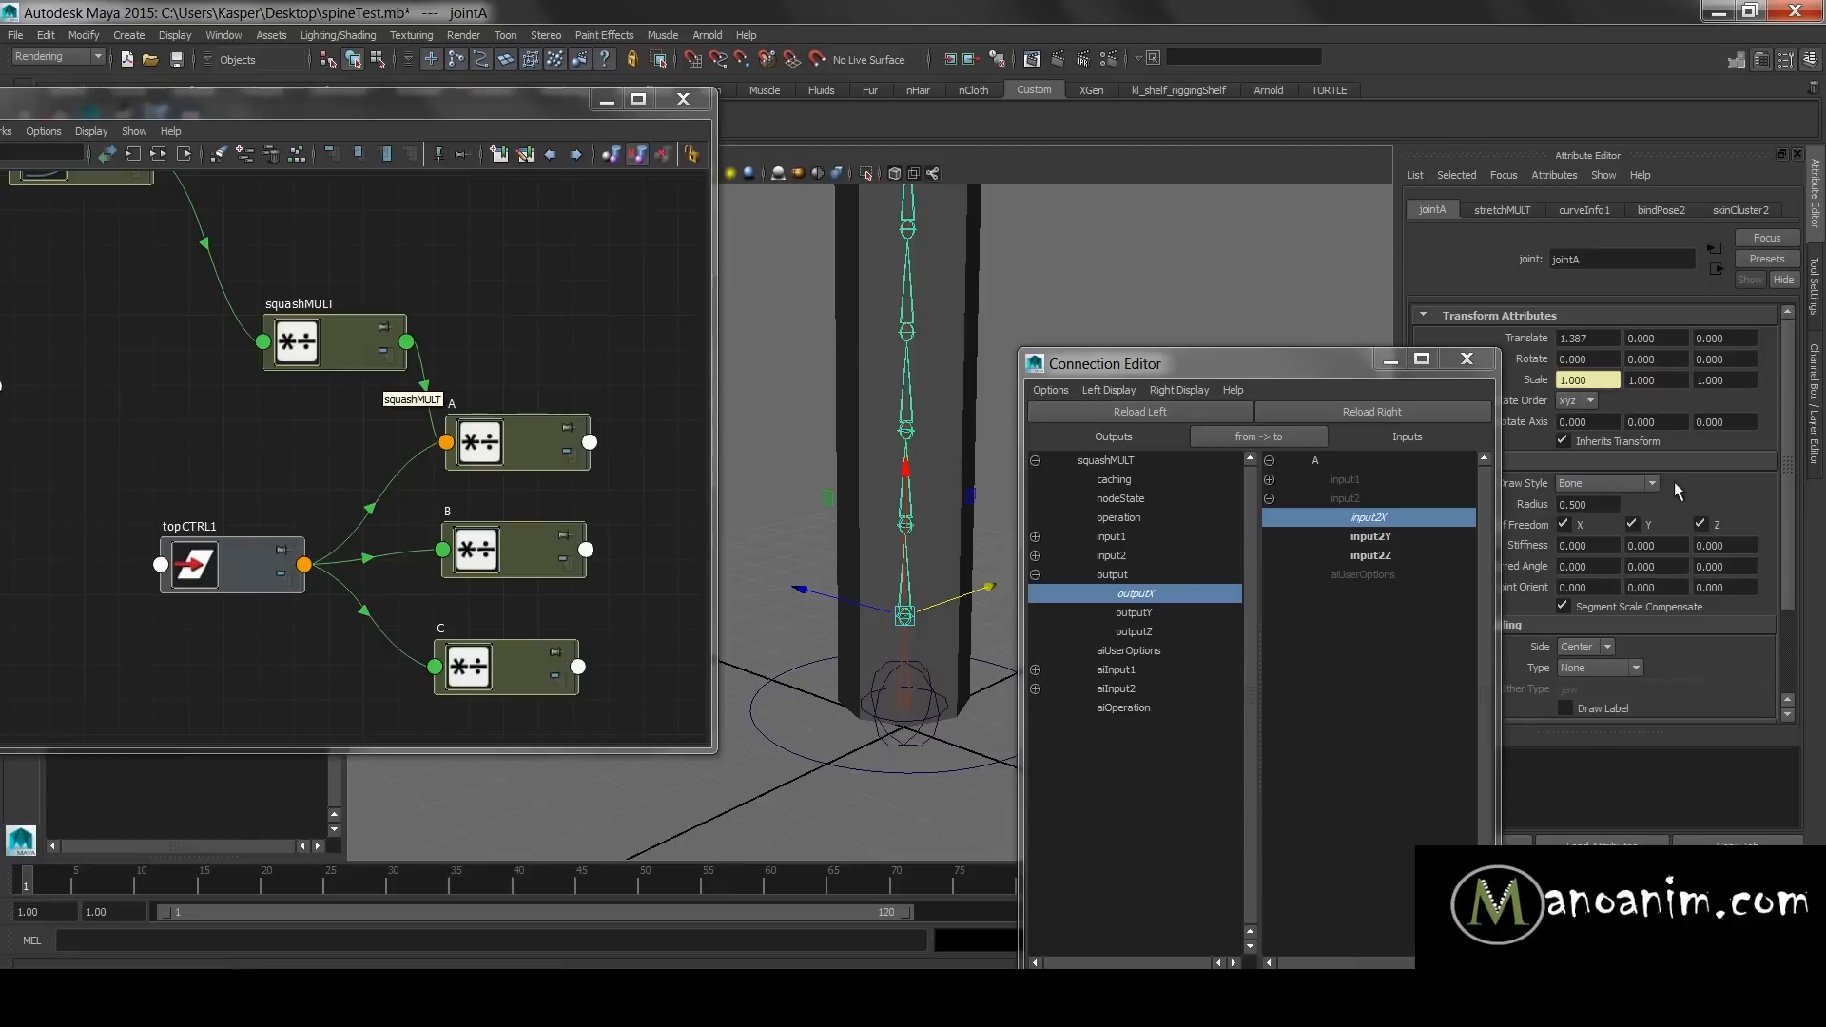
alt+middle_drag(985, 458, 944, 449)
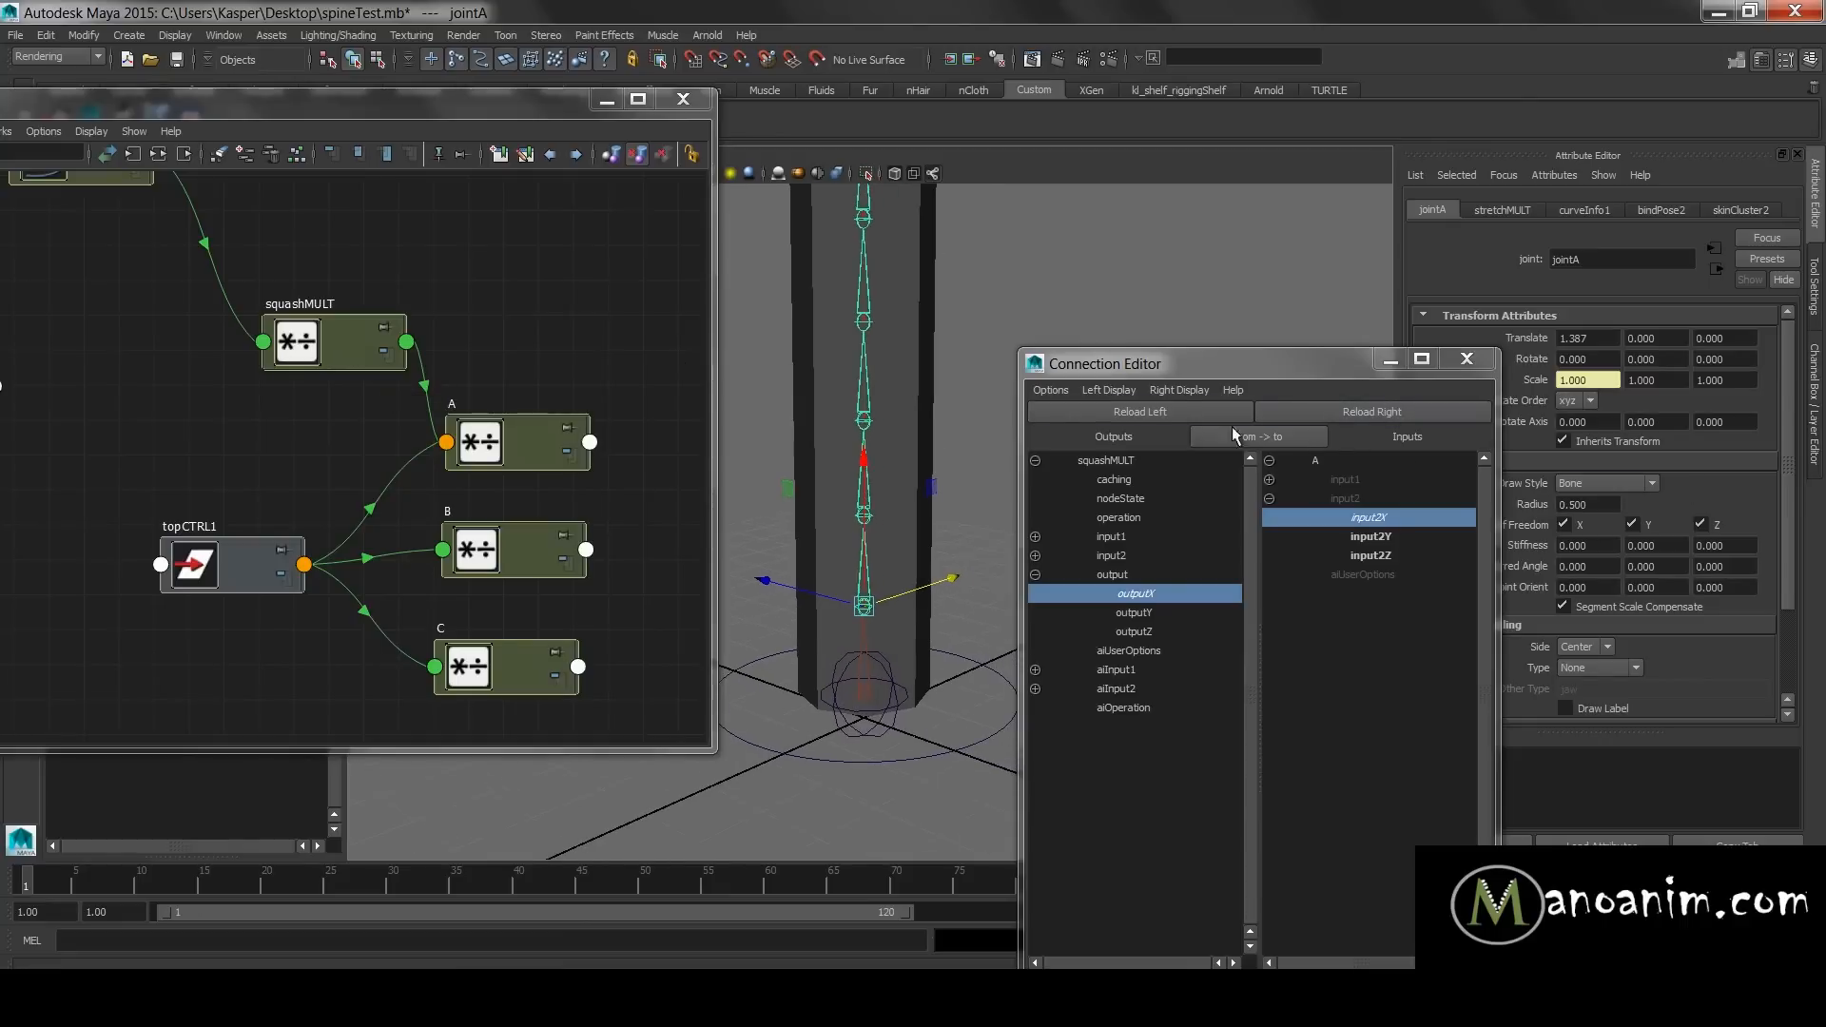
click(525, 445)
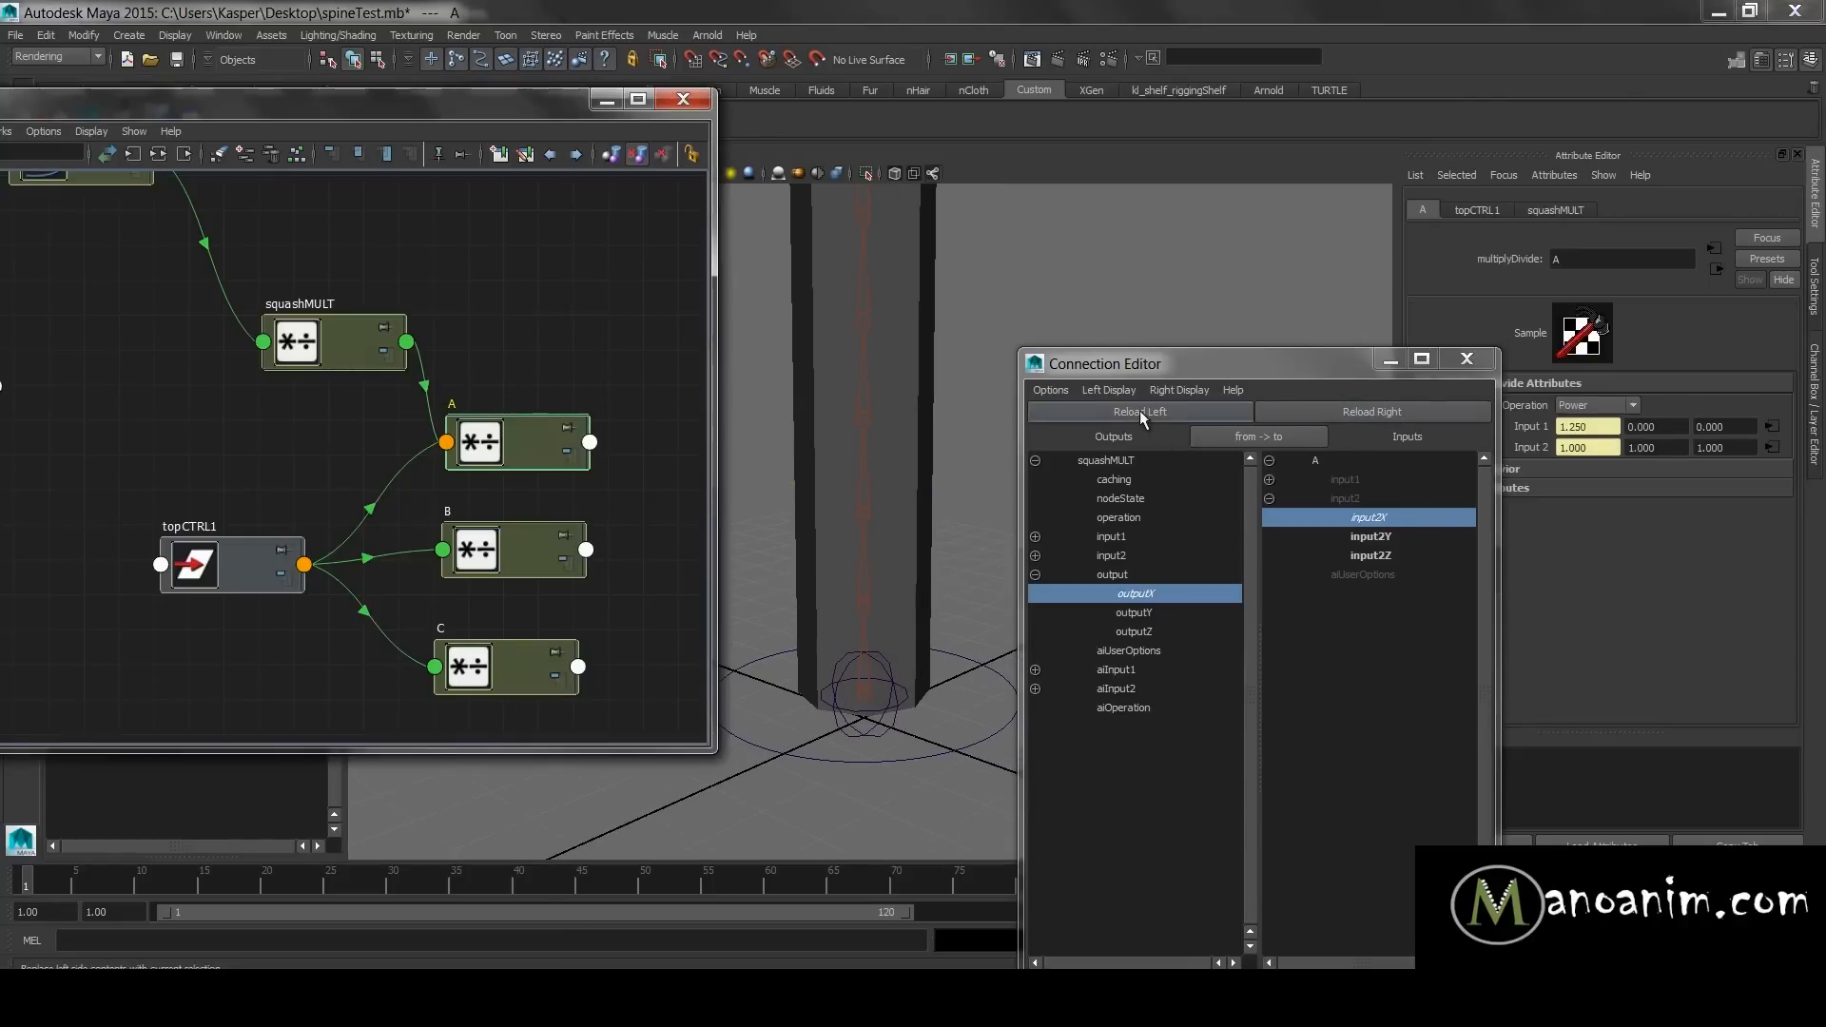
click(1139, 412)
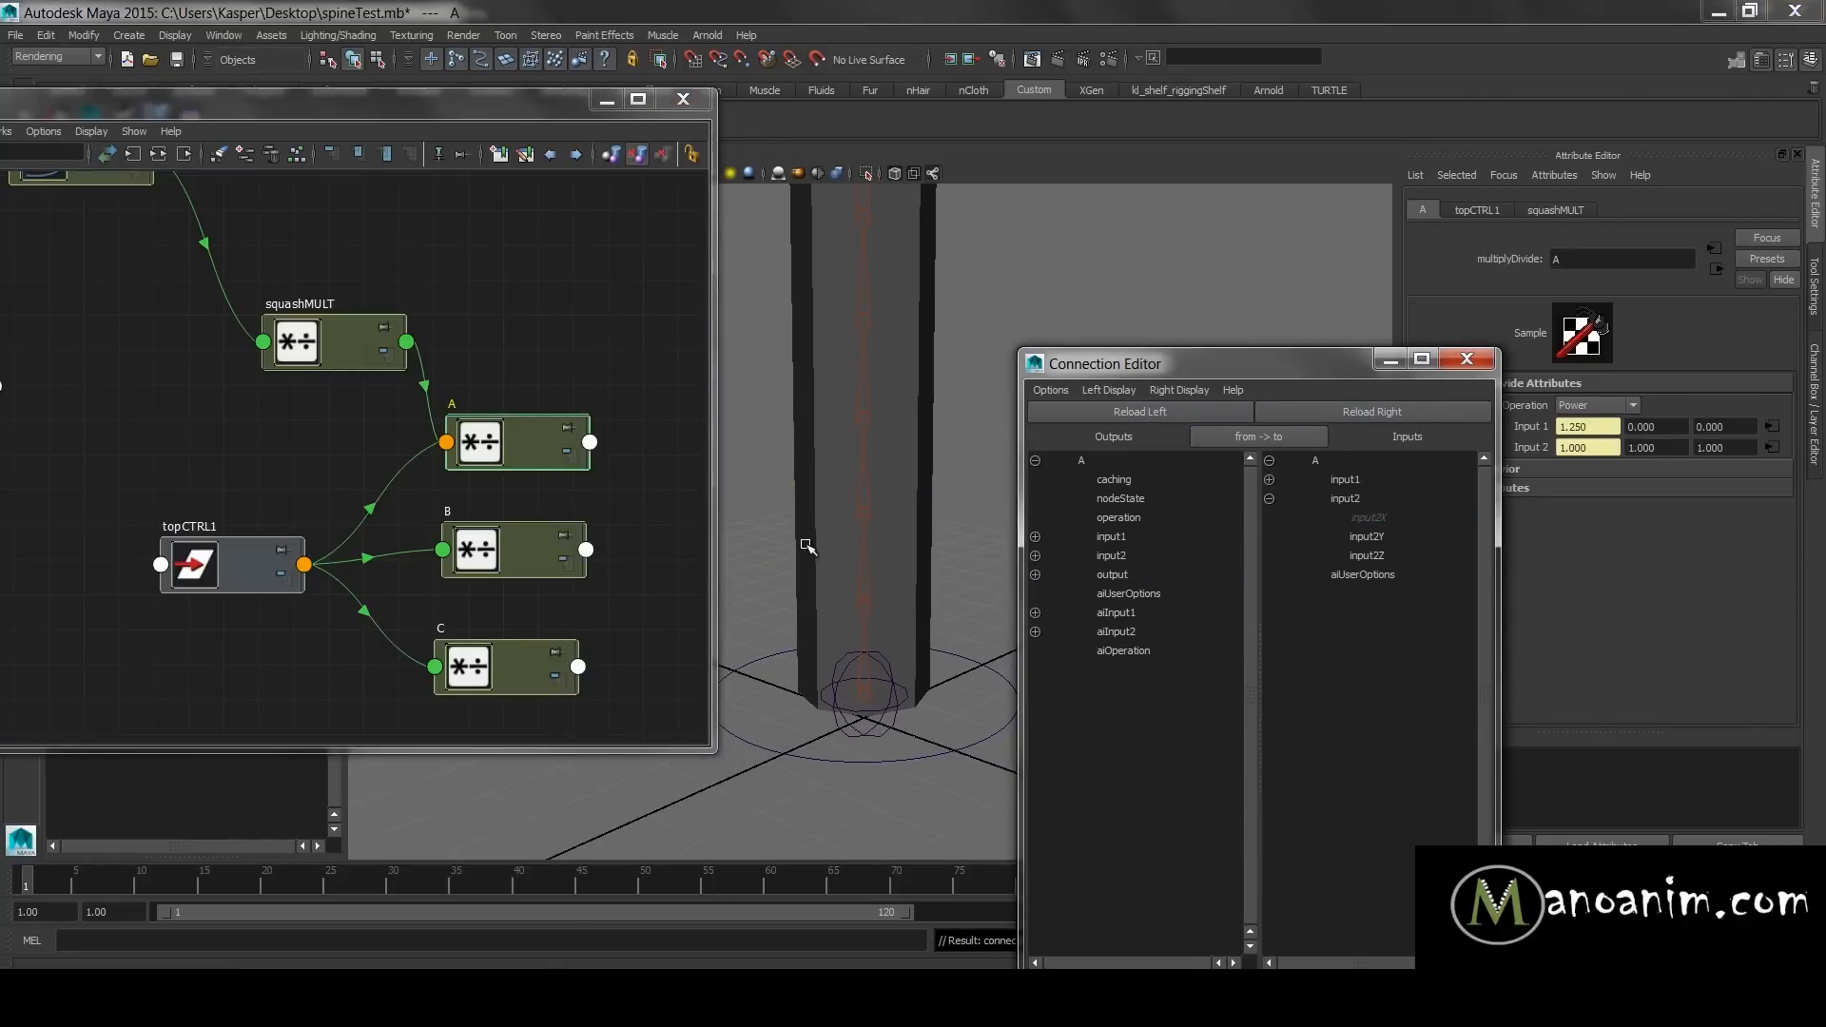
click(864, 557)
click(1404, 409)
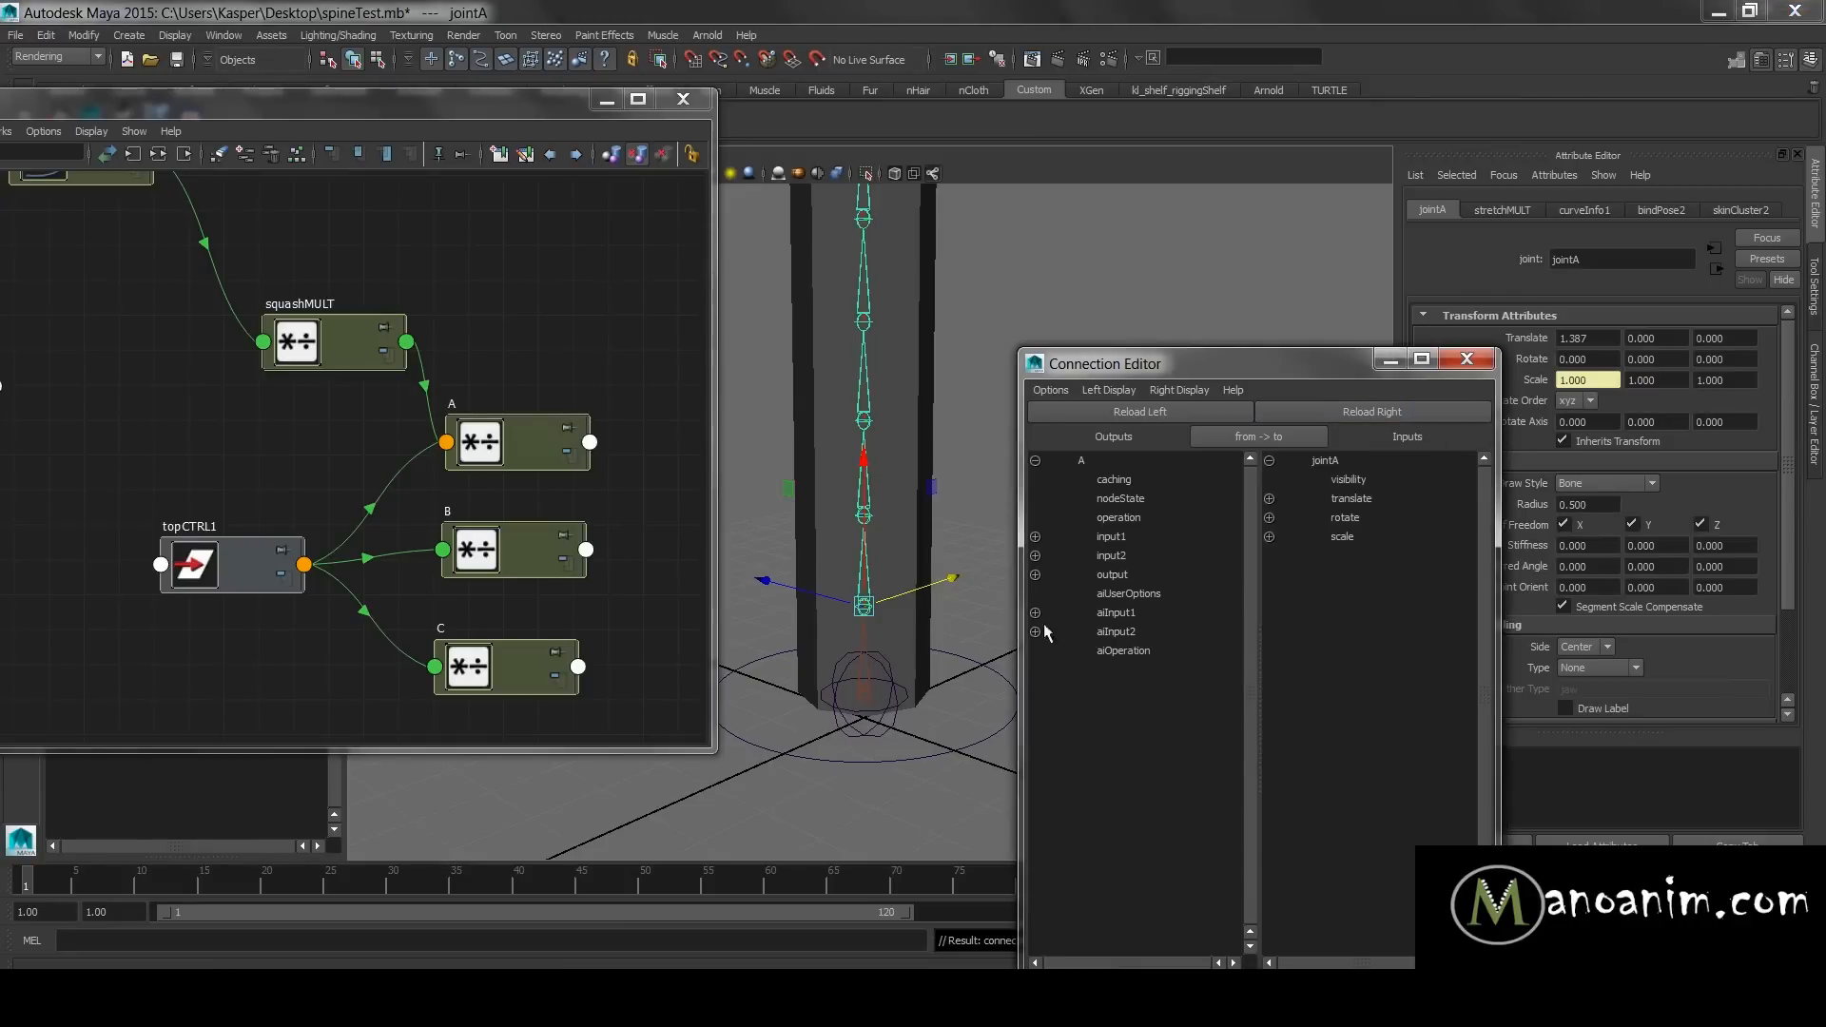
- Connect node A's outputX to jointA's scaleY and scaleZ
click(1035, 574)
click(1161, 594)
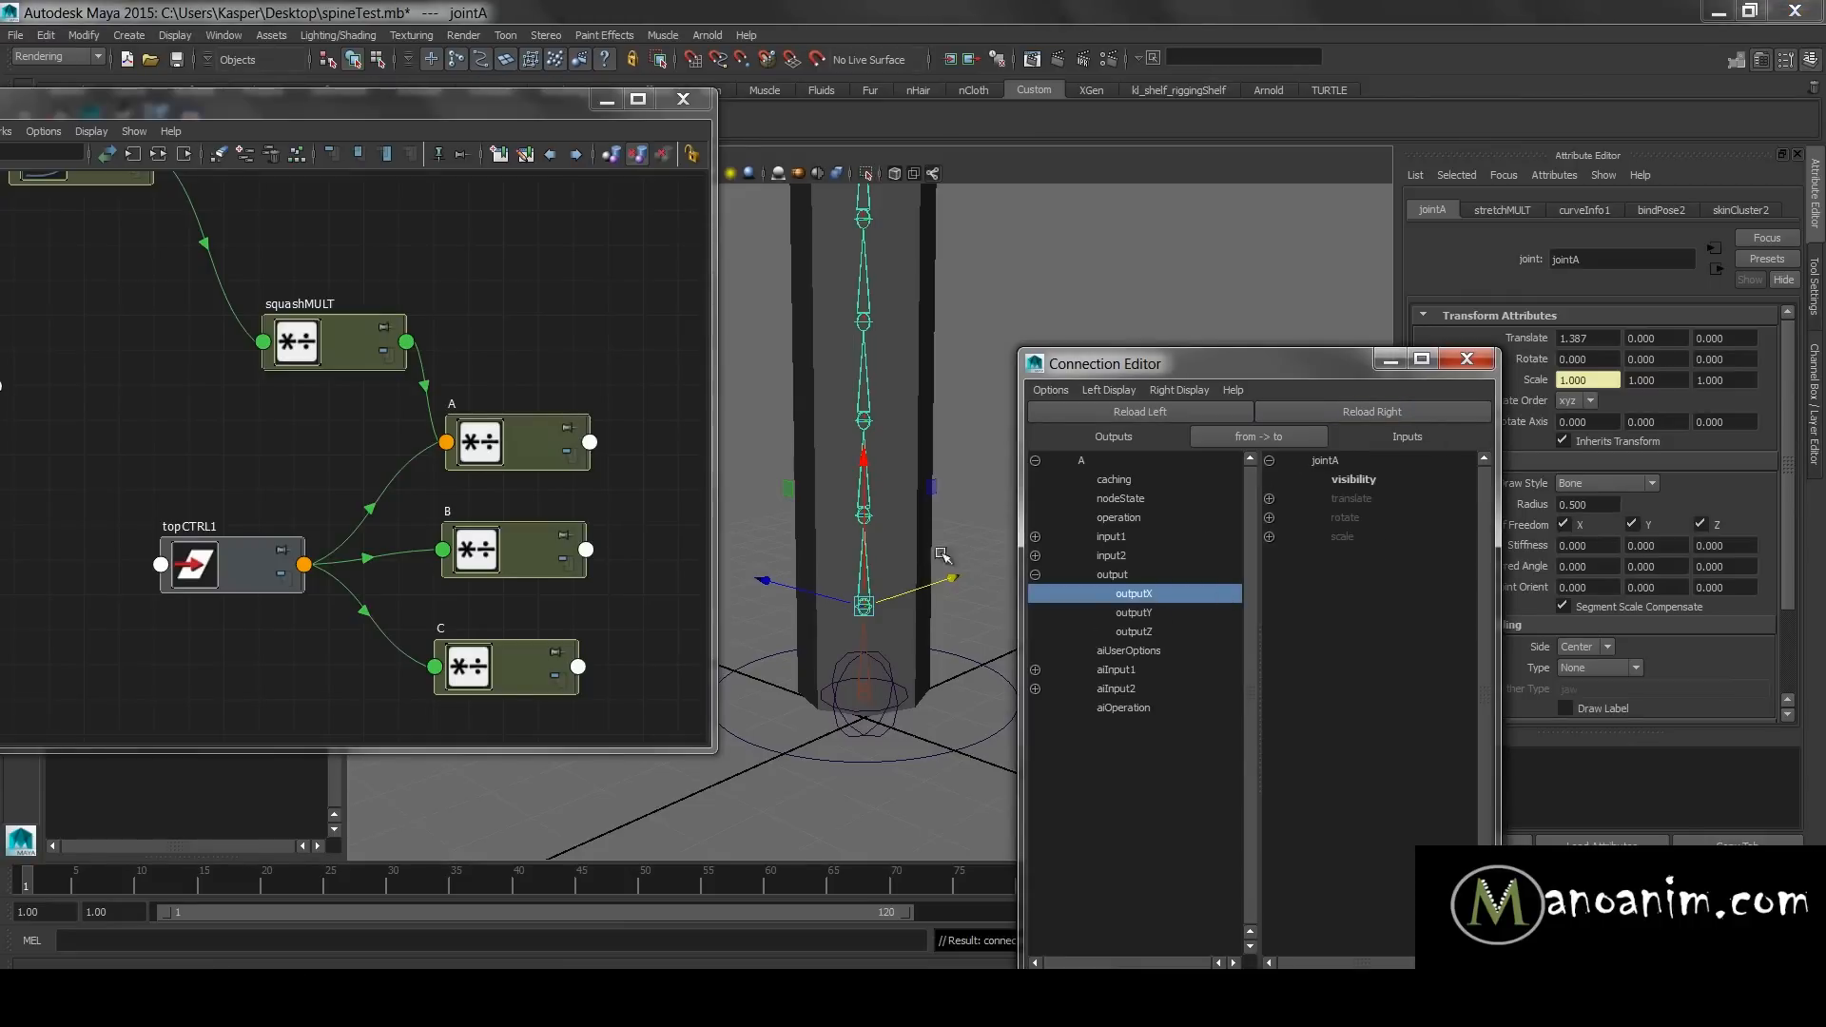
click(519, 464)
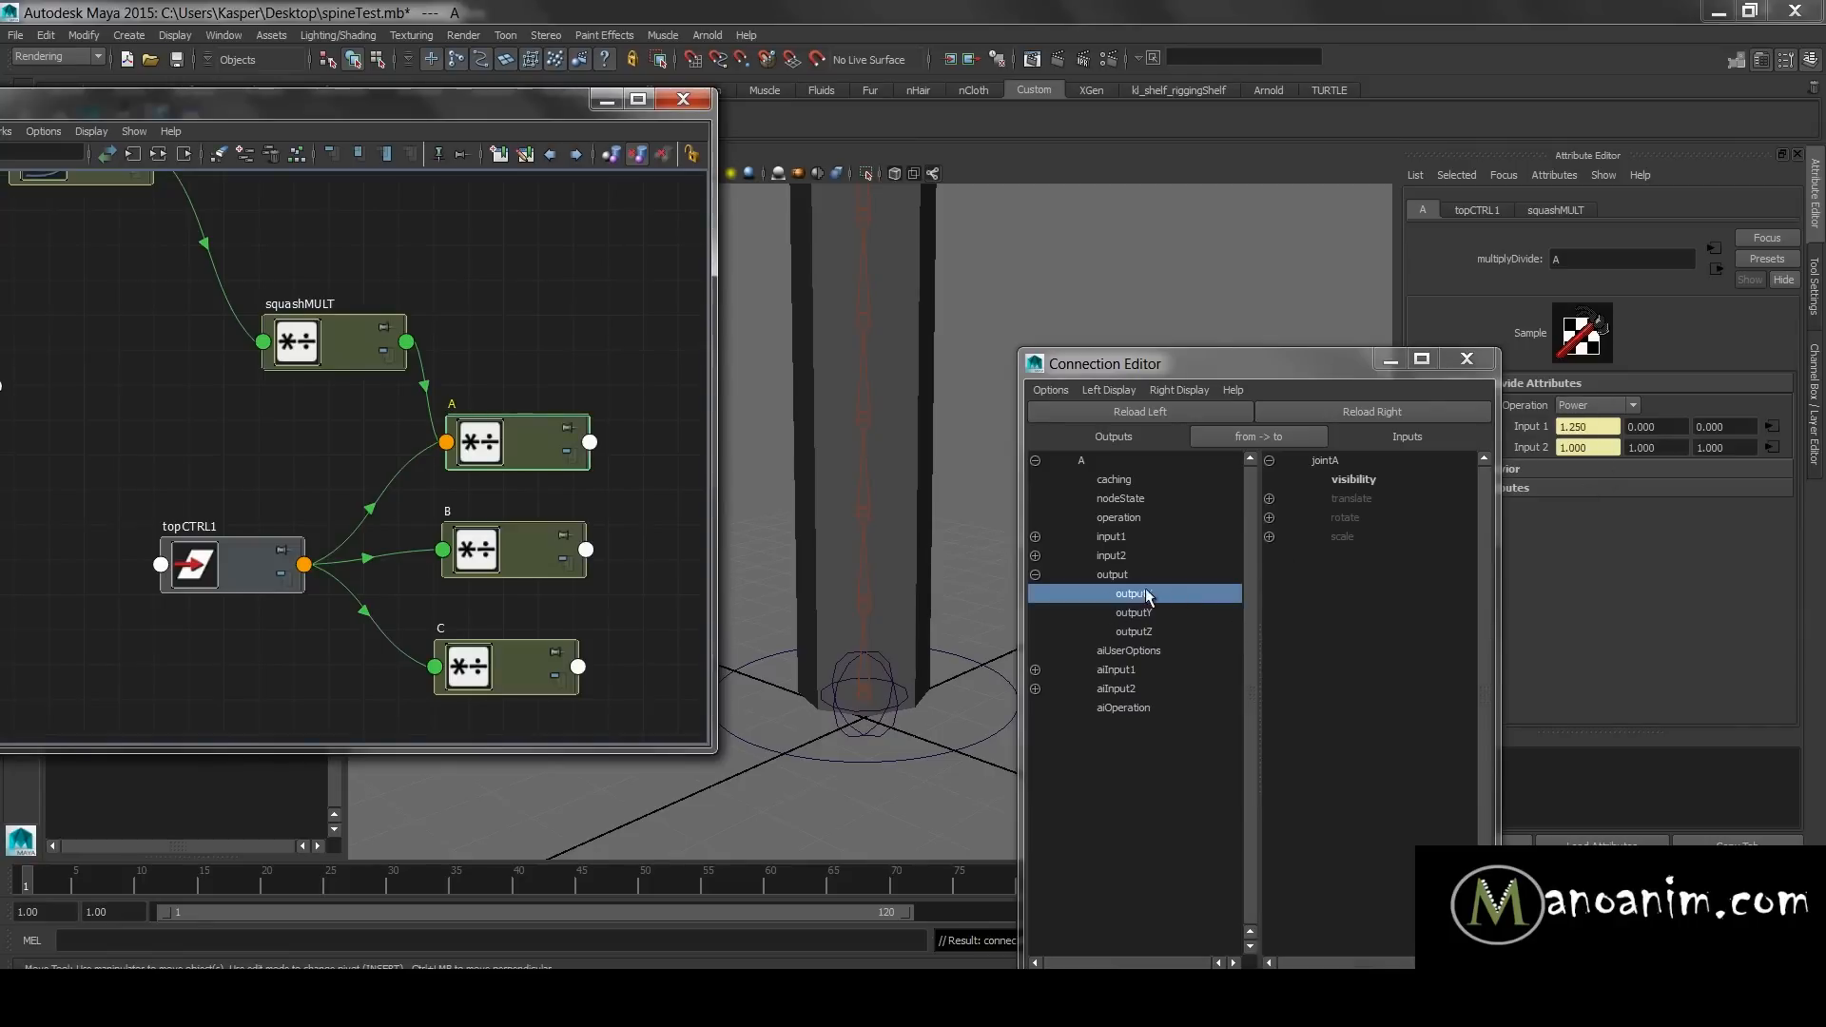
click(1270, 538)
click(1375, 577)
click(1377, 595)
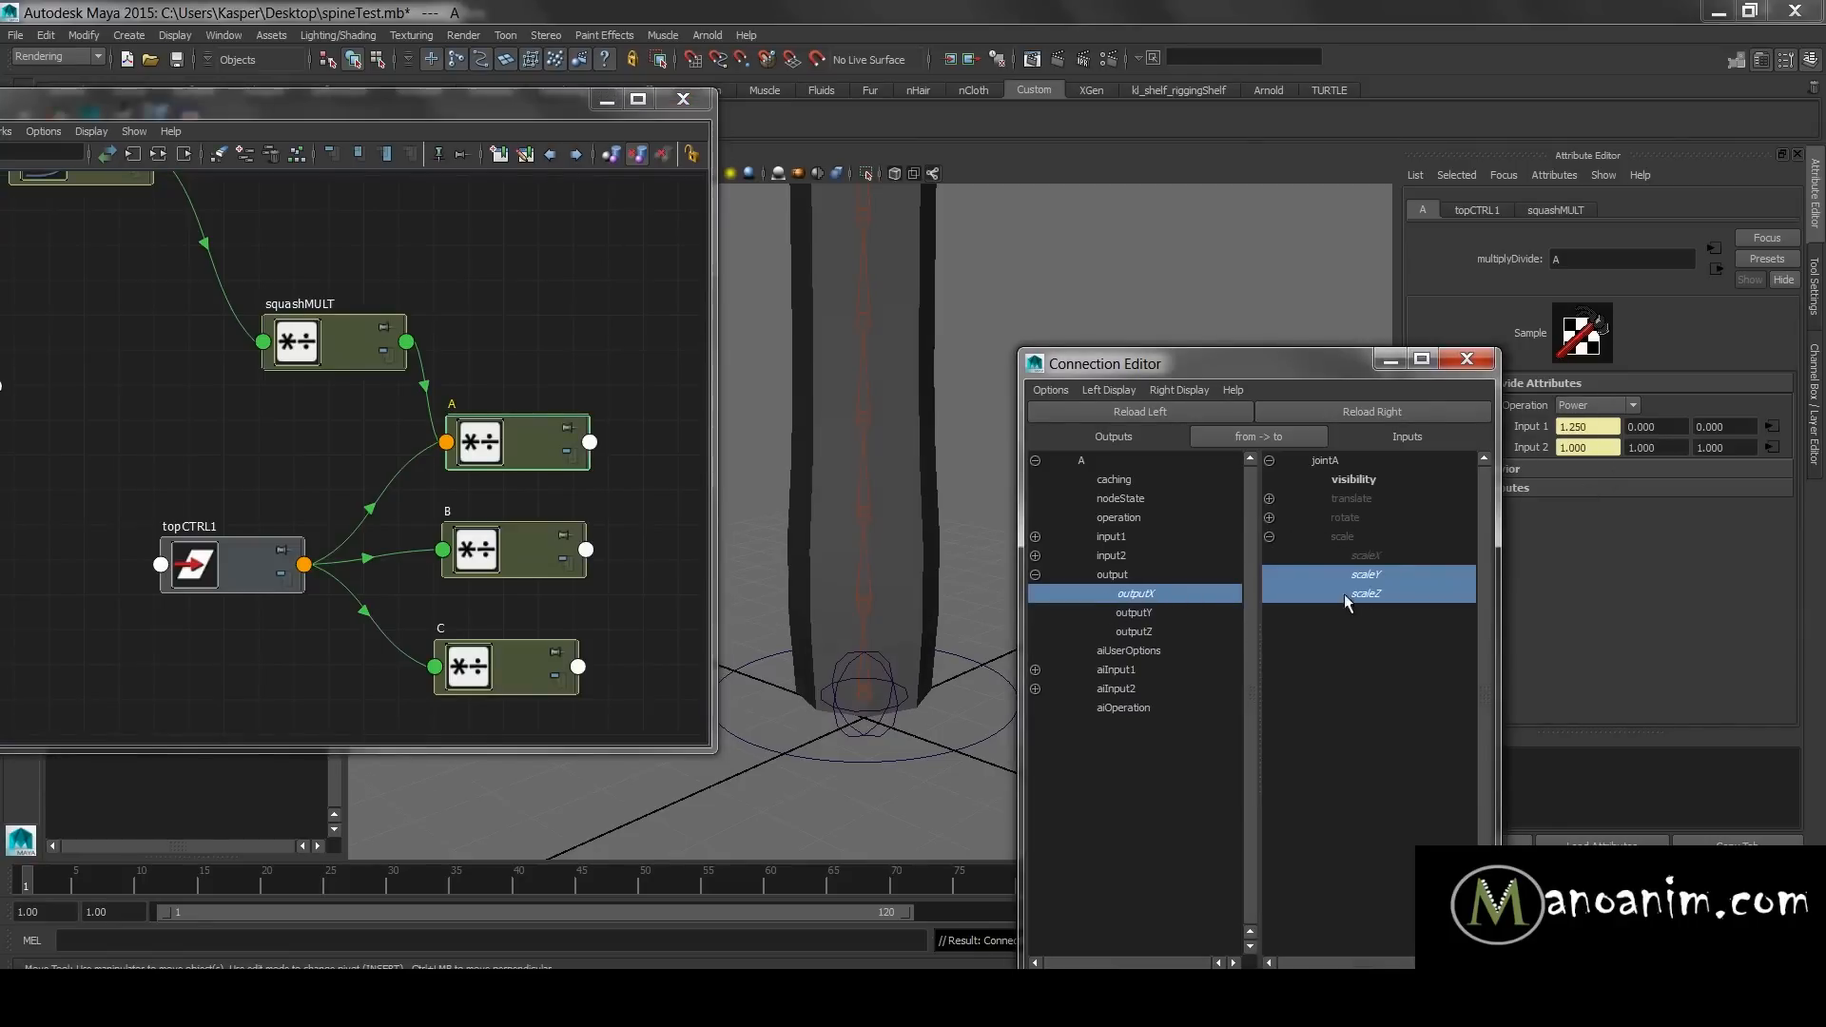
- Uncover and frame the spine, and select jointA to check its scale values
drag(1350, 363, 1548, 450)
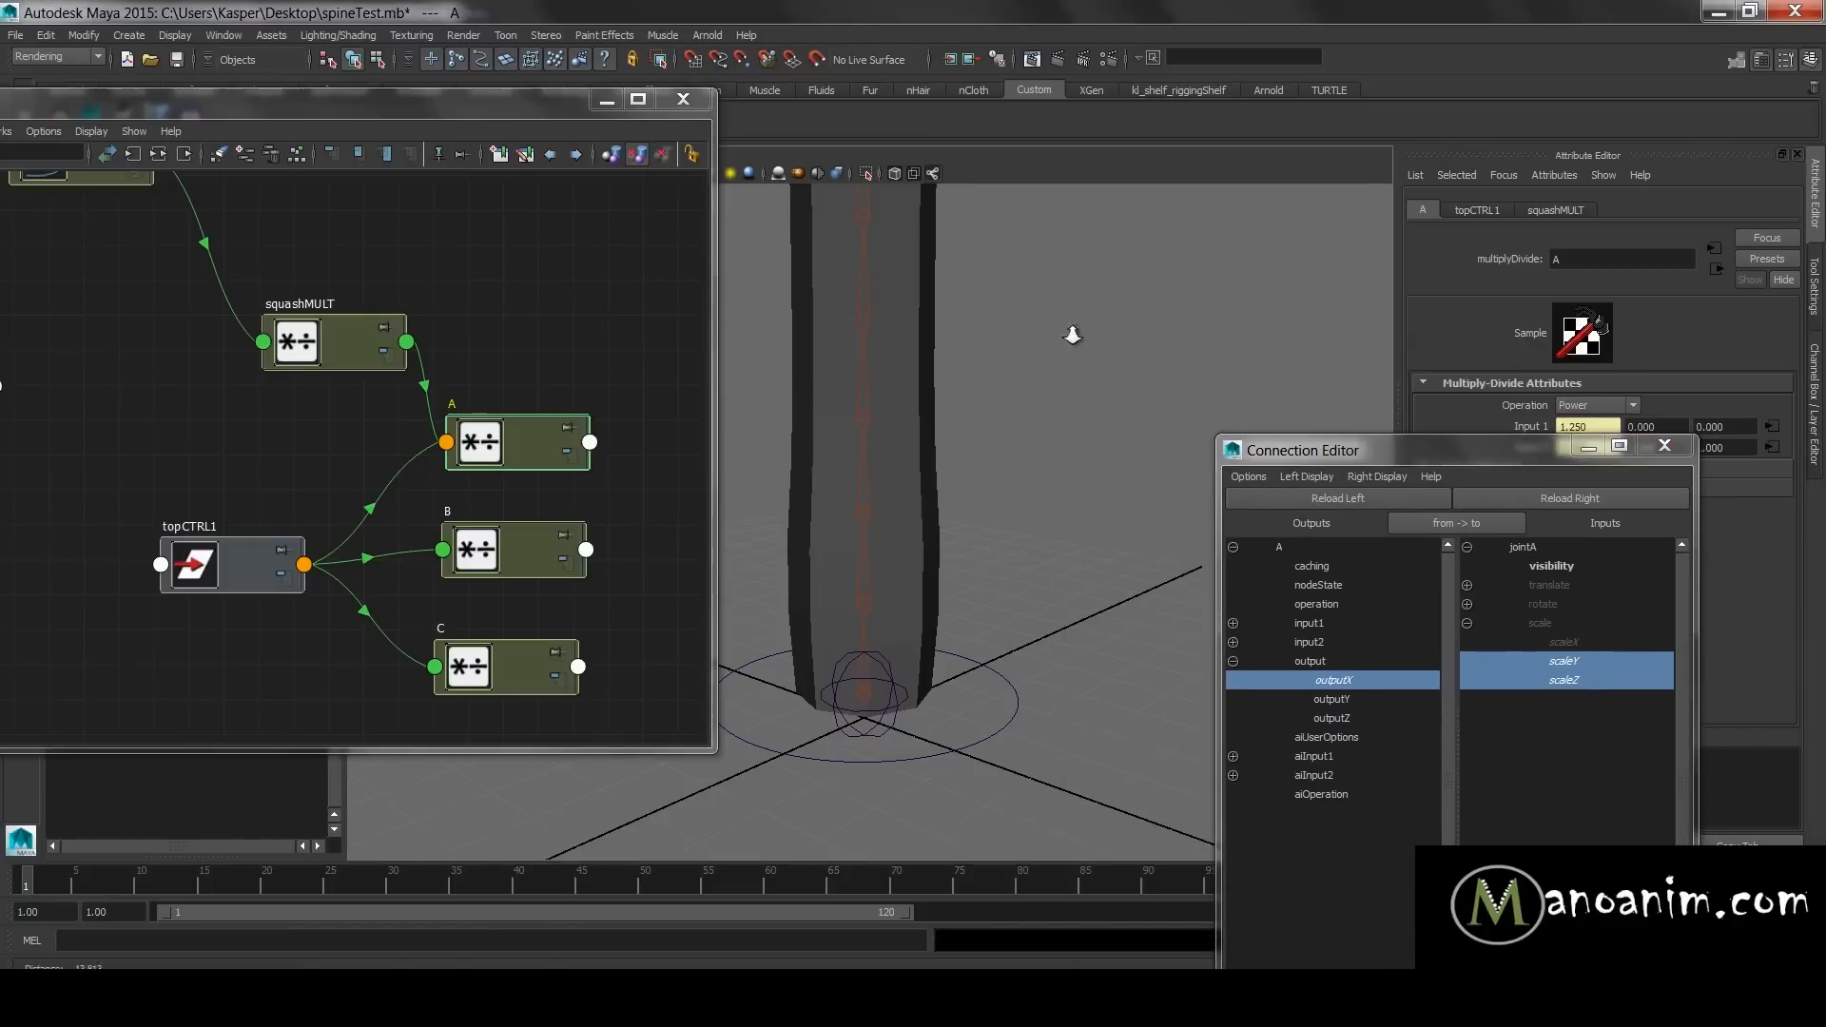
key(f)
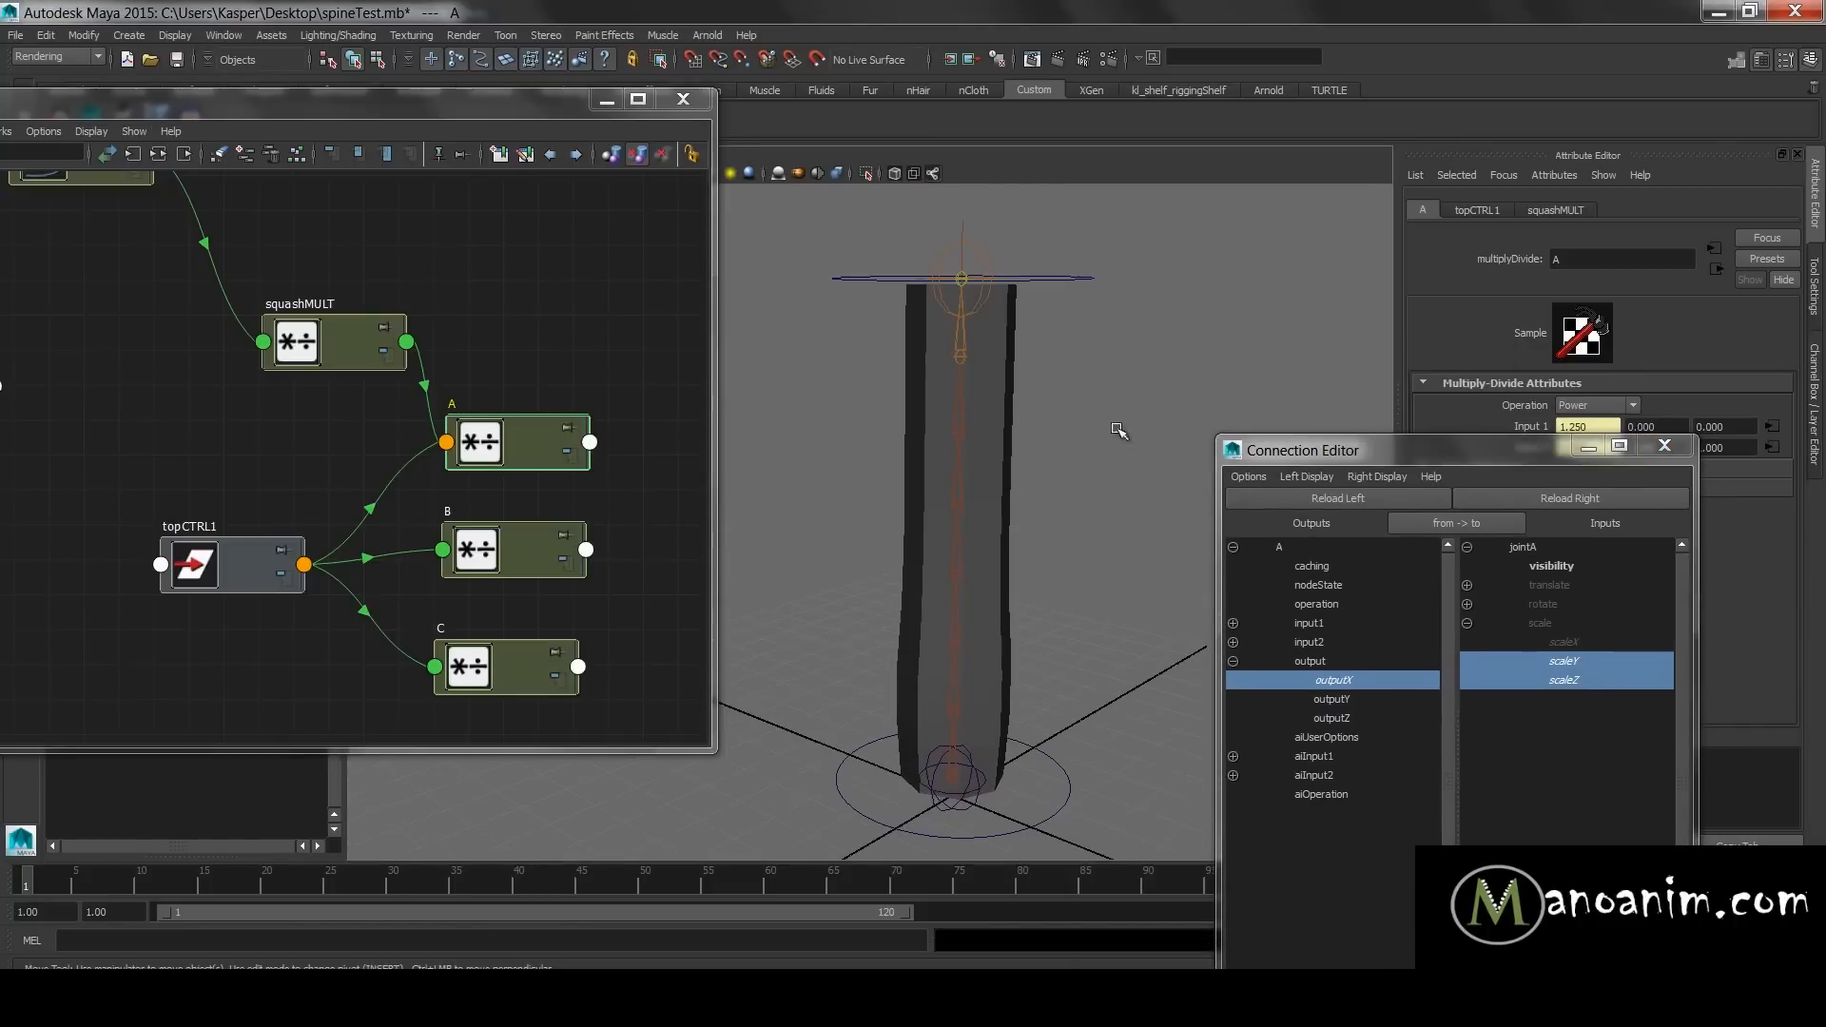
click(1022, 695)
click(952, 769)
key(f)
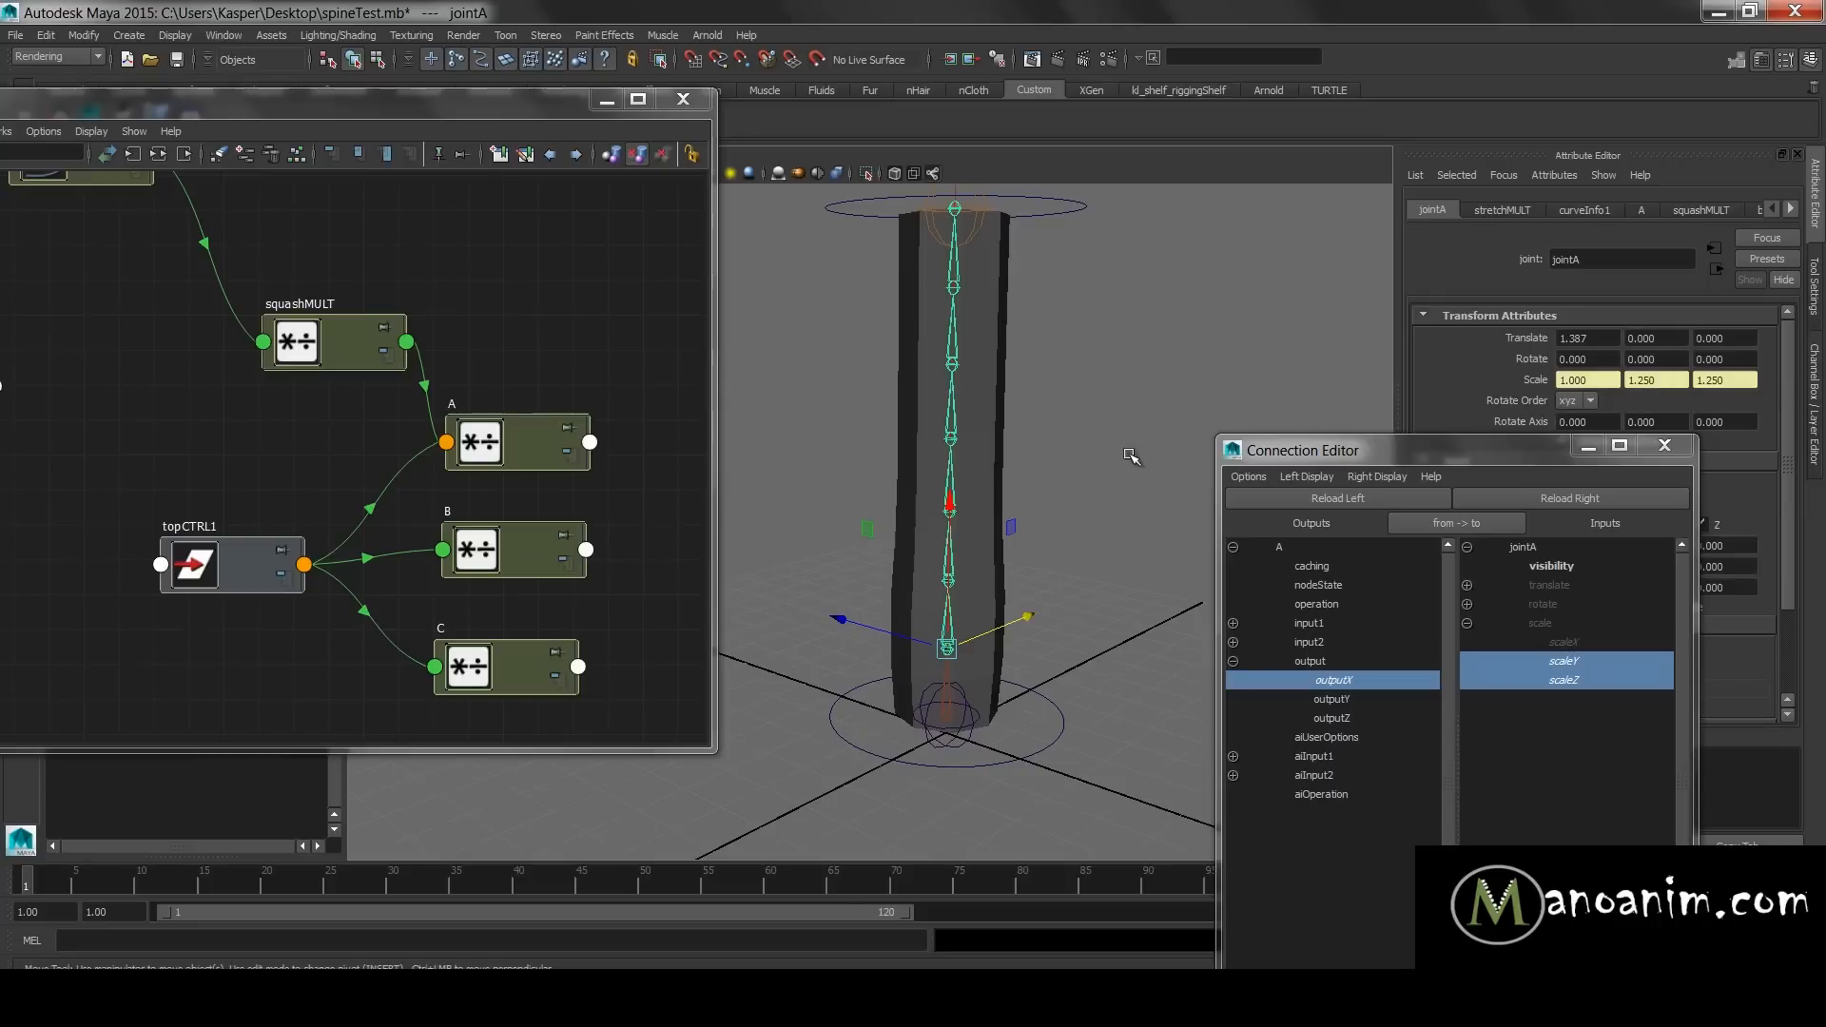
- Shift topCTRL1 slightly up in the graph and examine node A's Input 1 and Input 2 values
click(545, 448)
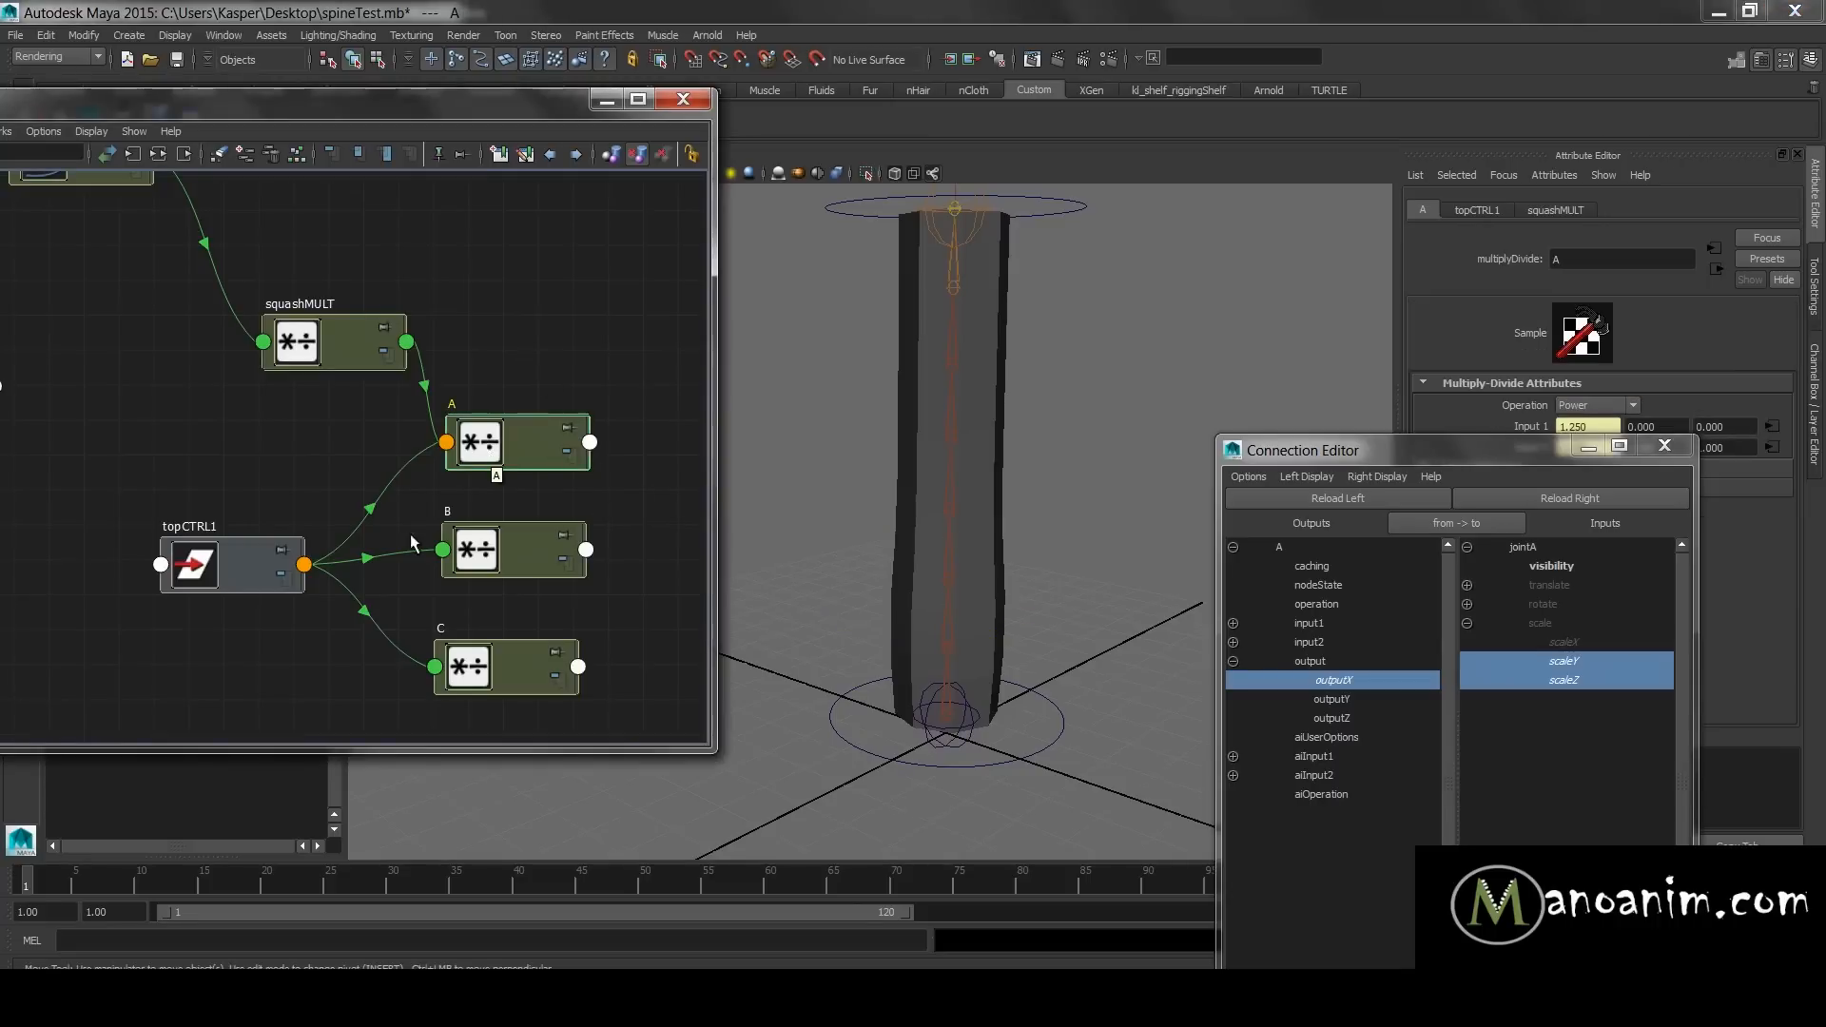
click(225, 529)
drag(226, 529, 225, 513)
click(480, 442)
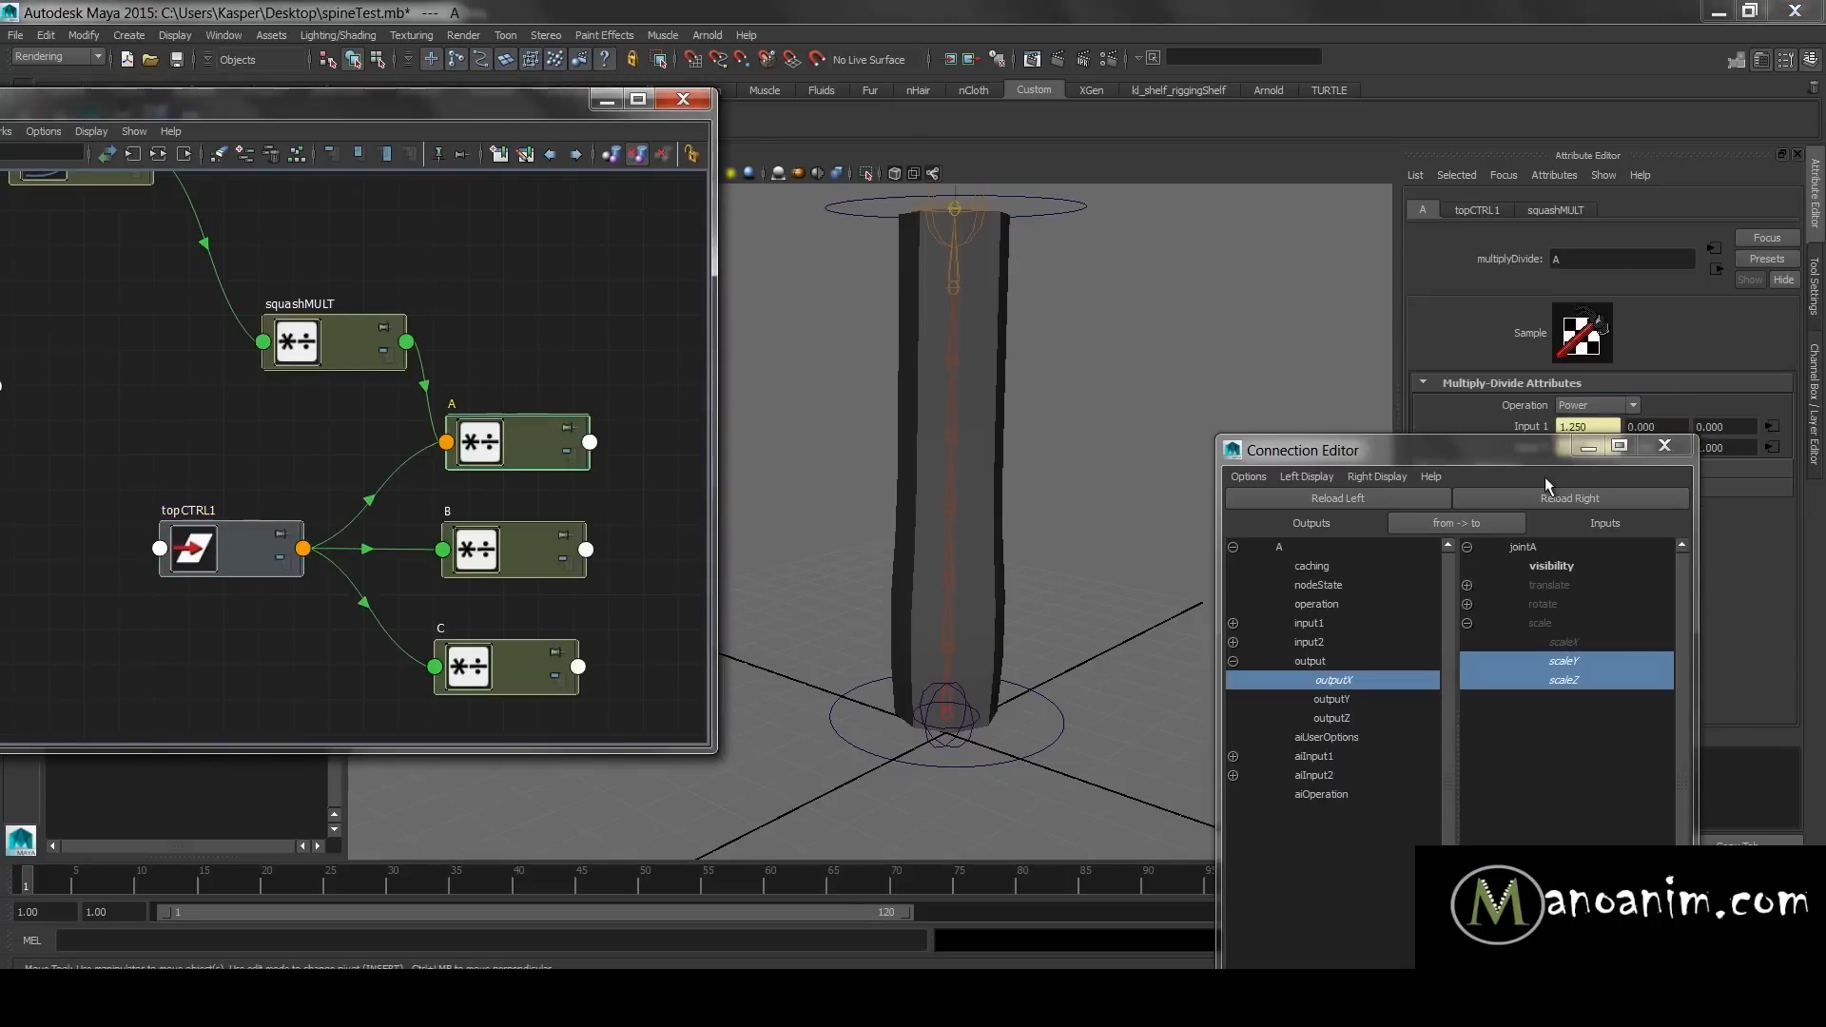
drag(1568, 456, 1325, 441)
click(1607, 428)
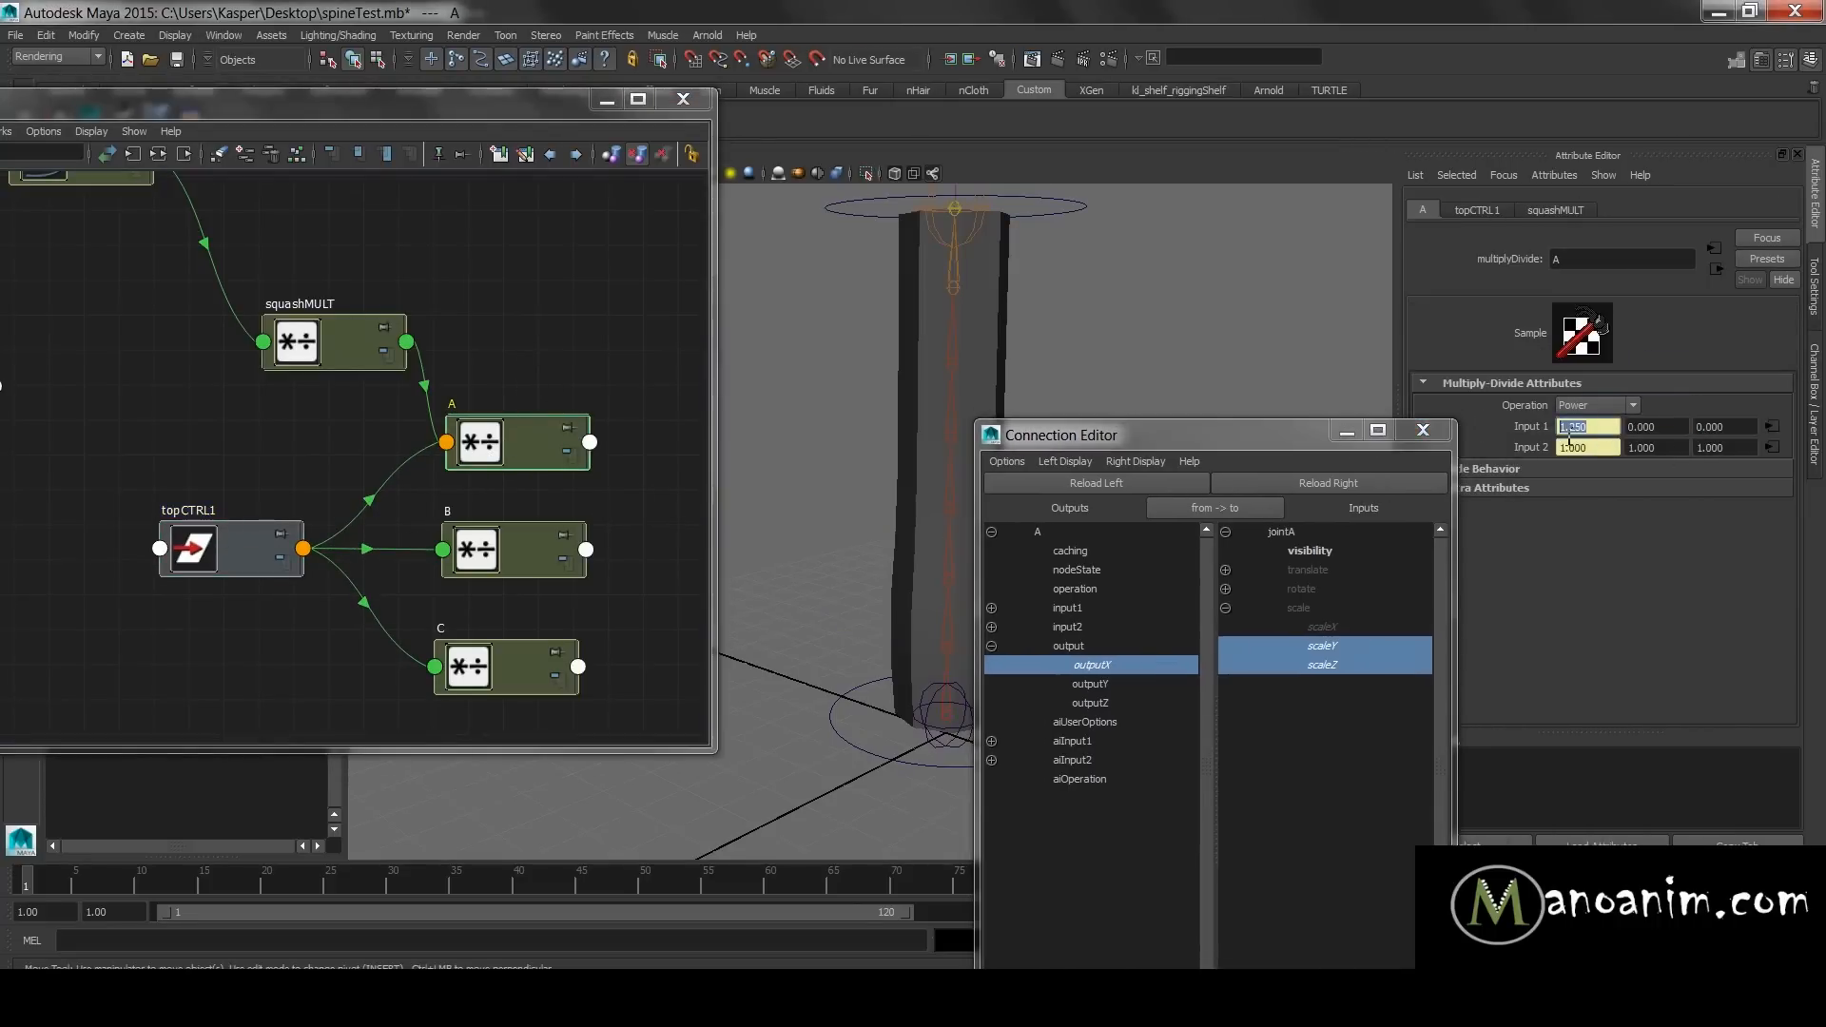
click(1596, 445)
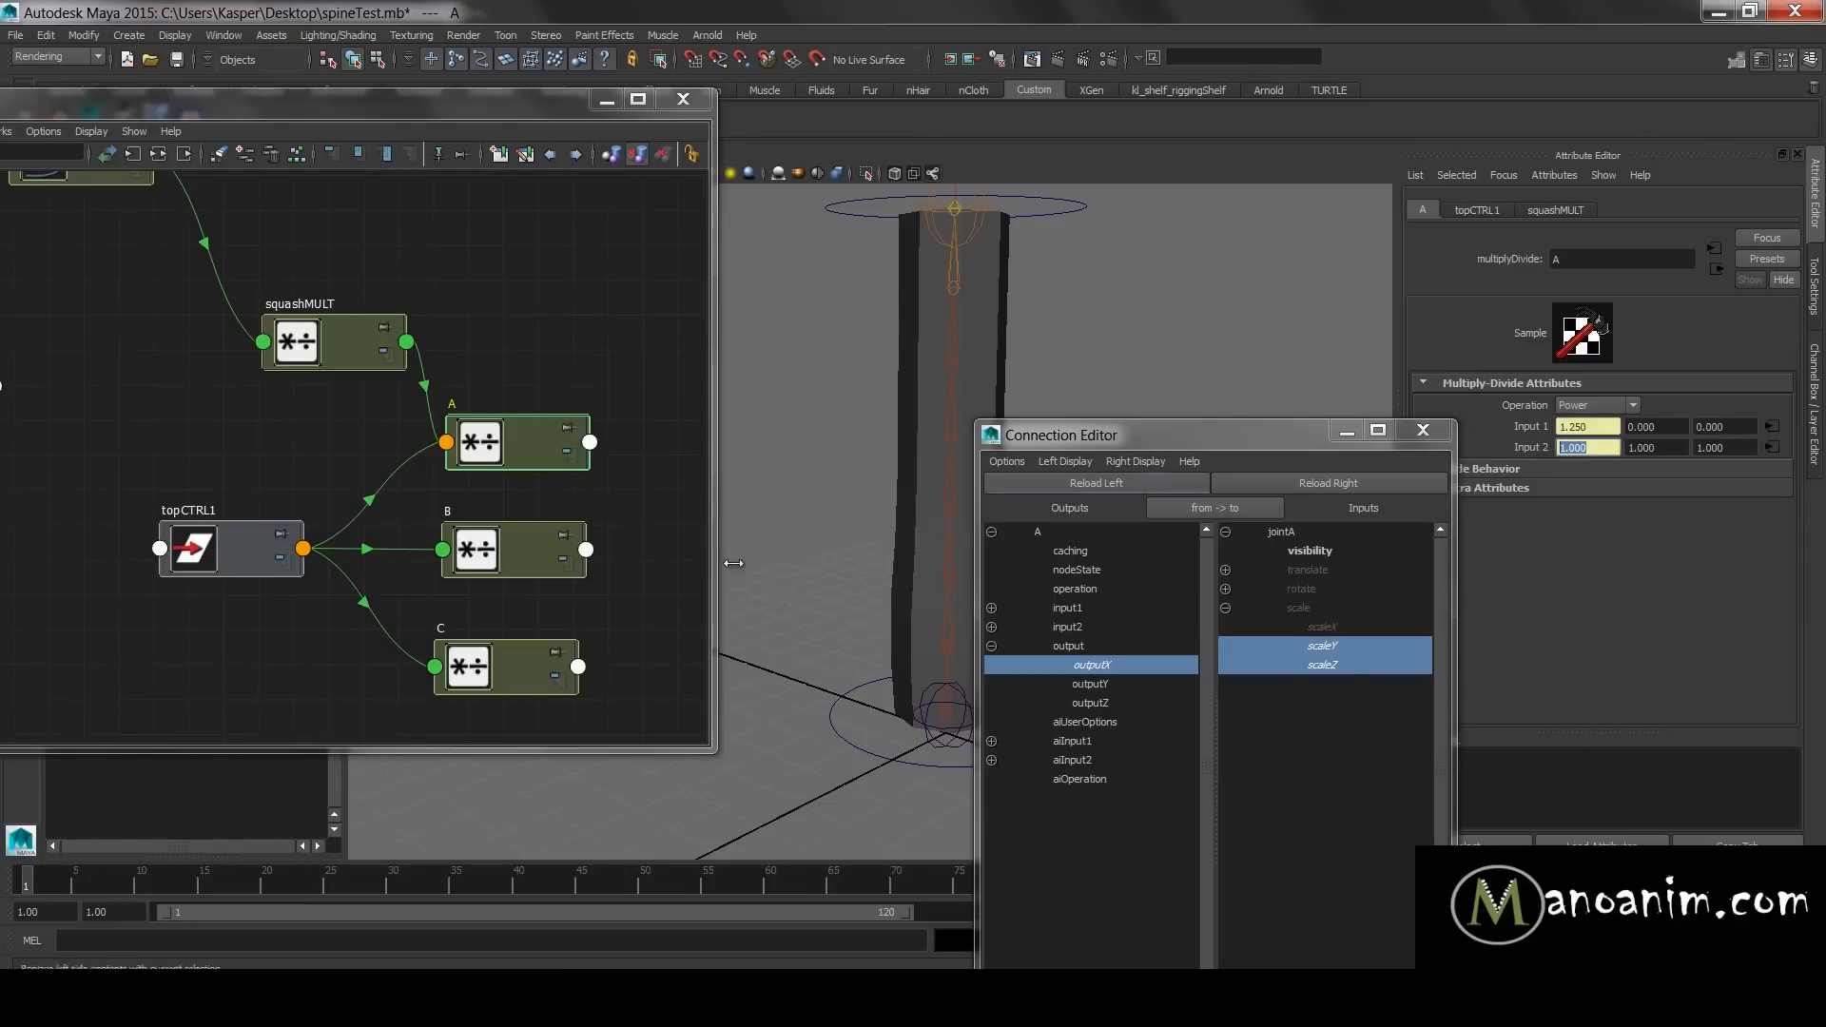
- Connect topCTRL1's expA to node A's input2X, replacing the squashMULT connection
click(567, 359)
middle_drag(478, 444, 480, 445)
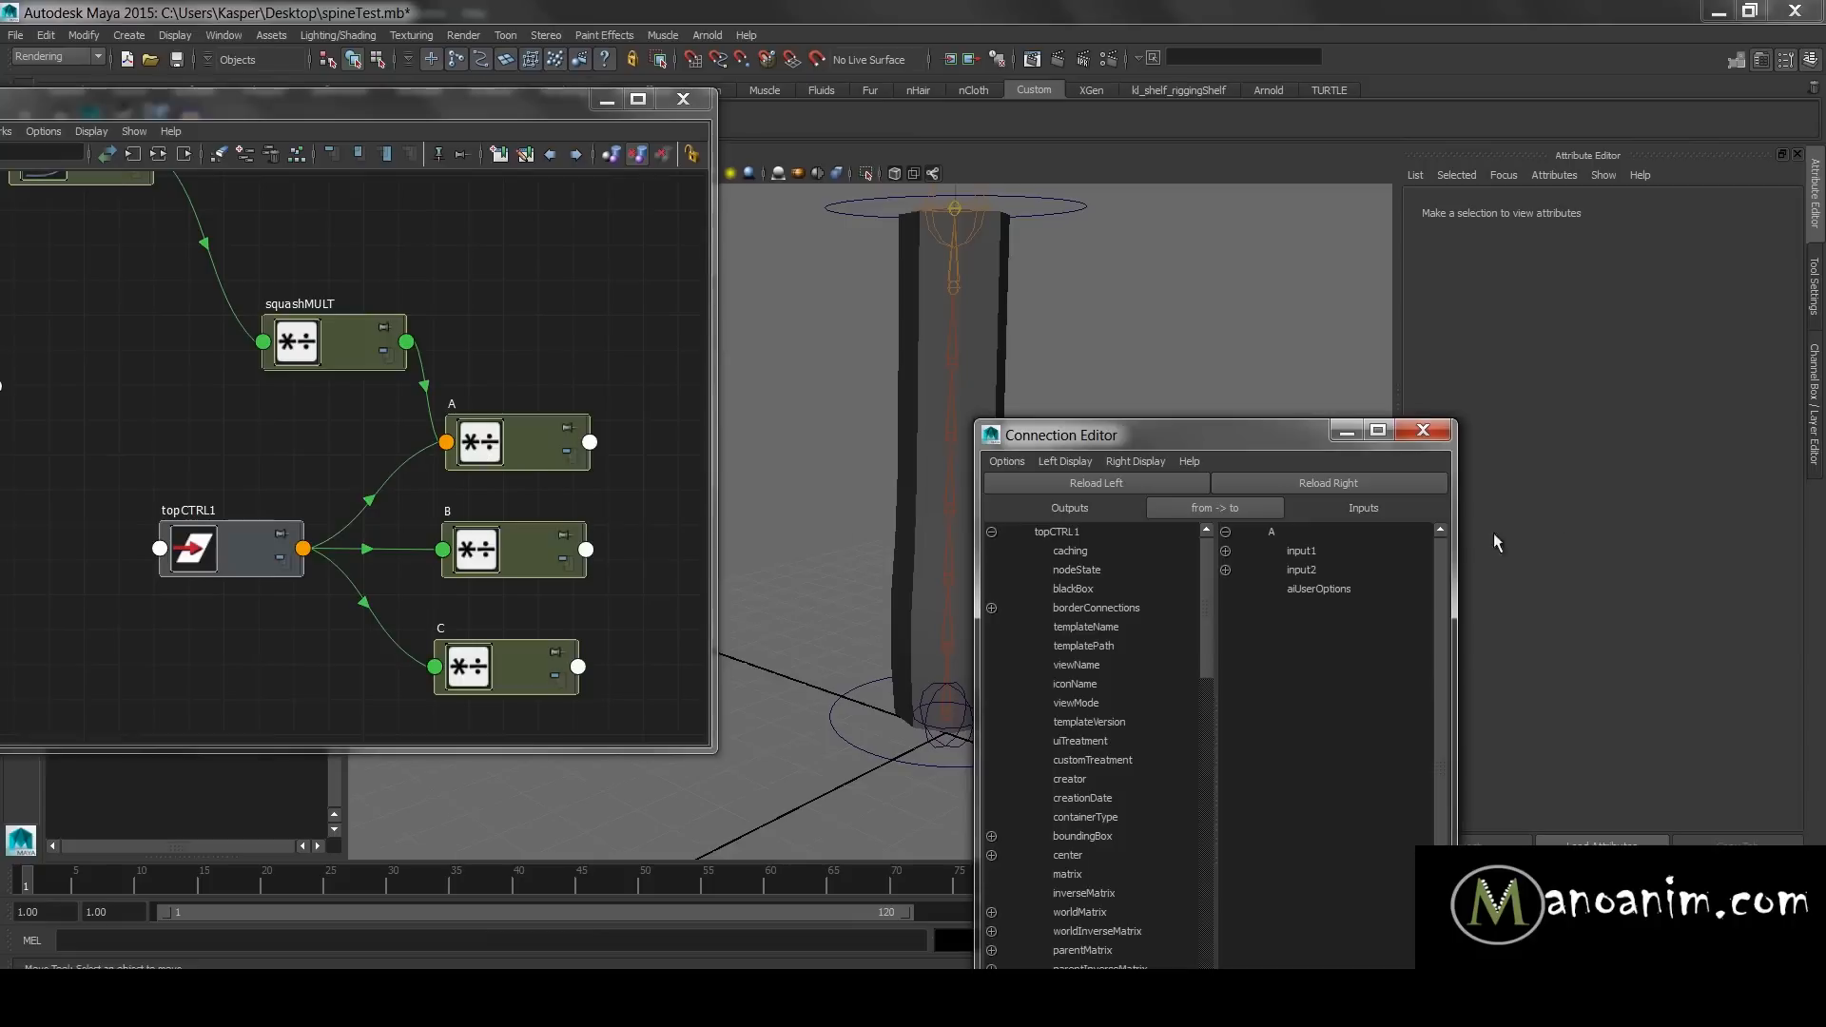
drag(1098, 436, 1176, 250)
scroll(1213, 590, down, 10)
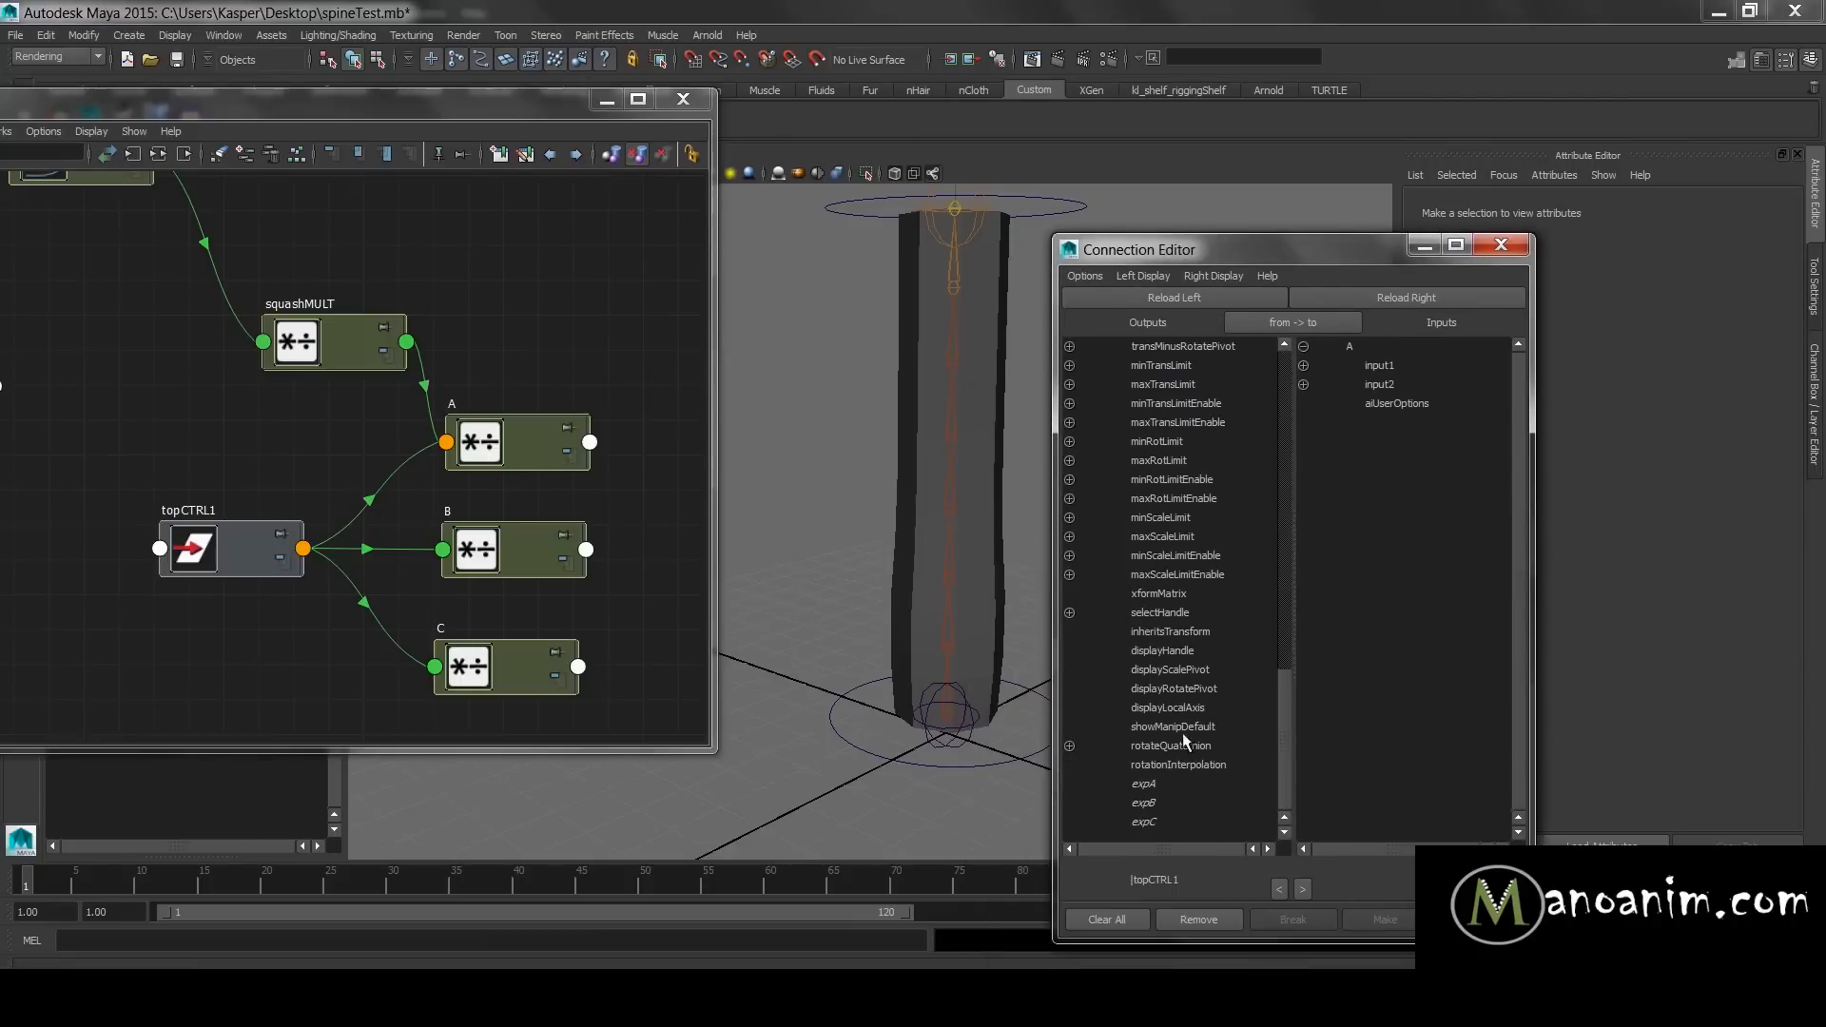
click(1154, 778)
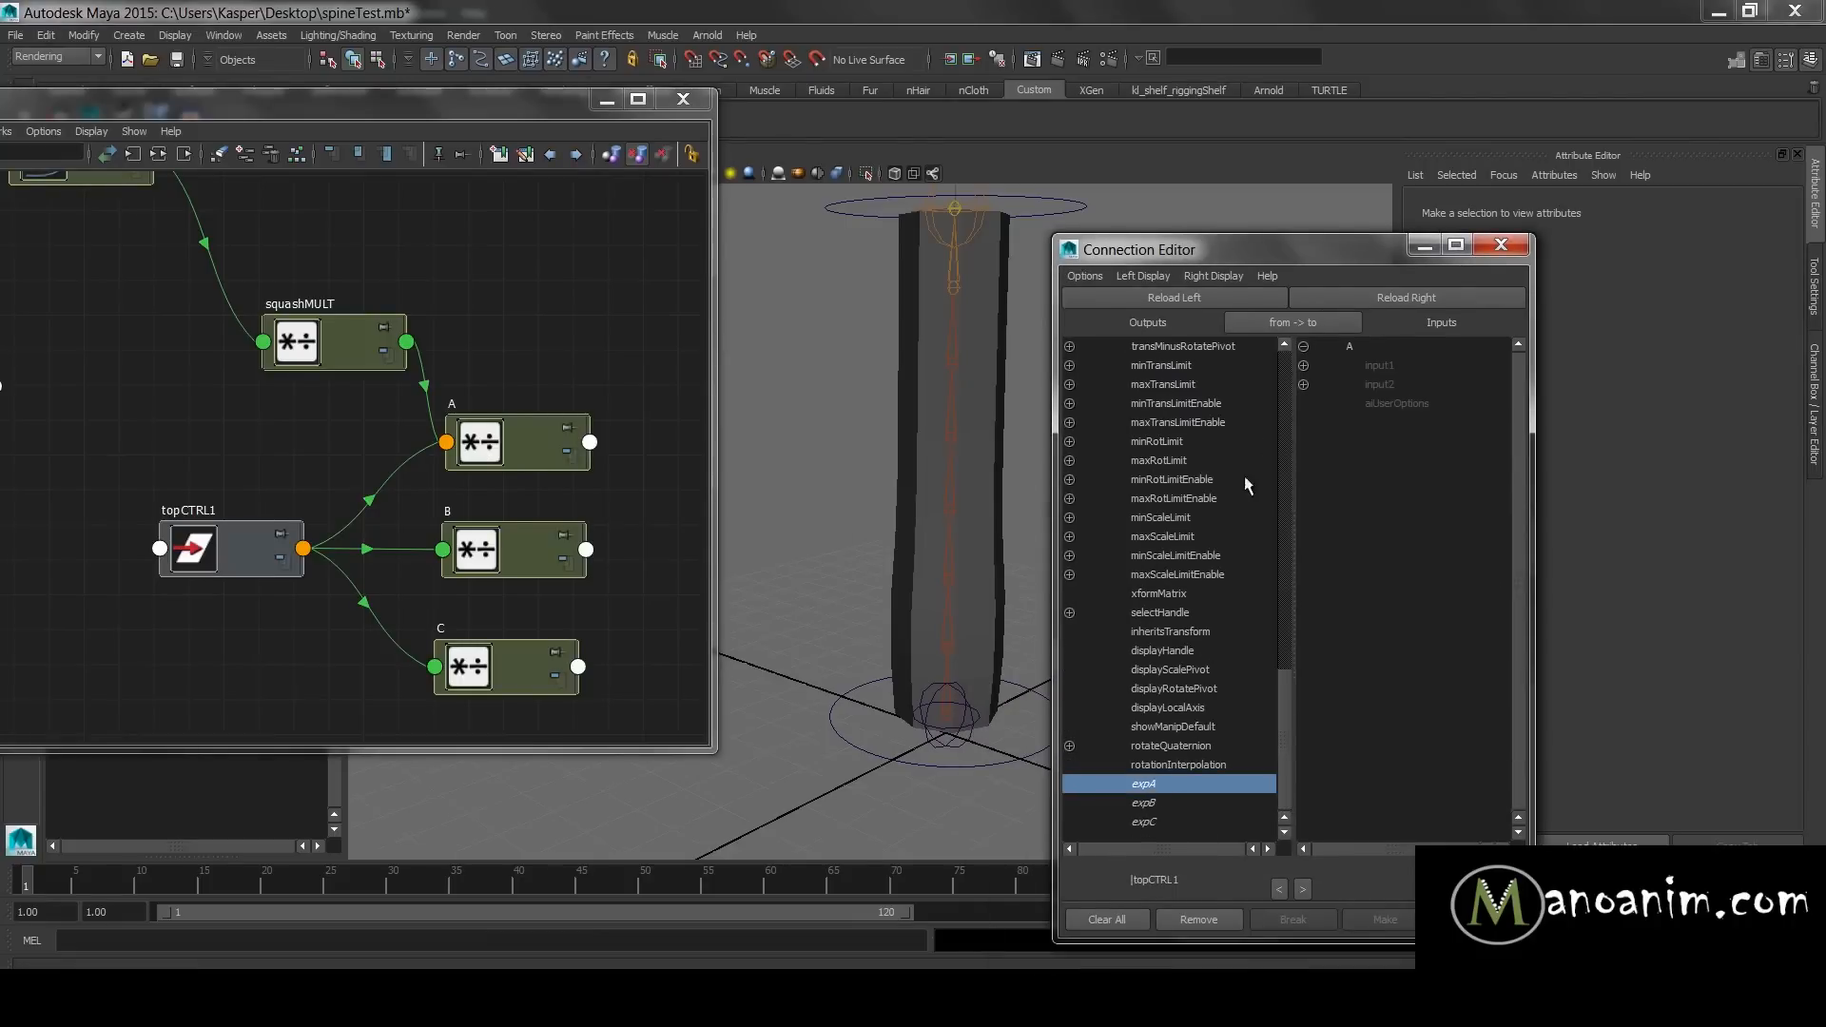
click(1303, 383)
click(1420, 404)
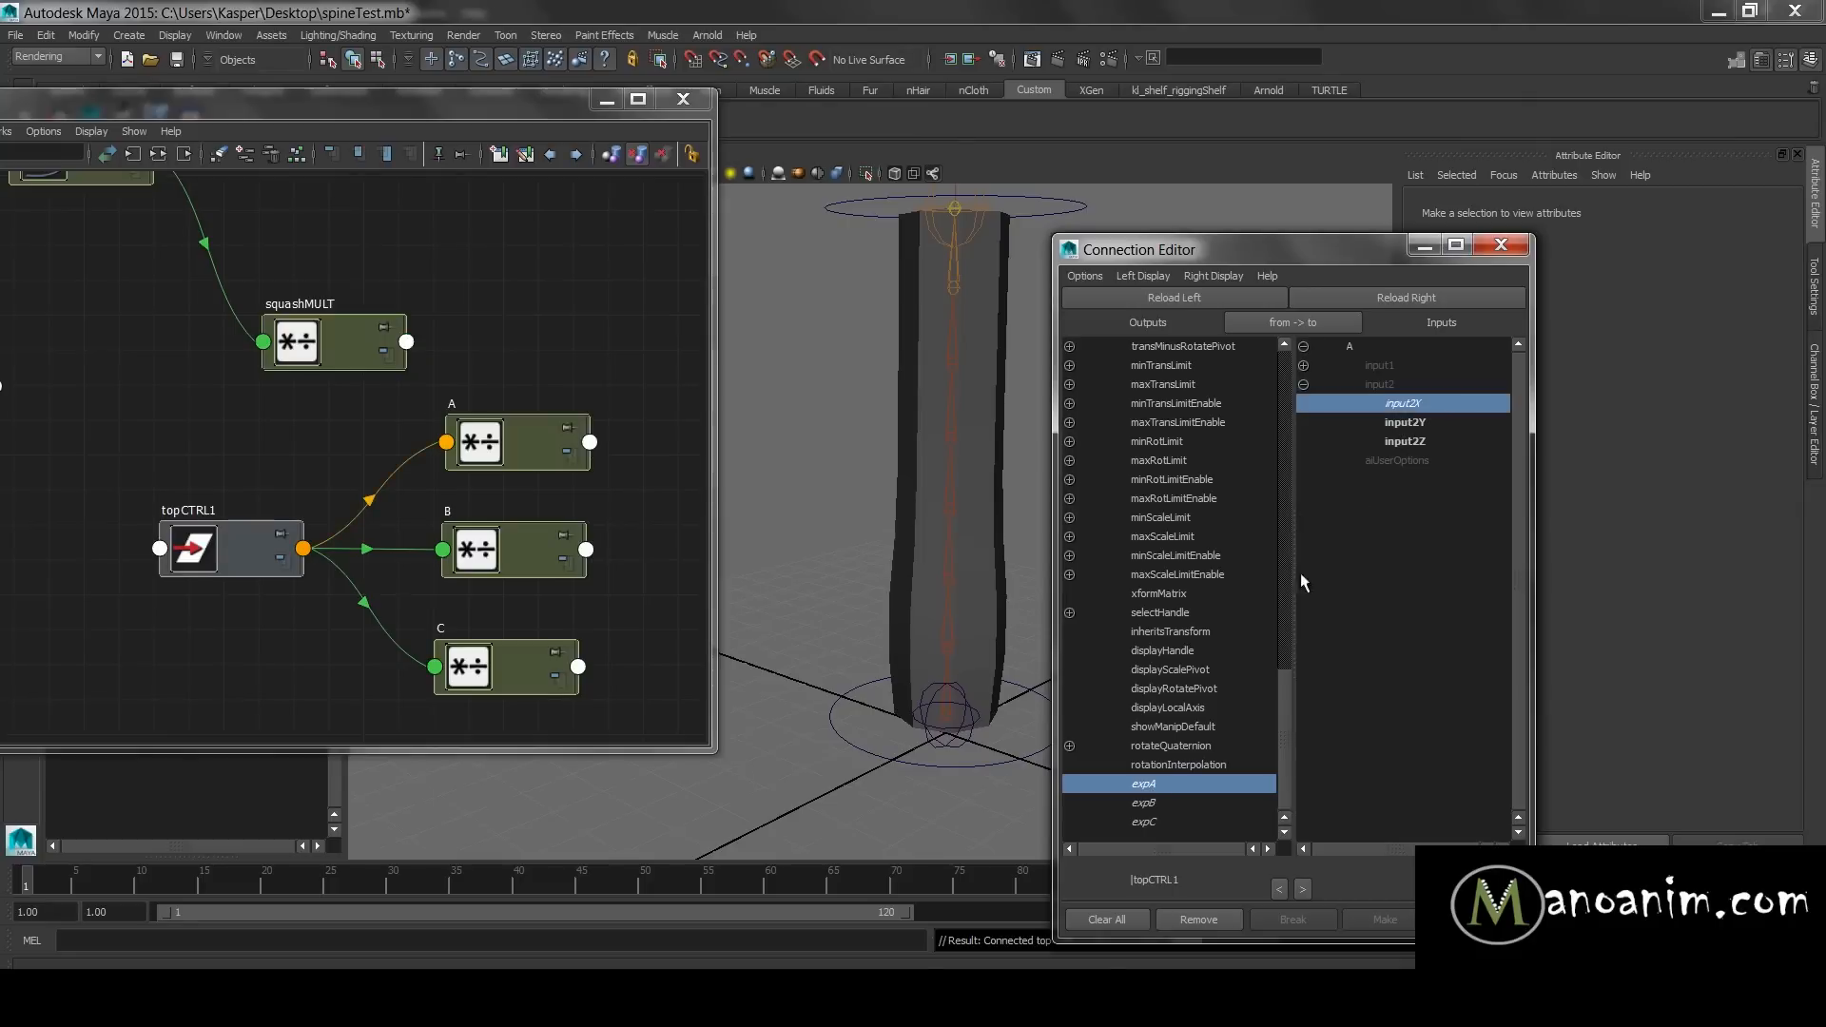
- Move node A up and away from node B in the graph, and disconnect topCTRL1's expA from its input1X
drag(514, 436, 548, 392)
click(1303, 365)
click(1398, 384)
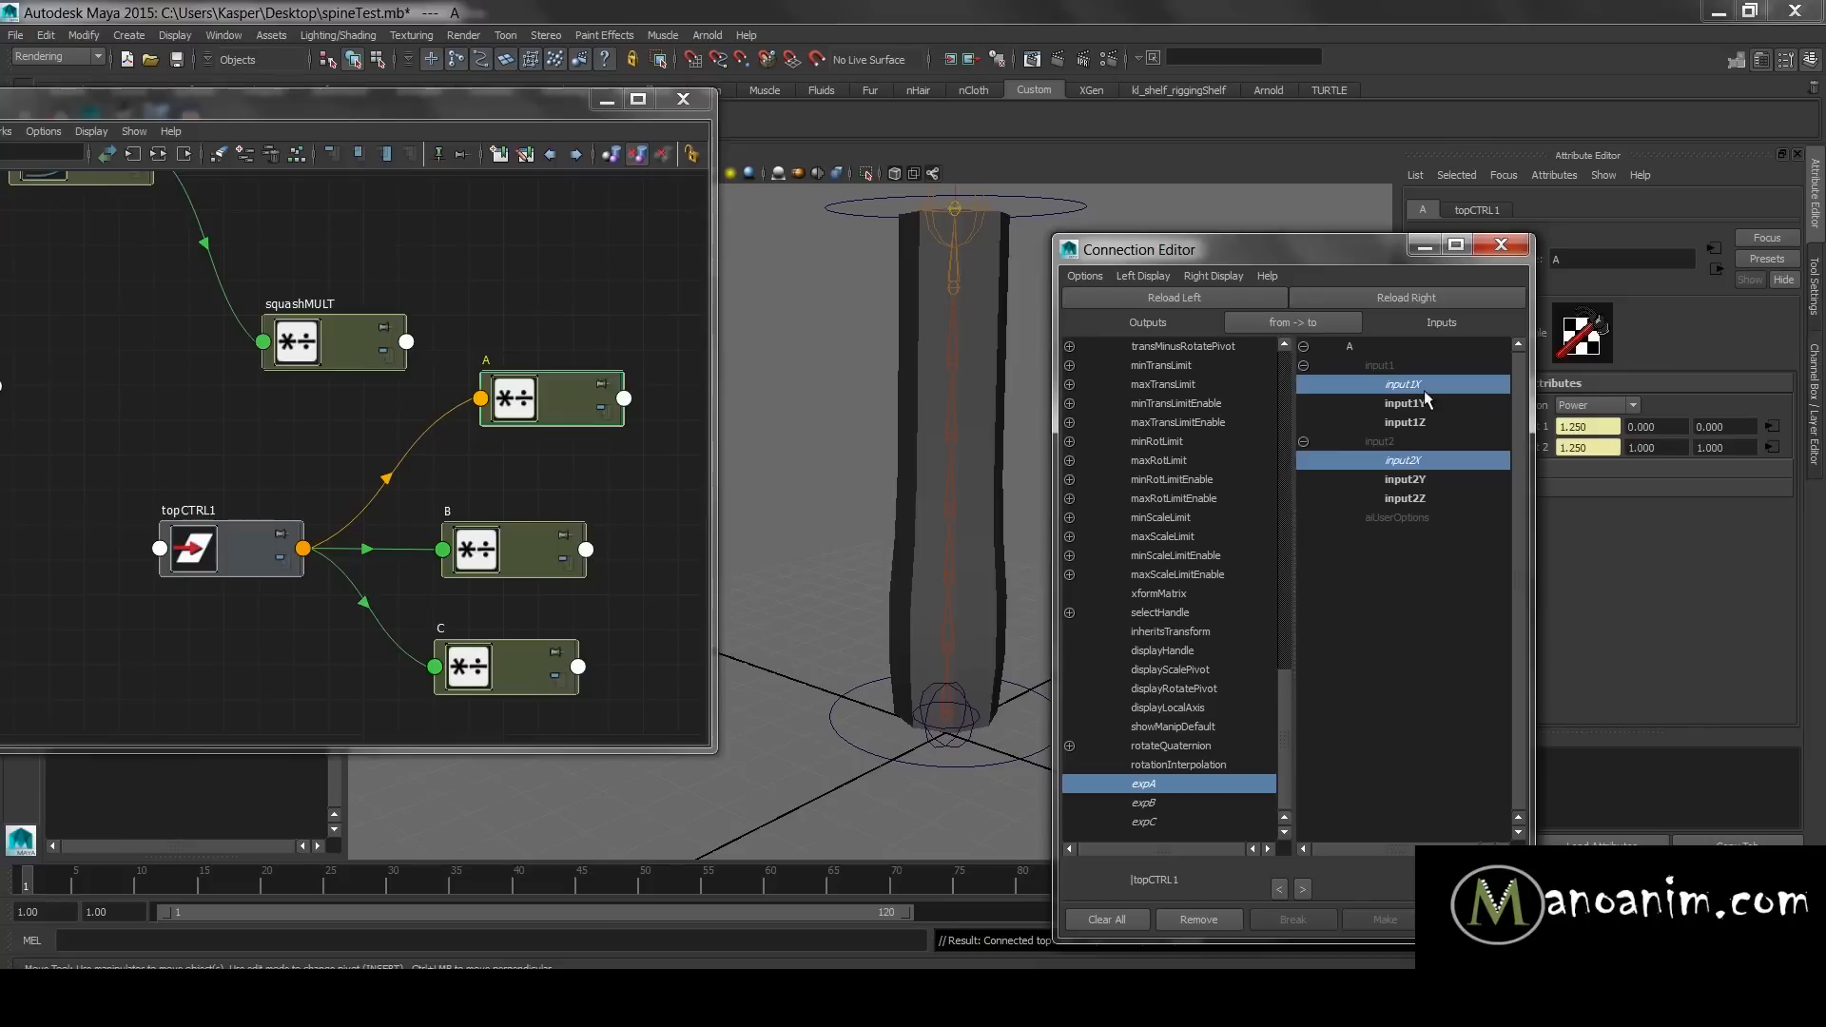
click(1420, 388)
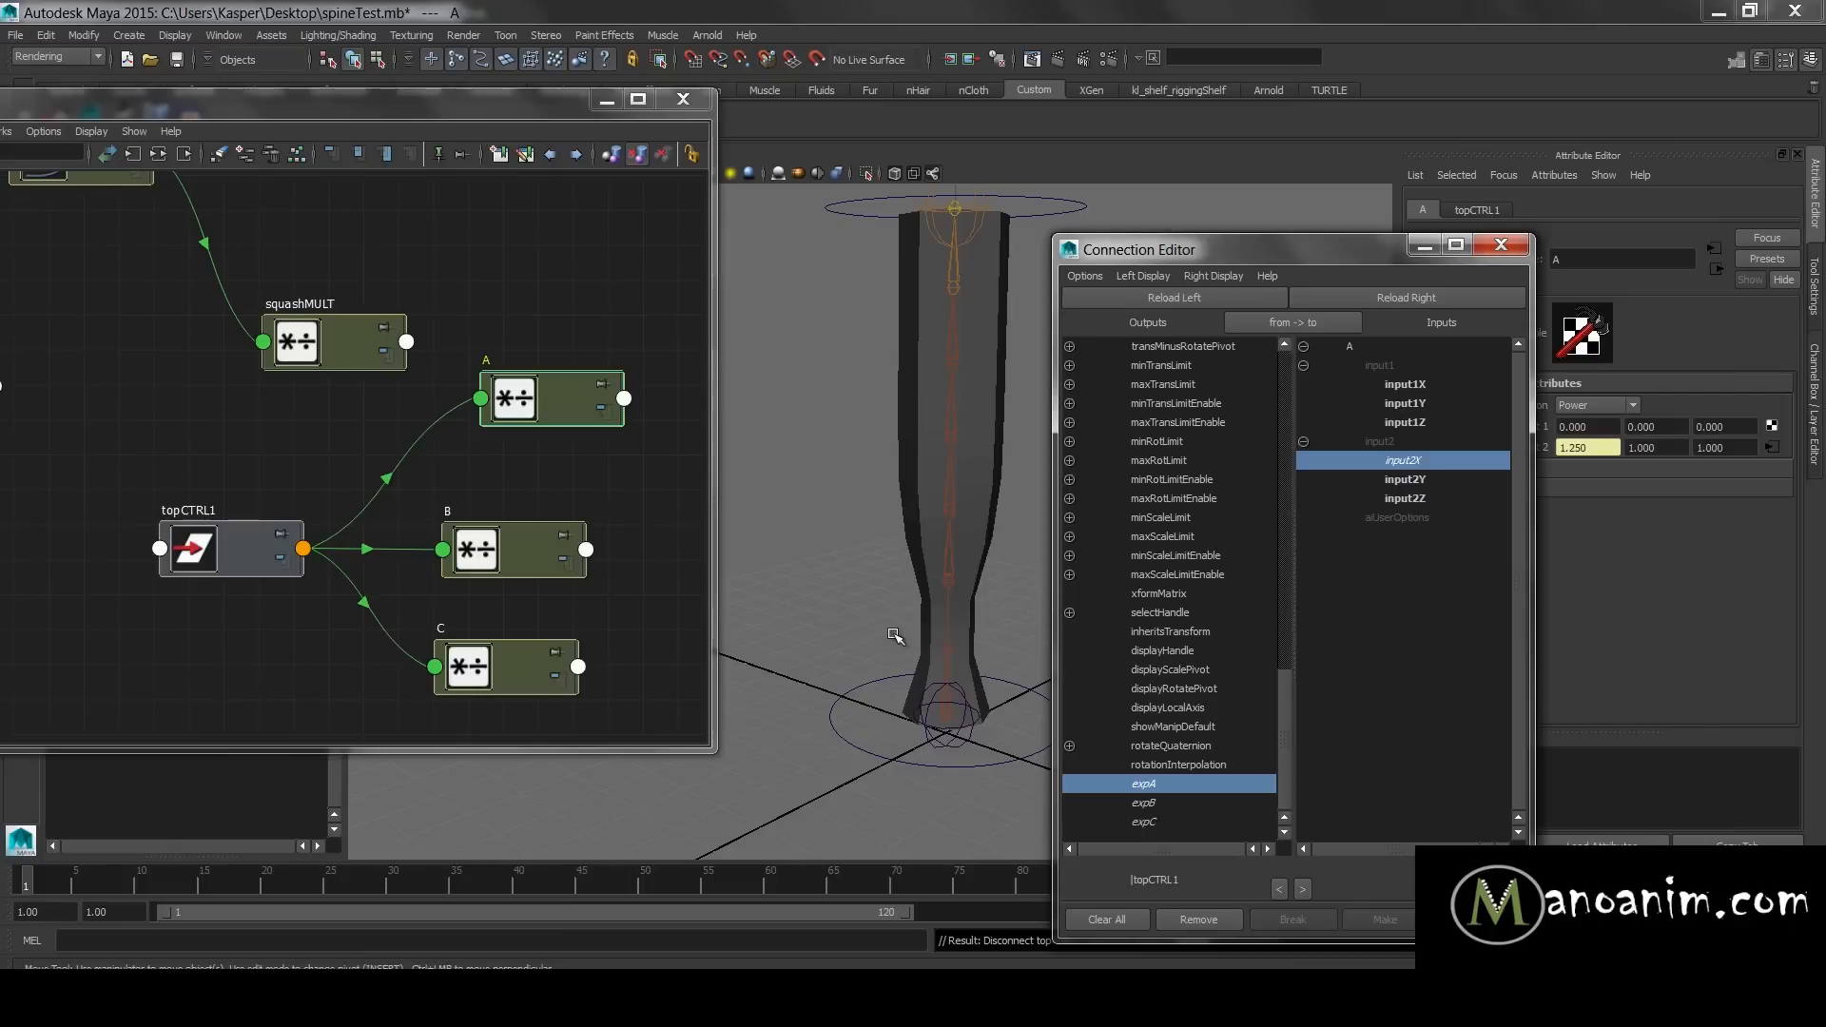
- Connect topCTRL1's expB to node B's input2X
click(333, 337)
click(254, 539)
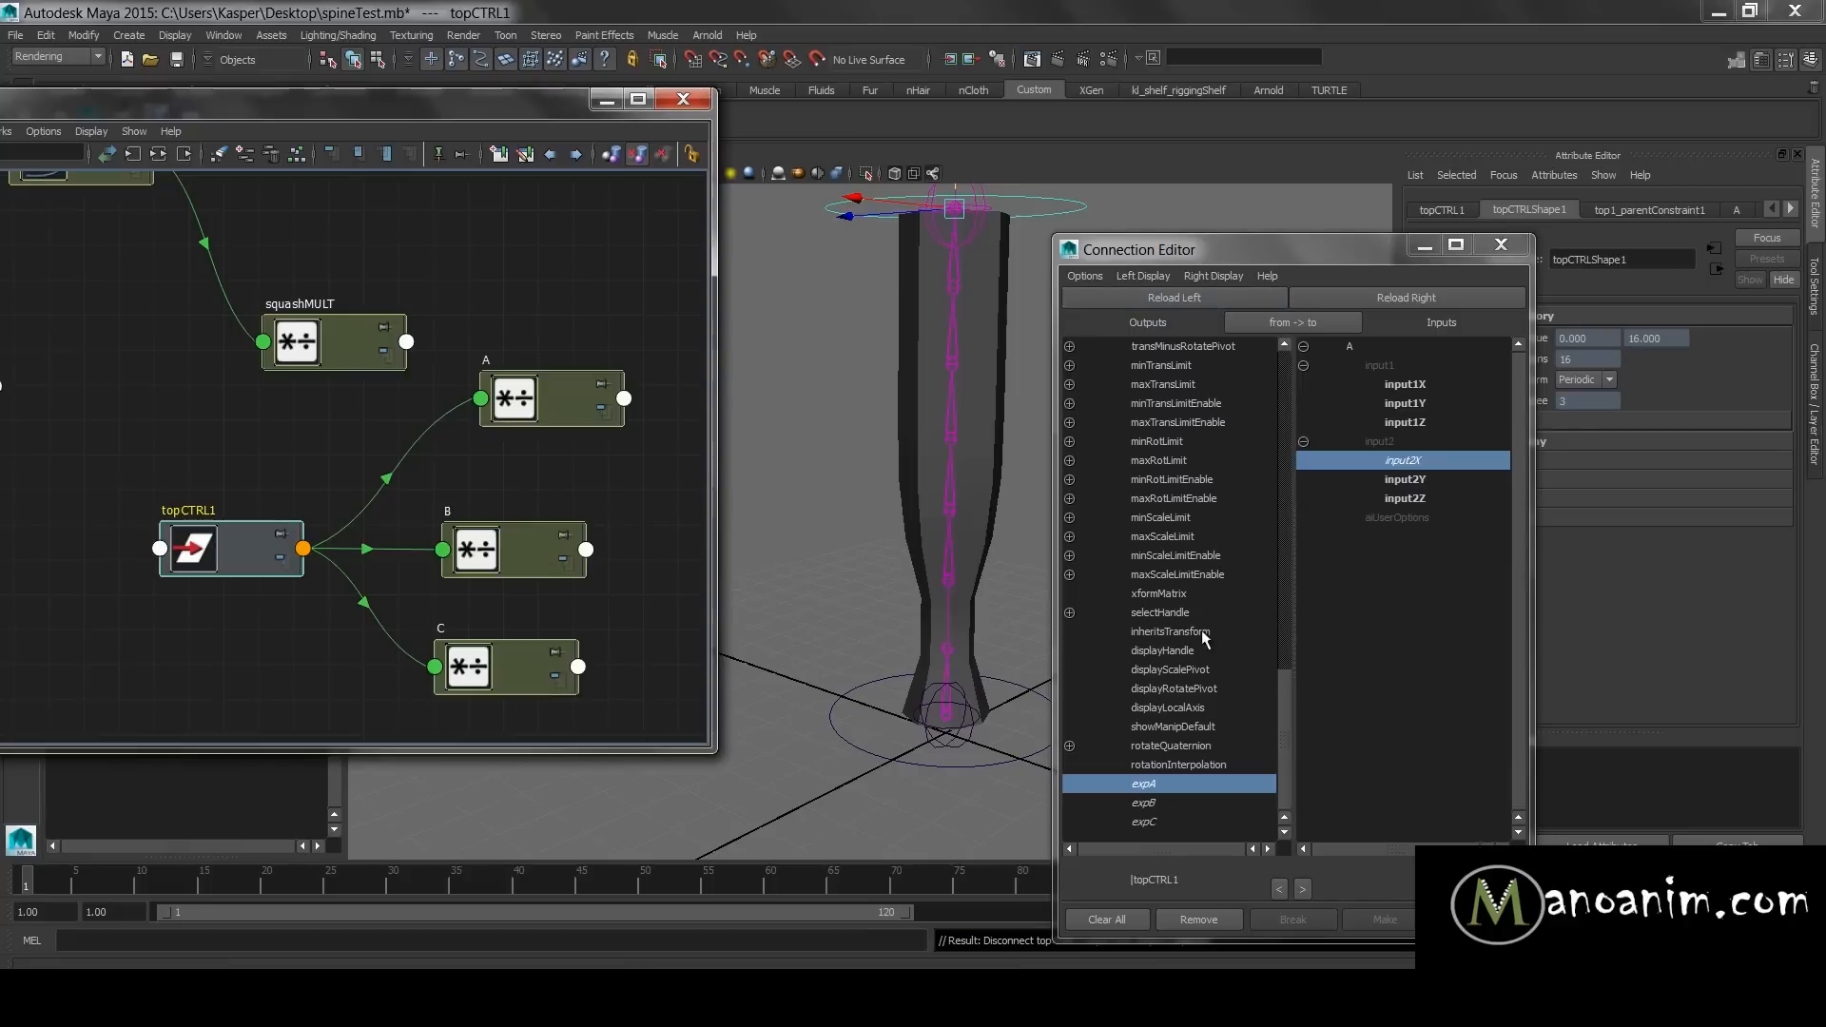
click(1151, 803)
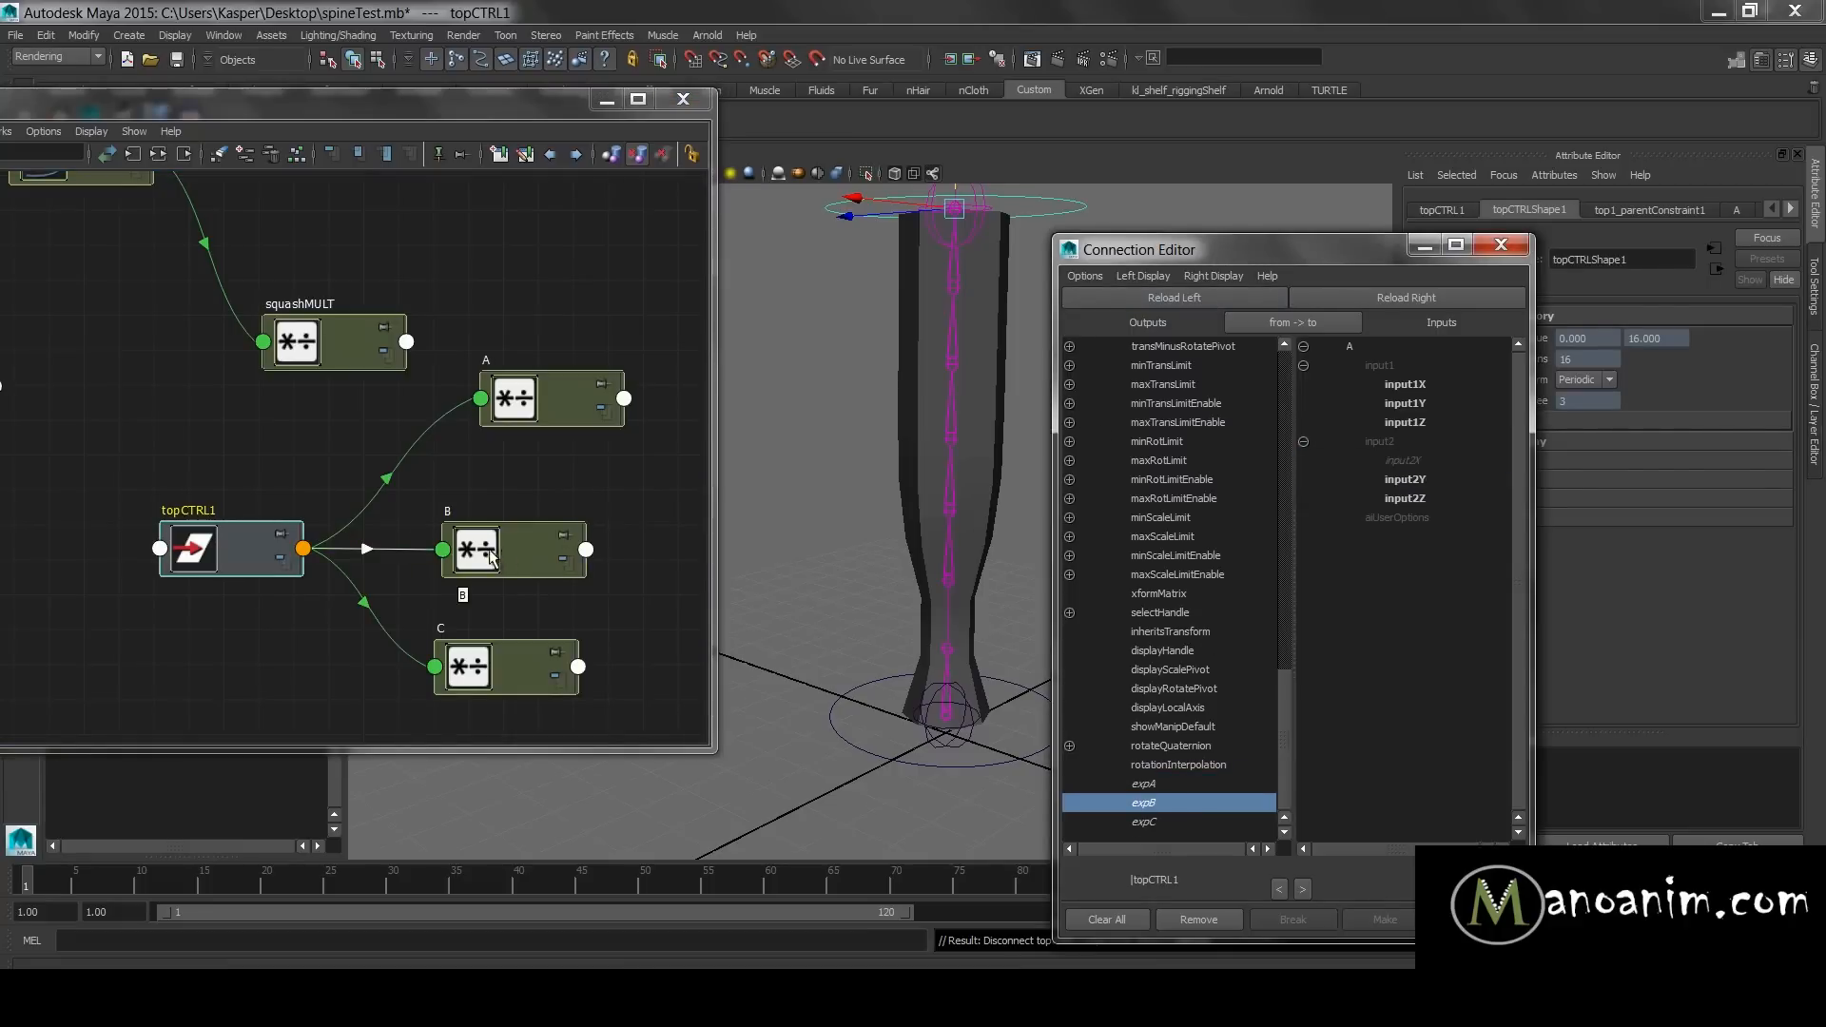
double_click(338, 548)
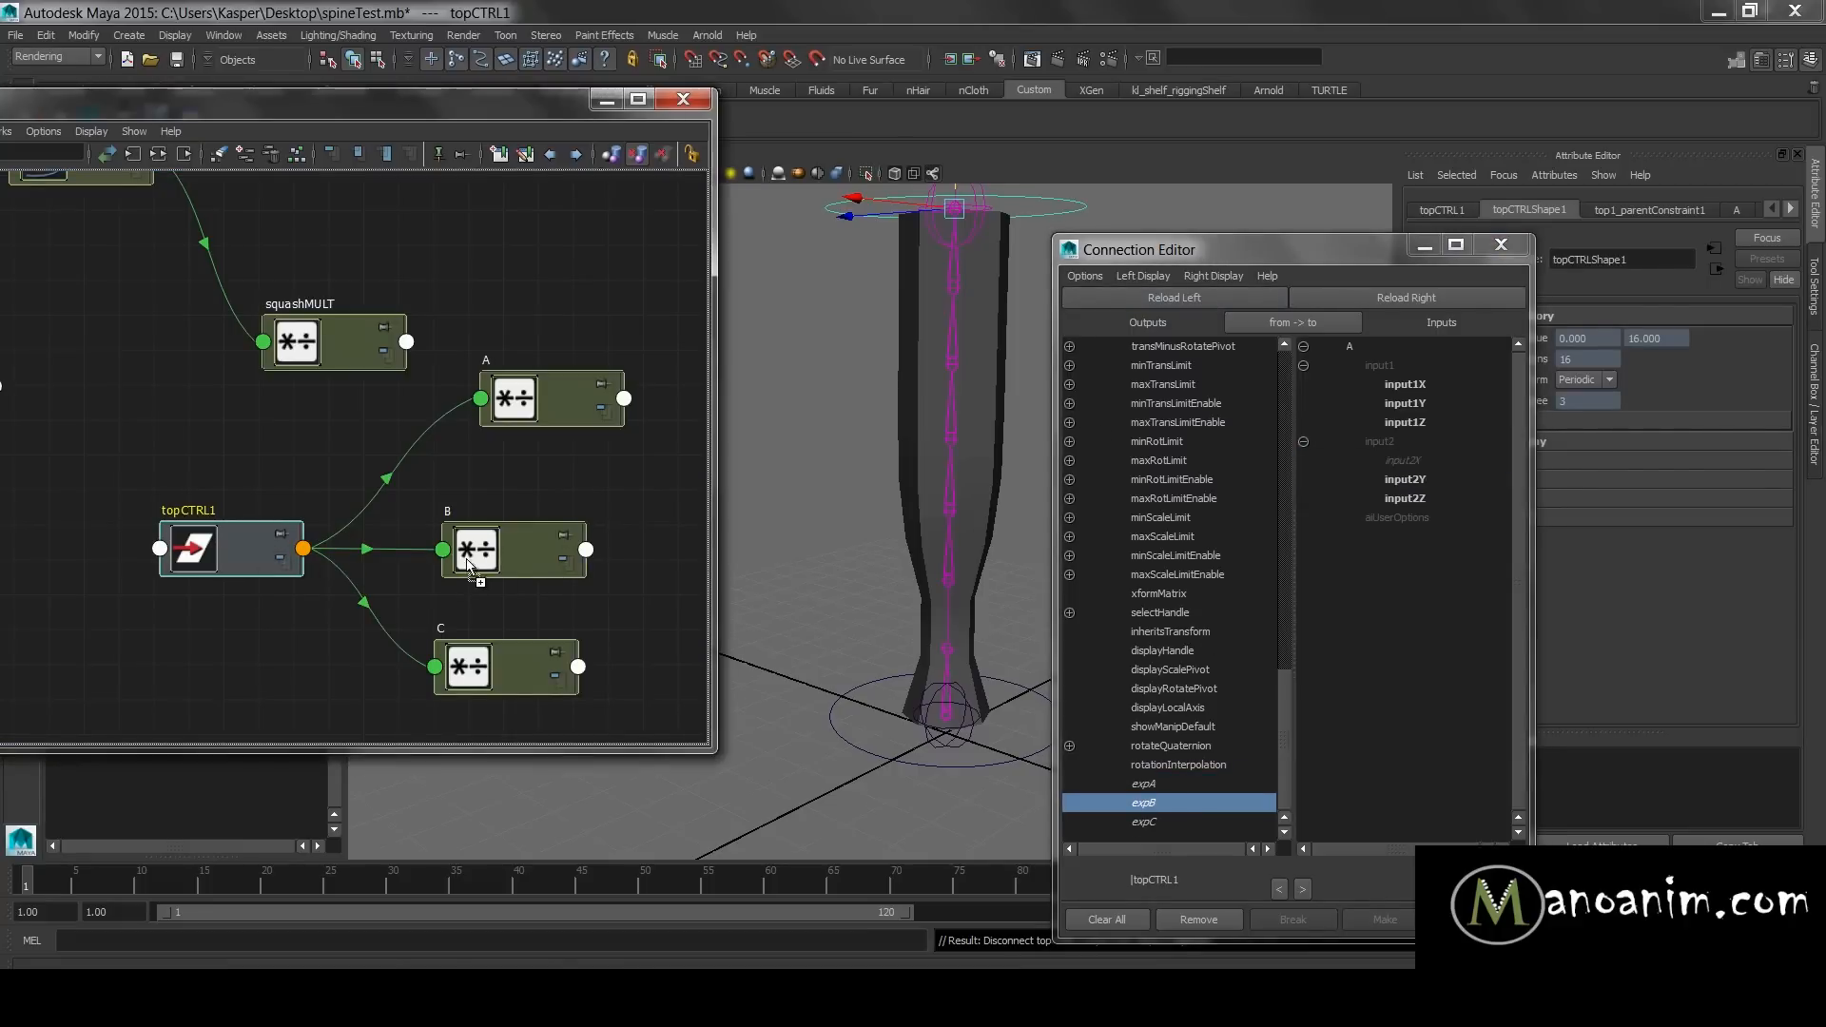
click(1161, 804)
click(1304, 385)
click(1417, 403)
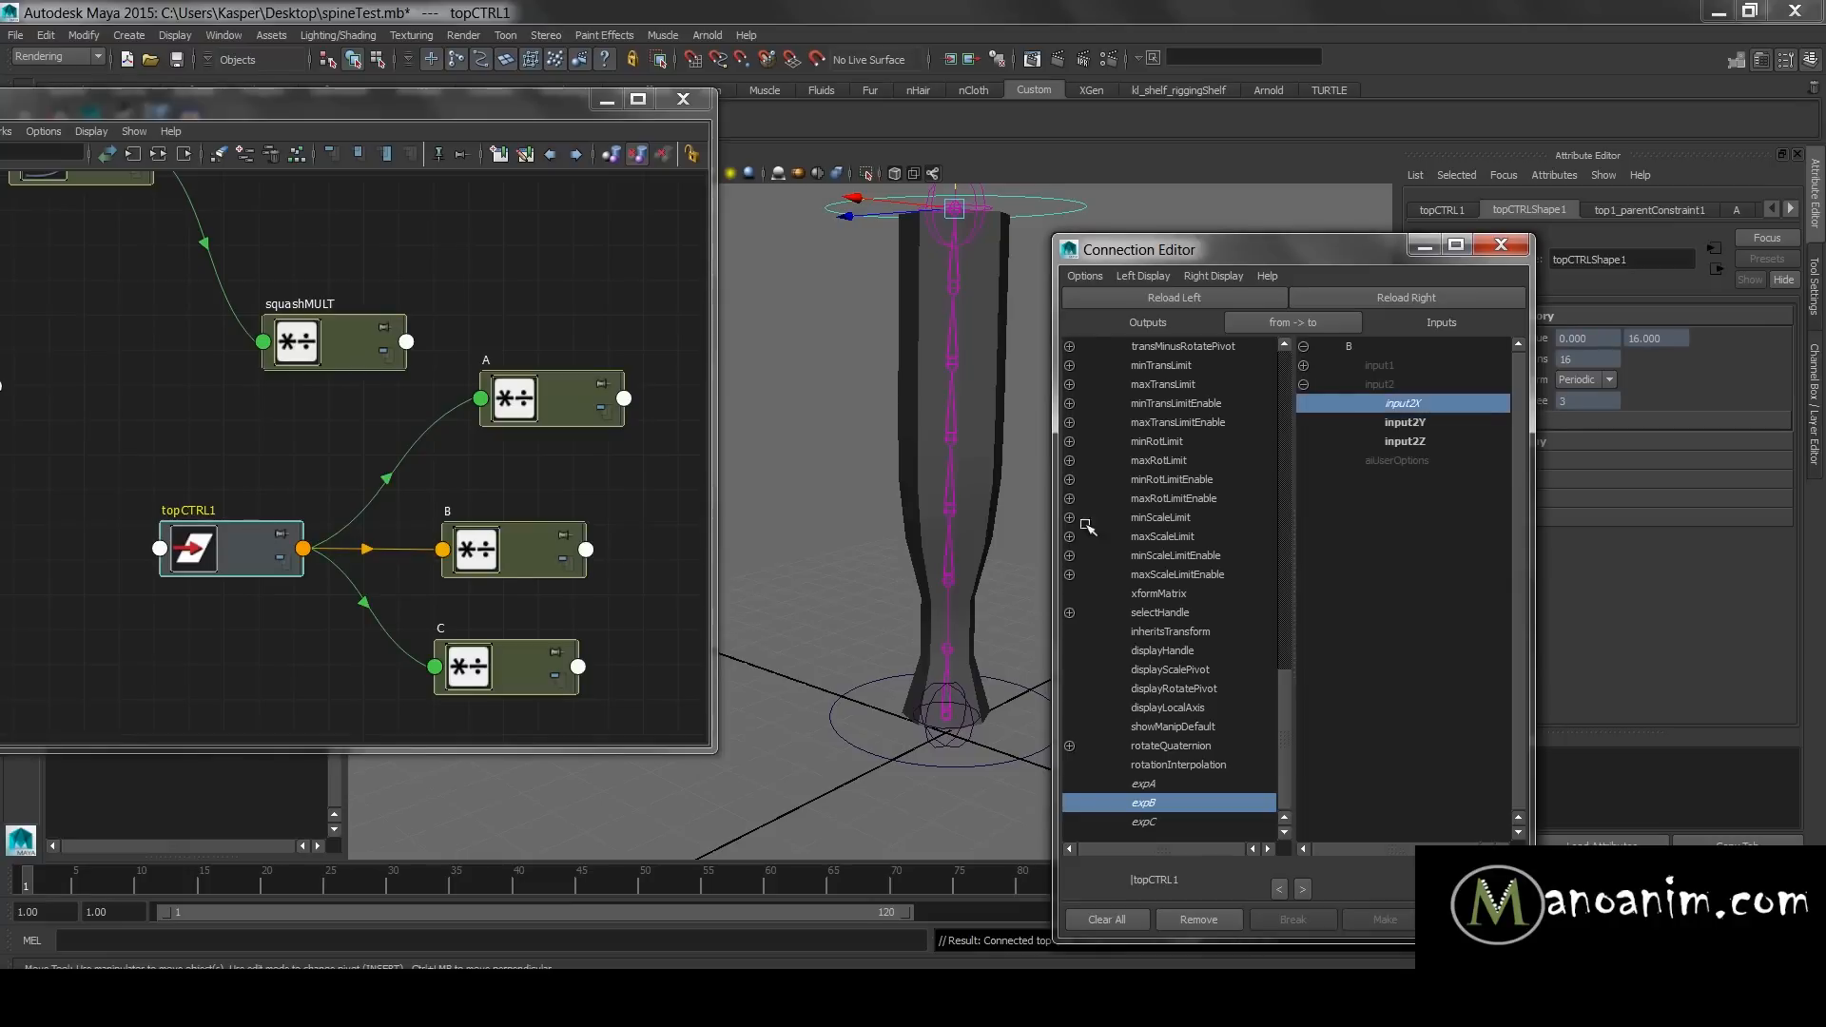
- Connect topCTRL1's expC to node C's input2X
shift+middle_drag(261, 561, 495, 663)
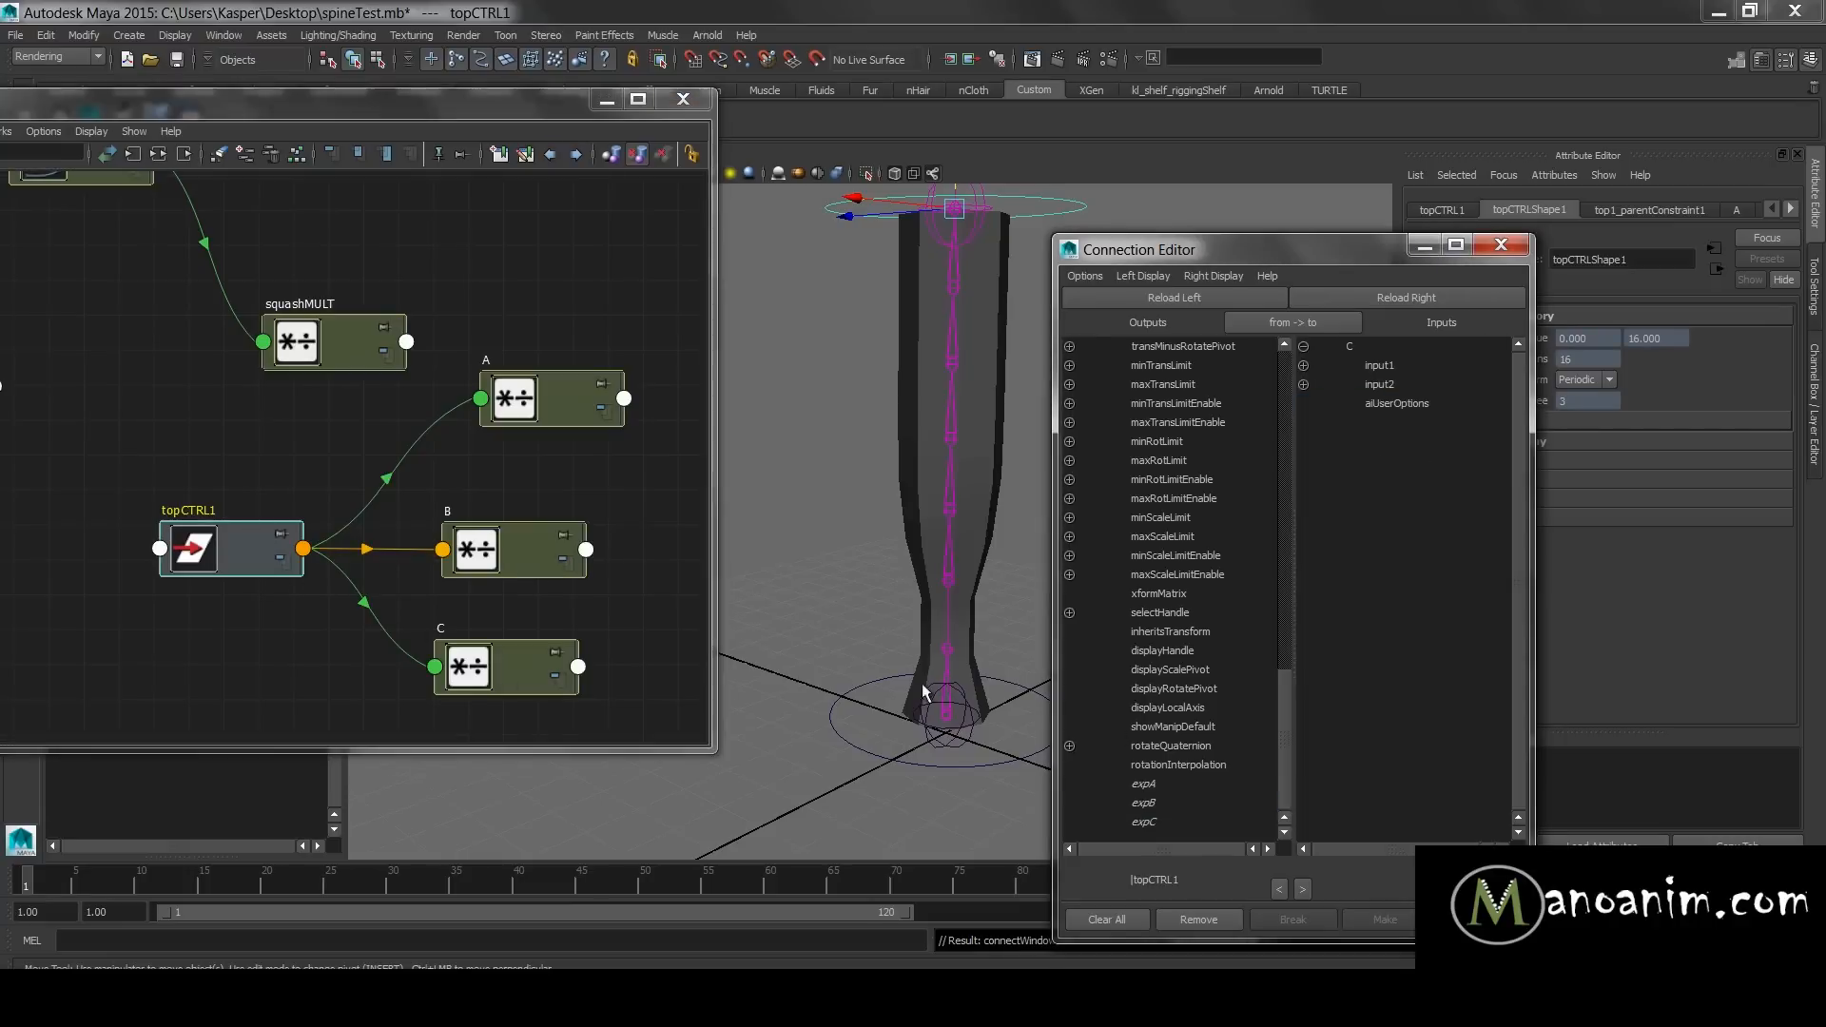
click(1150, 822)
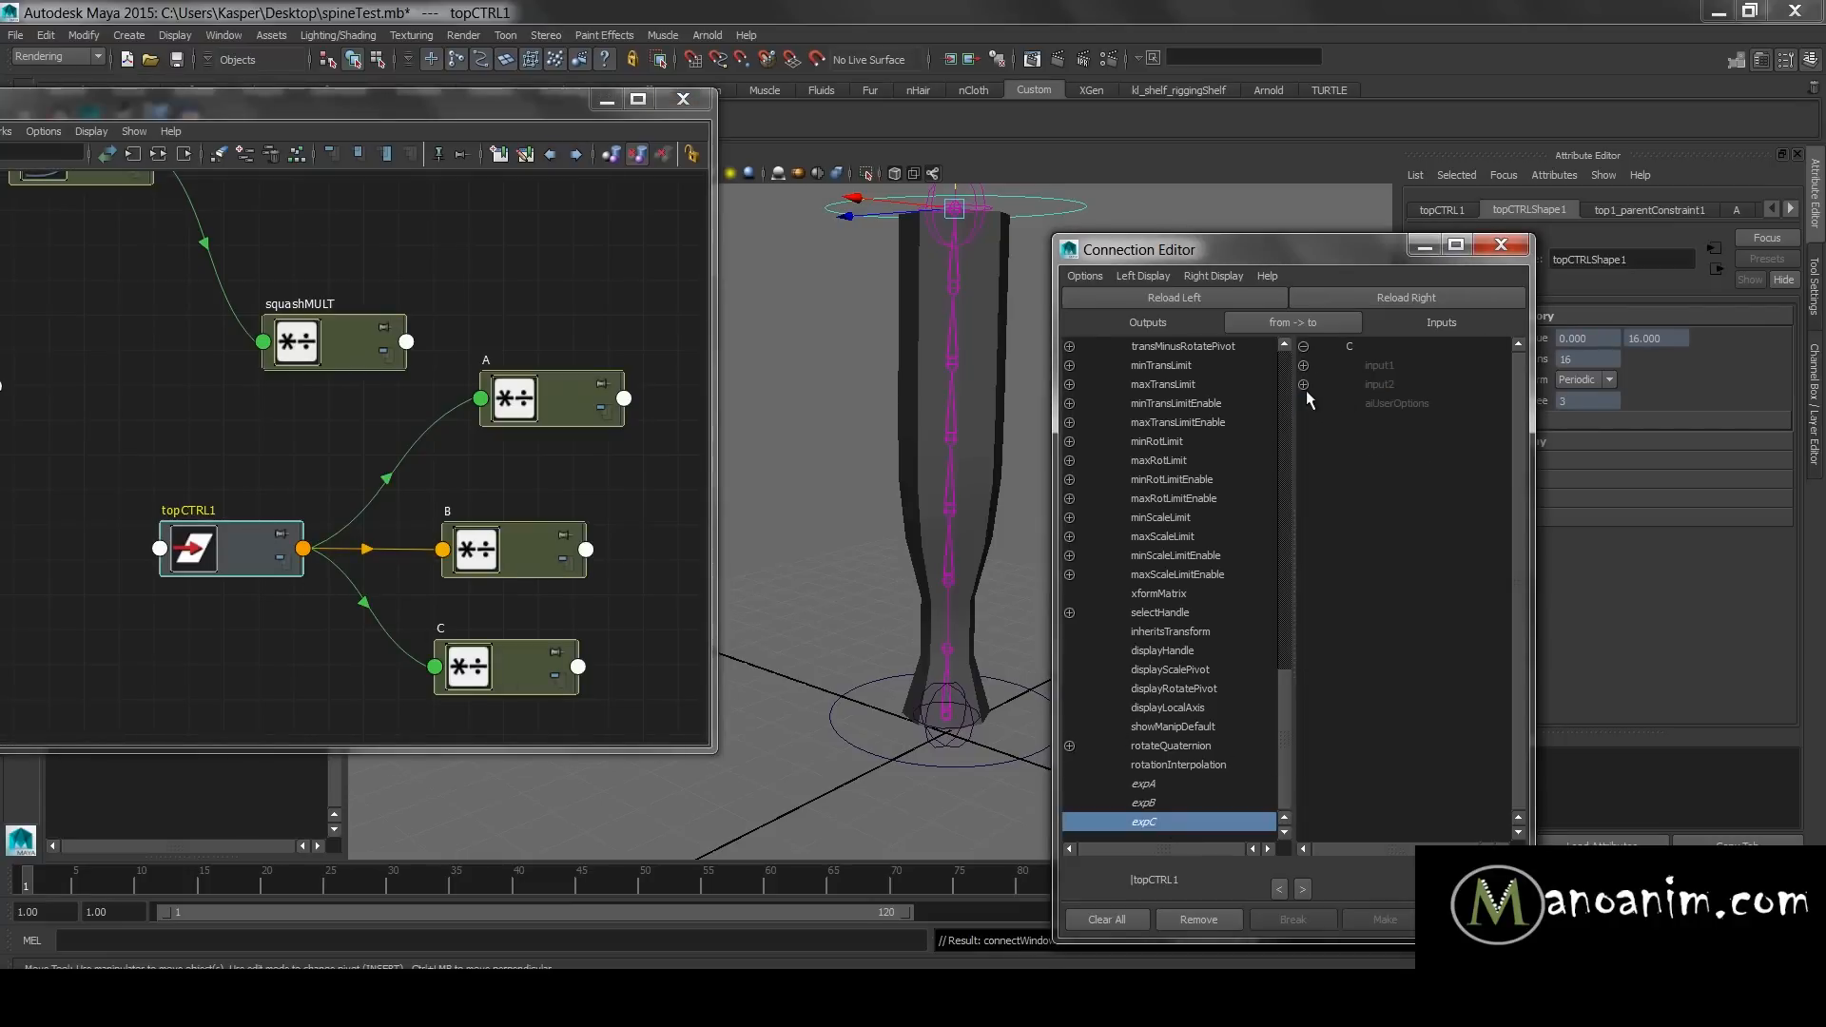
click(1440, 404)
click(635, 476)
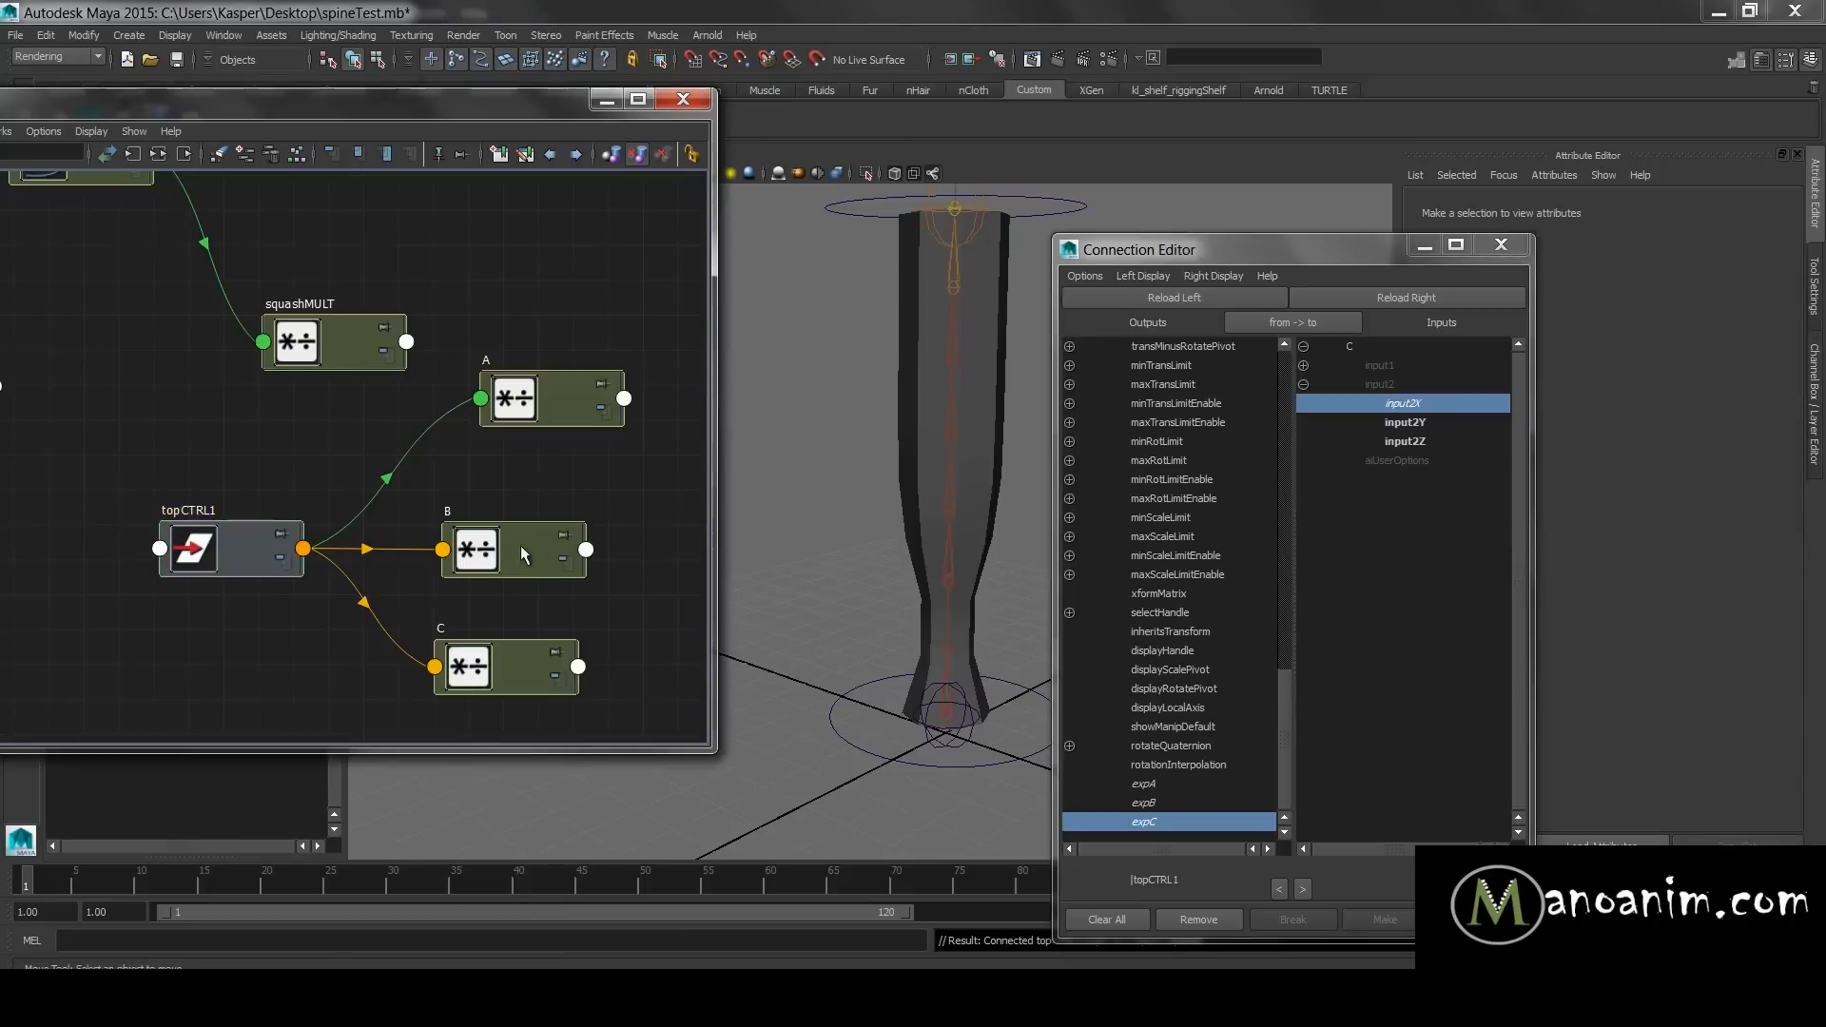
- Move node B slightly farther from topCTRL1 in the graph and connect squashMULT's outputX to its input1X
mouse_move(395, 561)
drag(552, 525, 585, 517)
click(264, 550)
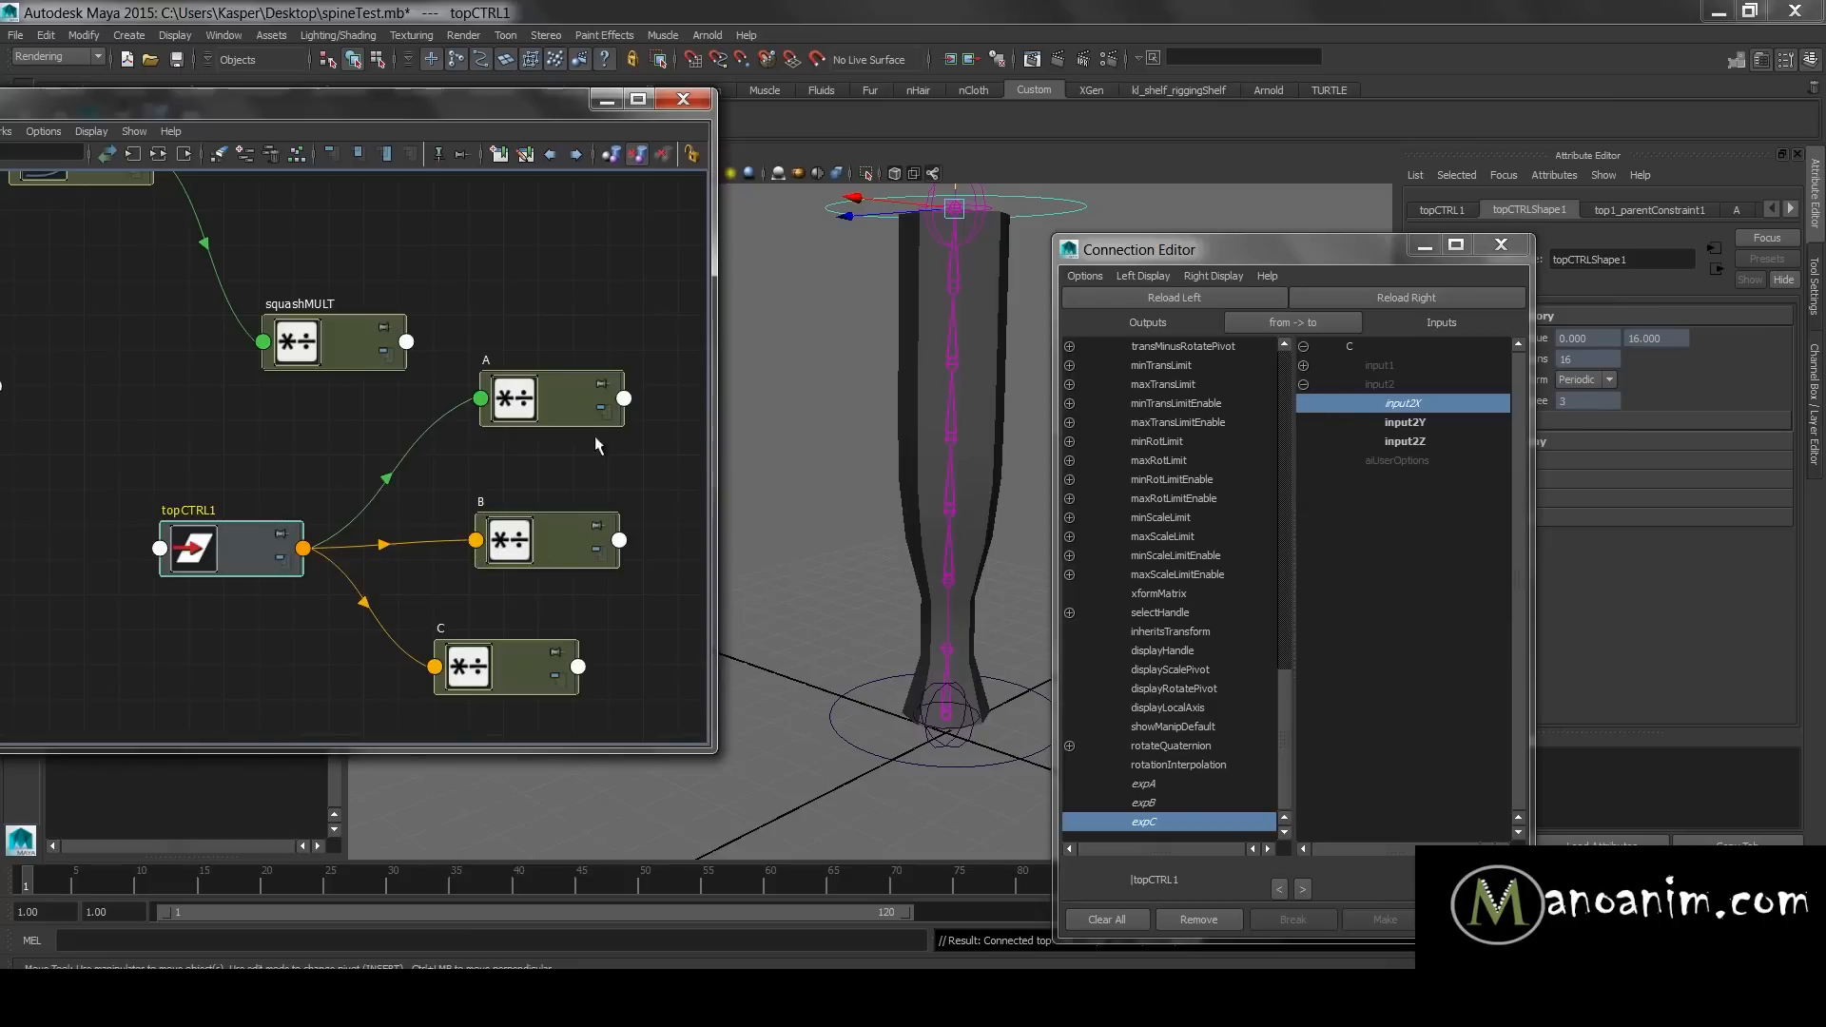
click(344, 357)
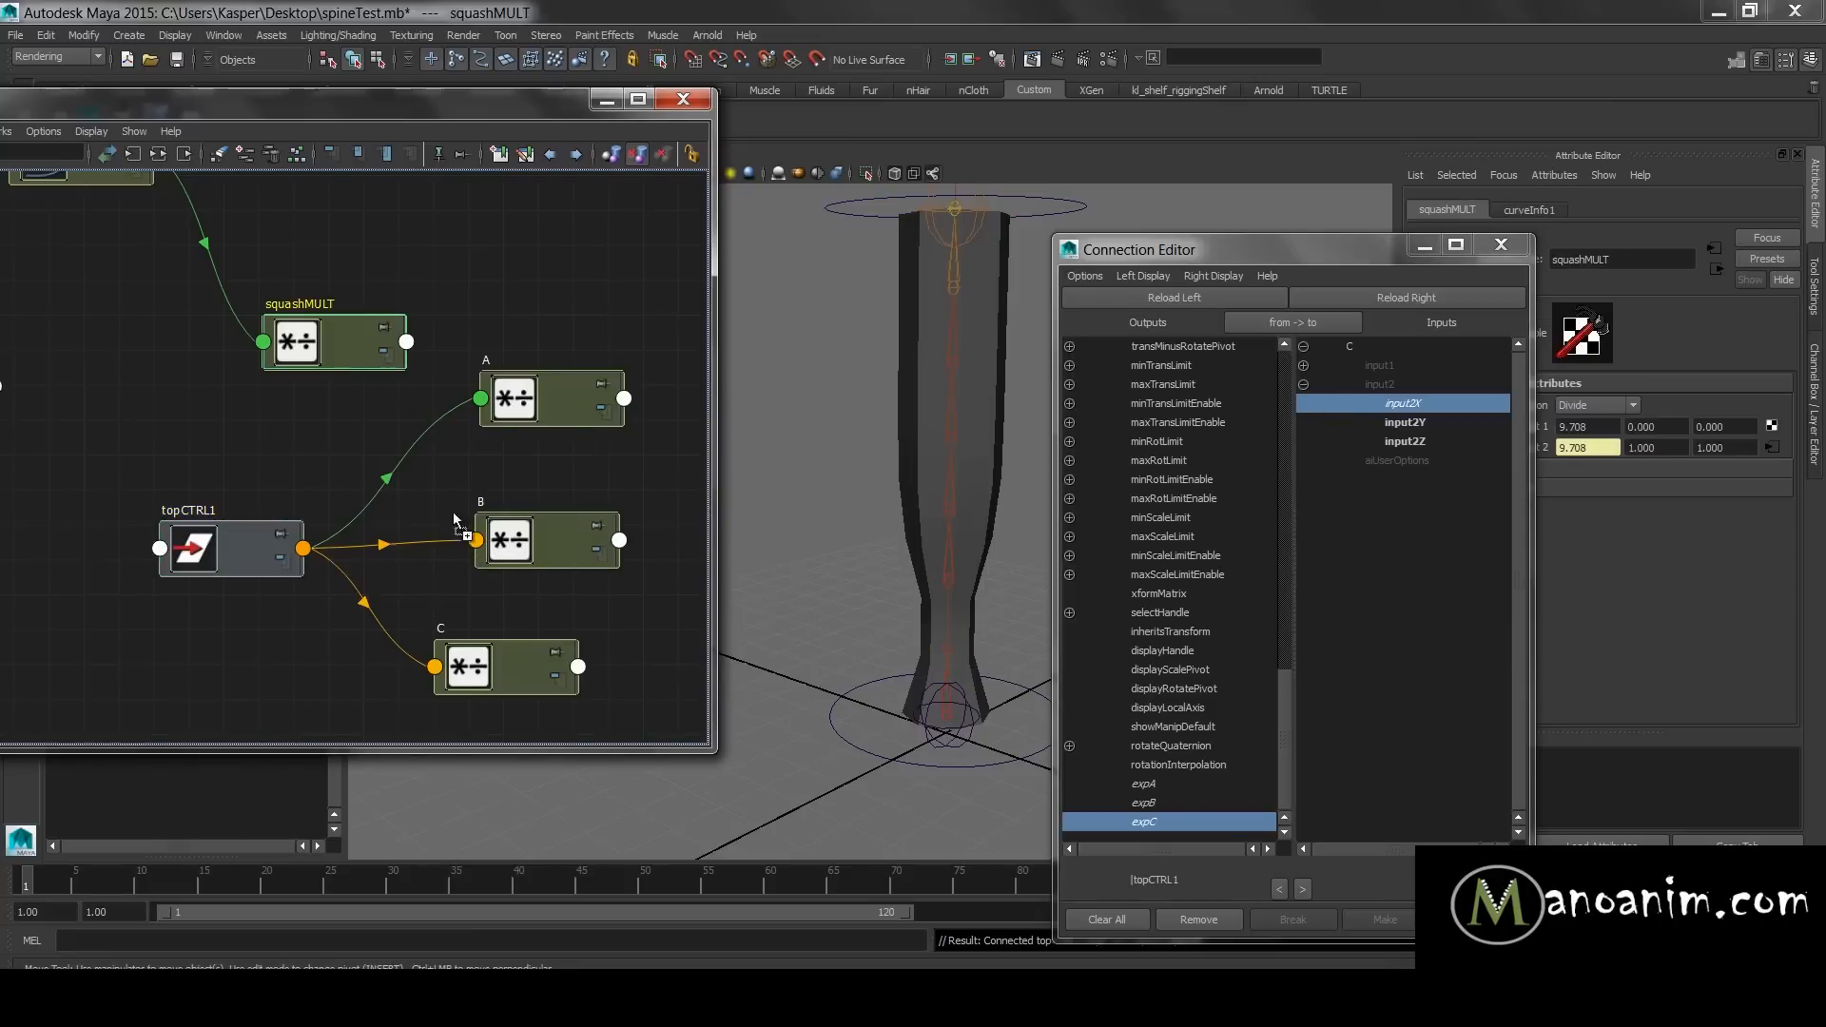
shift+middle_drag(344, 356, 518, 533)
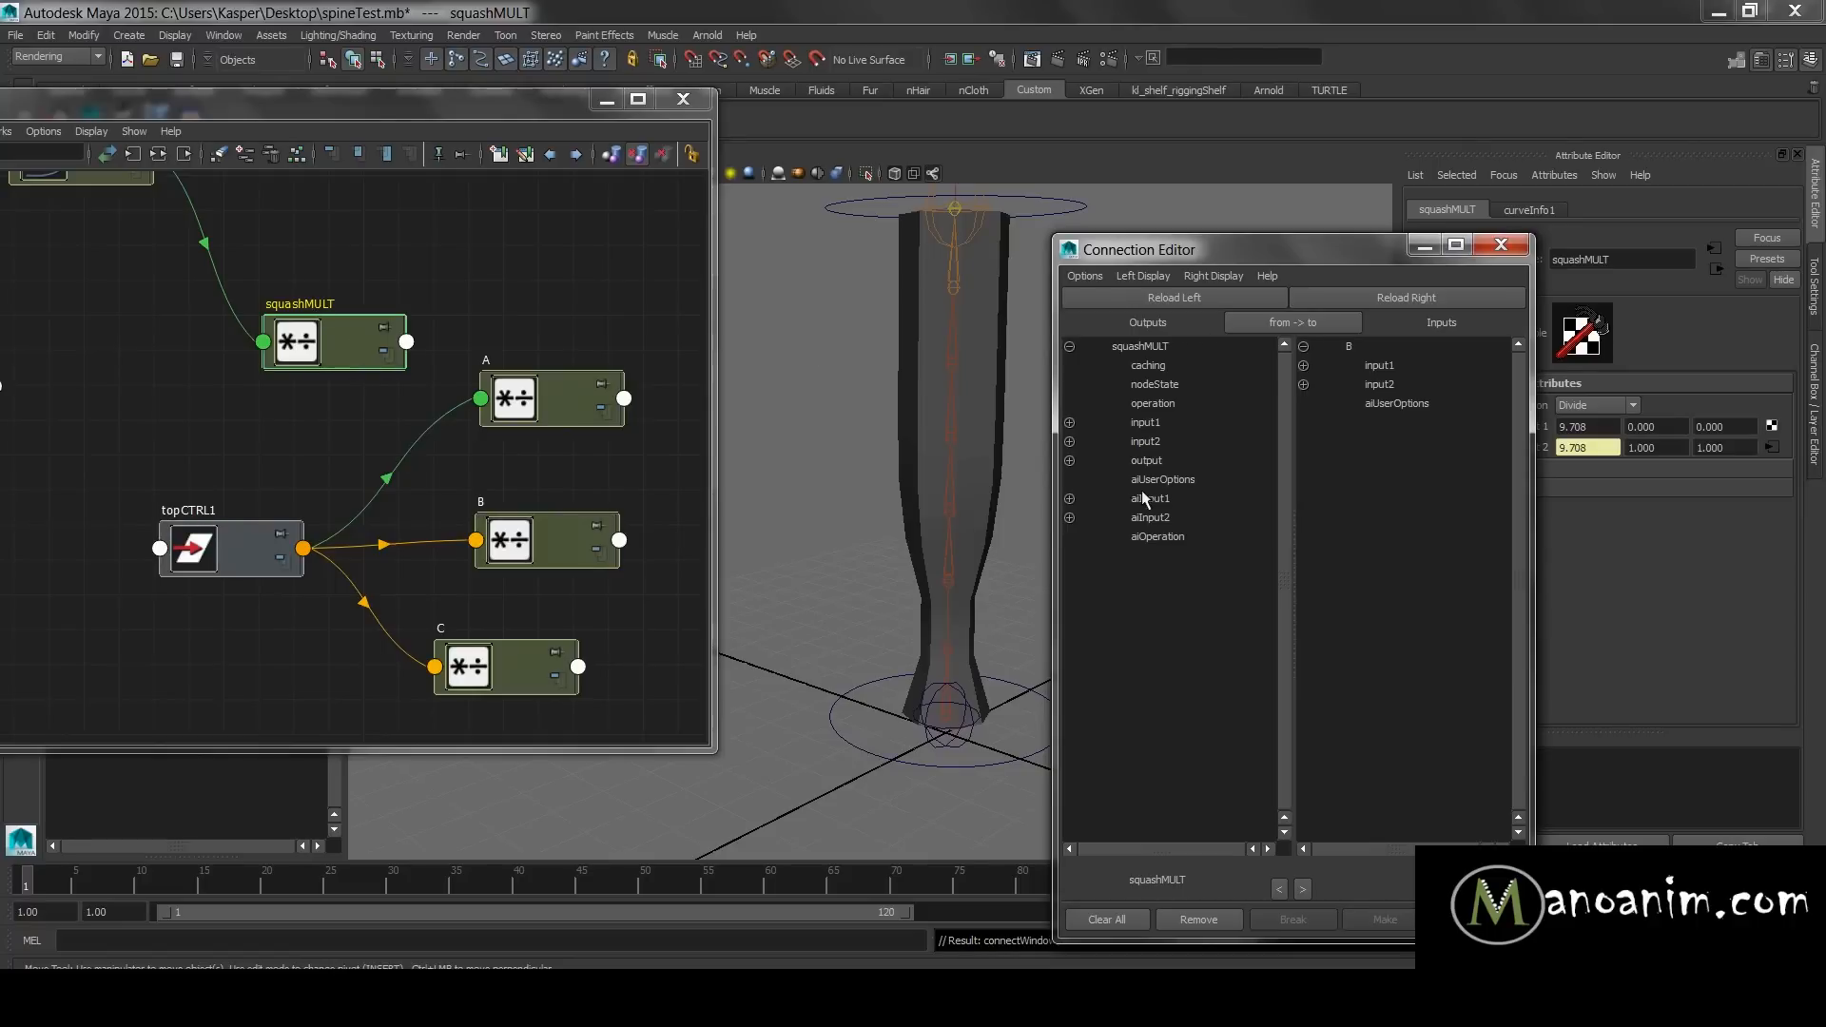
click(1069, 460)
click(1196, 481)
click(1304, 366)
click(1423, 384)
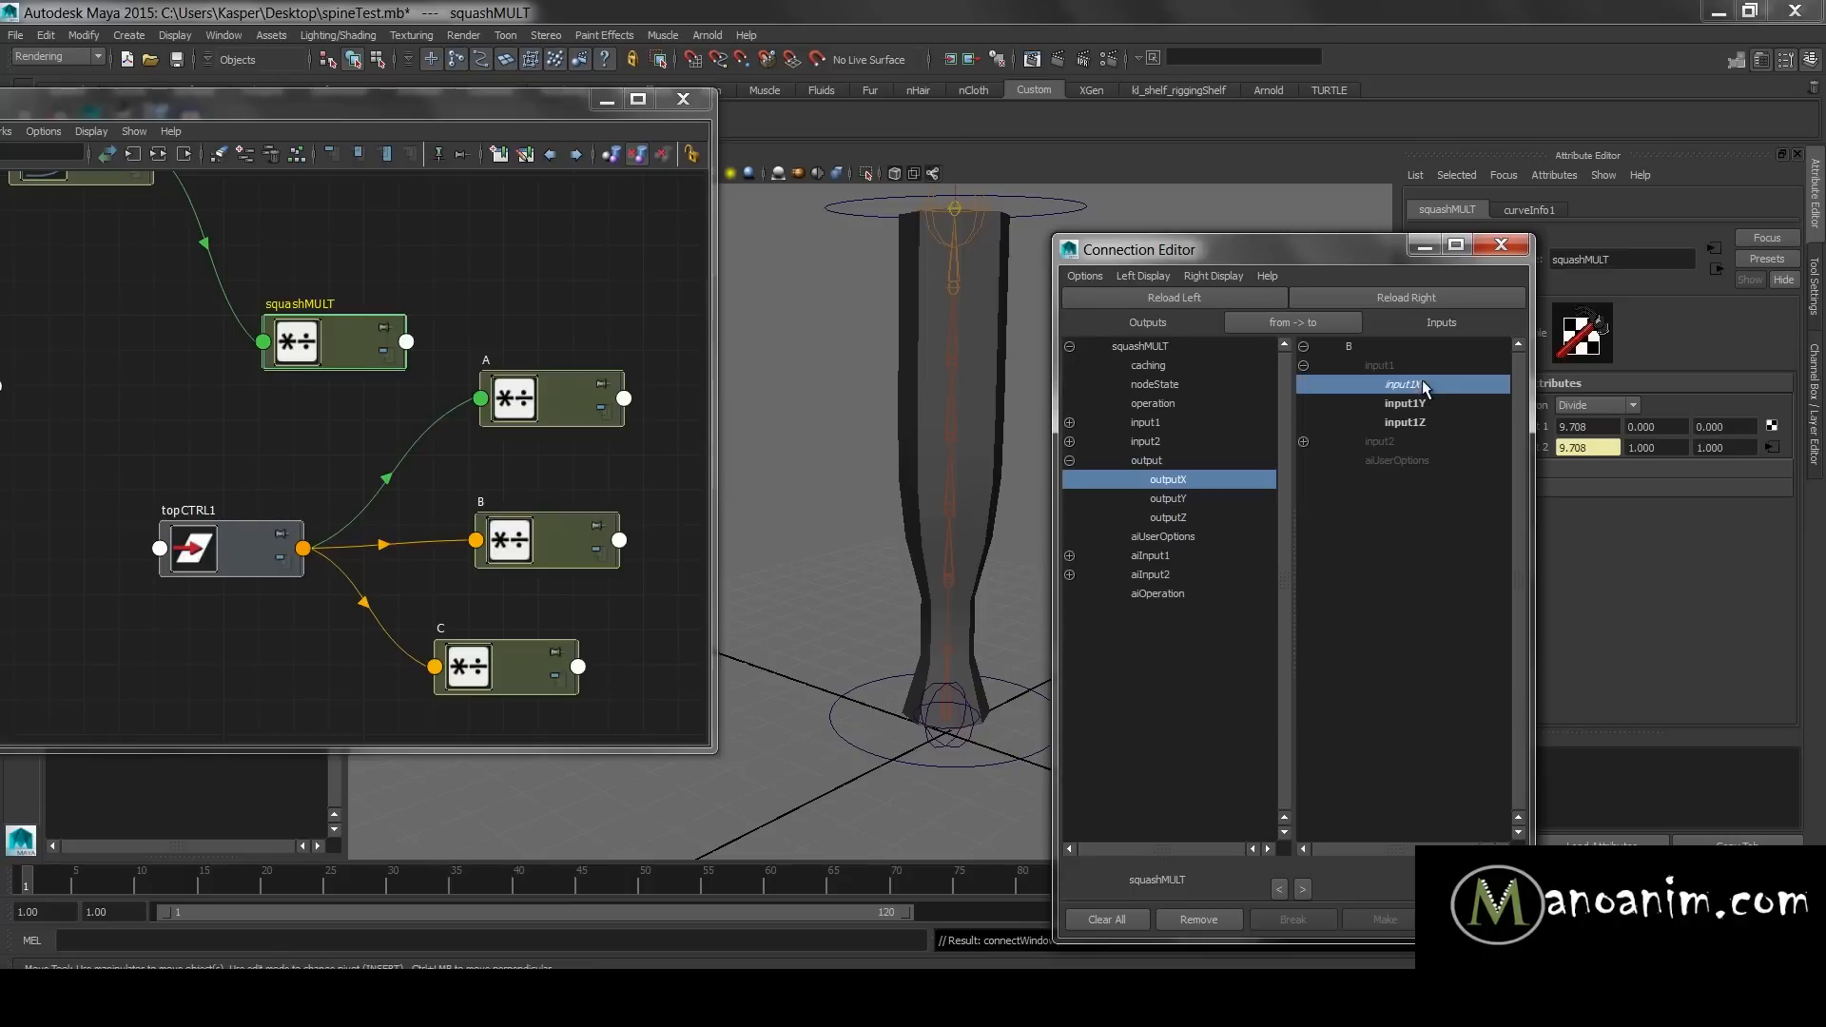
- Connect squashMULT's outputX to node C's input1X
click(510, 681)
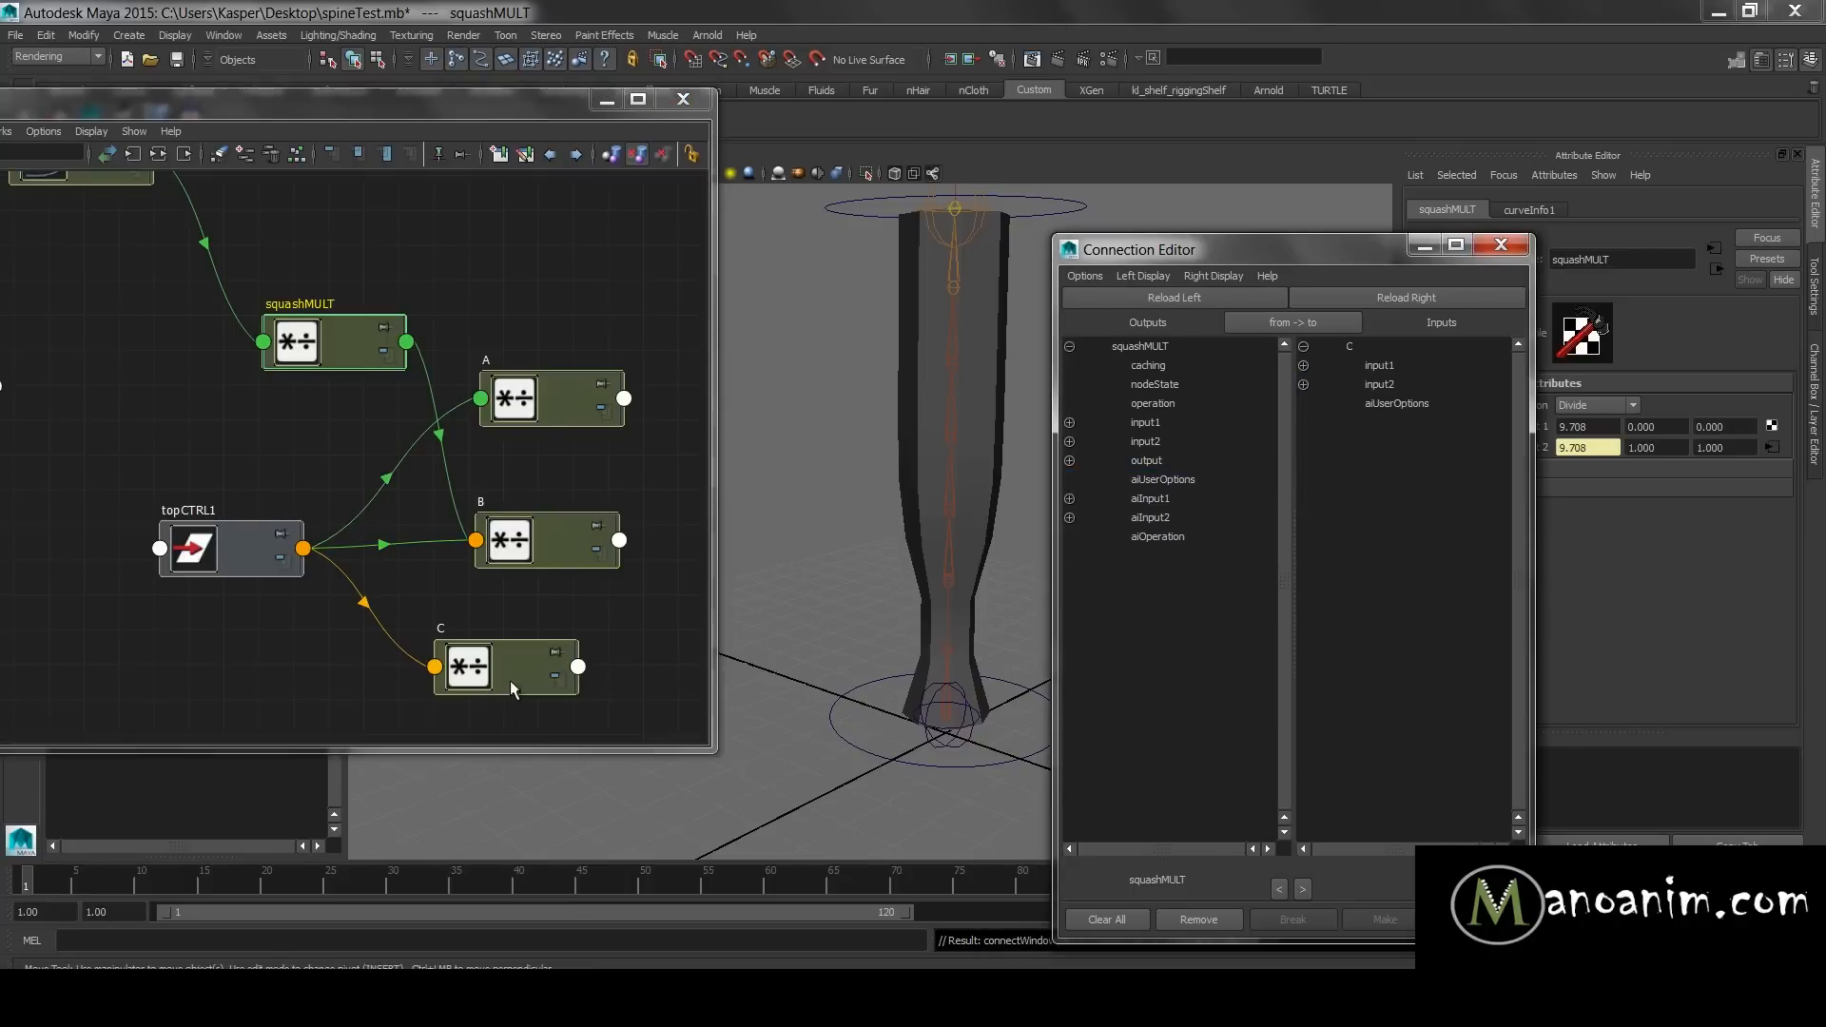
click(1069, 460)
click(1155, 479)
click(1302, 366)
click(1394, 385)
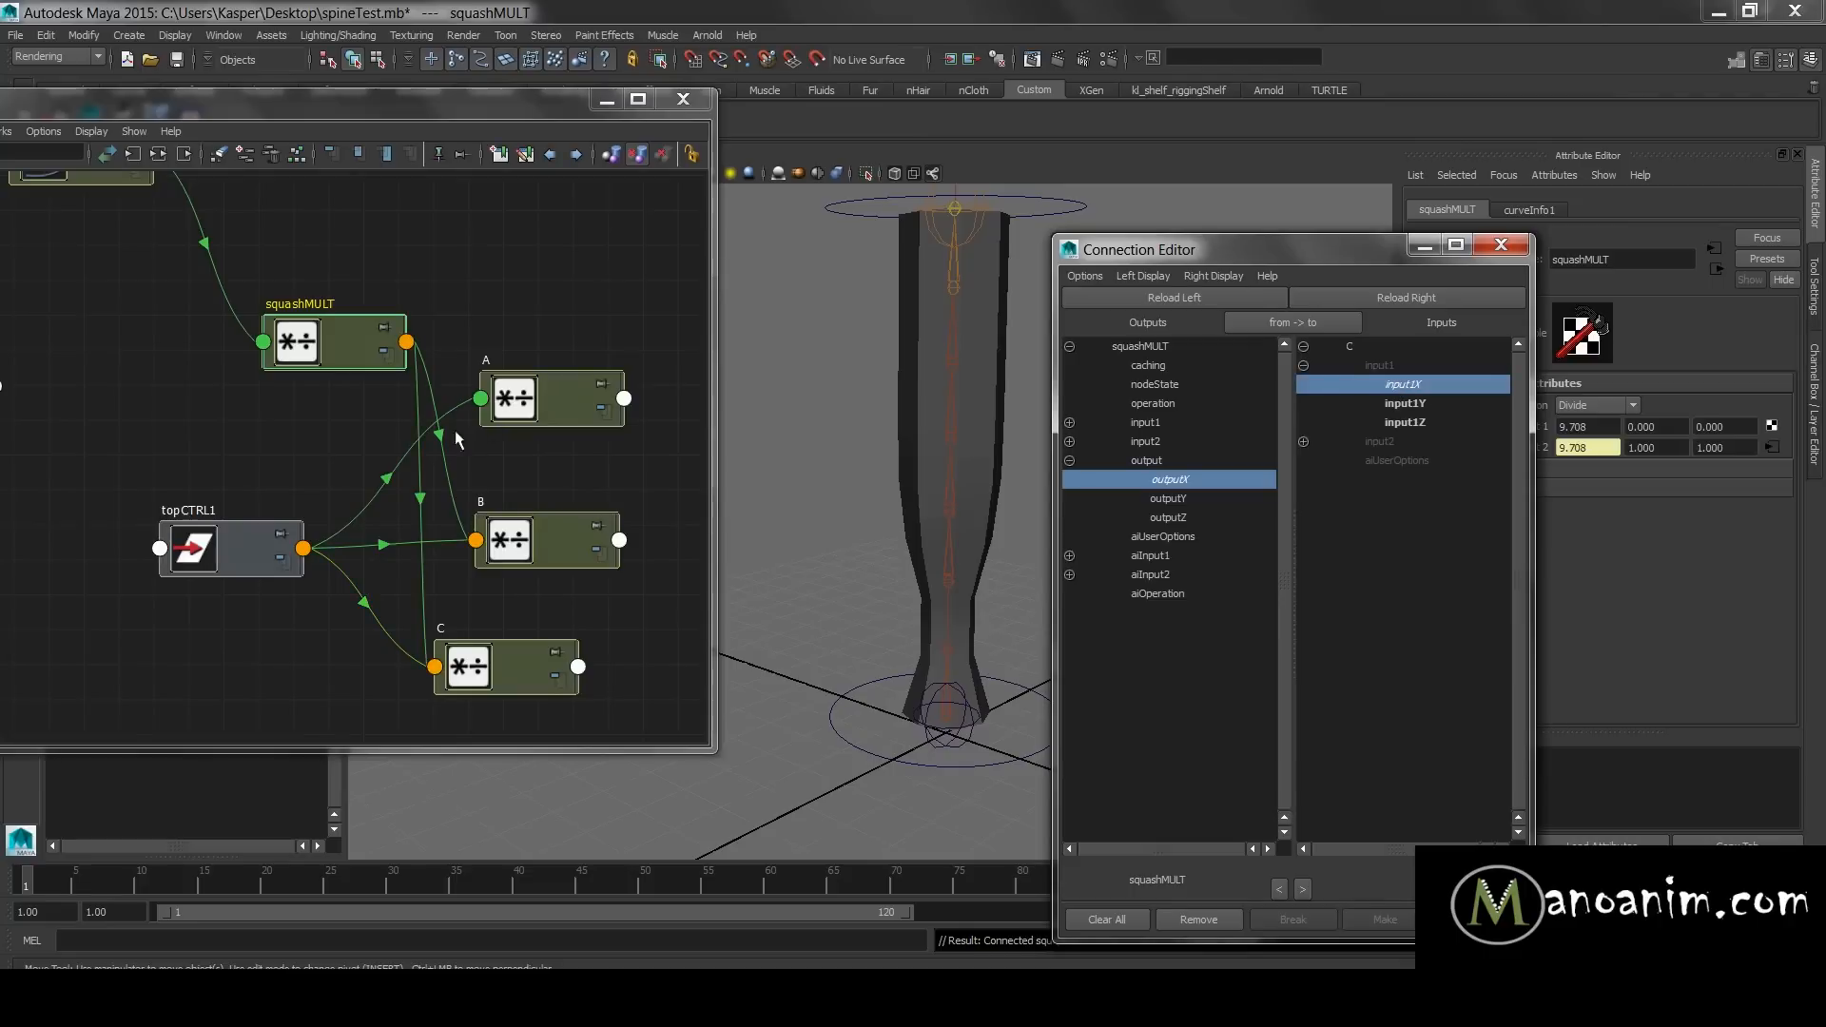
- Close the Windows color scheme prompt and connect squashMULT's outputX to node A's input1X
drag(531, 534, 533, 544)
click(561, 407)
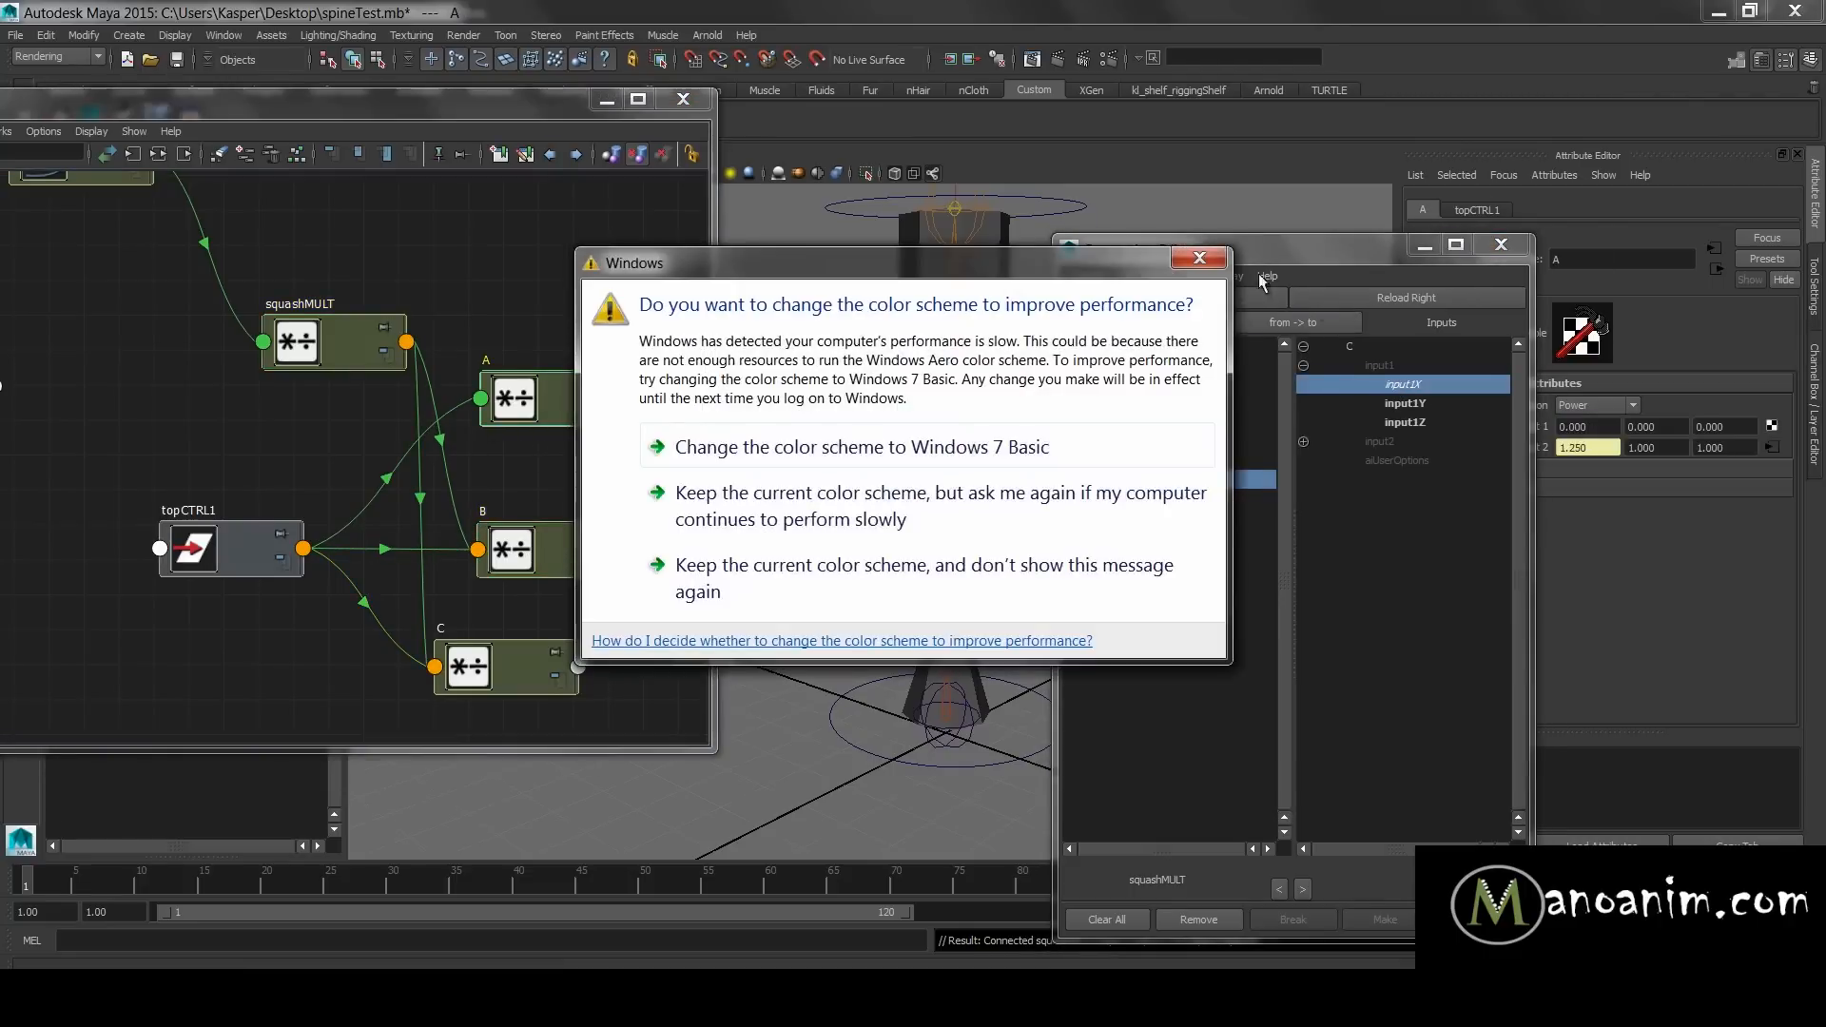
click(1213, 267)
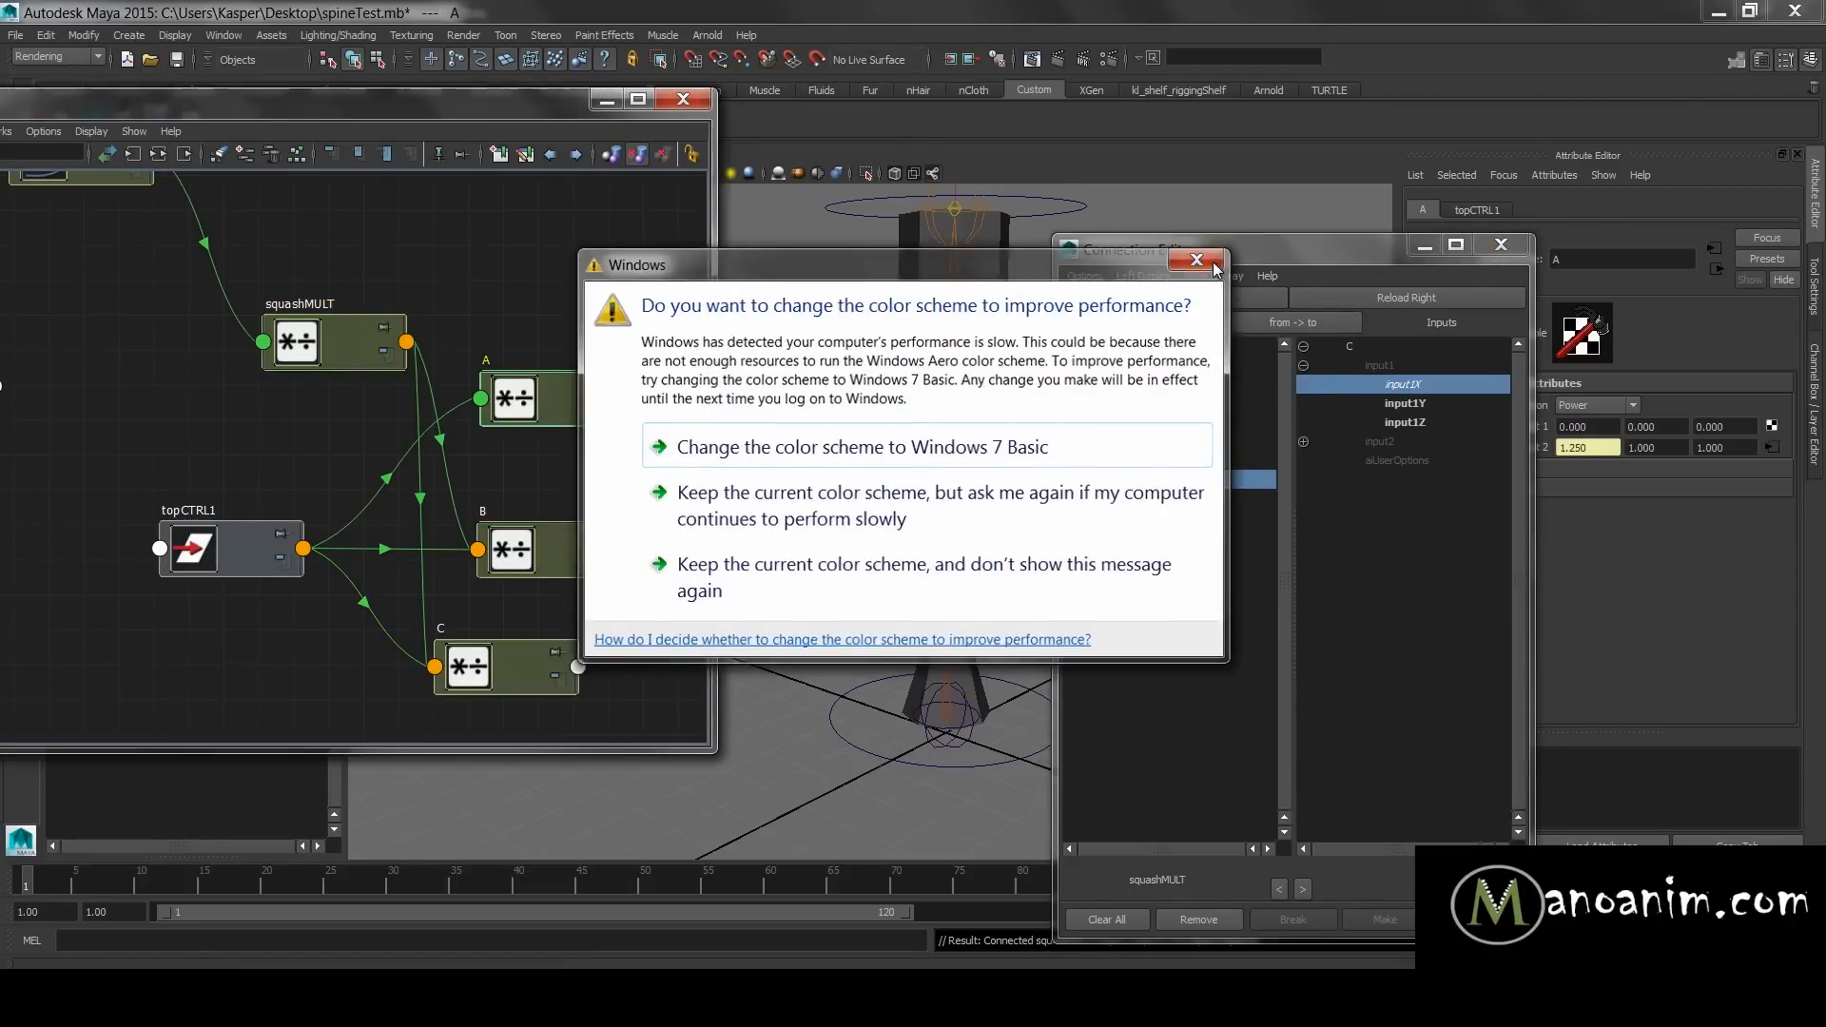
click(1440, 298)
click(367, 344)
shift+middle_drag(367, 340, 509, 398)
click(1070, 460)
click(1168, 480)
click(1305, 365)
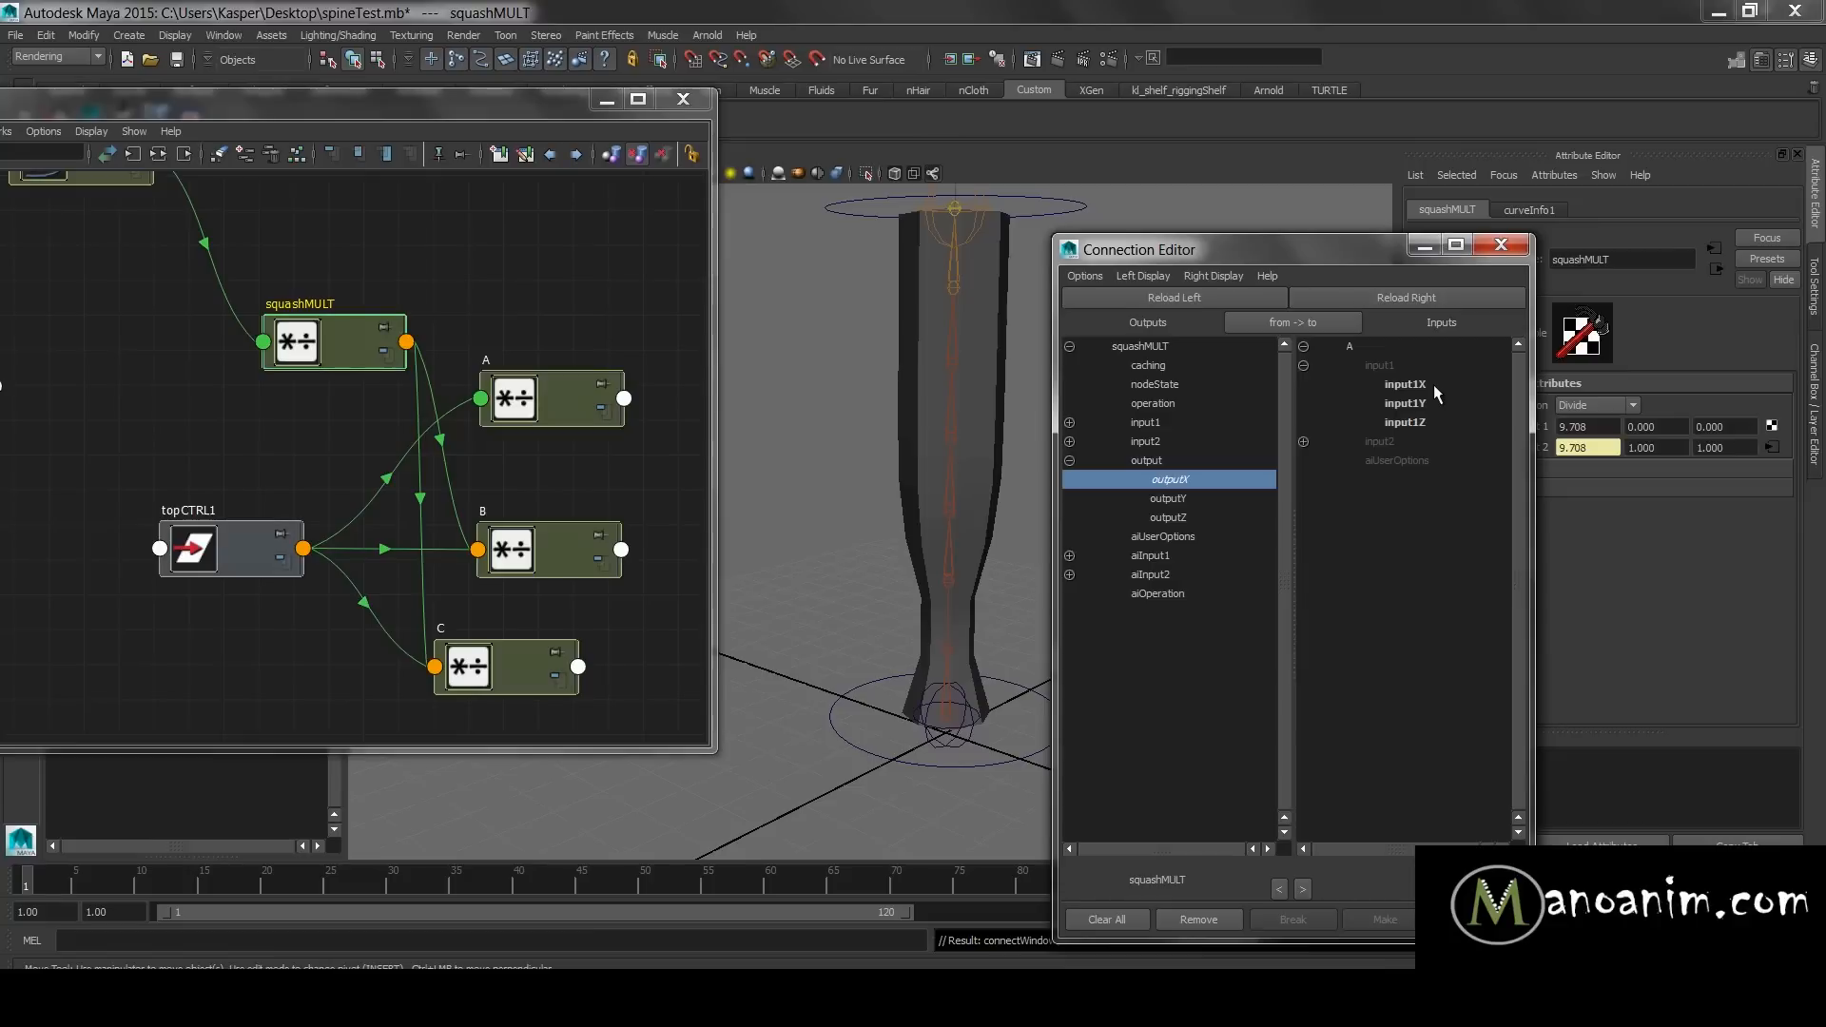
click(1434, 384)
click(1425, 246)
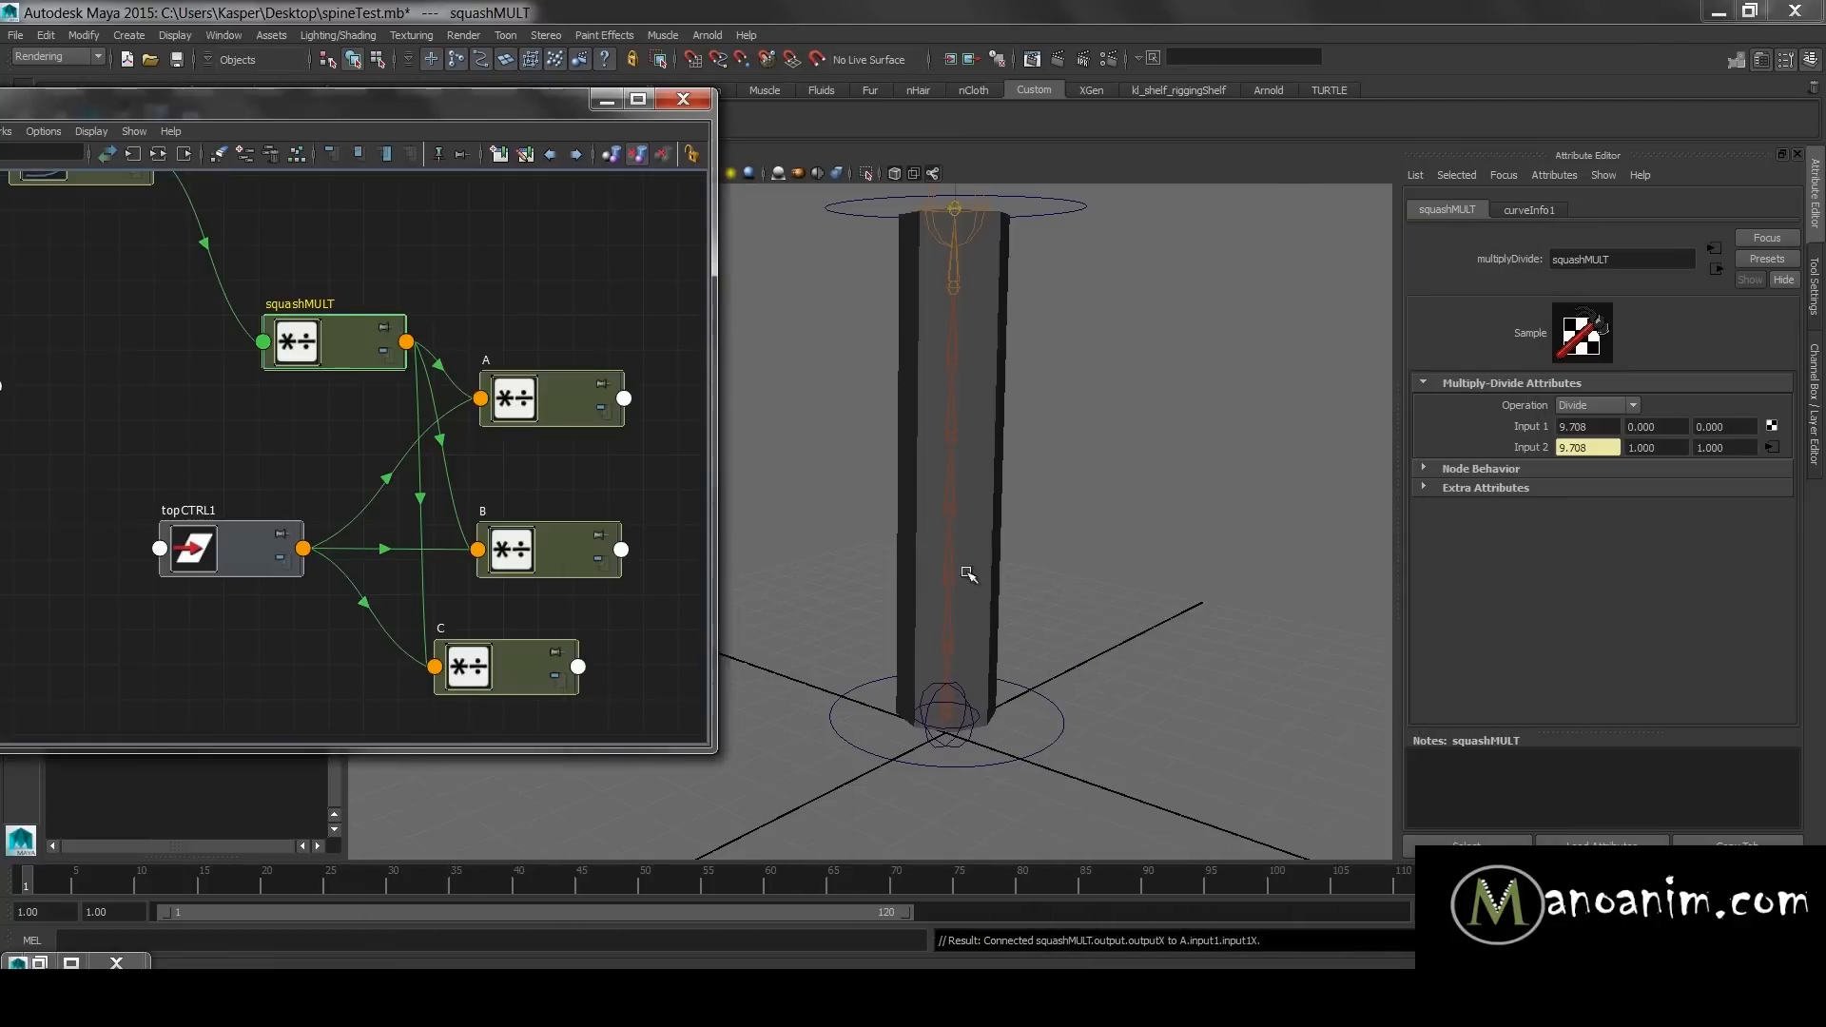
- Connect node B's outputX to jointB's scaleY and scaleZ
click(947, 619)
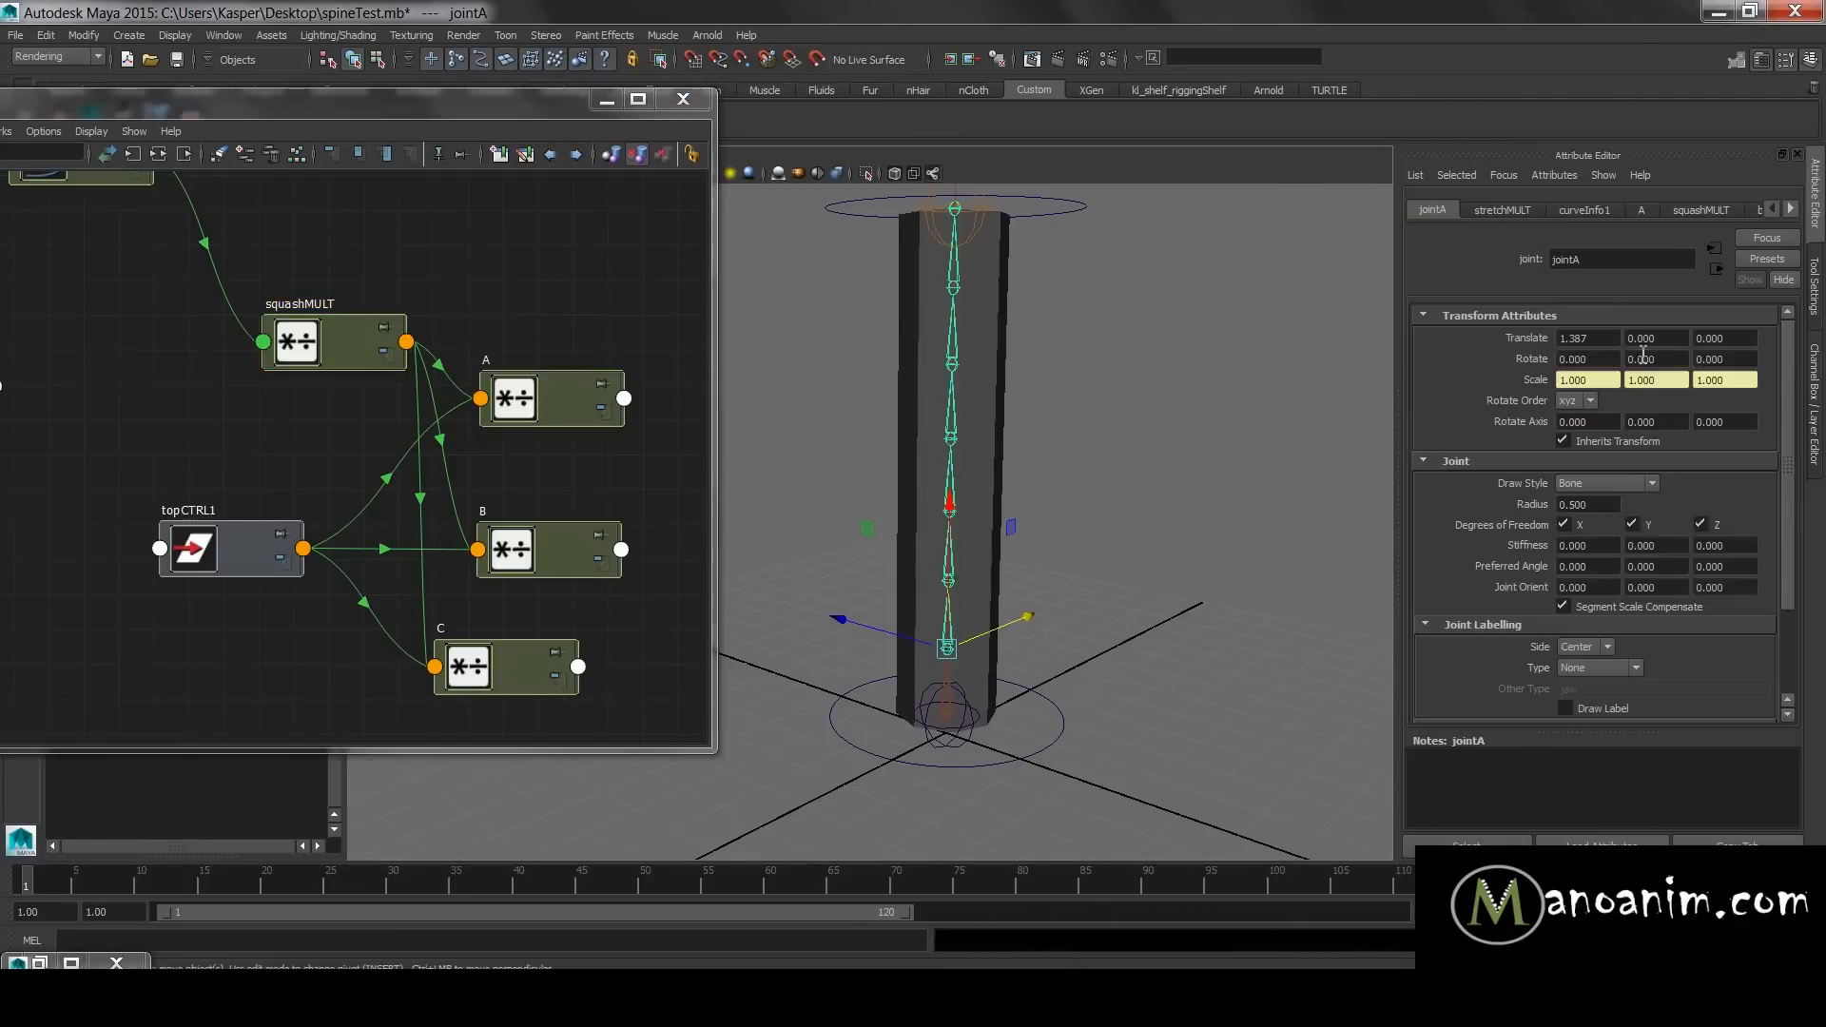
click(945, 551)
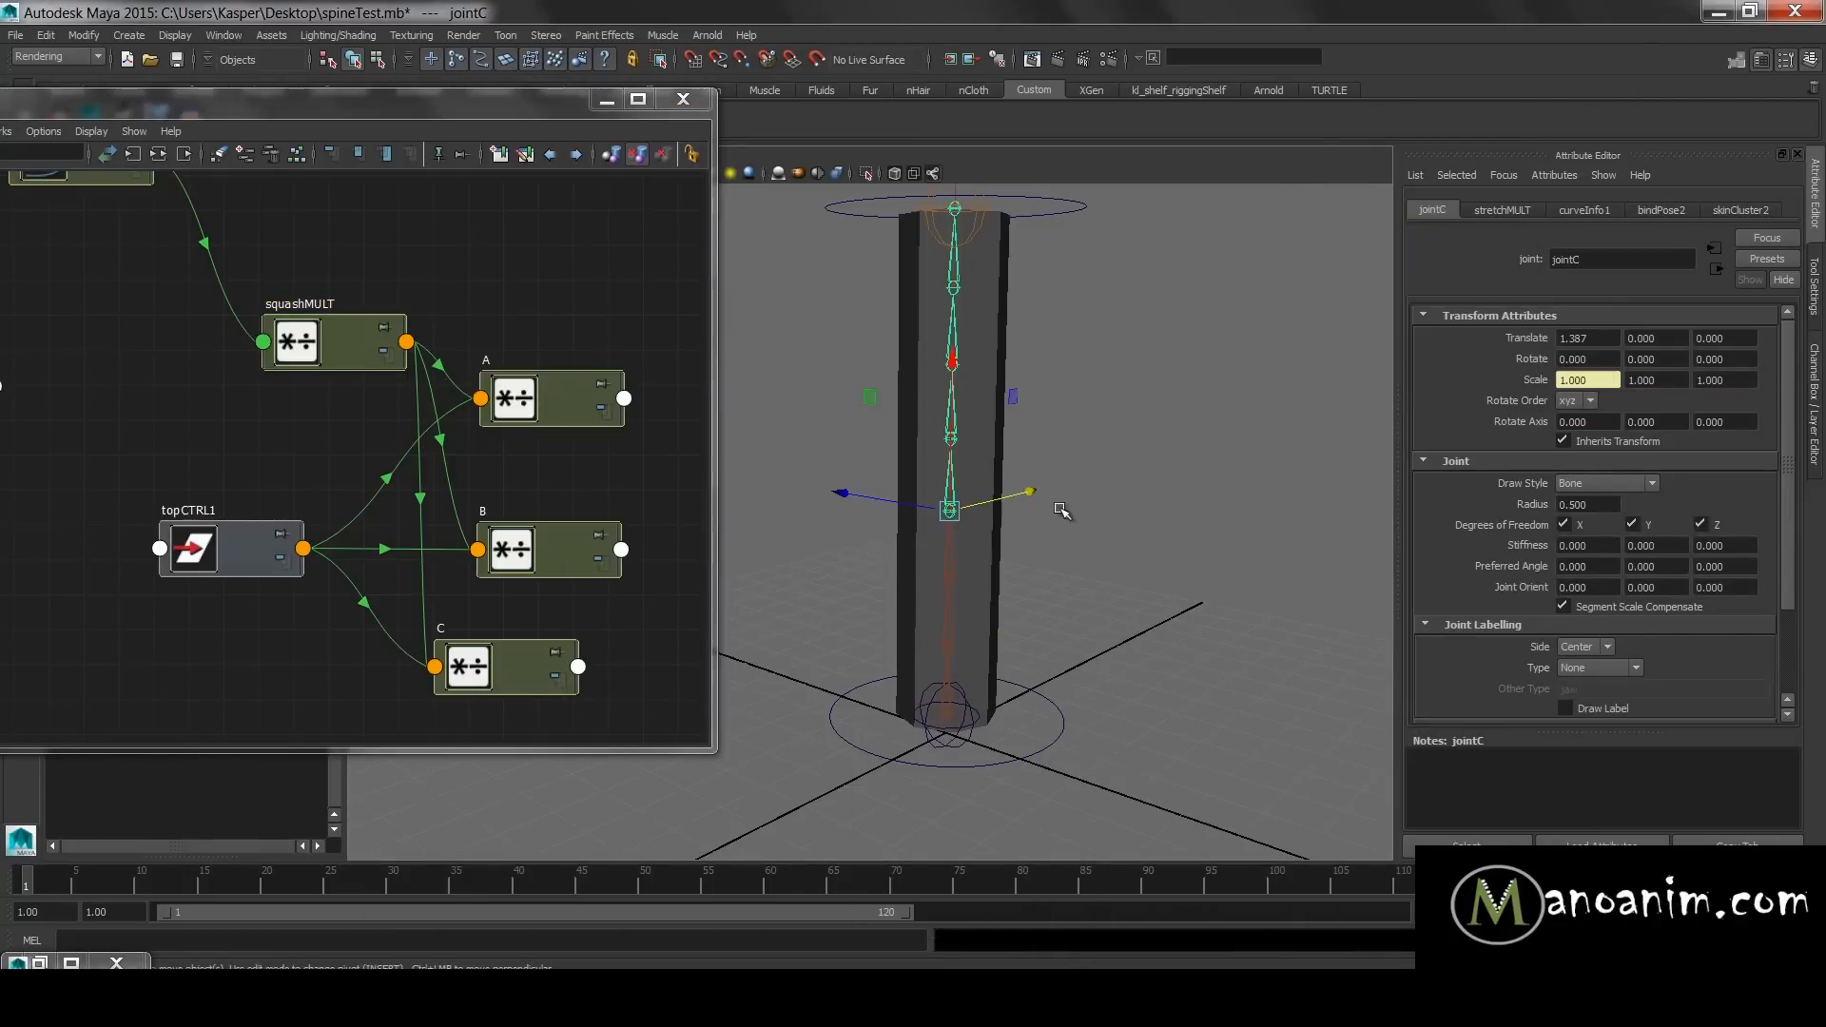
key(Up)
key(Up)
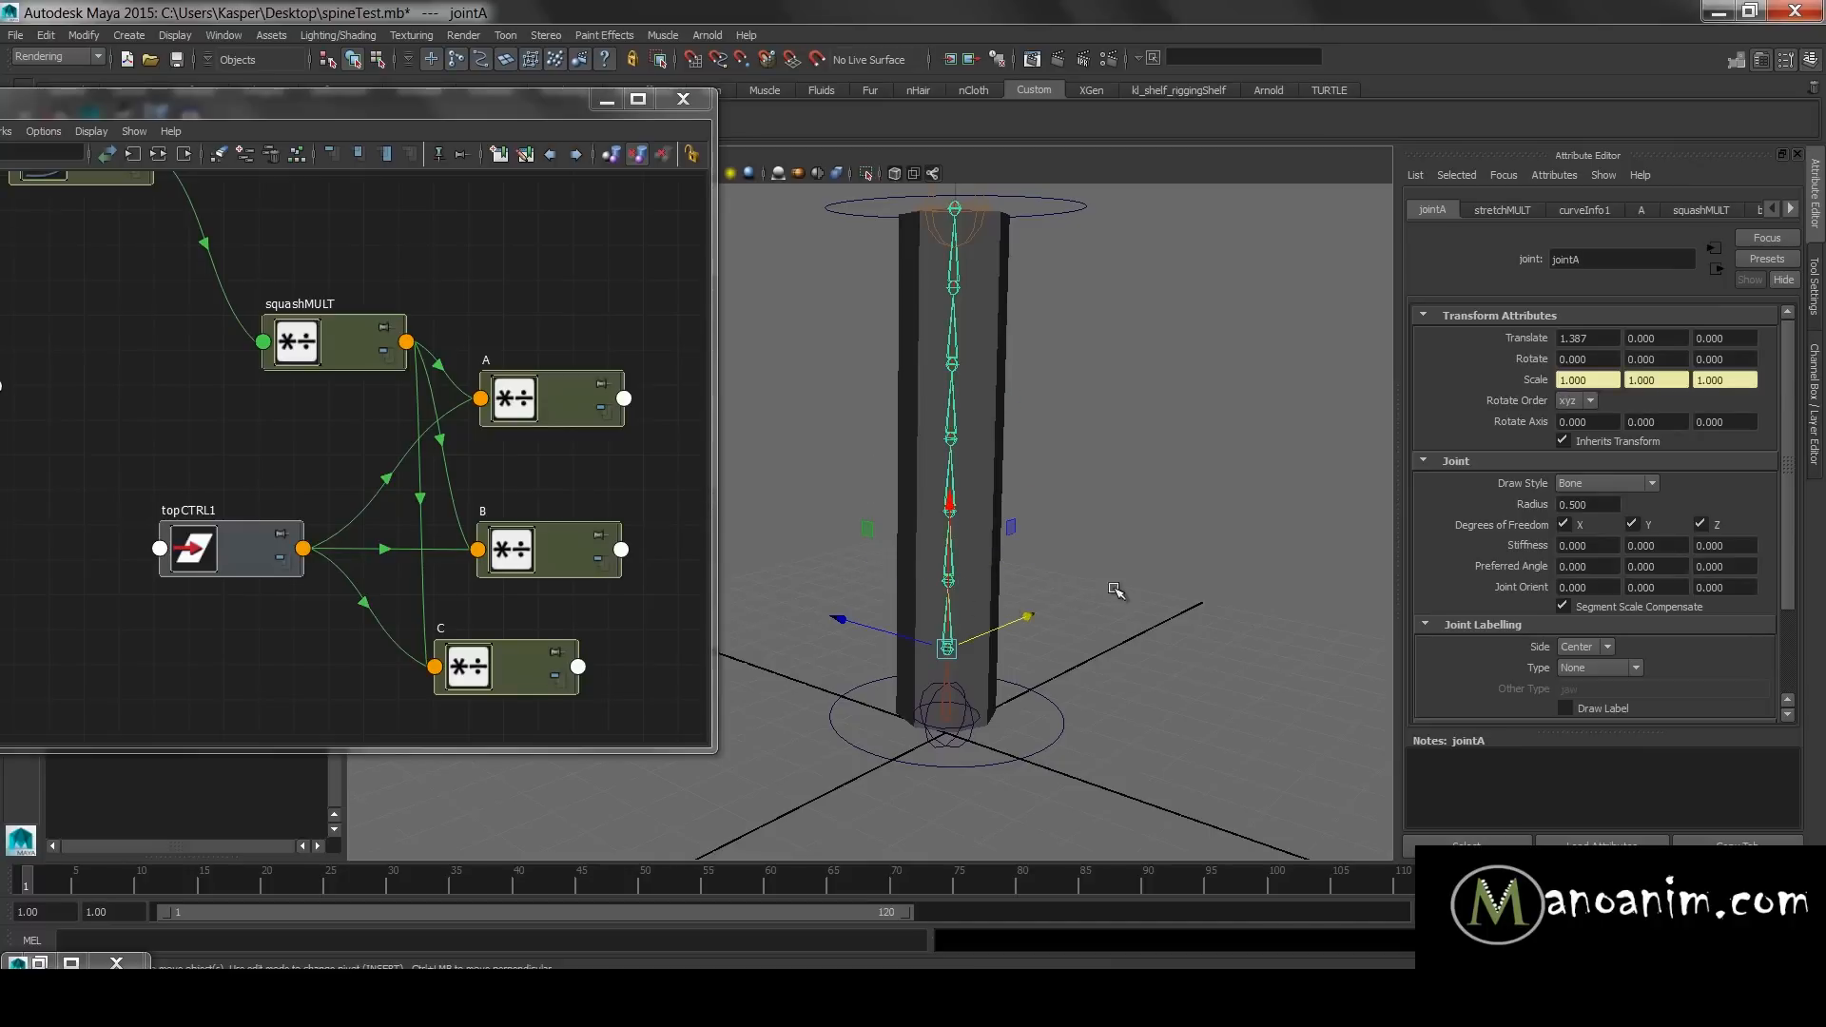
key(Down)
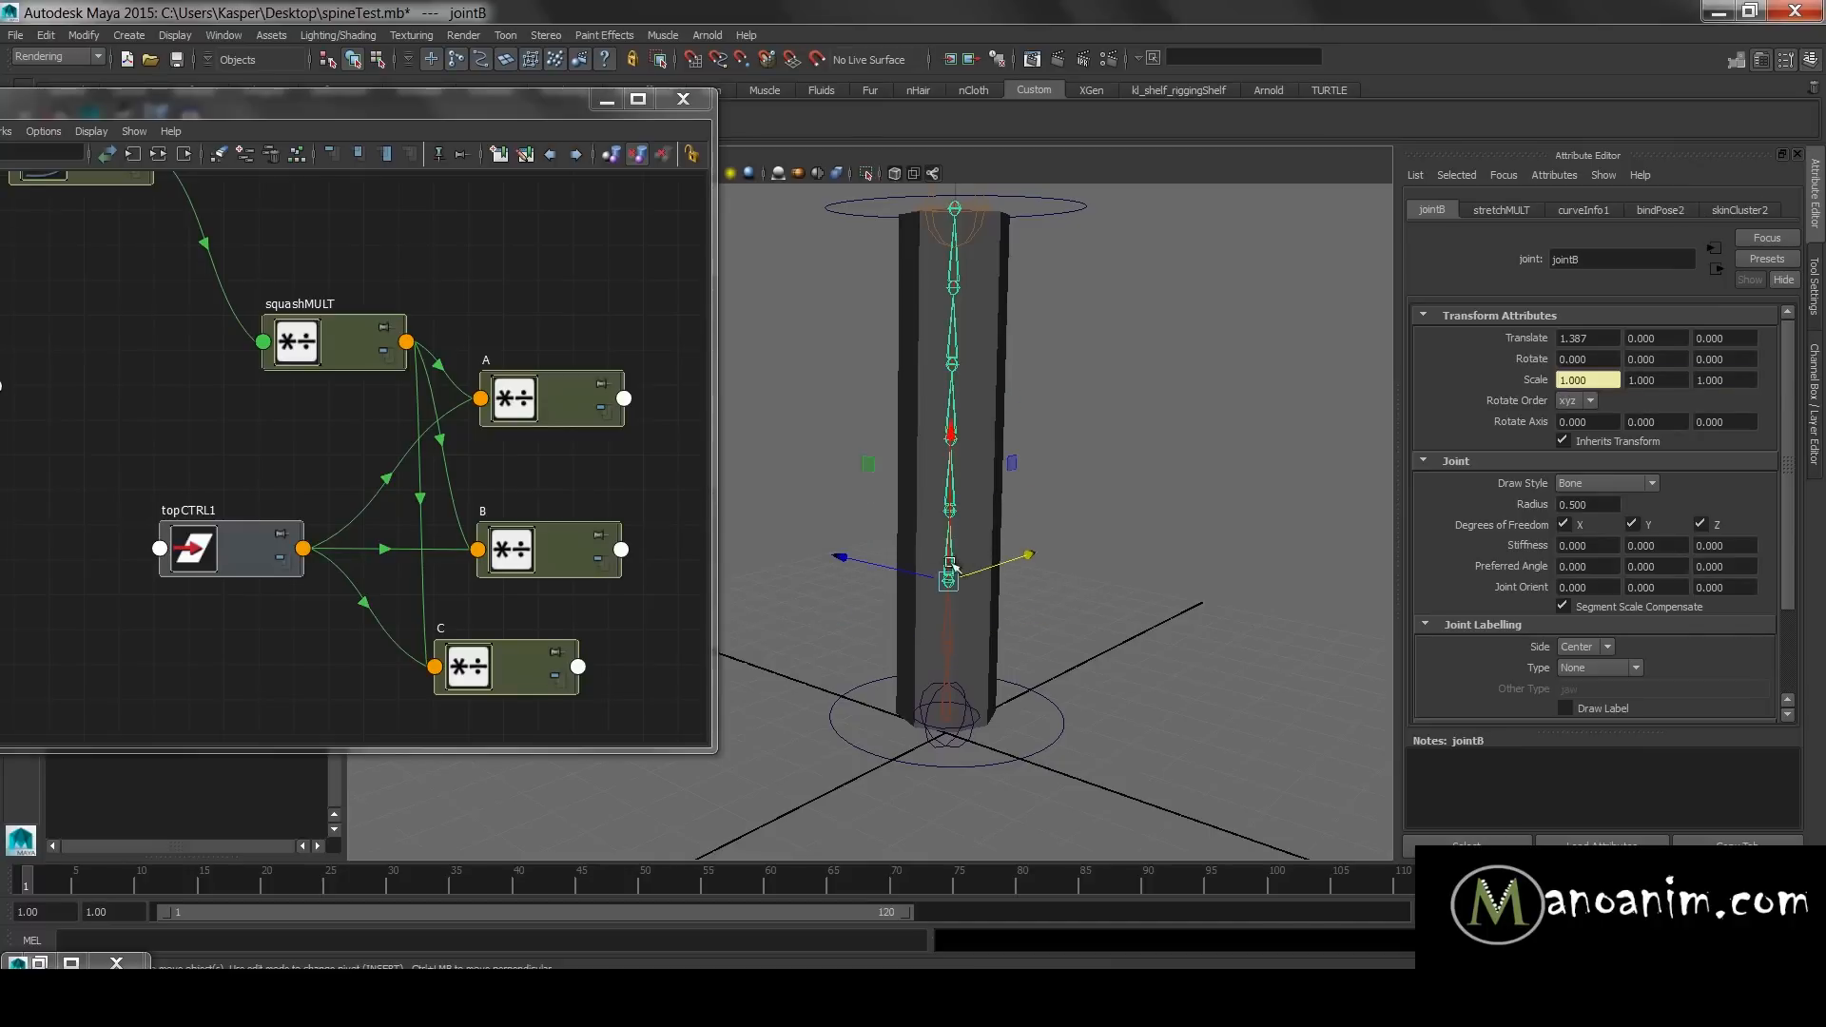
click(39, 963)
click(1406, 296)
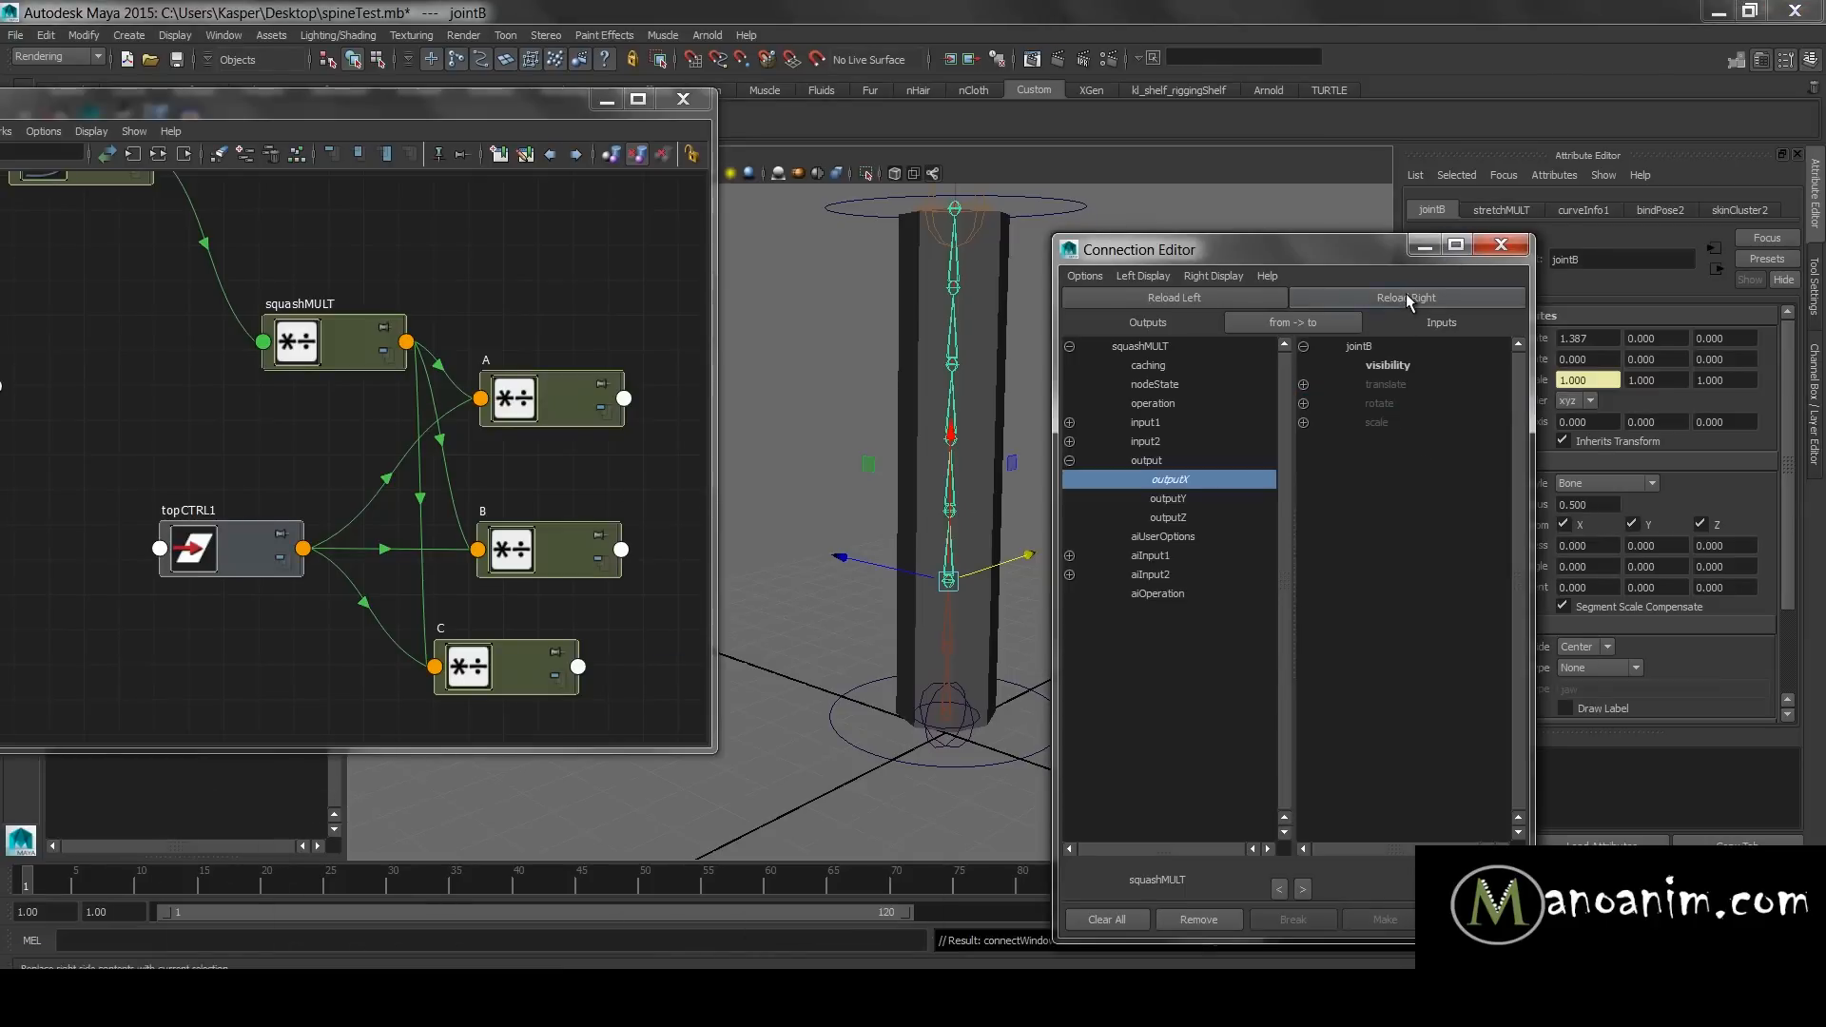
click(559, 549)
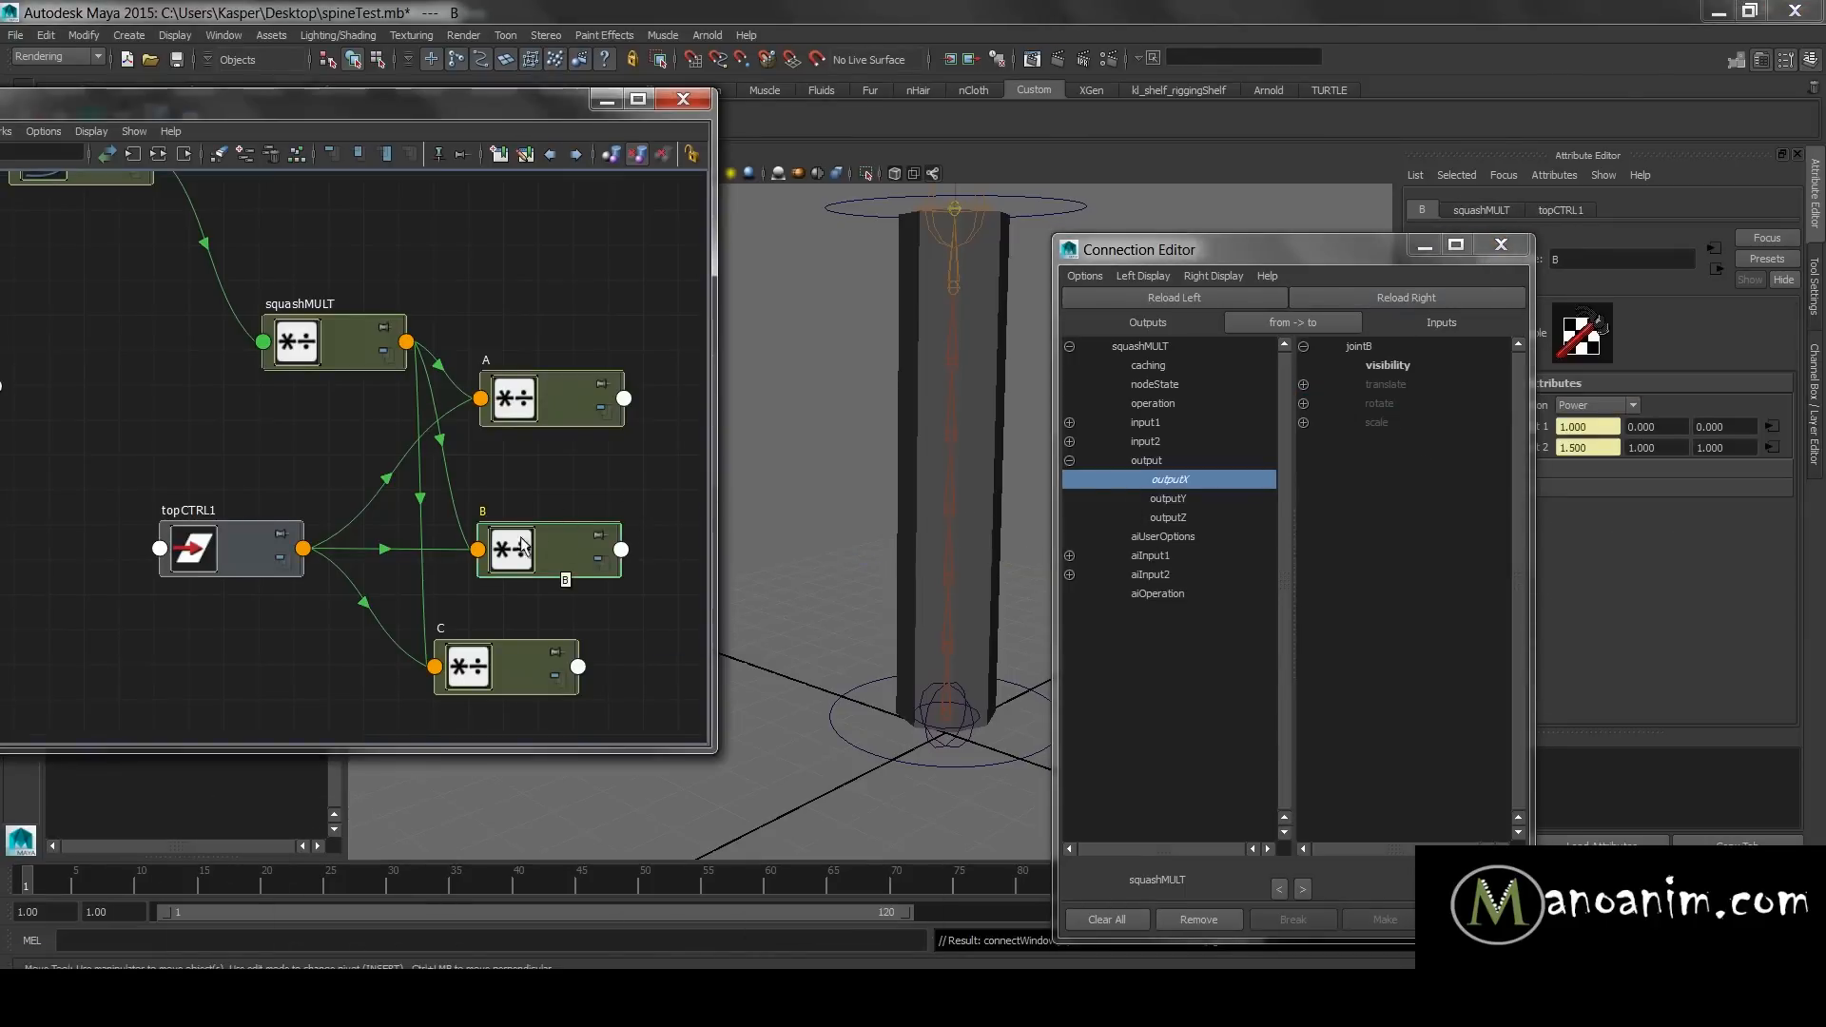
click(1172, 289)
click(1069, 460)
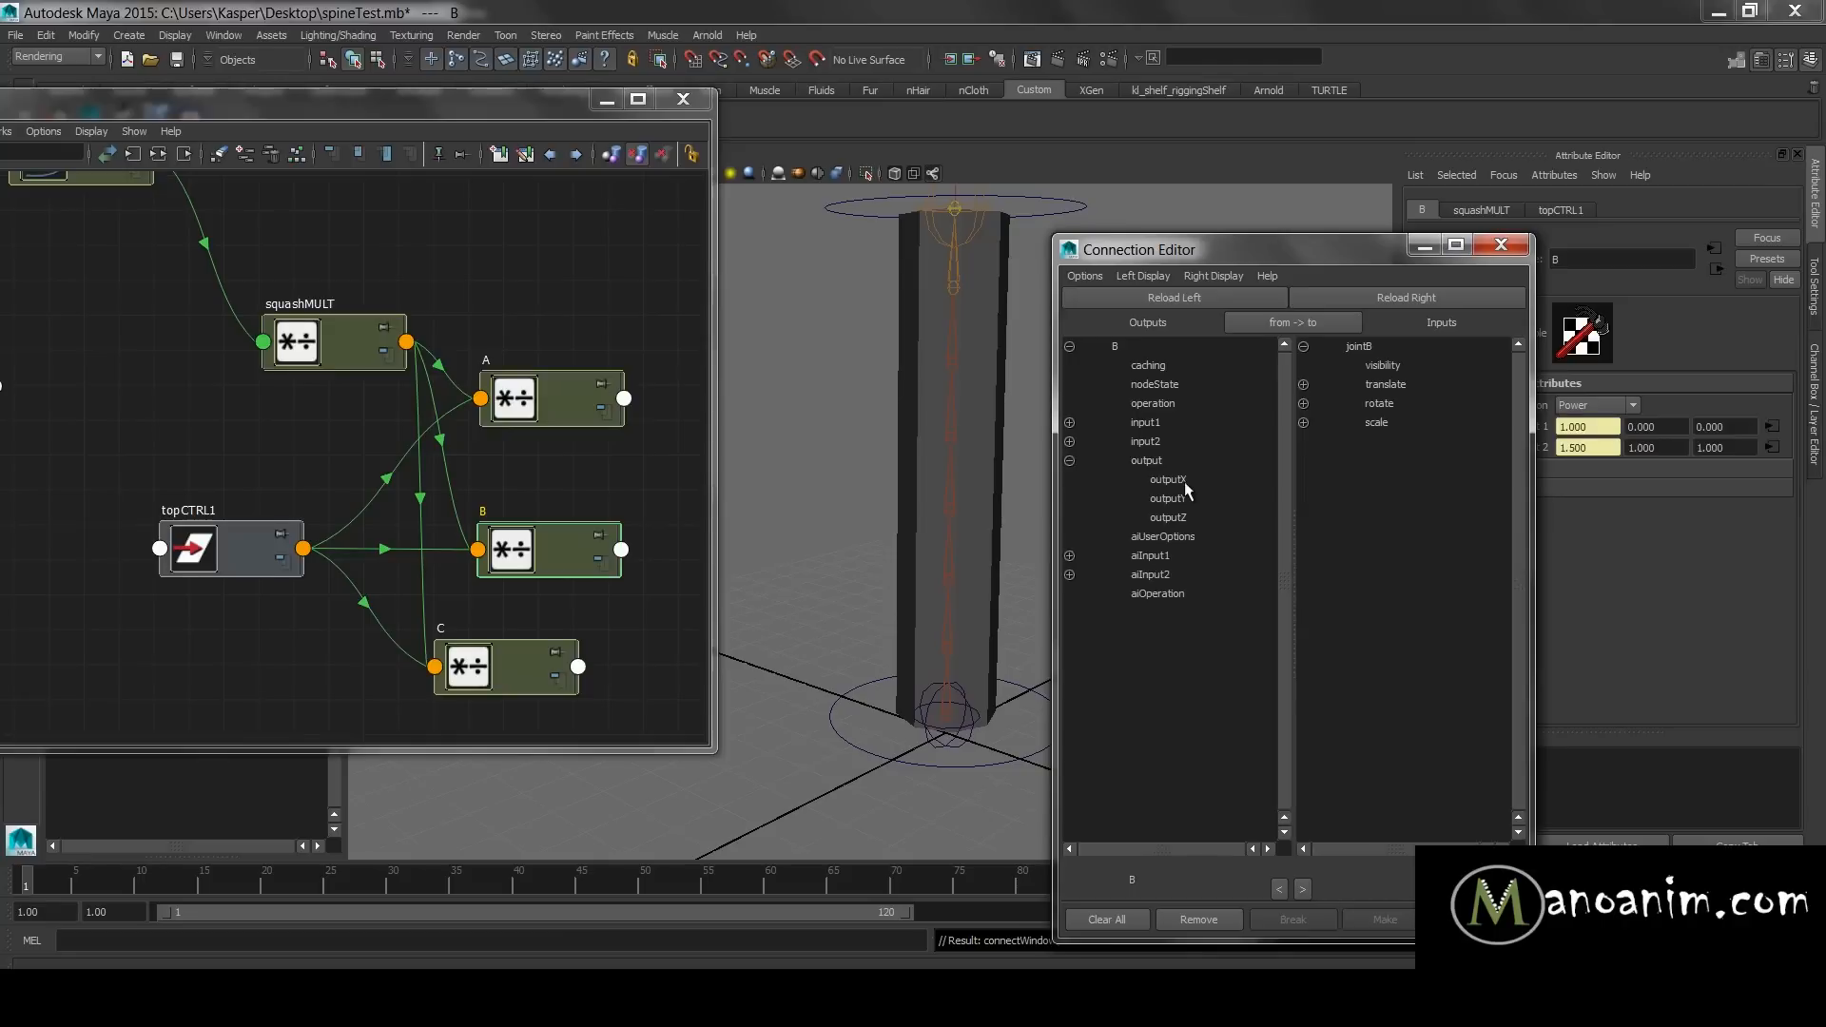
click(1170, 480)
click(1303, 423)
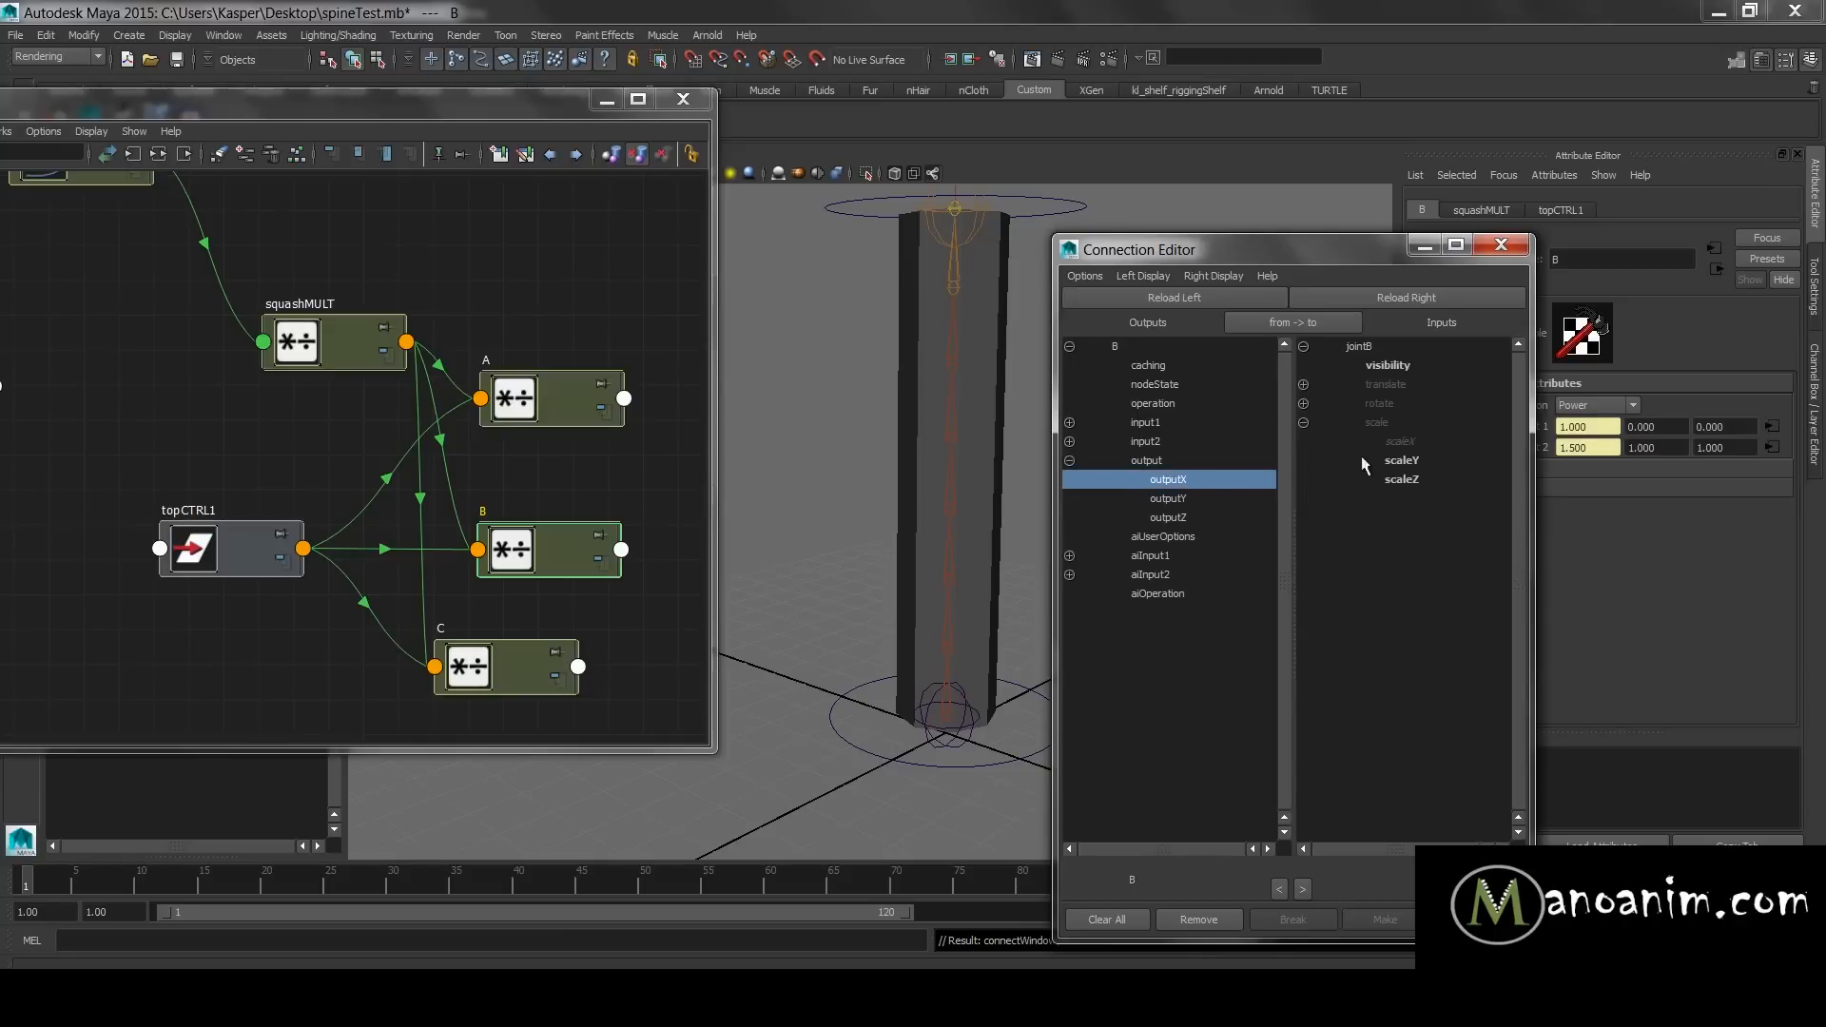
drag(1404, 466, 1423, 479)
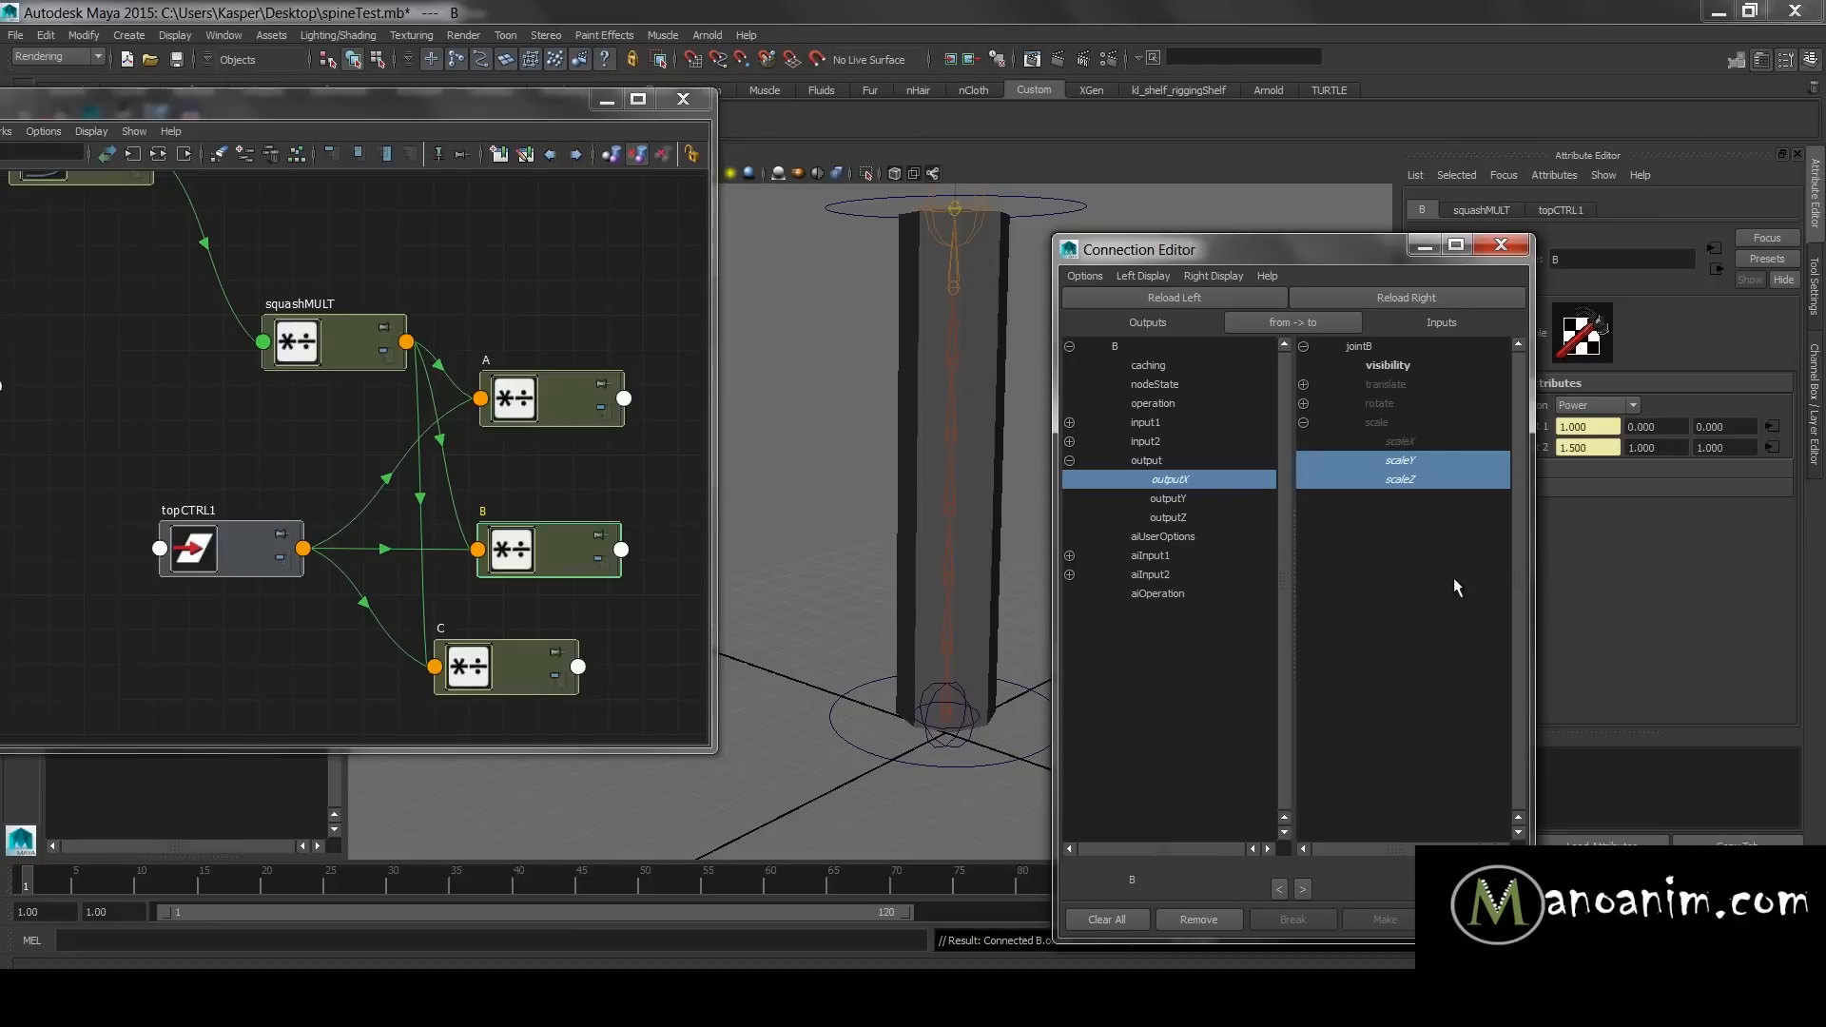
- Connect node C's outputX to jointC's scaleY and scaleZ
click(562, 403)
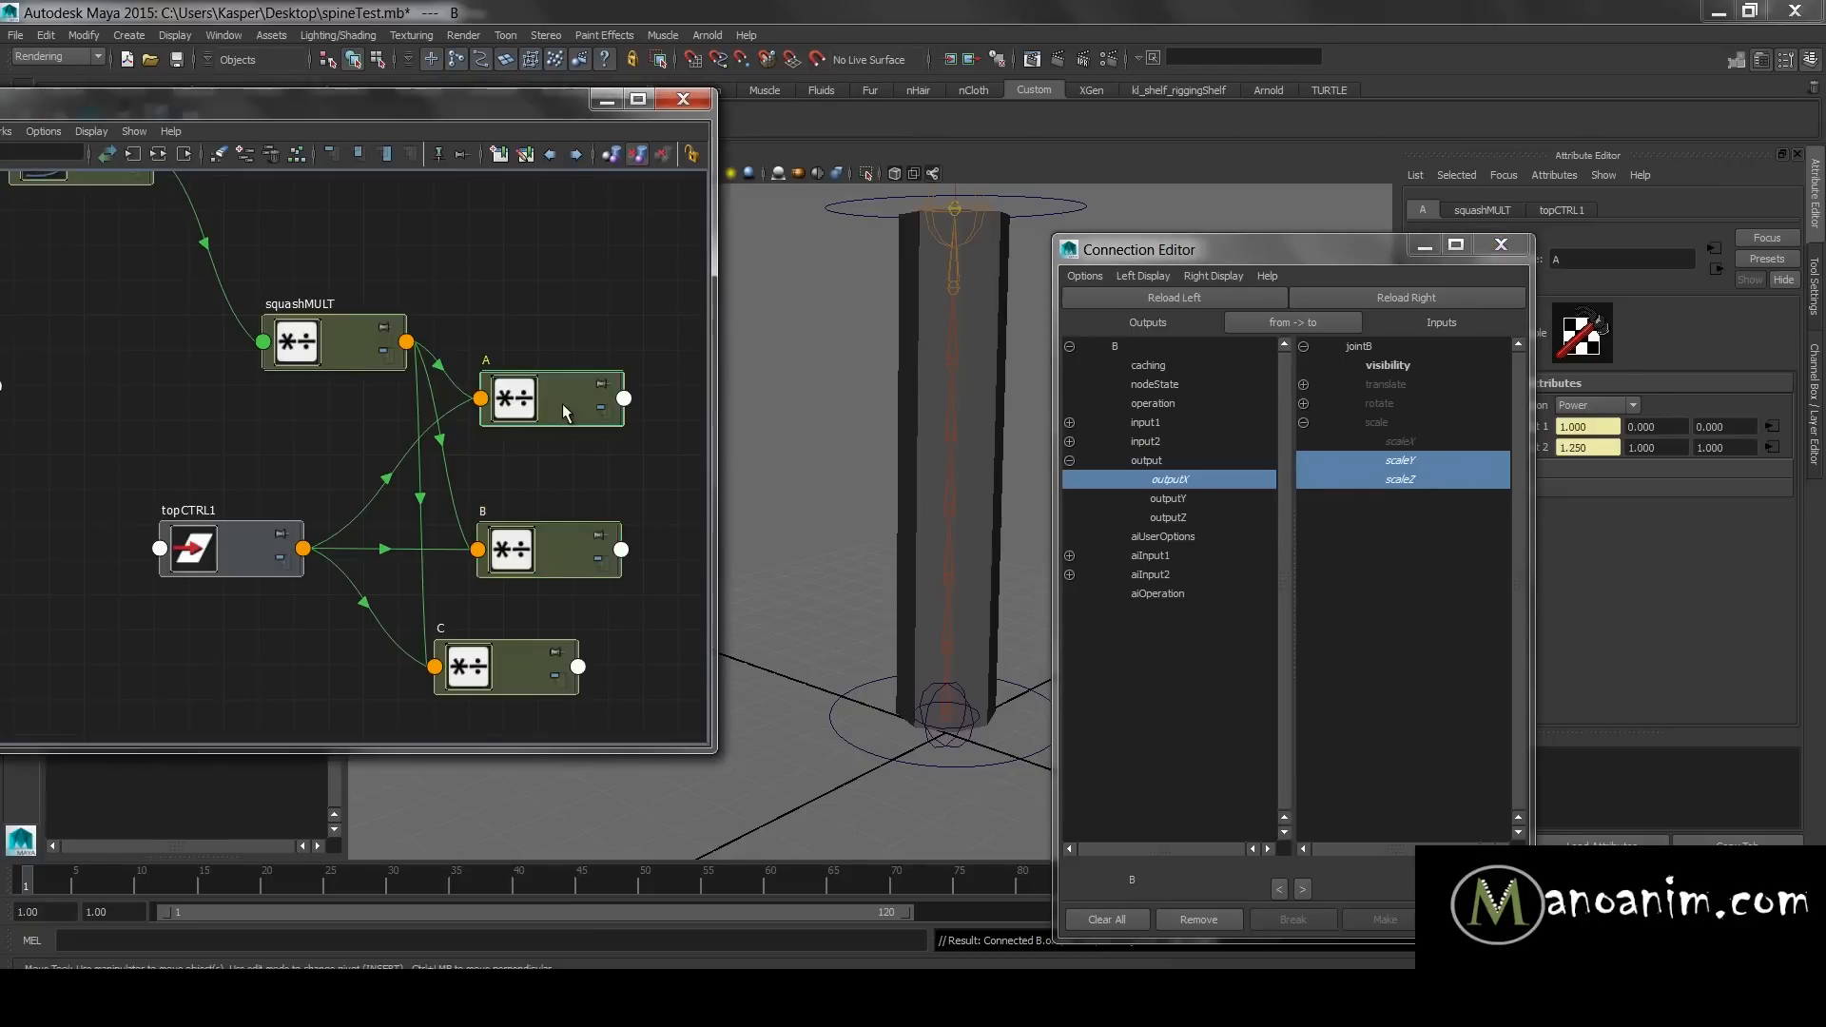
click(535, 393)
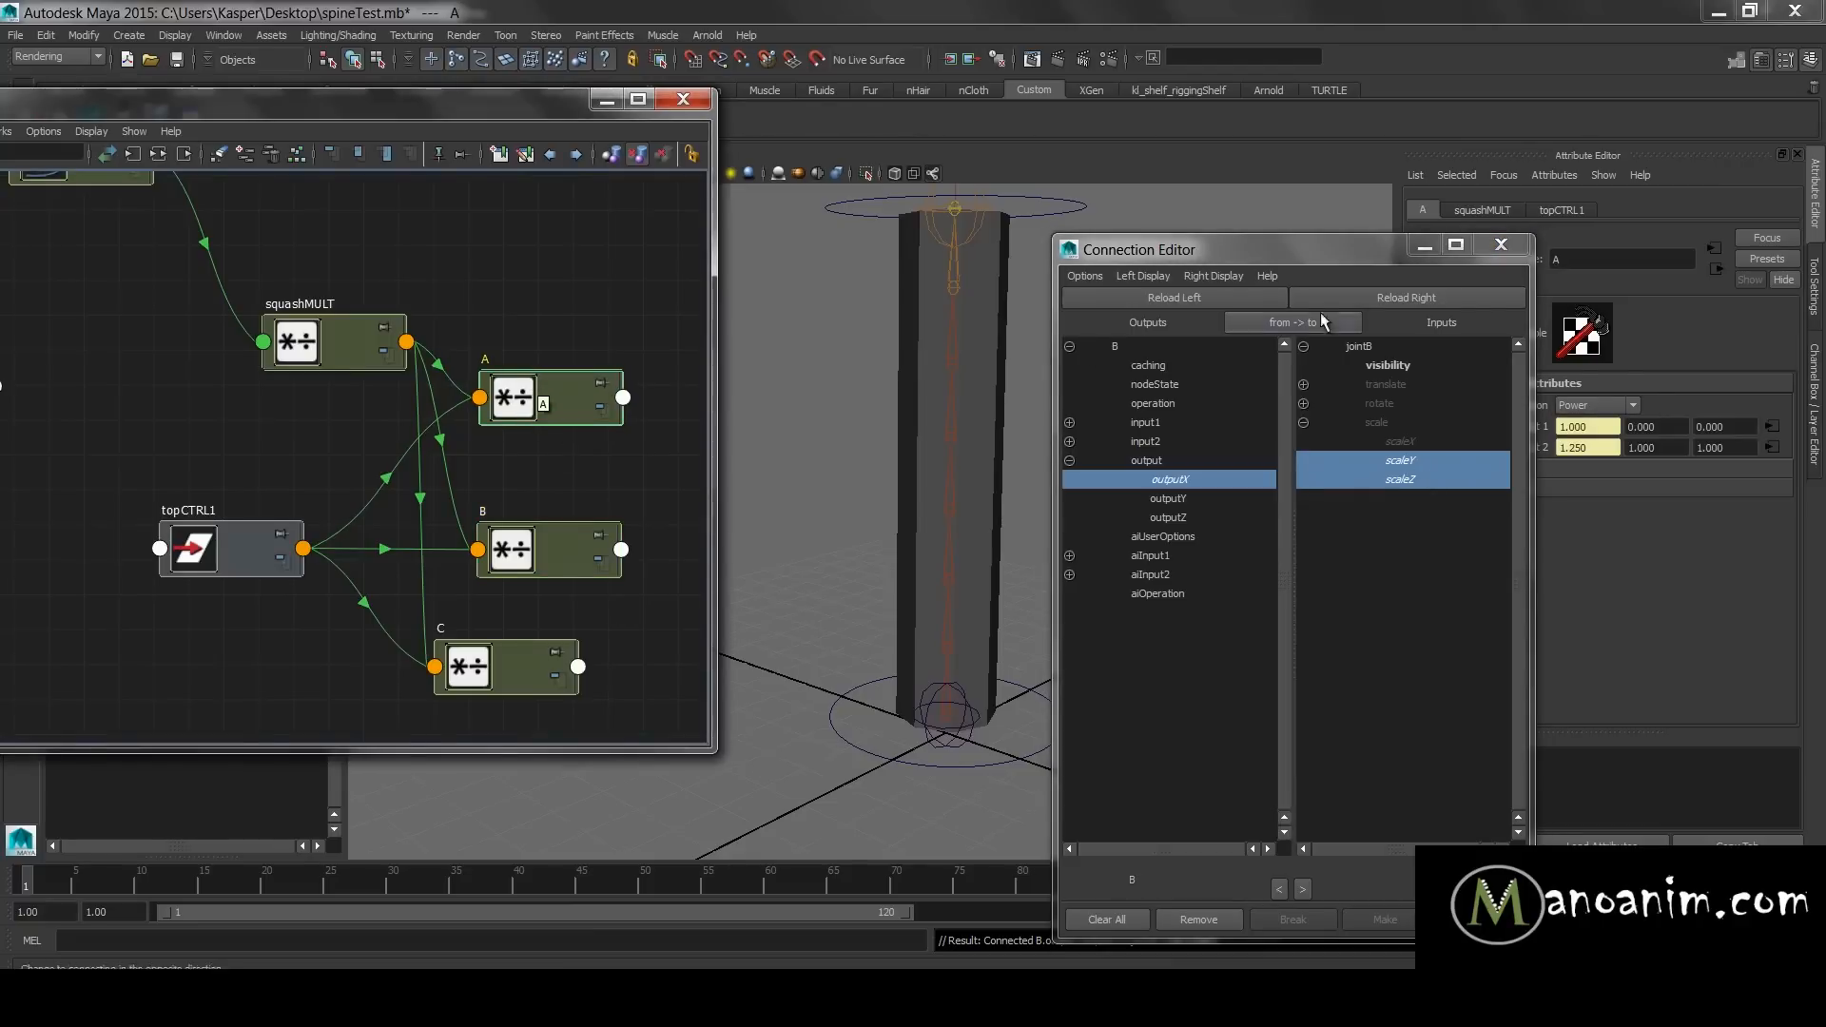
click(532, 666)
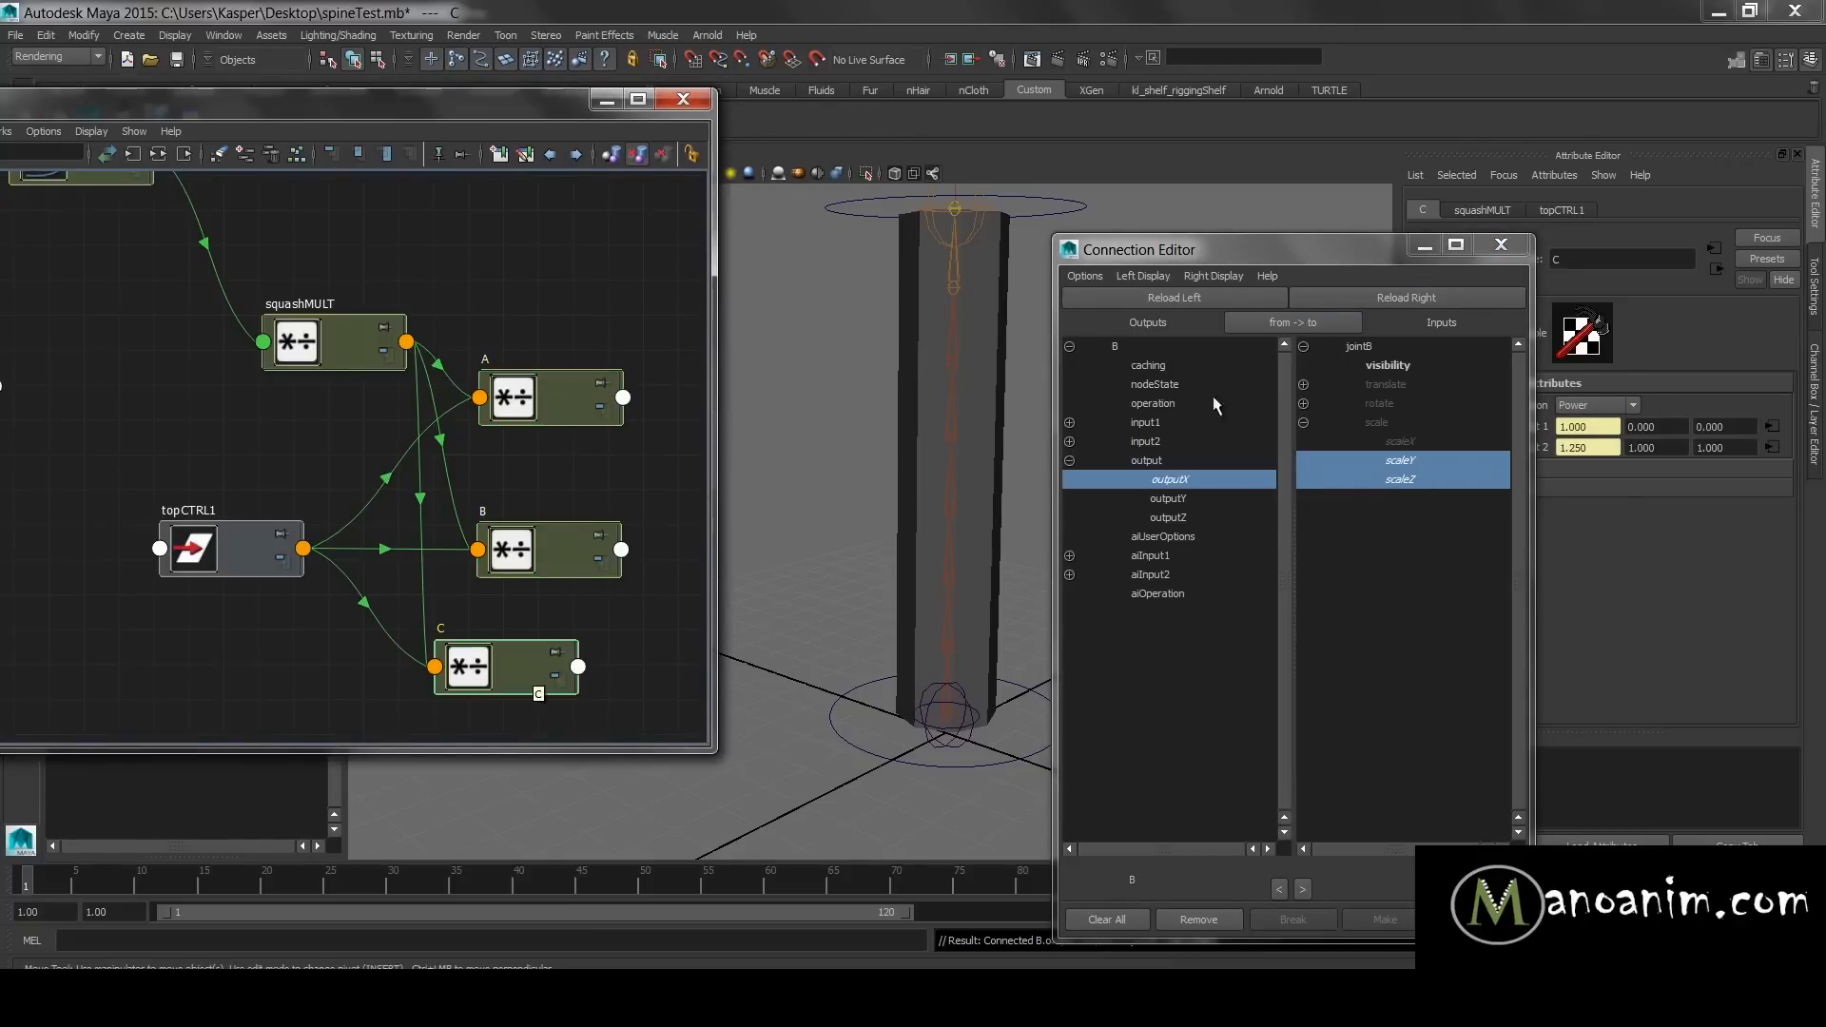
click(1150, 303)
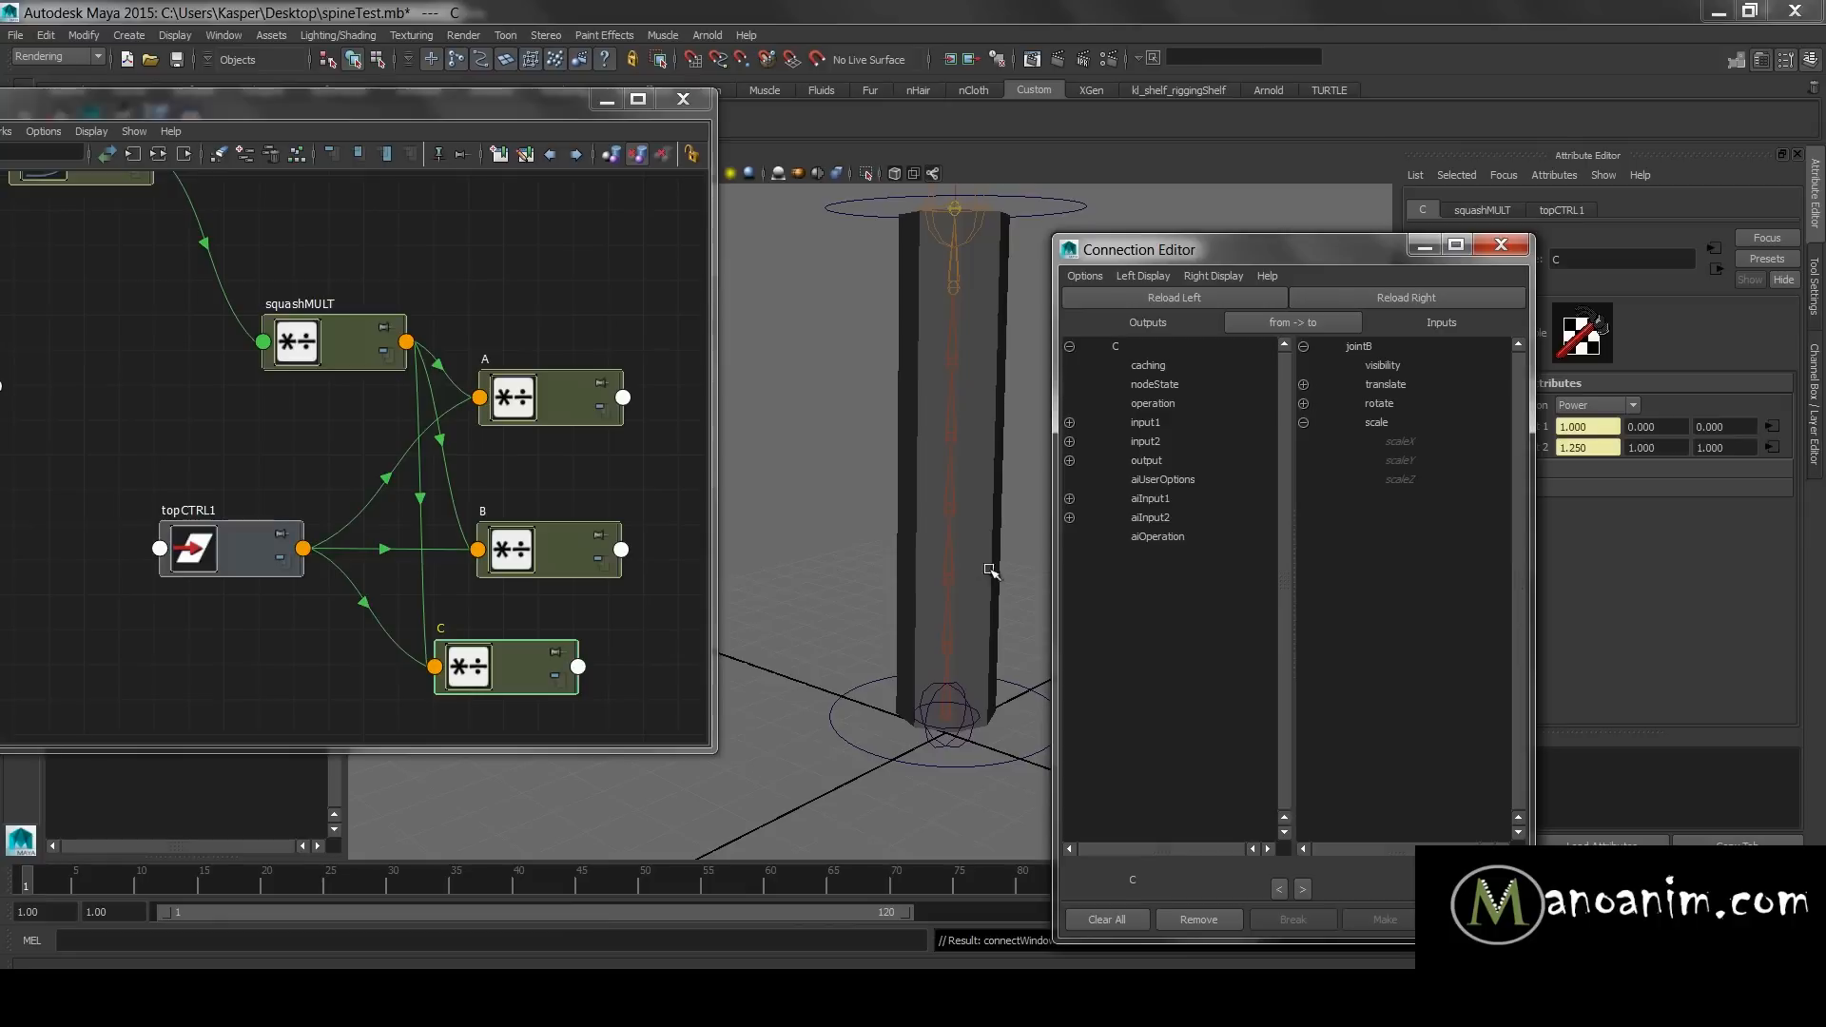
click(946, 514)
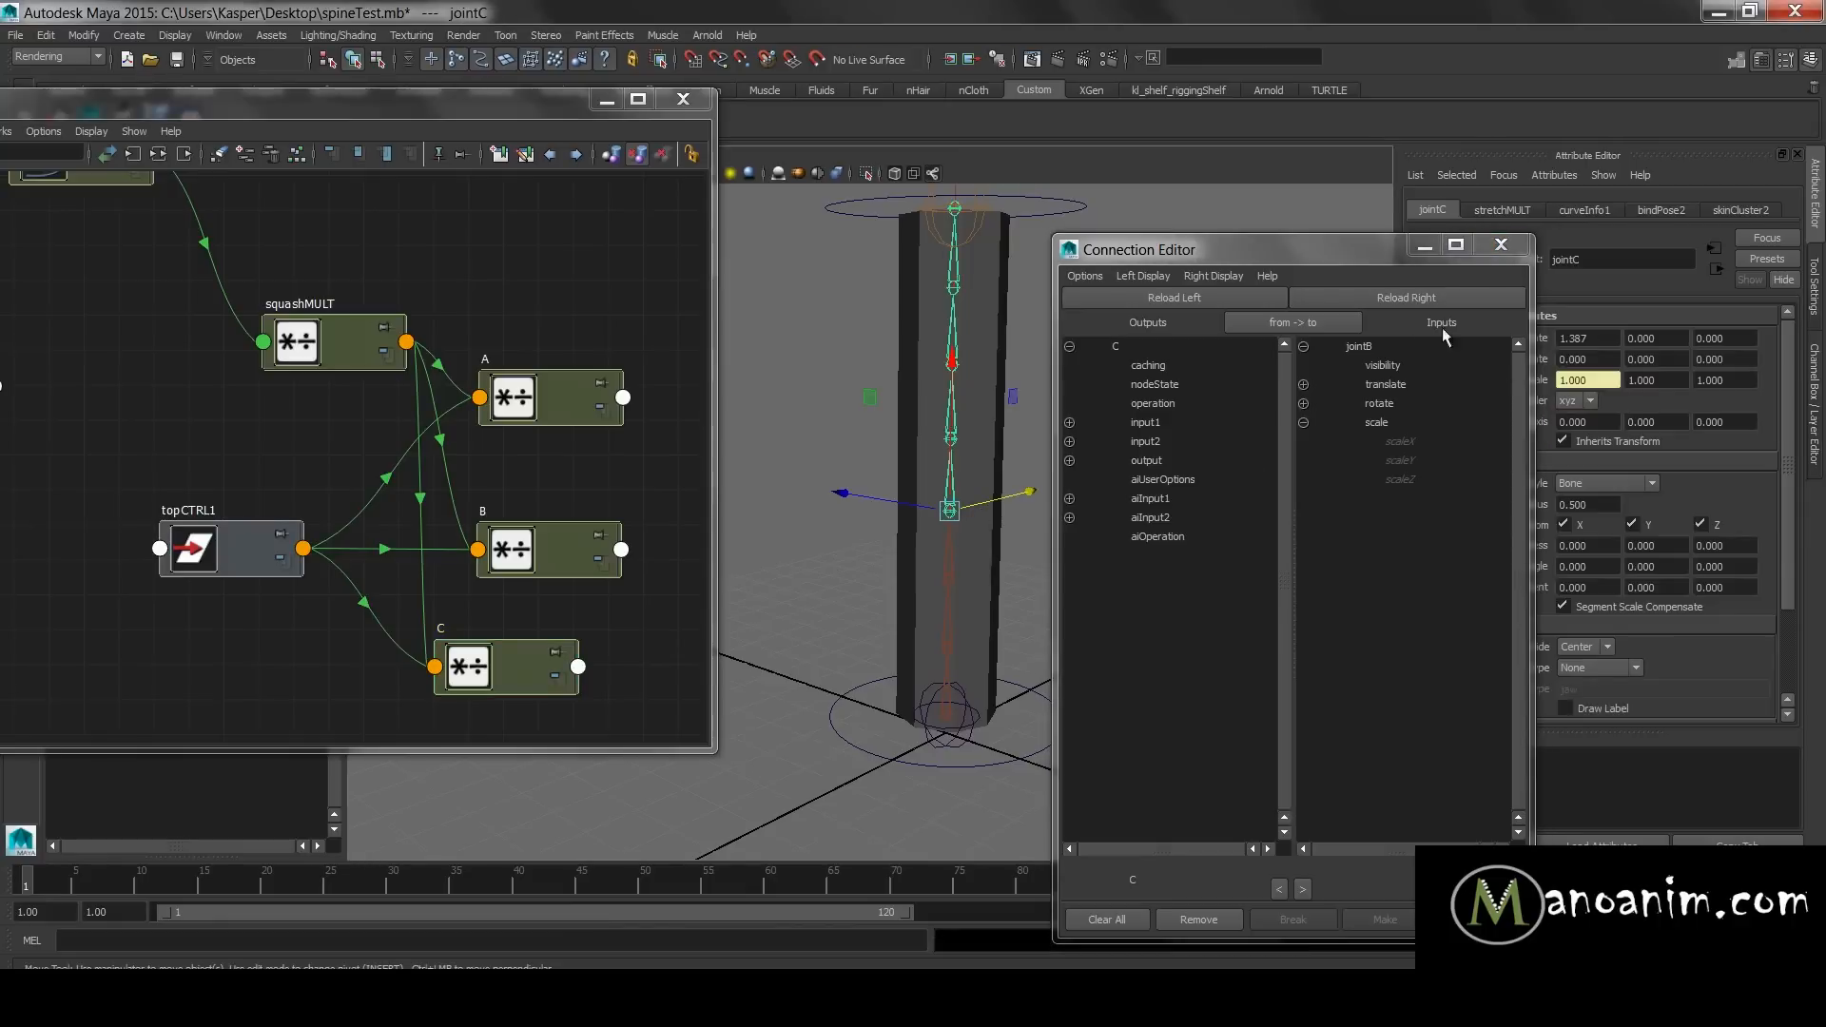
click(1434, 296)
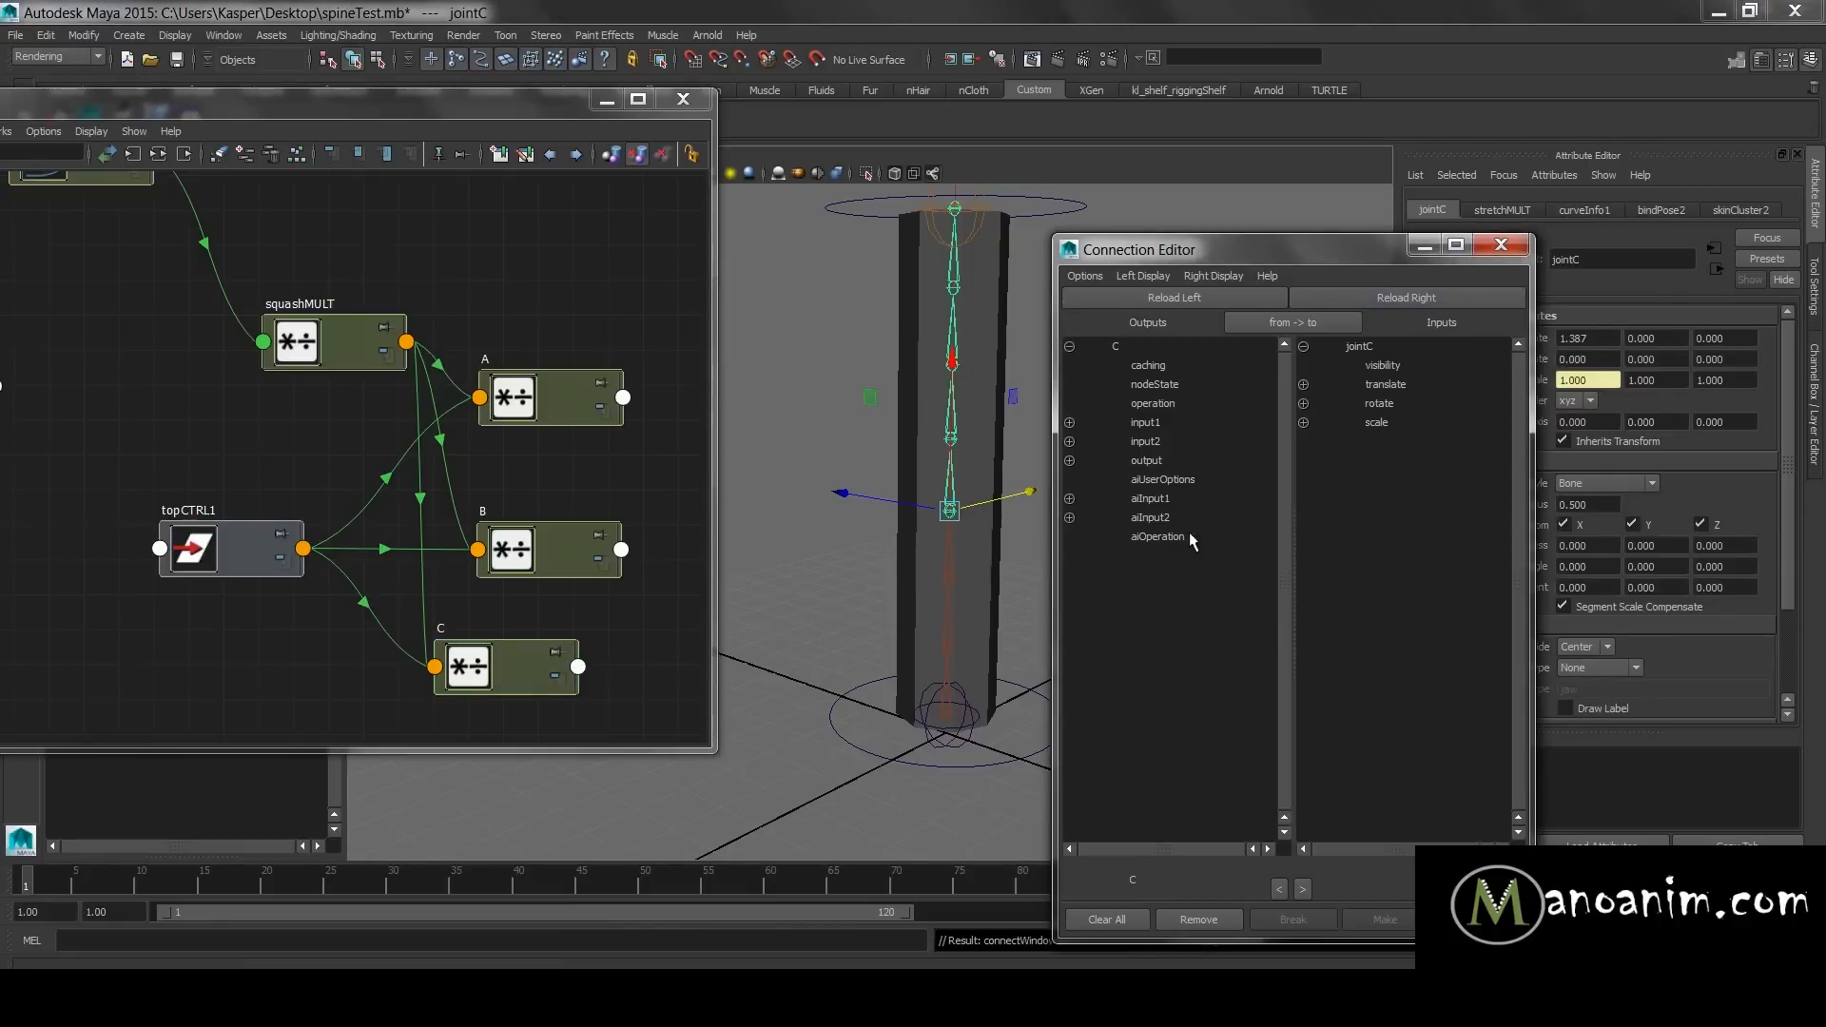
click(1069, 461)
click(1165, 479)
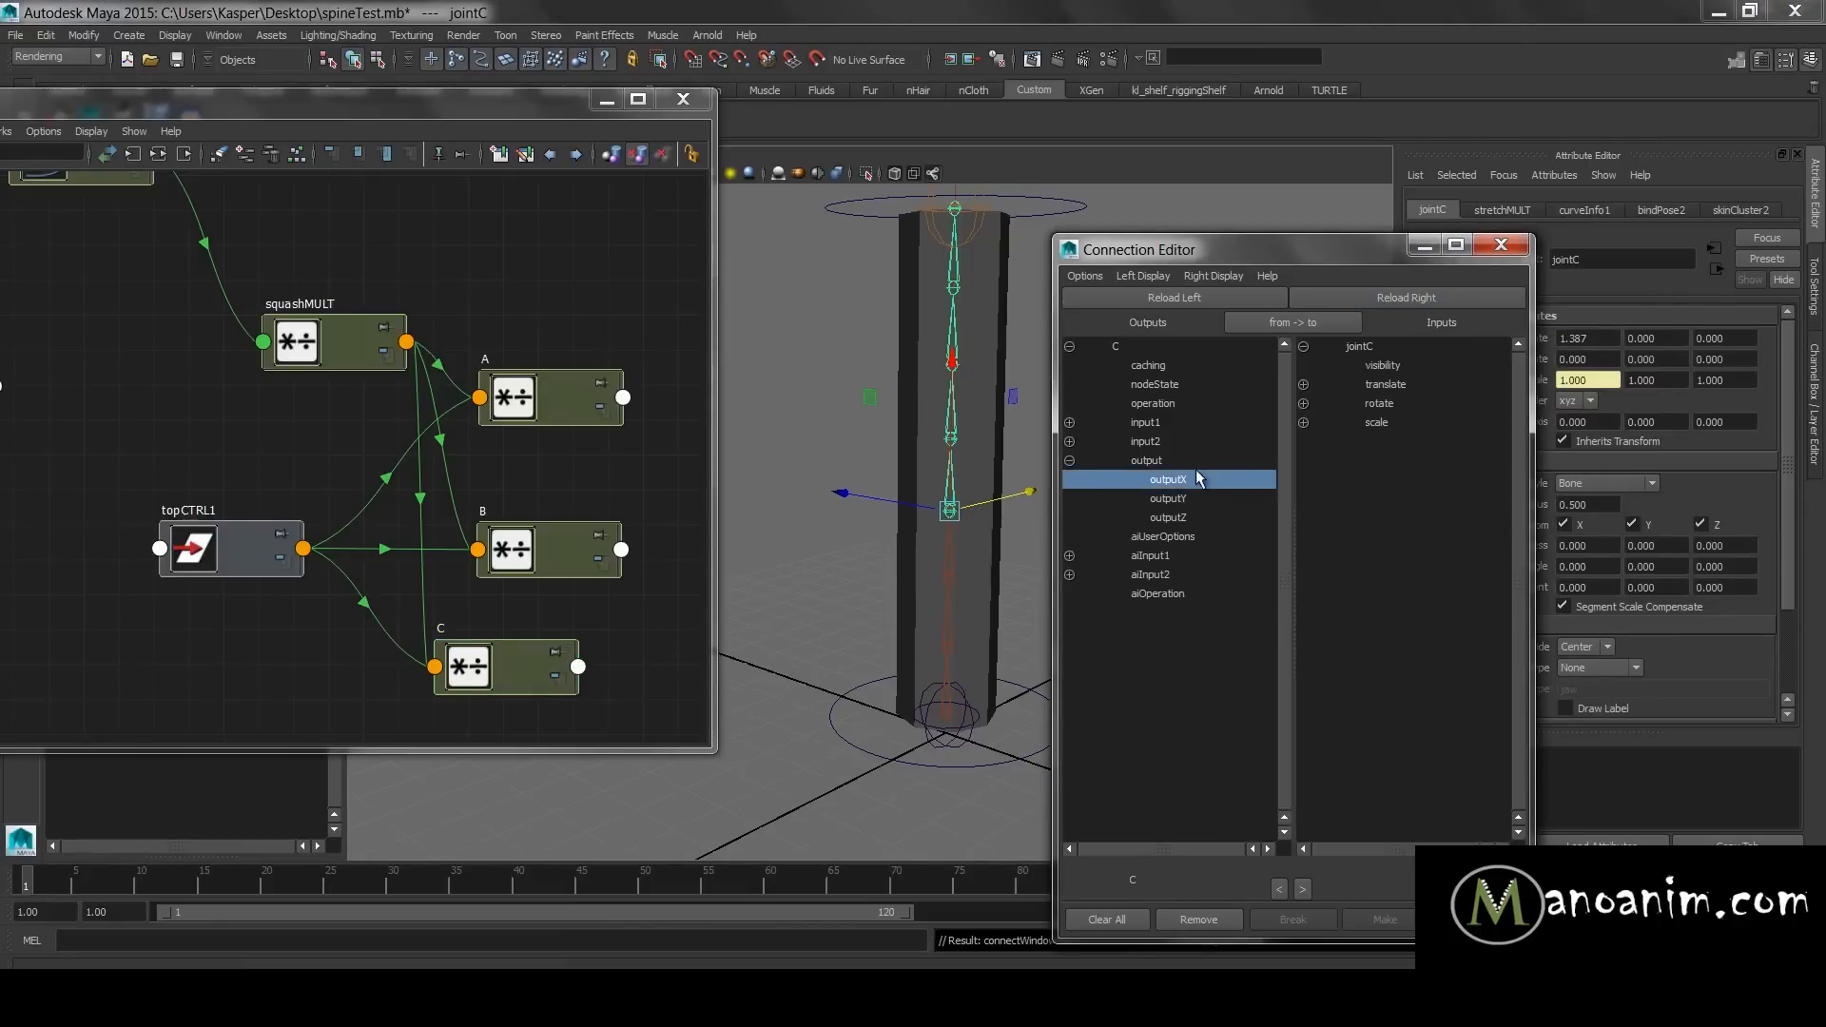
click(1304, 422)
click(1399, 461)
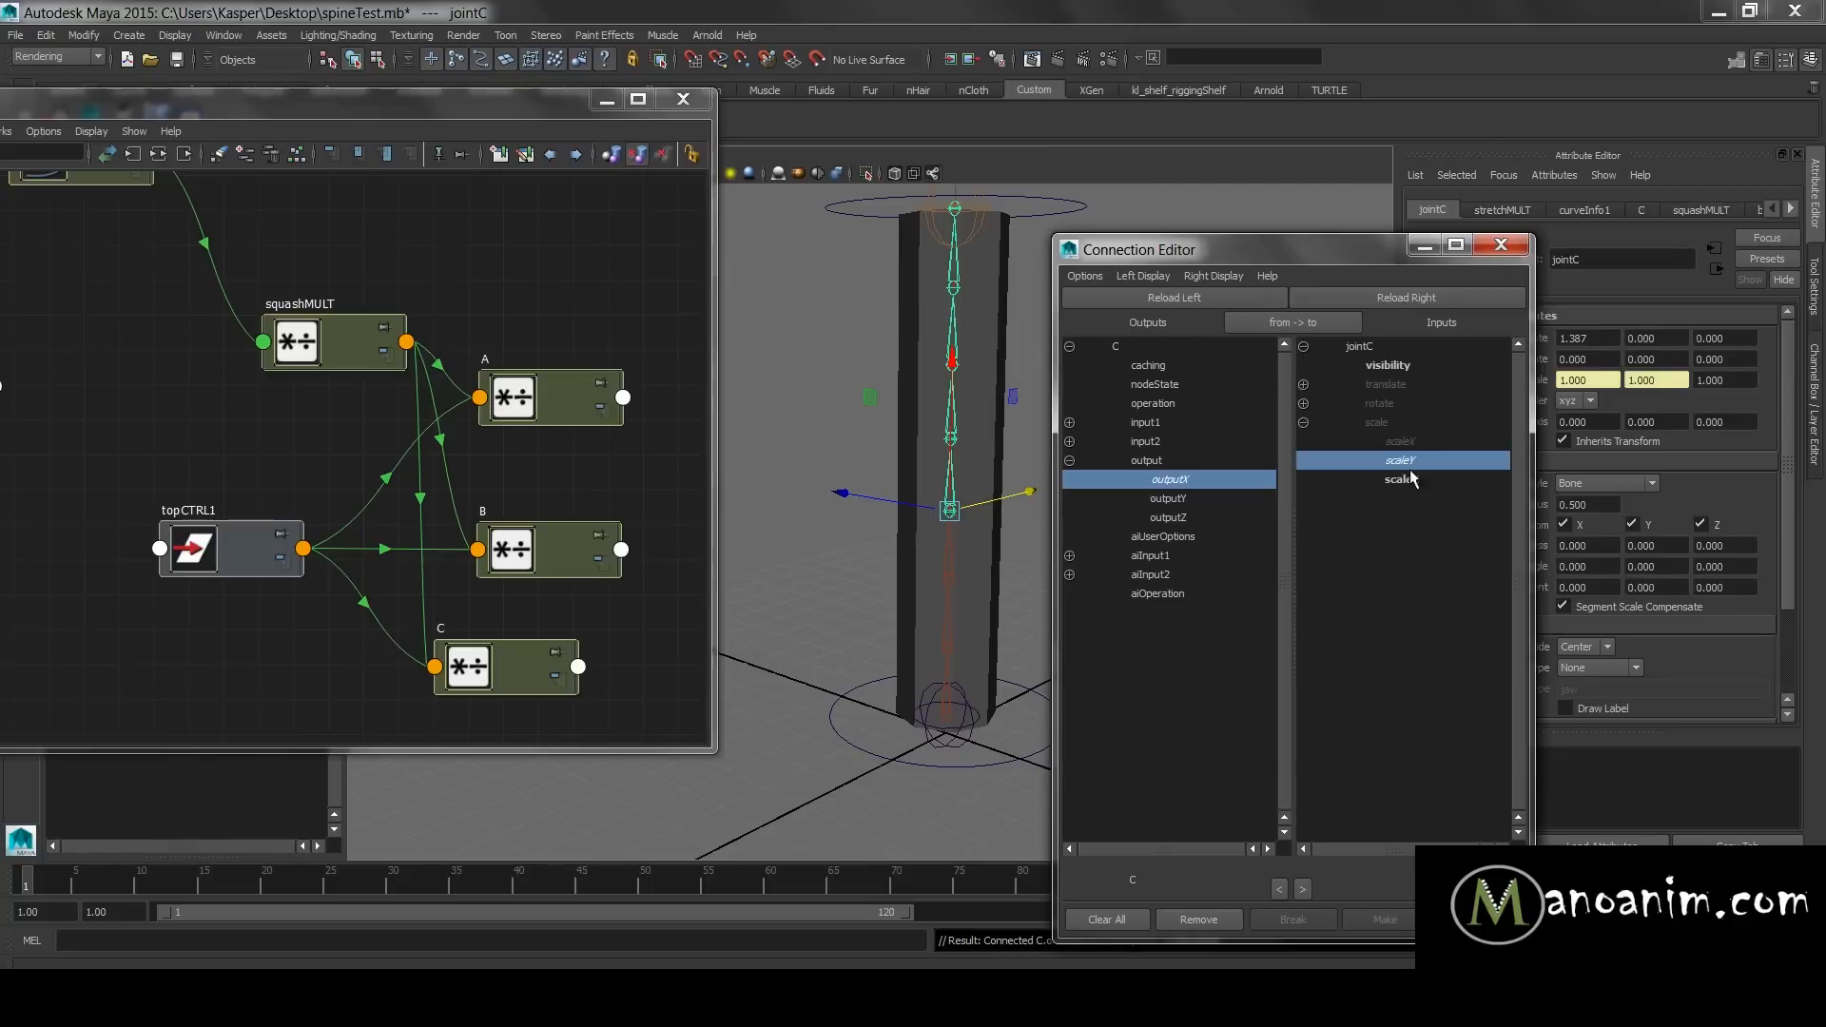
click(1400, 480)
- Select jointA, jointB and jointC together and graph their connected nodes in the node graph
drag(901, 543, 1001, 551)
drag(885, 620, 987, 606)
shift+drag(890, 546, 990, 565)
drag(914, 511, 1027, 504)
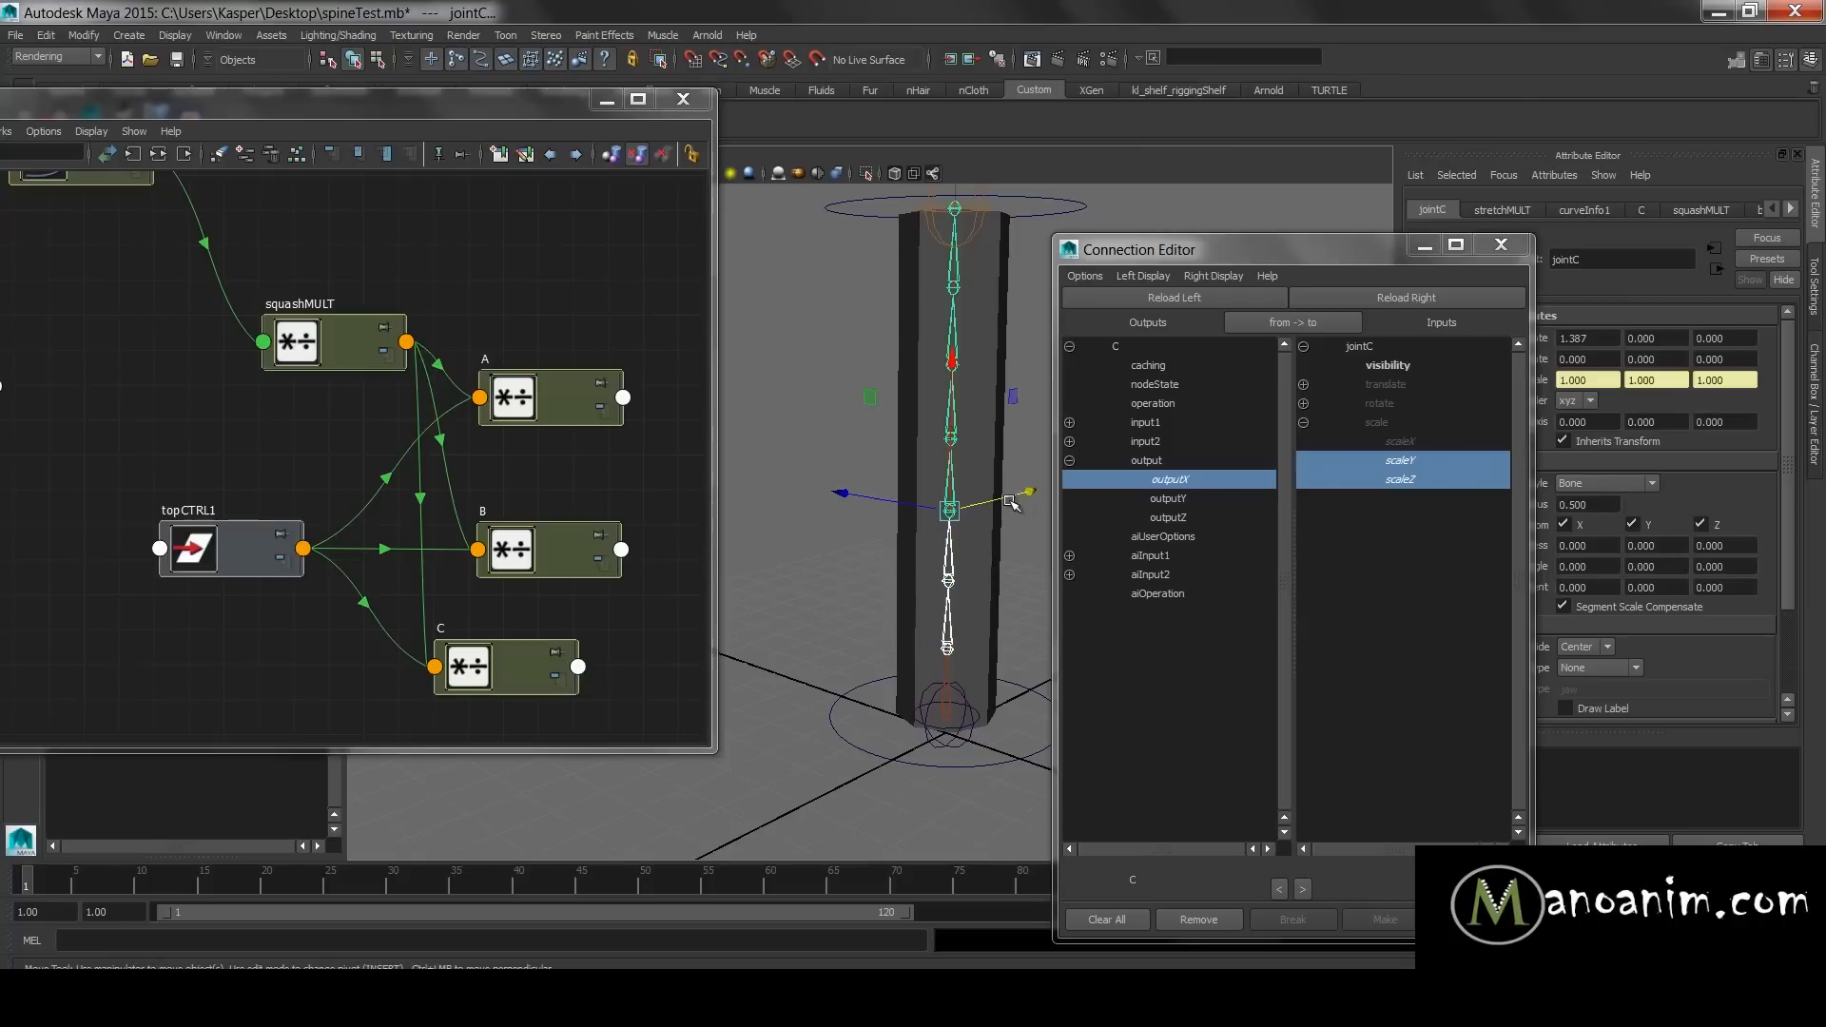
click(137, 153)
alt+middle_drag(361, 406, 404, 403)
alt+right_drag(404, 404, 559, 563)
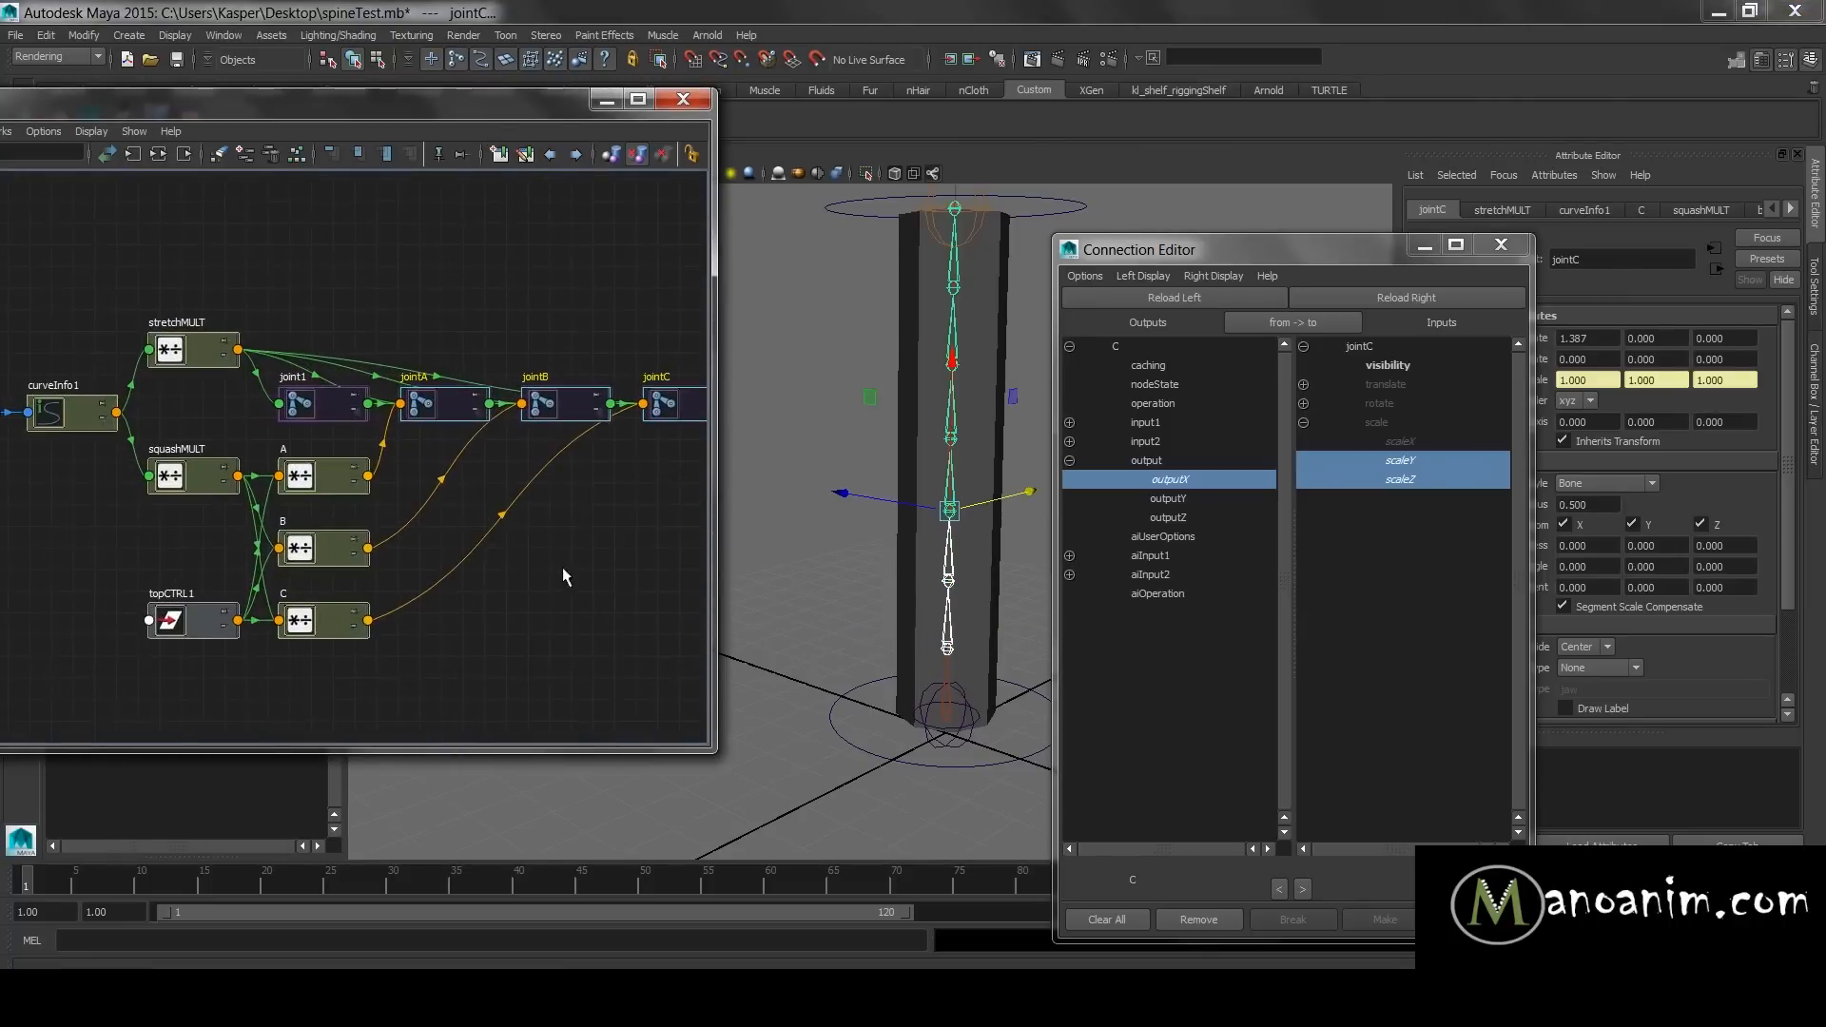
- Spread nodes A, B and C beneath the joints they drive, place stretchMULT above the joint row, and minimize both editor windows
click(562, 567)
drag(346, 618, 593, 641)
drag(344, 556, 493, 576)
click(614, 485)
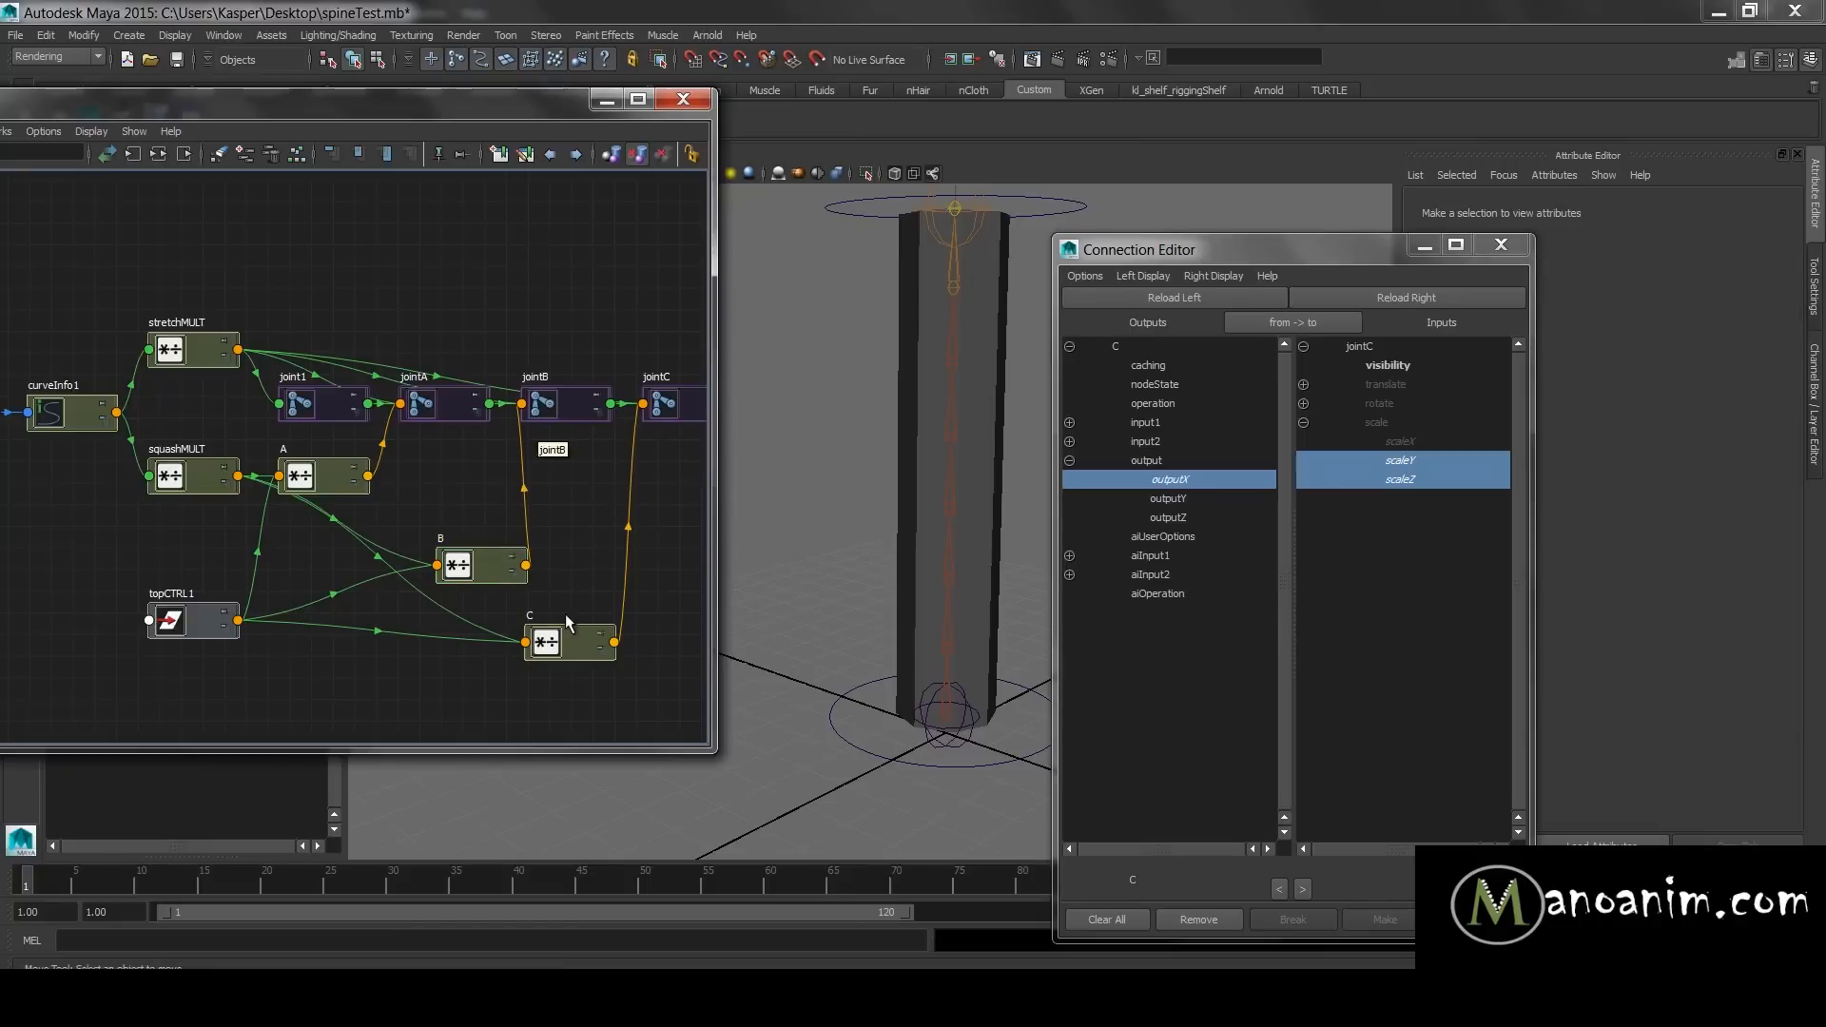
drag(557, 644, 566, 640)
drag(314, 479, 361, 491)
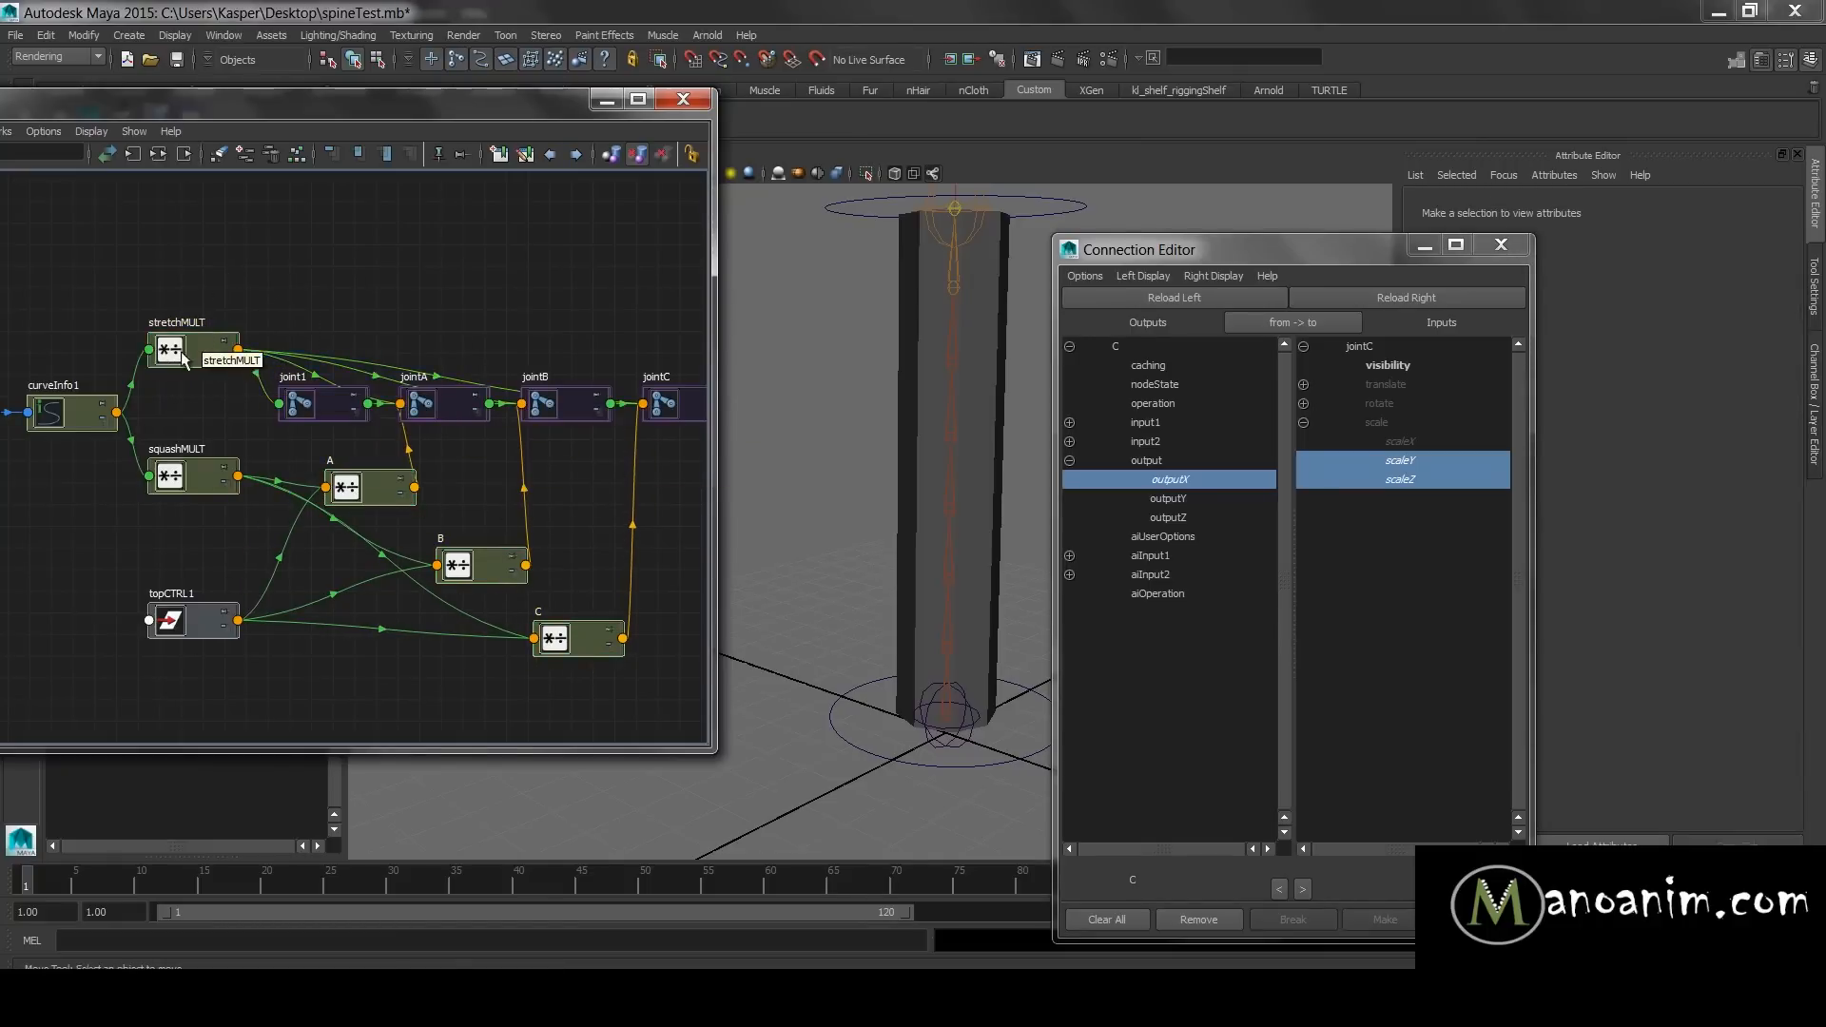
drag(182, 359, 428, 217)
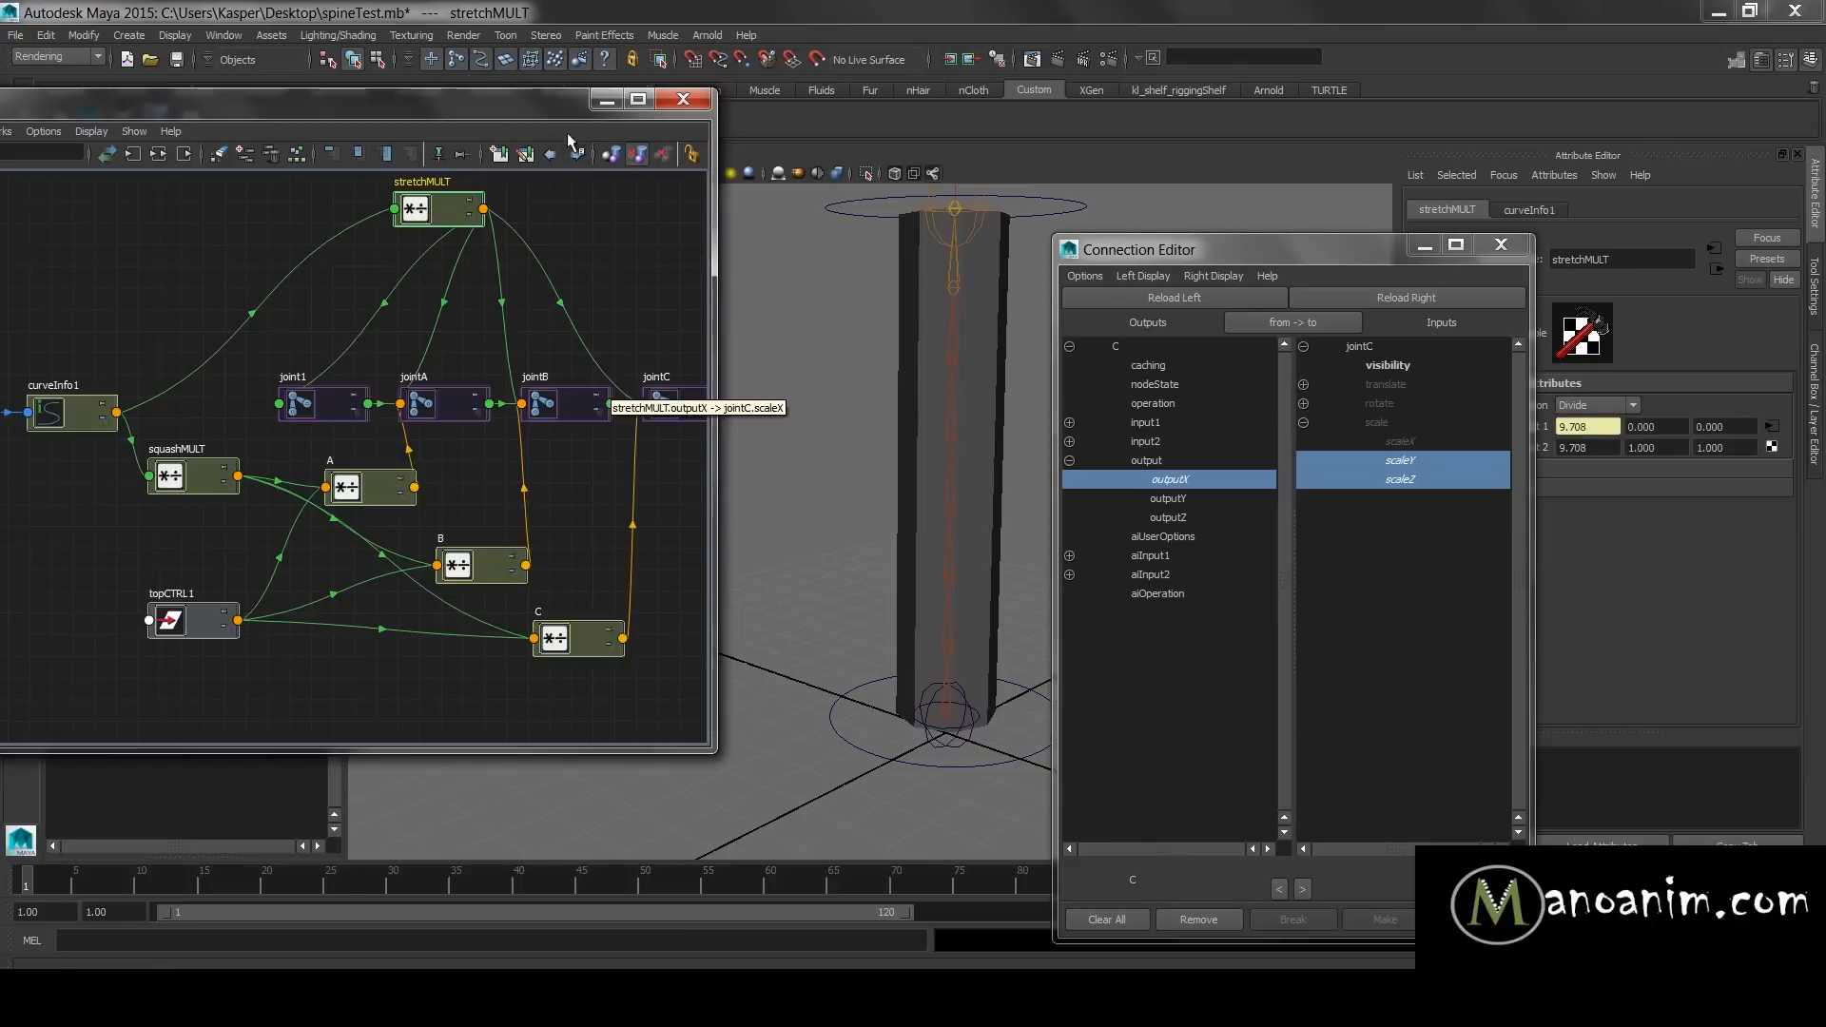
click(603, 101)
click(1424, 246)
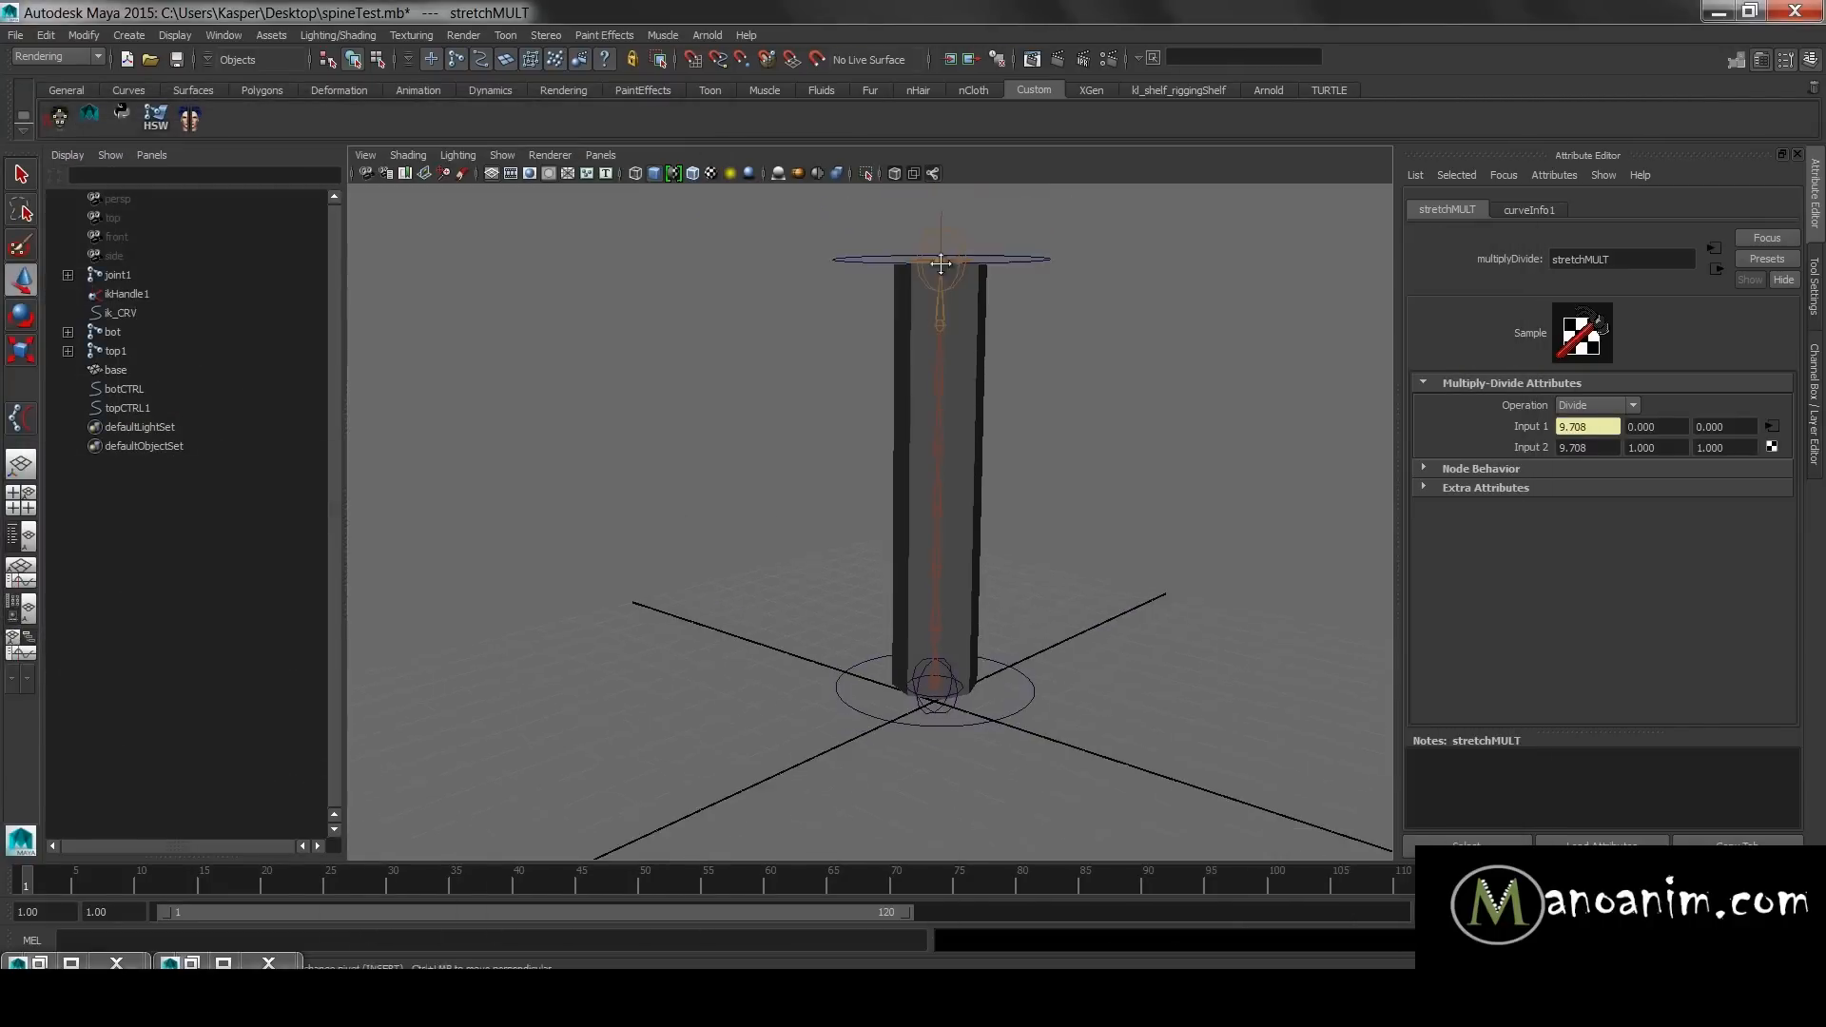
- Lower topCTRL1 by about 2.8 units to squash the spine and check the scale values of jointB and jointC
drag(1043, 293, 1067, 362)
drag(948, 251, 896, 373)
alt+middle_drag(895, 371, 867, 285)
alt+right_drag(868, 286, 948, 563)
drag(882, 547, 1060, 559)
alt+right_drag(1062, 559, 1004, 524)
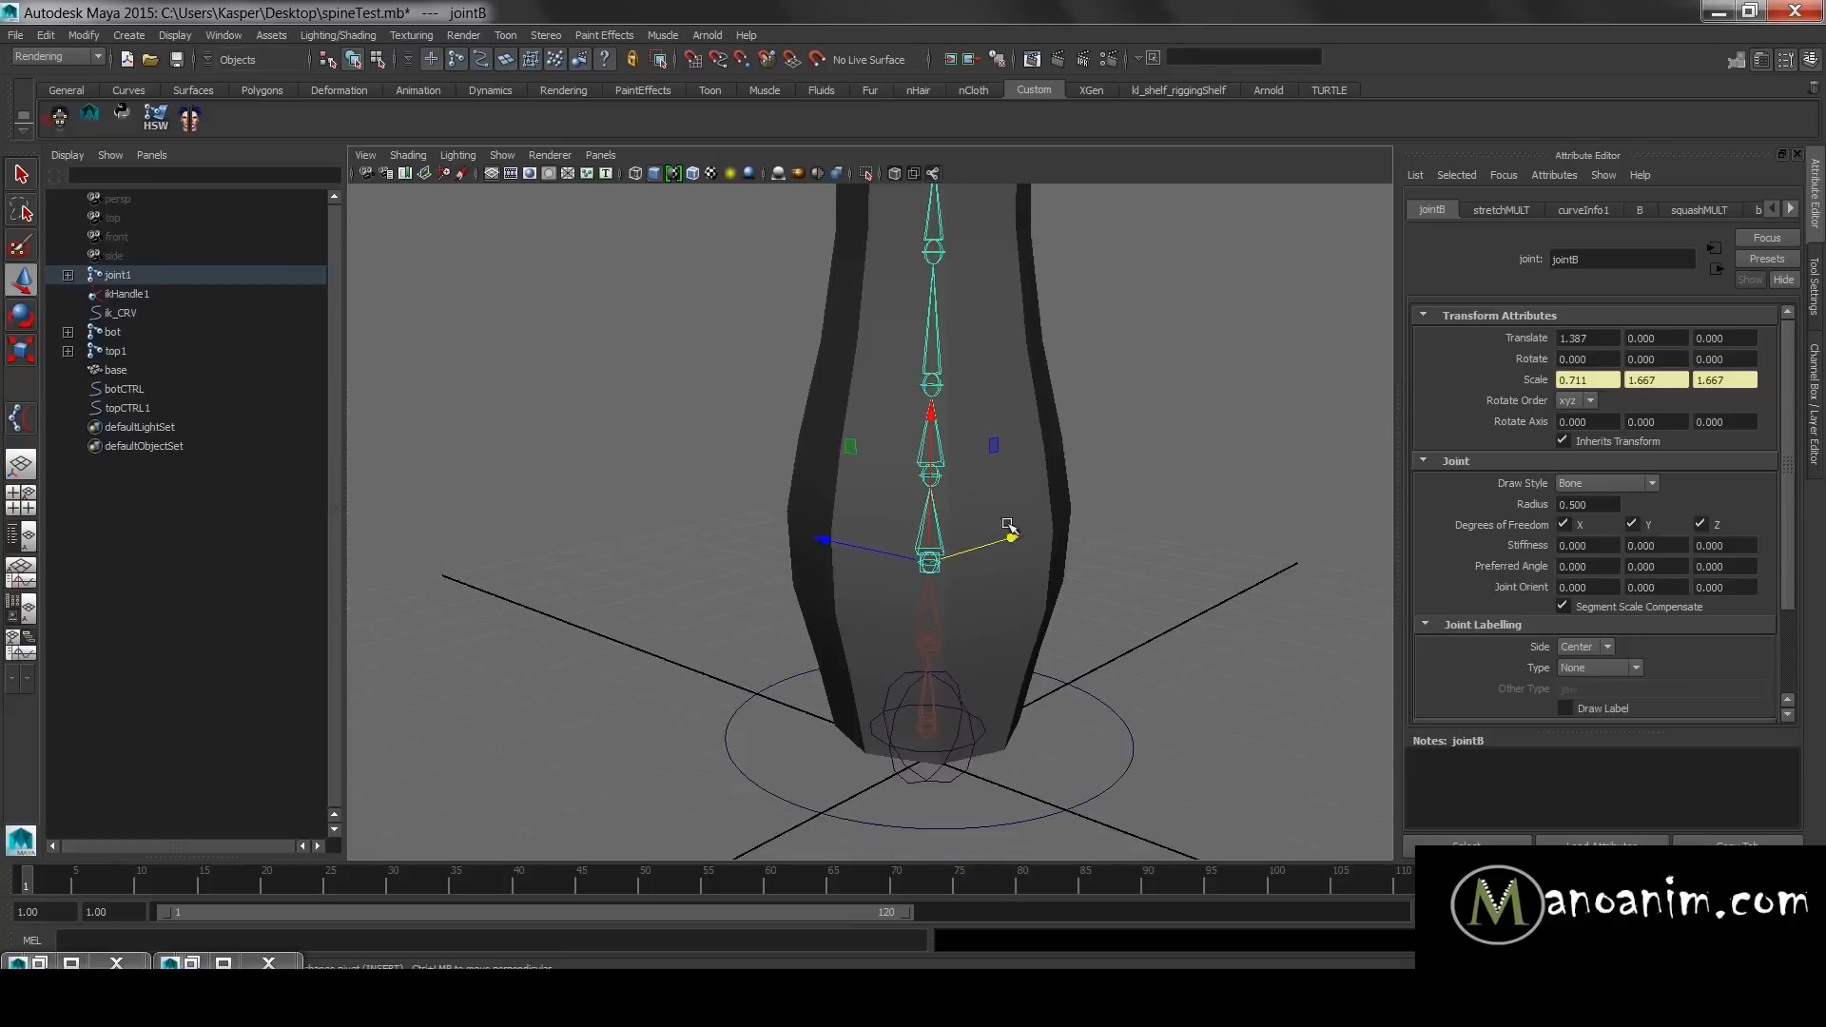
alt+middle_drag(1004, 524, 988, 551)
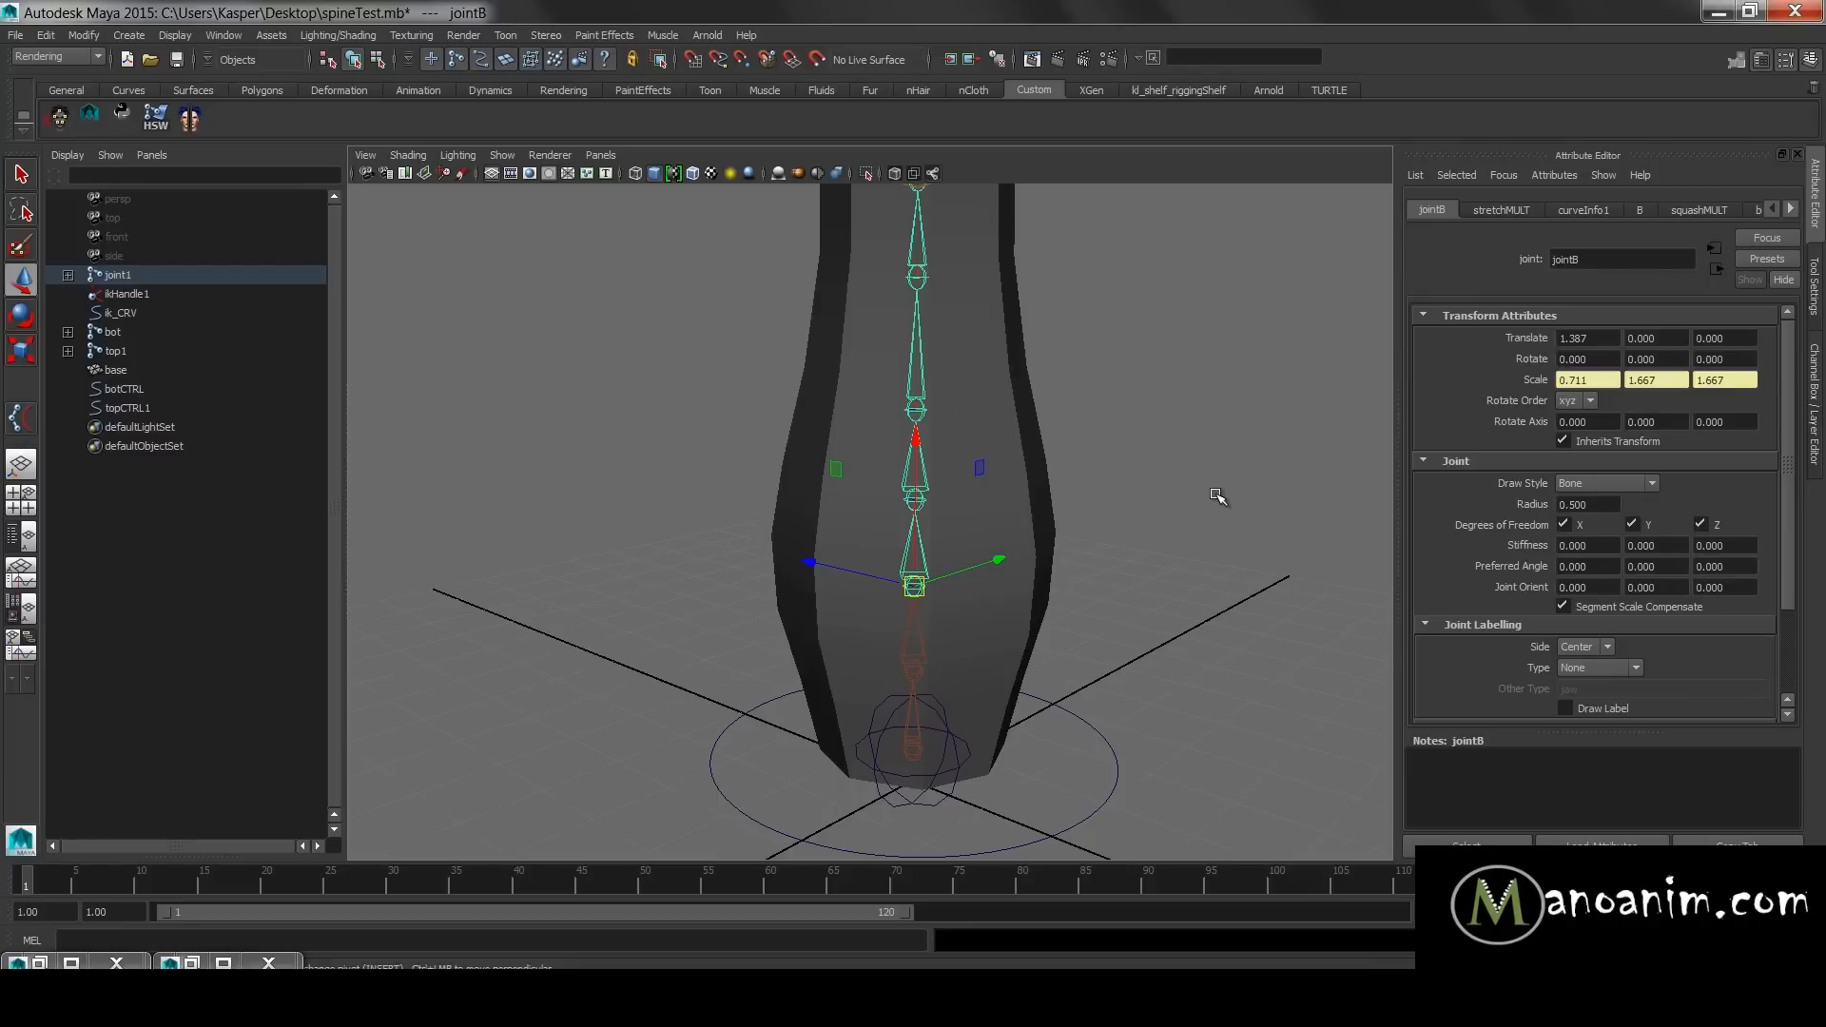
click(898, 483)
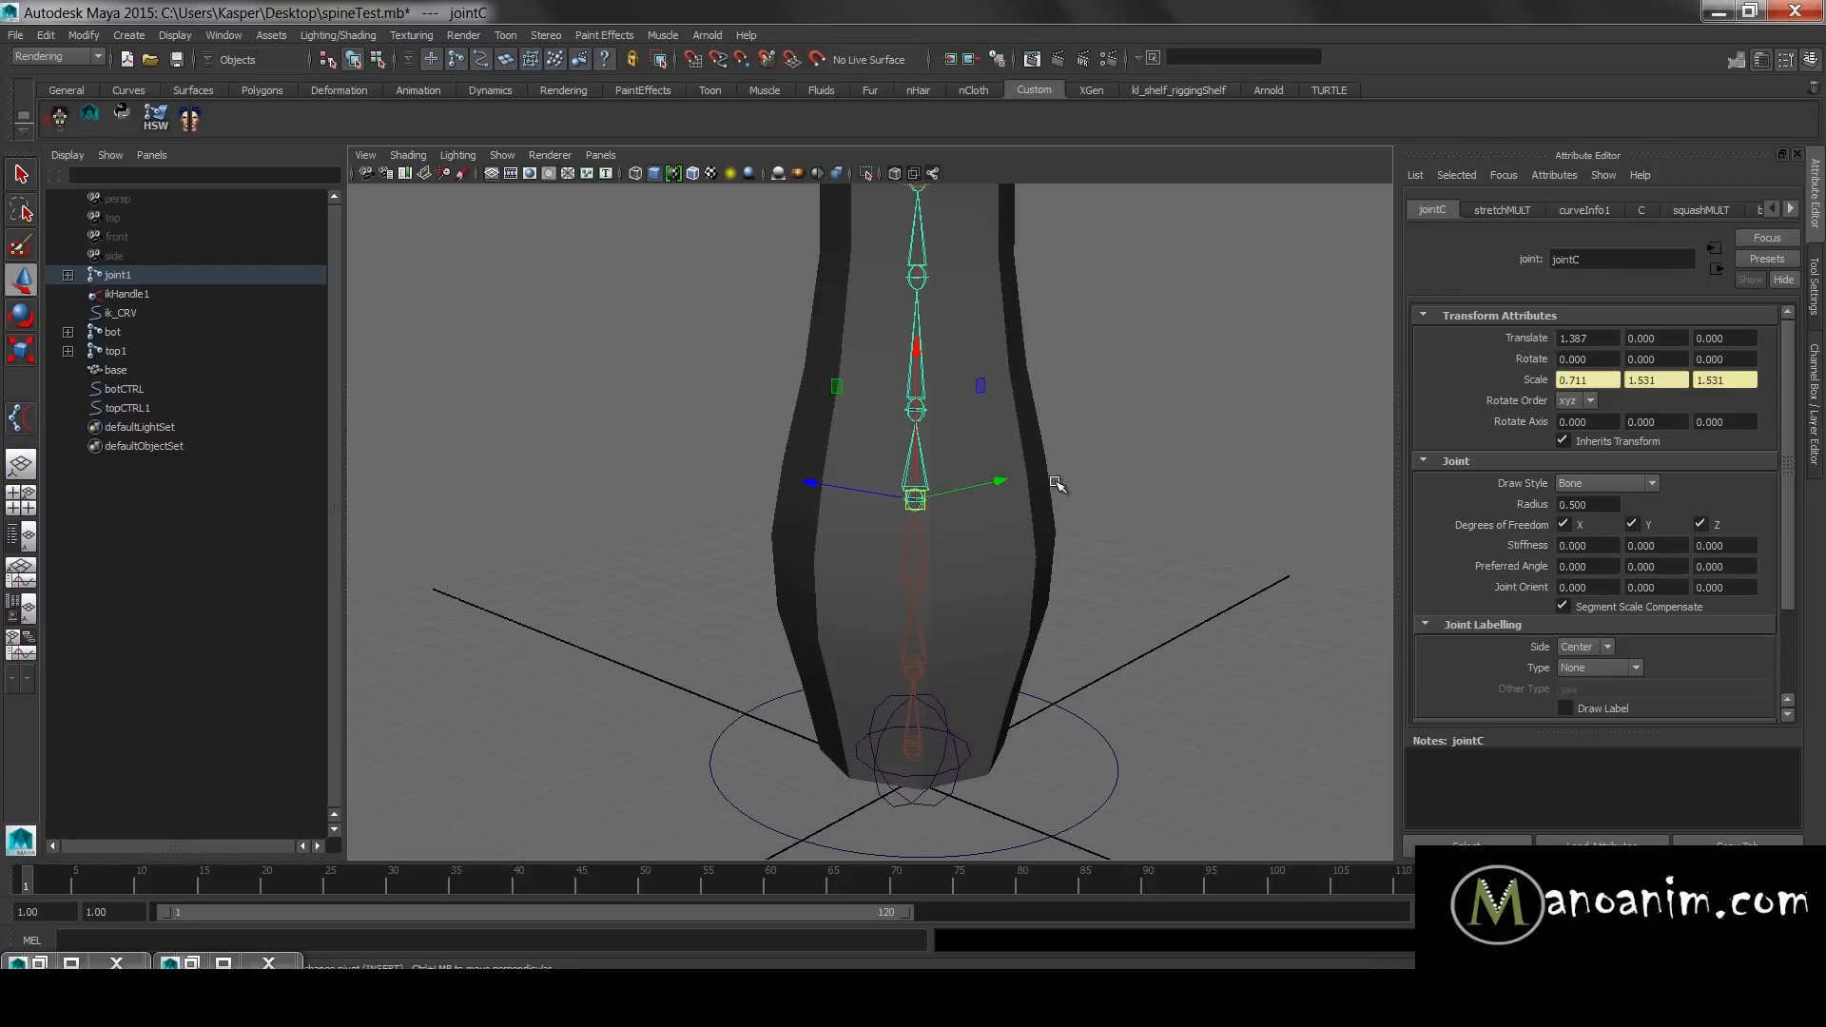
- Examine the squashed mesh and the spine joints from the base up to the upper end
click(1181, 428)
alt+middle_drag(1033, 477, 1041, 386)
scroll(910, 547, up, 4)
drag(908, 545, 1061, 554)
alt+right_drag(1132, 522, 1065, 520)
alt+middle_drag(1065, 520, 1032, 545)
drag(859, 458, 1013, 449)
drag(817, 307, 1018, 324)
alt+right_drag(1082, 342, 925, 333)
alt+middle_drag(1025, 306, 1018, 498)
alt+right_drag(1063, 495, 990, 486)
- Select topCTRL1 and bring up its Exp A, Exp B and Exp C attributes in the Channel Box
mouse_move(1079, 279)
mouse_down()
mouse_move(1081, 223)
mouse_move(1109, 264)
mouse_up()
key(ctrl+a)
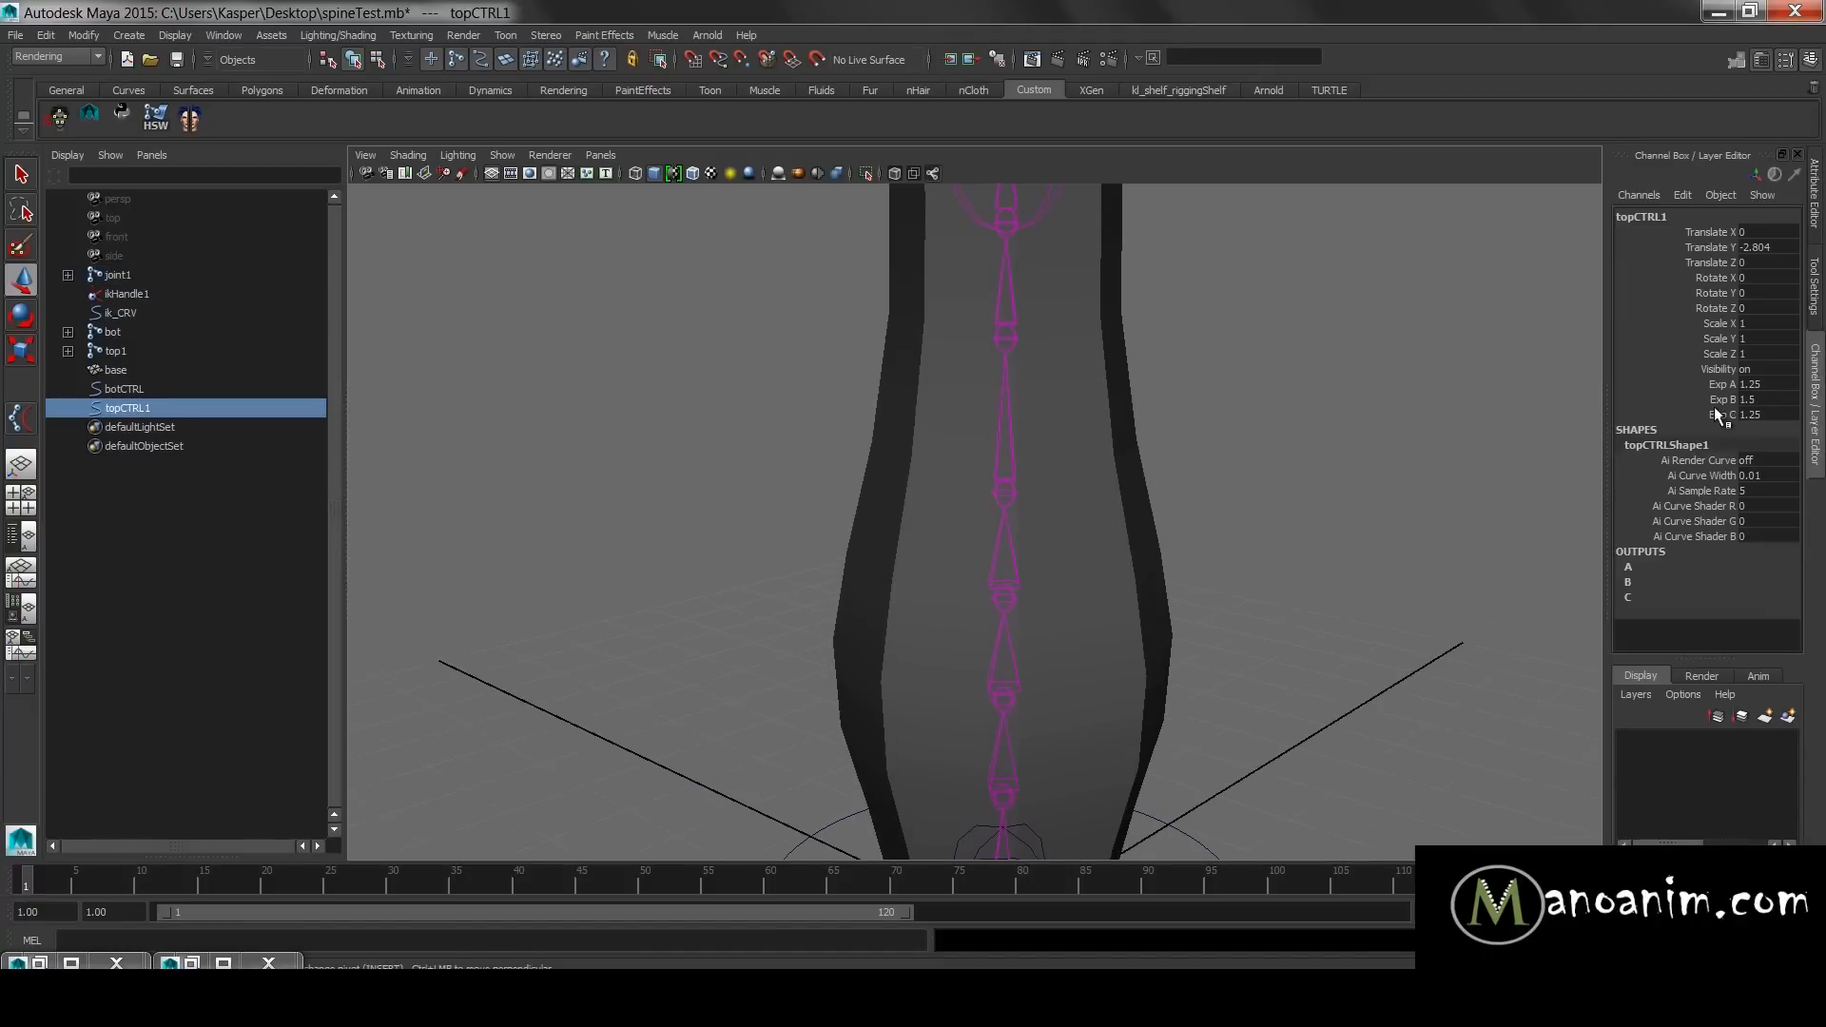
drag(1718, 384, 1731, 419)
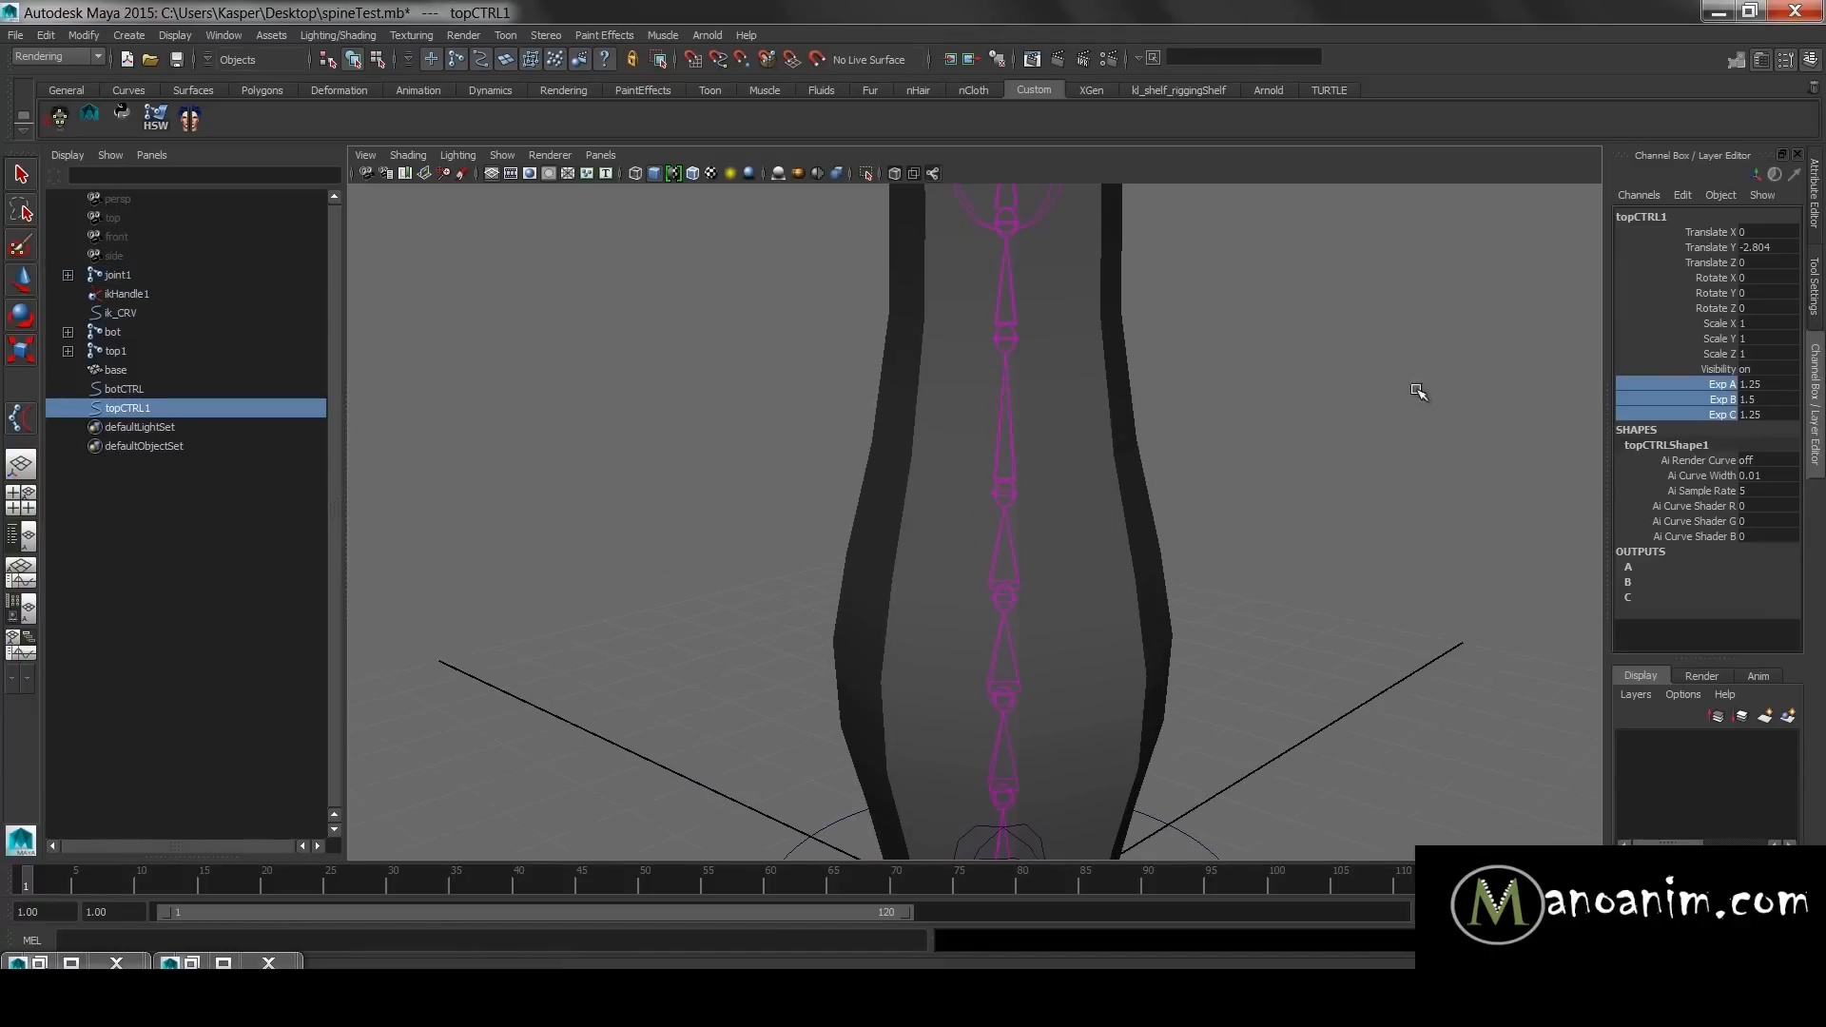
alt+right_drag(1455, 393, 1435, 379)
alt+right_drag(1333, 273, 1254, 268)
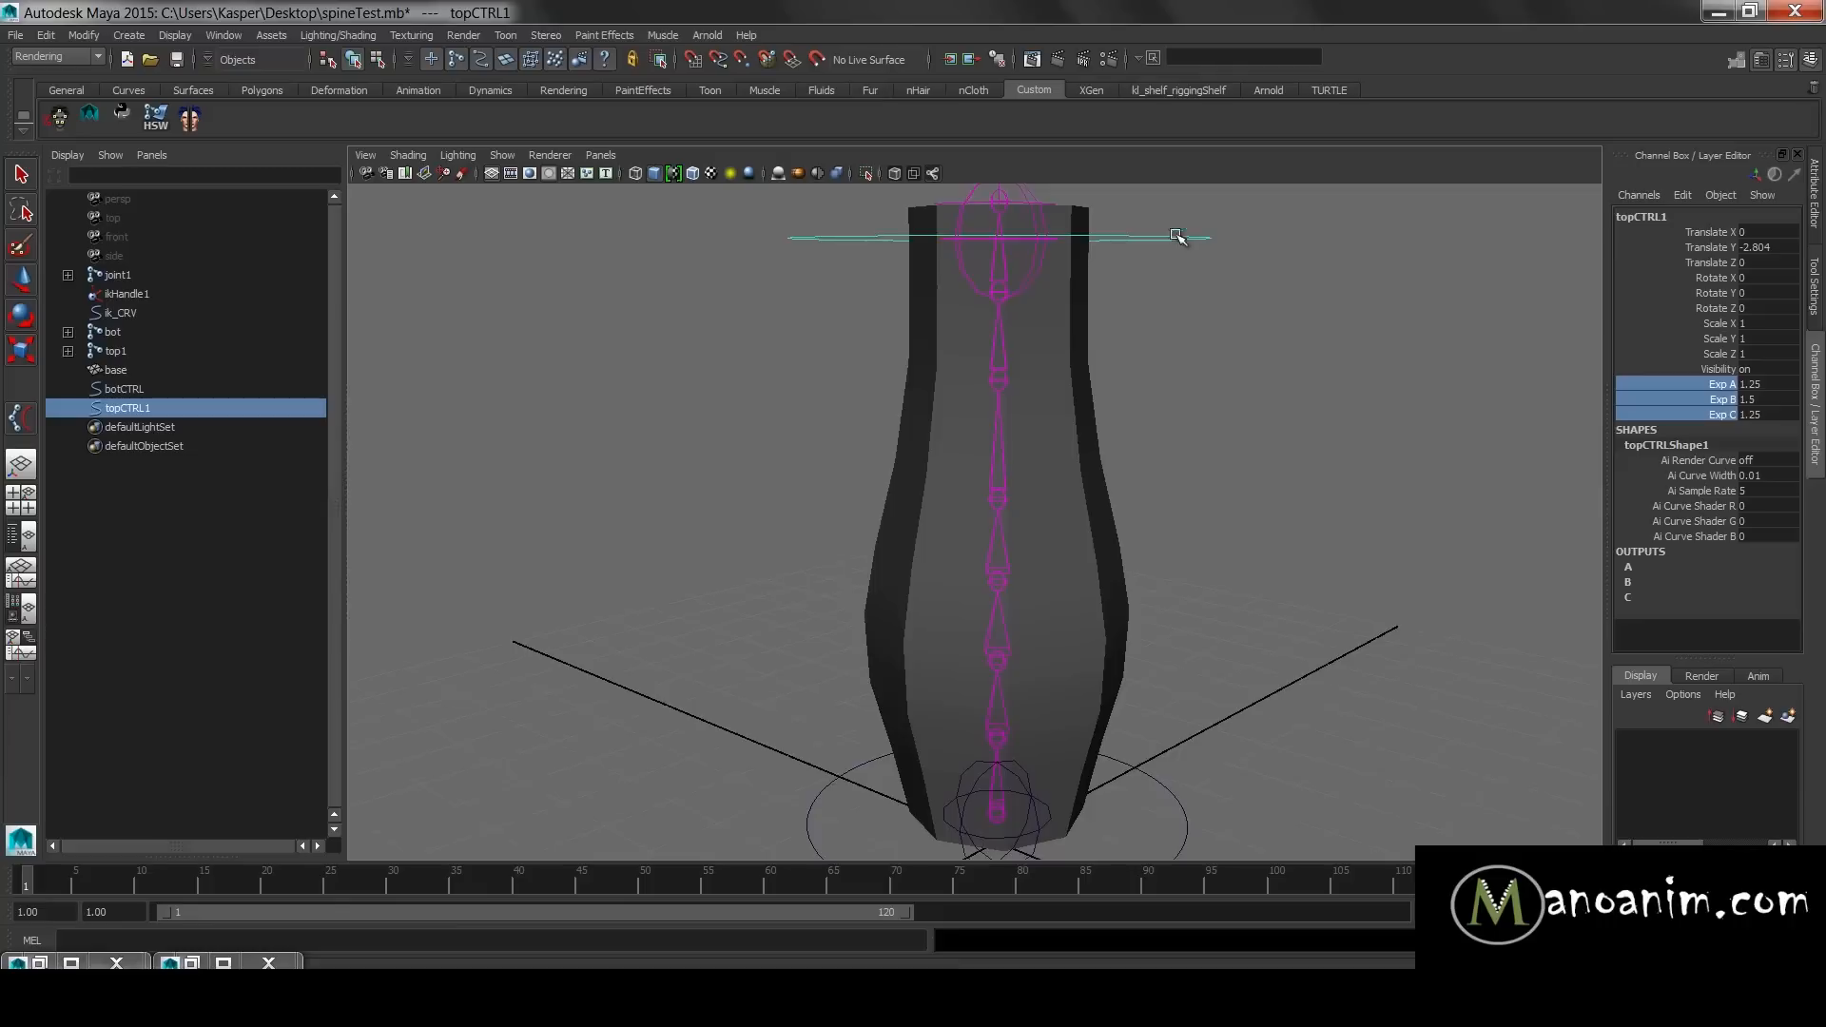
alt+middle_drag(1182, 237, 1184, 340)
- Set topCTRL1's Translate Y, Translate Z and Rotate X to 0
key(w)
drag(1778, 247, 1767, 280)
key(Return)
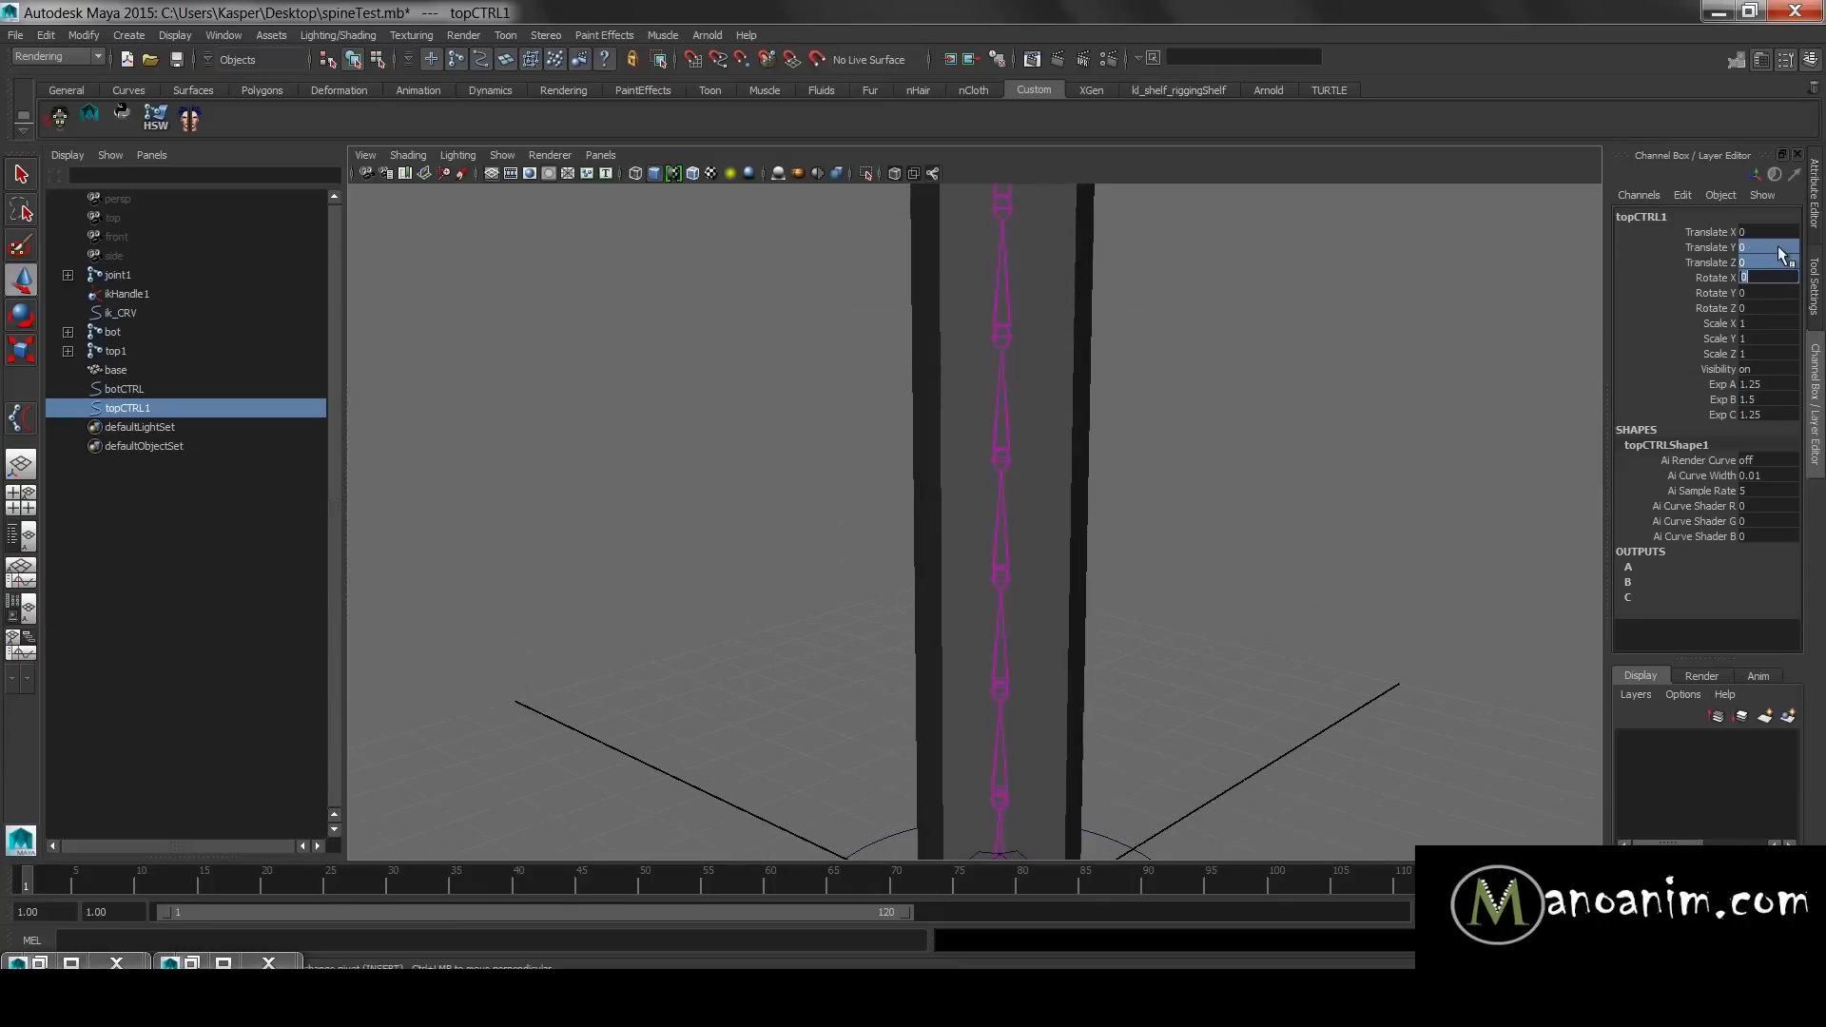
alt+right_drag(1426, 324, 1157, 375)
alt+middle_drag(1157, 374, 1139, 451)
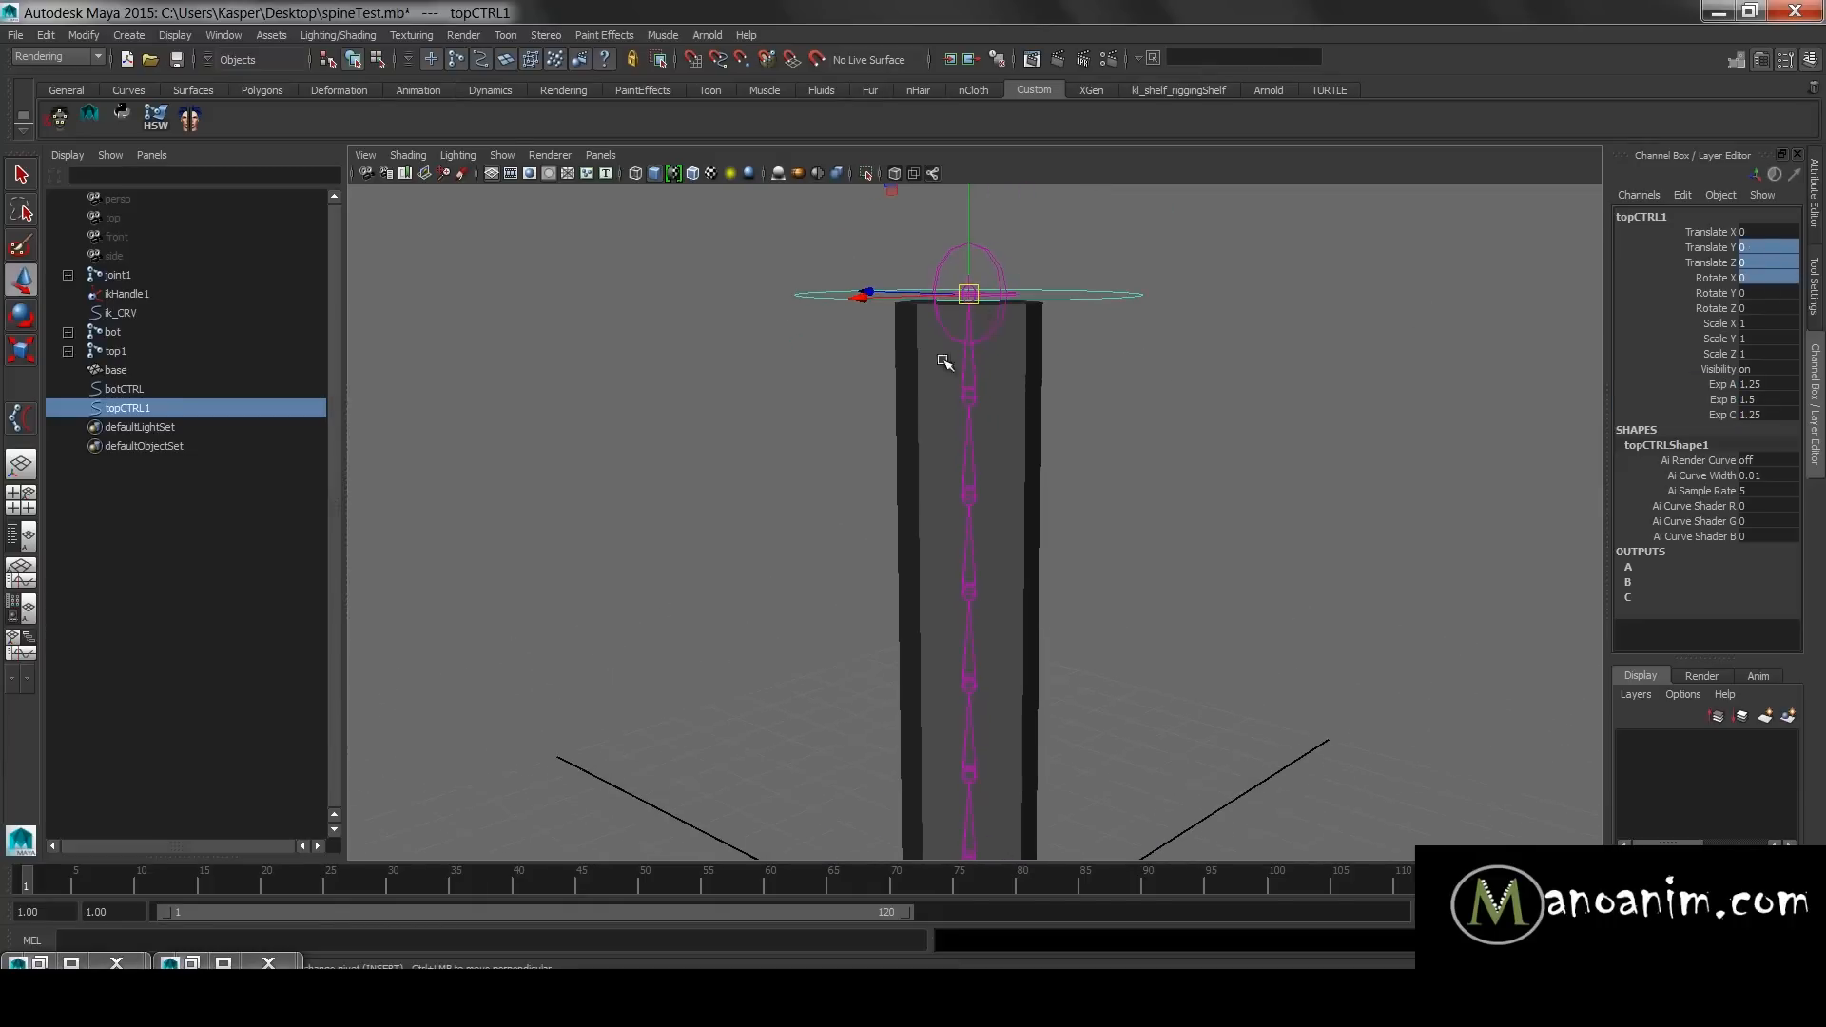
- Restore the minimized Connection Editor and node graph windows and move node A slightly closer to node B
alt+middle_drag(984, 517, 983, 333)
click(191, 962)
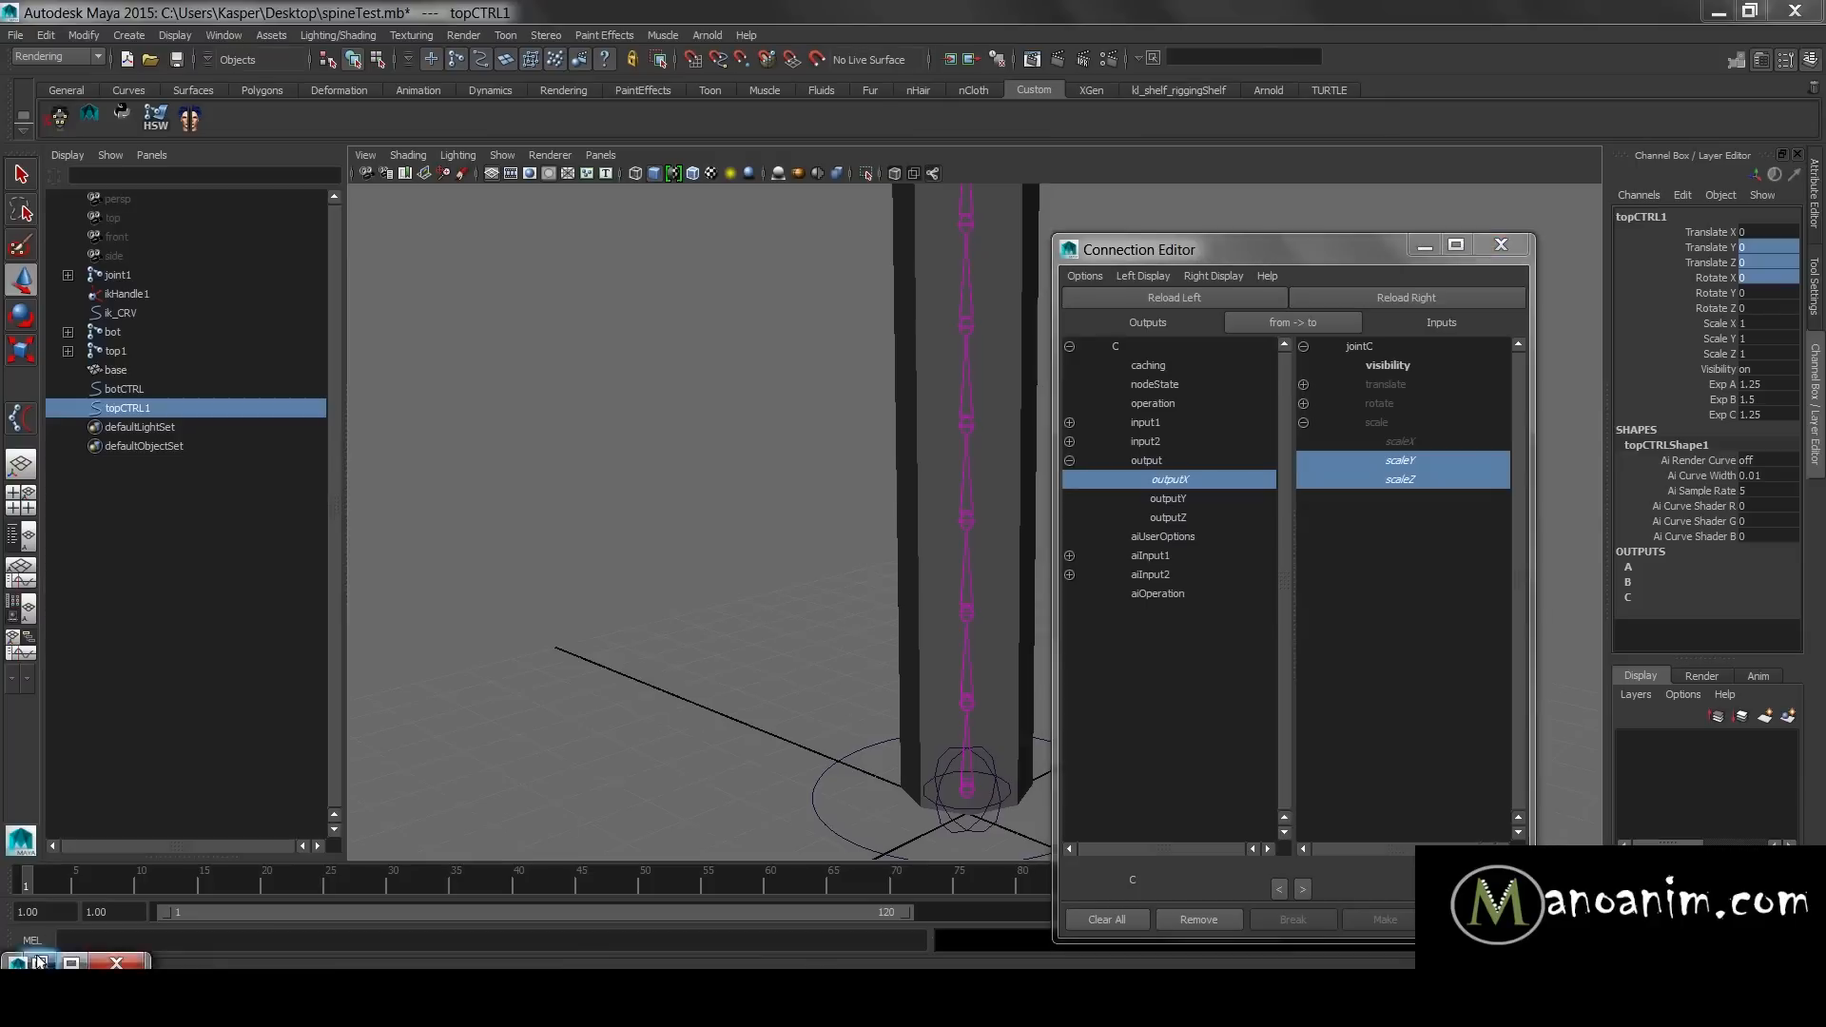
click(38, 962)
click(416, 492)
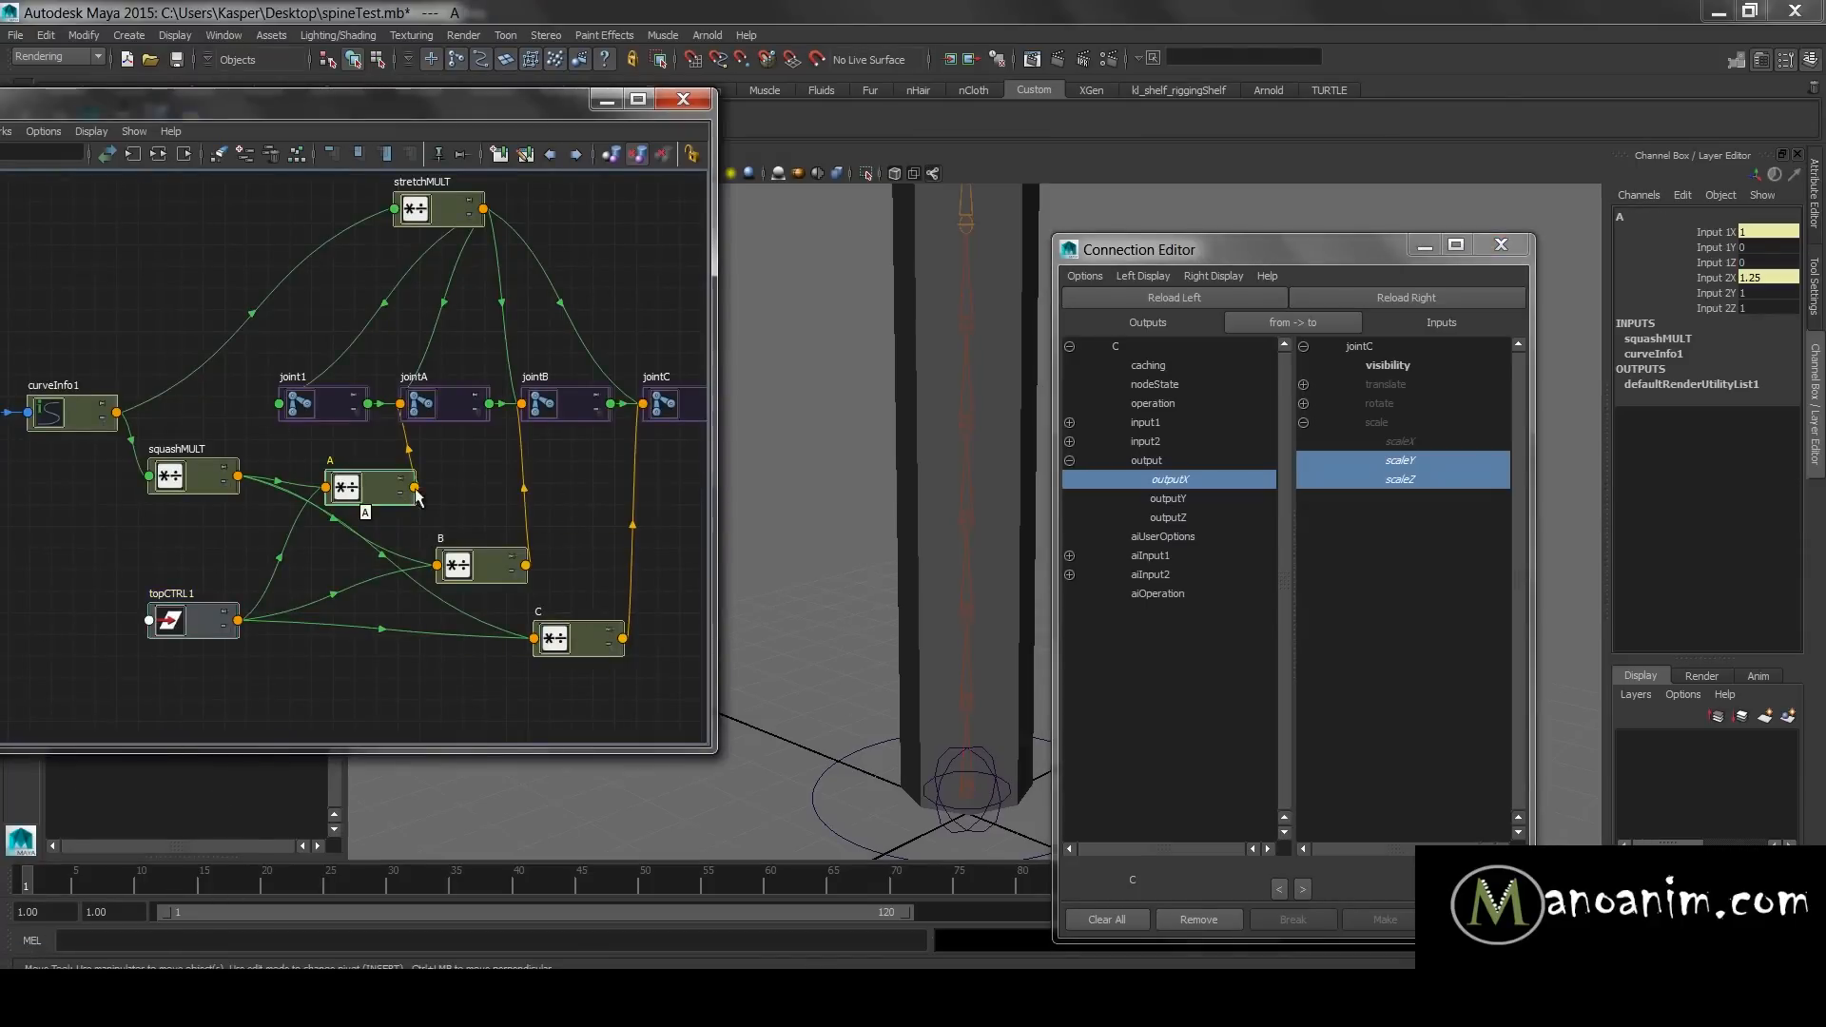
drag(380, 485, 419, 498)
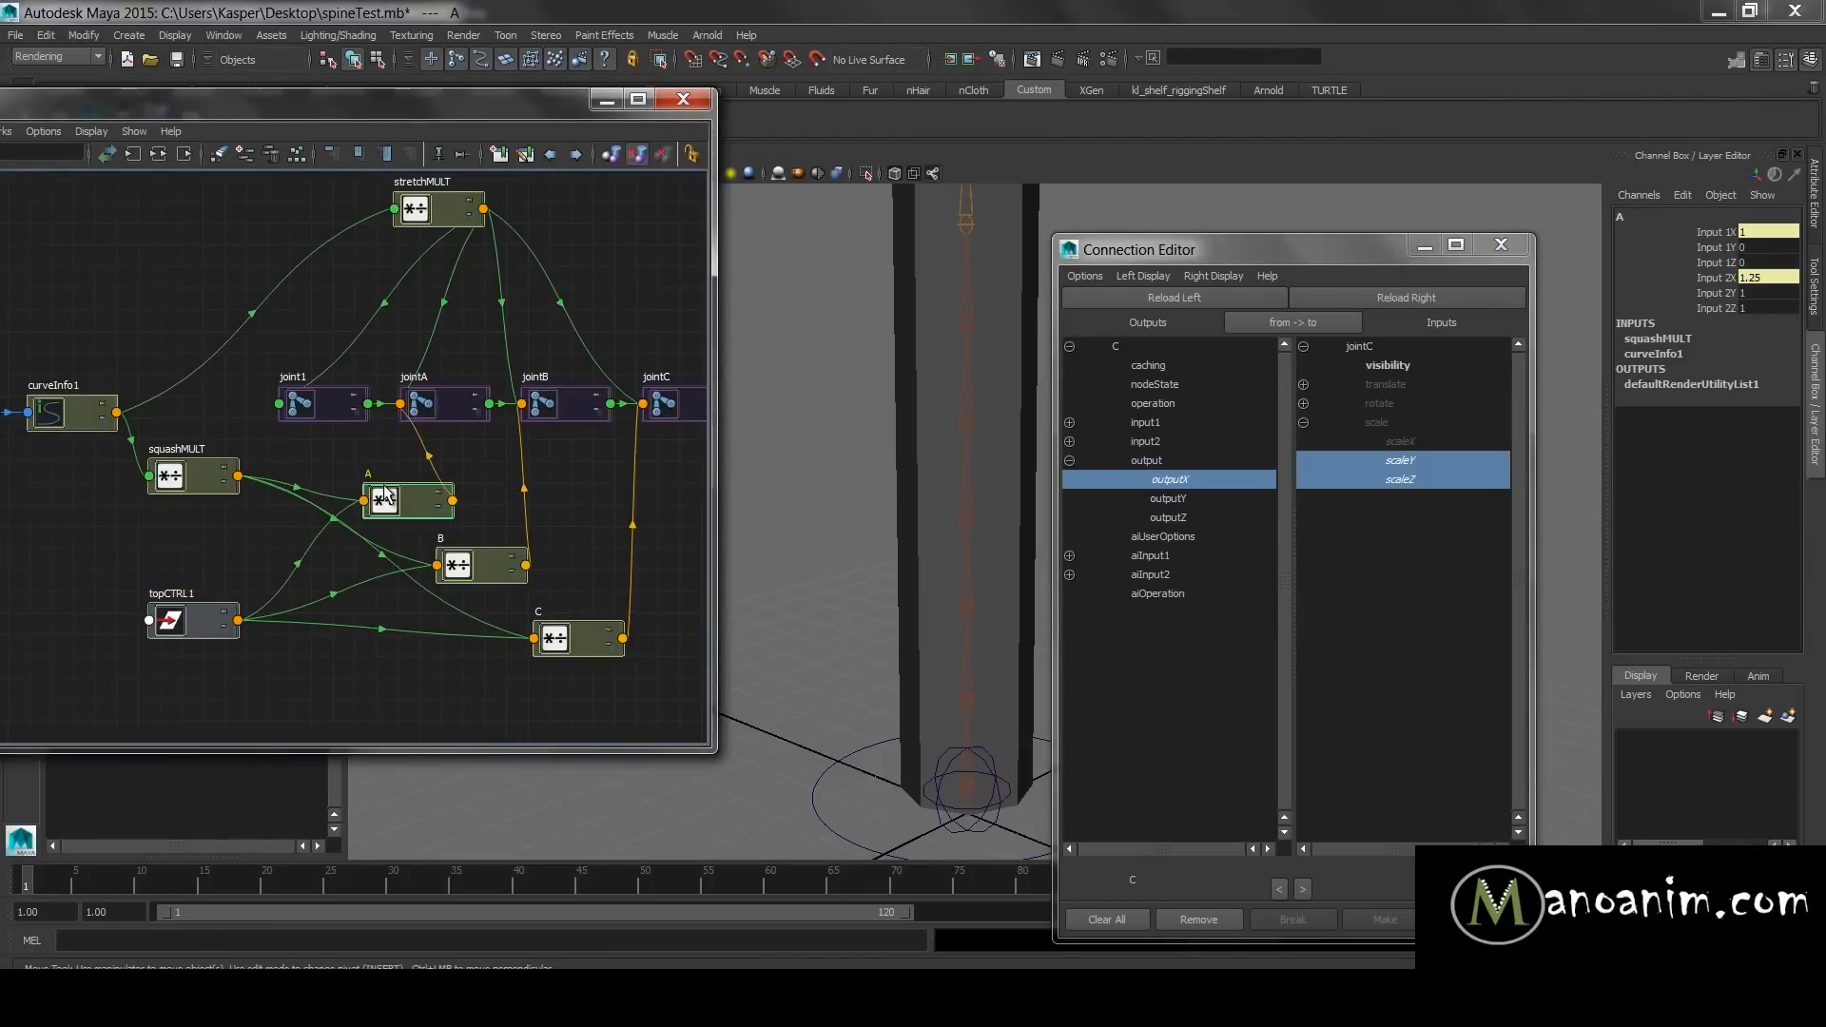
- Show node A's attributes, check its Input 1 and Input 2 values, and minimize the Connection Editor
double_click(427, 490)
drag(1200, 251, 1089, 184)
click(1571, 427)
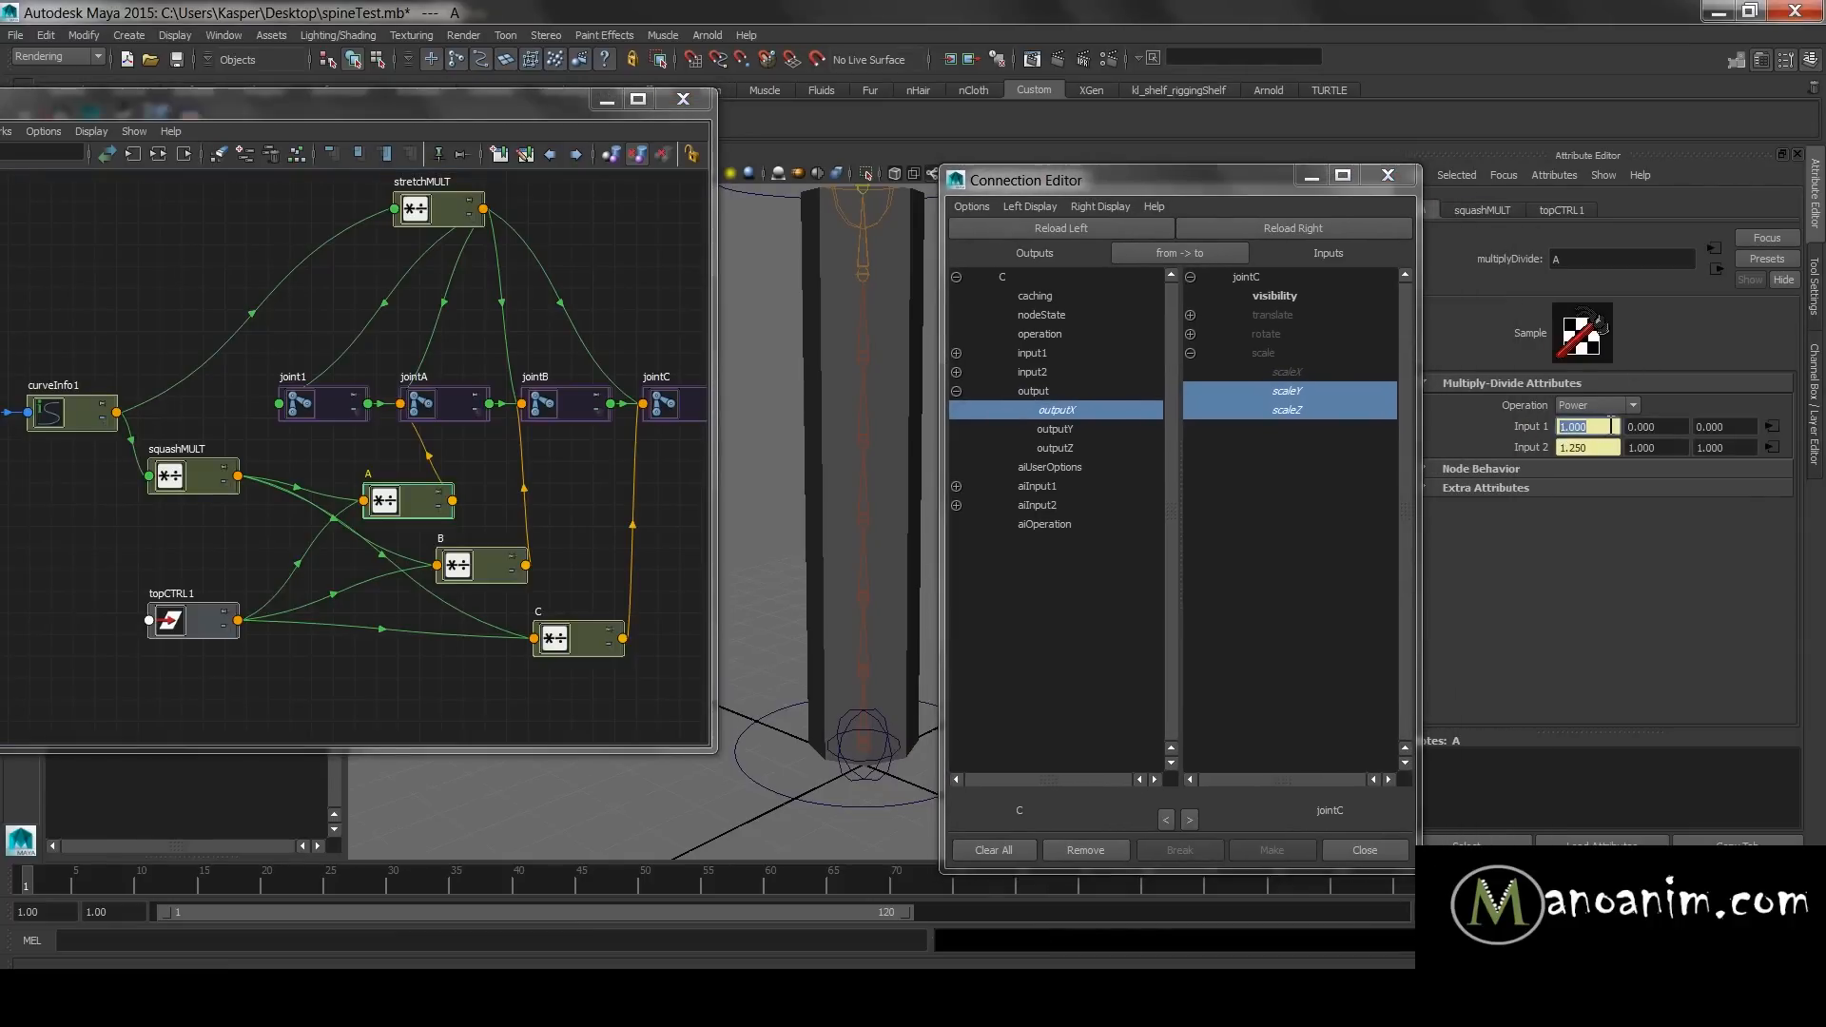
click(1602, 446)
click(1312, 181)
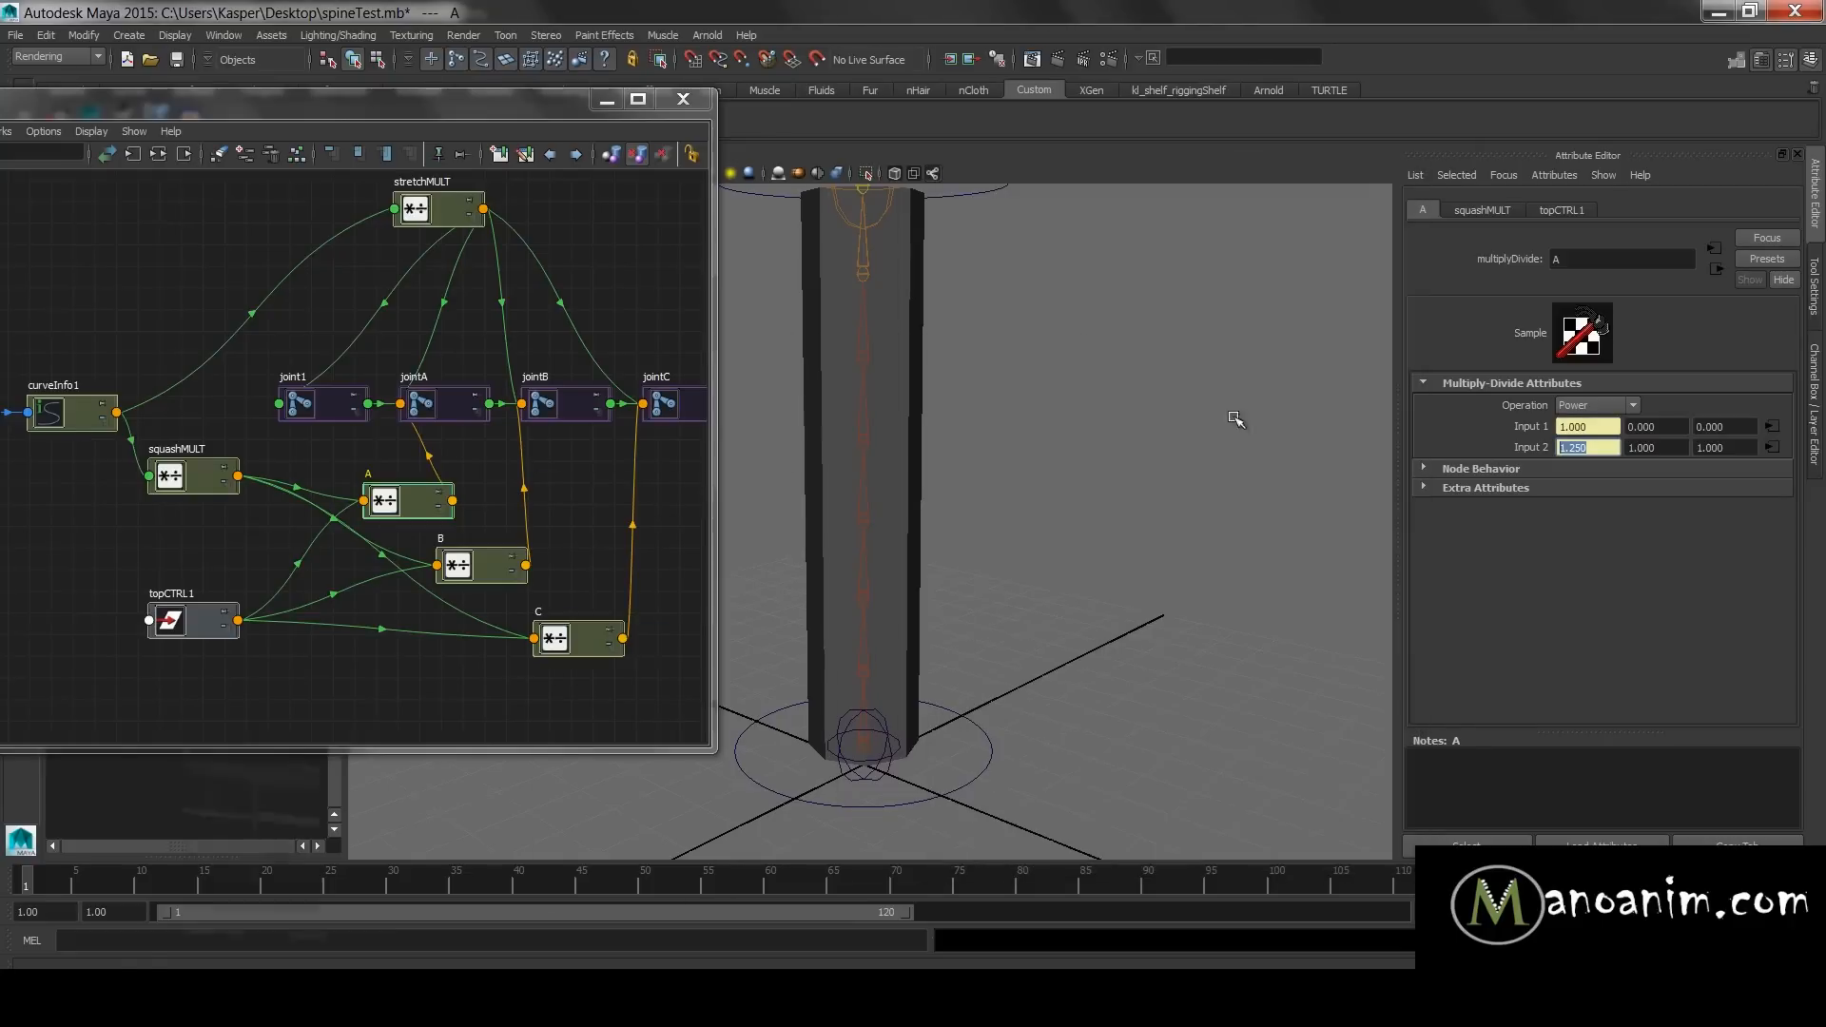
- Try lowering topCTRL1 to squash the spine and undo the moves
alt+right_drag(1234, 418, 1075, 345)
alt+middle_drag(1076, 344, 1154, 444)
drag(1020, 358, 1004, 390)
drag(903, 217, 858, 317)
key(ctrl+z)
key(ctrl+z)
key(ctrl+z)
key(ctrl+z)
key(ctrl+z)
key(ctrl+z)
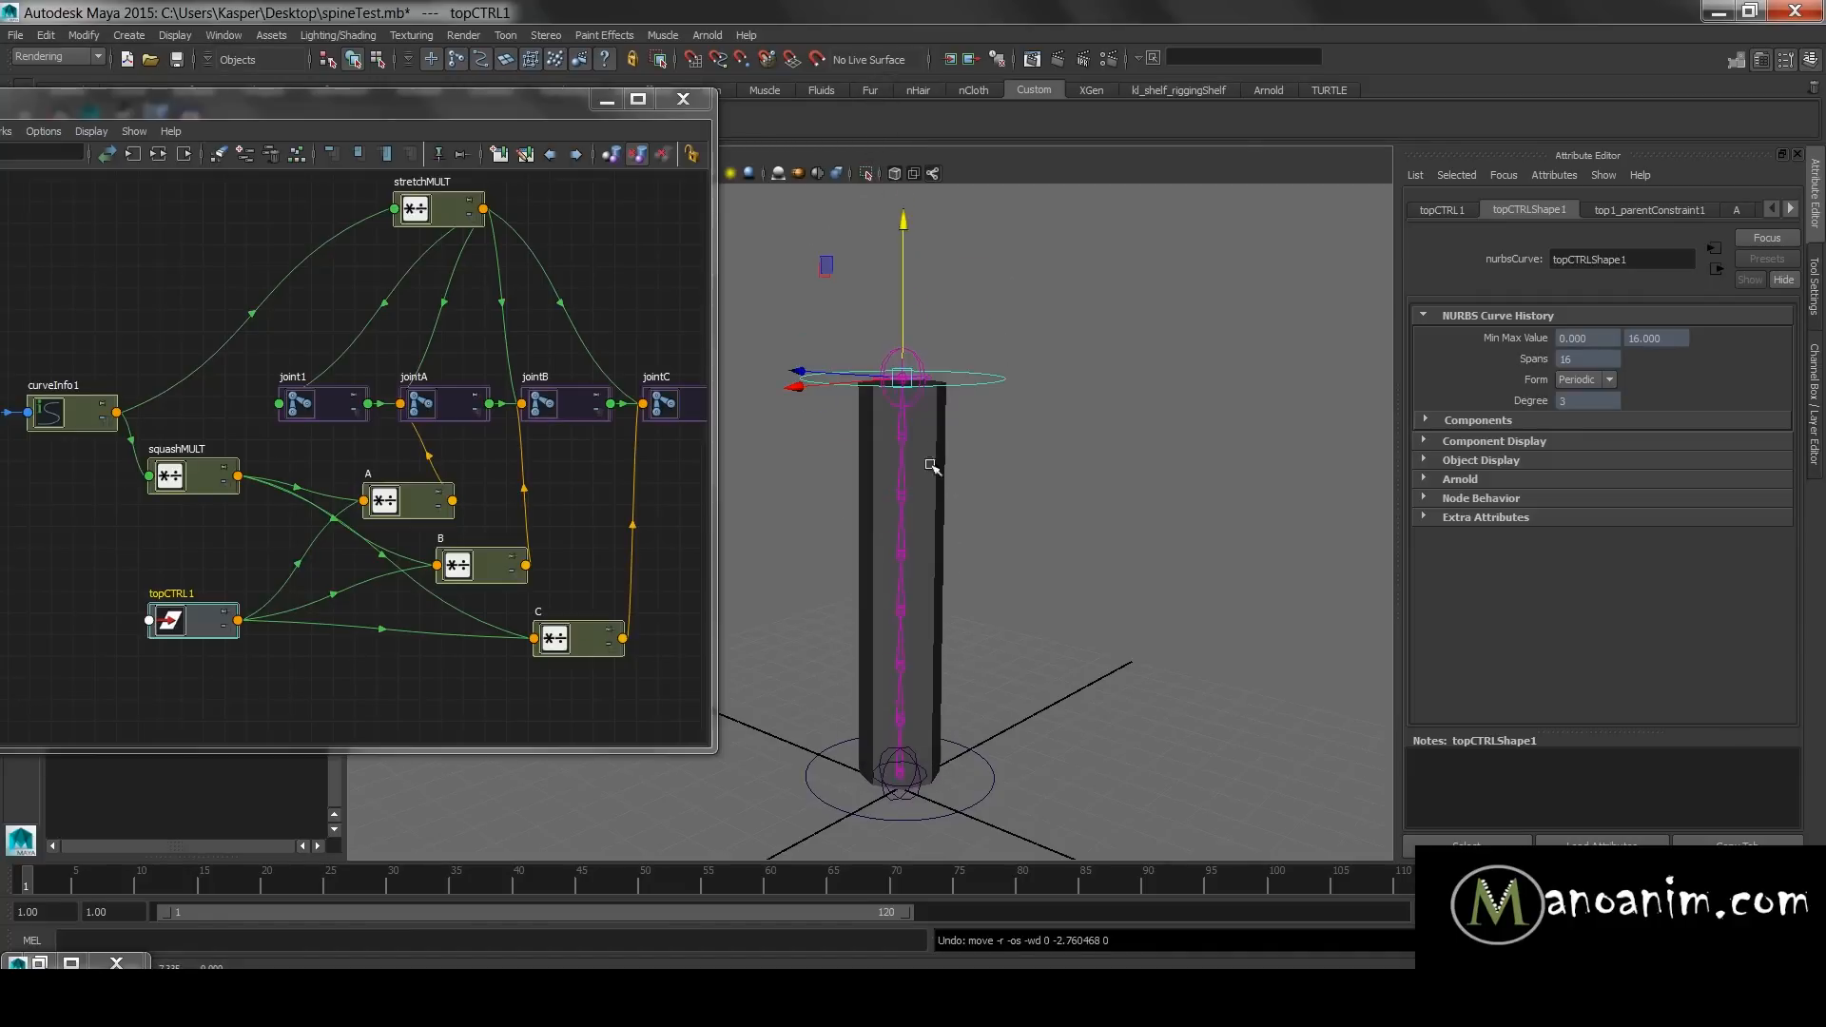
- Lower topCTRL1 by about 2.145 units to squash the spine and show its channel values
alt+middle_drag(1068, 485, 1136, 370)
alt+right_drag(1136, 371, 1137, 440)
alt+middle_drag(1137, 440, 1100, 568)
key(w)
drag(954, 226, 947, 350)
key(ctrl+a)
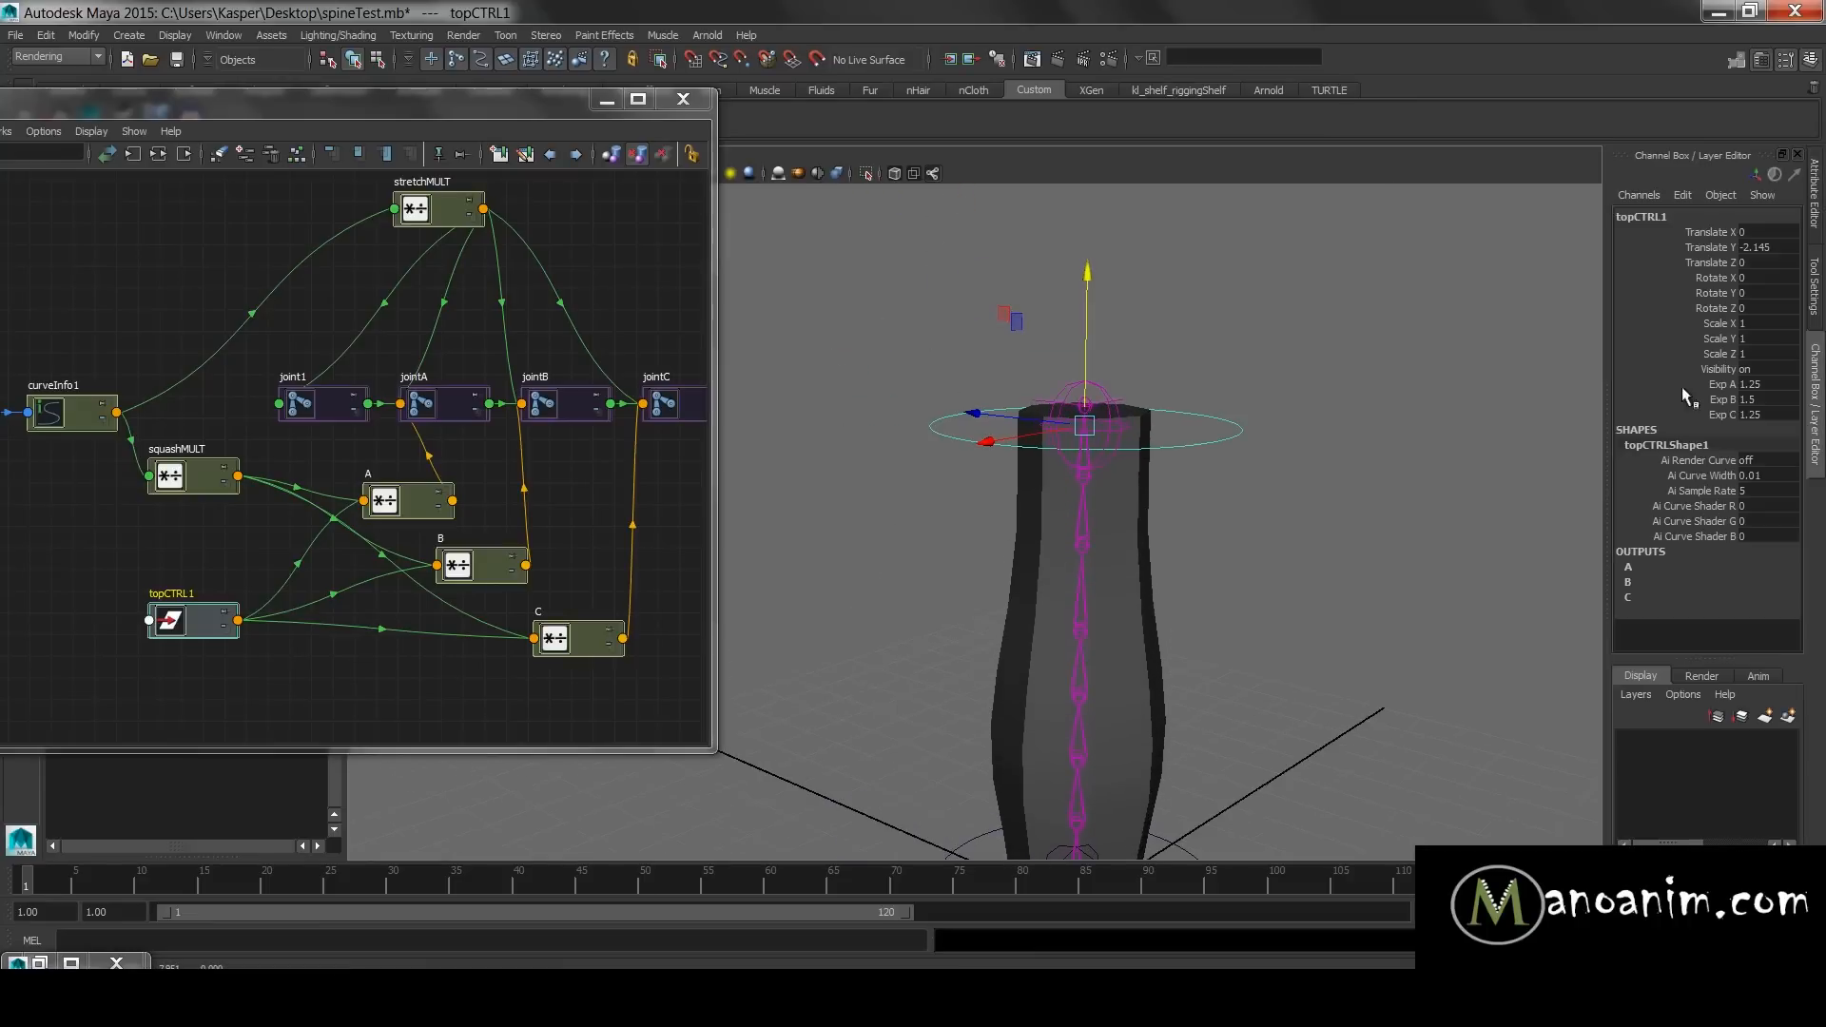
- Set topCTRL1's Exp B to about 3.2, Exp A to about 0.97 and Exp C to about 3.13
click(1721, 399)
alt+drag(1206, 423, 1262, 369)
middle_drag(1298, 411, 1095, 438)
click(1721, 385)
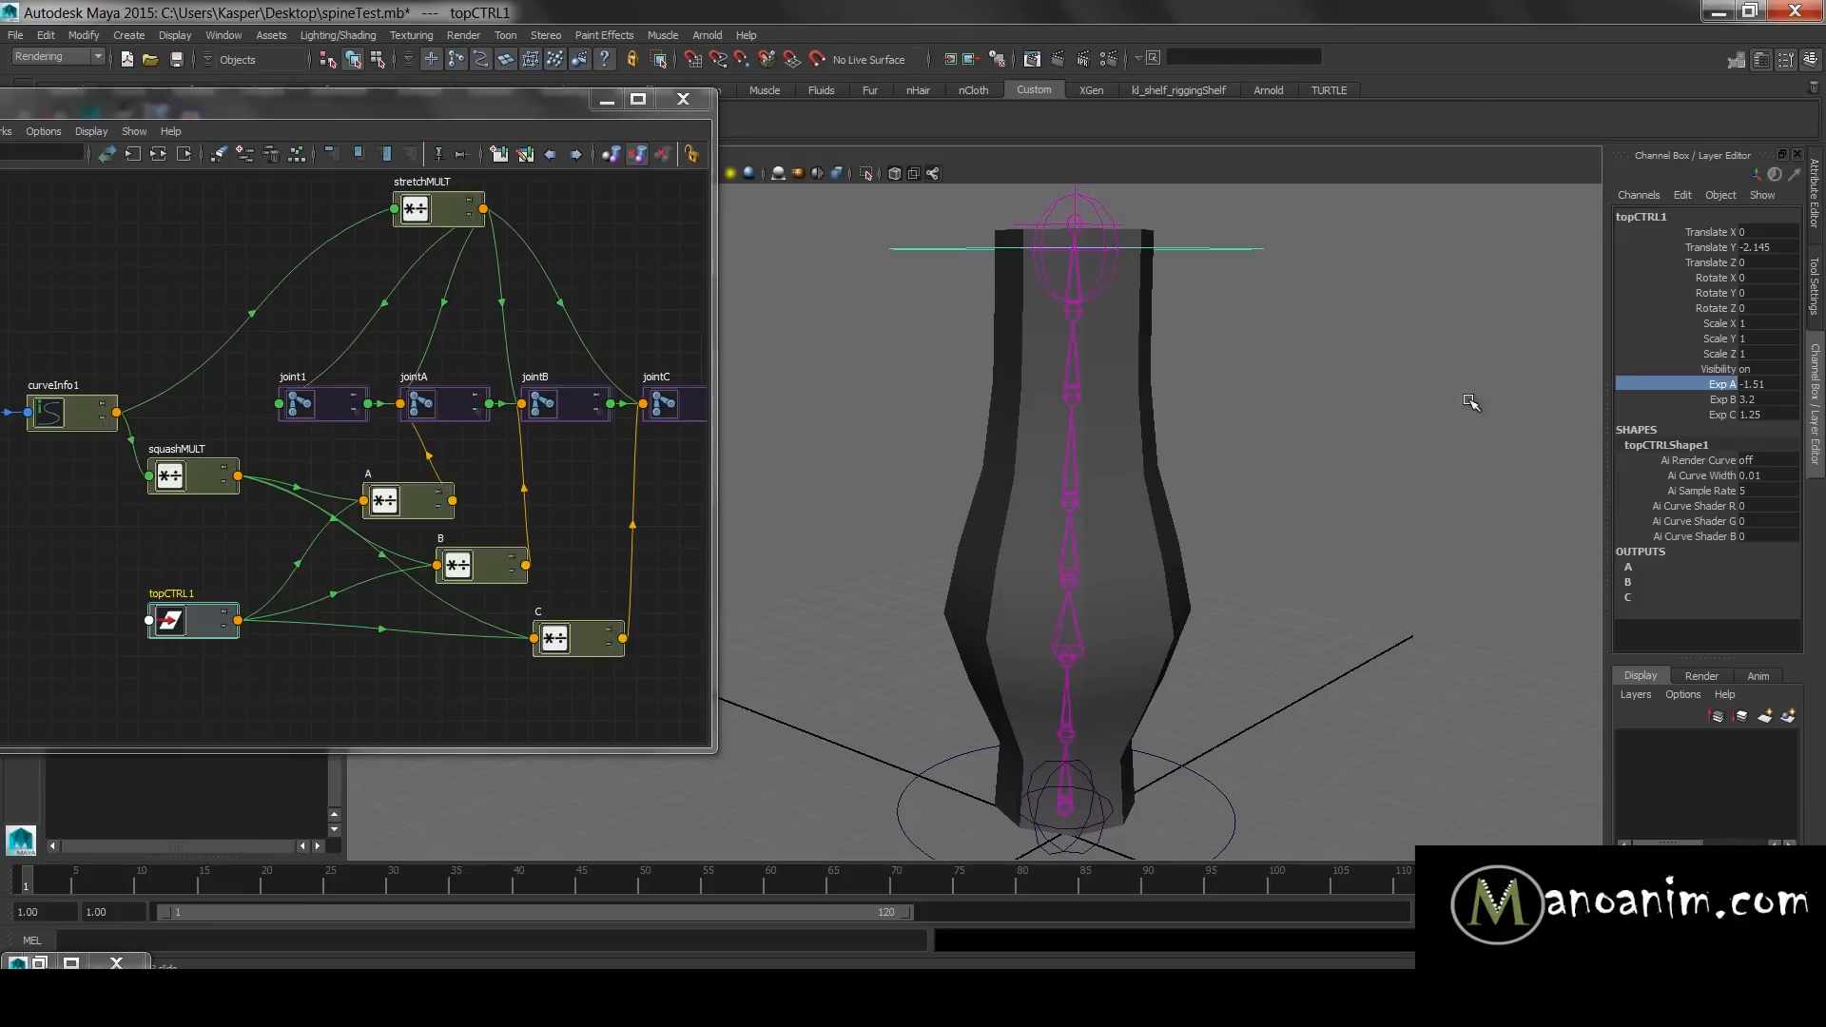
mouse_move(1381, 408)
middle_down()
mouse_move(1300, 428)
mouse_move(1395, 420)
middle_up()
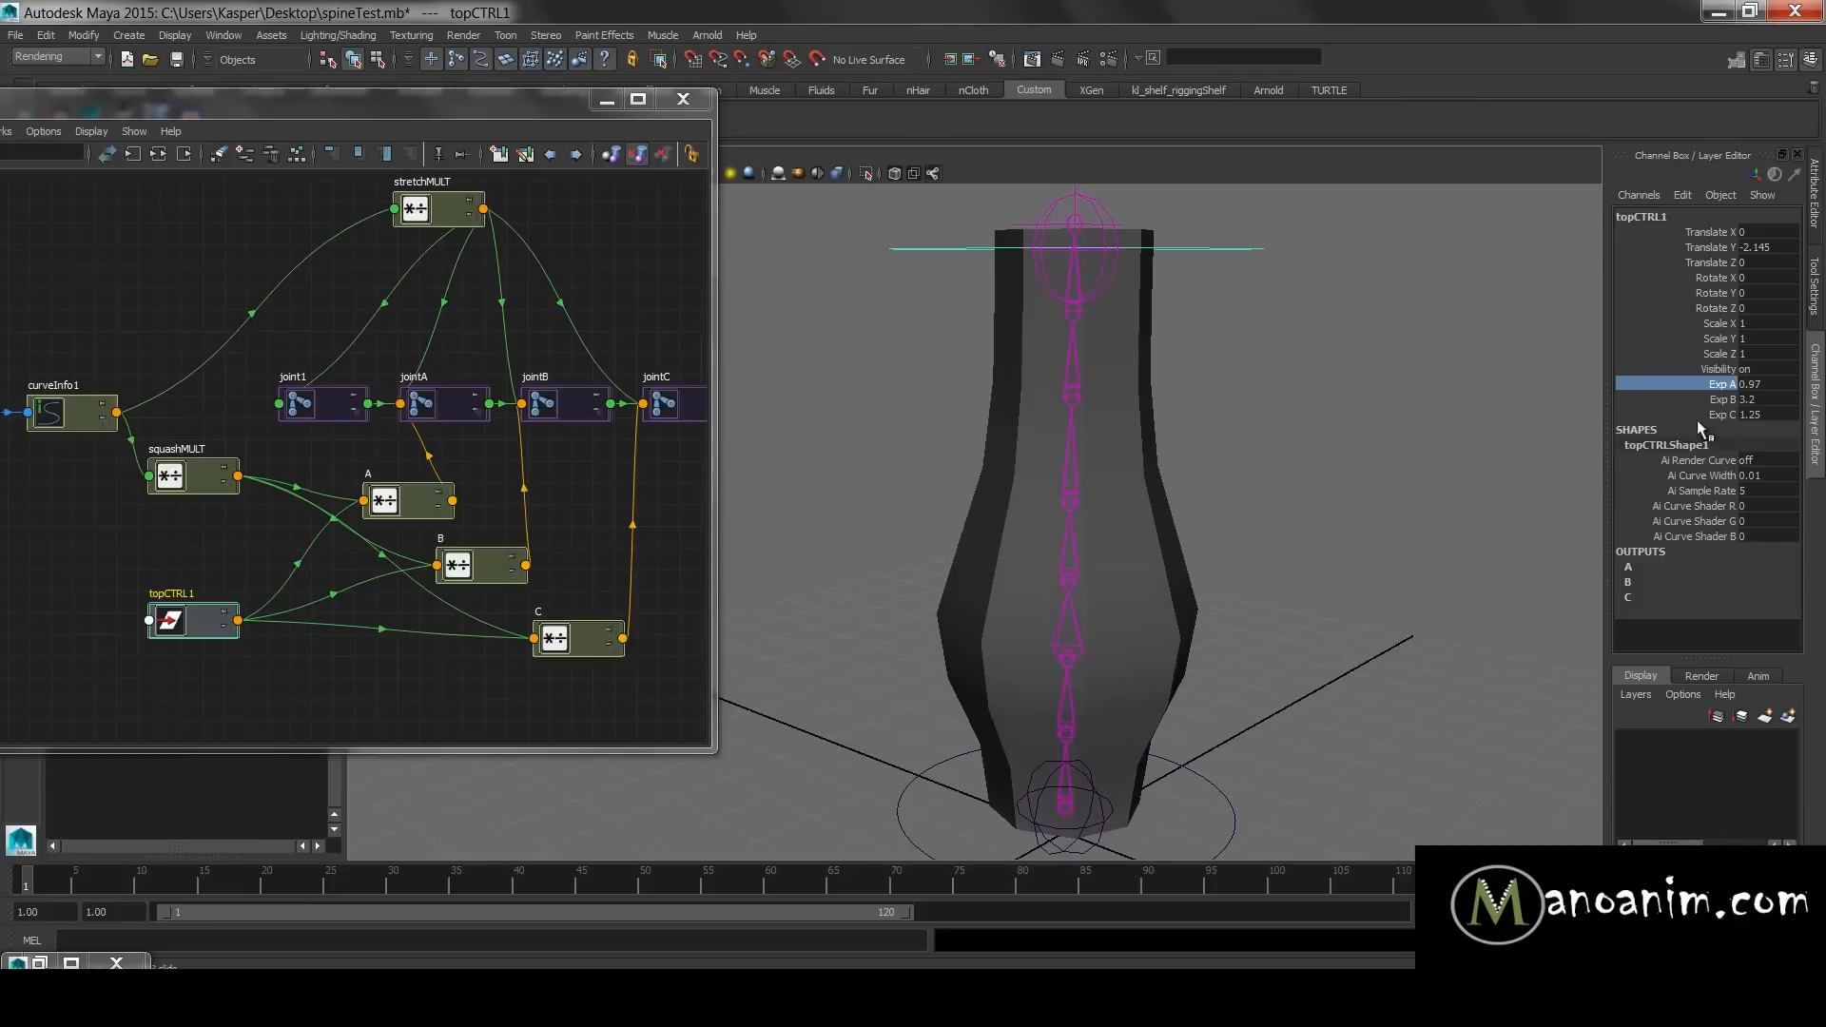
click(1708, 417)
middle_drag(1176, 471, 1325, 499)
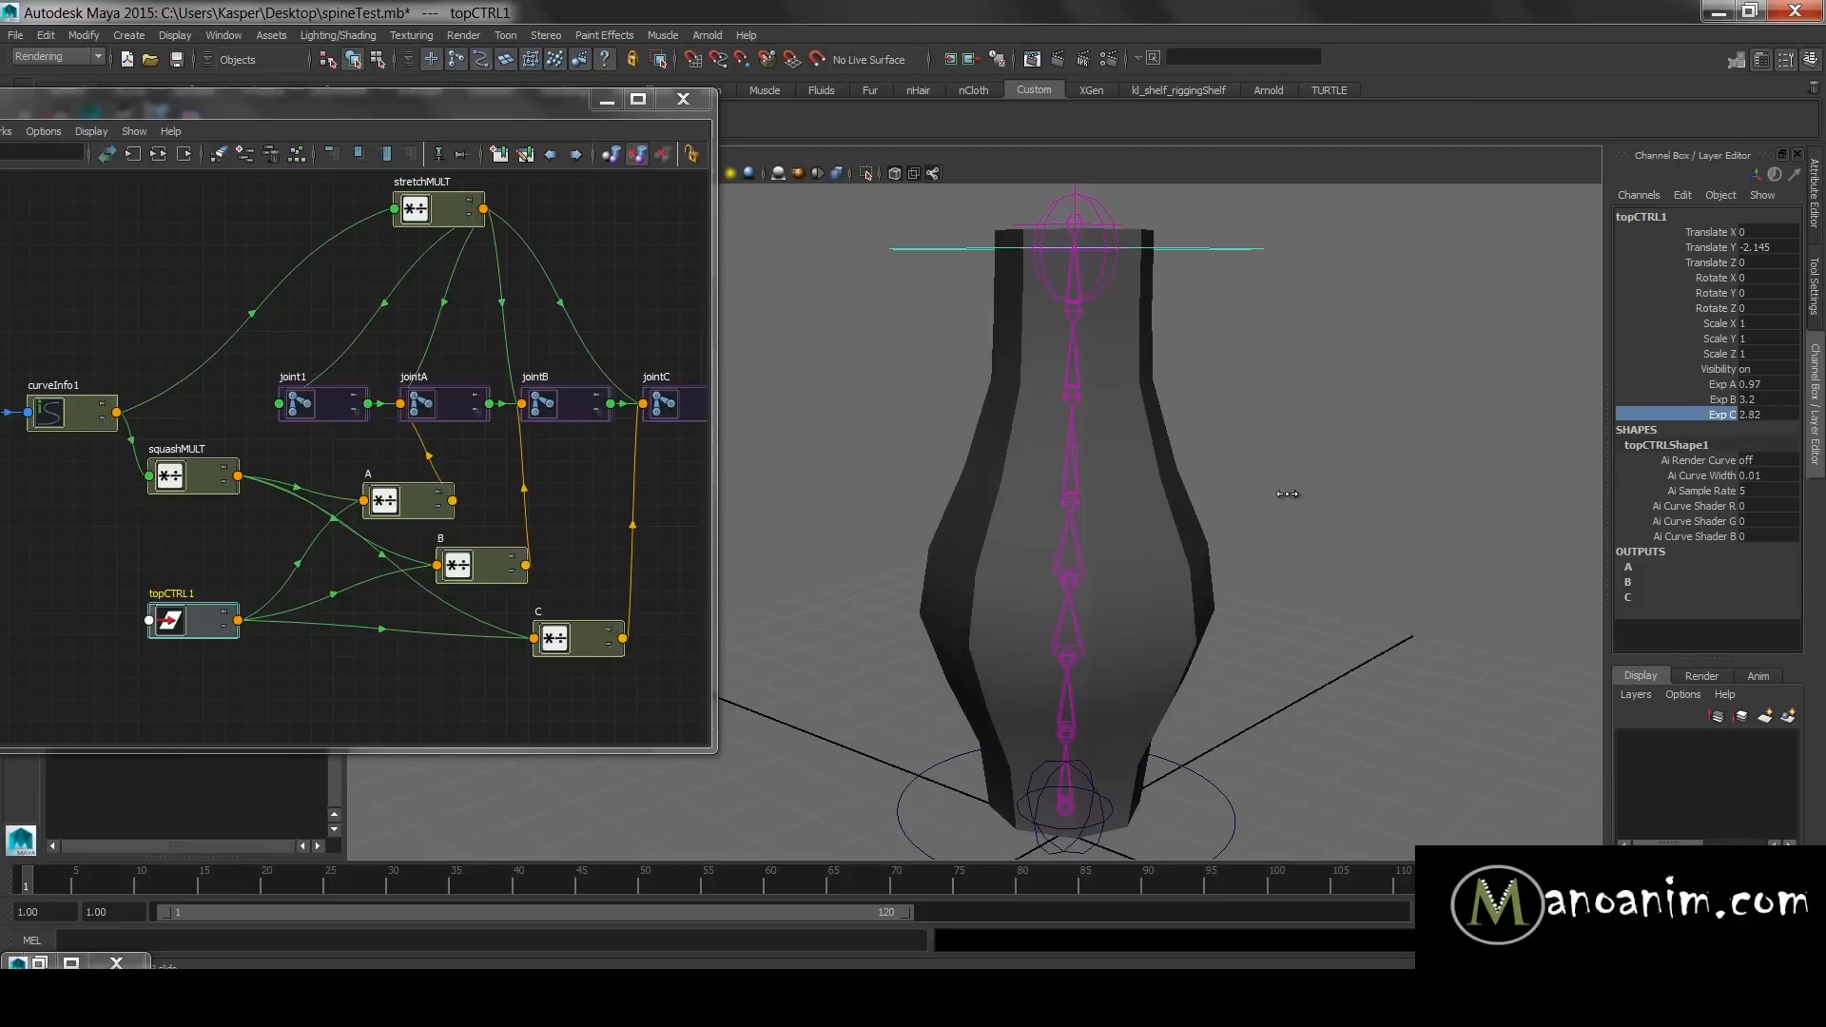
- Set topCTRL1's Exp A to about 0.83, Exp B to 0.5 and Exp C to about 2.37, and deselect it
click(1717, 384)
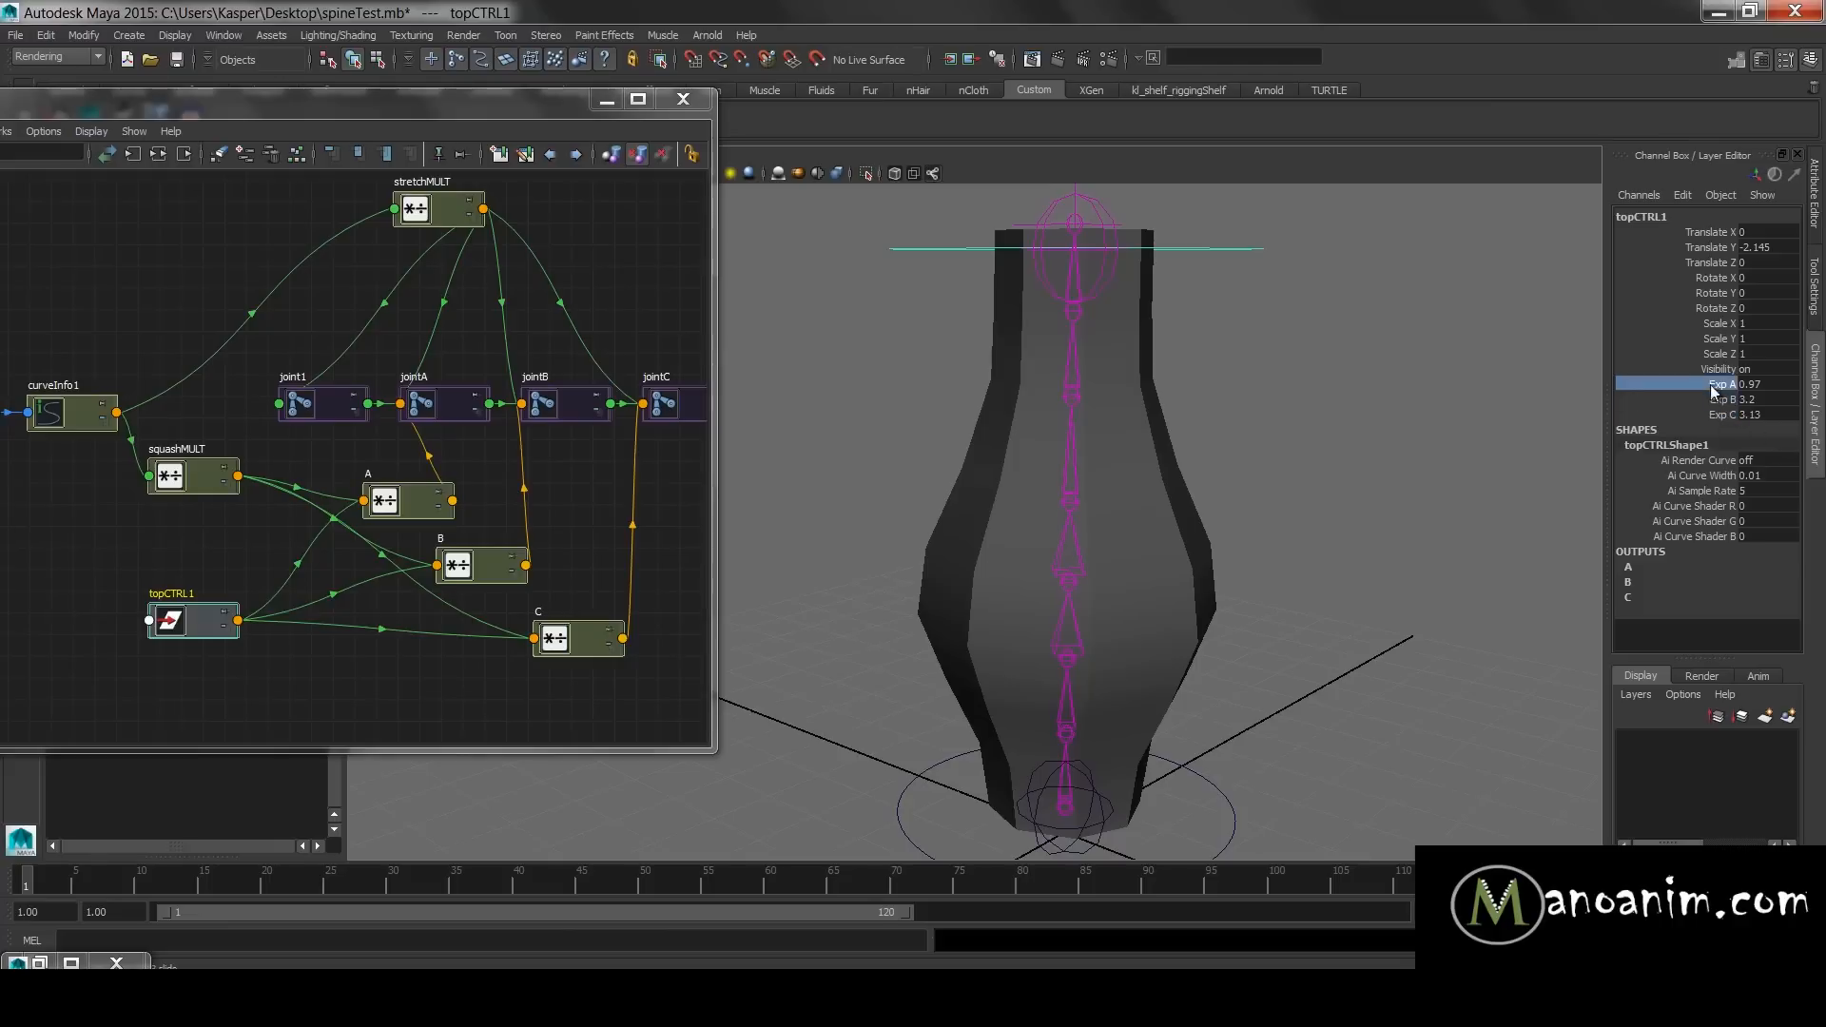
middle_drag(1324, 403, 1069, 507)
click(1718, 400)
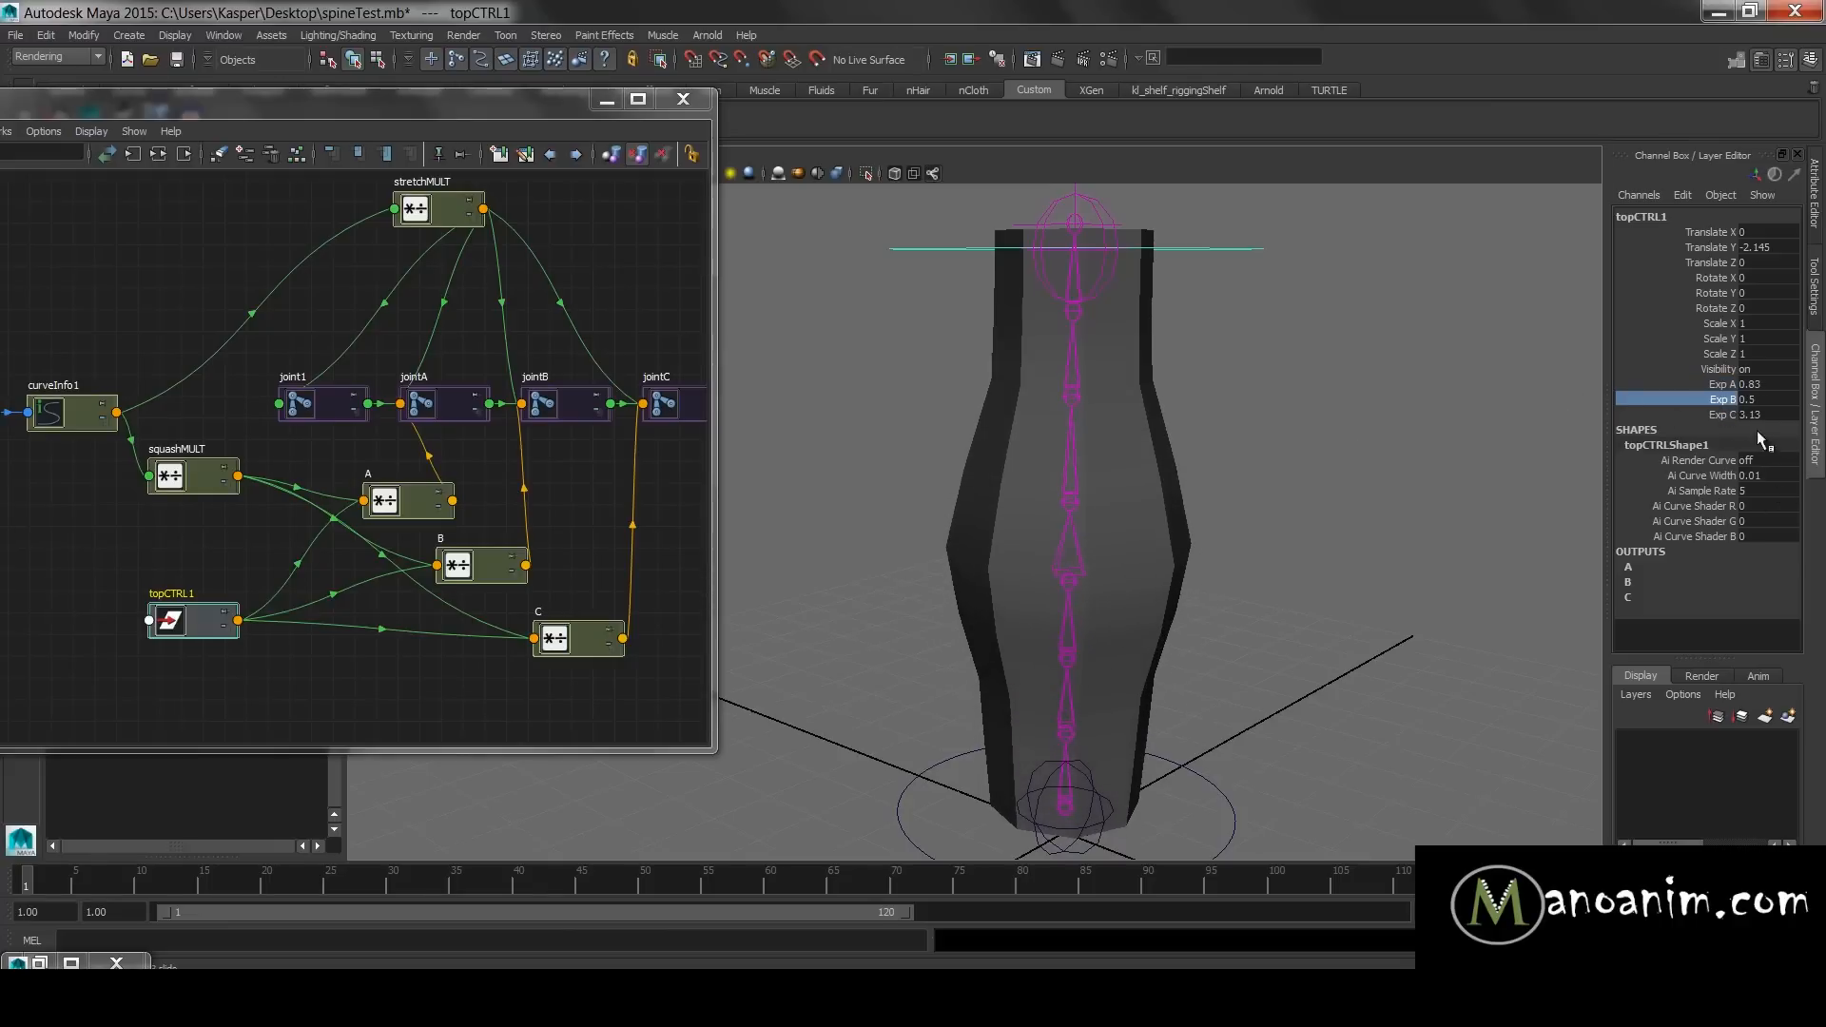
click(1718, 415)
middle_drag(1351, 433, 1284, 461)
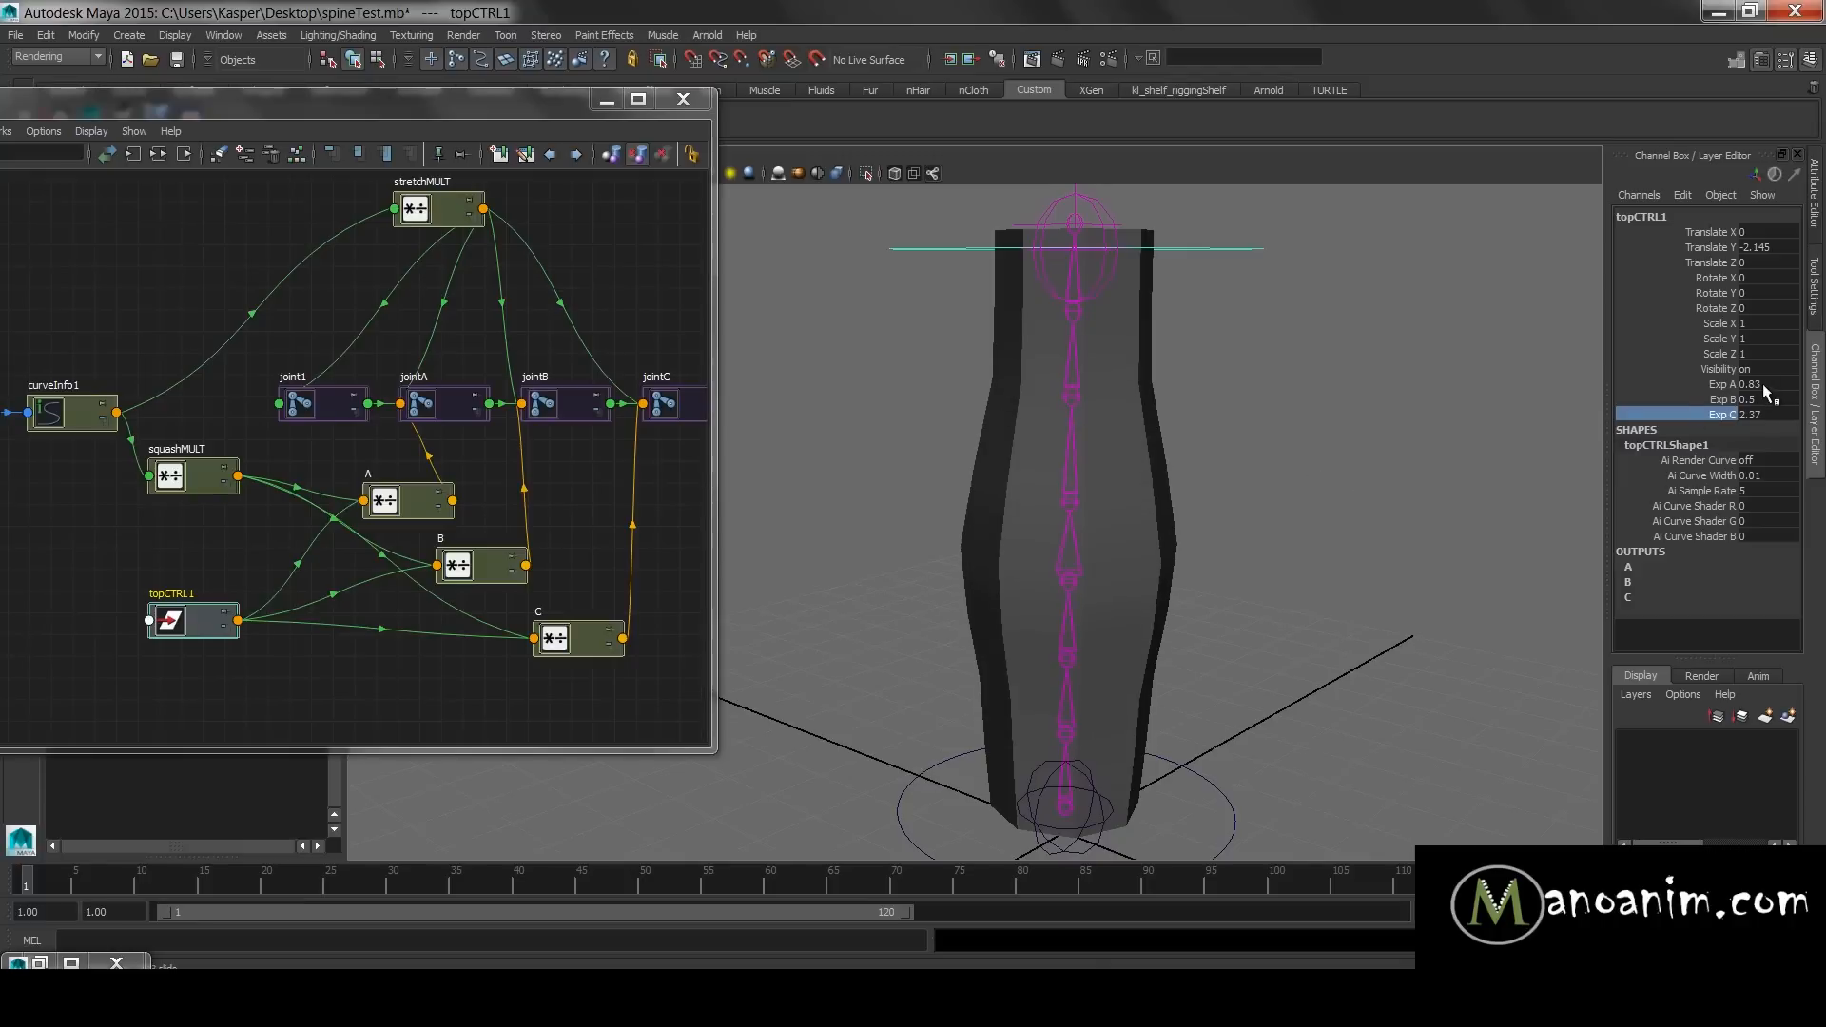
click(1415, 454)
scroll(1236, 456, down, 3)
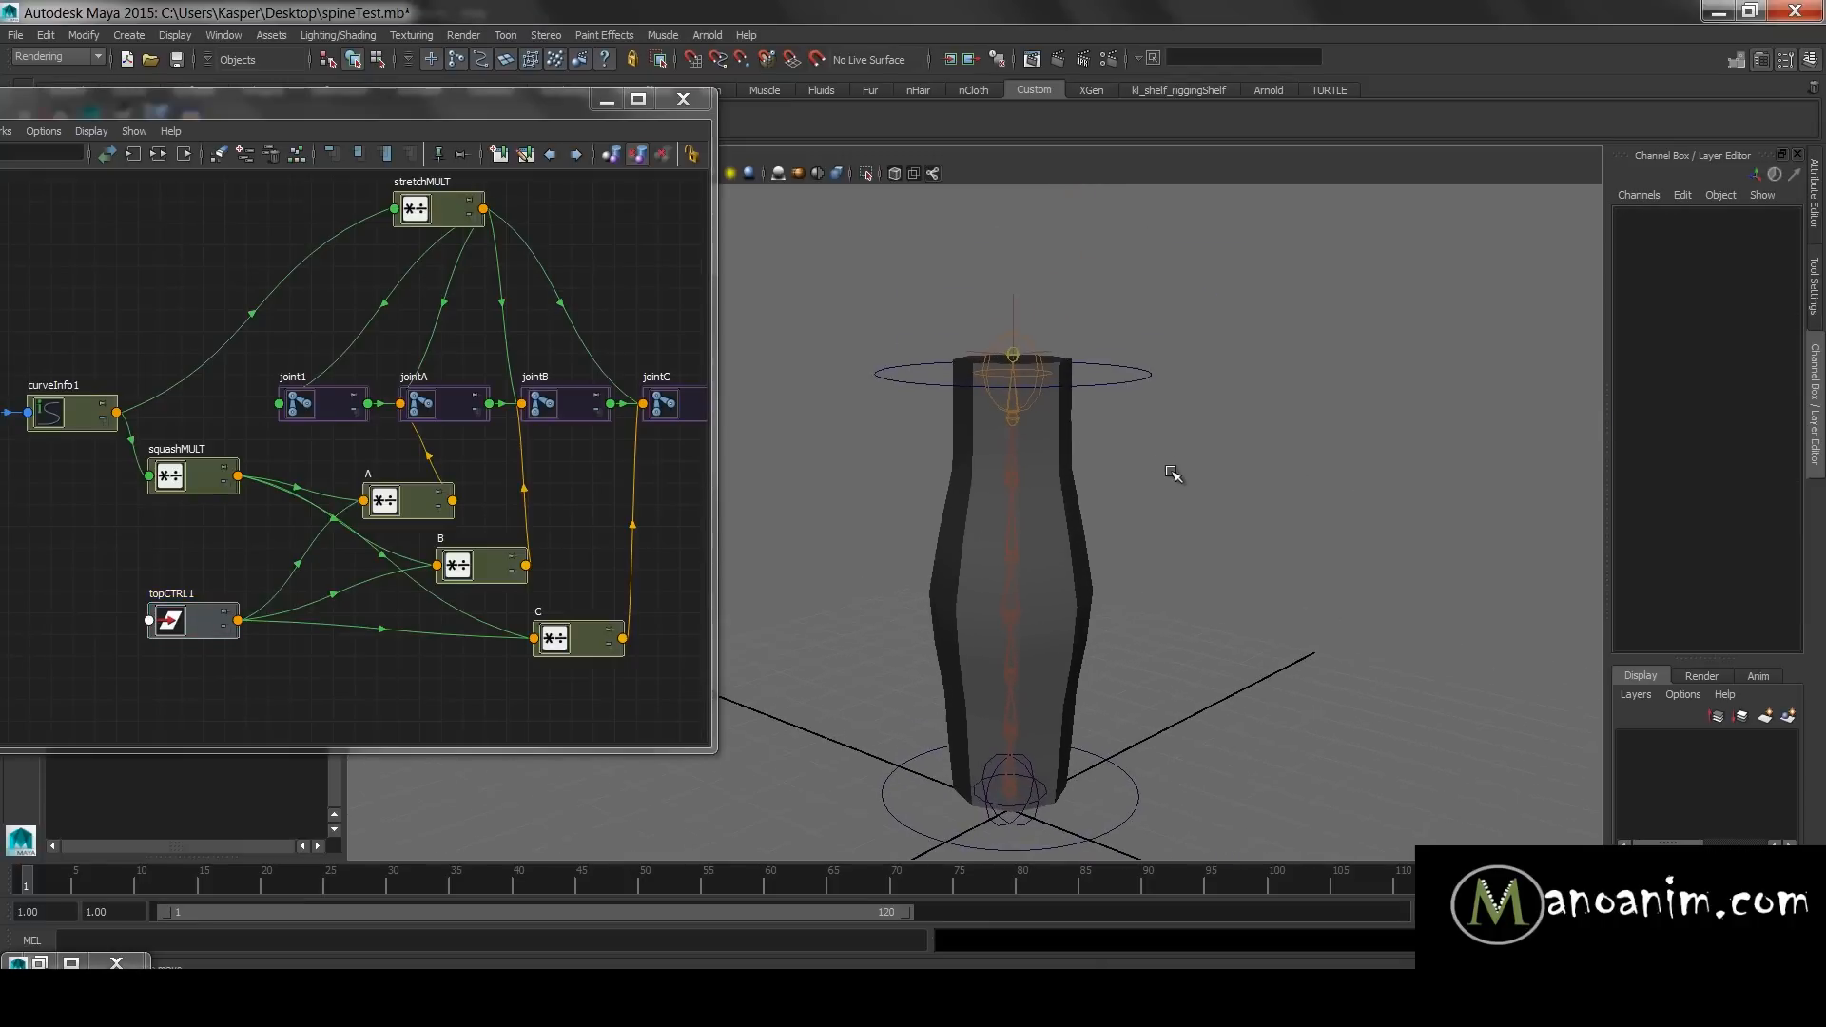
- Rearrange the node graph by moving A, squashMULT and the row of joint nodes farther apart
drag(406, 498, 377, 495)
click(466, 492)
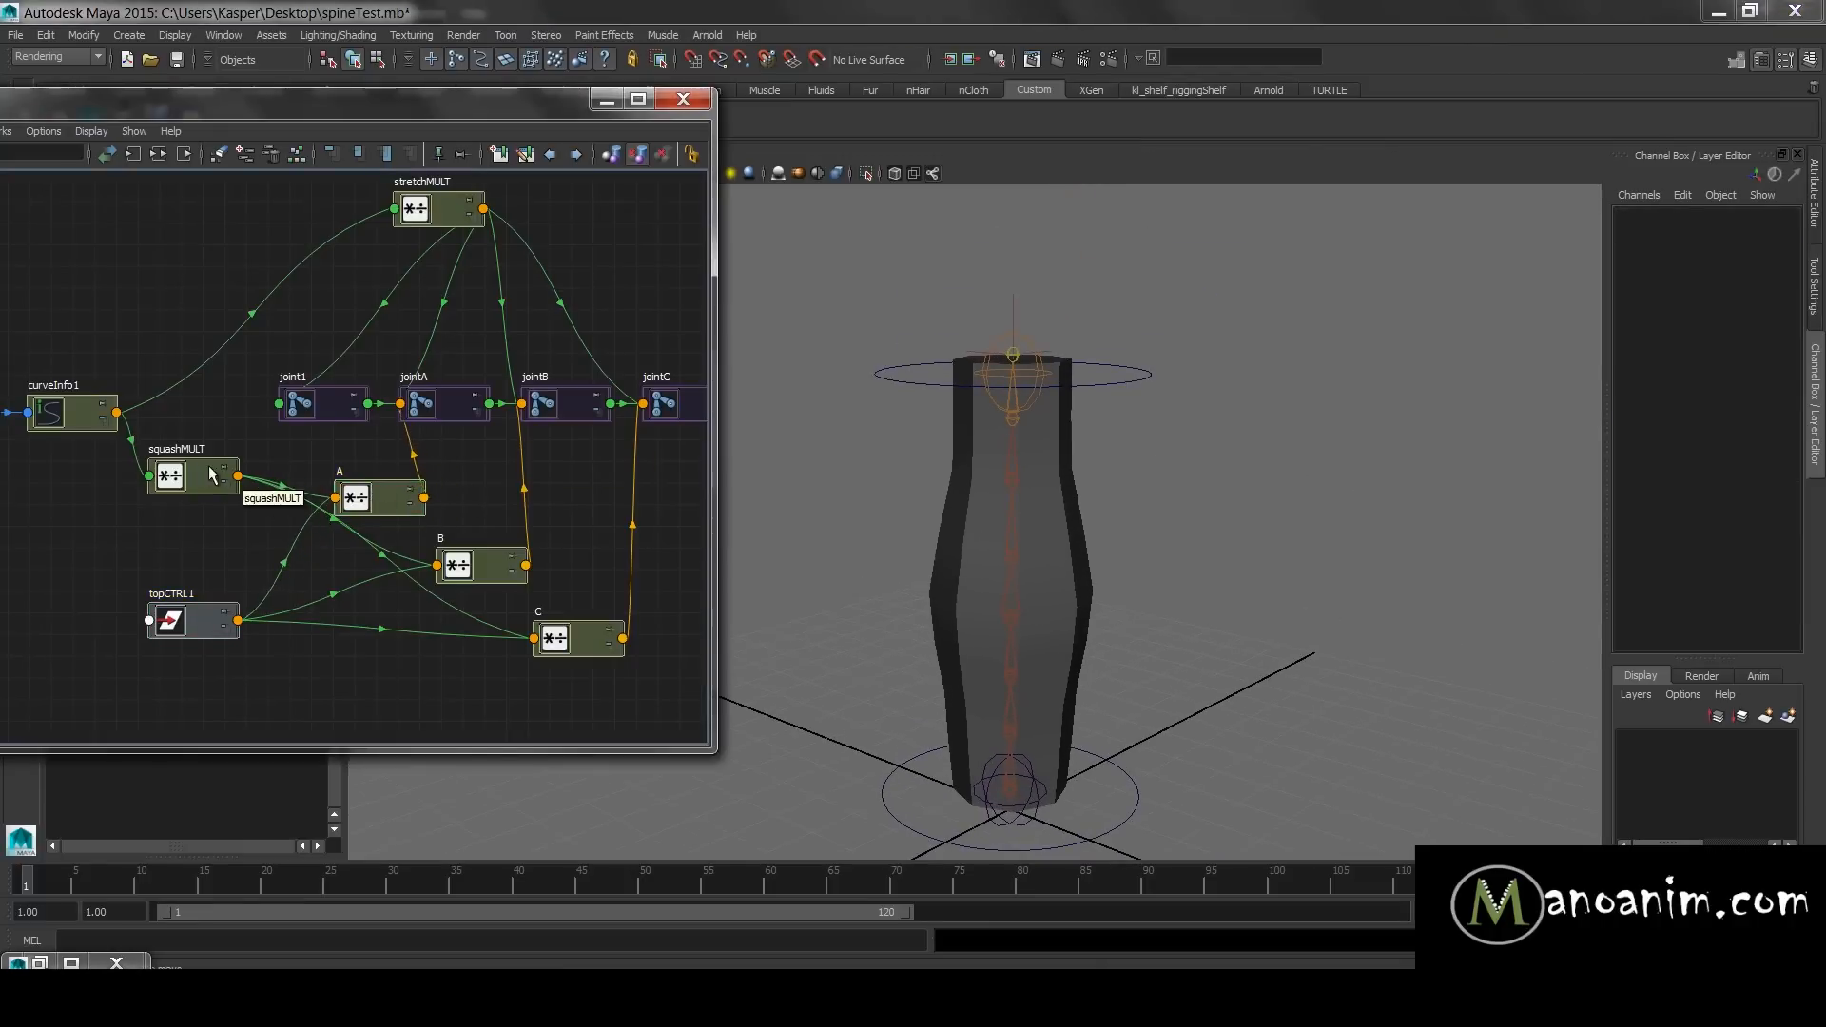
drag(200, 468, 183, 504)
click(415, 539)
drag(228, 437, 627, 388)
click(646, 276)
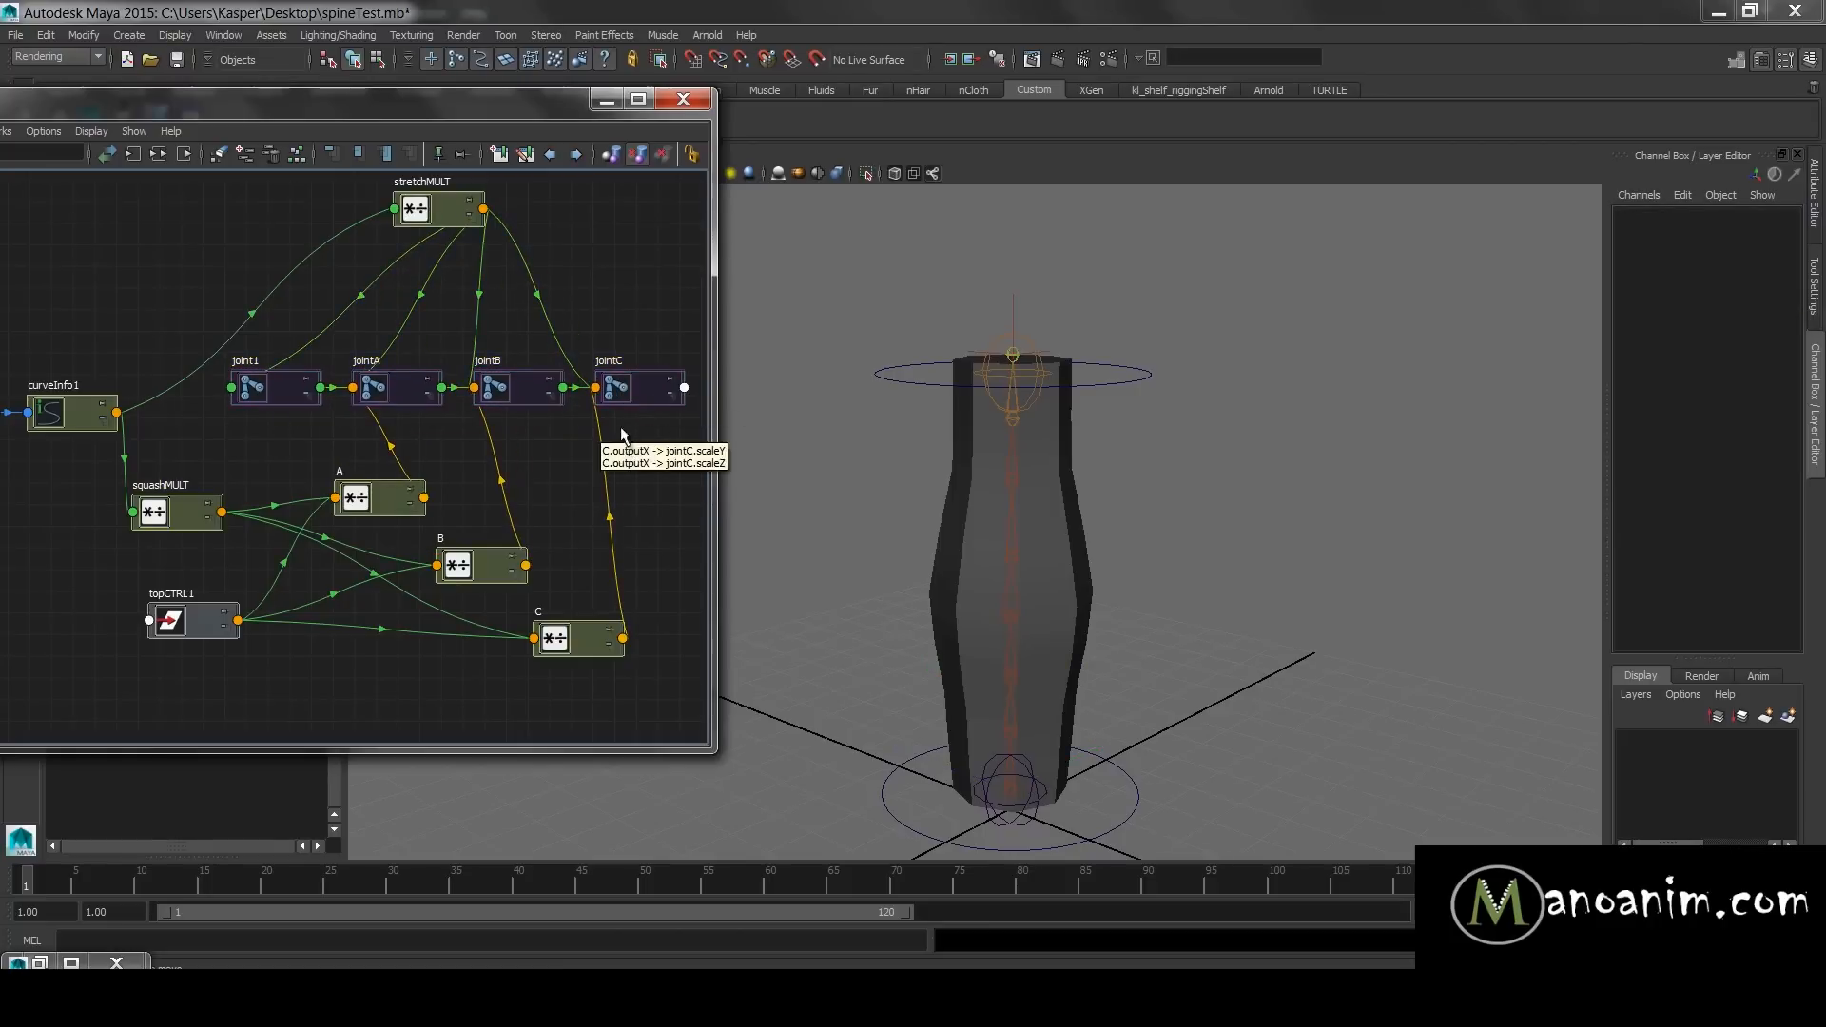
alt+middle_drag(621, 431, 521, 463)
- Select topCTRL1, look over the squashed spine, and set its Translate Y to 0
drag(1149, 354, 1128, 433)
alt+right_drag(1217, 492, 1219, 476)
alt+middle_drag(1220, 476, 1250, 473)
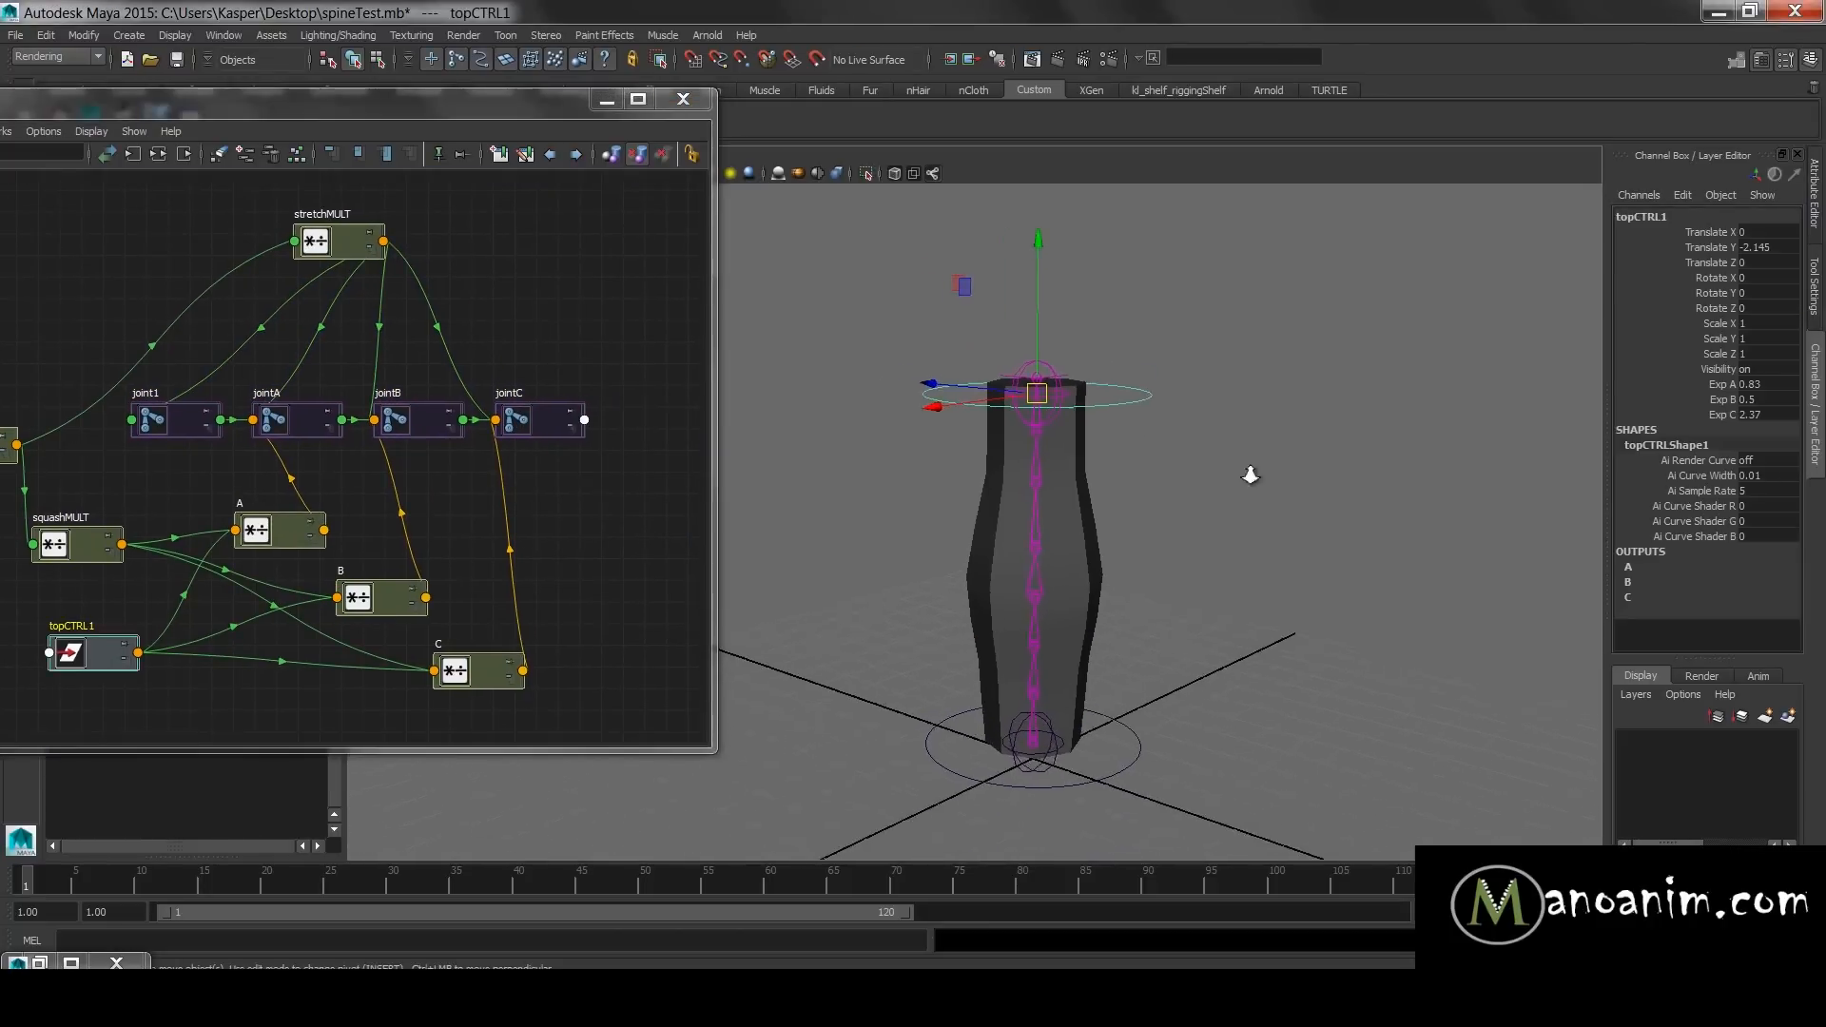
alt+right_drag(1252, 473, 1320, 517)
alt+drag(1180, 445, 1202, 531)
click(1159, 753)
click(1187, 290)
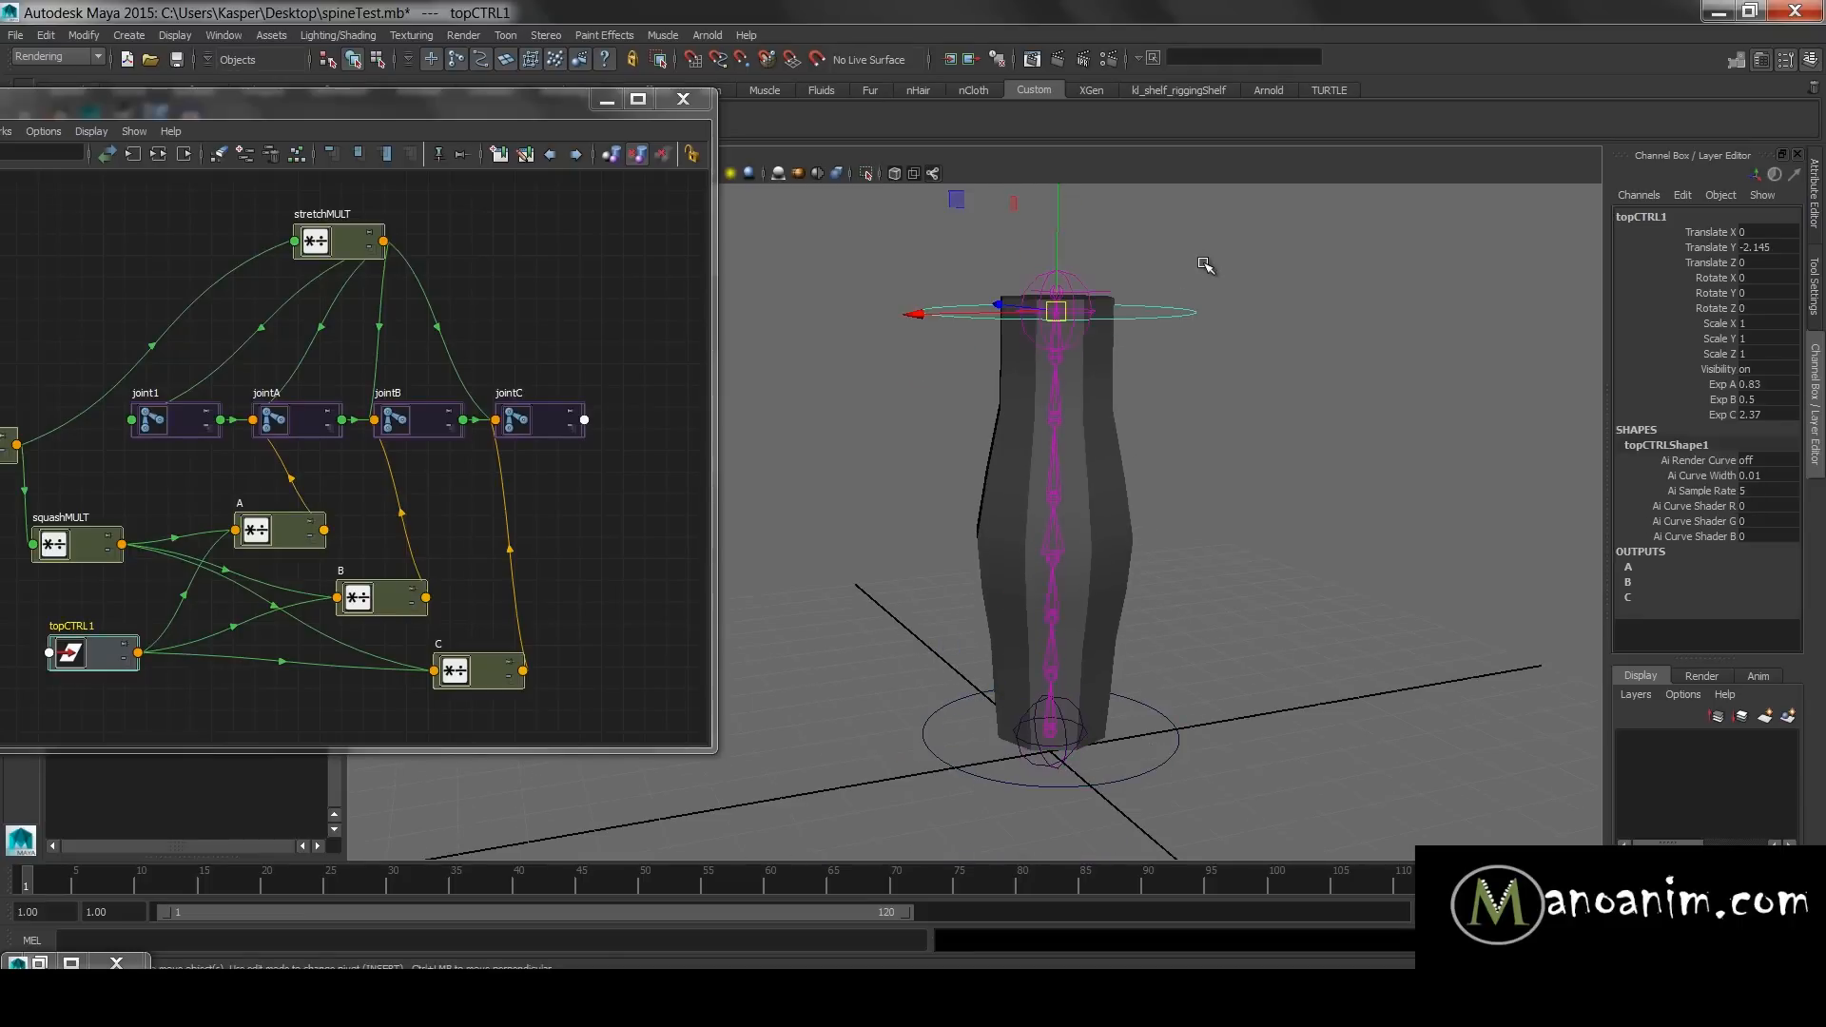
click(1759, 246)
text(0)
key(Return)
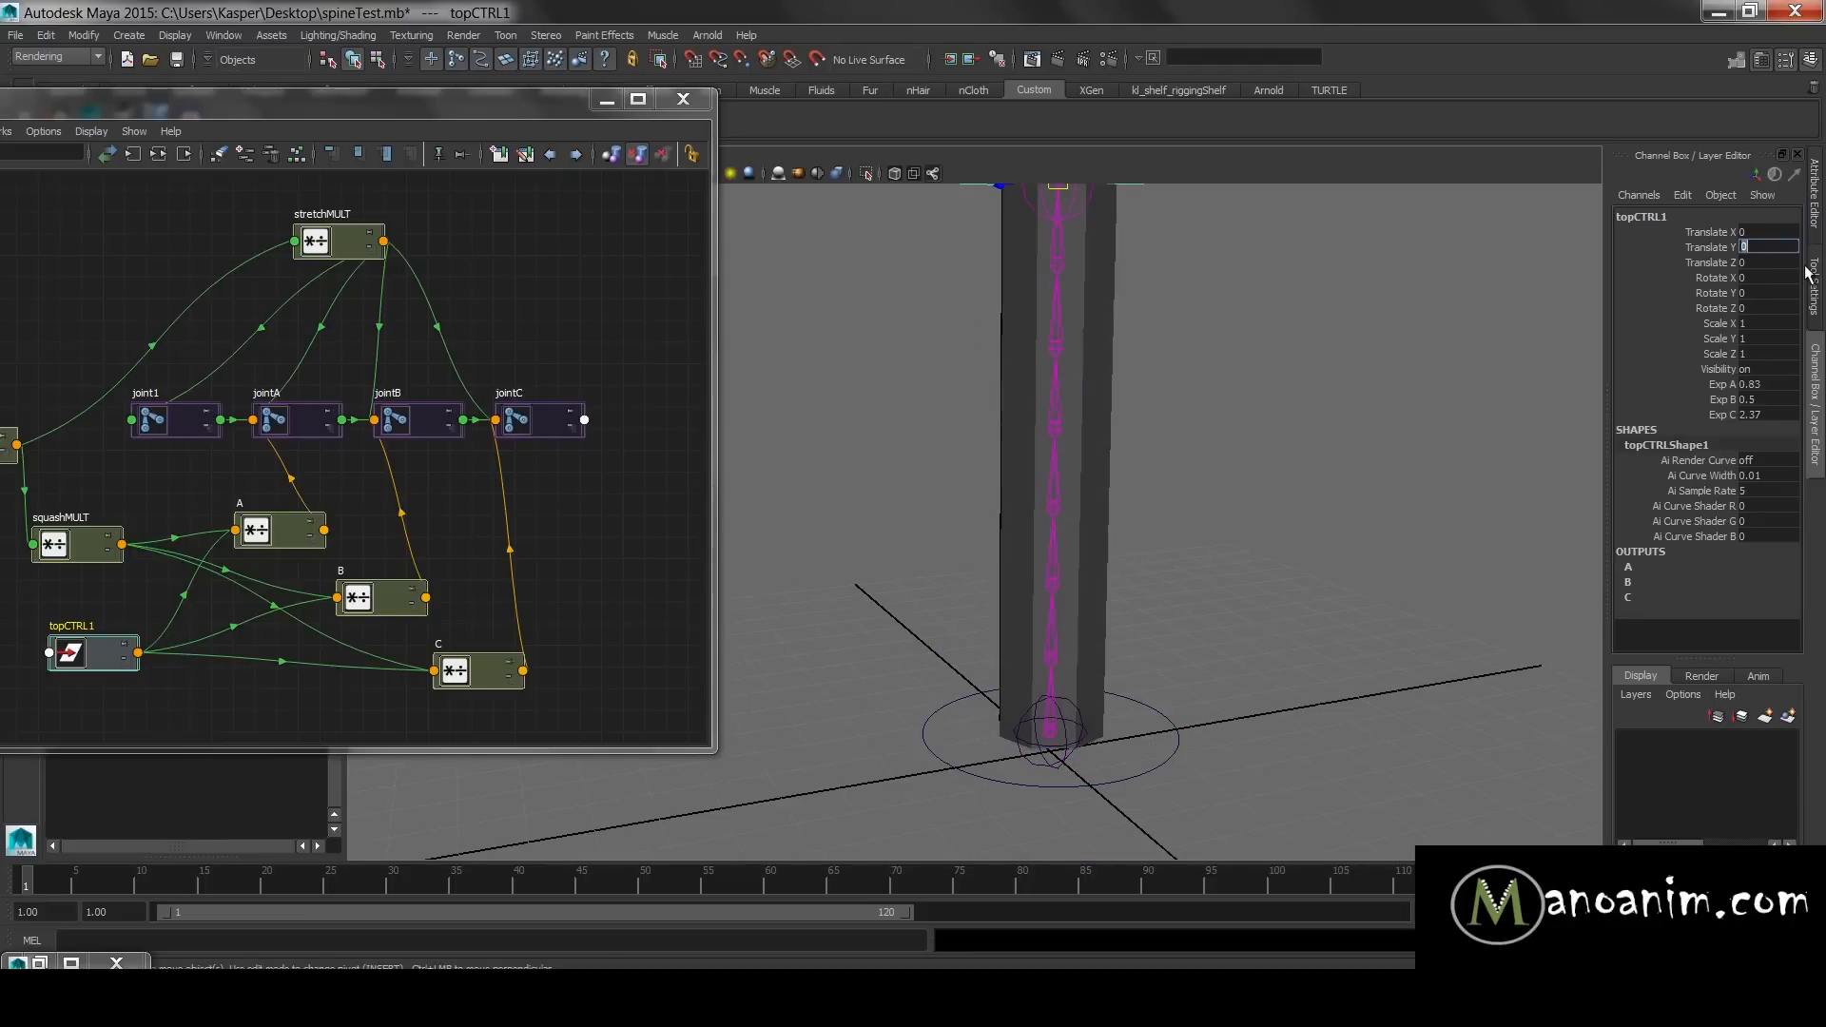
- Look over the straightened spine from other angles and reselect topCTRL1
click(1315, 395)
alt+drag(1315, 394, 1110, 408)
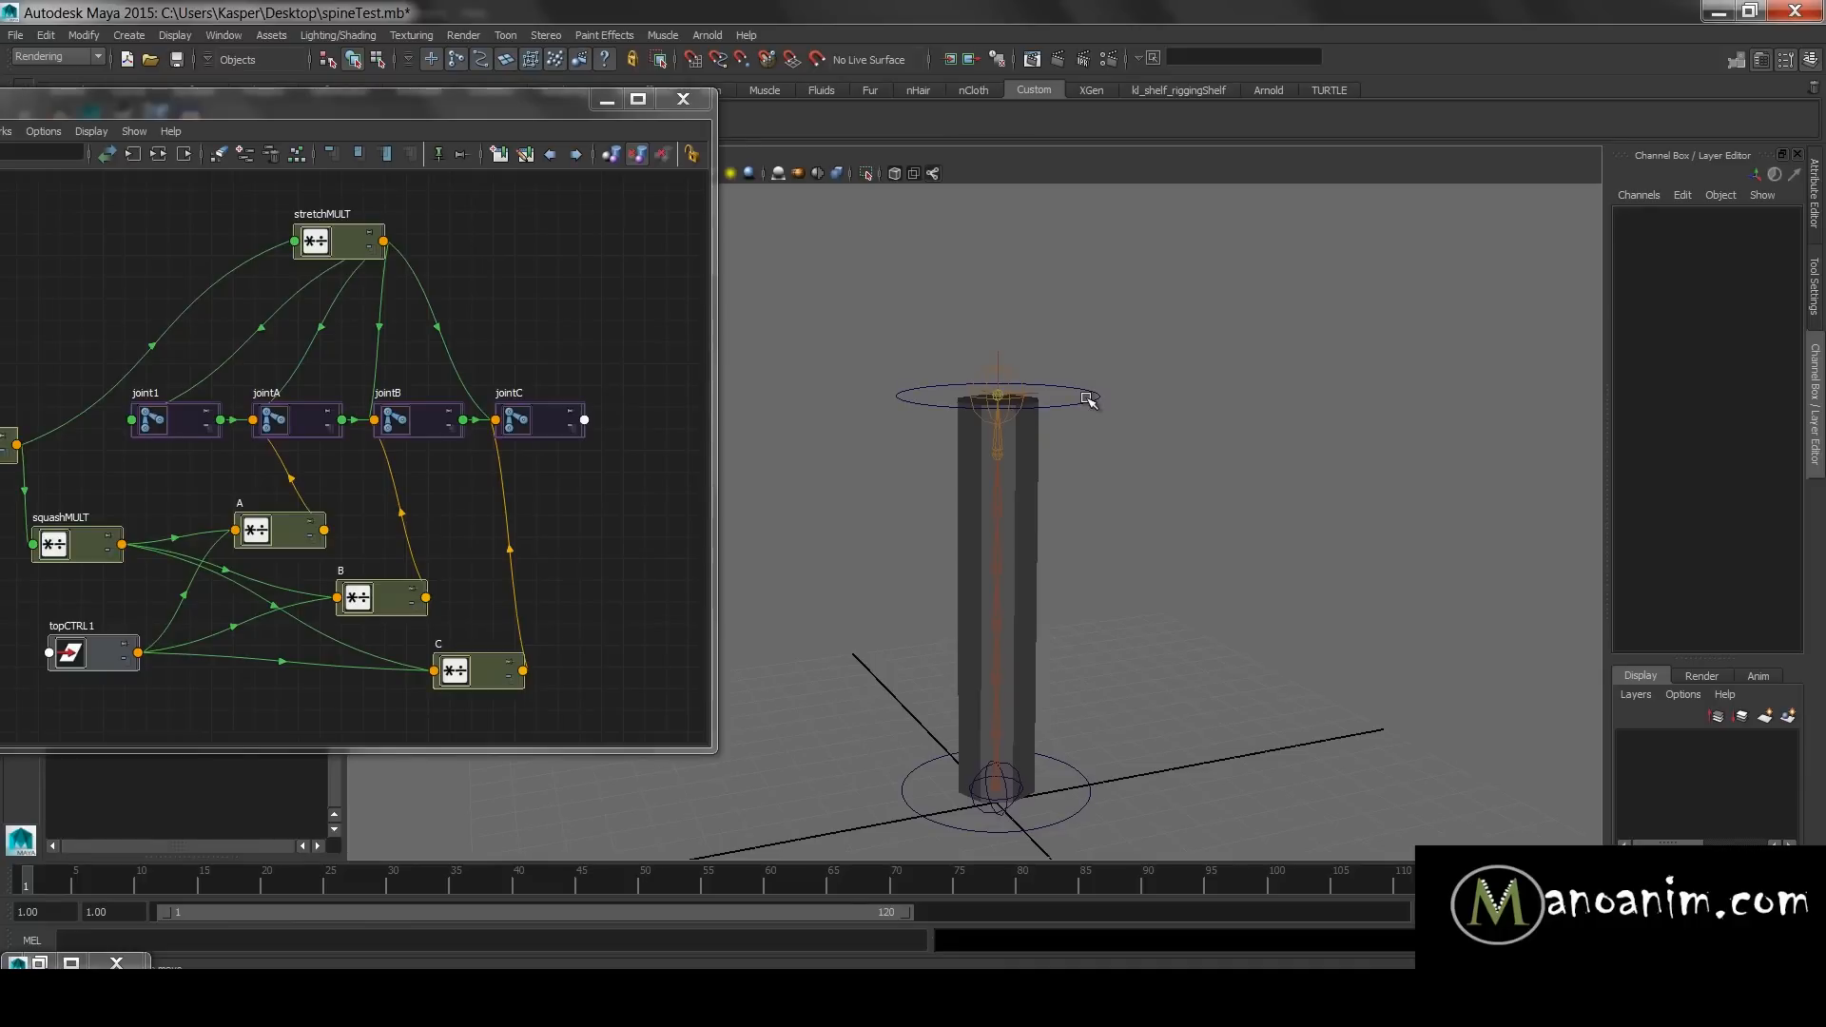
click(1091, 395)
alt+drag(1120, 466, 1187, 495)
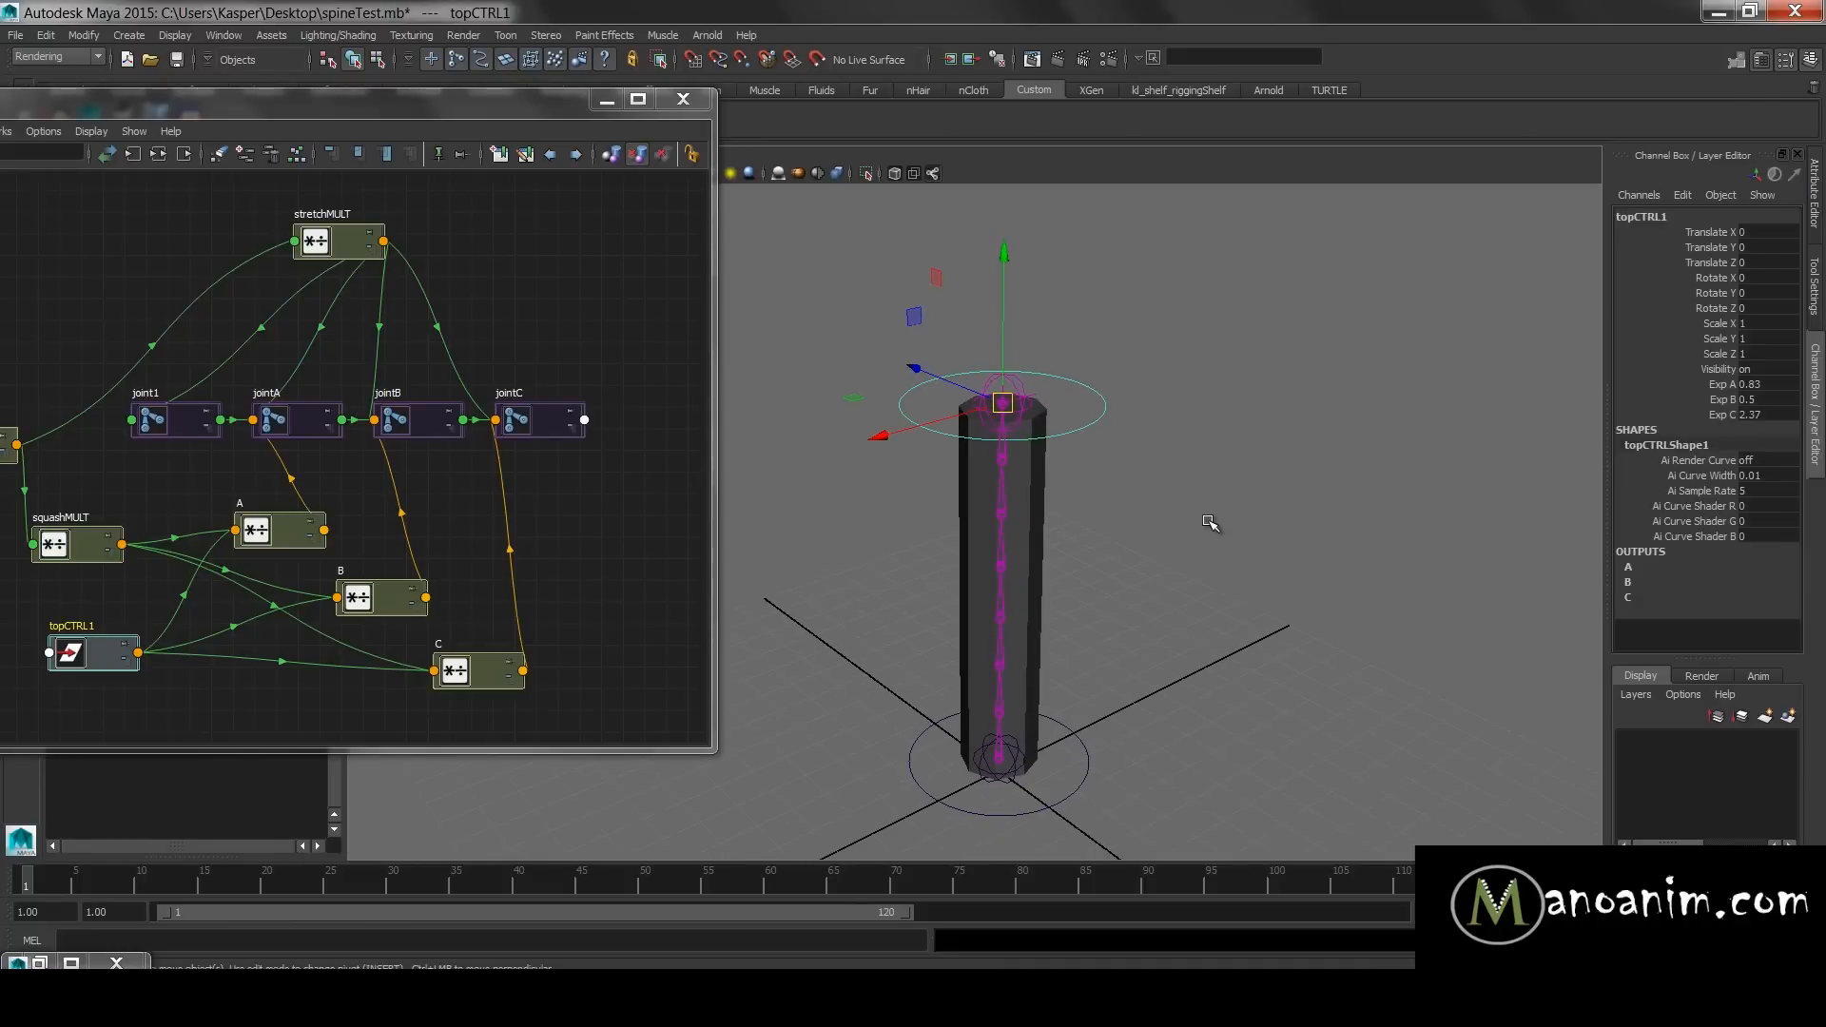
- Move node A away from B and shift the jointA, jointB and jointC nodes farther from joint1
drag(280, 530, 214, 506)
drag(293, 455, 598, 422)
click(609, 306)
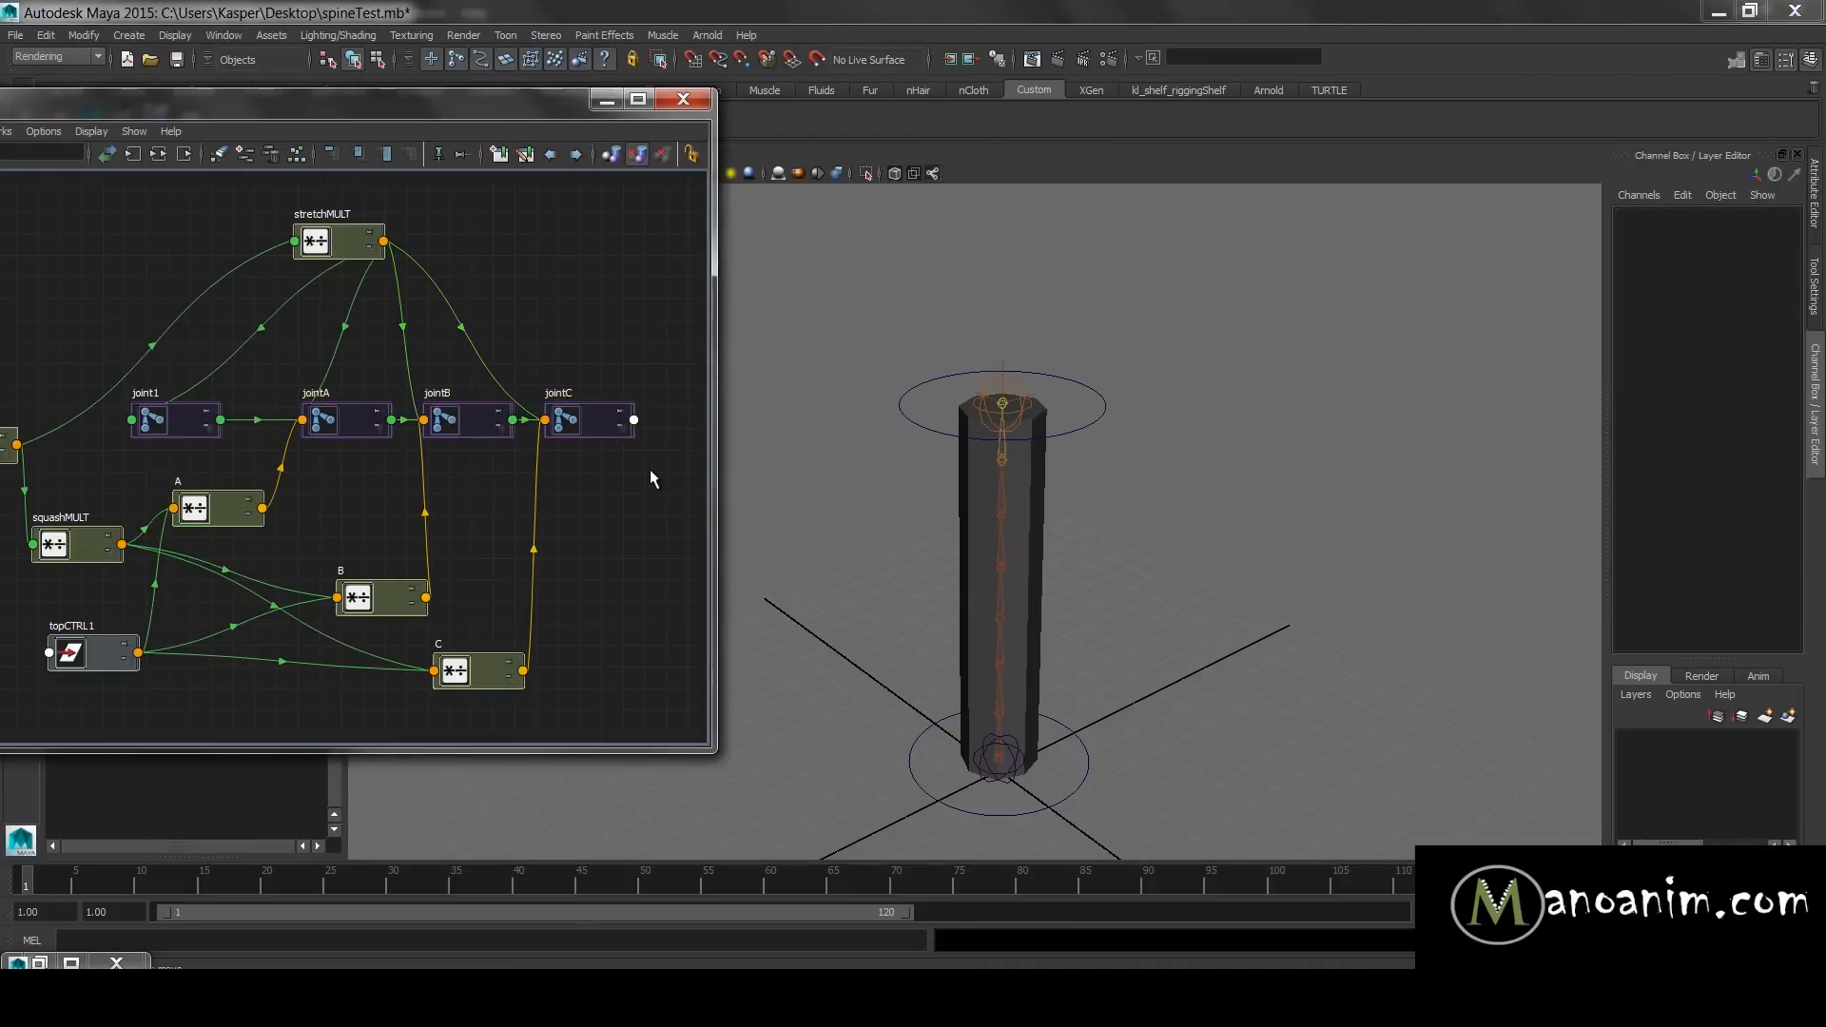
- Examine the jointA, jointB and jointC nodes and their incoming scale connections from A, B and C
drag(656, 470, 306, 384)
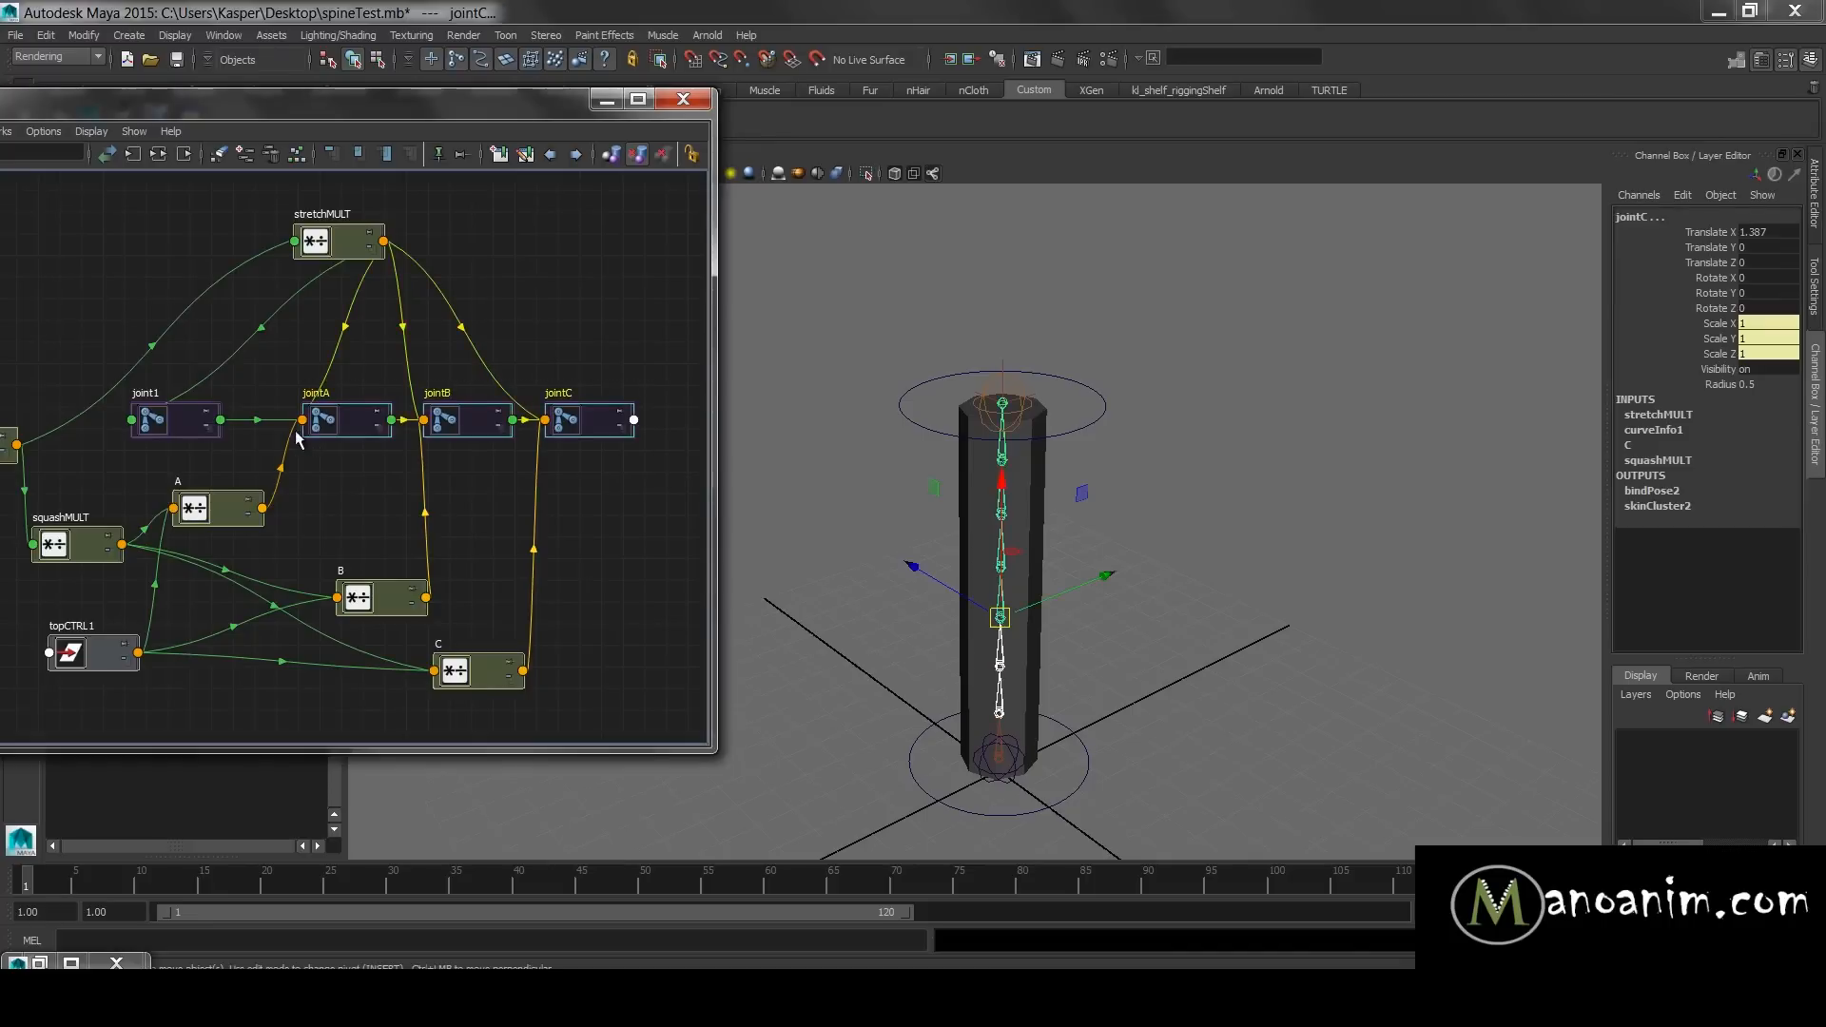
click(356, 485)
drag(324, 510, 576, 407)
click(418, 485)
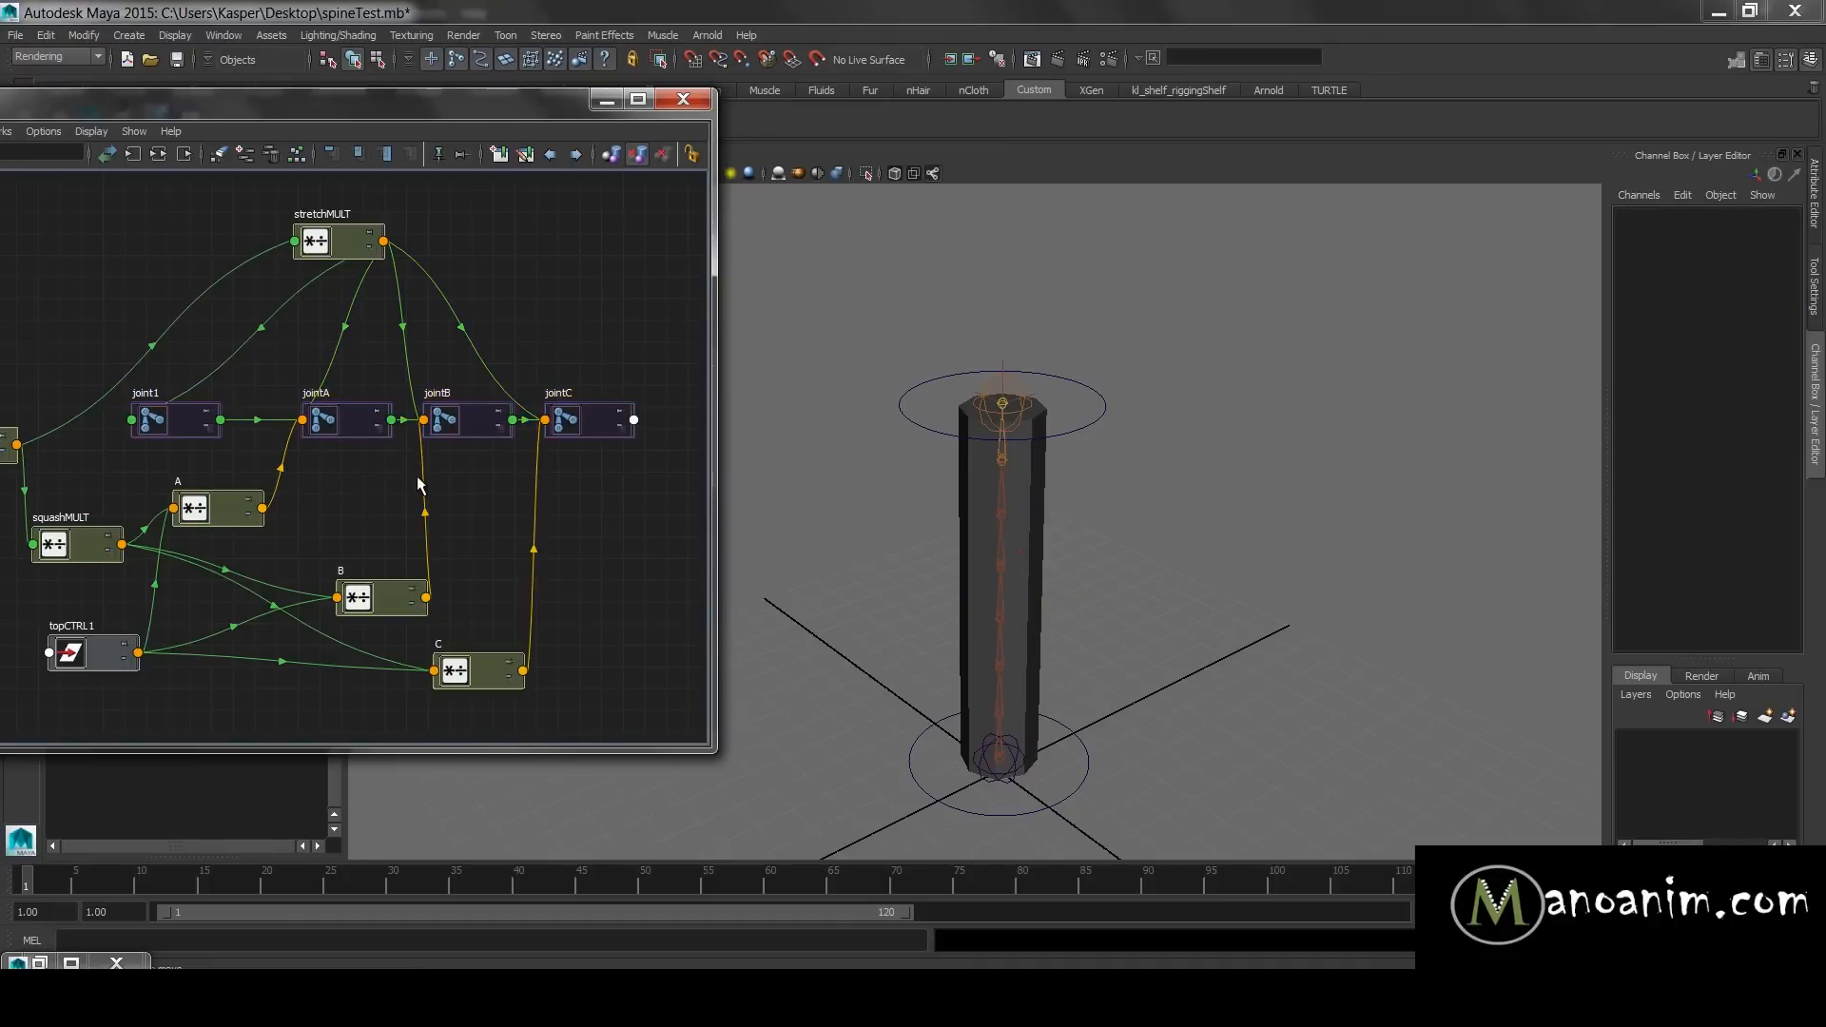
drag(679, 369, 285, 458)
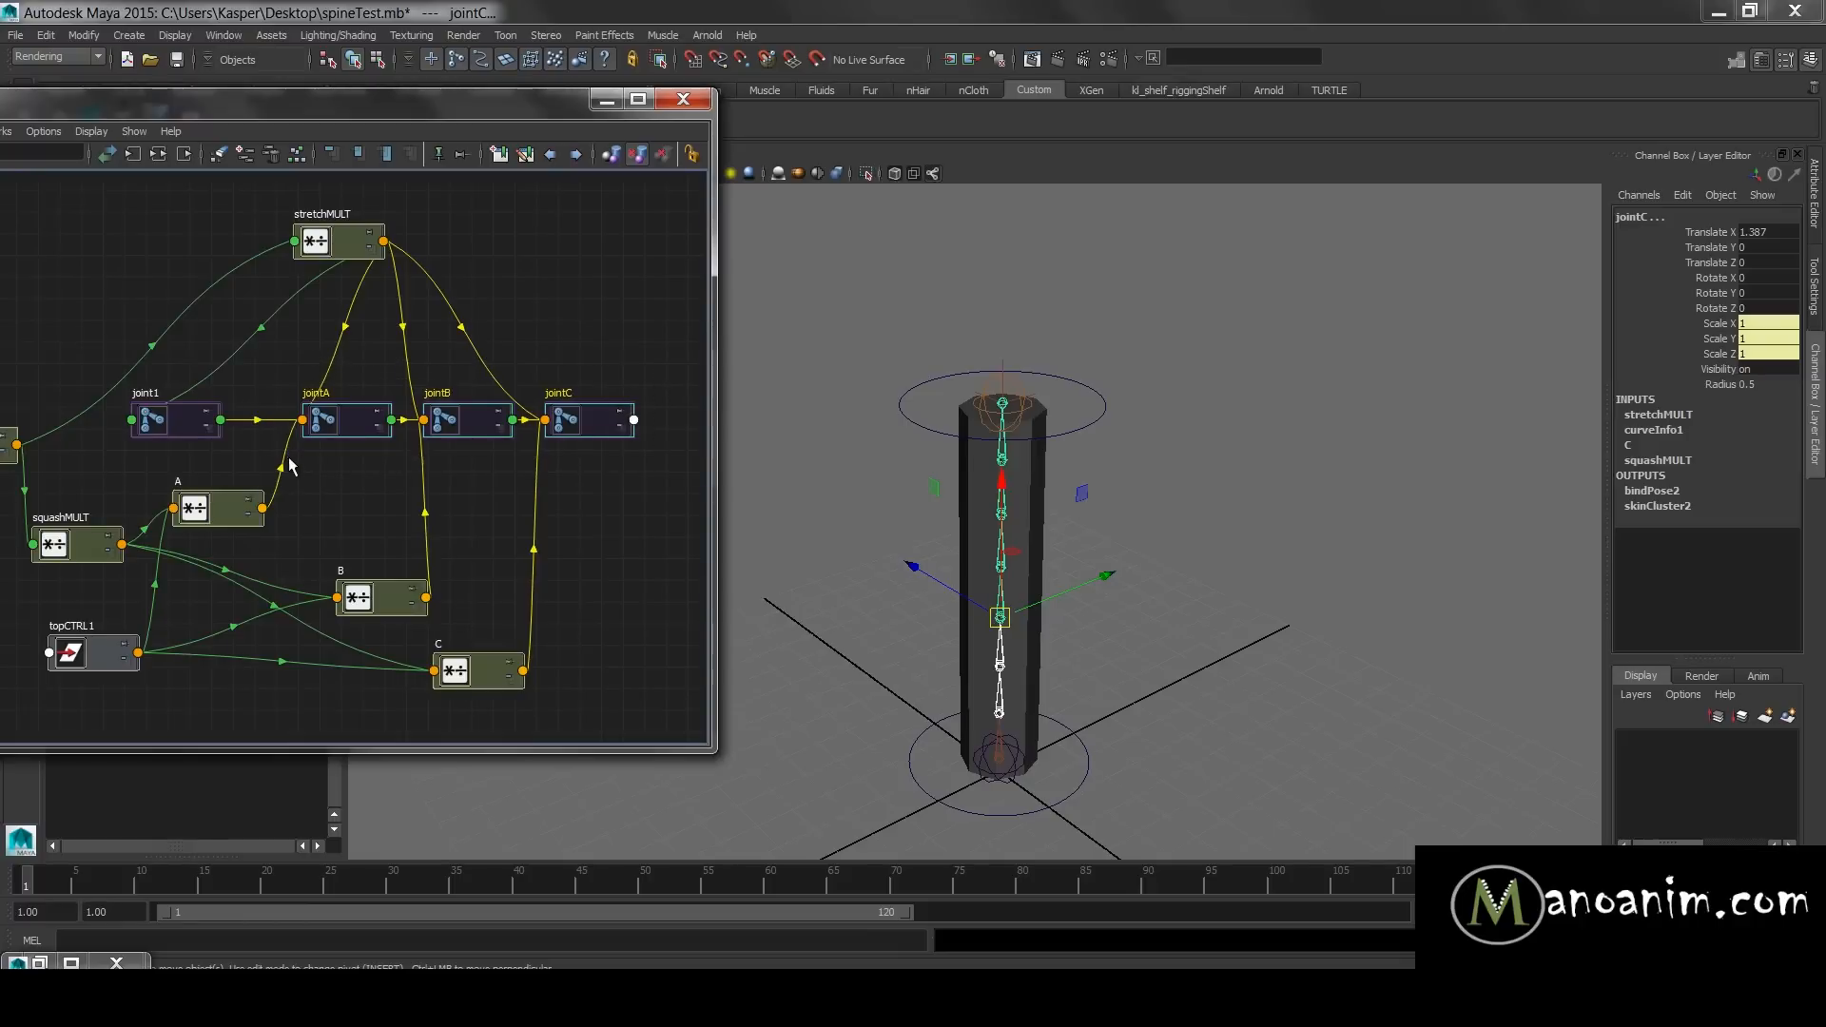
click(301, 368)
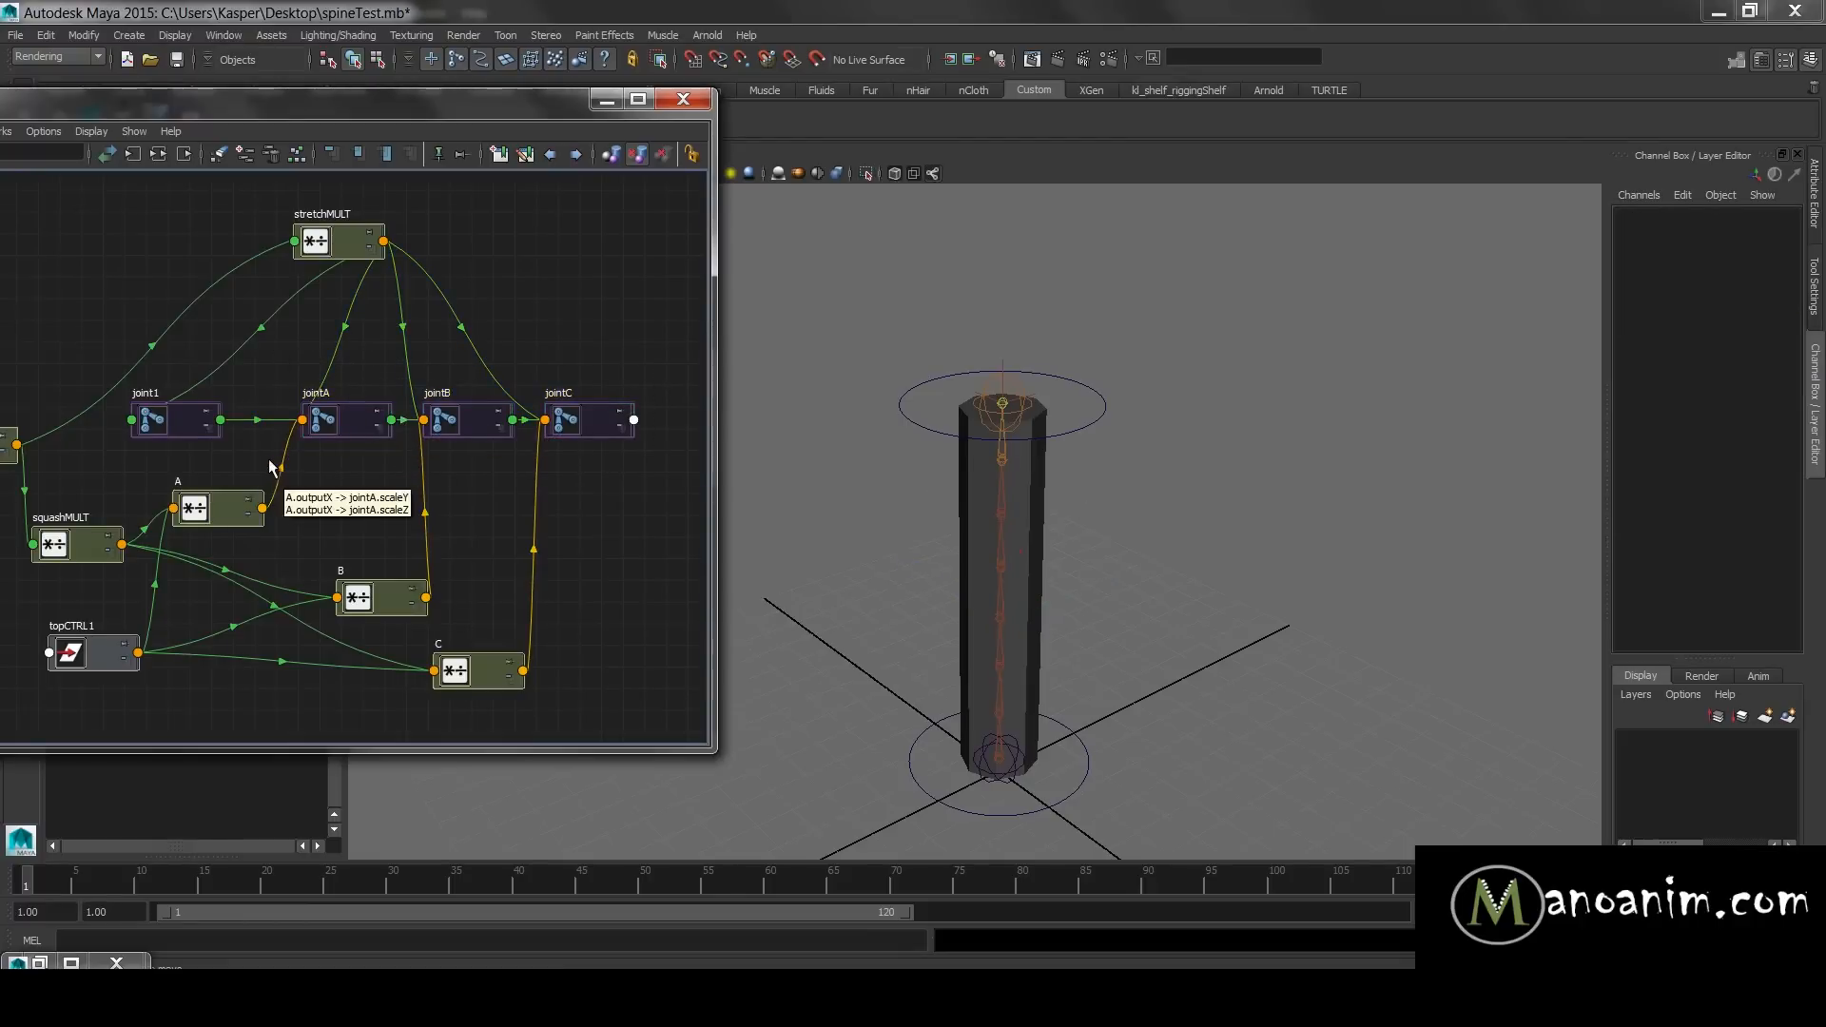